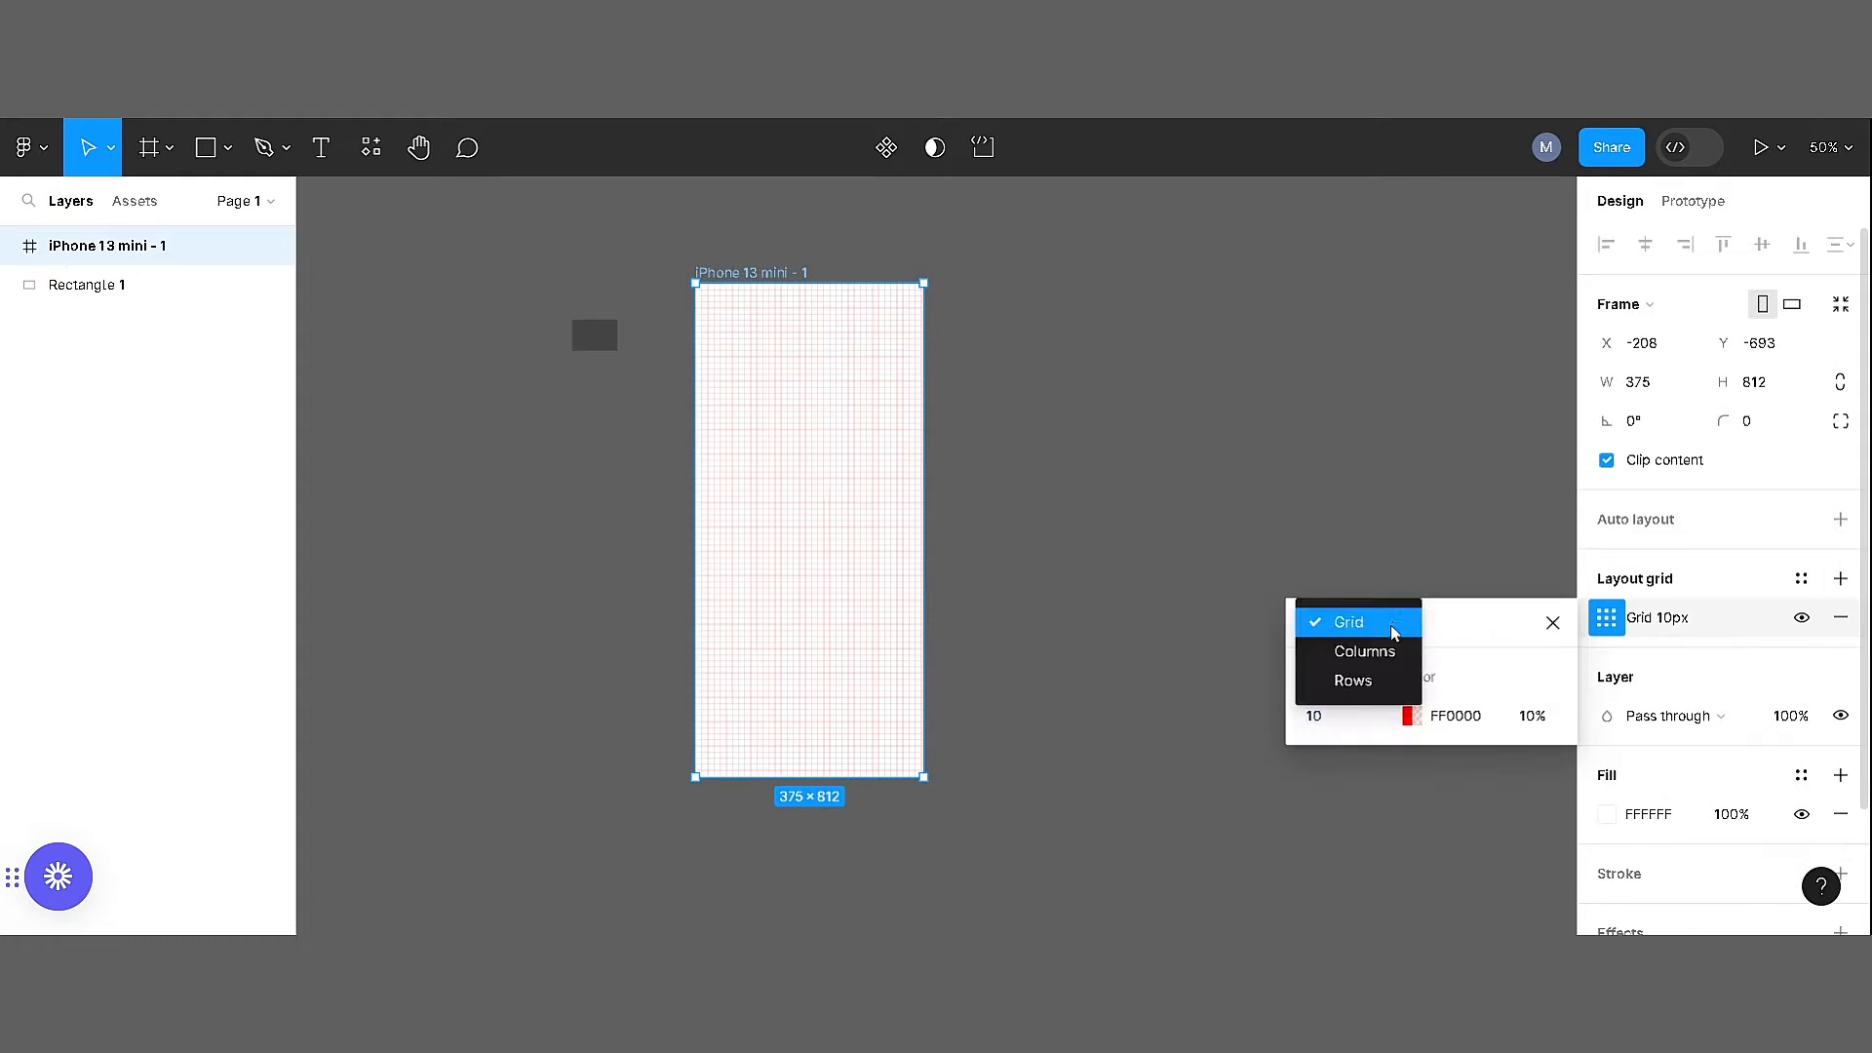
# Change the iPhone 13 mini frame's layout grid to columns with a margin of 30
pyautogui.click(1368, 651)
pyautogui.click(1521, 801)
pyautogui.write('30')
pyautogui.press('Return')
# Run the Iconify plugin, search for "menu" and import the Material Symbols menu icon
pyautogui.rightClick(1037, 355)
pyautogui.moveTo(1151, 567)
pyautogui.click(1389, 602)
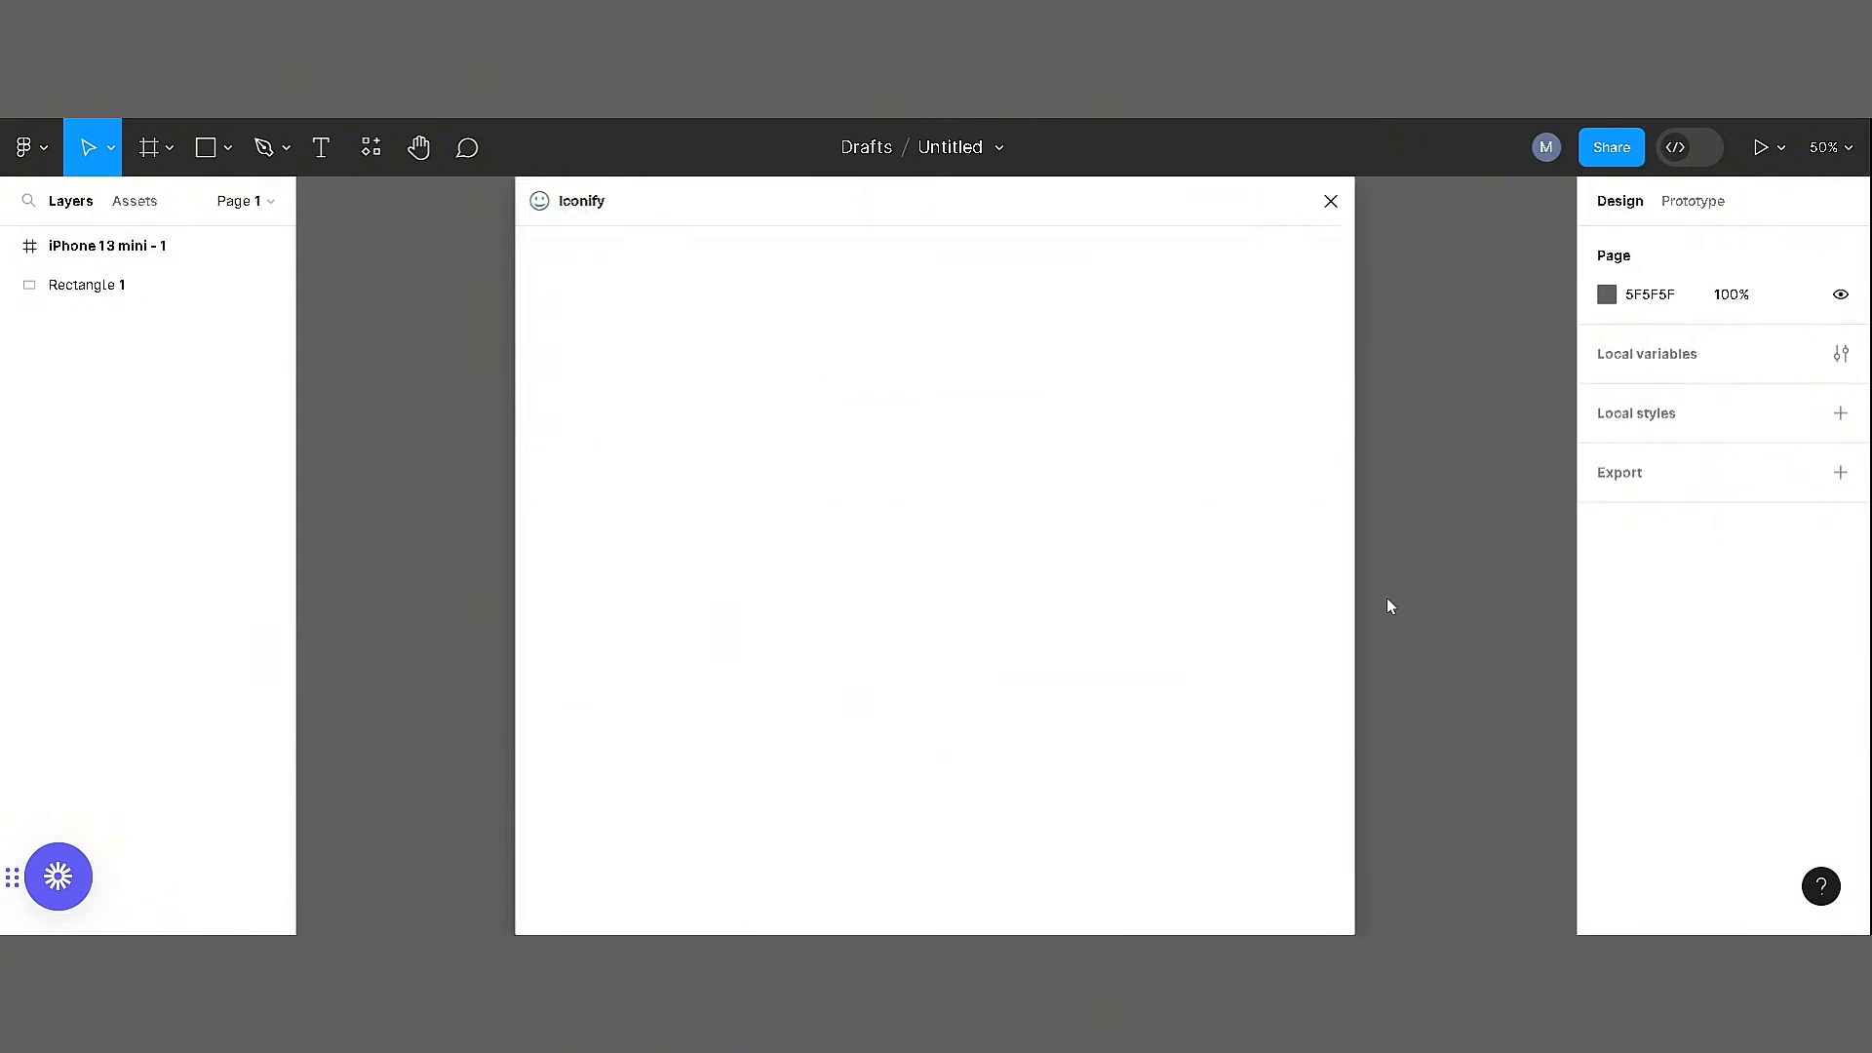
pyautogui.press('Return')
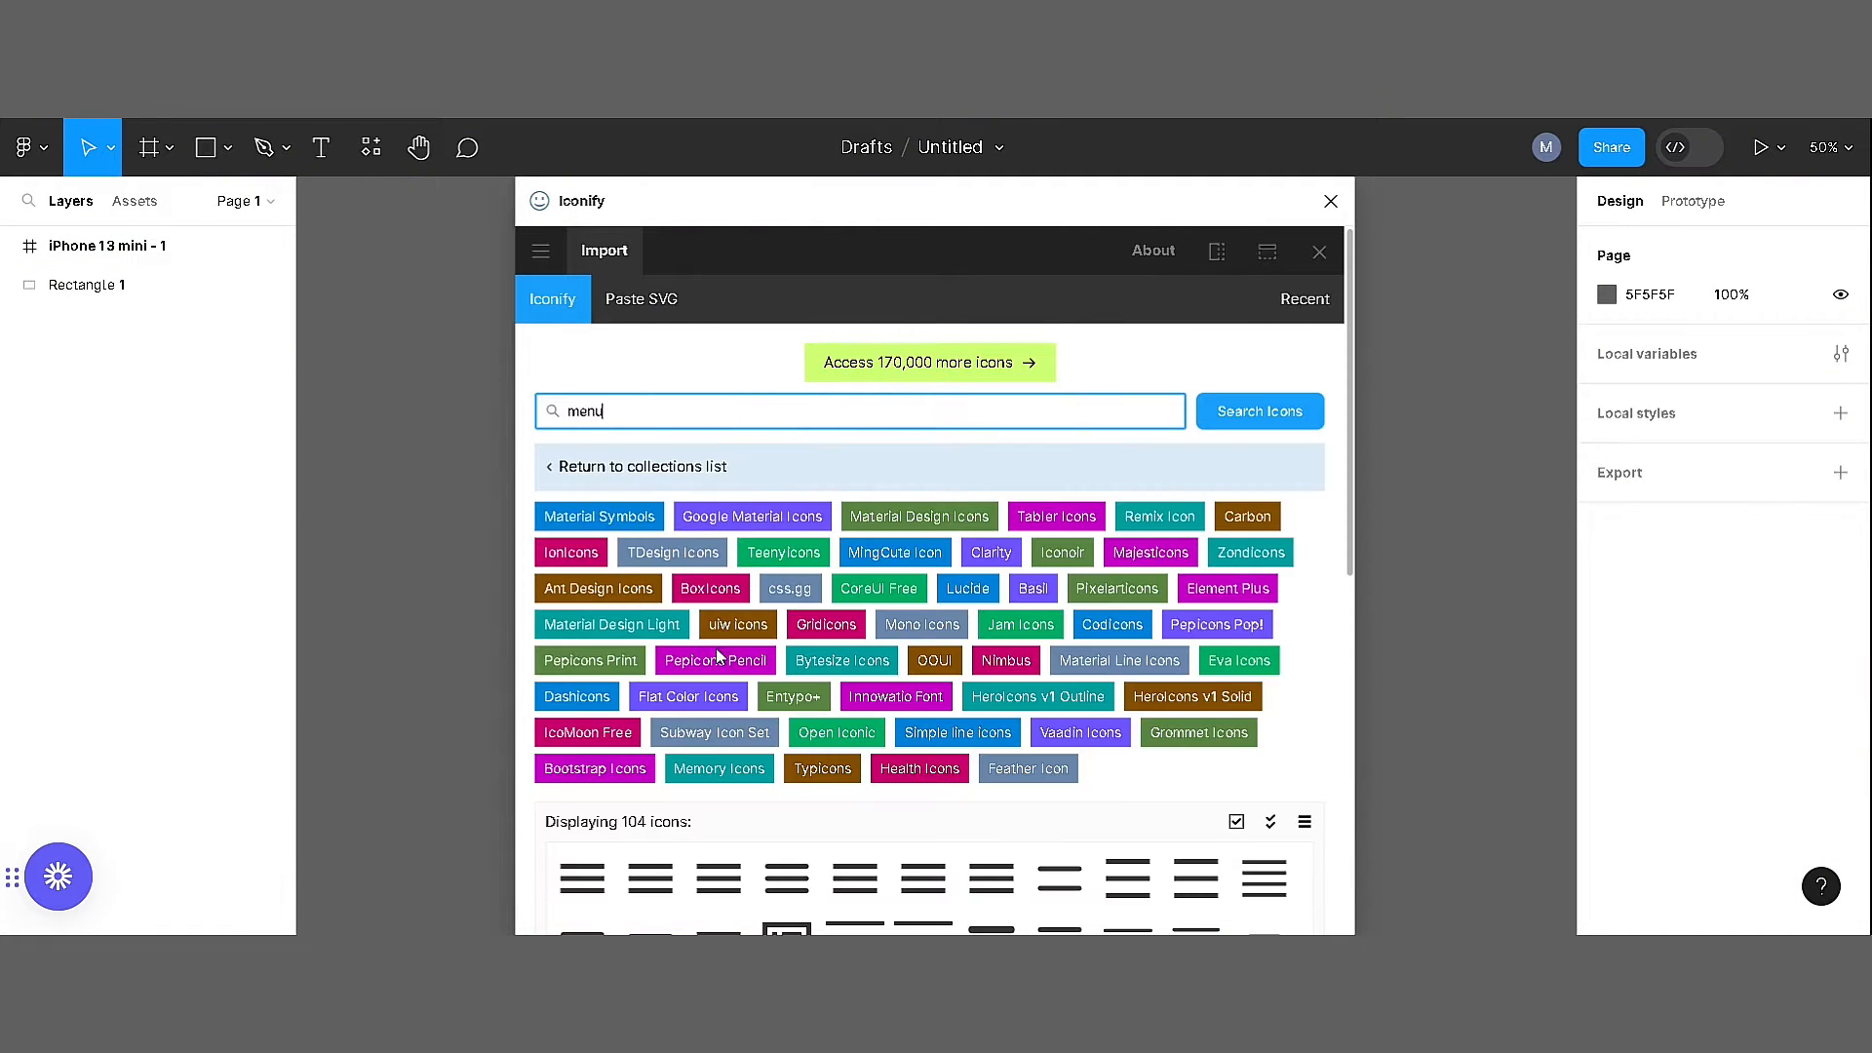
pyautogui.click(582, 878)
pyautogui.scroll(-8, 604, 868)
pyautogui.click(946, 895)
# Search Iconify for "location" and import the Gridicons location pin
pyautogui.scroll(6, 1218, 624)
pyautogui.write('loca')
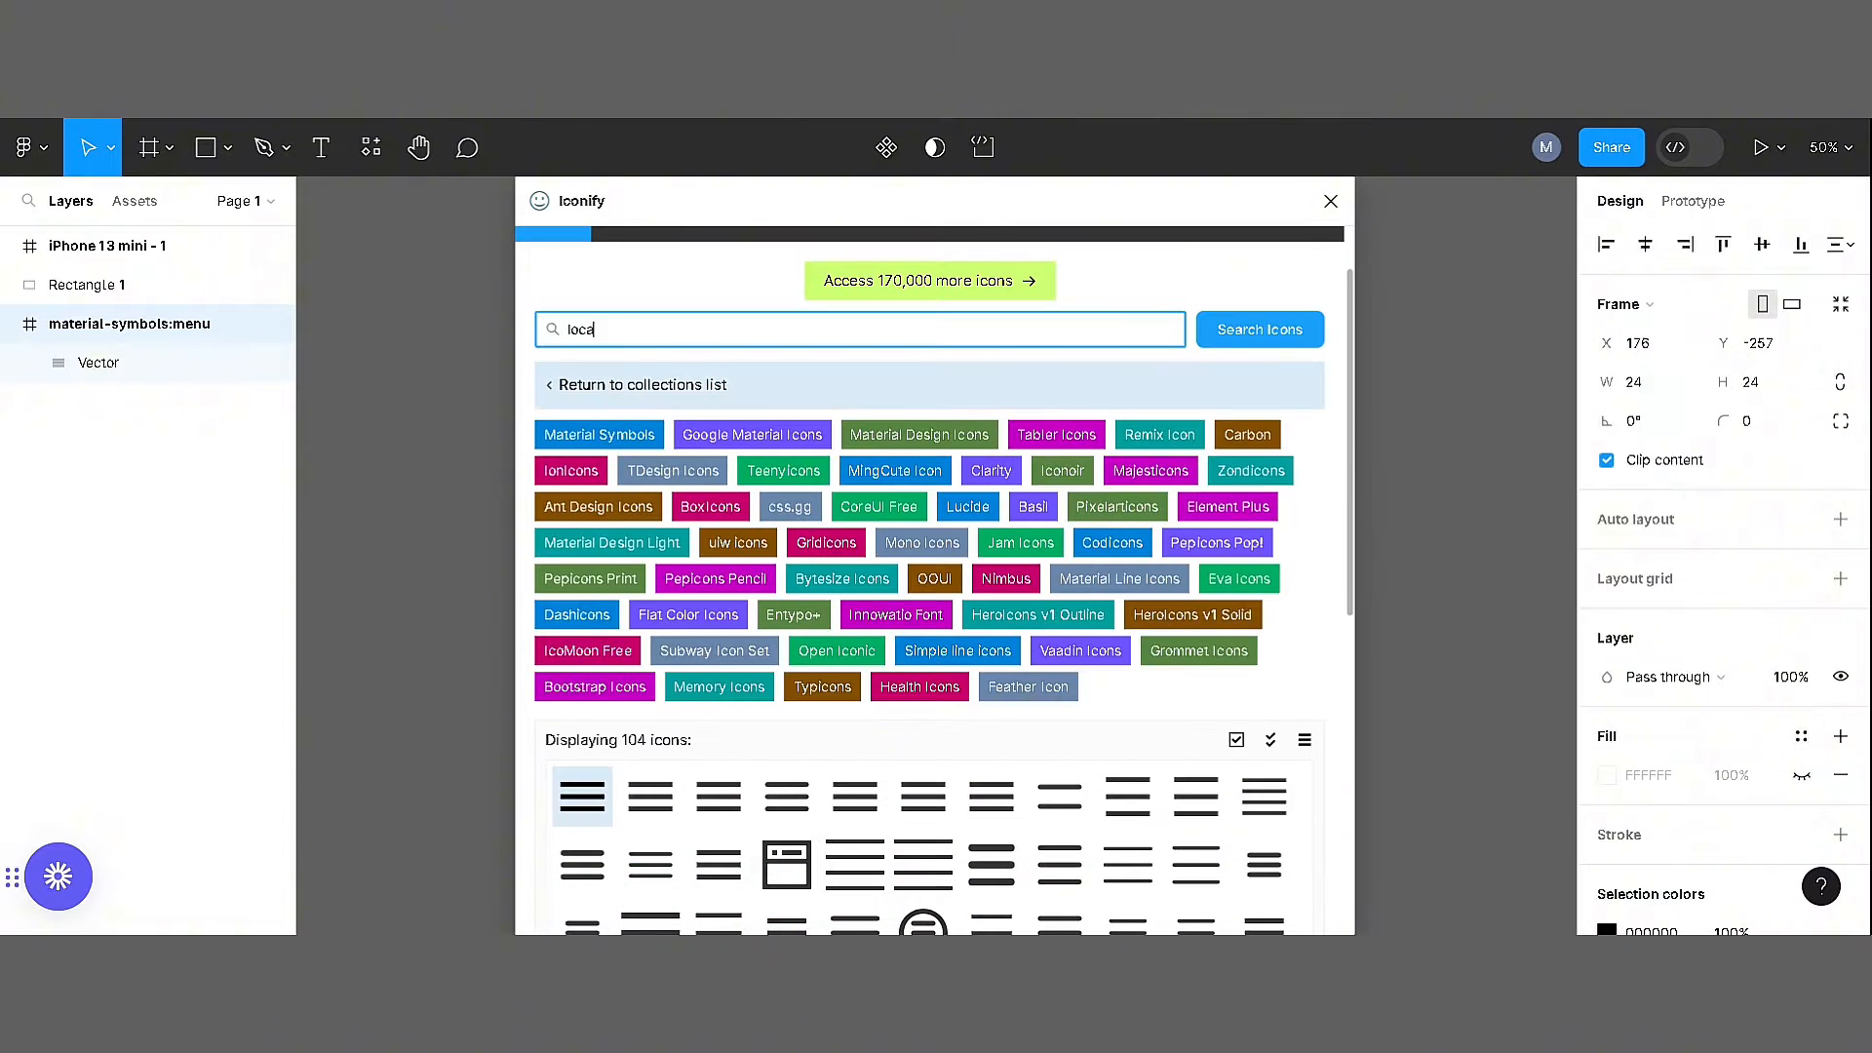
pyautogui.write('tion')
pyautogui.press('Return')
pyautogui.click(1265, 863)
pyautogui.scroll(-6, 1258, 858)
pyautogui.click(990, 892)
# Search Iconify for "notification", import the MingCute filled notification bell and close the plugin
pyautogui.scroll(7, 651, 517)
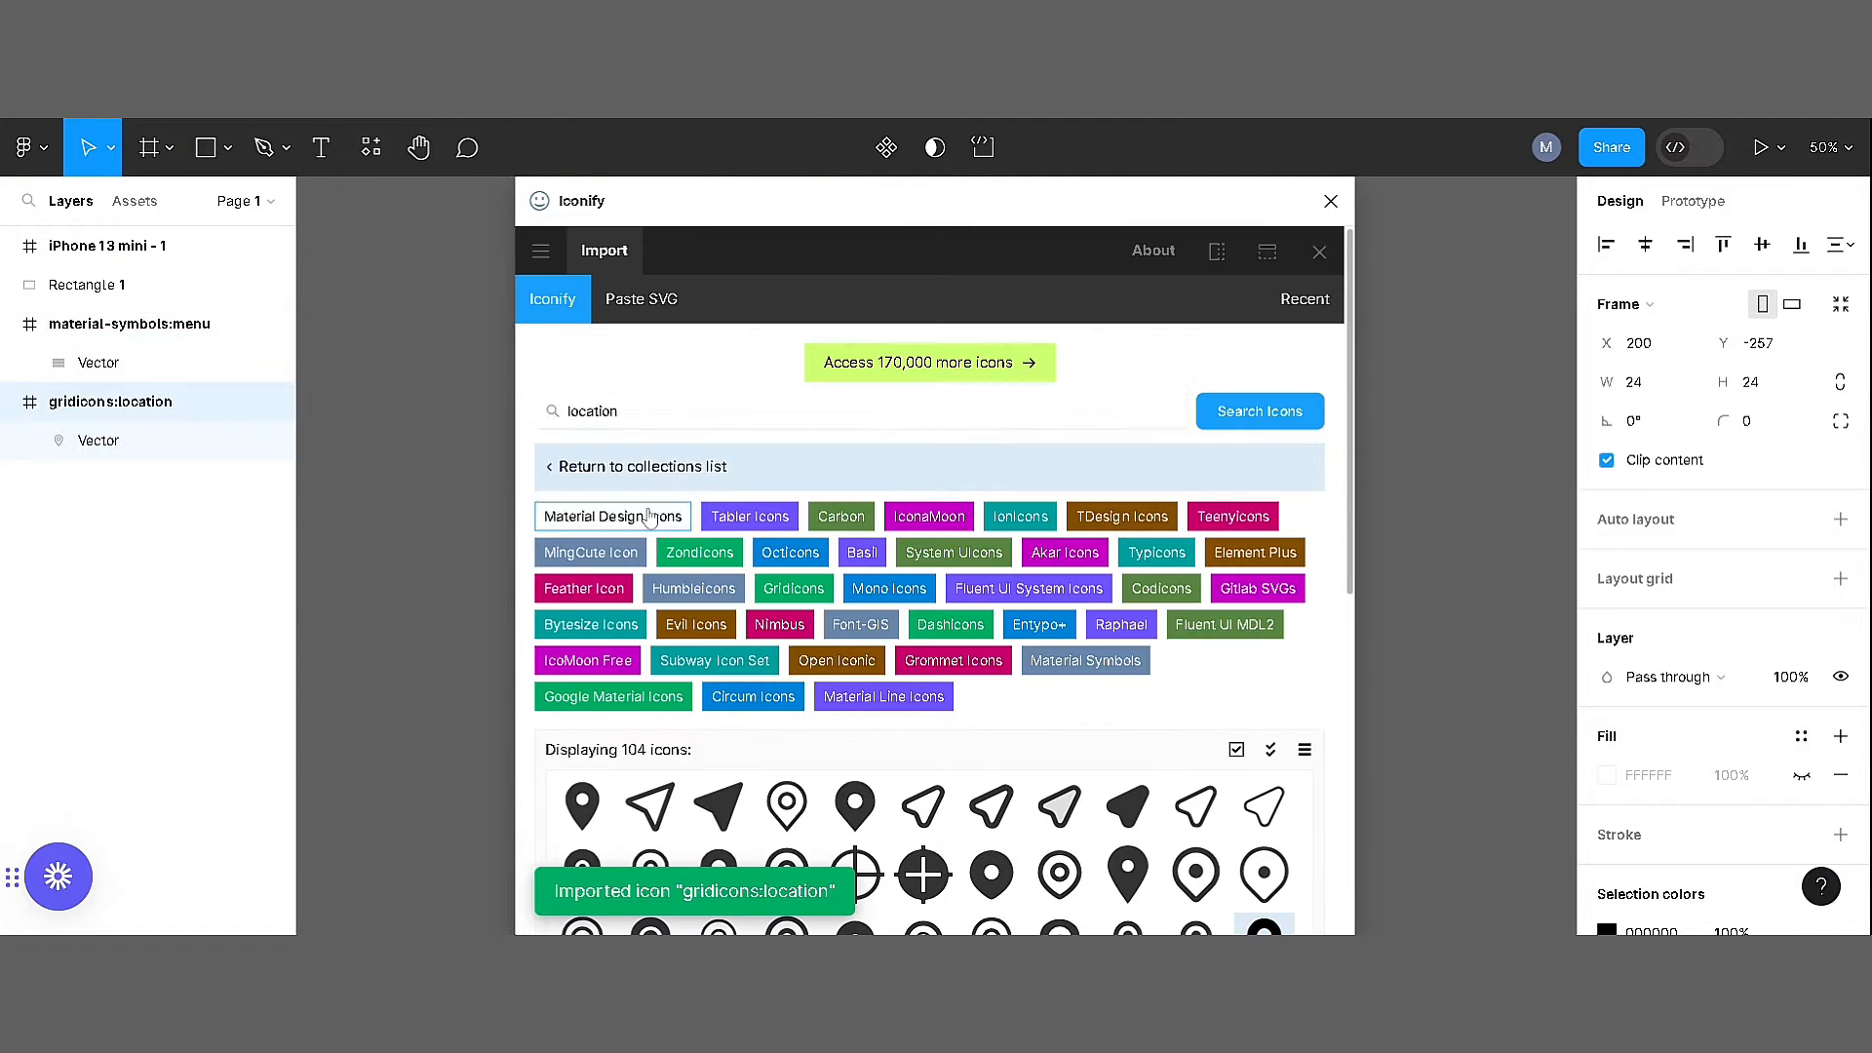
pyautogui.click(593, 411)
pyautogui.write('notification')
pyautogui.press('Return')
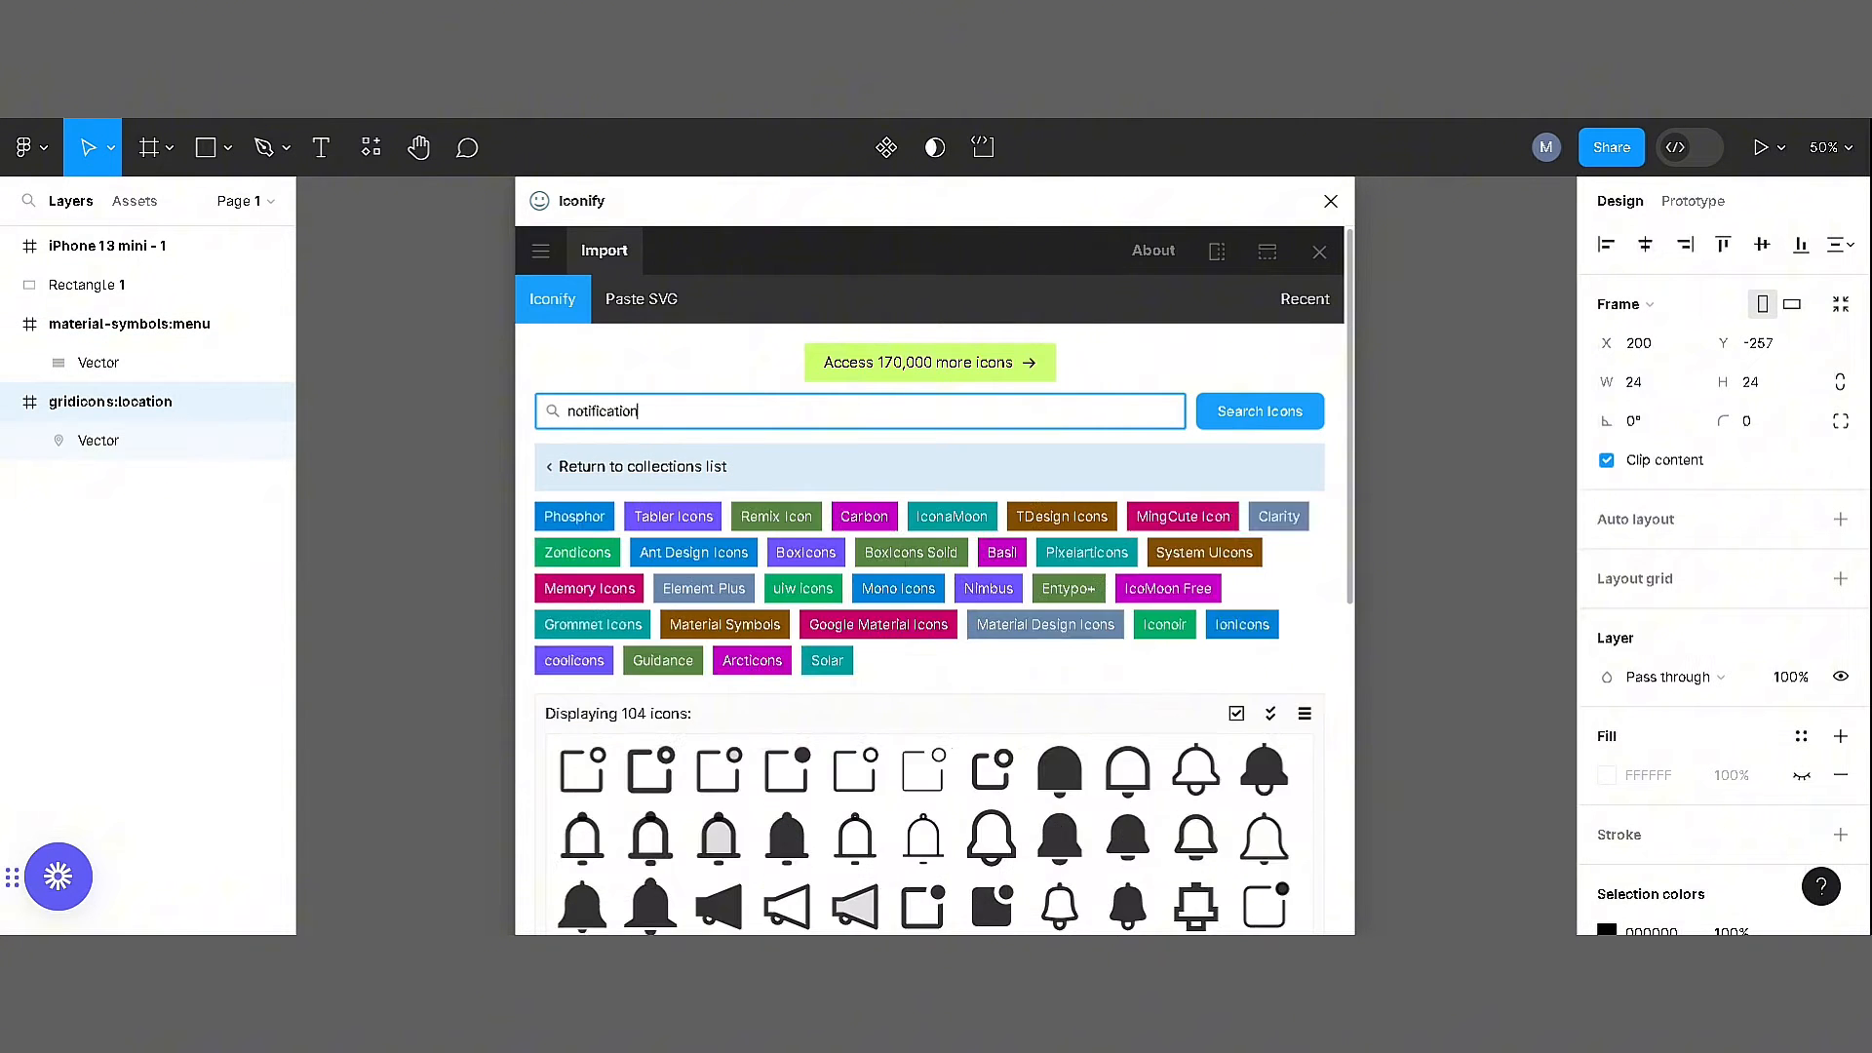
pyautogui.scroll(-4, 936, 585)
pyautogui.click(1128, 498)
pyautogui.scroll(-3, 948, 902)
pyautogui.click(949, 902)
pyautogui.scroll(7, 951, 892)
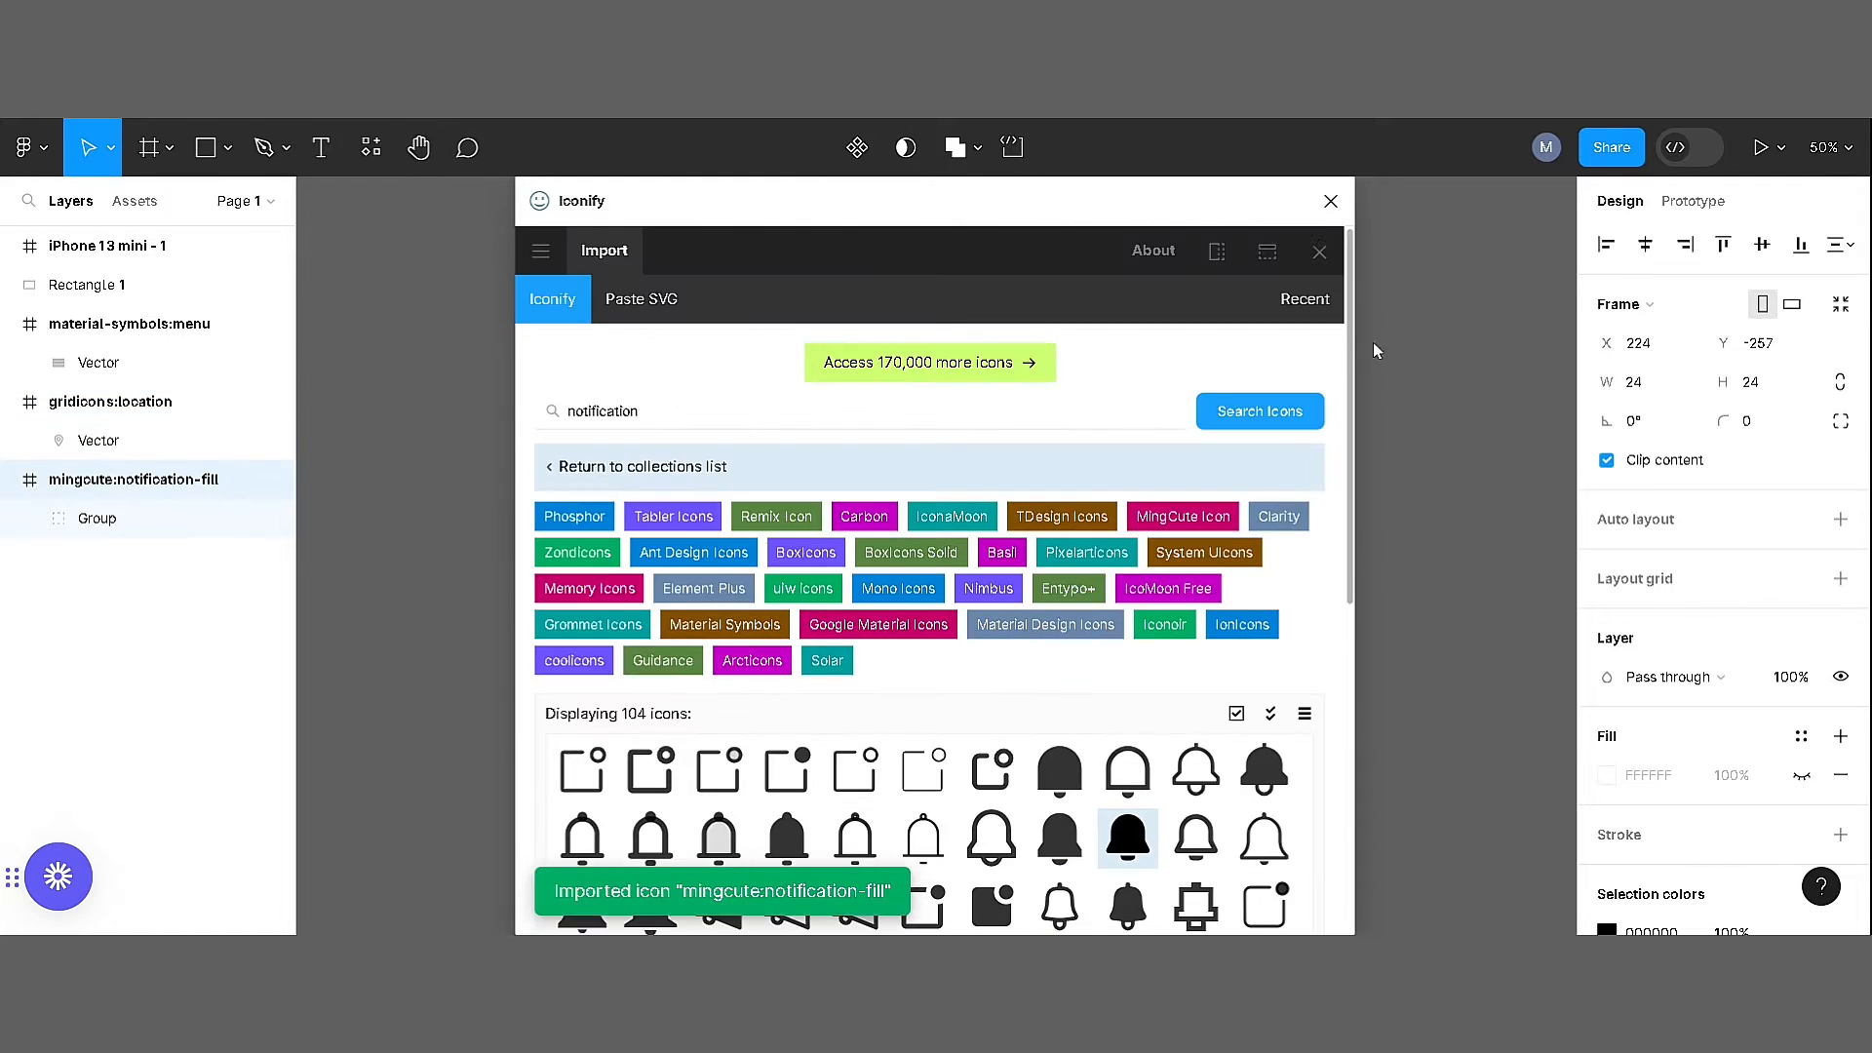
pyautogui.click(1331, 201)
# Pull the icon vectors out of their imported frames and delete the leftover frames
pyautogui.click(1349, 417)
pyautogui.scroll(4, 938, 556)
pyautogui.moveTo(936, 556); pyautogui.dragTo(944, 429)
pyautogui.moveTo(1006, 553); pyautogui.dragTo(1075, 423)
pyautogui.doubleClick(1074, 606)
pyautogui.doubleClick(1074, 606)
pyautogui.moveTo(1131, 668); pyautogui.dragTo(938, 492)
pyautogui.press('Delete')
# Move the three icons into the top of the phone frame, with the menu icon at the first column's left edge
pyautogui.scroll(2, 944, 501)
pyautogui.moveTo(1141, 588); pyautogui.dragTo(1277, 673)
pyautogui.moveTo(1208, 643); pyautogui.dragTo(477, 259)
pyautogui.scroll(3, 477, 260)
pyautogui.click(698, 639)
pyautogui.moveTo(710, 576); pyautogui.dragTo(564, 529)
# Draw a rectangle about 106 × 54 above the phone frame and set its fill to 434343
pyautogui.press('r')
pyautogui.moveTo(836, 228); pyautogui.dragTo(1095, 359)
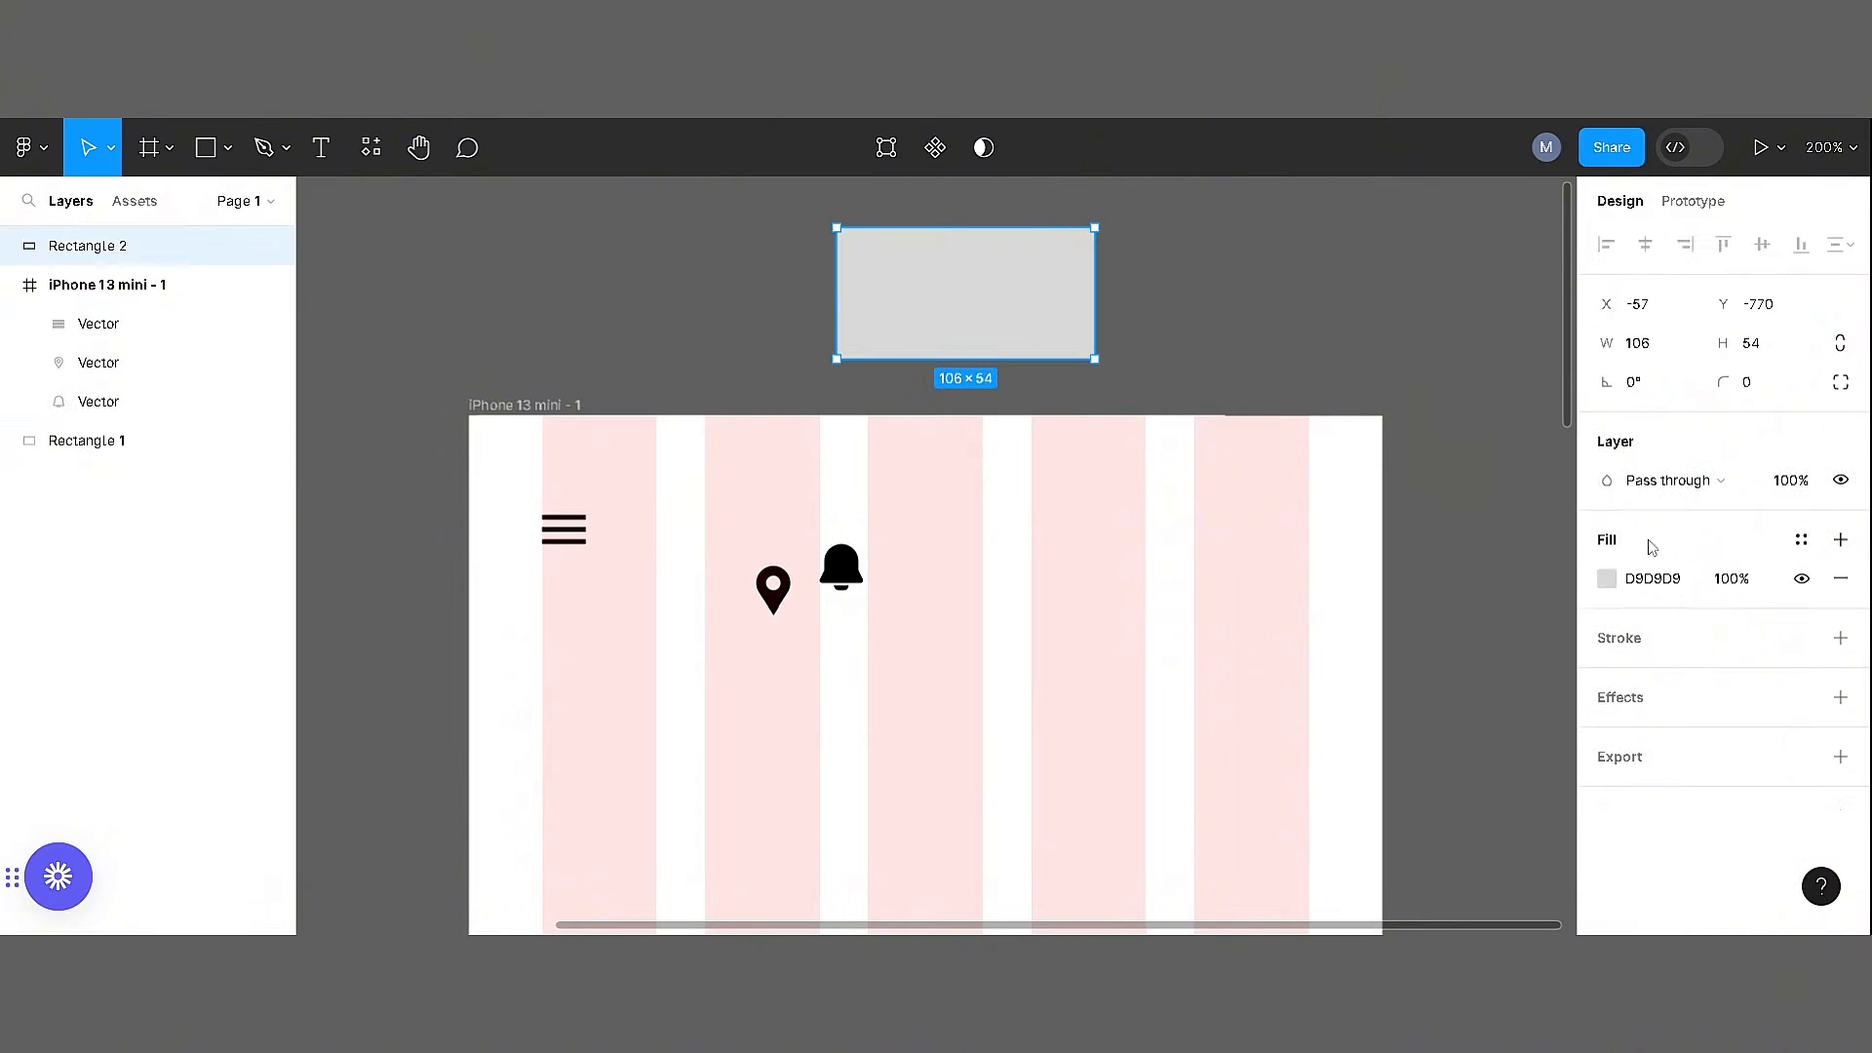
pyautogui.click(1606, 578)
pyautogui.click(1404, 803)
pyautogui.click(1433, 802)
pyautogui.click(1686, 585)
pyautogui.write('434343')
pyautogui.press('Return')
# Align the bell icon with the last column's right edge and recolour the header icons to 434343
pyautogui.click(564, 530)
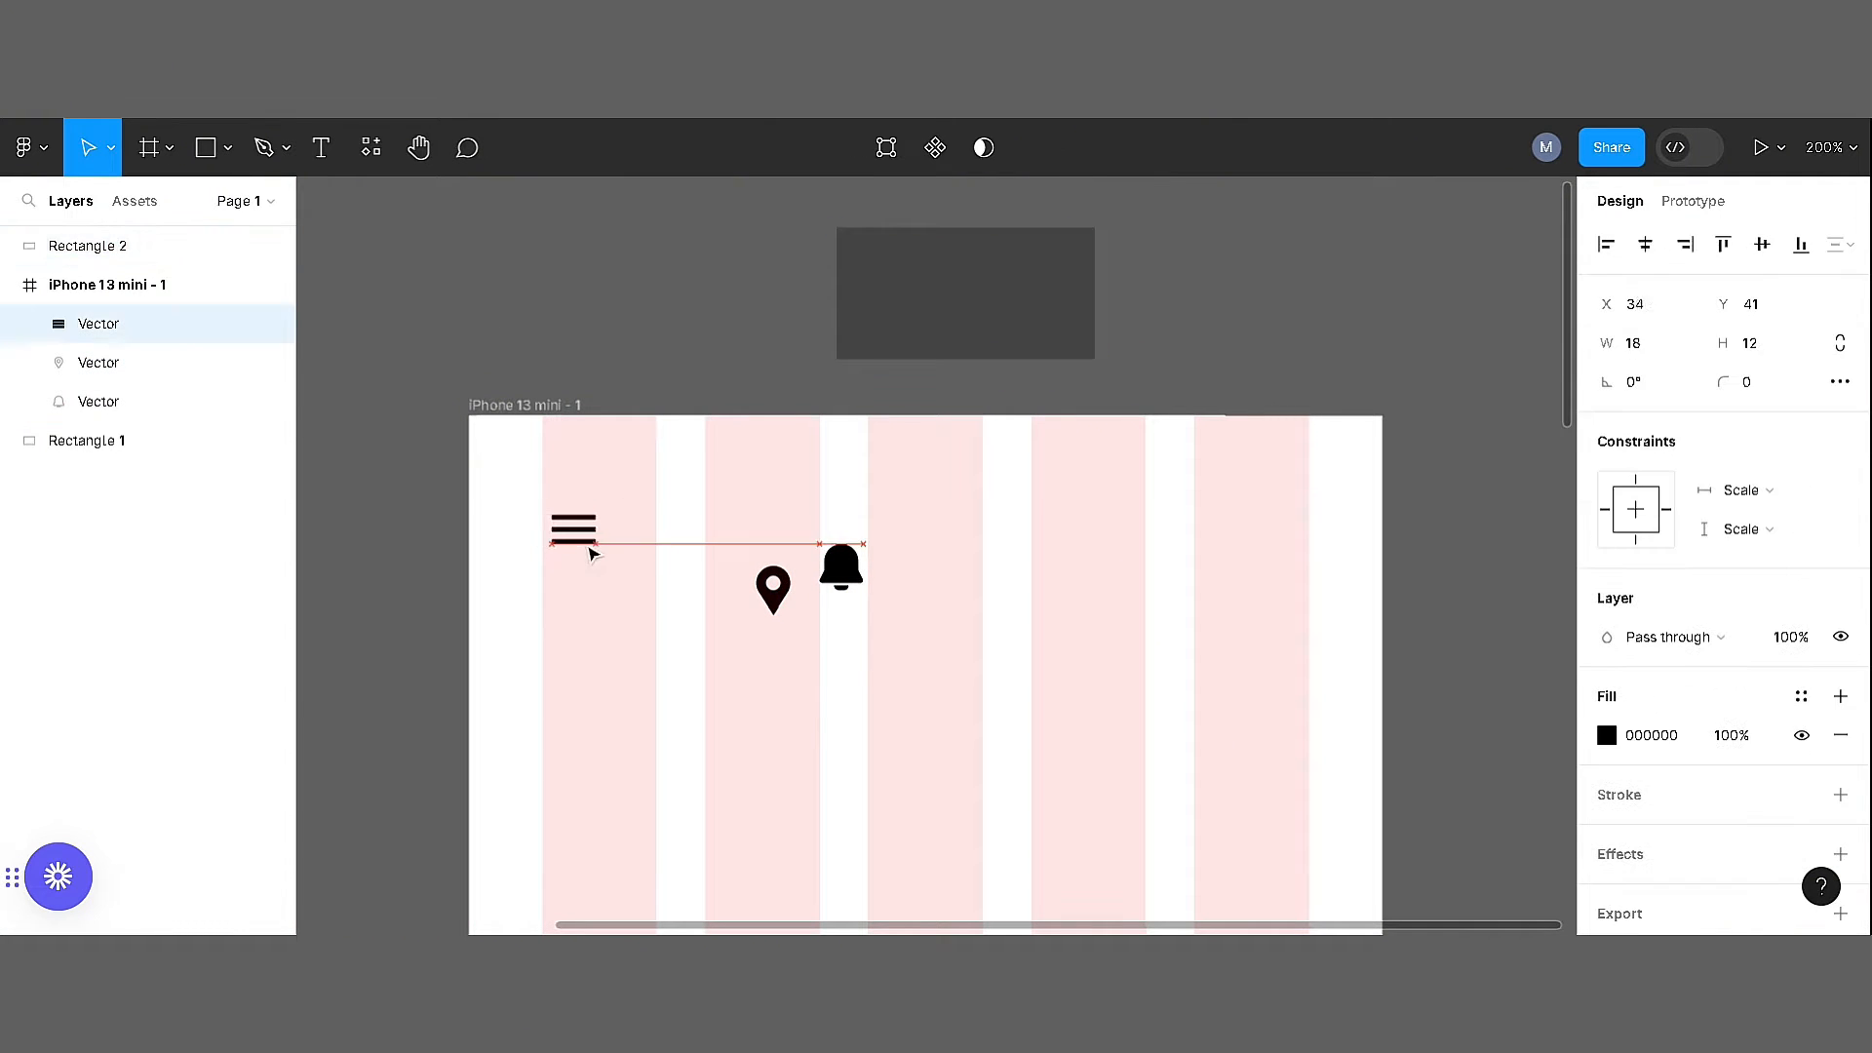
pyautogui.moveTo(841, 567); pyautogui.dragTo(1287, 520)
pyautogui.click(564, 529)
pyautogui.click(1287, 520)
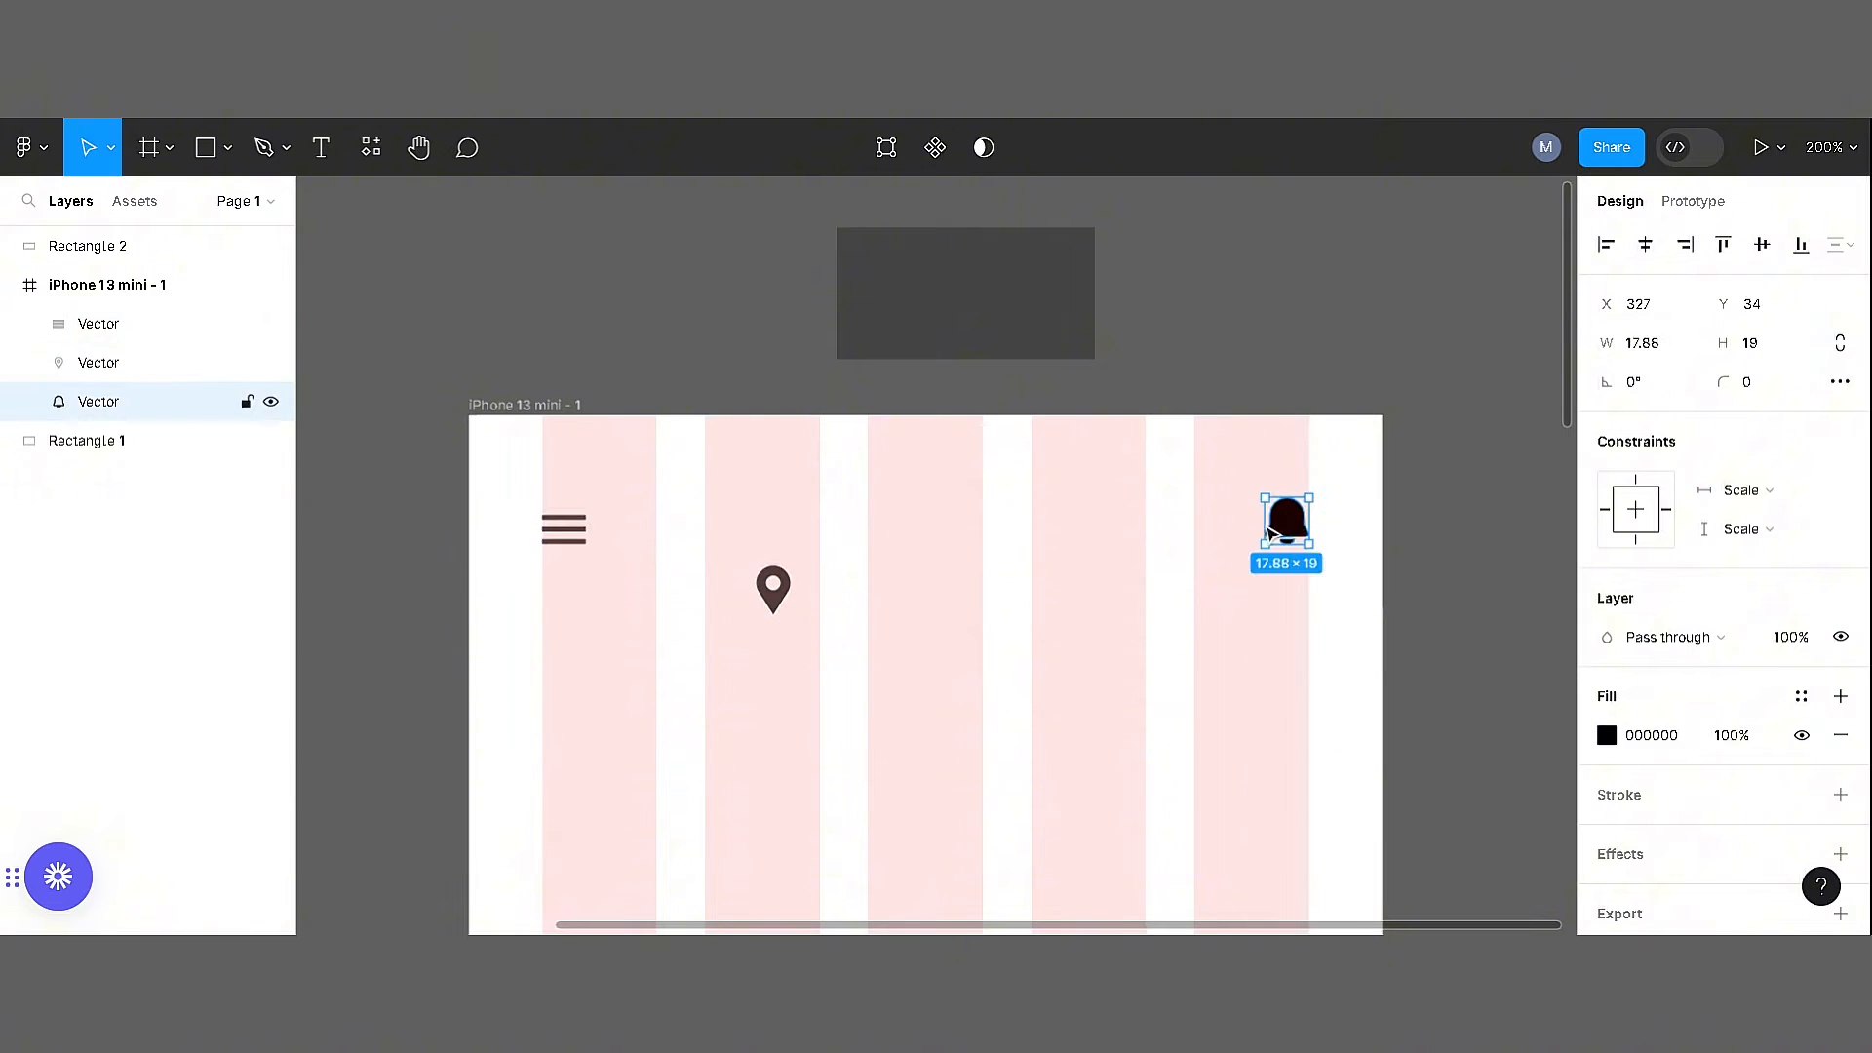
# Add the text "Lagos, Nigeria" below the header icons
pyautogui.press('t')
pyautogui.click(878, 660)
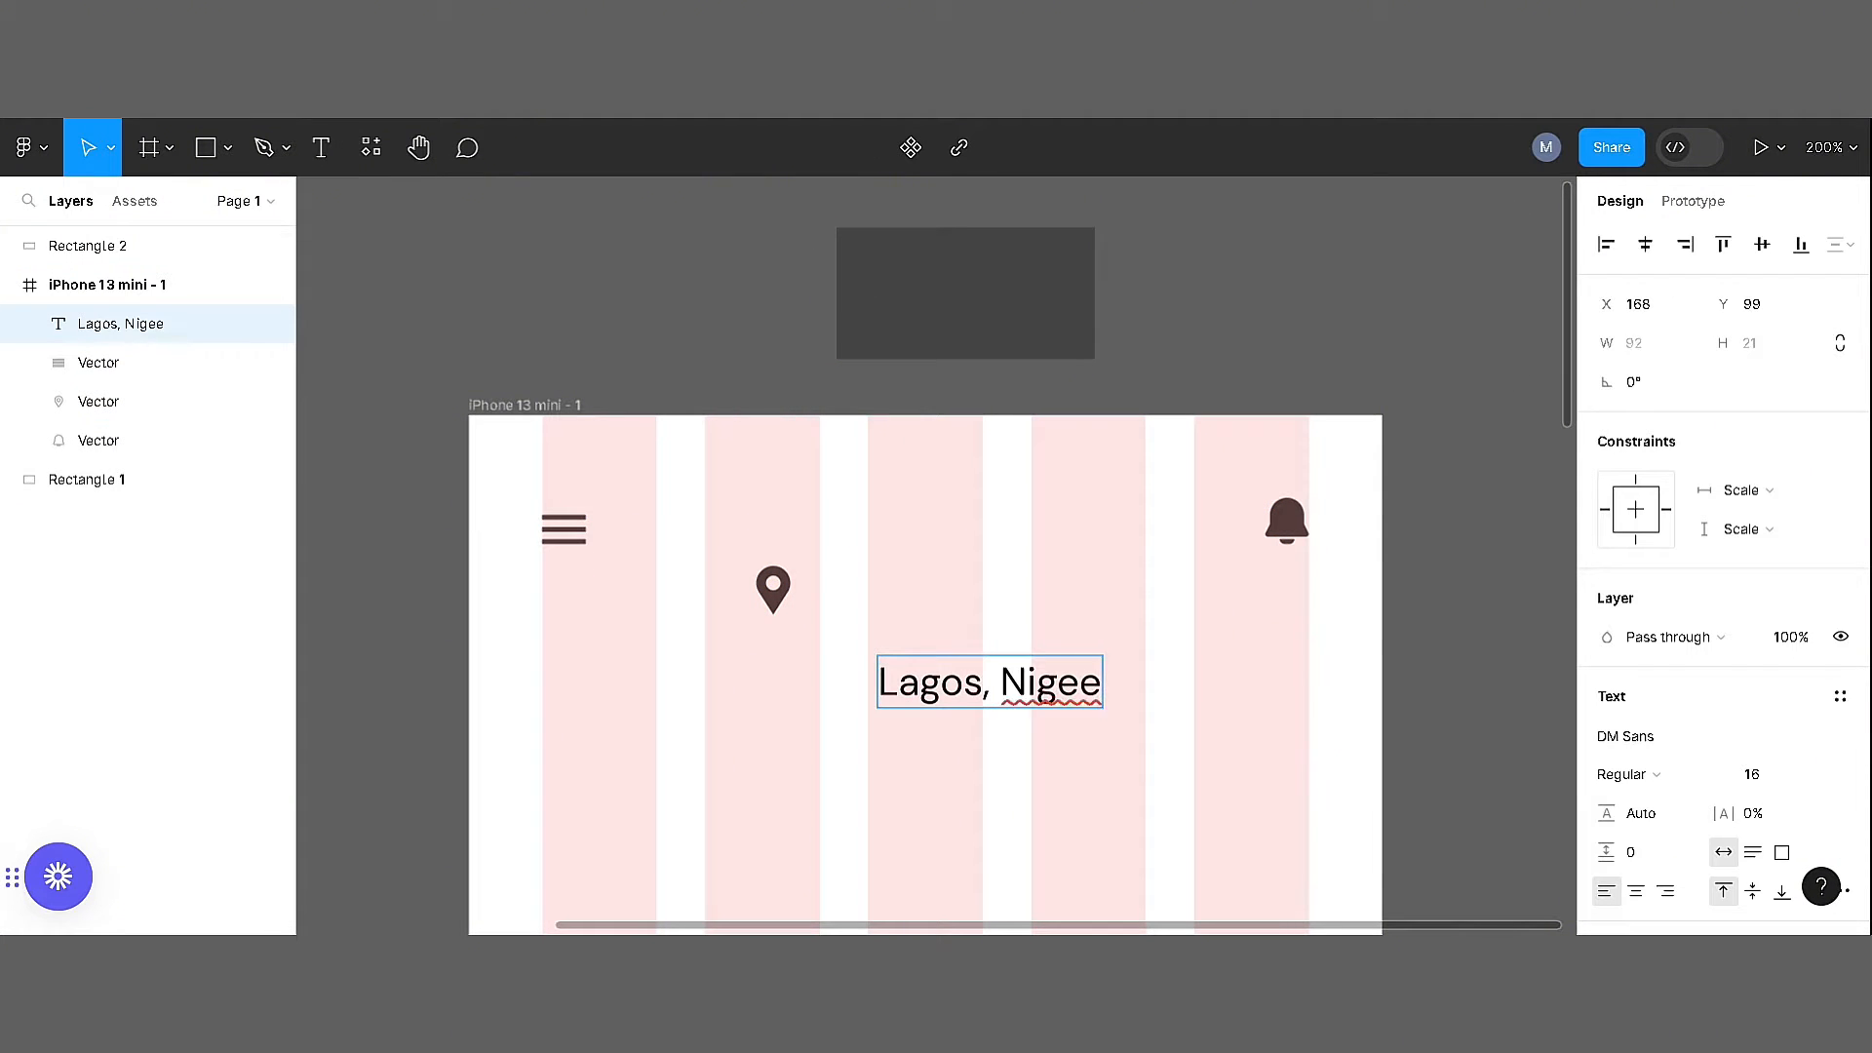
pyautogui.click(1000, 796)
# Align the location pin and the "Lagos, Nigeria" text on their vertical centres and space them 15 apart
pyautogui.click(1001, 685)
pyautogui.keyDown('shift'); pyautogui.click(773, 593); pyautogui.keyUp('shift')
pyautogui.hotkey('alt', 'v')
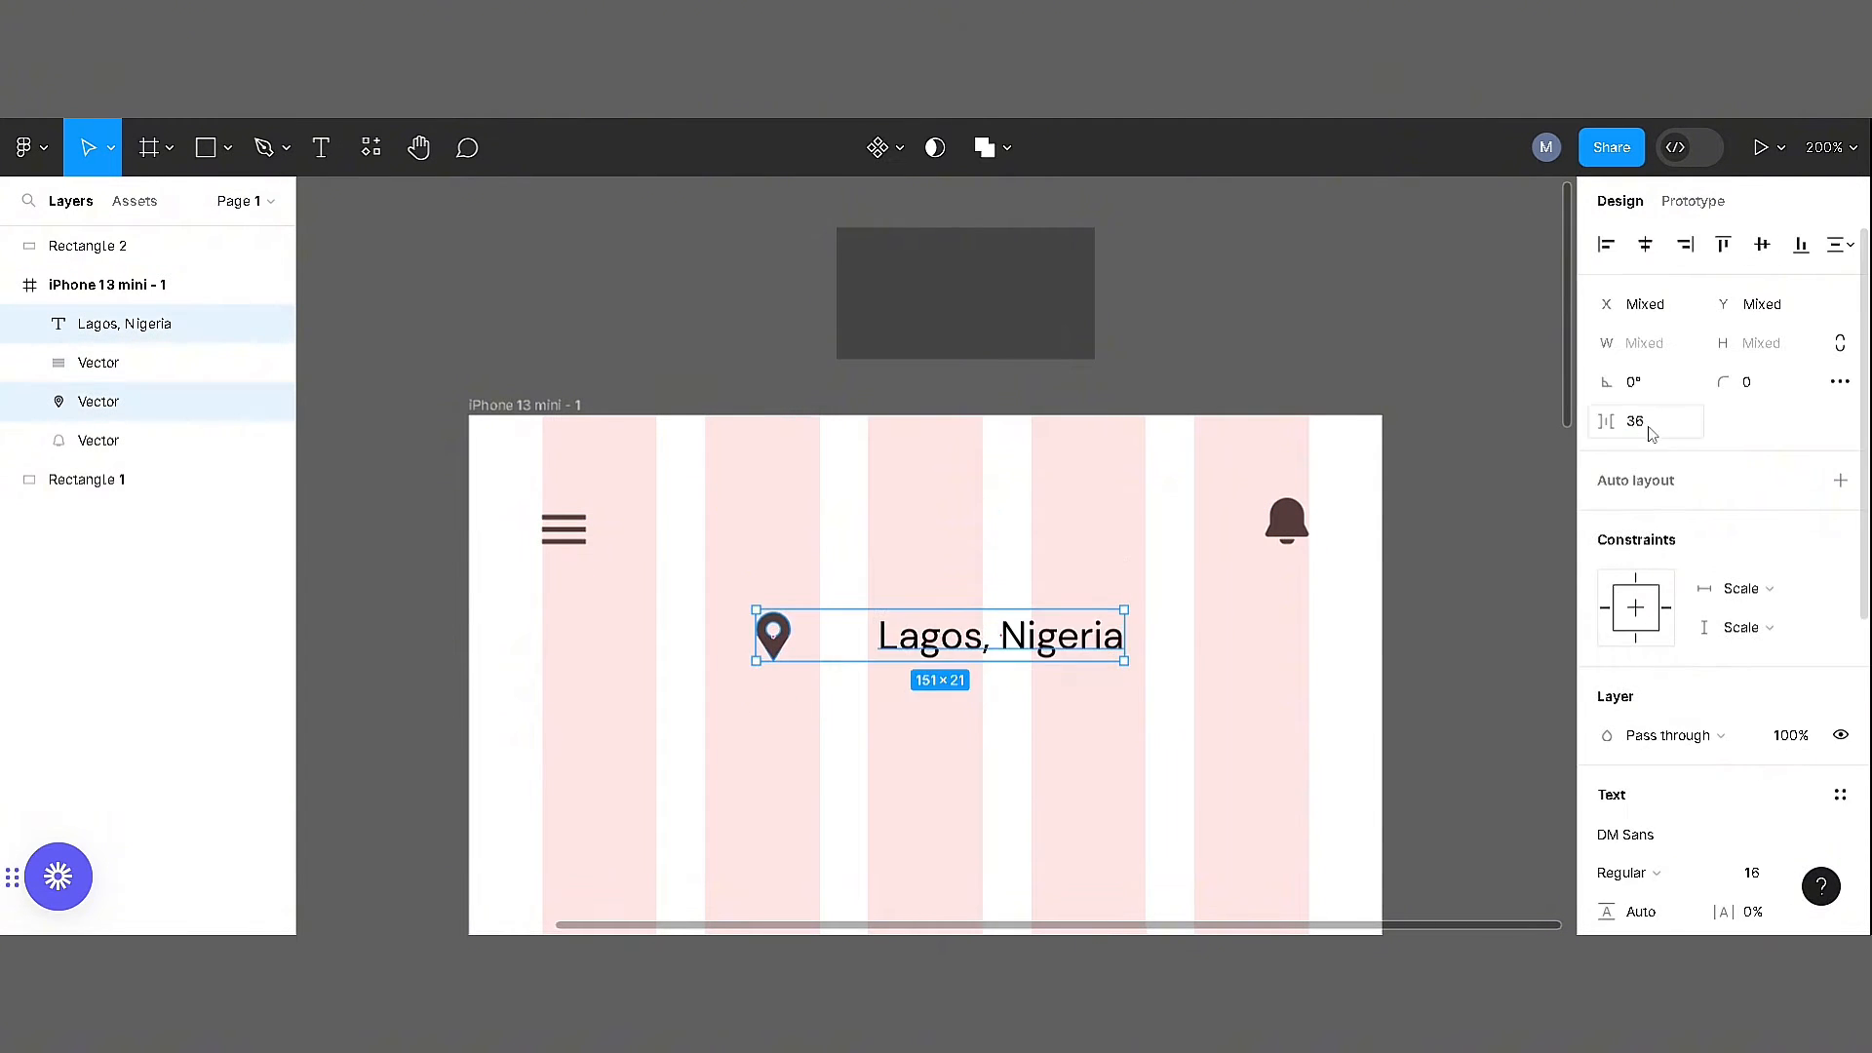
pyautogui.click(1648, 429)
pyautogui.write('15')
pyautogui.press('Return')
# Group the location pin with the "Lagos, Nigeria" text
pyautogui.hotkey('ctrl', 'g')
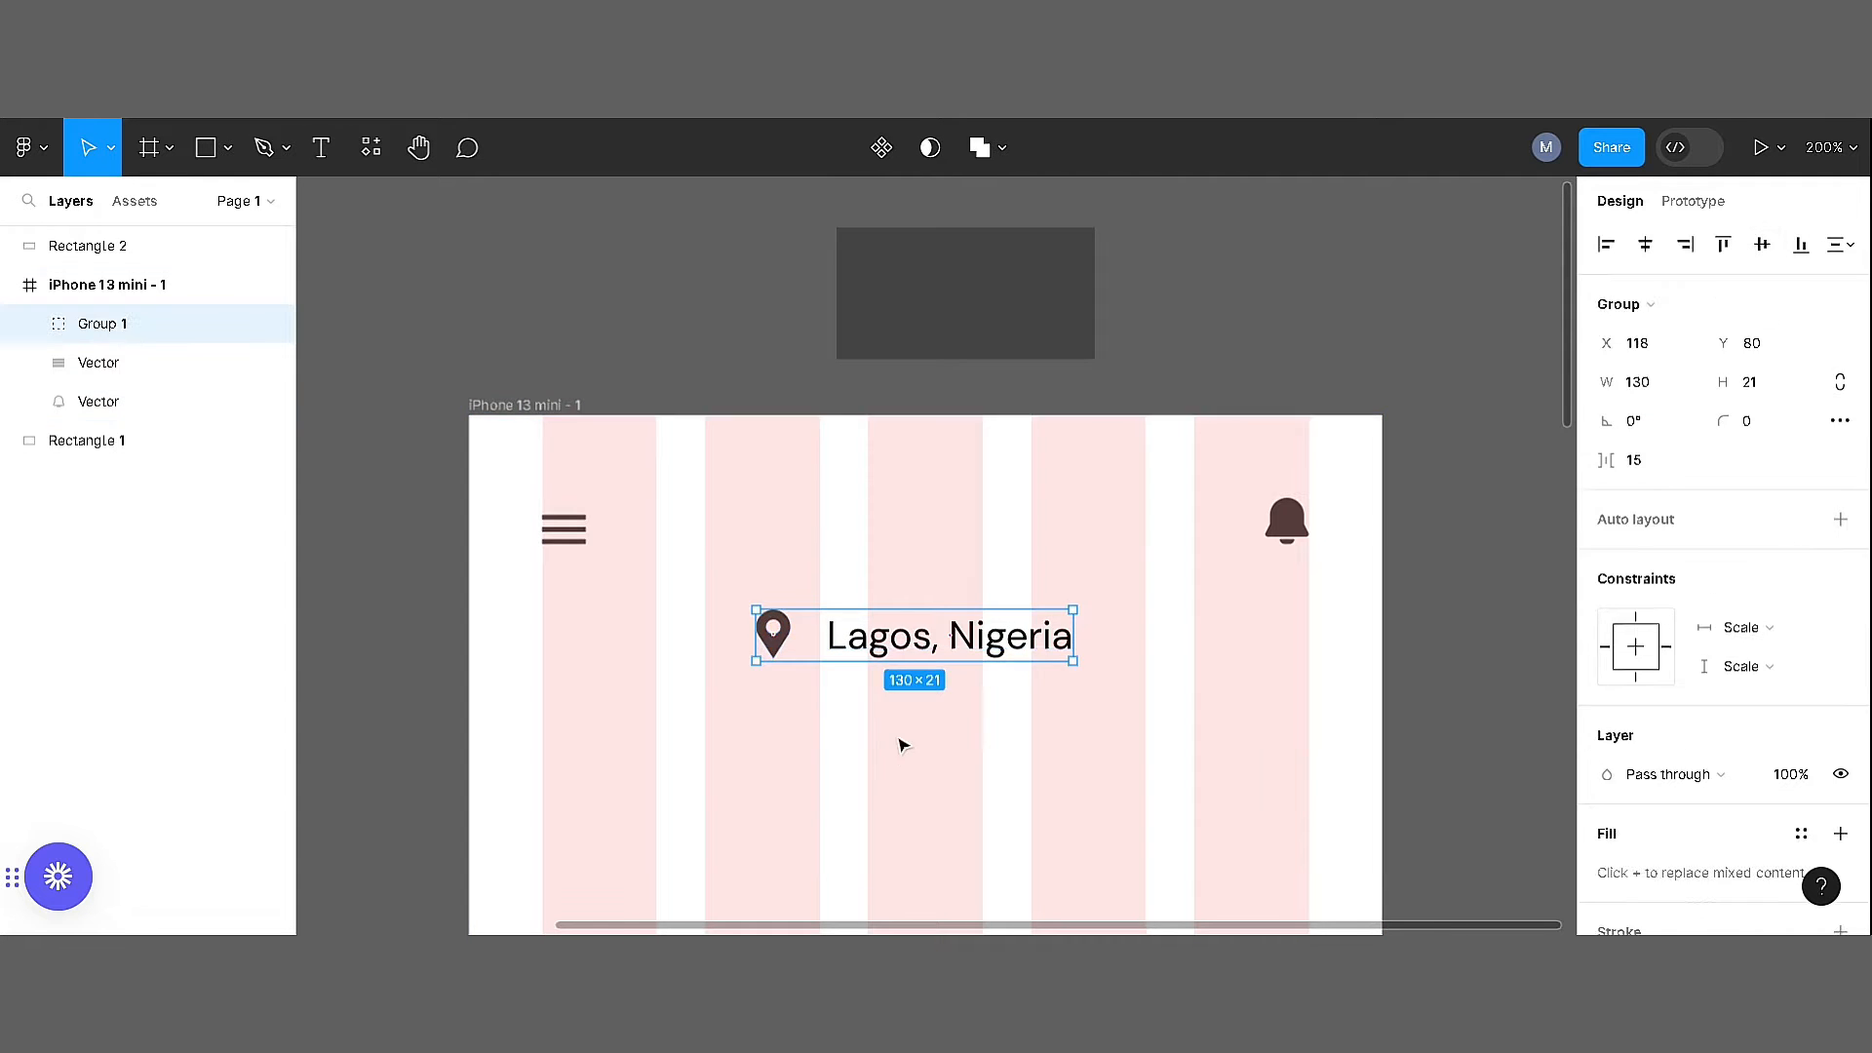
pyautogui.hotkey('ctrl', 'z')
pyautogui.rightClick(879, 639)
pyautogui.click(938, 490)
# Move the location group between the menu and bell icons and align all three on their vertical centres
pyautogui.moveTo(926, 636); pyautogui.dragTo(923, 540)
pyautogui.moveTo(1367, 618); pyautogui.dragTo(558, 478)
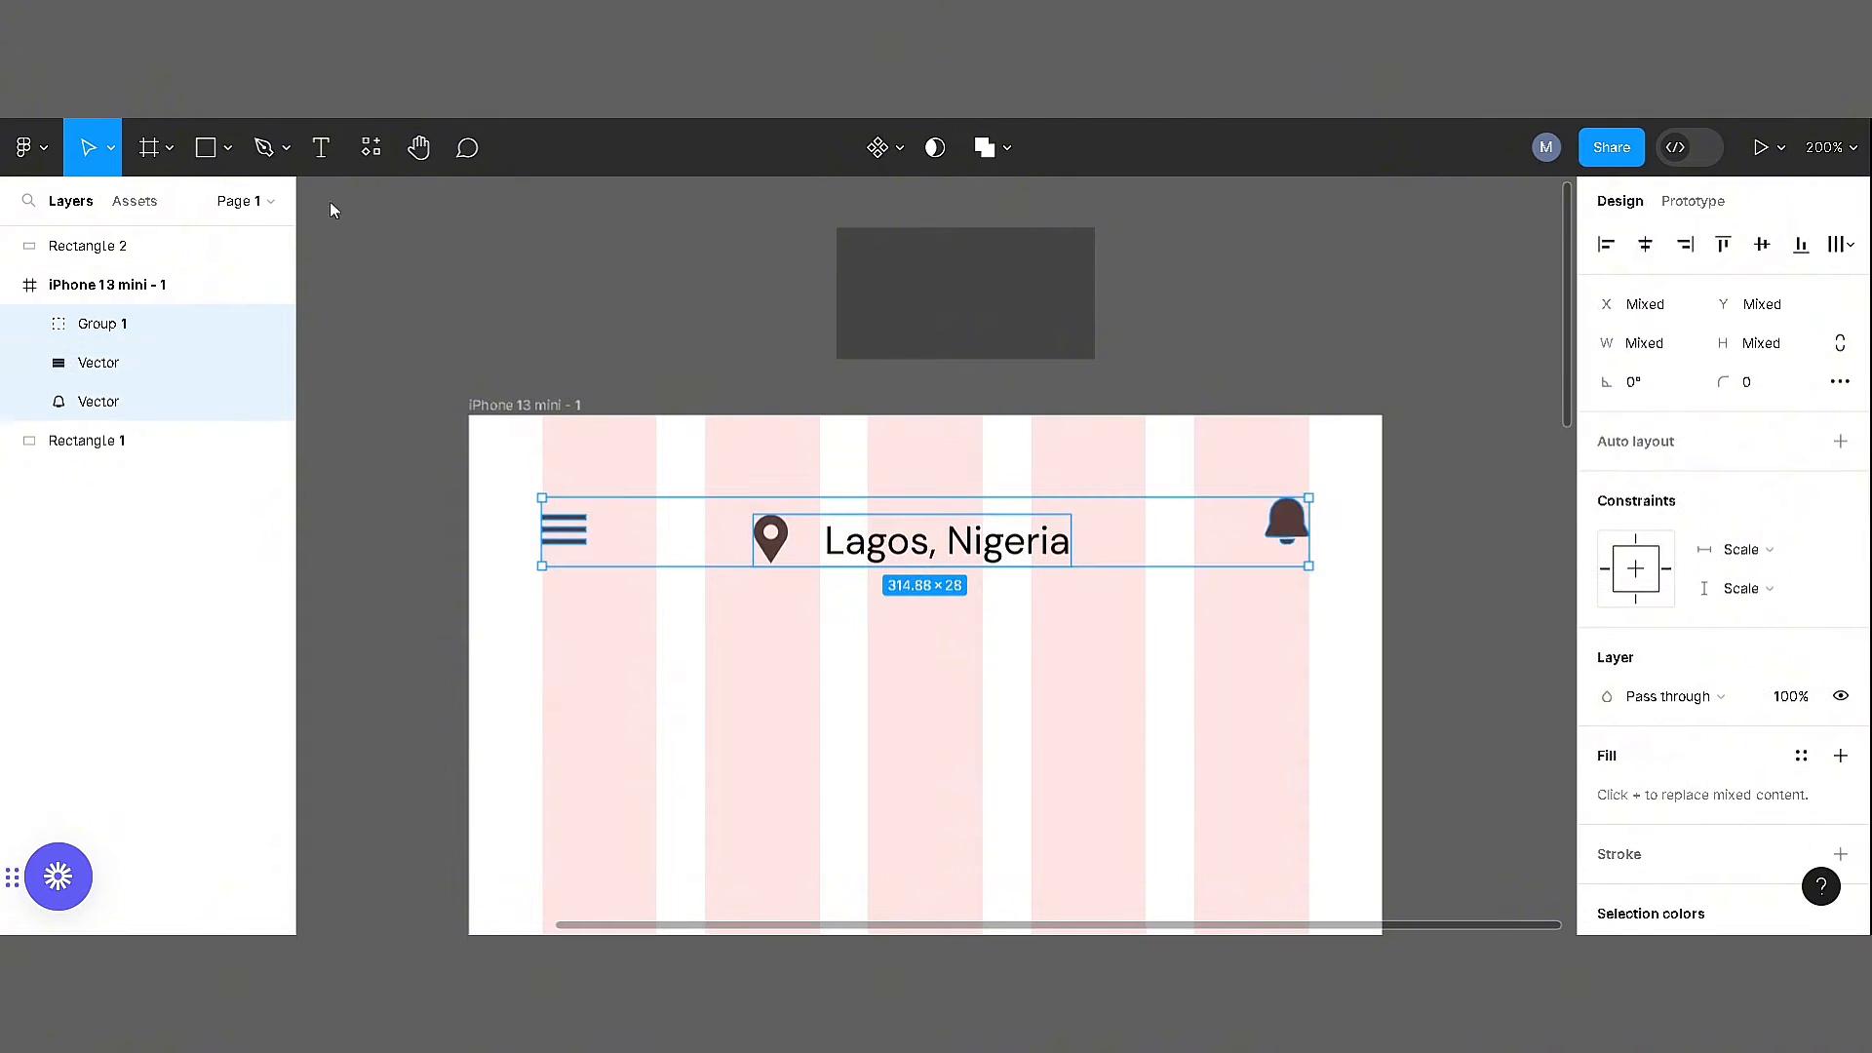
pyautogui.click(1762, 244)
pyautogui.press('Escape')
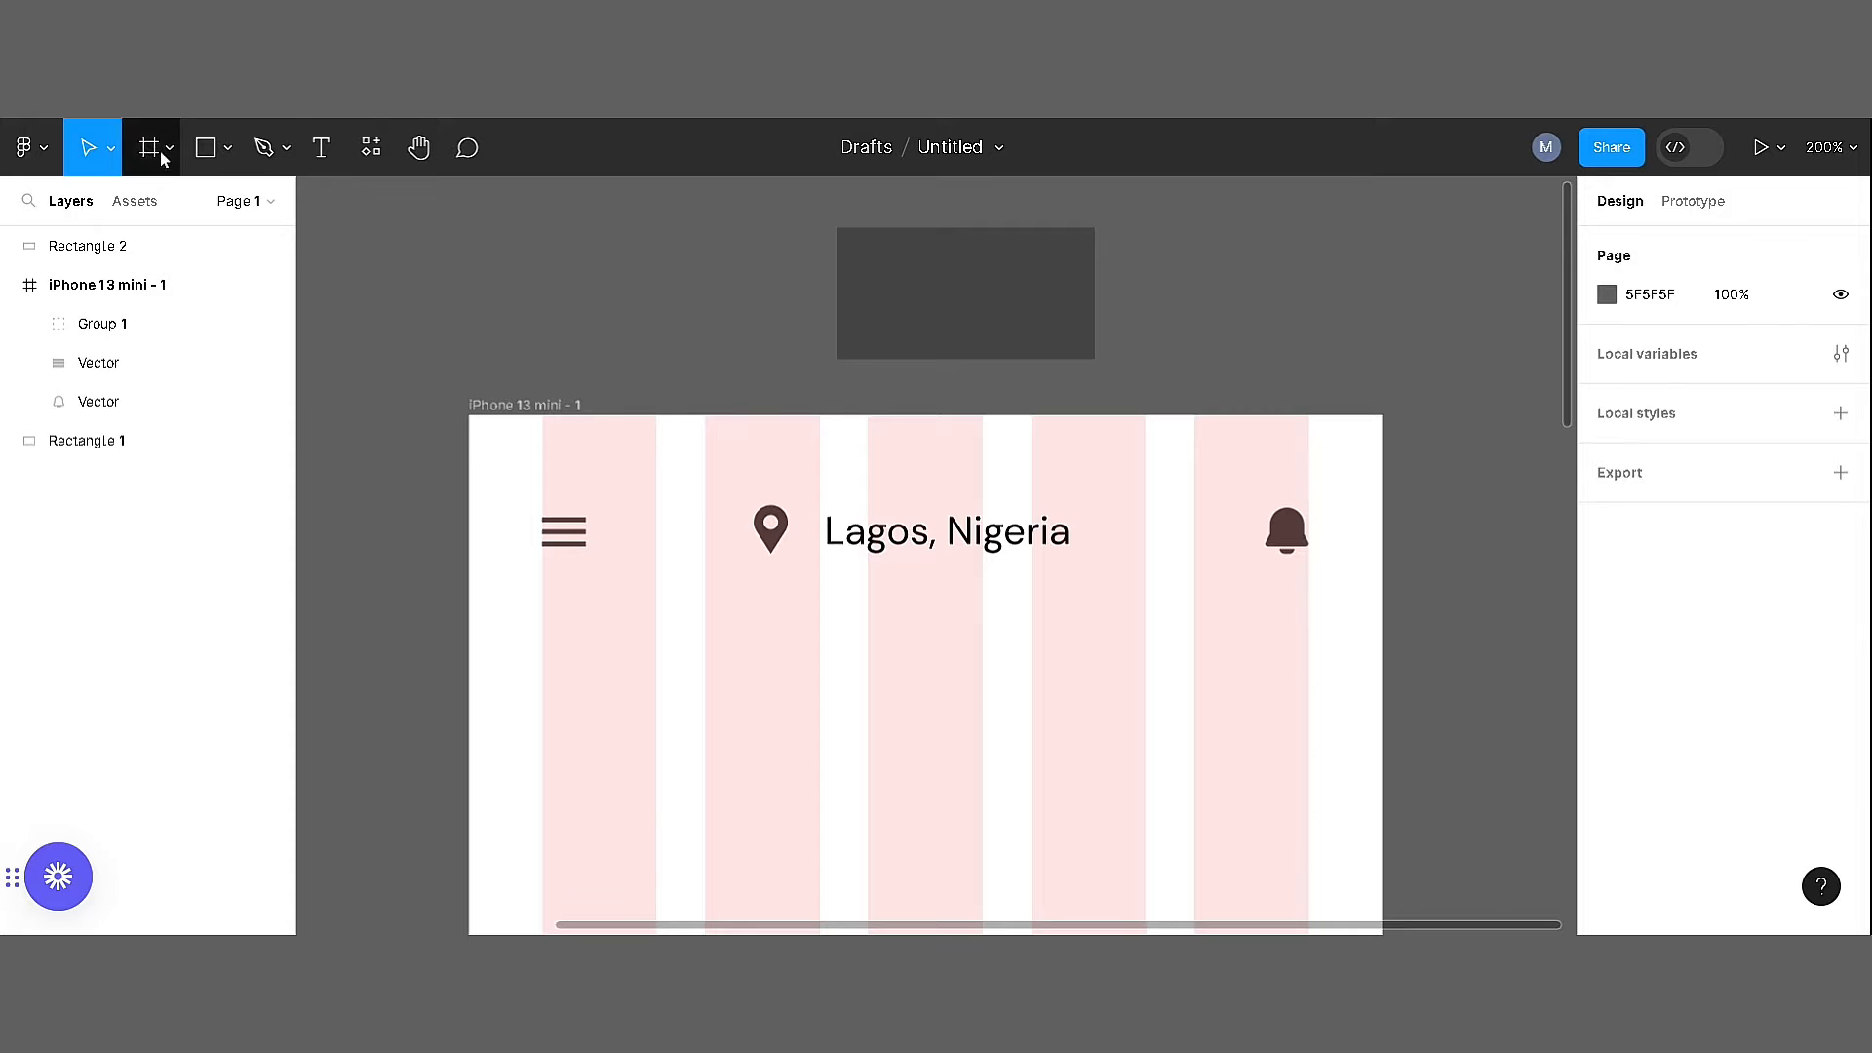
# Draw a circle about 31 × 31, place it over the bell and send it to the back
pyautogui.click(228, 148)
pyautogui.click(238, 299)
pyautogui.moveTo(778, 677)
pyautogui.mouseDown()
pyautogui.moveTo(854, 750)
pyautogui.moveTo(1283, 527)
pyautogui.moveTo(1266, 530)
pyautogui.mouseUp()
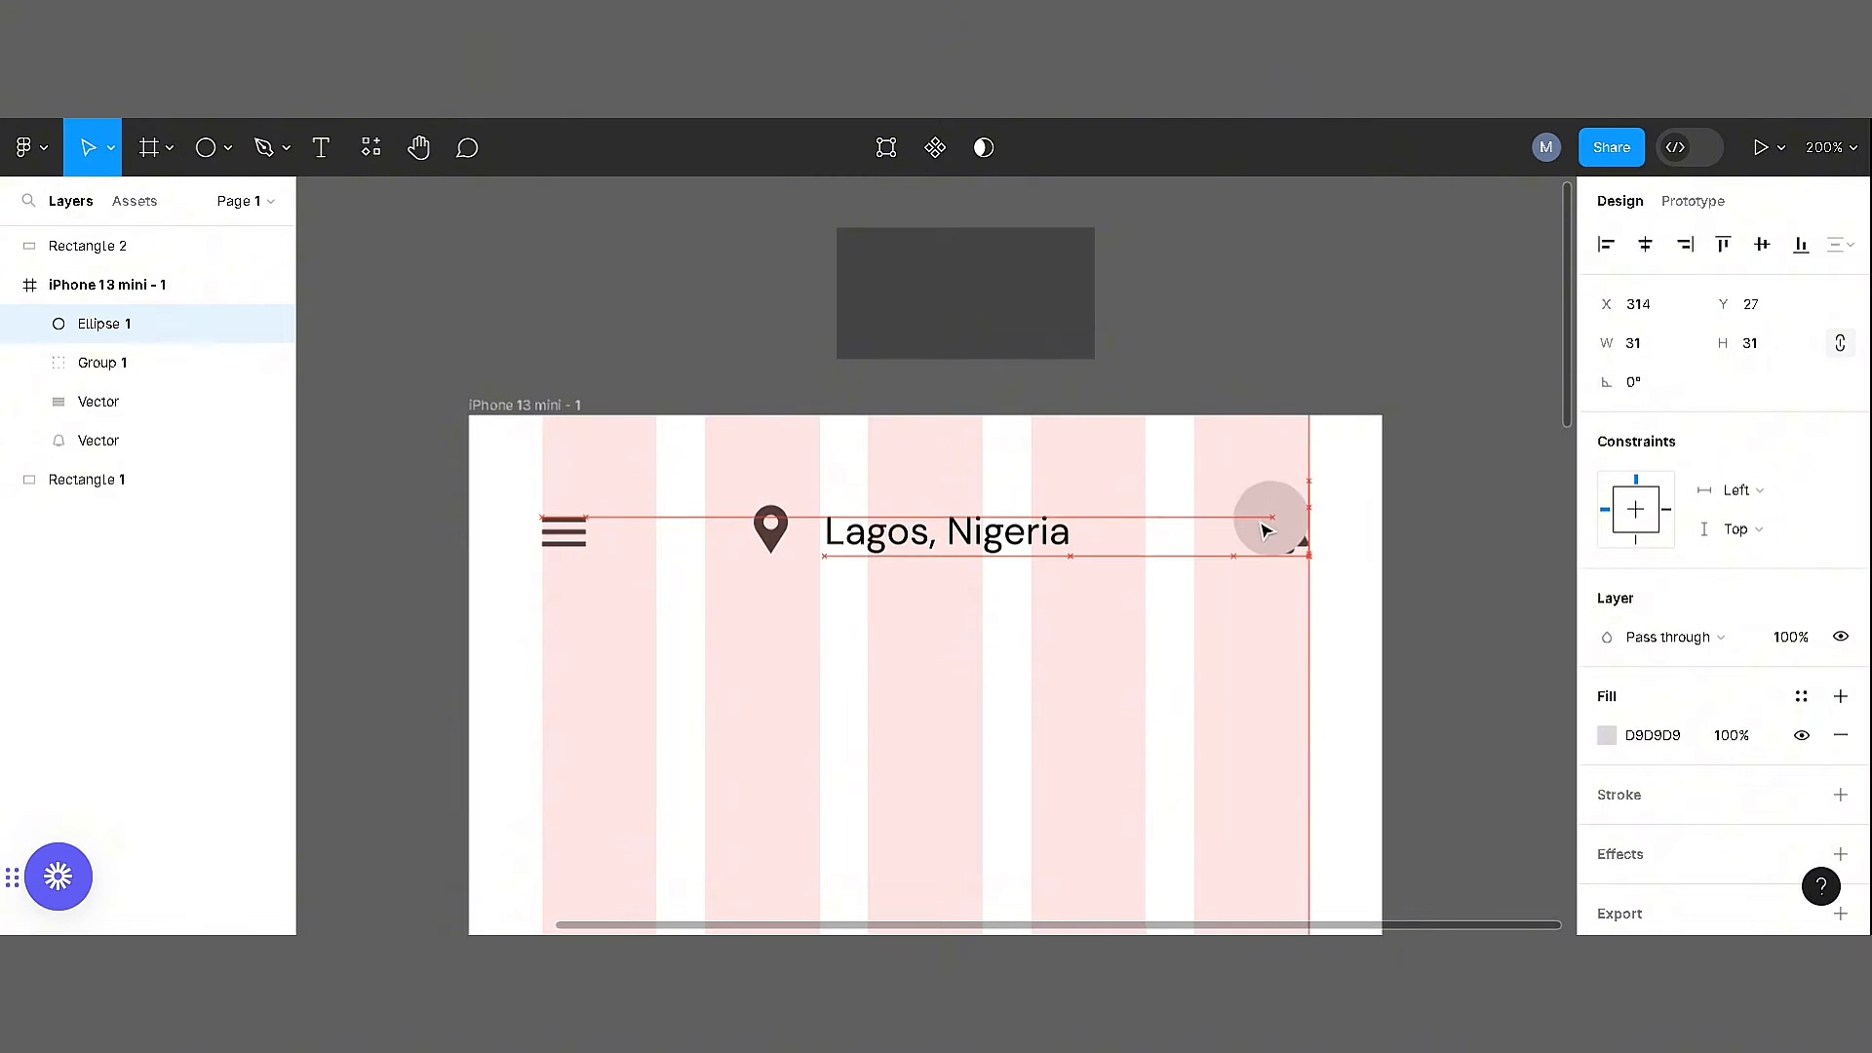
pyautogui.rightClick(1266, 529)
pyautogui.click(1310, 430)
pyautogui.press('Escape')
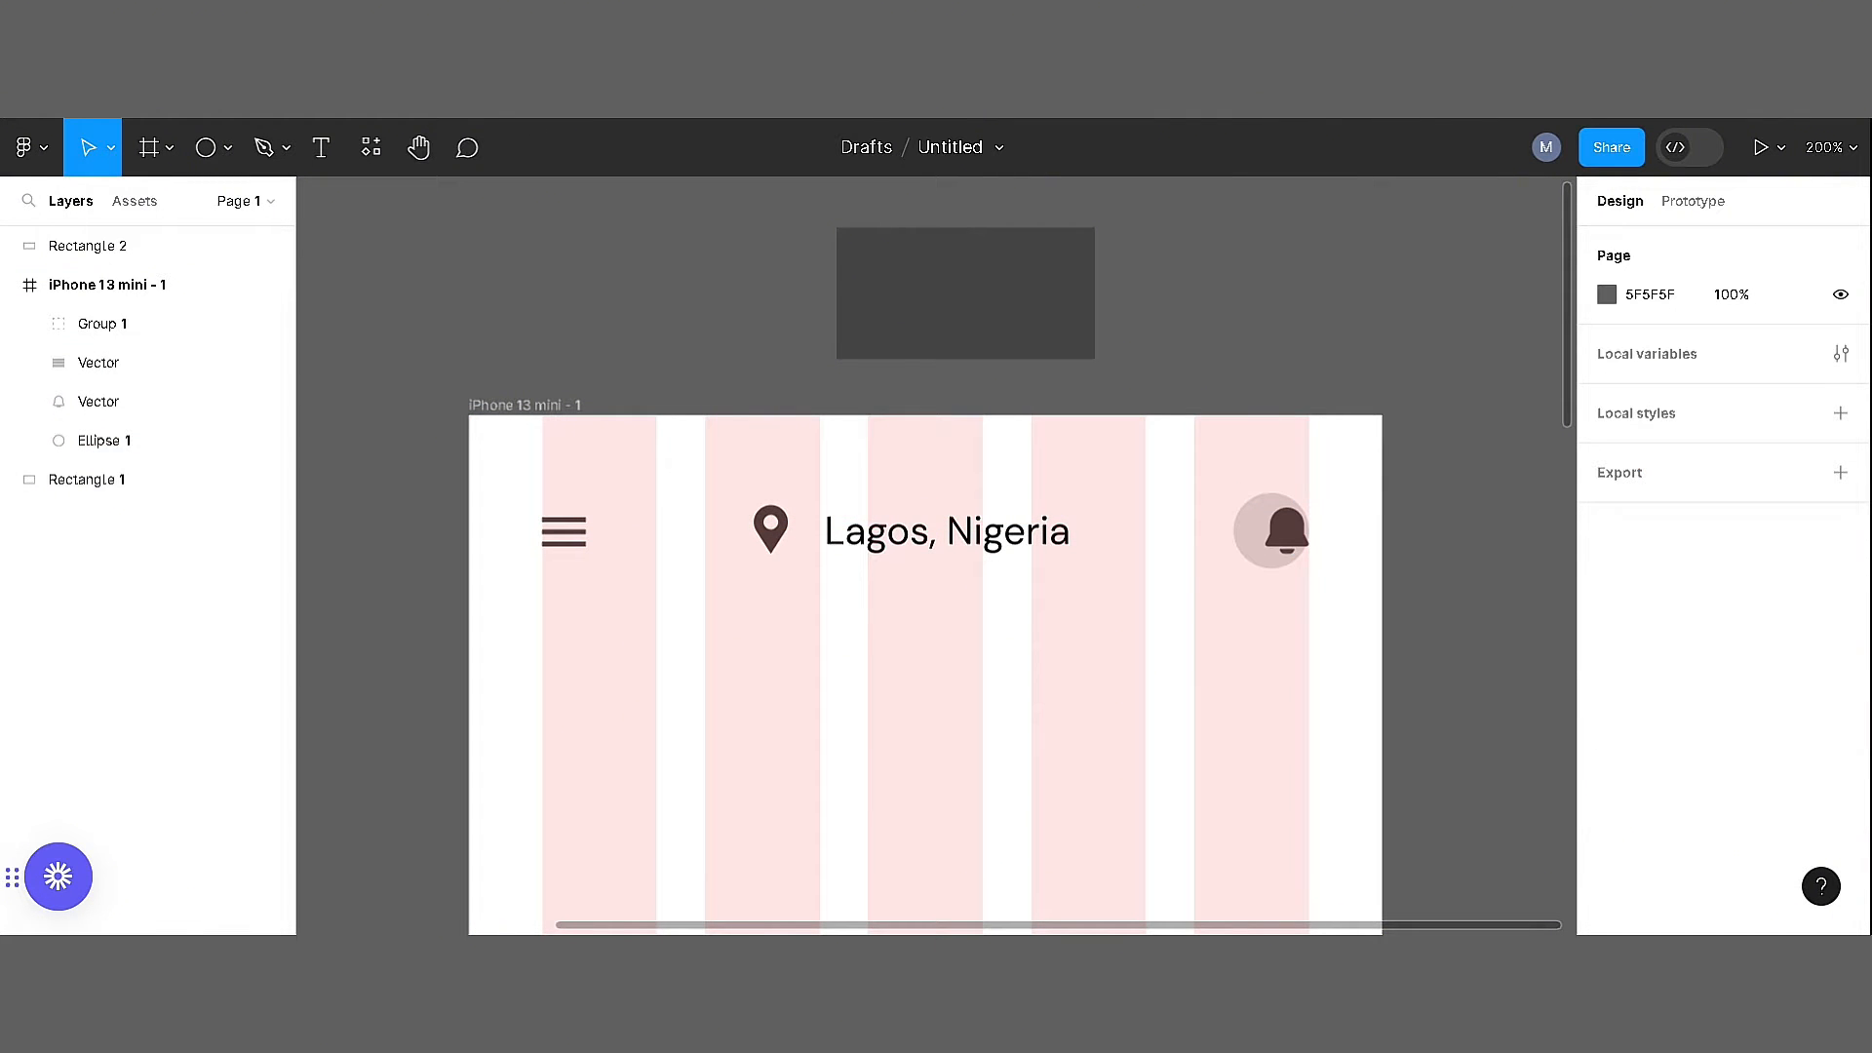
# Resize the circle to 37 × 37 and centre the bell icon on it at the last column's right edge
pyautogui.click(234, 441)
pyautogui.click(1776, 346)
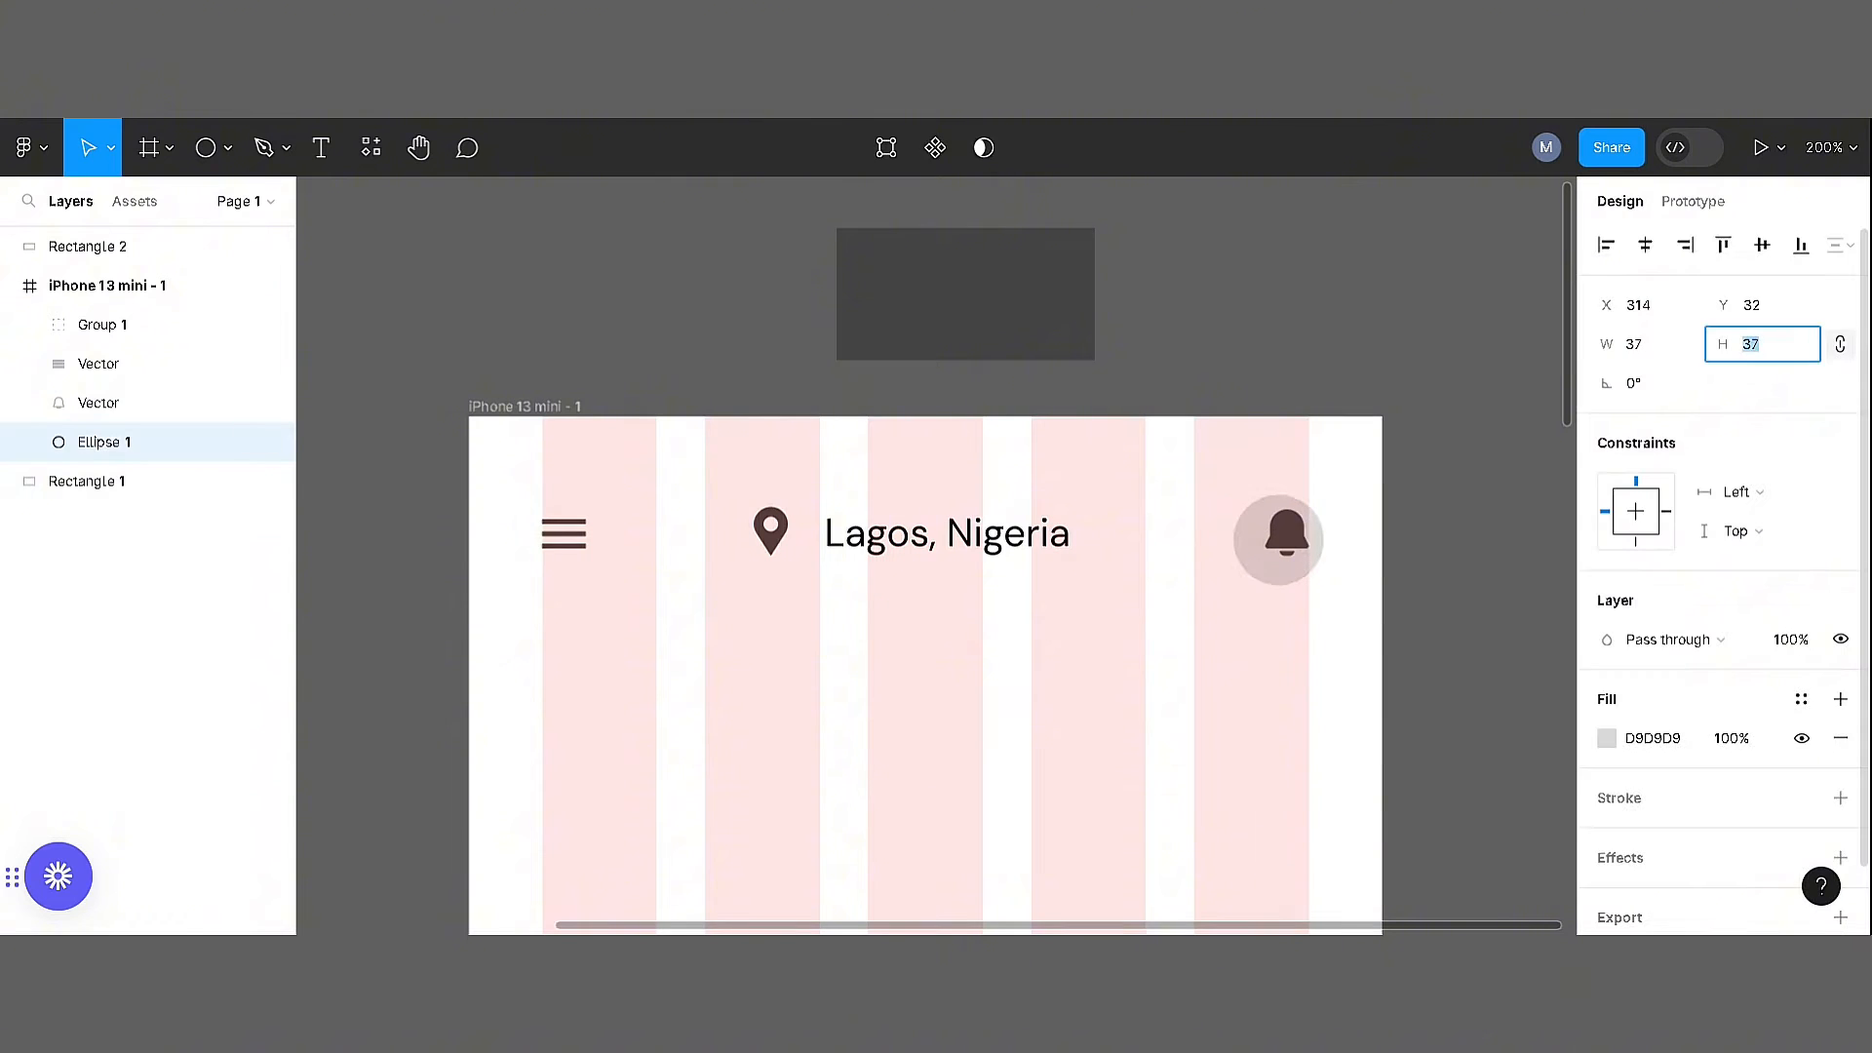
pyautogui.hscroll(2, 1355, 446)
pyautogui.keyDown('shift'); pyautogui.click(1186, 531); pyautogui.keyUp('shift')
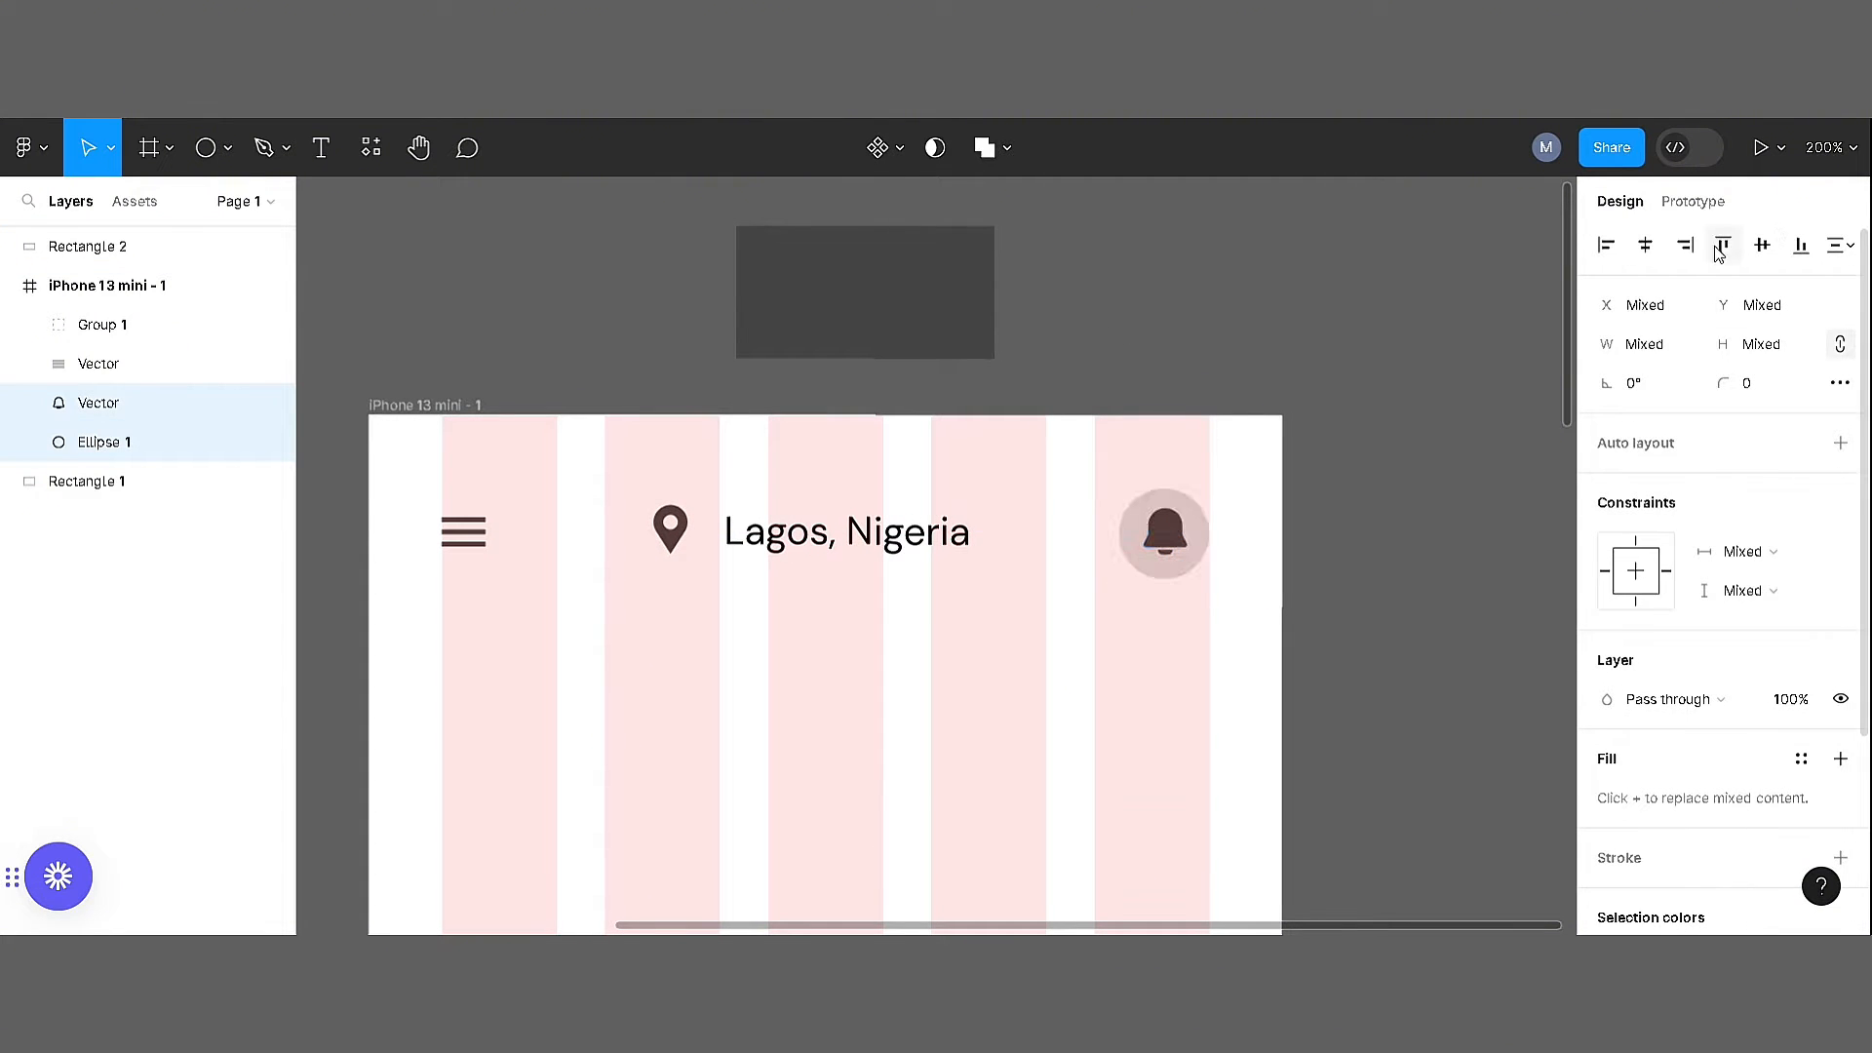
pyautogui.press('Escape')
pyautogui.click(1178, 548)
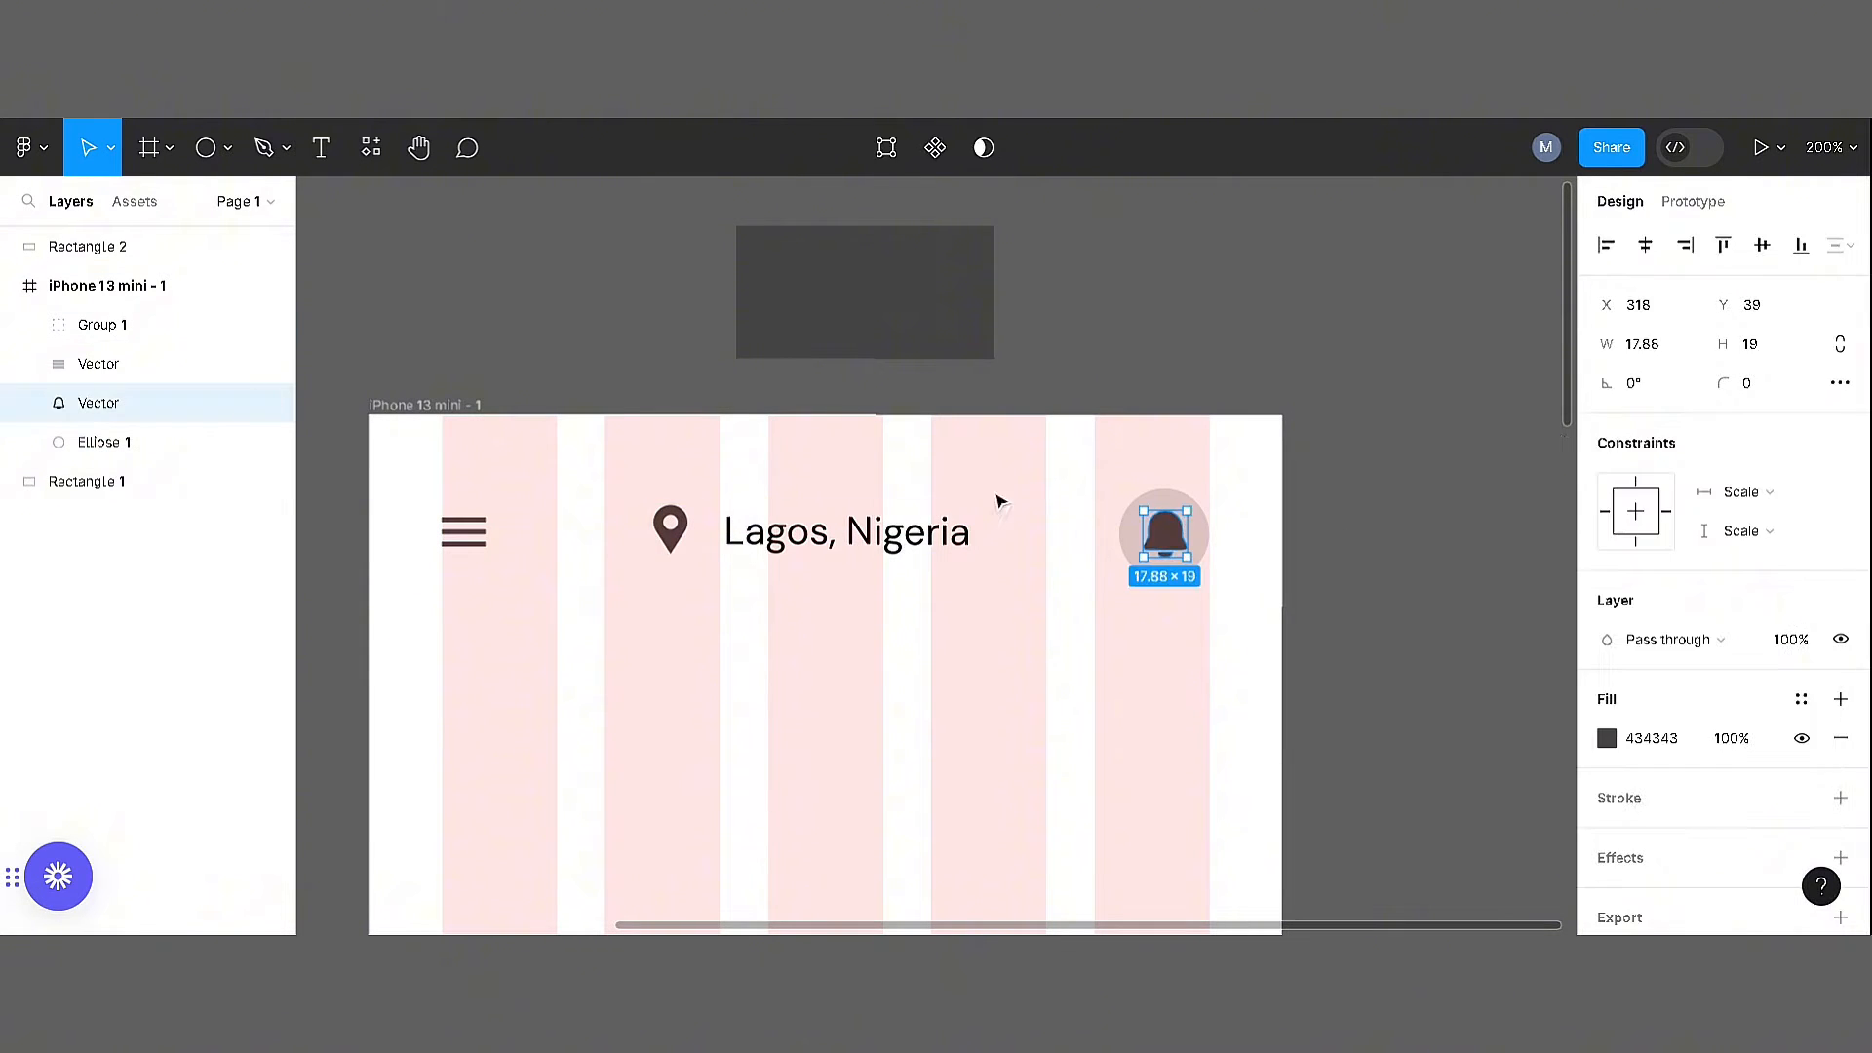
pyautogui.doubleClick(670, 531)
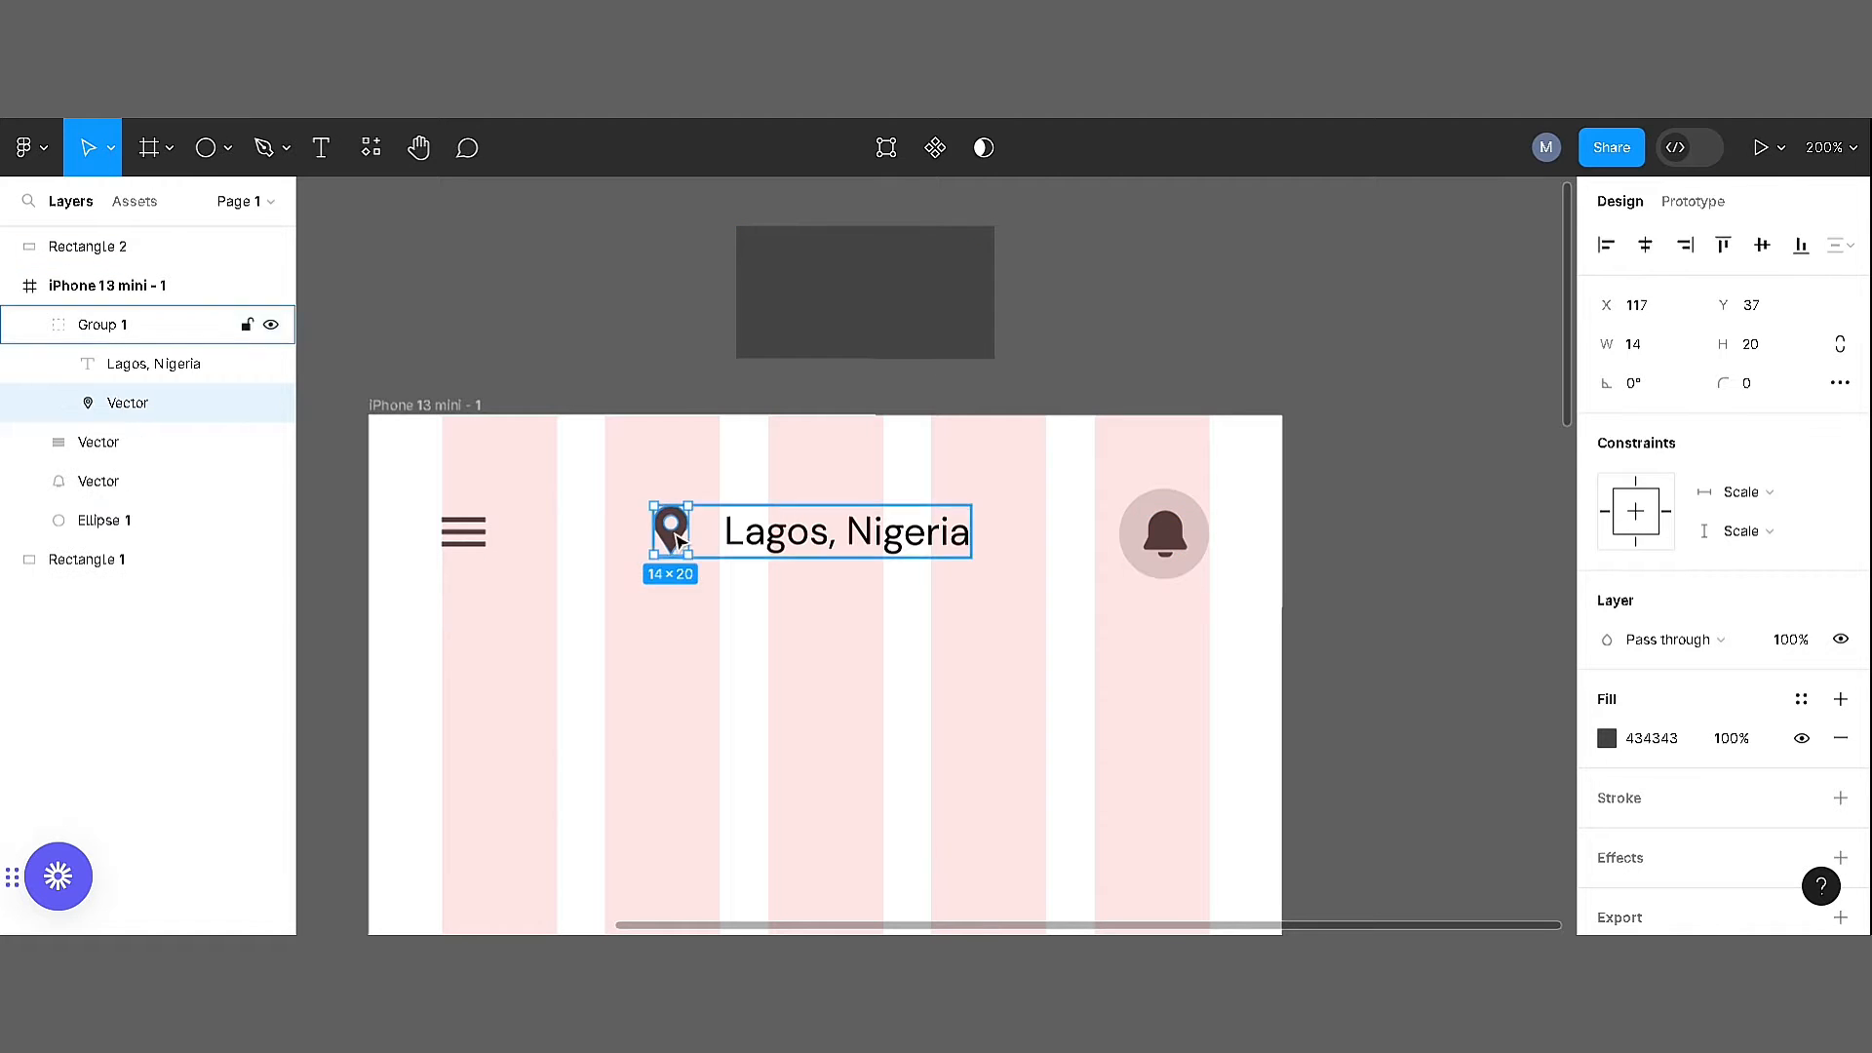
pyautogui.click(783, 624)
# Group the bell icon with its background circle
pyautogui.moveTo(1206, 612); pyautogui.dragTo(1133, 532)
pyautogui.rightClick(1125, 546)
pyautogui.click(1140, 591)
# Align the menu icon, location group and bell group on their vertical centres and move the row up slightly
pyautogui.moveTo(1215, 621); pyautogui.dragTo(347, 455)
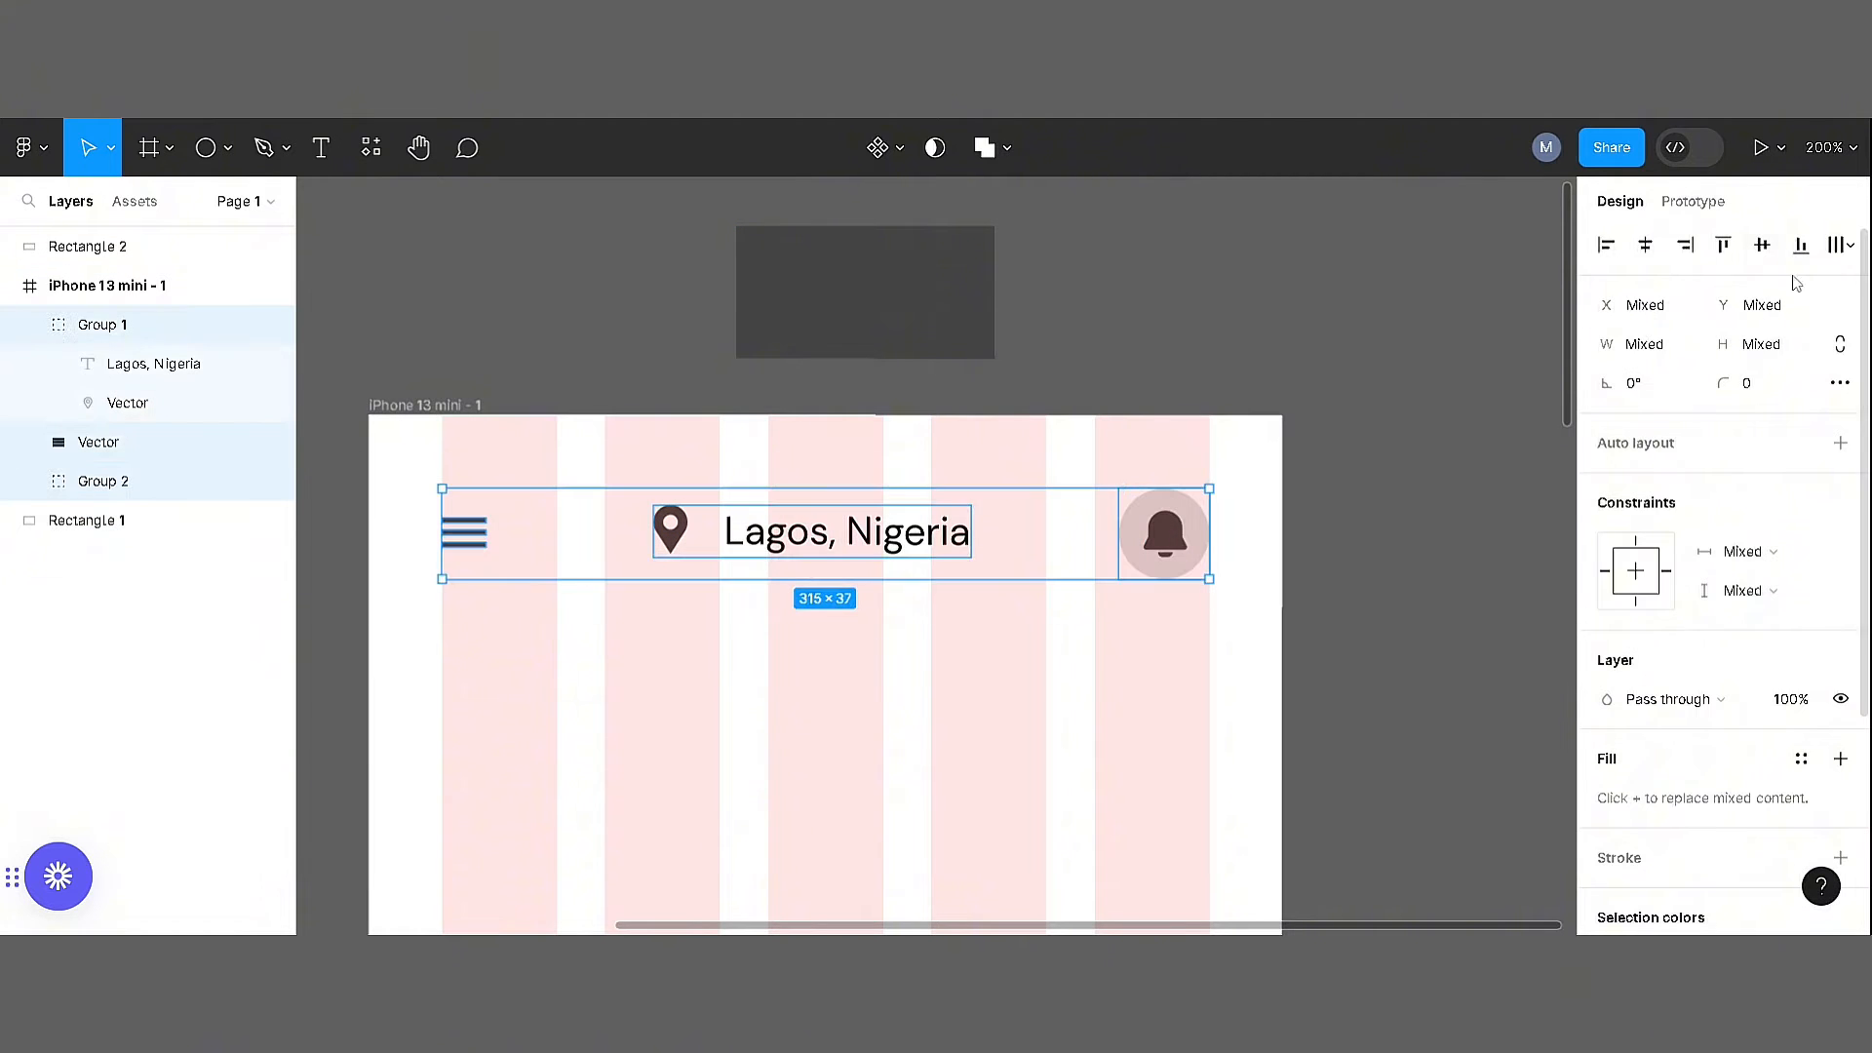
pyautogui.click(1762, 246)
pyautogui.moveTo(759, 535); pyautogui.dragTo(758, 528)
pyautogui.press('Escape')
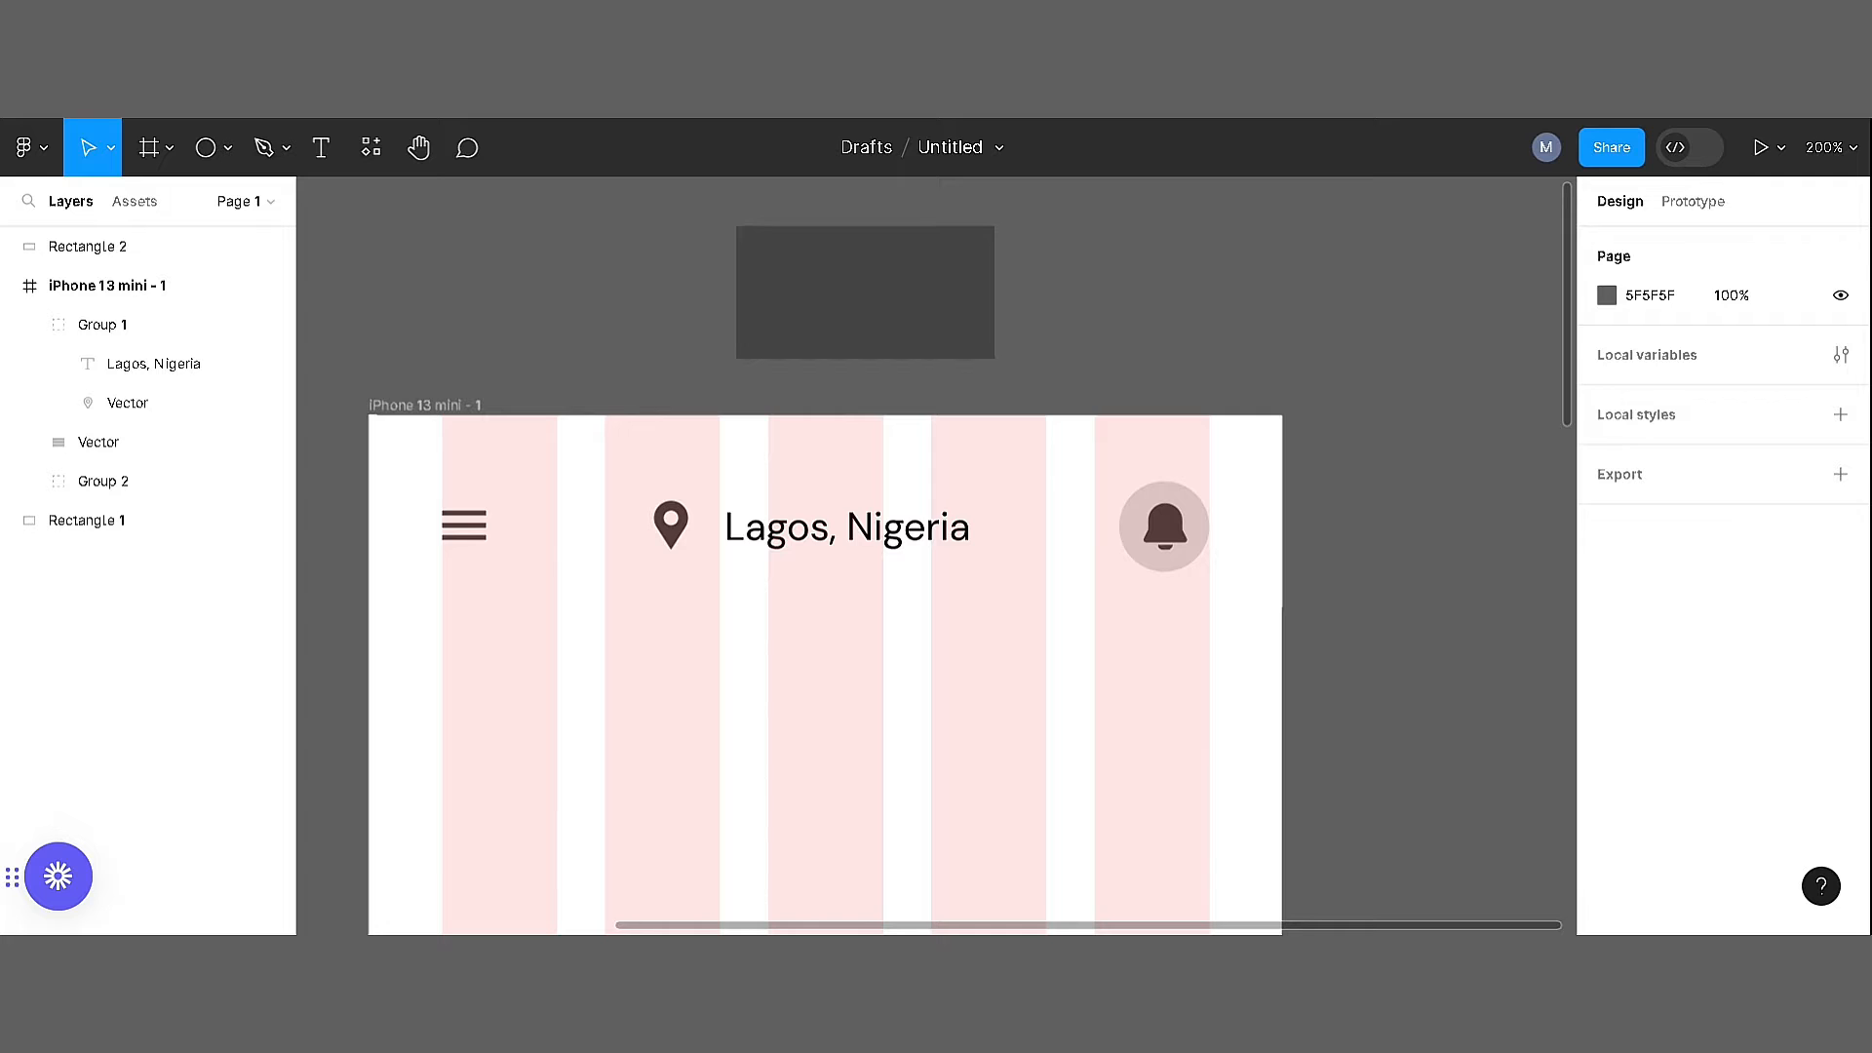
# Add the text "Hey there," and place it below the menu icon at X 30, Y 92
pyautogui.press('t')
pyautogui.click(585, 703)
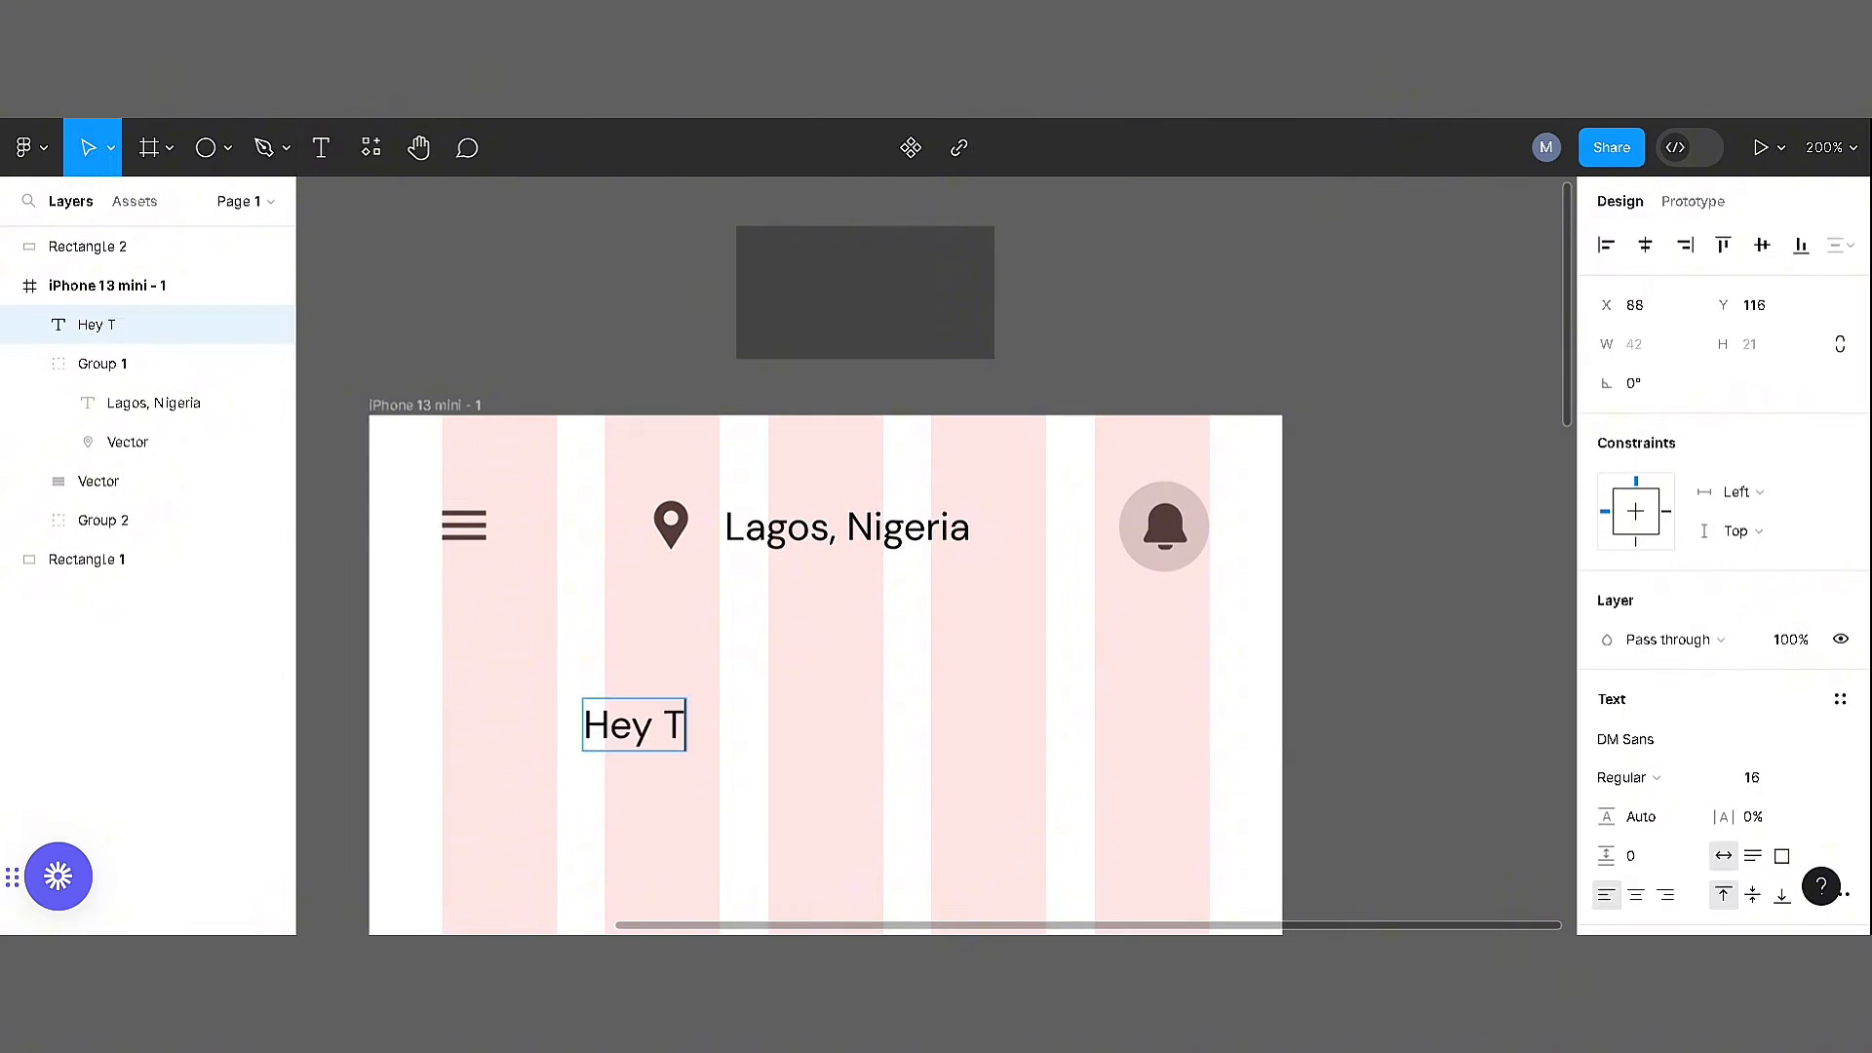
pyautogui.write('thereHey')
pyautogui.hotkey('ctrl', 'a')
pyautogui.write('Hey')
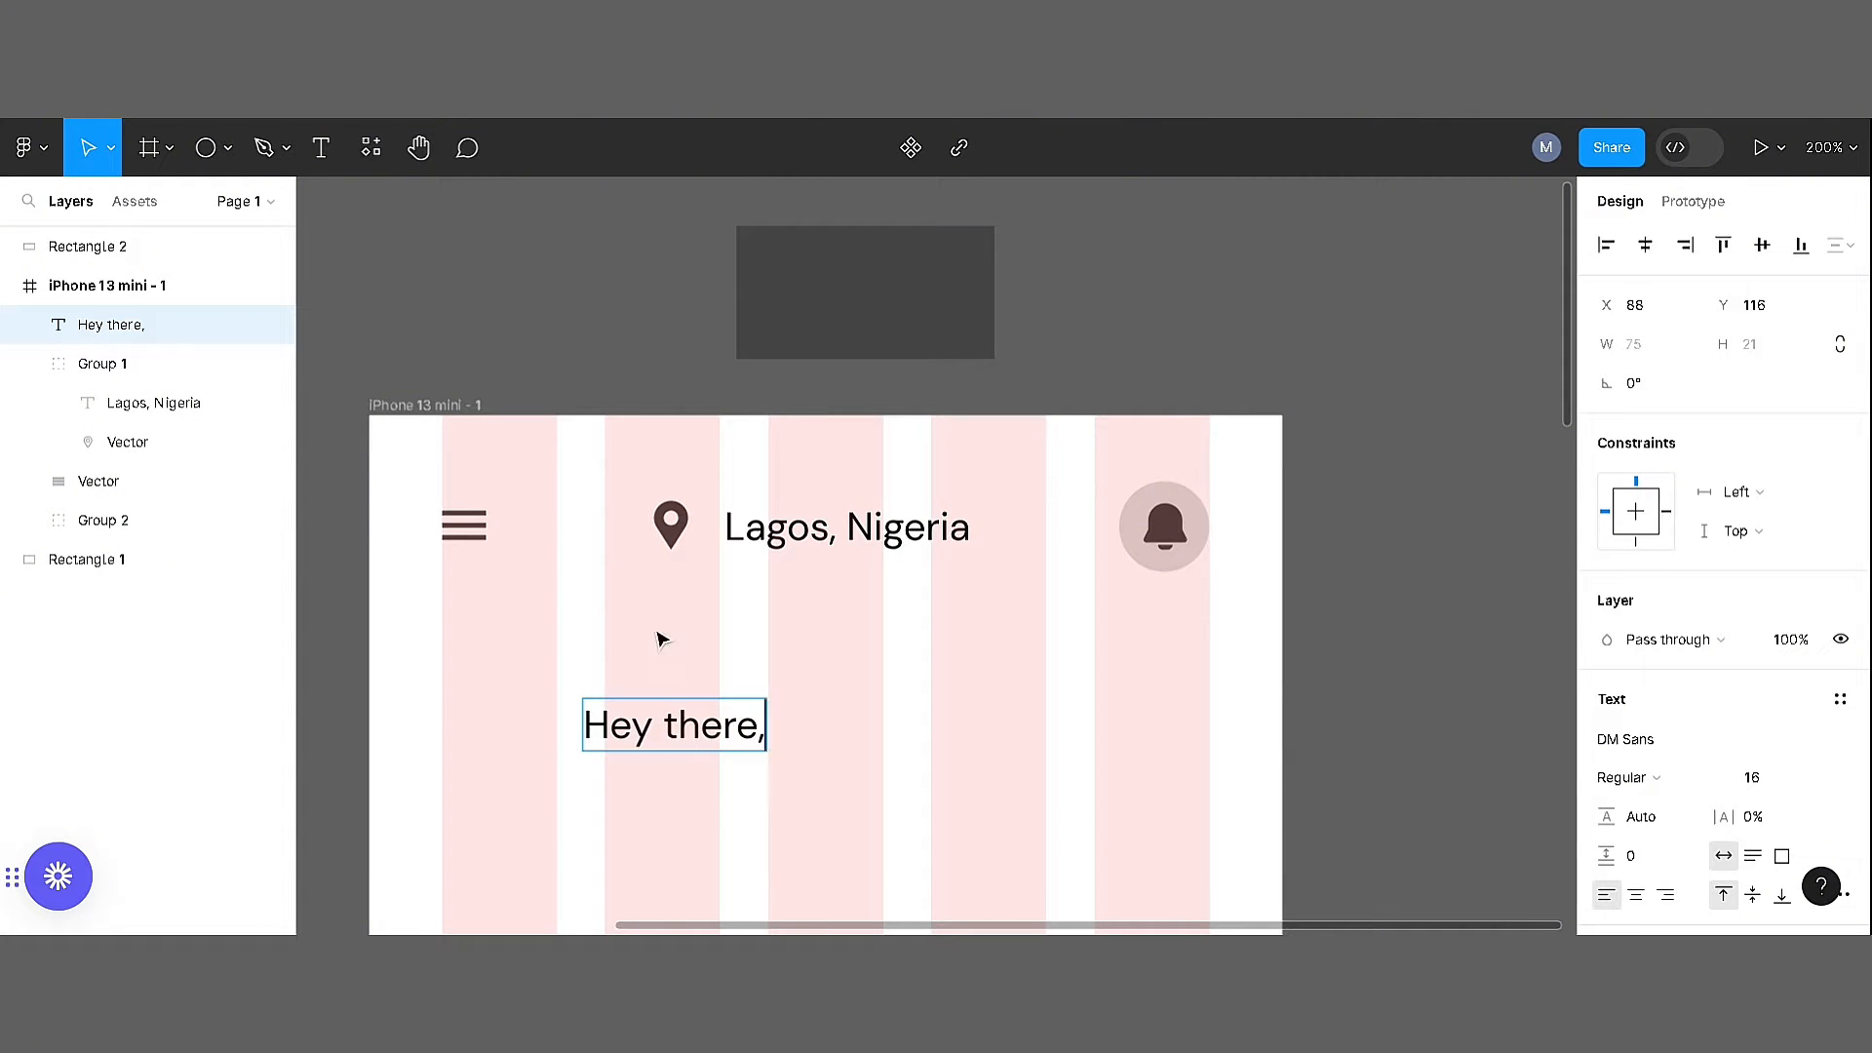
pyautogui.moveTo(705, 713); pyautogui.dragTo(507, 688)
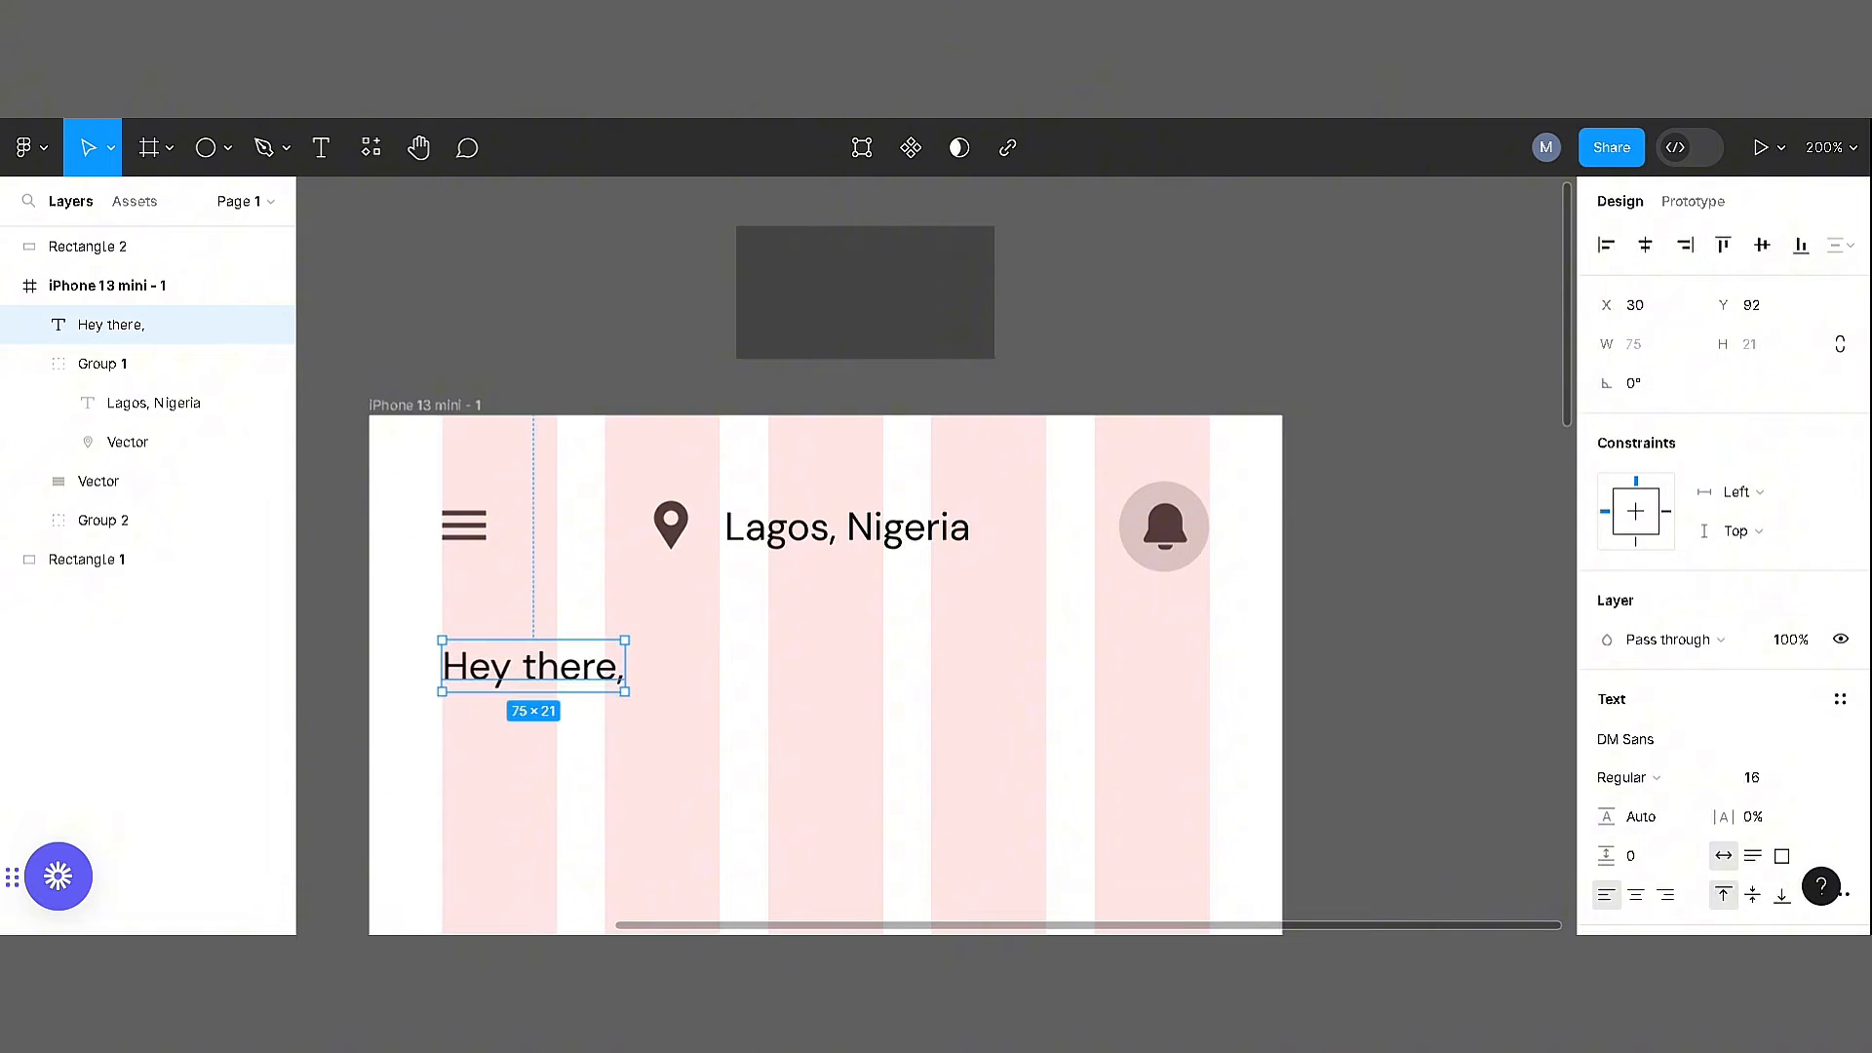
# Duplicate the greeting directly below itself and change the copy to "Take a virtual museum tour"
pyautogui.keyDown('alt'); pyautogui.moveTo(582, 692); pyautogui.dragTo(582, 766); pyautogui.keyUp('alt')
pyautogui.doubleClick(582, 765)
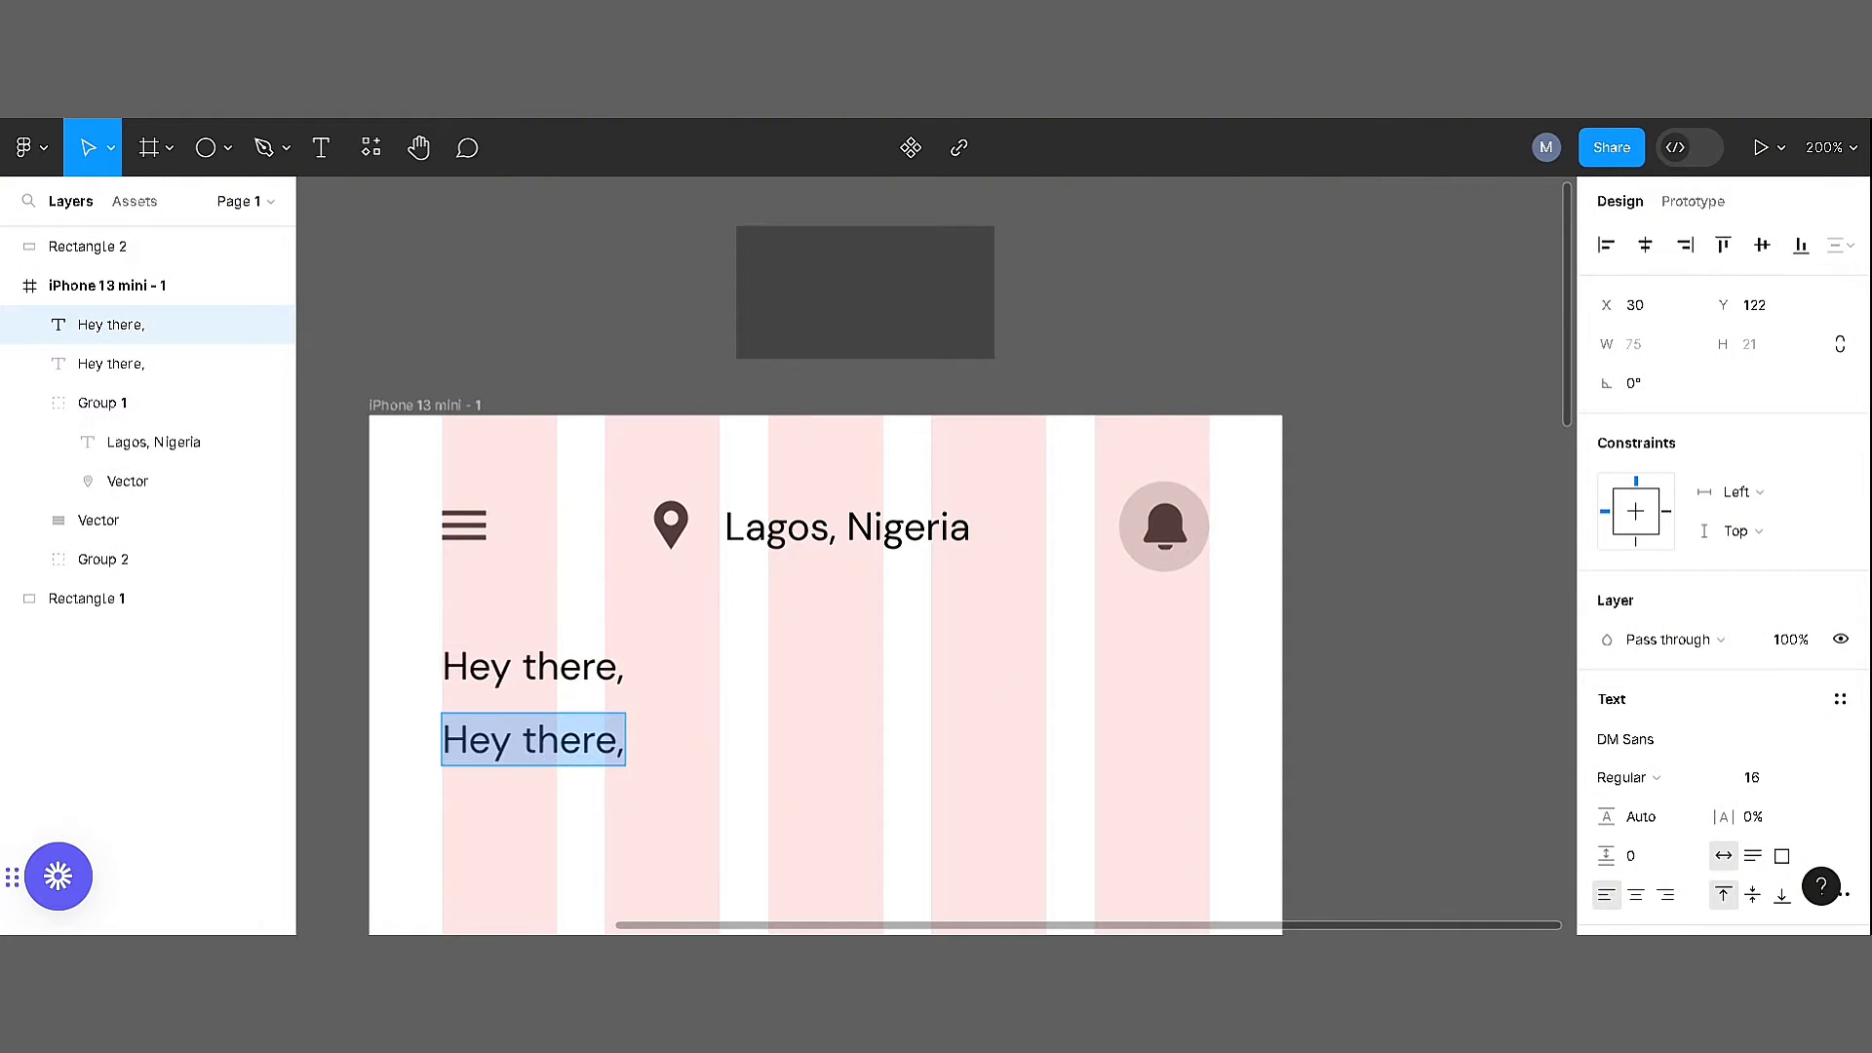
pyautogui.write('Take a virtual museum tour')
# Set the "Take a virtual museum tour" text to size 18 with a heavier font weight
pyautogui.hotkey('ctrl', 'a')
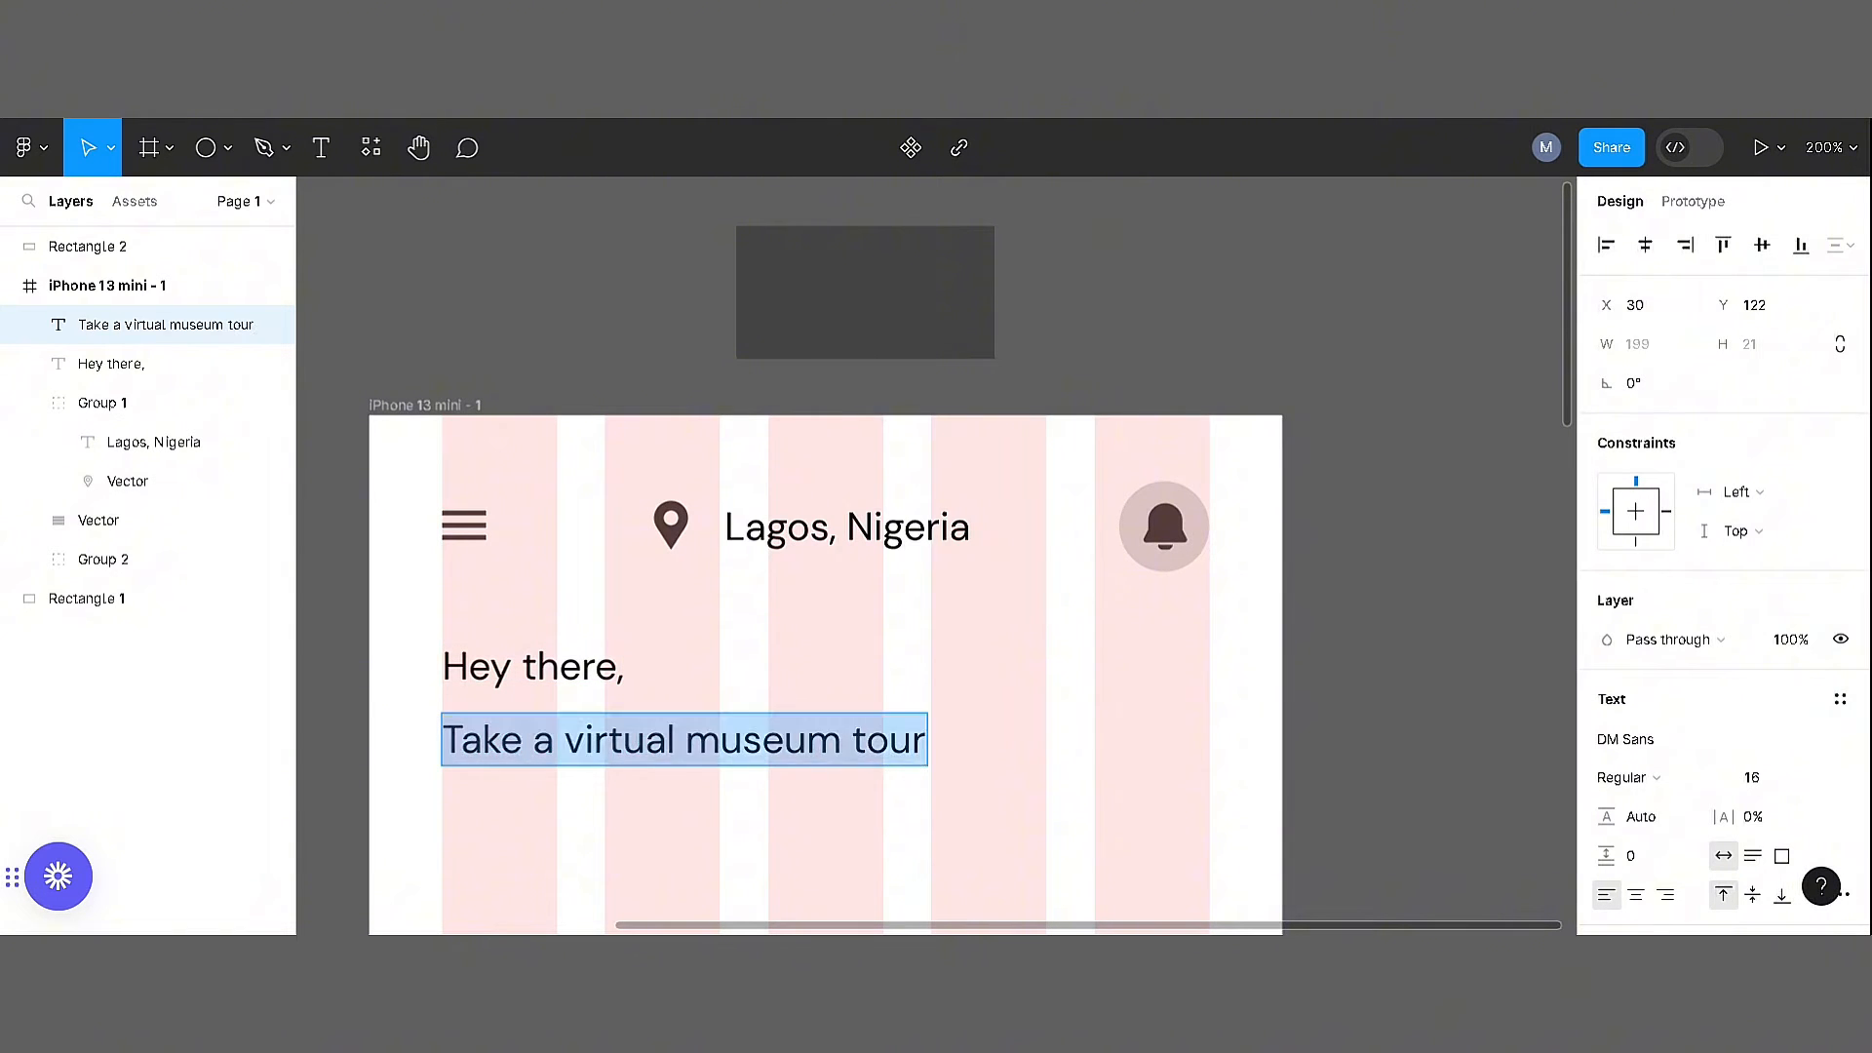
pyautogui.click(1761, 782)
pyautogui.write('18')
pyautogui.press('Return')
pyautogui.click(1629, 778)
pyautogui.click(1643, 809)
# Recolour both heading lines to 434343, sampled from the dark rectangle above the frame
pyautogui.moveTo(608, 828); pyautogui.dragTo(471, 676)
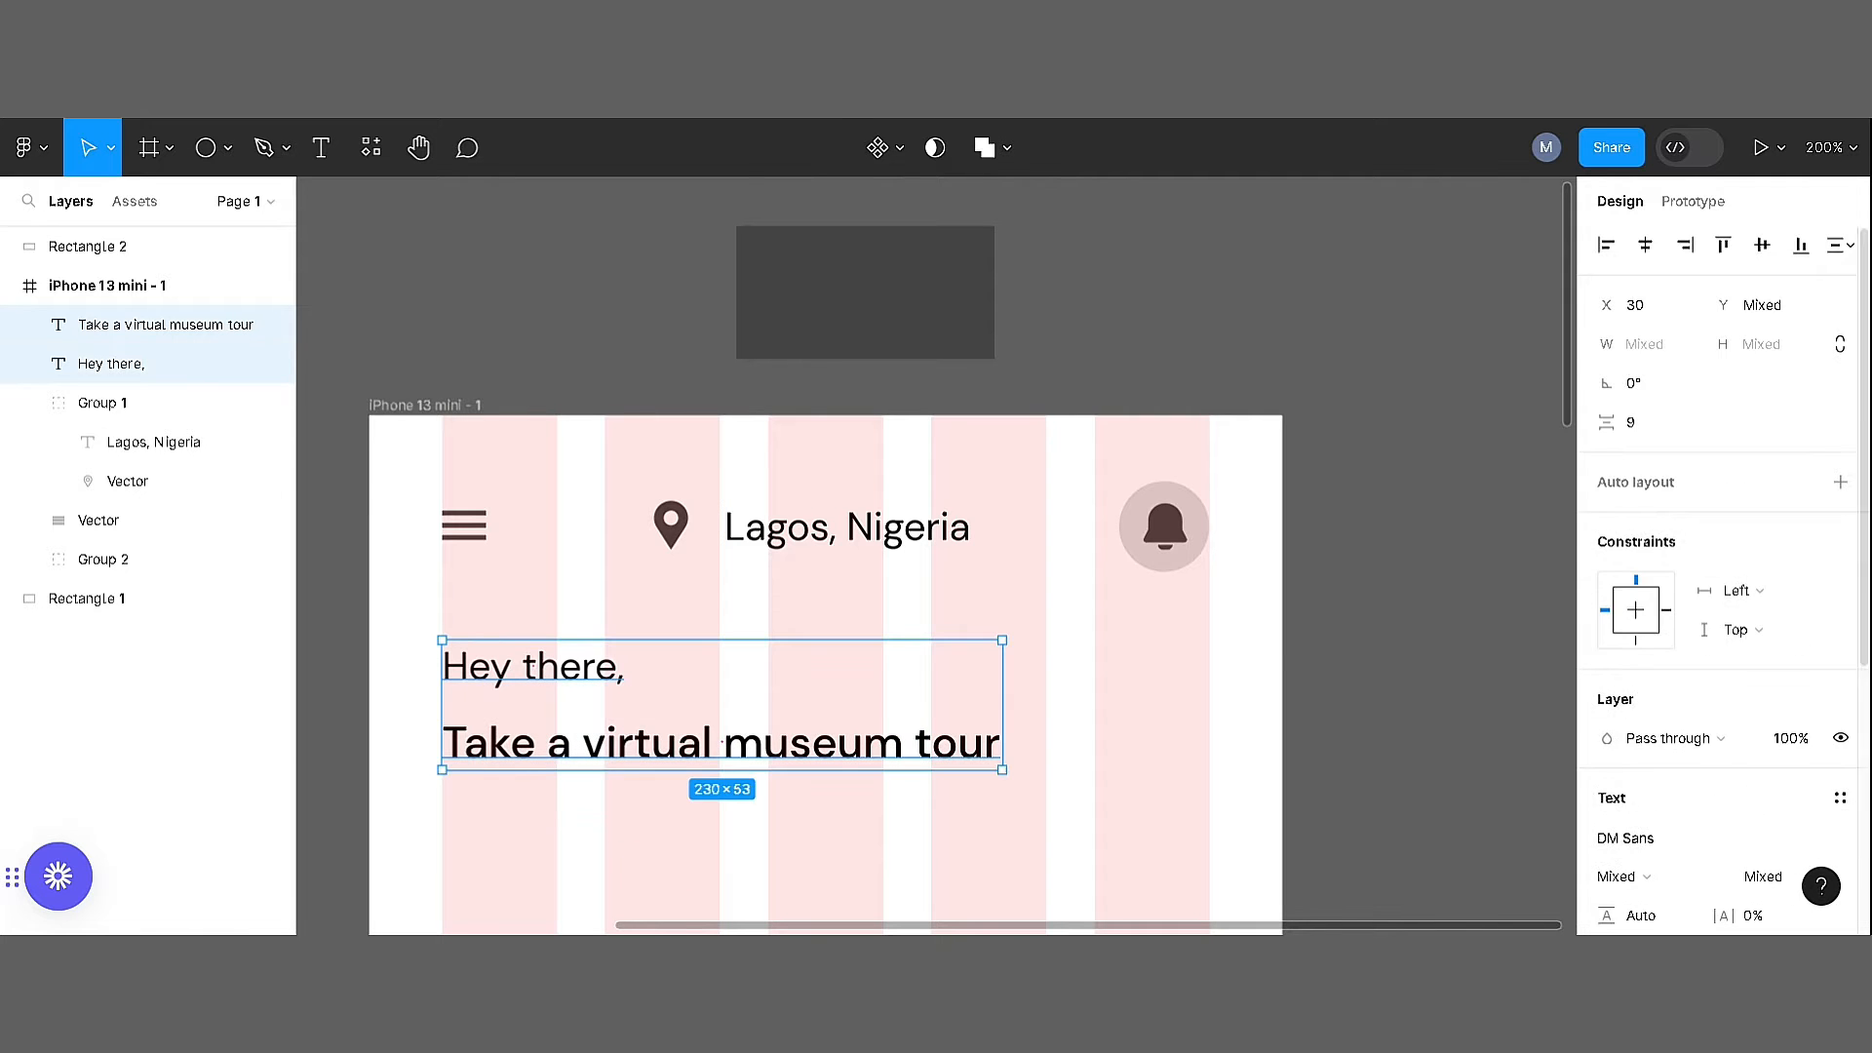
pyautogui.scroll(-3, 1718, 721)
pyautogui.press('i')
pyautogui.click(939, 239)
pyautogui.click(546, 244)
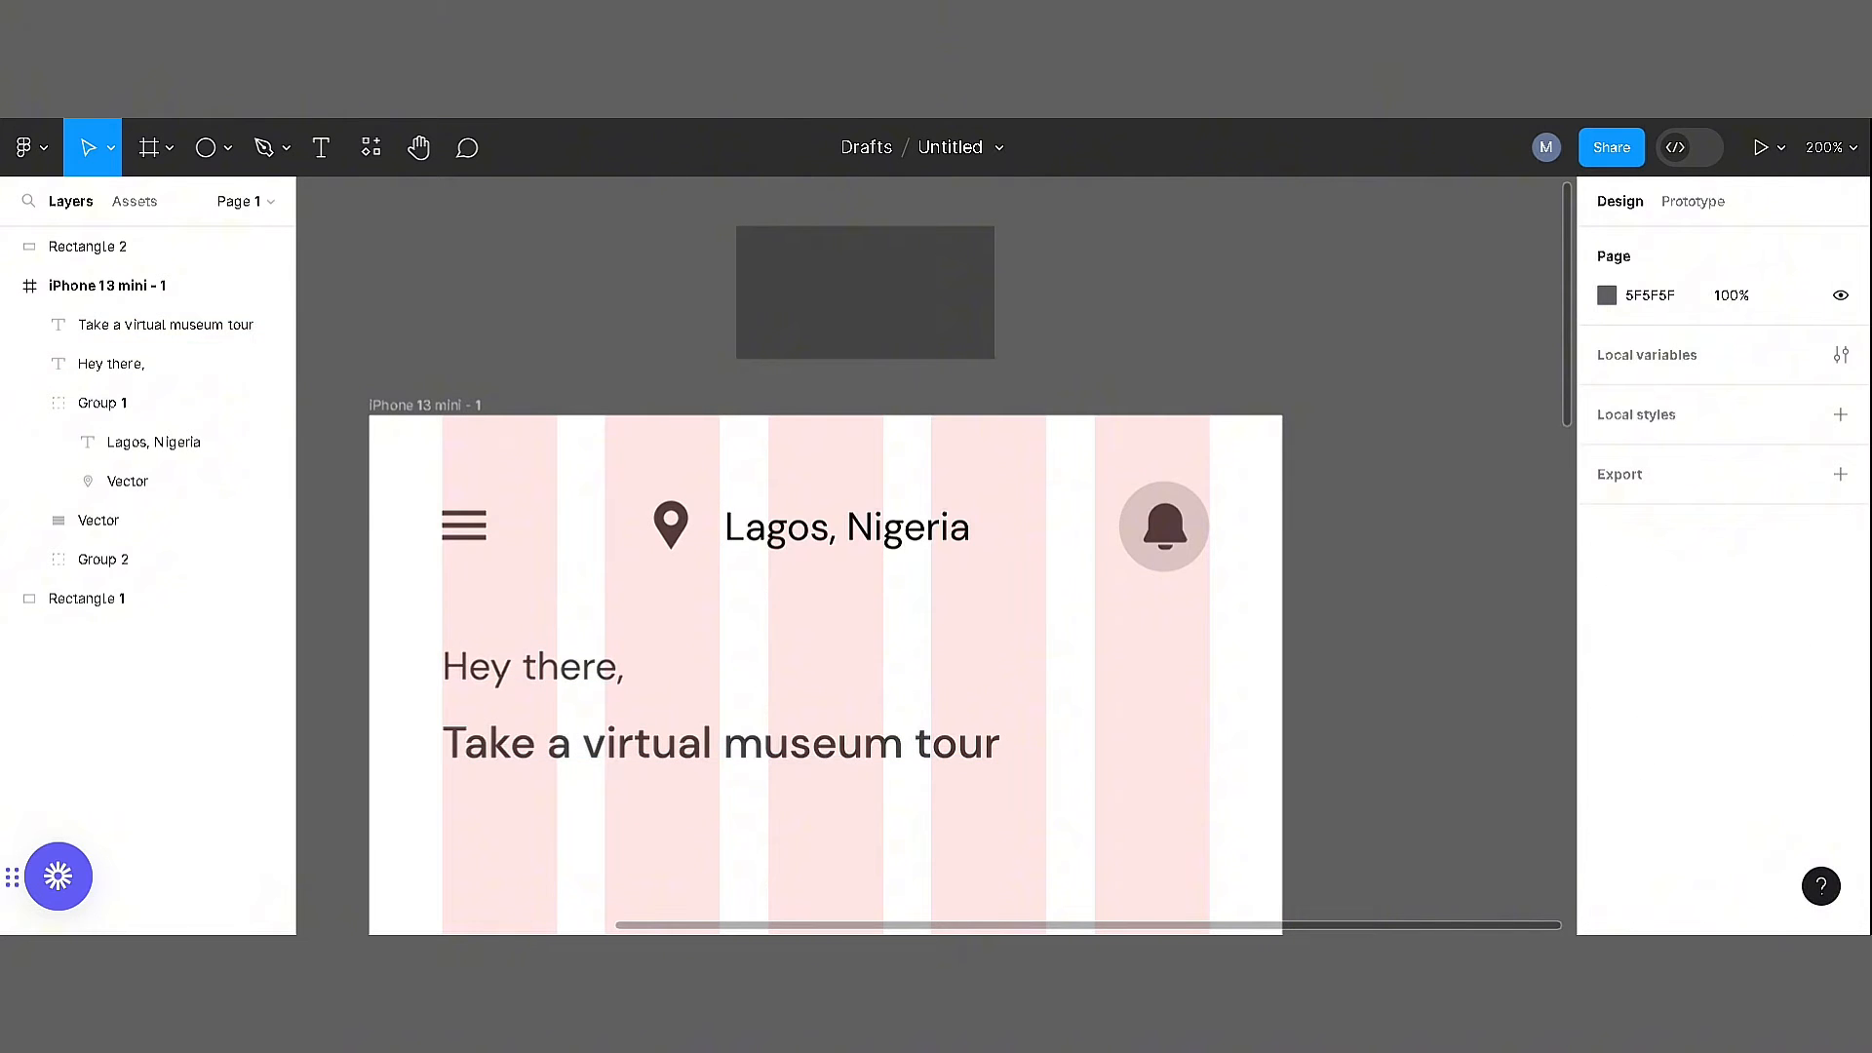
# Set the vertical spacing between the two heading lines to 8 and group them
pyautogui.moveTo(570, 617); pyautogui.dragTo(644, 810)
pyautogui.click(1630, 429)
pyautogui.write('8')
pyautogui.press('Return')
pyautogui.hotkey('ctrl', '-')
pyautogui.rightClick(802, 641)
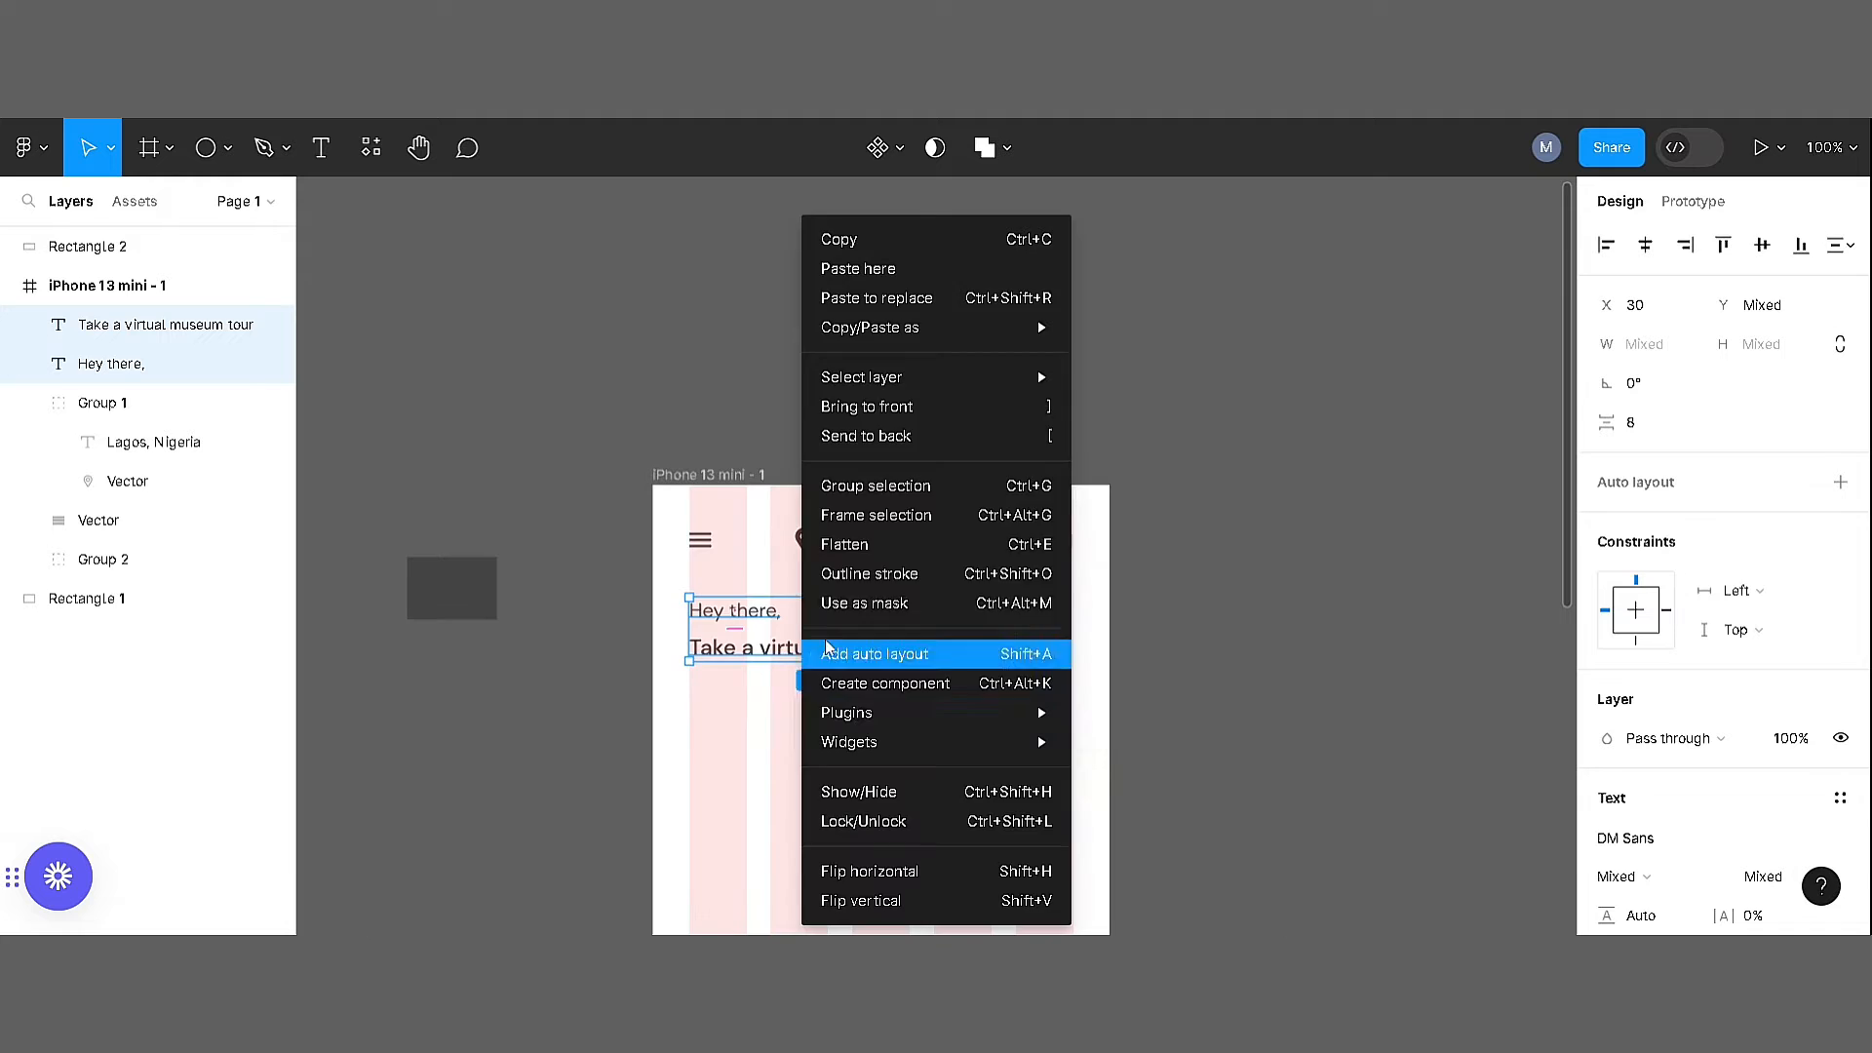
pyautogui.hotkey('ctrl', 'g')
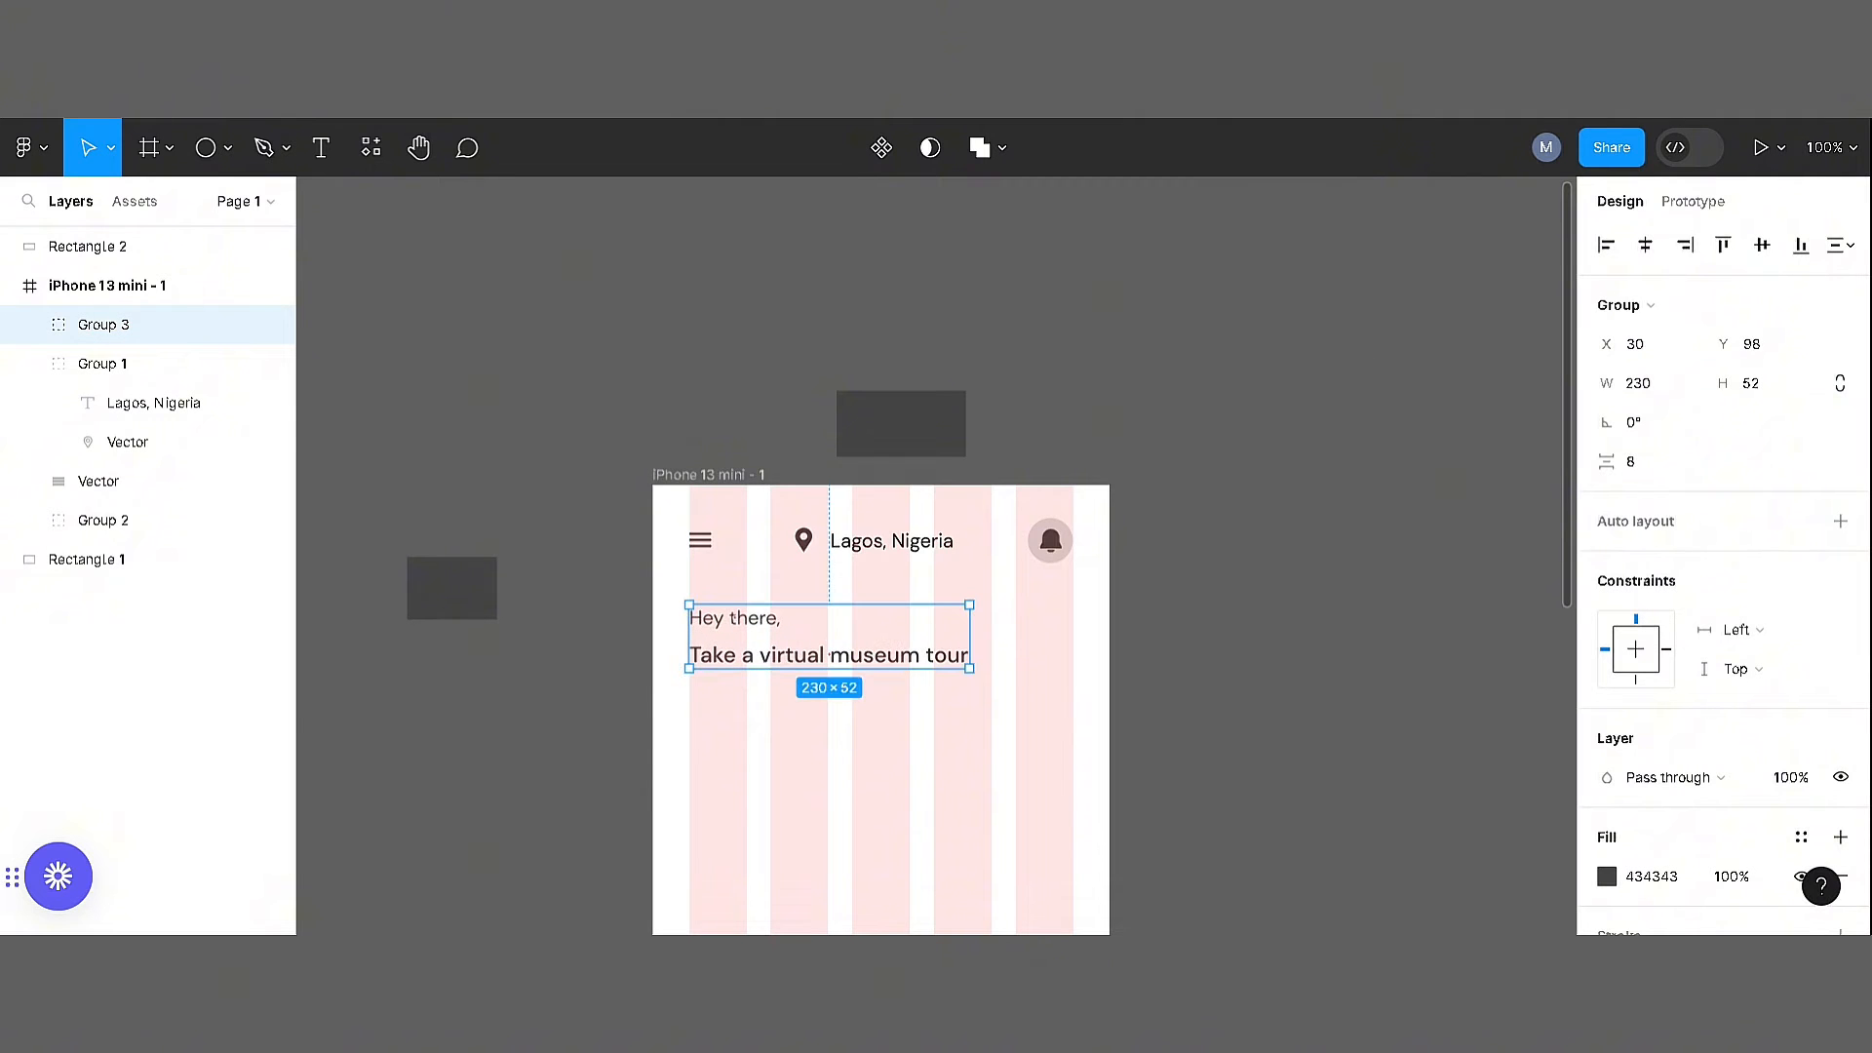
pyautogui.click(502, 465)
# Draw a rectangle about 253 wide below the heading at the left margin and set its height to 47
pyautogui.scroll(-3, 502, 465)
pyautogui.press('r')
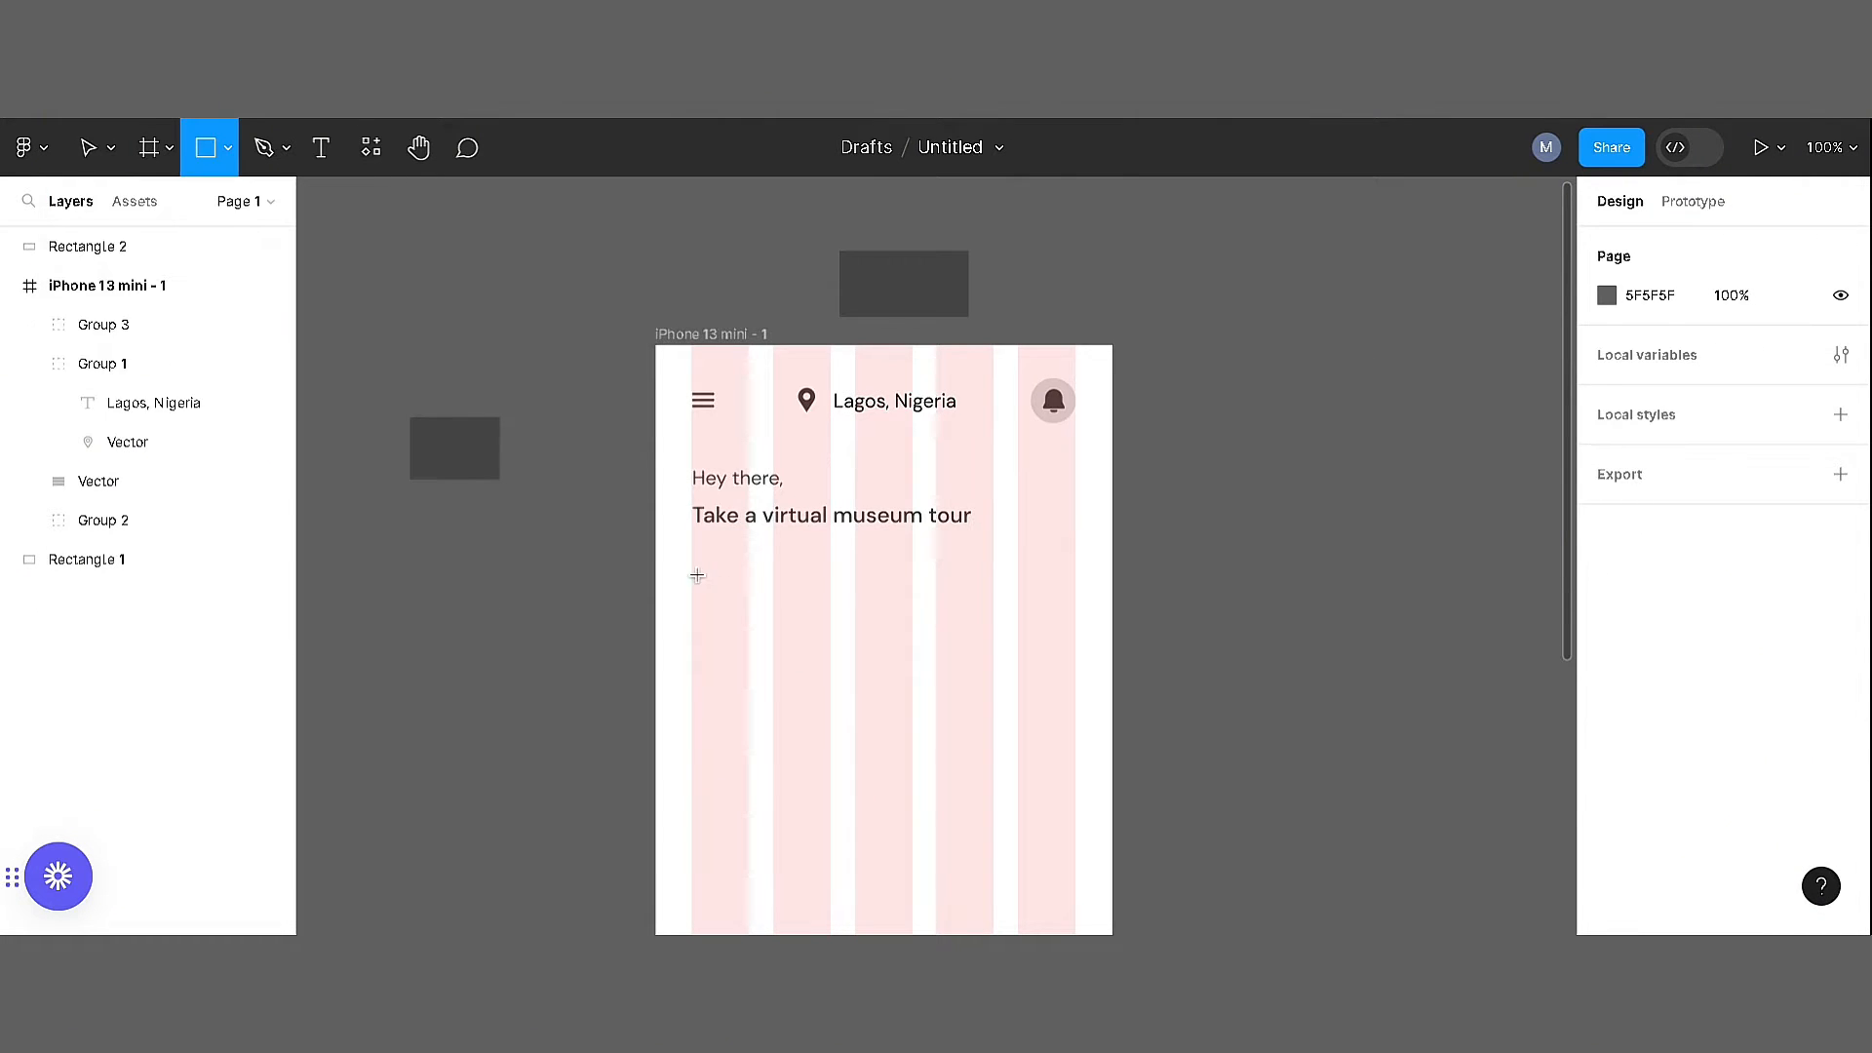
pyautogui.moveTo(692, 569); pyautogui.dragTo(1000, 648)
pyautogui.click(1755, 346)
pyautogui.write('47')
pyautogui.press('Return')
# Set the new rectangle's fill to white (FFFFFF) by sampling the frame background
pyautogui.click(1608, 739)
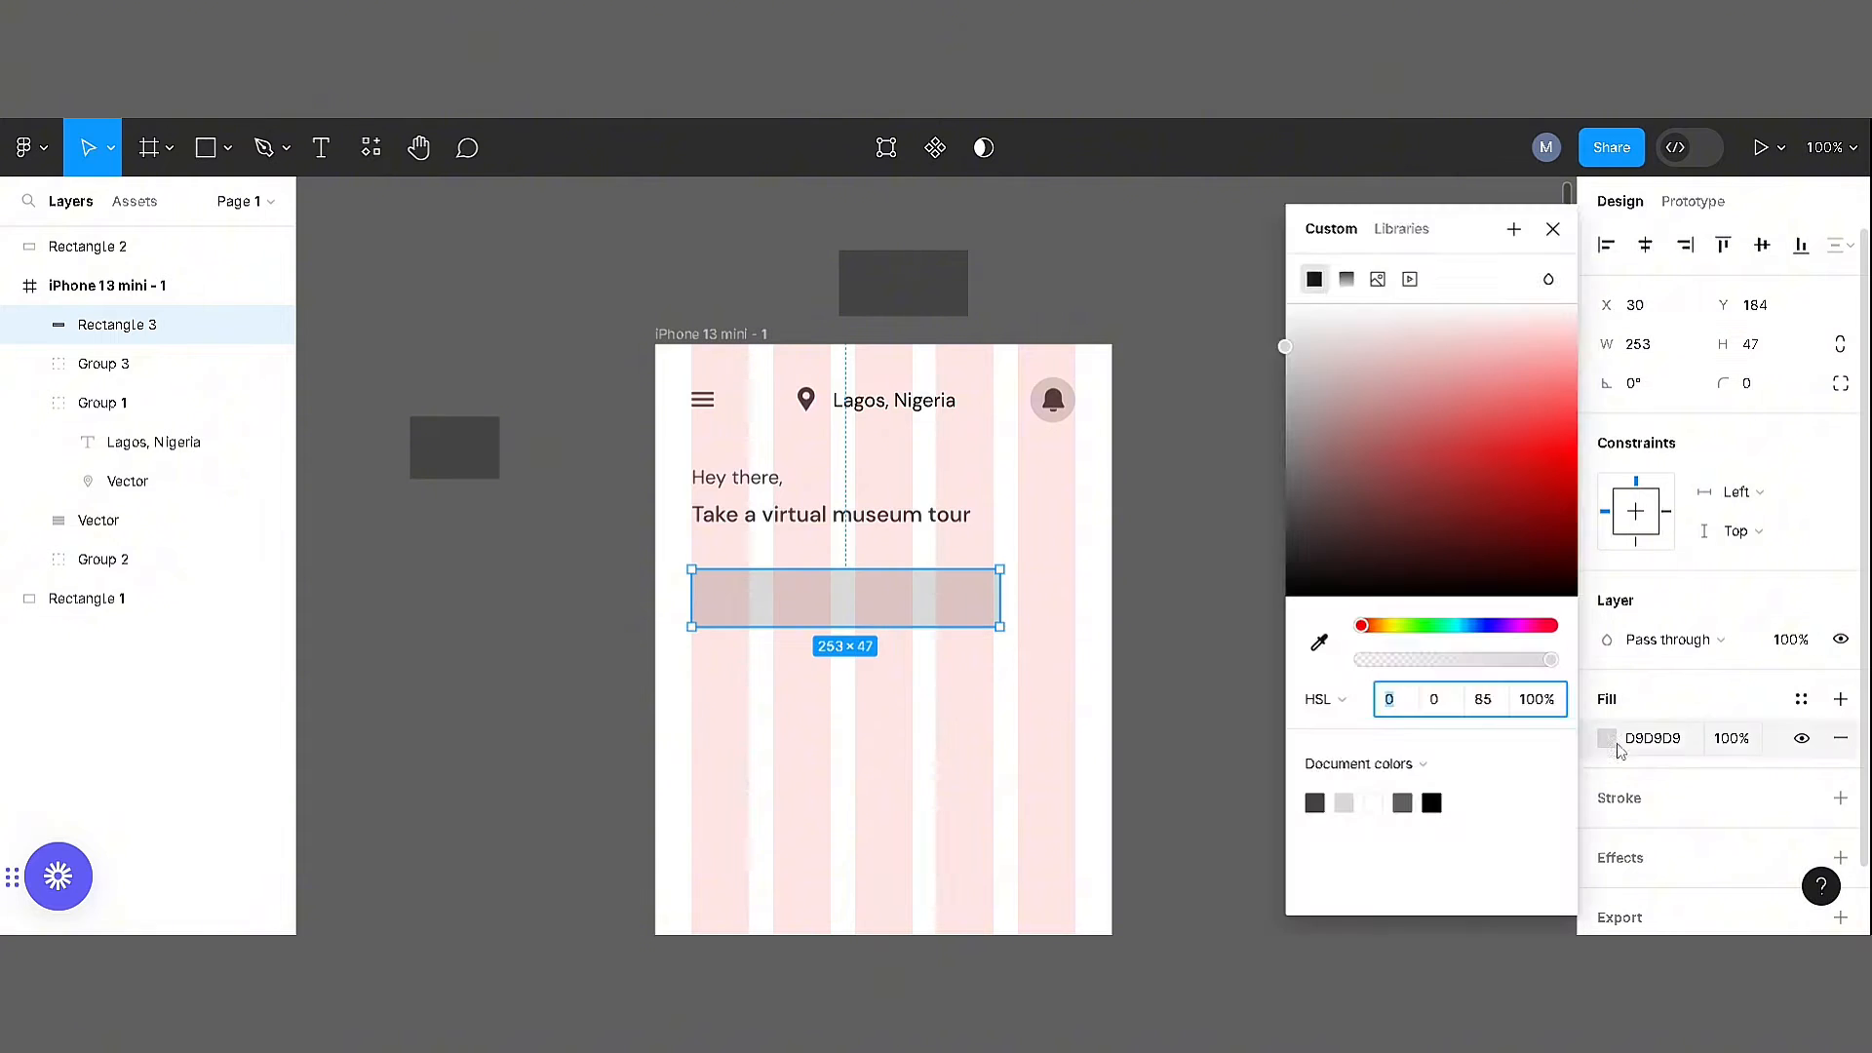
pyautogui.click(1319, 642)
pyautogui.click(1094, 643)
# Add an outside stroke in 434343 to the white rectangle
pyautogui.click(1840, 797)
pyautogui.click(1607, 837)
pyautogui.click(1315, 802)
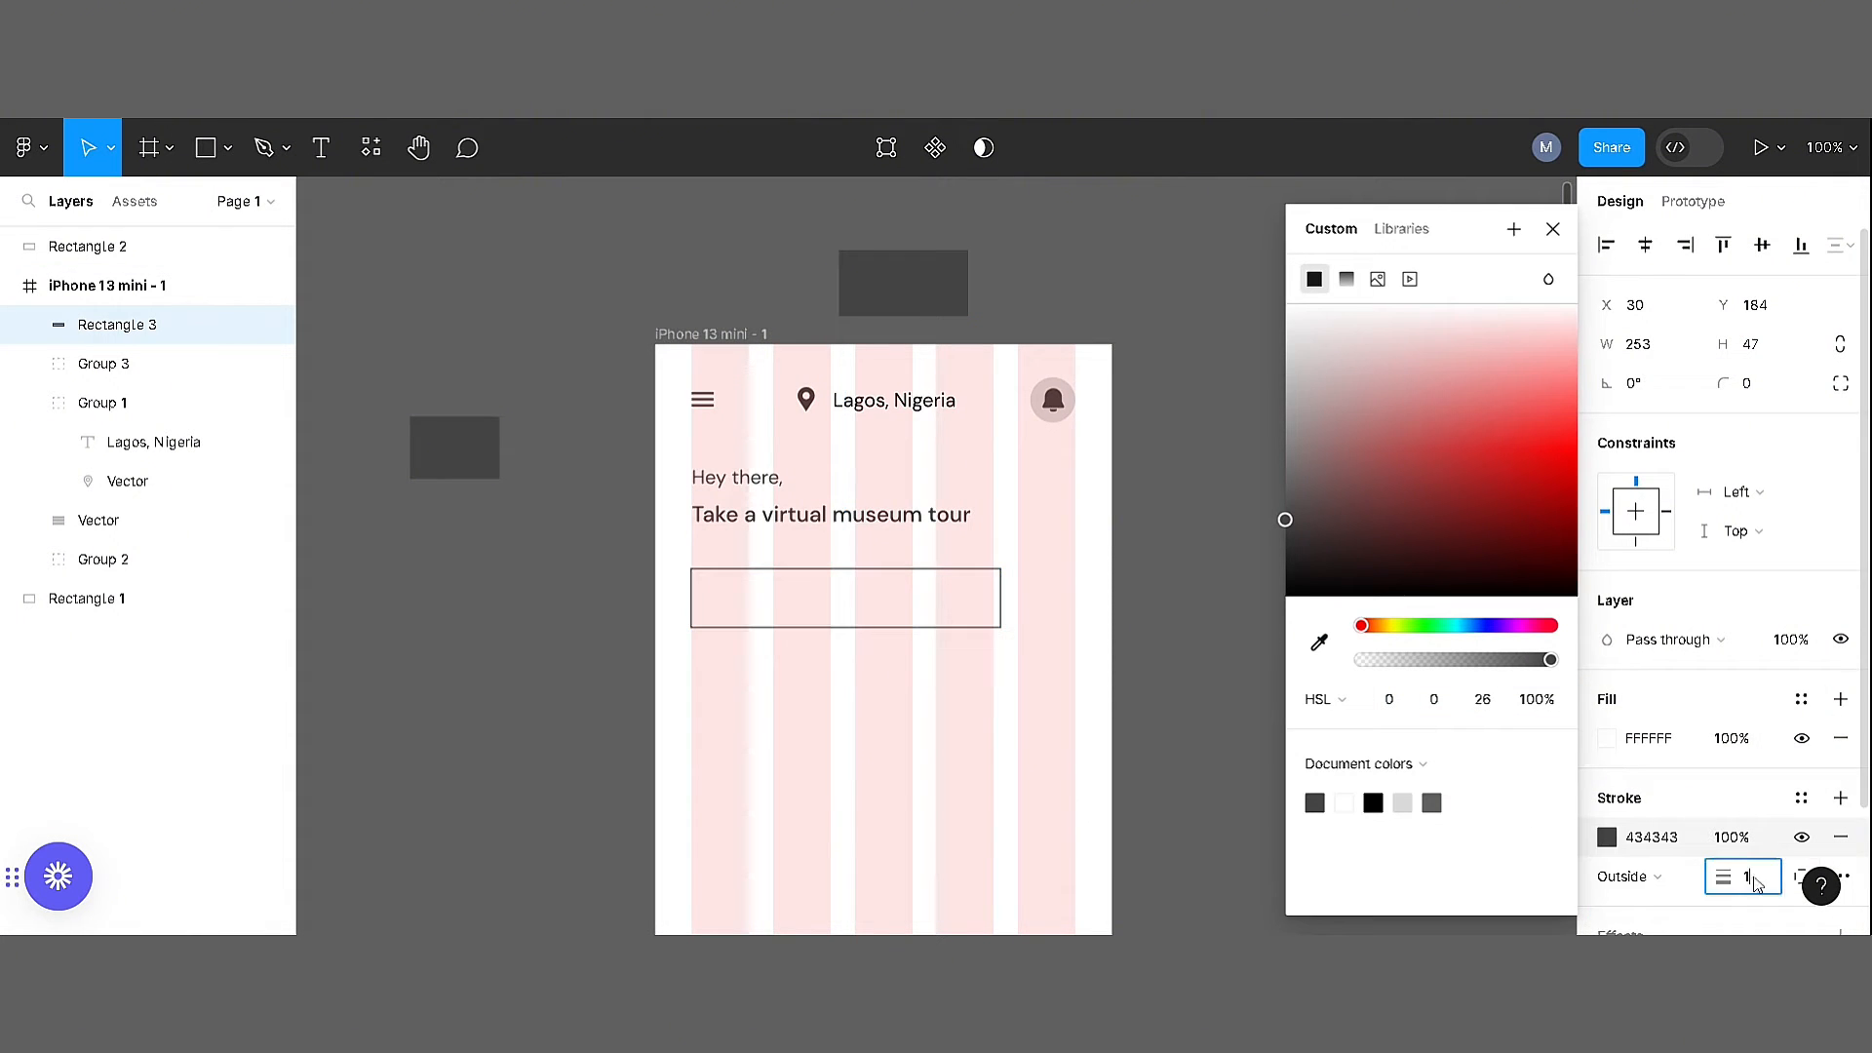
pyautogui.click(1206, 725)
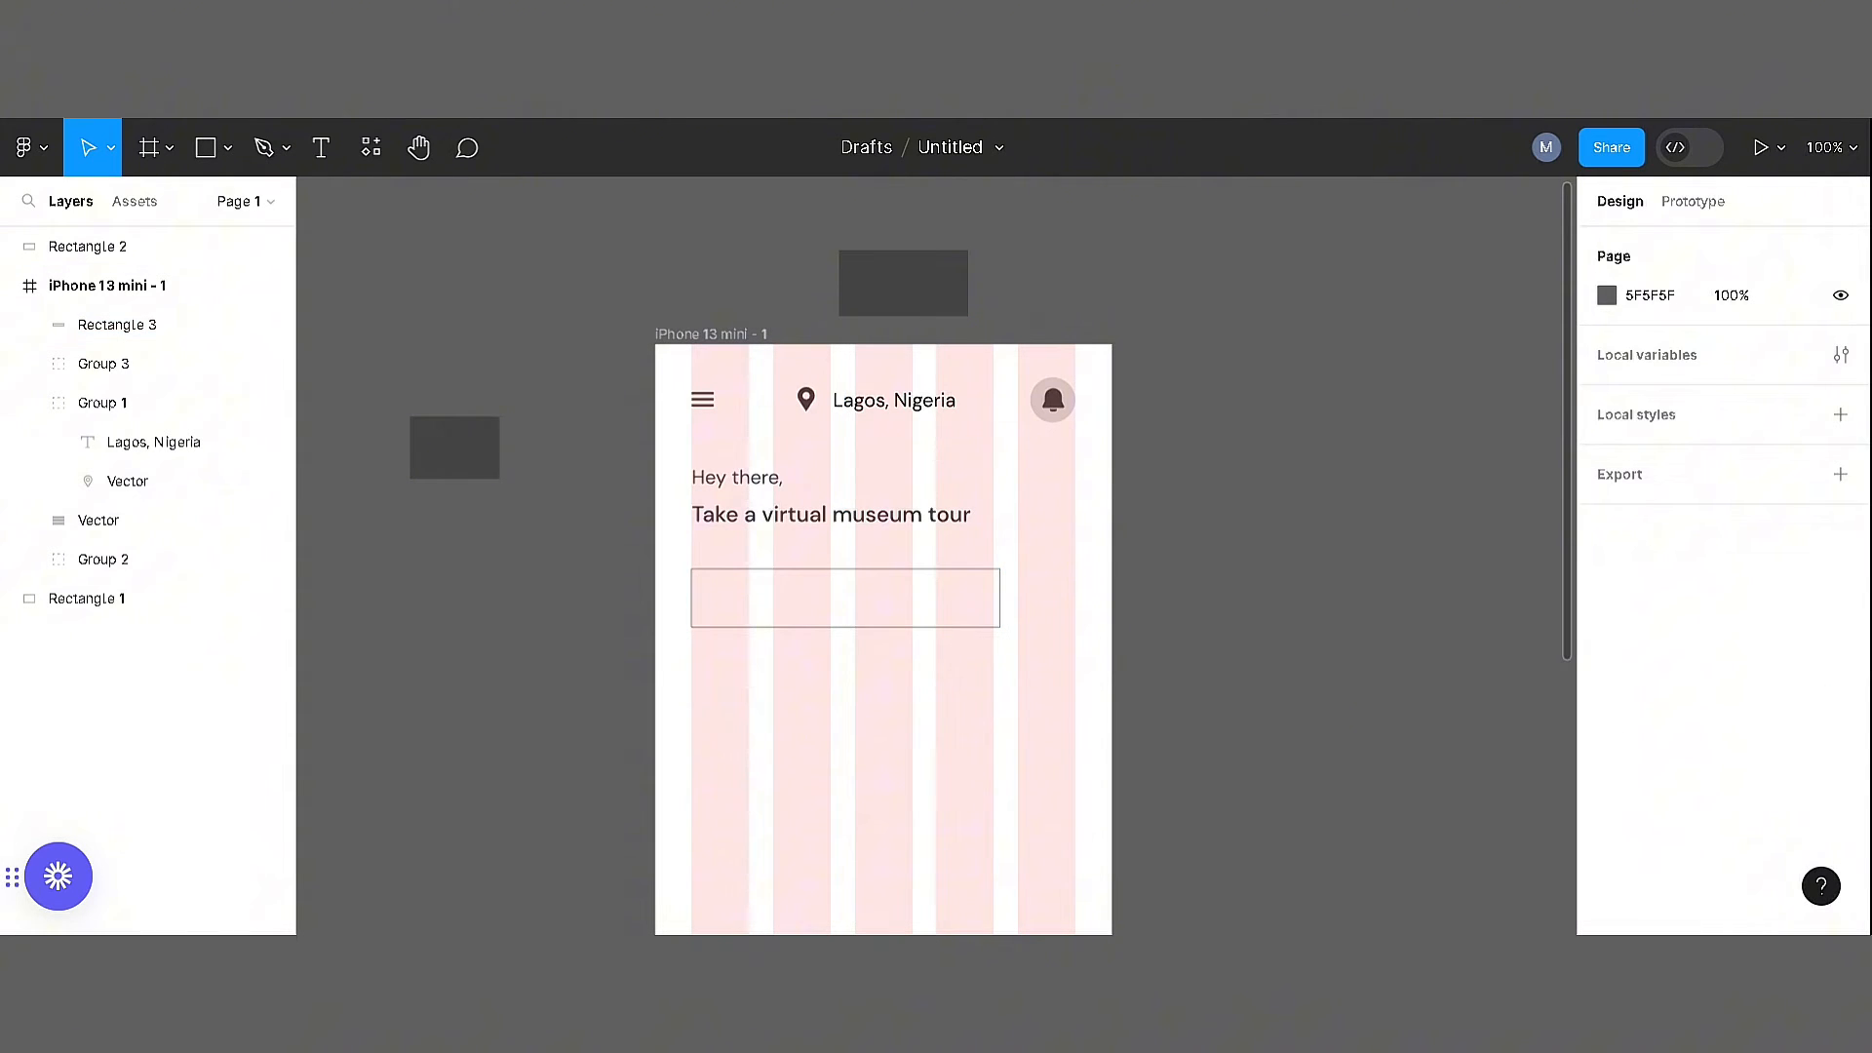
# Round the white outlined box's corners to 7 and place a narrower copy about 53 wide beside it
pyautogui.click(960, 629)
pyautogui.click(1771, 392)
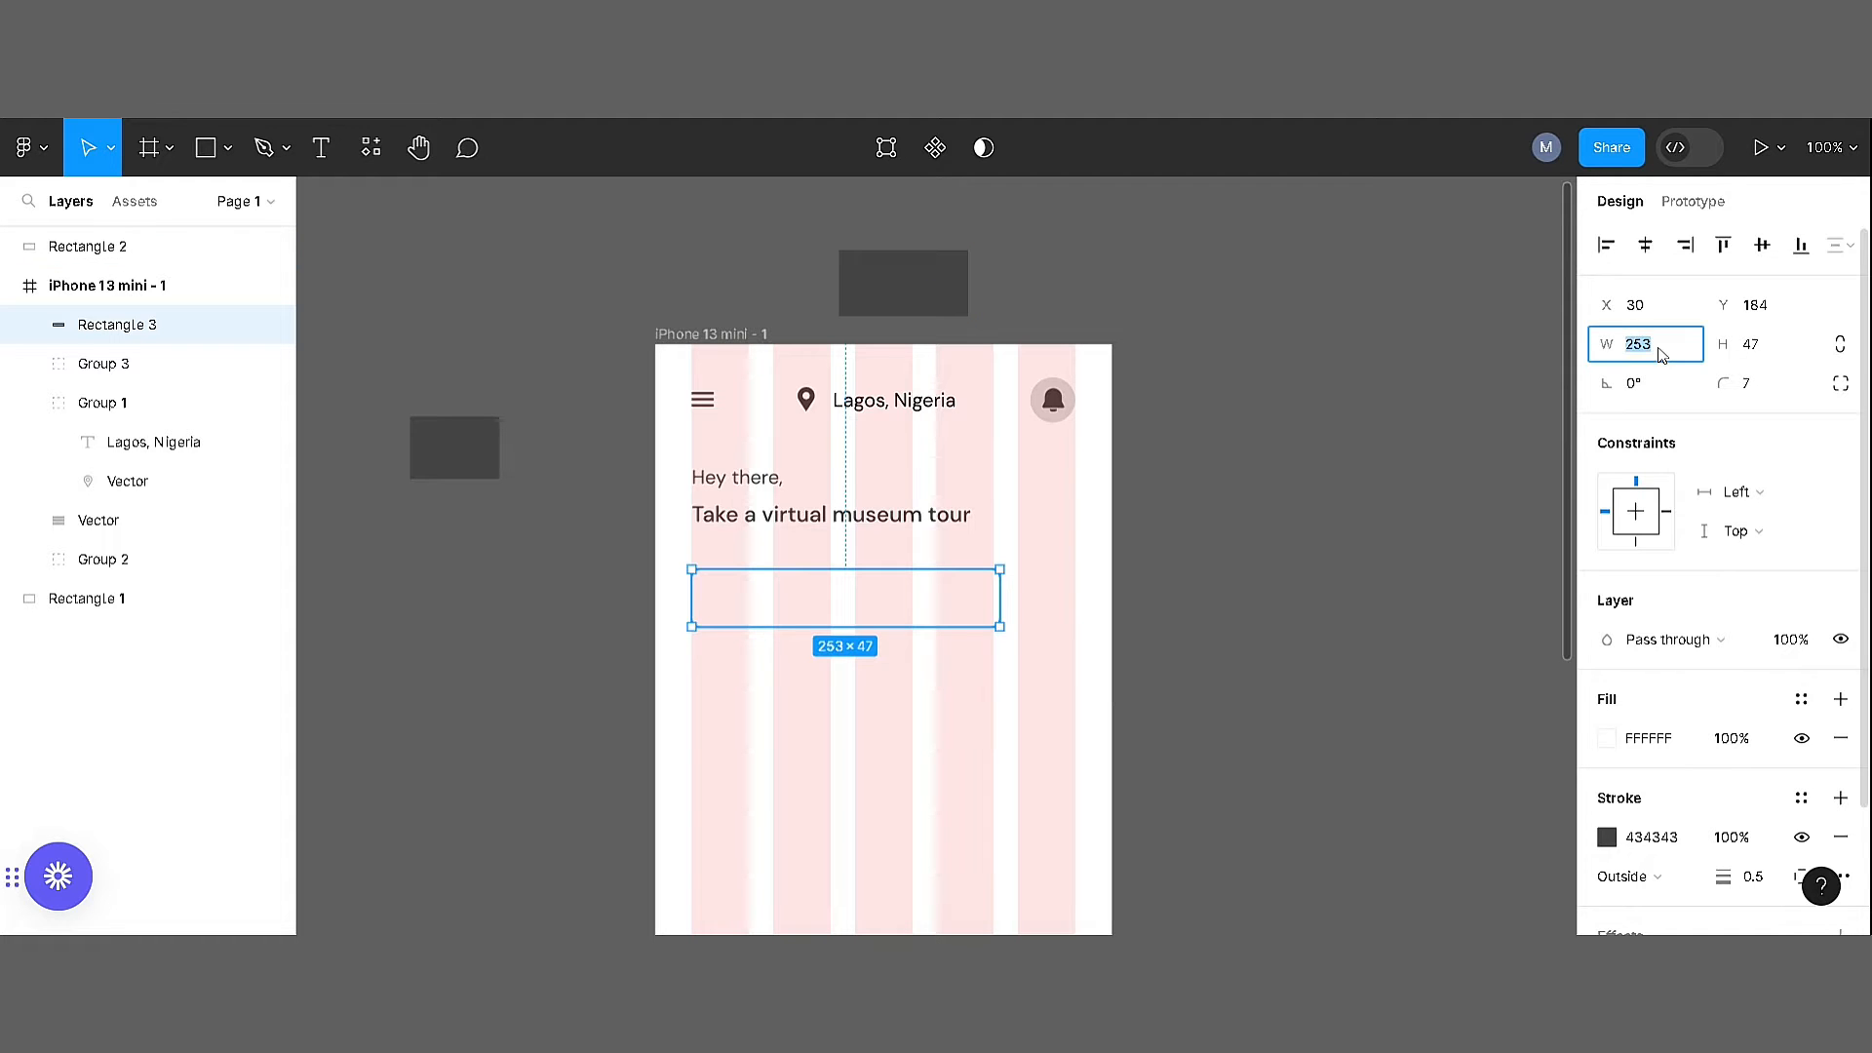
pyautogui.keyDown('alt'); pyautogui.moveTo(795, 593); pyautogui.dragTo(795, 706); pyautogui.keyUp('alt')
pyautogui.moveTo(691, 717); pyautogui.dragTo(936, 719)
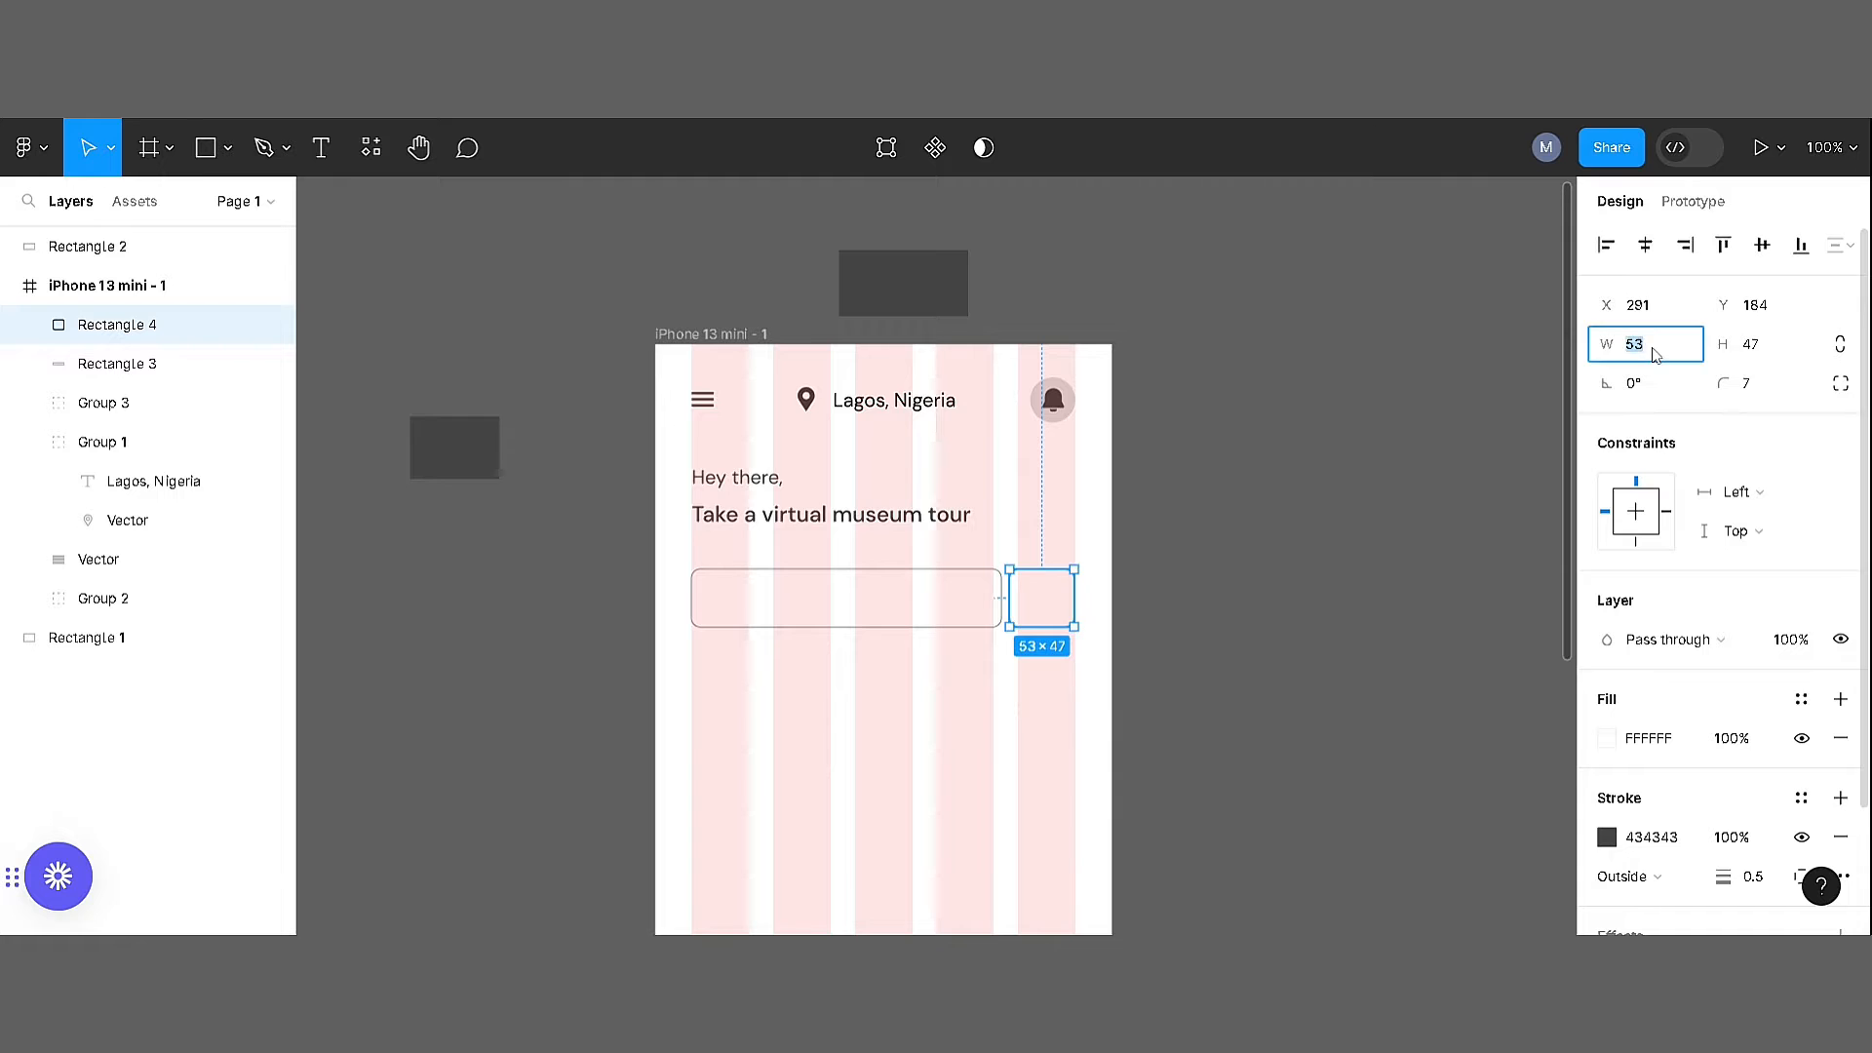
# Set the small box's width to 47 and line it up with the last grid column
pyautogui.write('47')
pyautogui.press('Return')
pyautogui.hotkey('ctrl', '+')
pyautogui.moveTo(1173, 652); pyautogui.dragTo(1192, 652)
pyautogui.click(1296, 647)
pyautogui.hotkey('ctrl', '-')
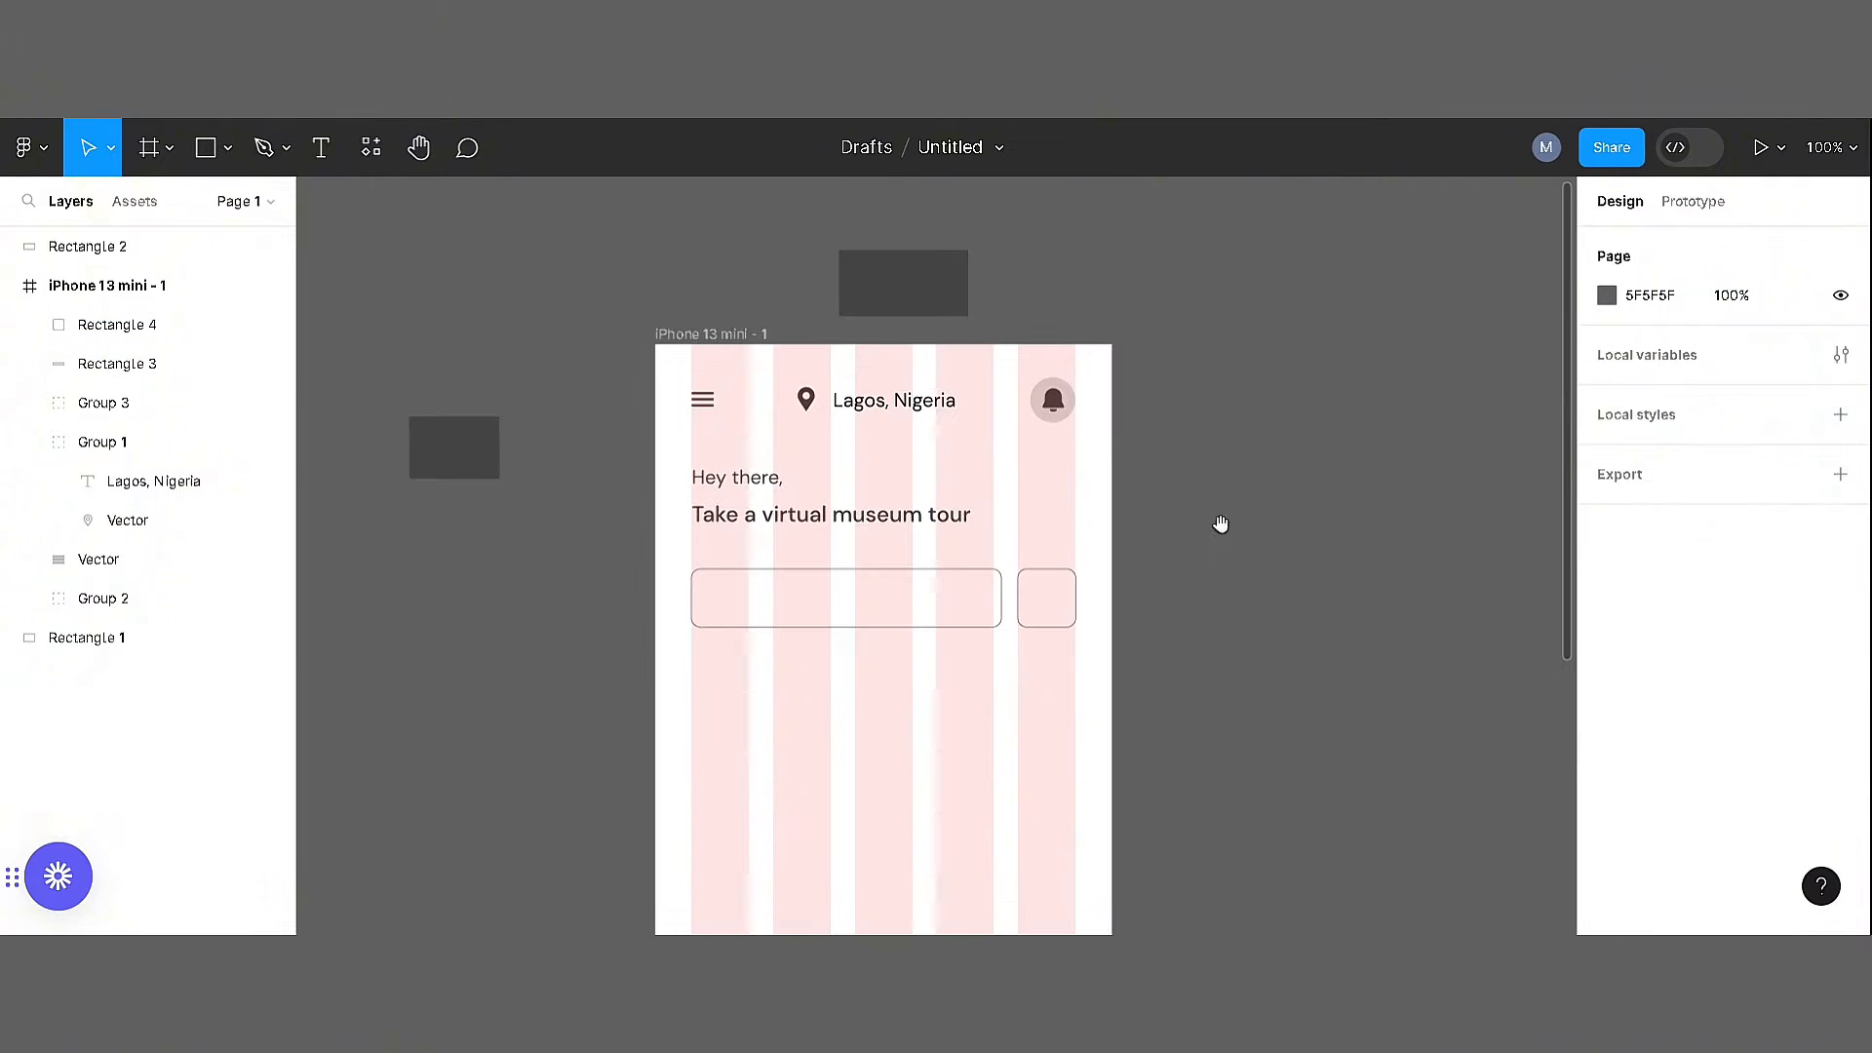
# Open the Iconify plugin and search for "filter" icons
pyautogui.moveTo(1221, 525); pyautogui.dragTo(997, 484)
pyautogui.rightClick(997, 483)
pyautogui.moveTo(1062, 610)
pyautogui.click(1404, 312)
pyautogui.doubleClick(610, 413)
pyautogui.write('f')
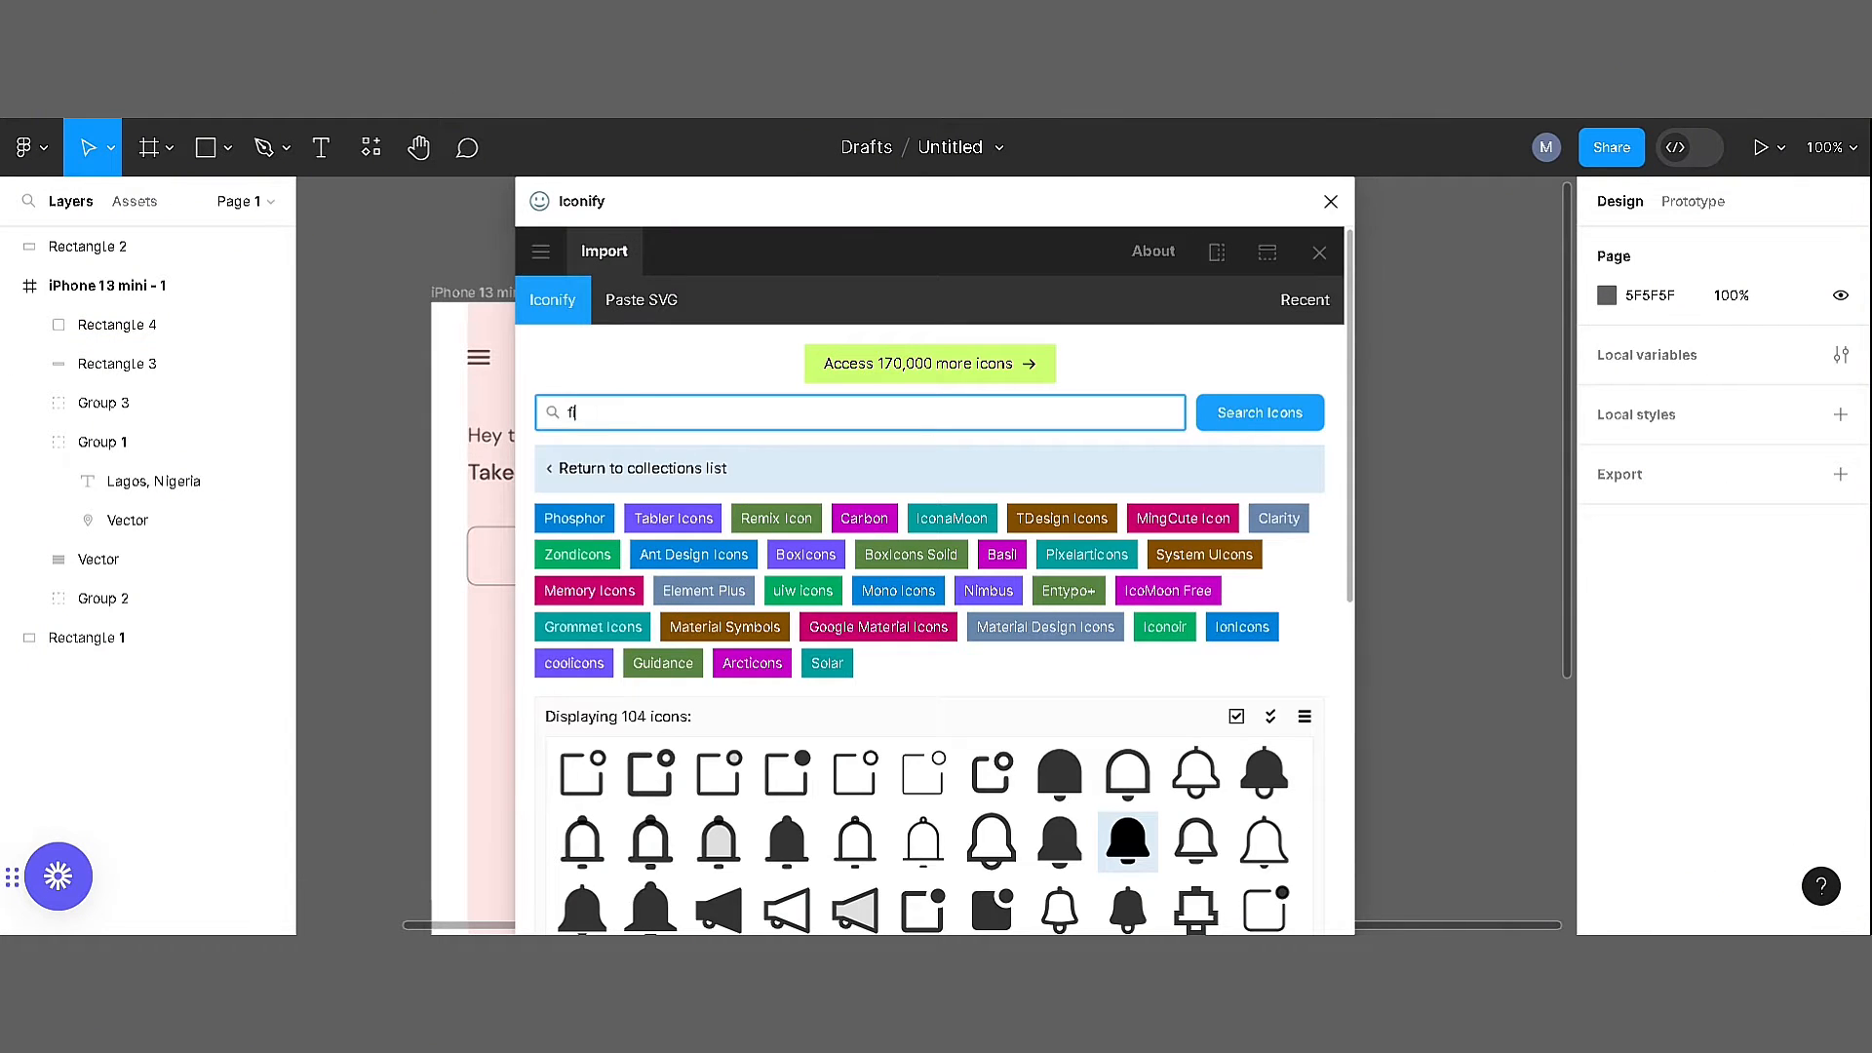
pyautogui.write('ilter')
pyautogui.click(1239, 426)
# Import the slider-style filter icon mi:filter from the second page of results
pyautogui.moveTo(1350, 453); pyautogui.dragTo(1352, 681)
pyautogui.click(881, 782)
pyautogui.click(1050, 451)
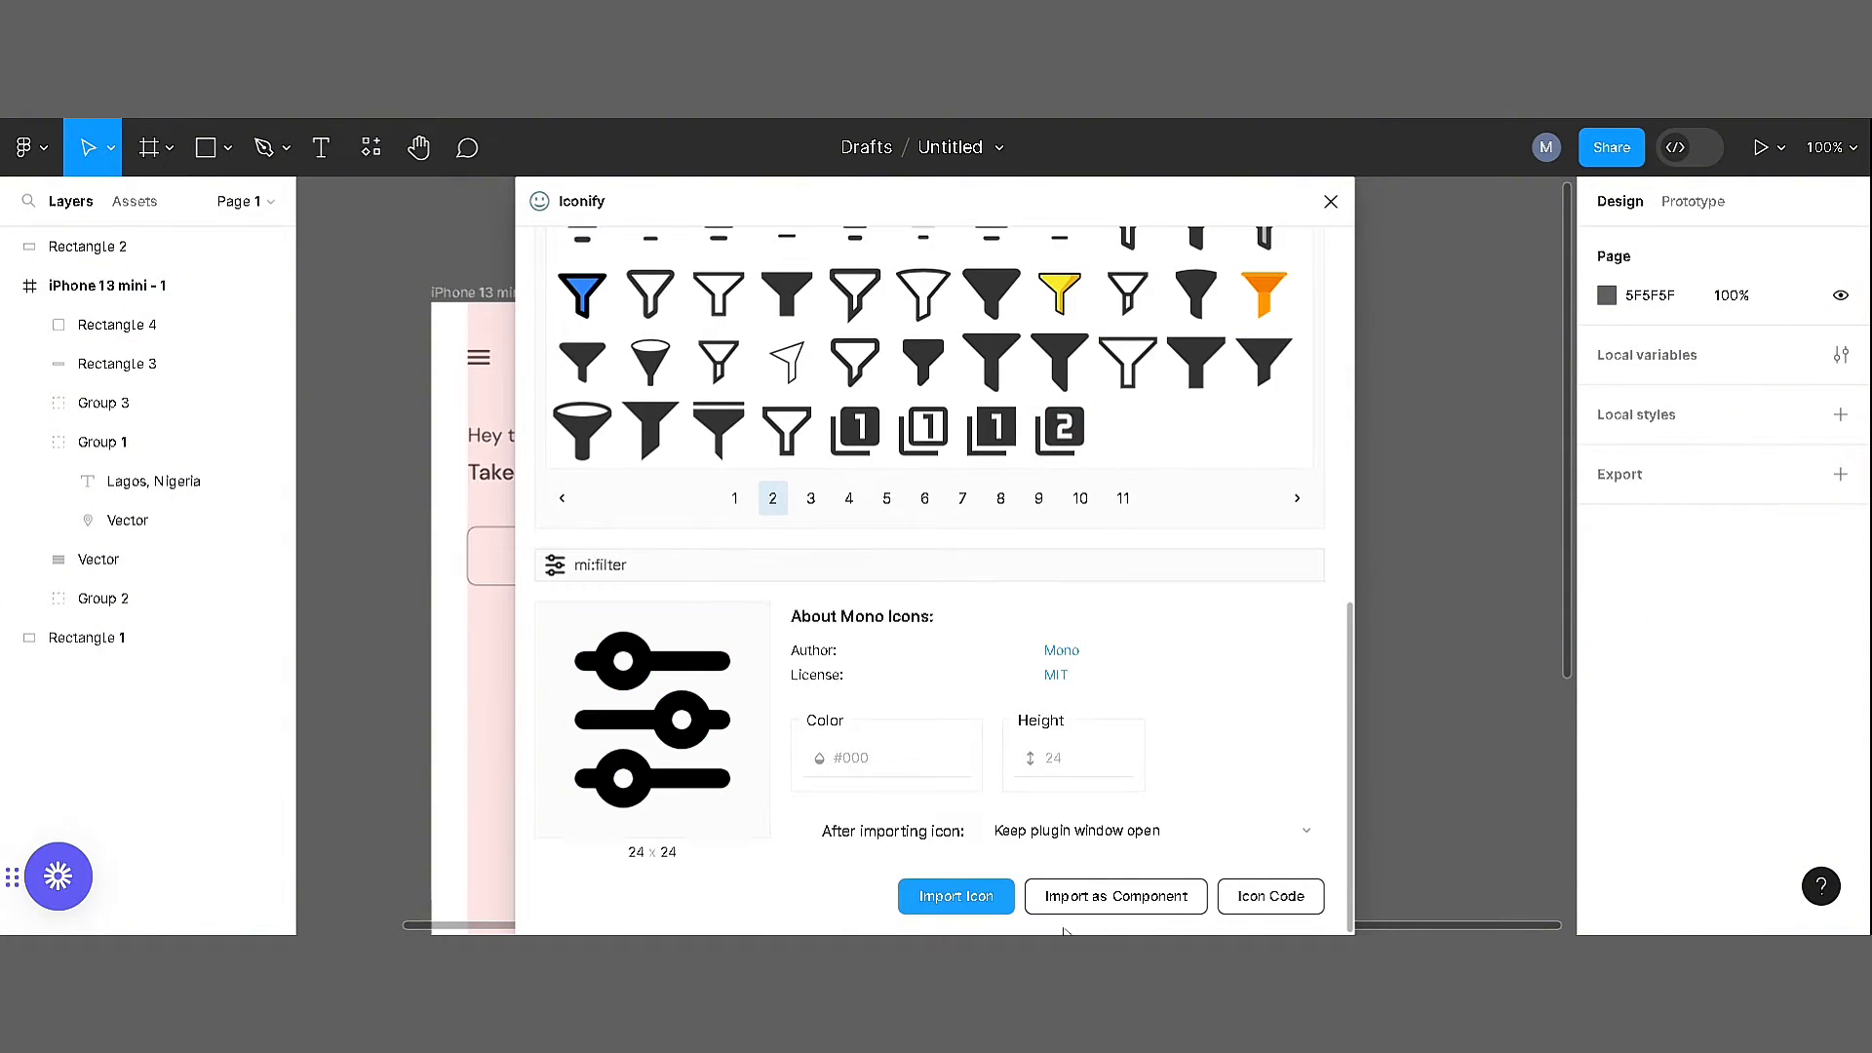
pyautogui.click(956, 895)
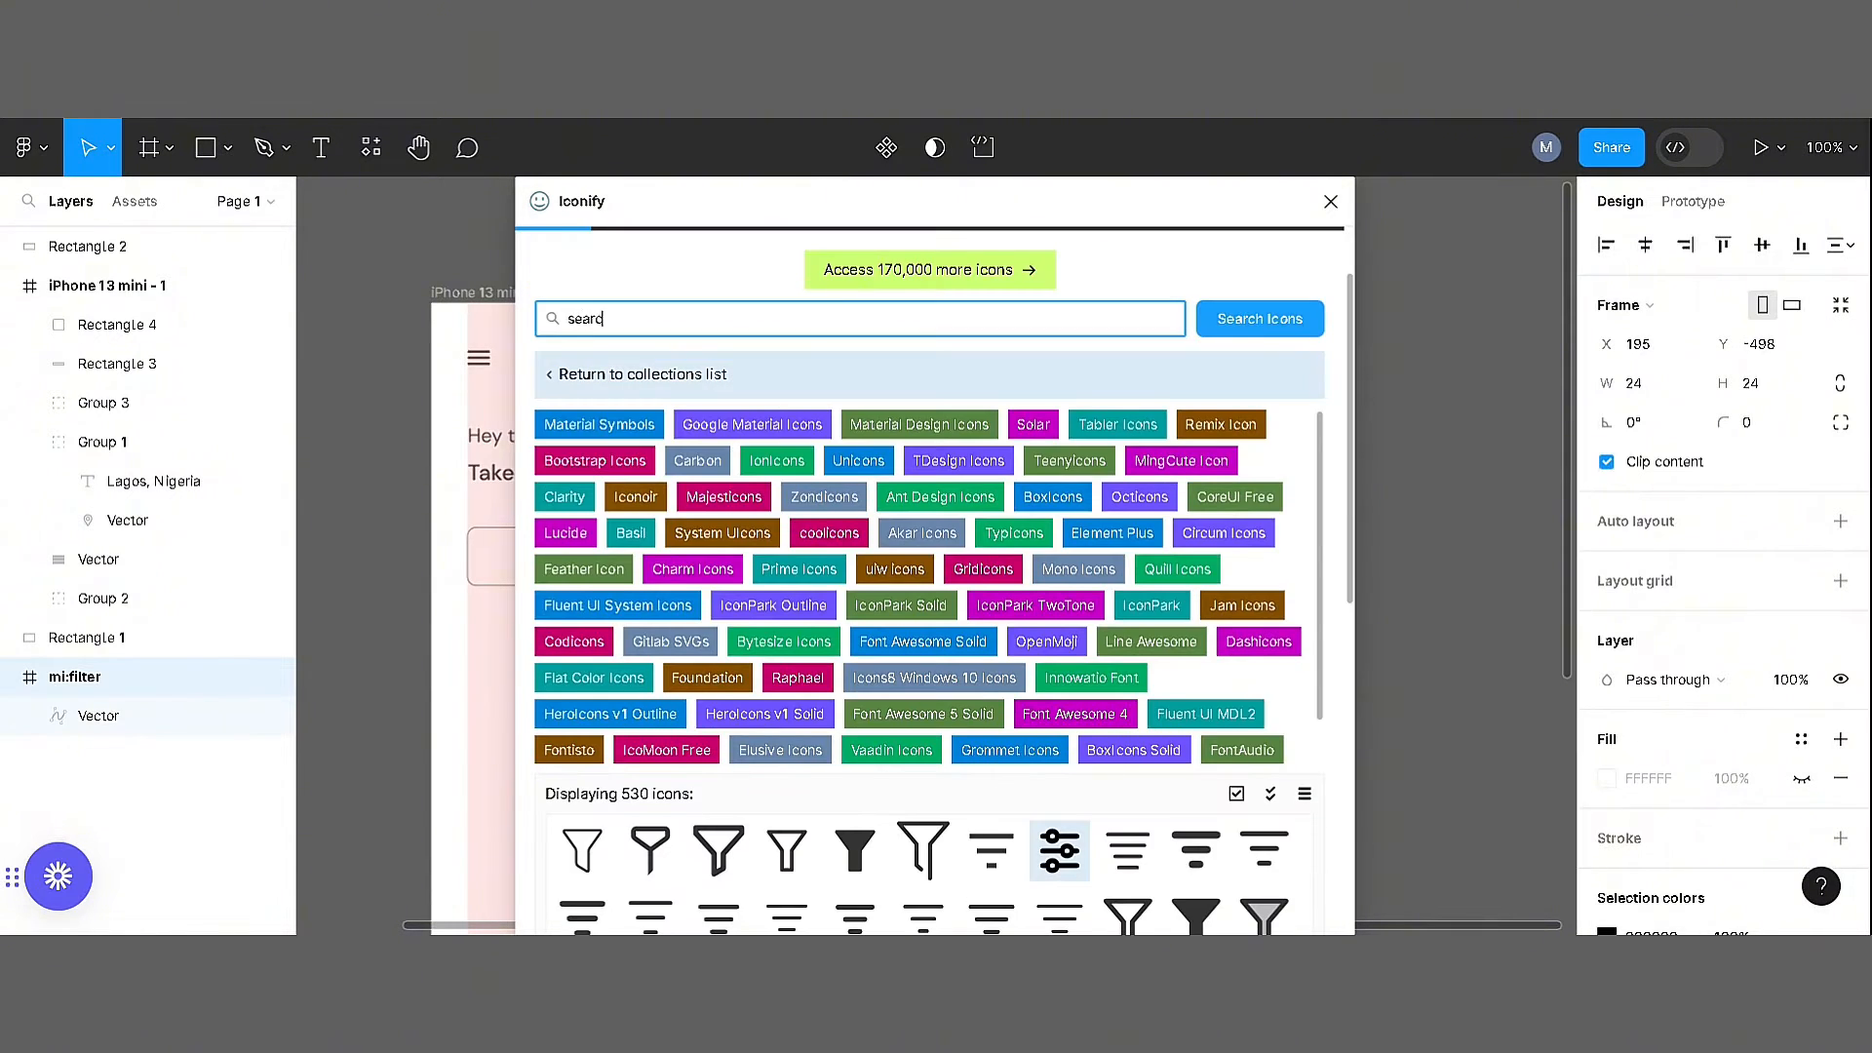
# Search Iconify for "search", import the tabler:search icon and close the plugin
pyautogui.press('Return')
pyautogui.moveTo(1349, 568); pyautogui.dragTo(1350, 679)
pyautogui.click(1060, 614)
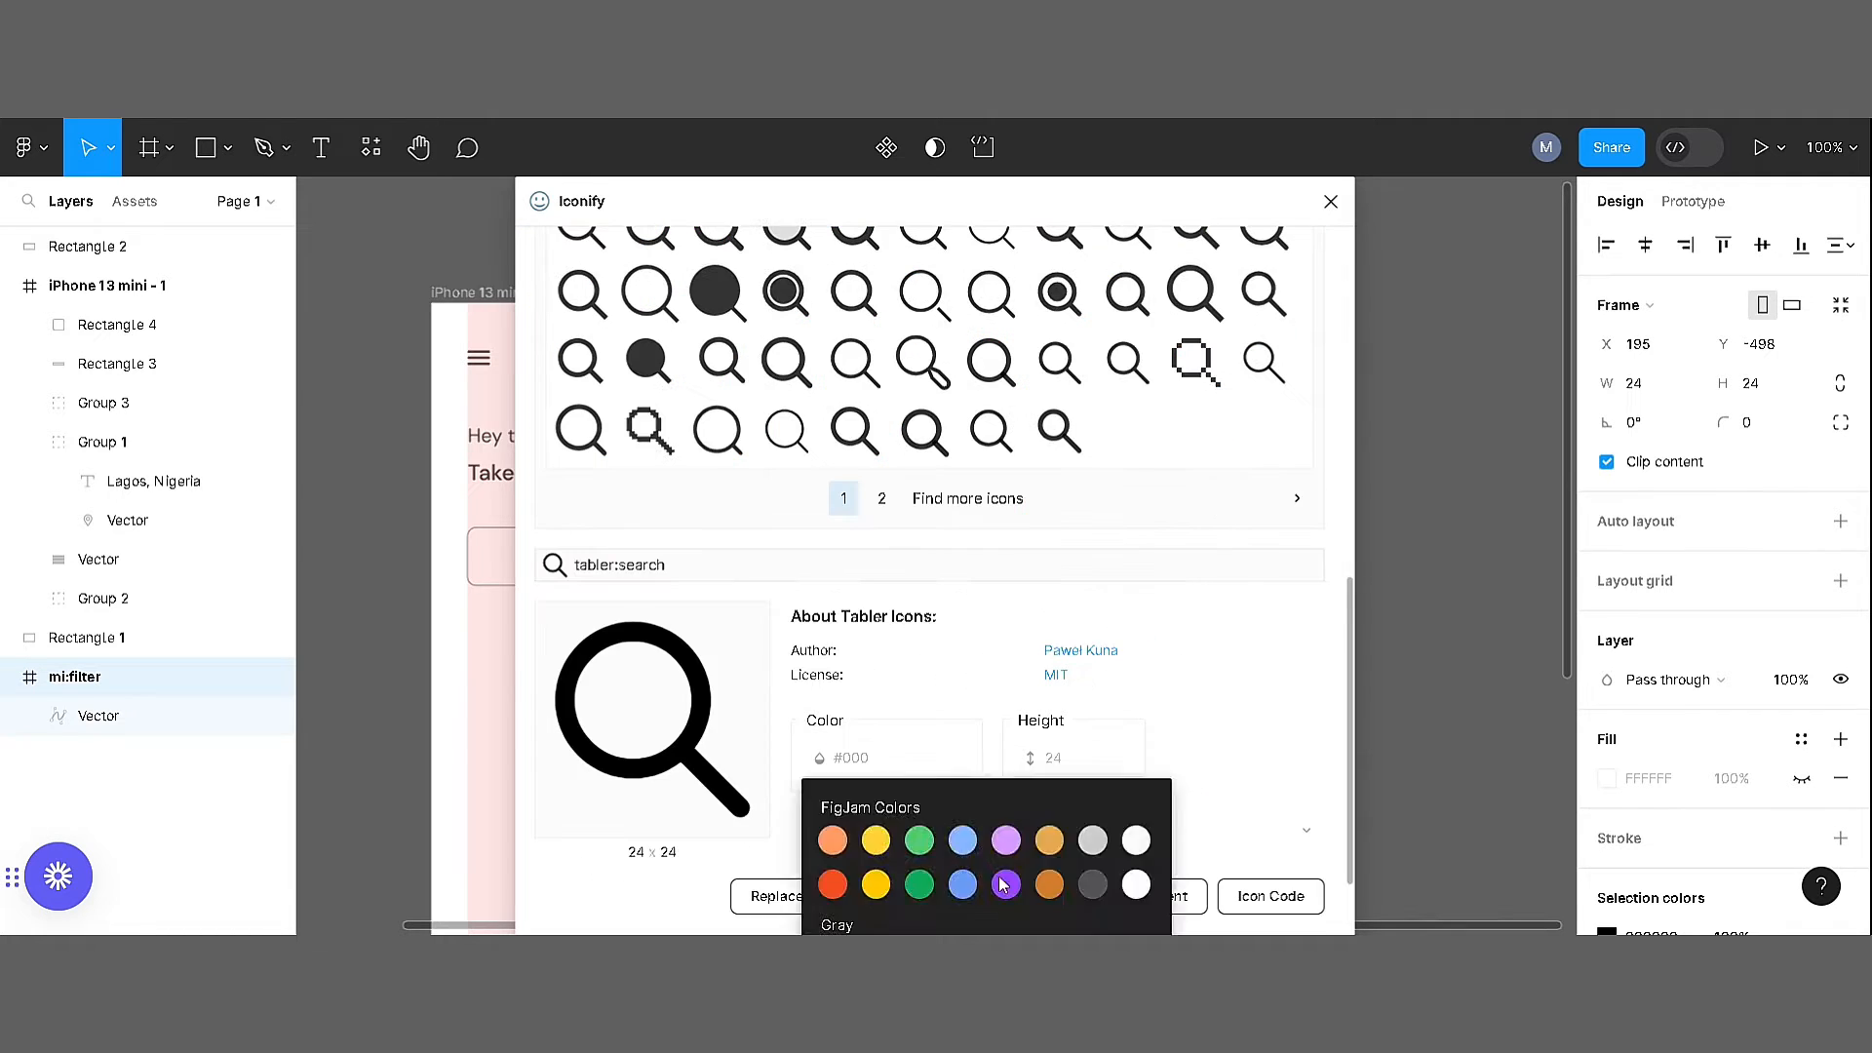
pyautogui.click(956, 895)
pyautogui.click(1331, 202)
# Place the filter icon in the small box and the magnifier at the start of the wide box, both coloured 434343
pyautogui.click(1003, 560)
pyautogui.hotkey('ctrl', 'z')
pyautogui.moveTo(964, 556); pyautogui.dragTo(815, 556)
pyautogui.doubleClick(967, 558)
pyautogui.doubleClick(935, 555)
pyautogui.click(907, 516)
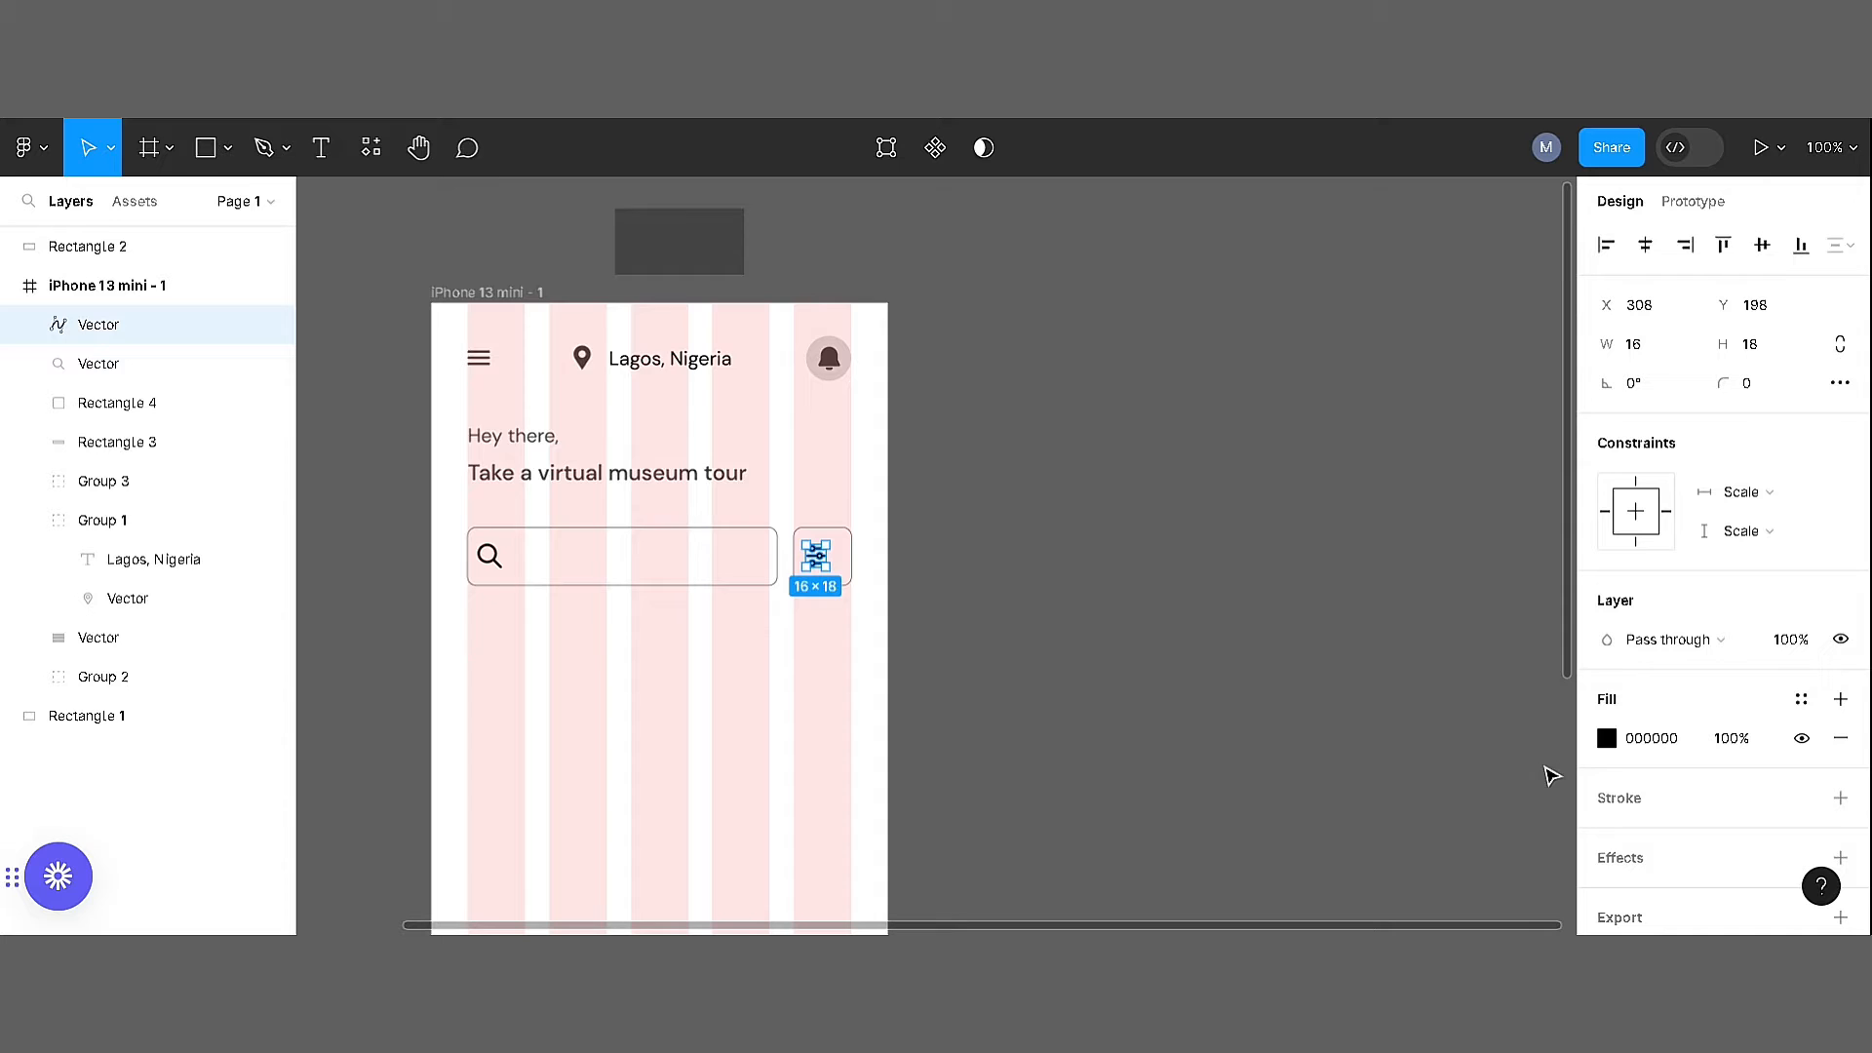
pyautogui.click(489, 564)
# Centre the filter icon horizontally and vertically within the small box
pyautogui.moveTo(915, 628); pyautogui.dragTo(812, 529)
pyautogui.click(1645, 245)
pyautogui.click(1763, 247)
pyautogui.click(551, 194)
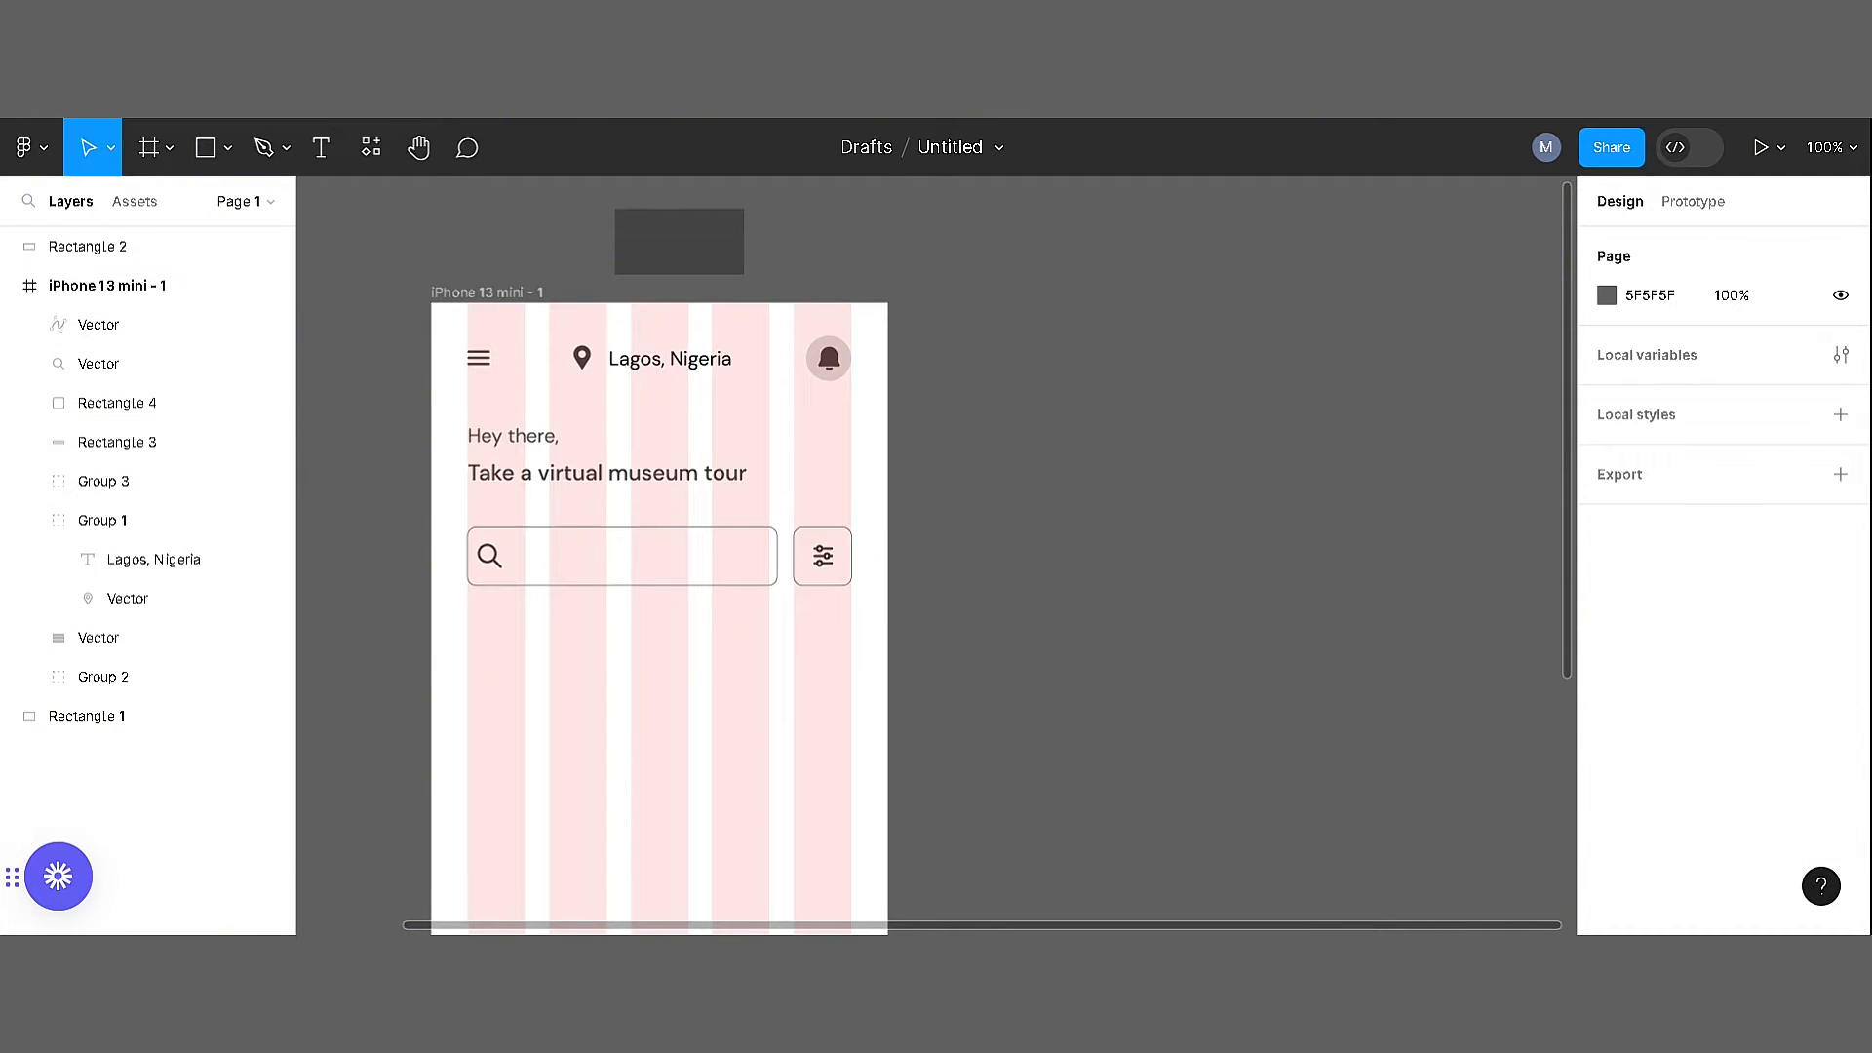
# Resize the magnifier icon to 16 × 16 with locked proportions and check its spacing inside the search box
pyautogui.click(489, 555)
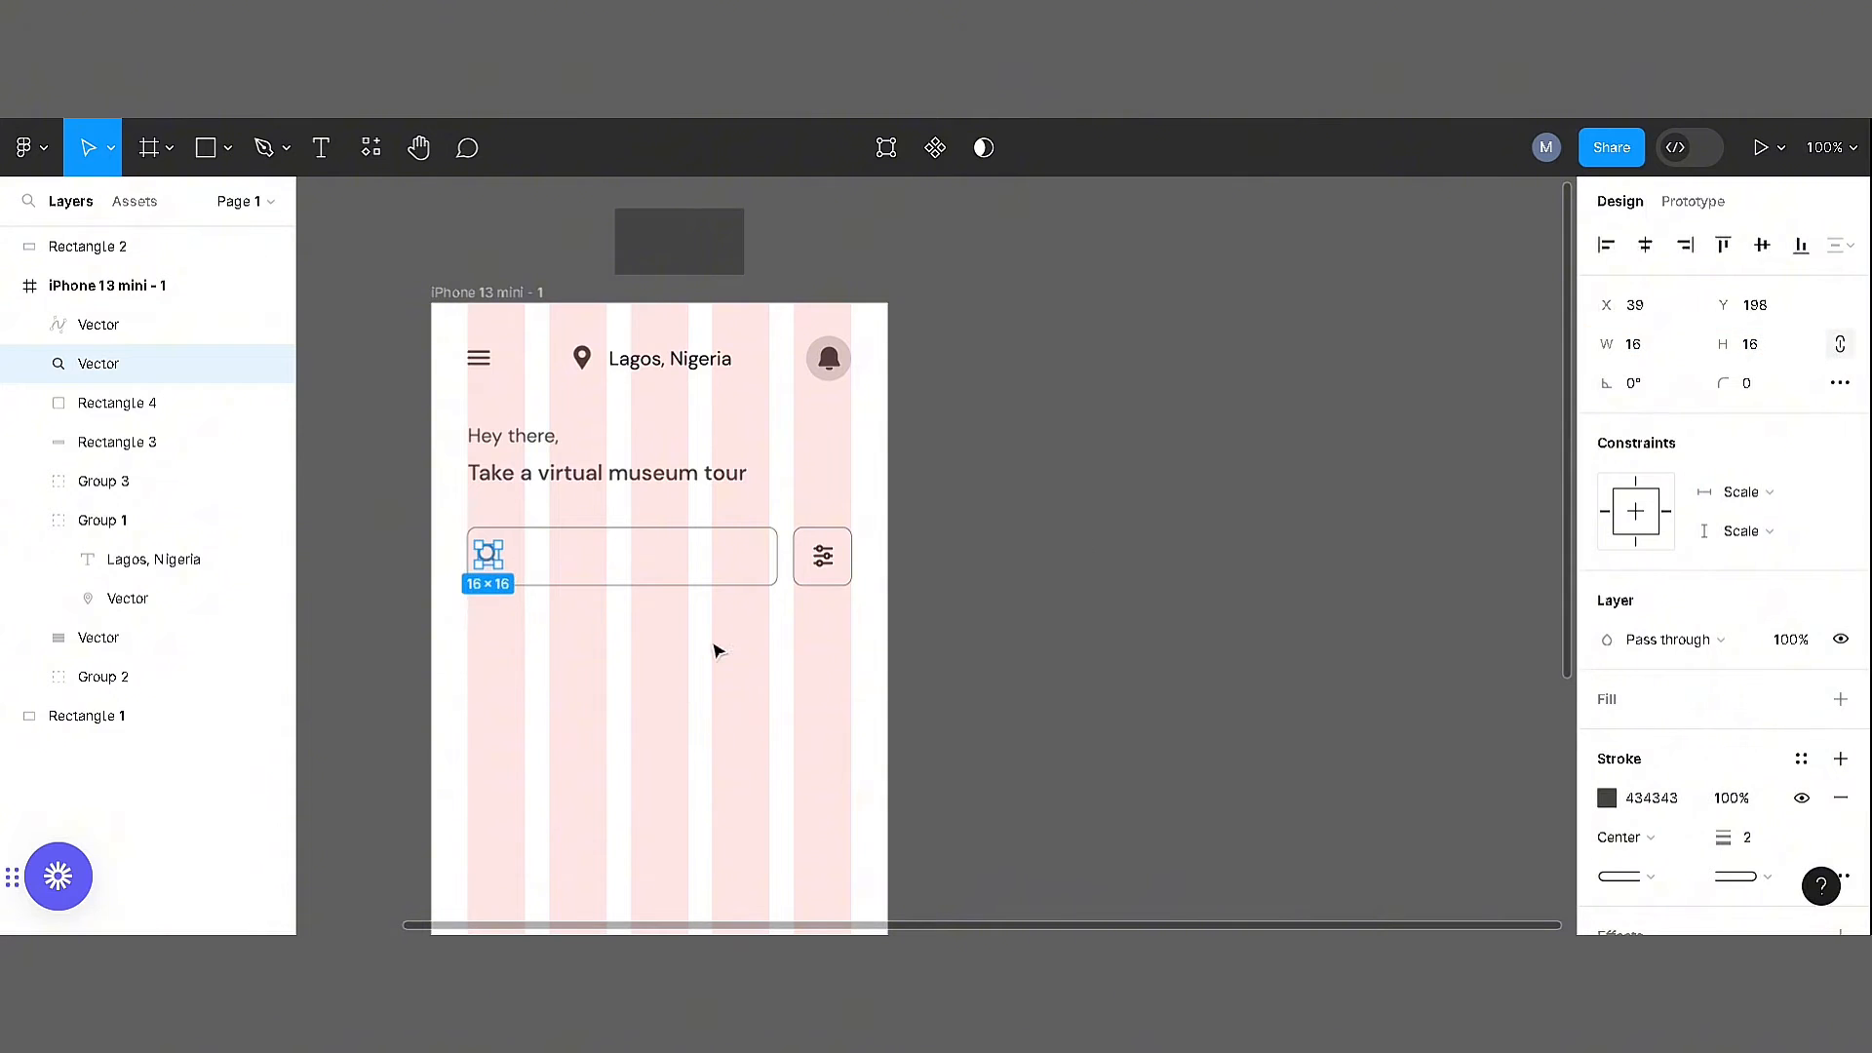
pyautogui.hotkey('ctrl', '-')
pyautogui.click(569, 532)
pyautogui.scroll(2, 673, 539)
pyautogui.click(890, 639)
pyautogui.click(832, 606)
pyautogui.press('alt')
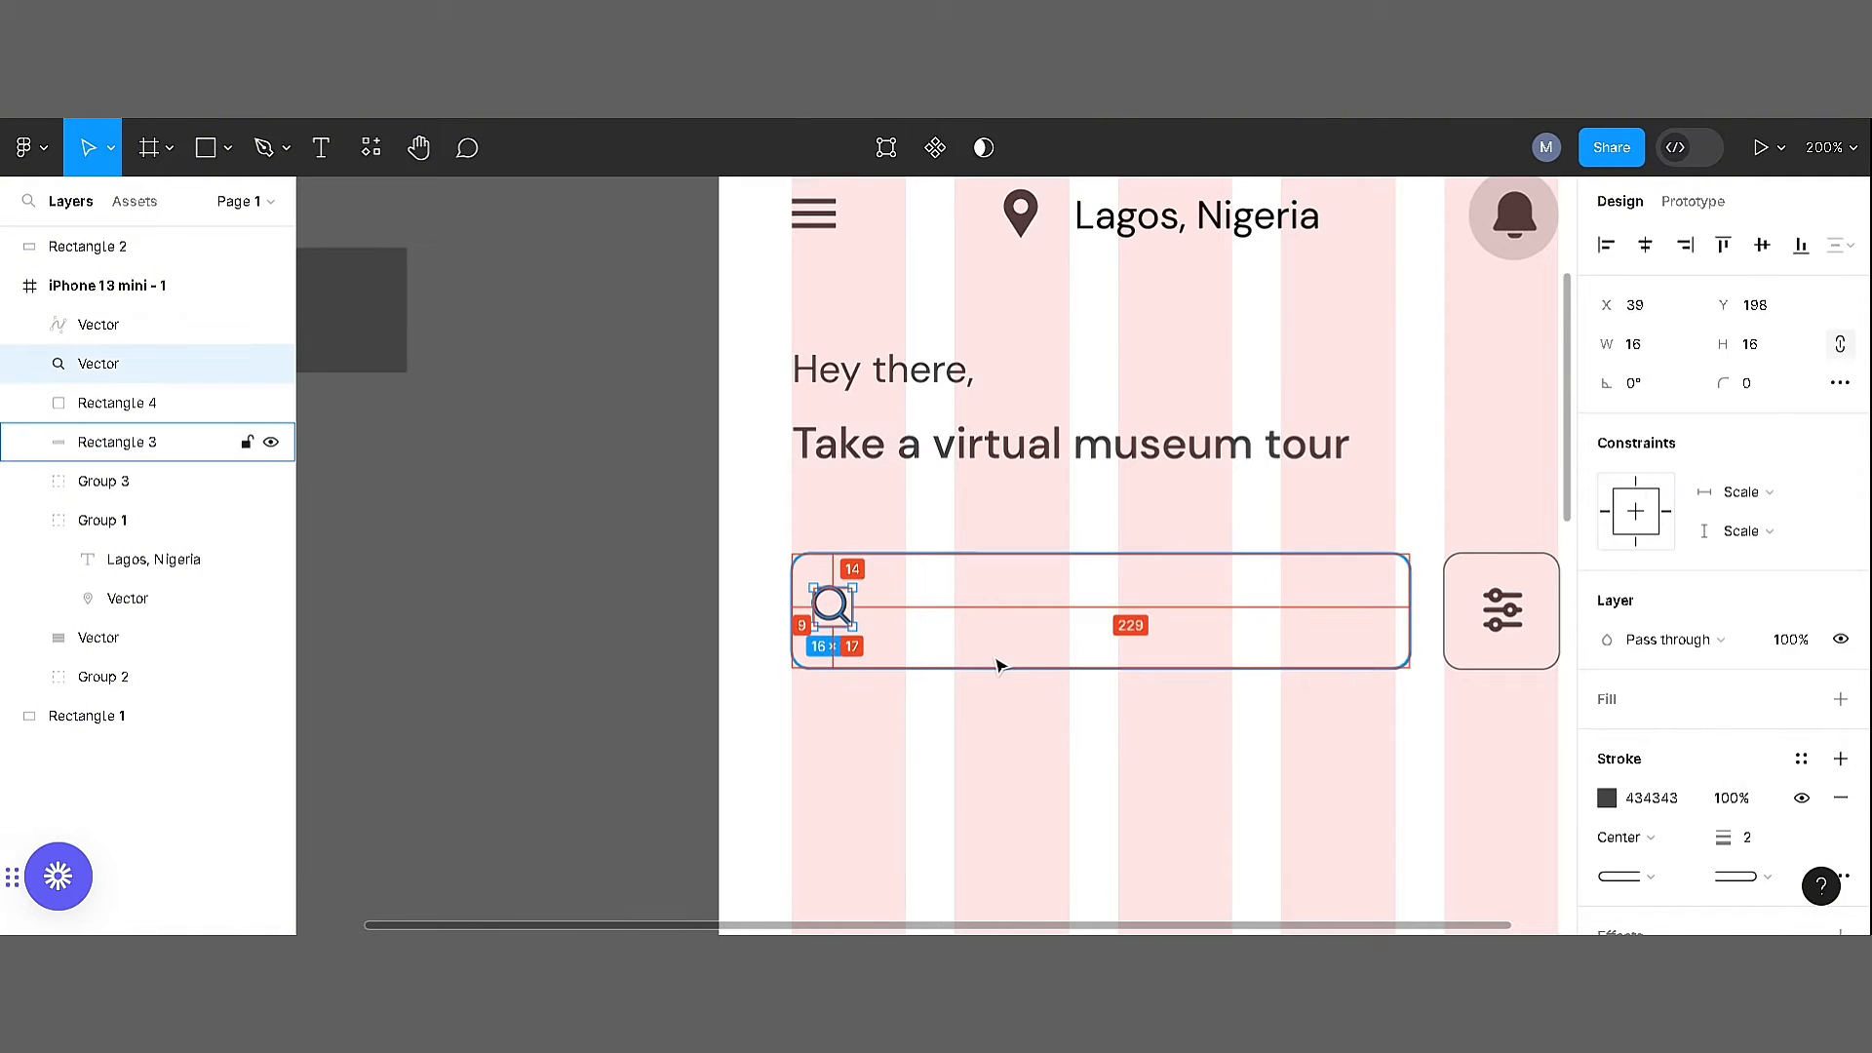
# Centre the magnifier icon vertically in the search box and inset it slightly more from the left edge
pyautogui.keyDown('shift'); pyautogui.click(921, 639); pyautogui.keyUp('shift')
pyautogui.click(1761, 245)
pyautogui.click(912, 611)
pyautogui.click(832, 609)
pyautogui.press('alt')
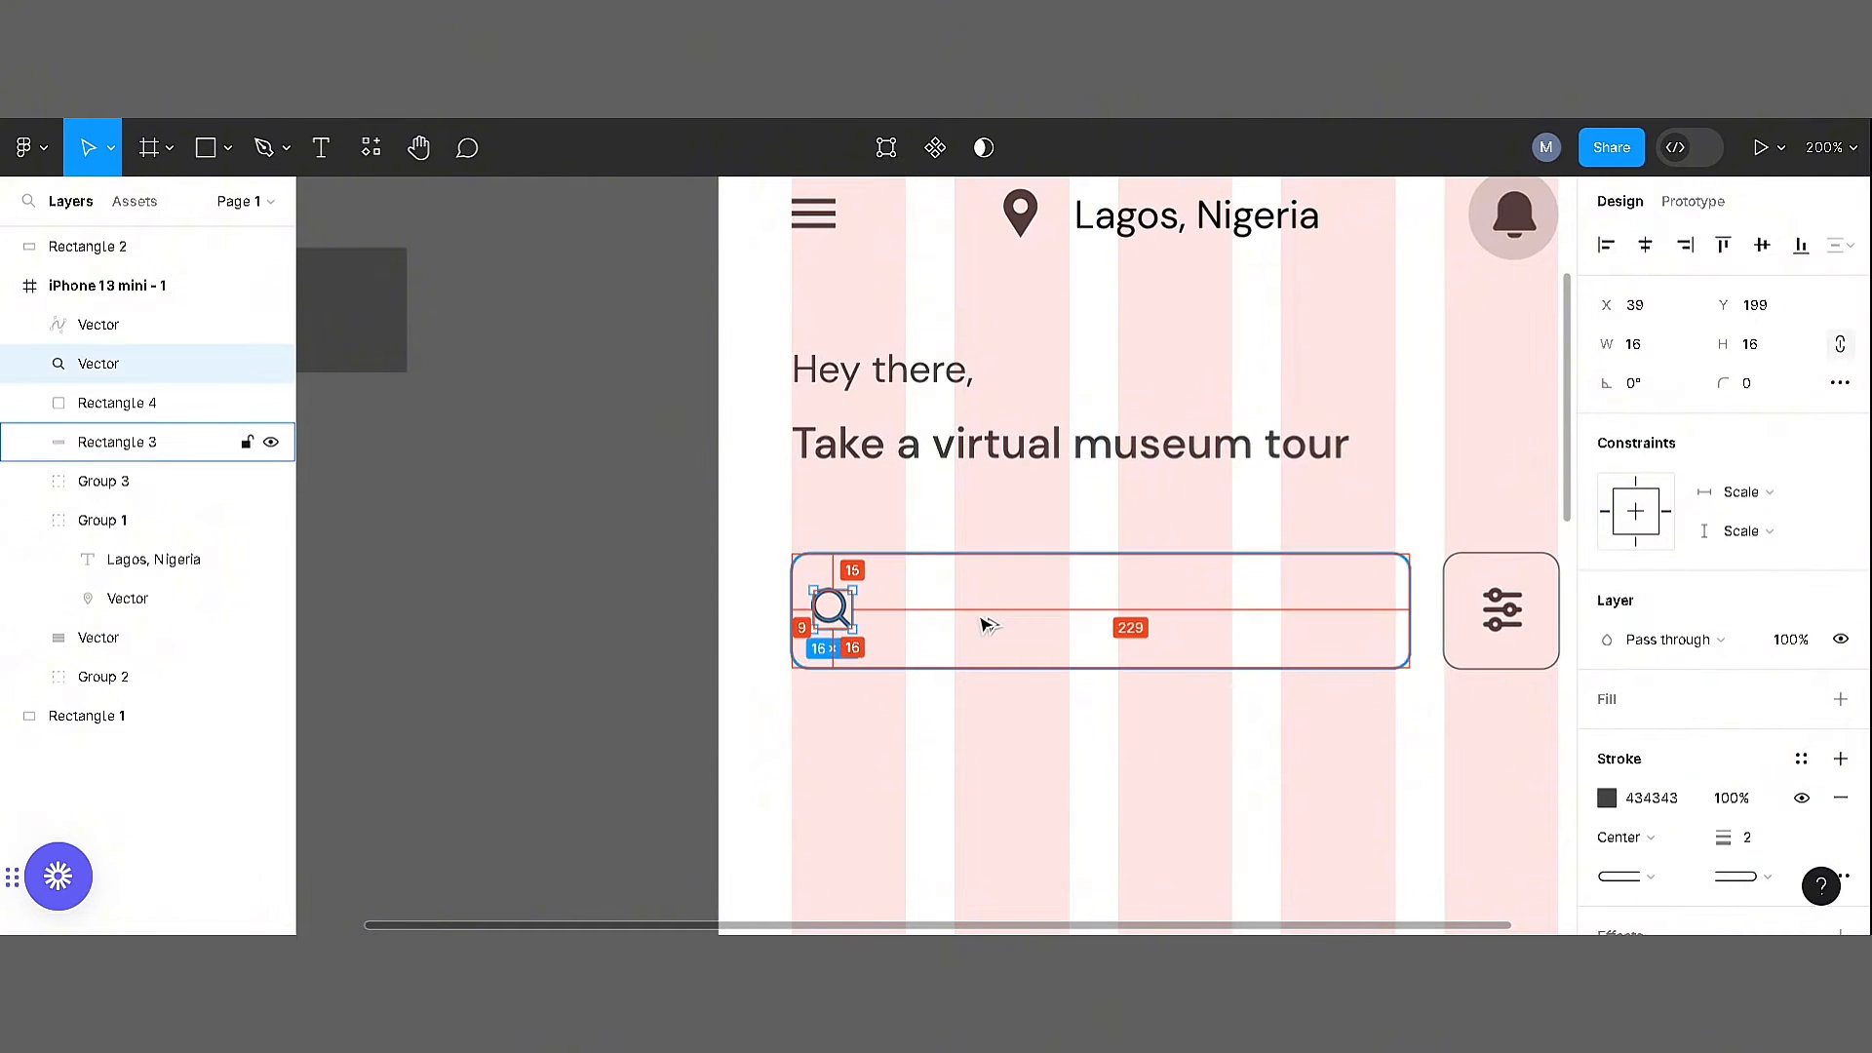
pyautogui.click(1137, 780)
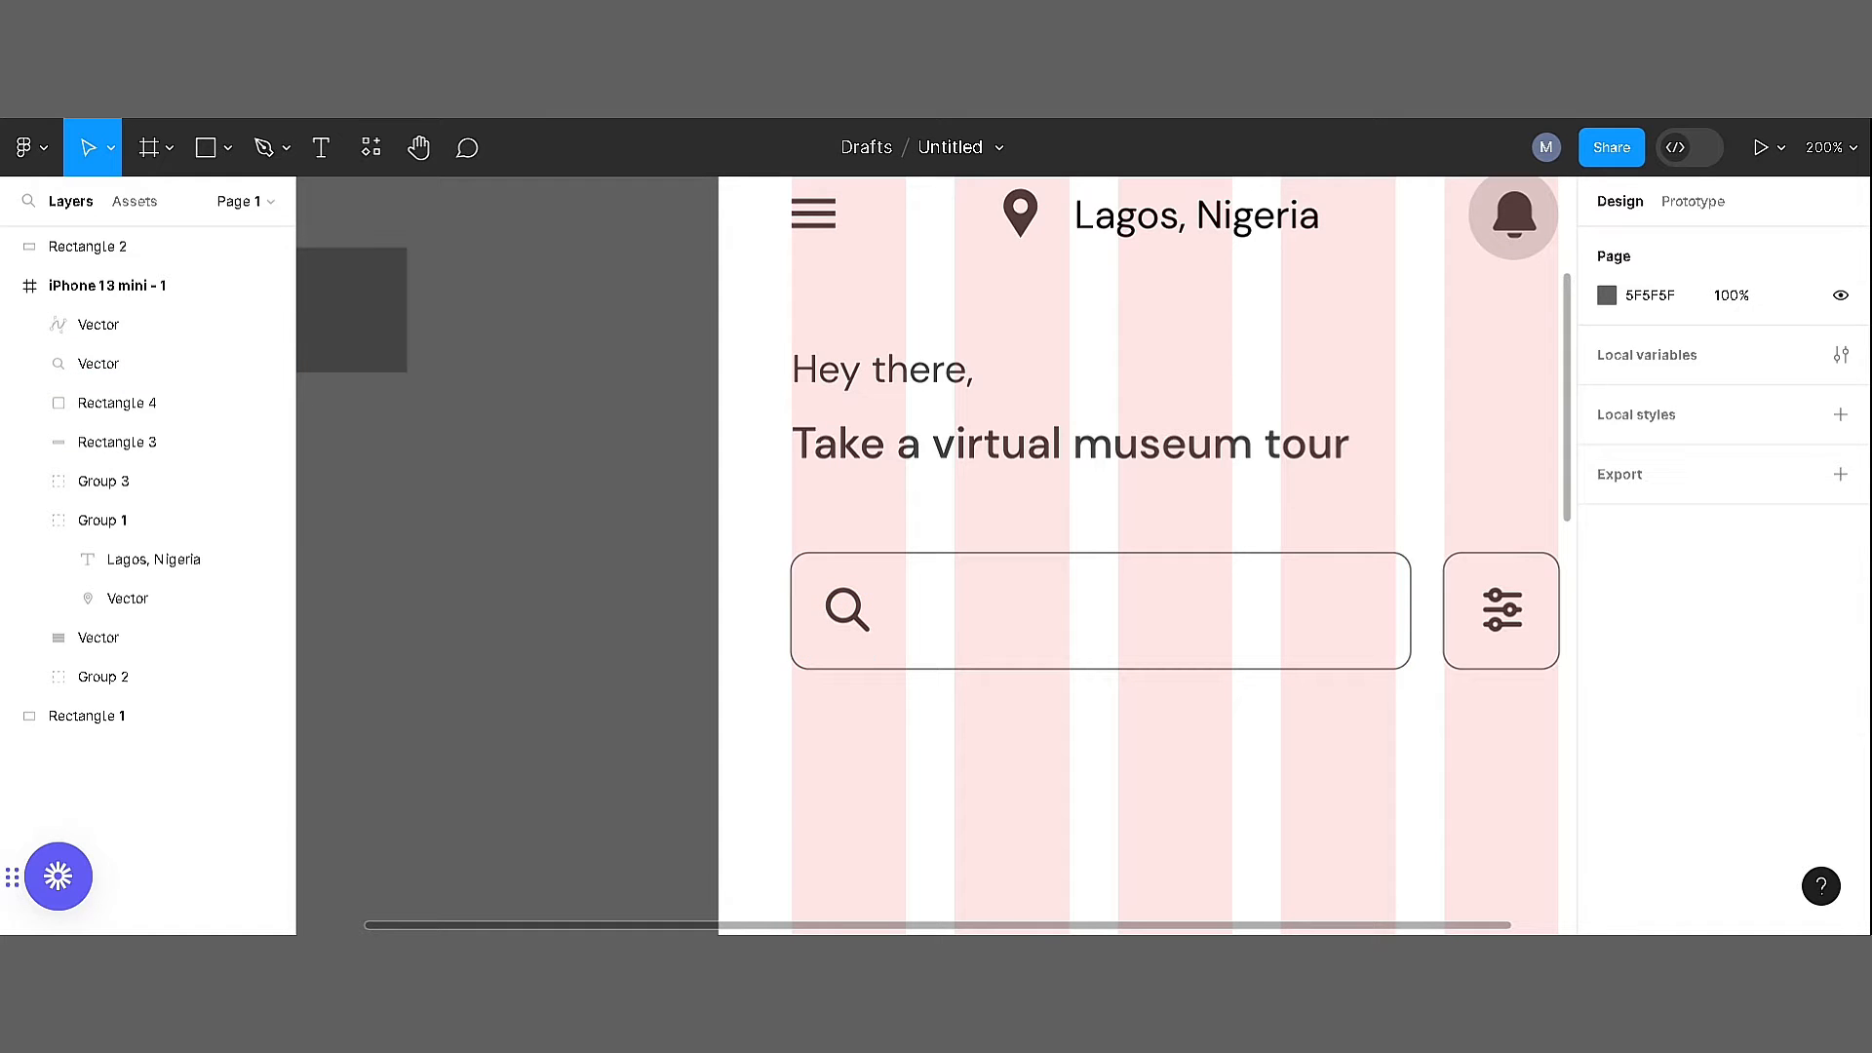
# Add the text "Search" beside the magnifier icon and set its font size to 14
pyautogui.press('t')
pyautogui.click(914, 606)
pyautogui.write('D')
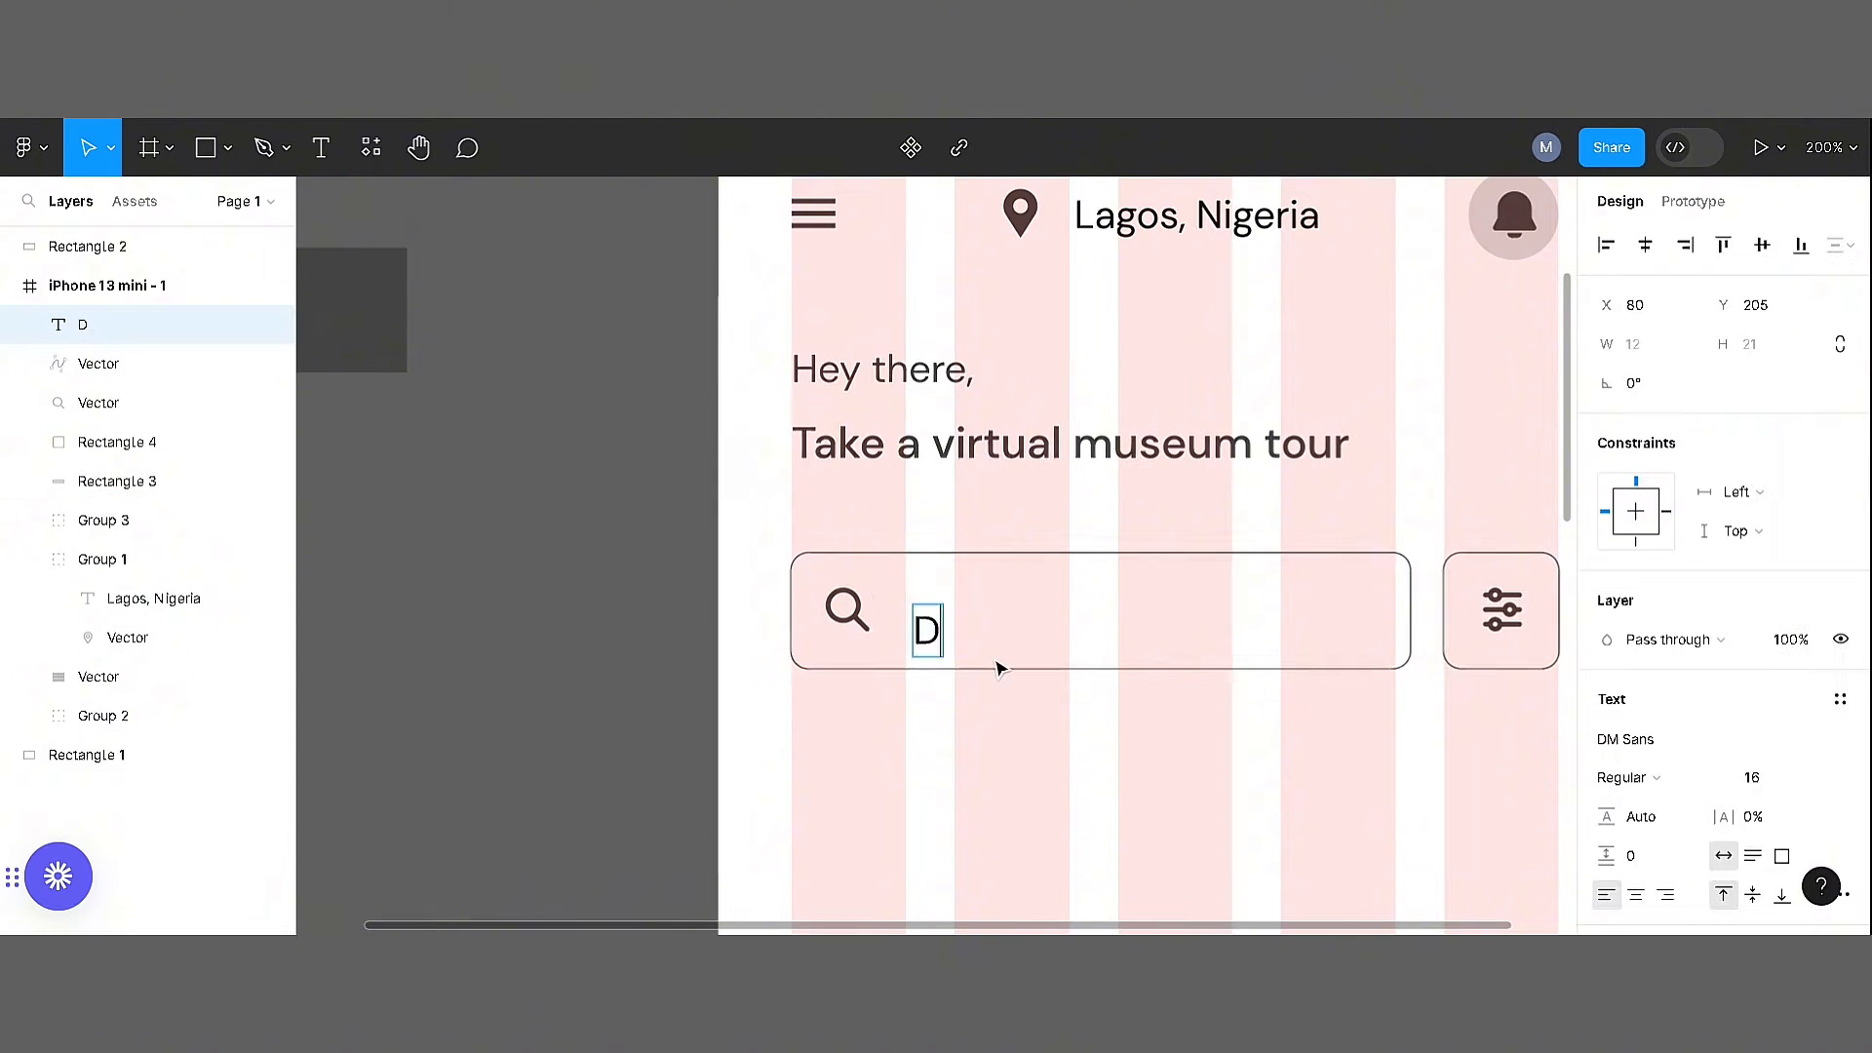
pyautogui.write('earch')
pyautogui.hotkey('ctrl', 'a')
pyautogui.click(1811, 782)
pyautogui.click(1804, 746)
pyautogui.click(978, 671)
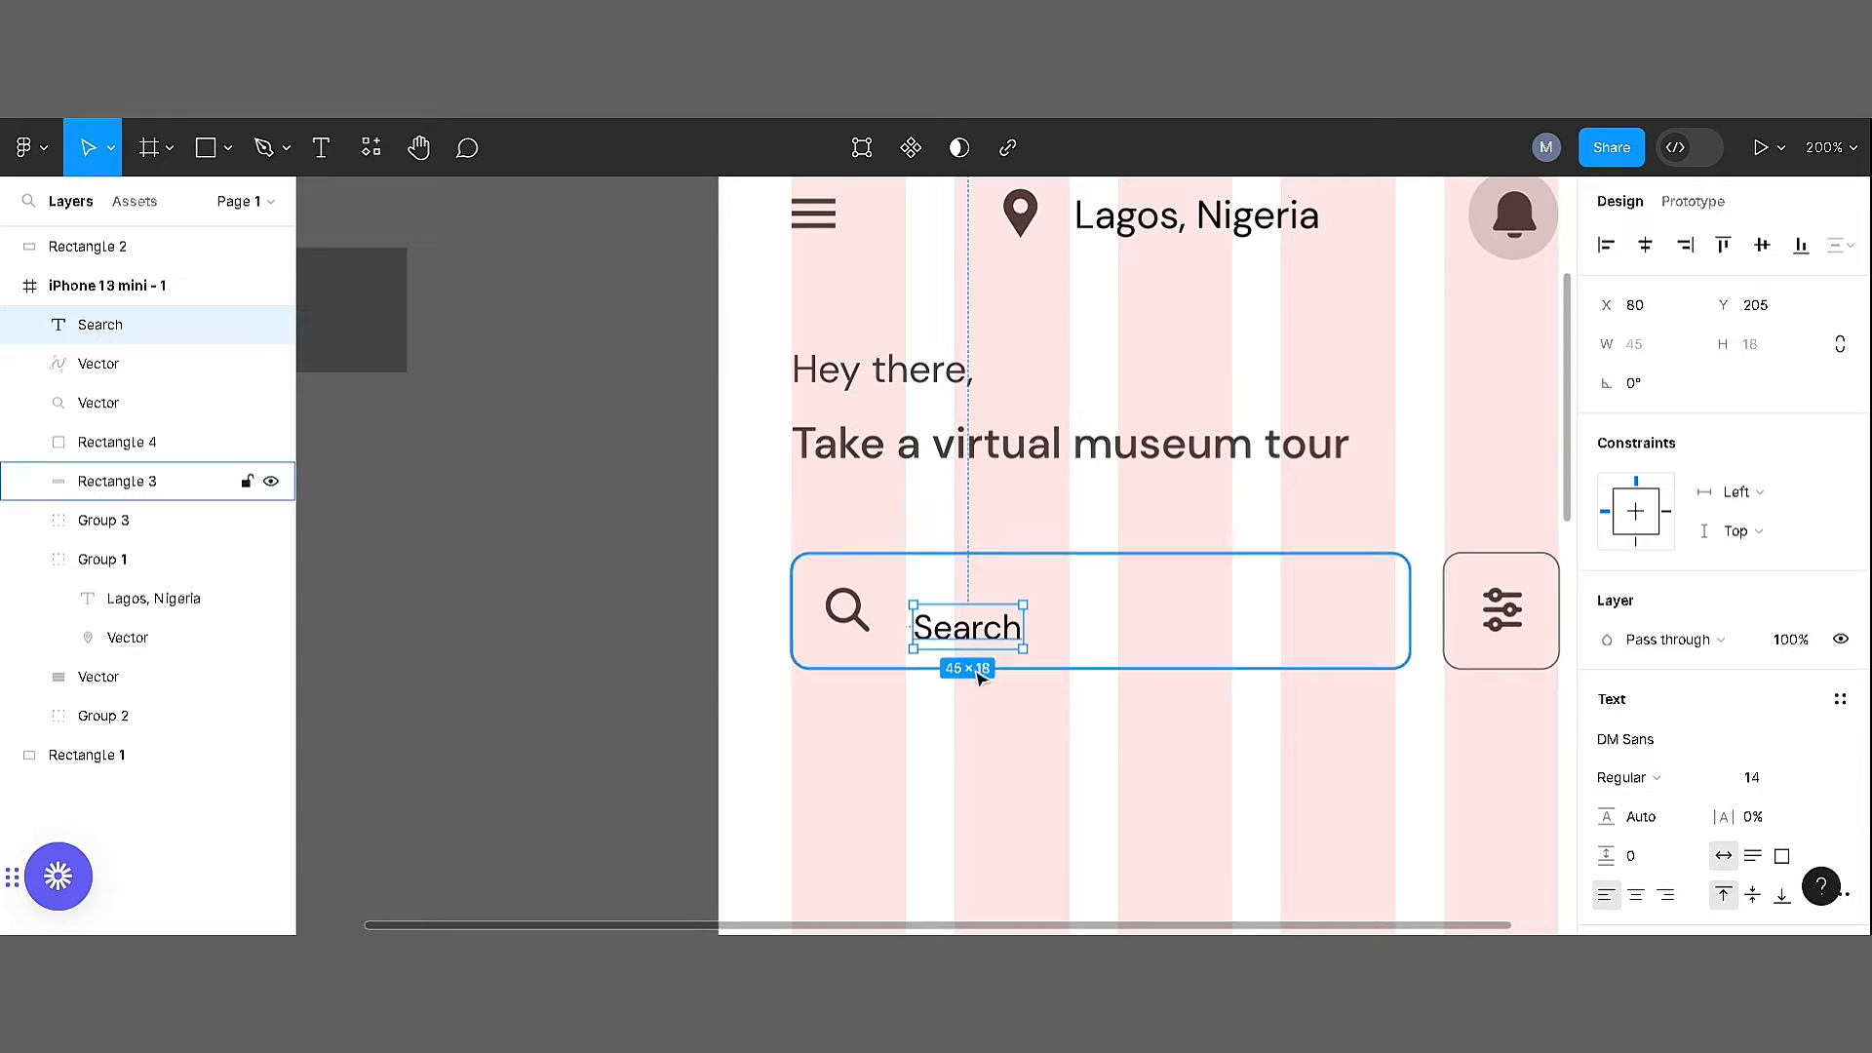
# Move the "Search" label up so it lines up with the magnifier icon
pyautogui.moveTo(973, 641); pyautogui.dragTo(981, 622)
pyautogui.click(993, 737)
pyautogui.moveTo(1170, 723); pyautogui.dragTo(1046, 682)
pyautogui.hotkey('ctrl', '-')
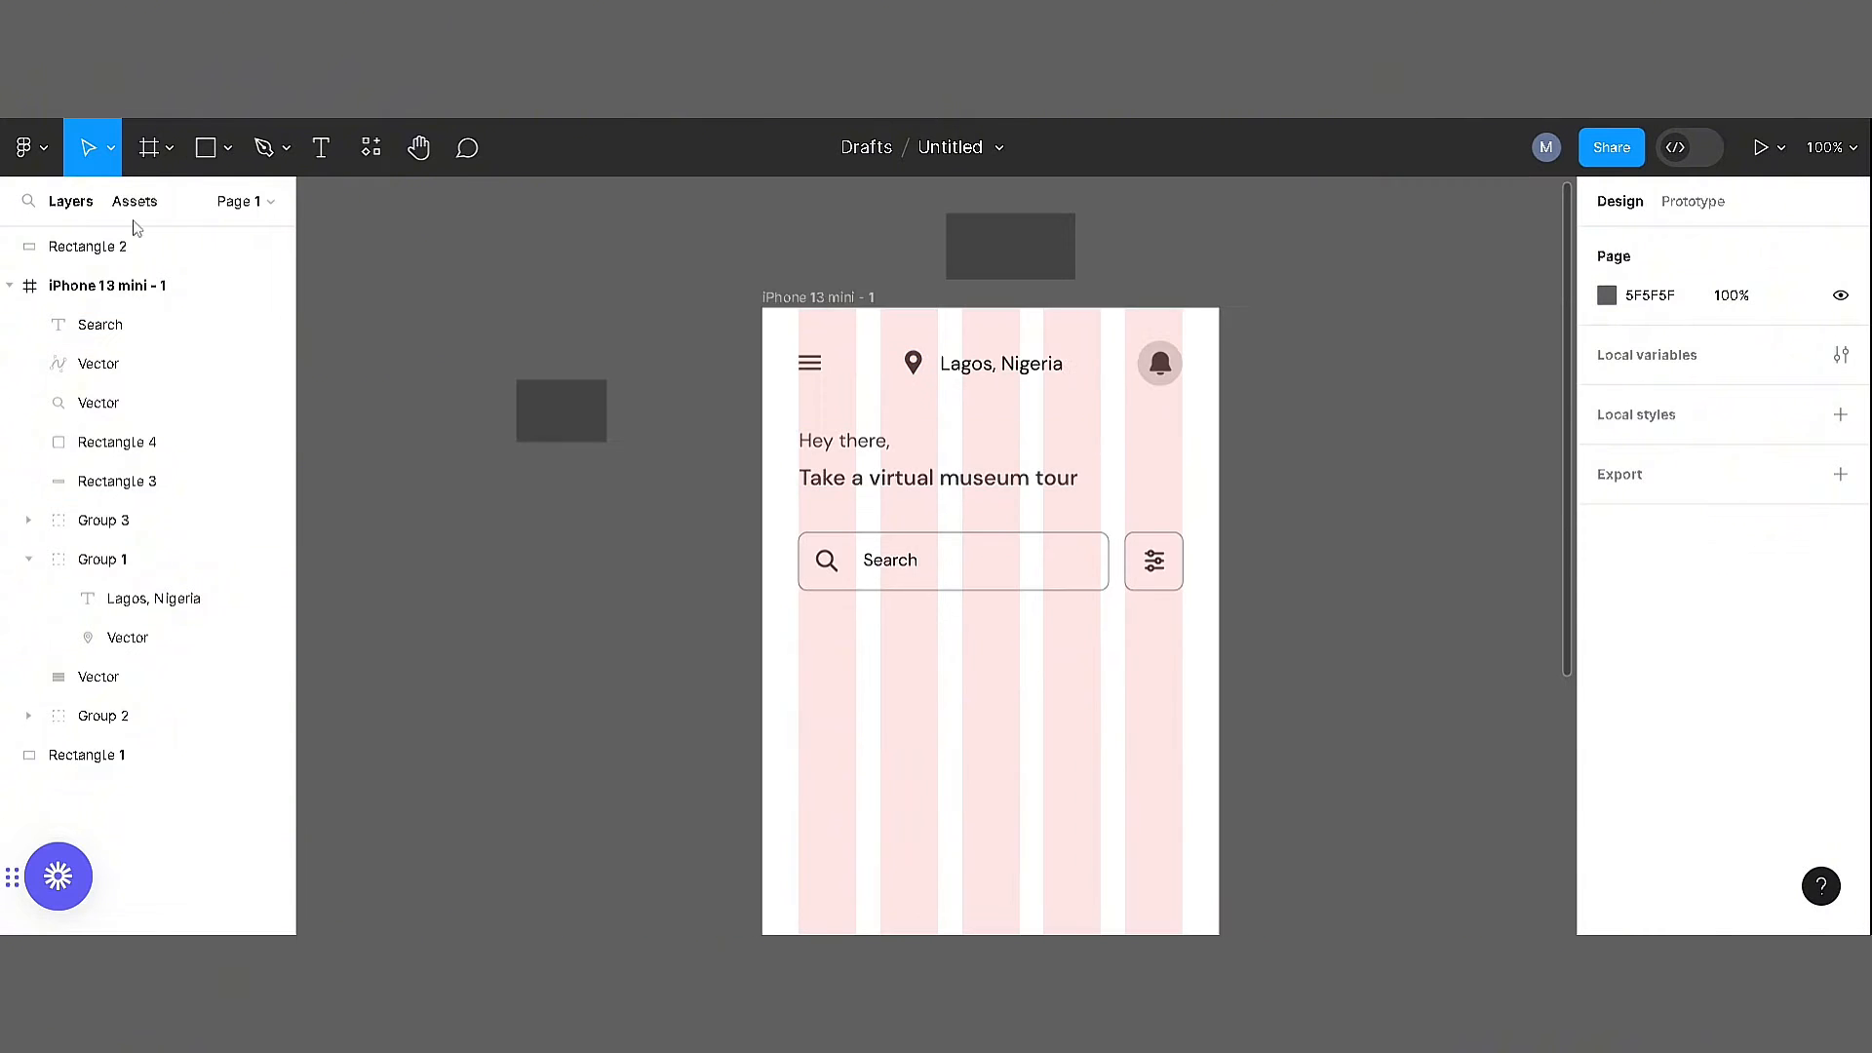
# Draw a card rectangle below the search box and enlarge it to about 248 × 341
pyautogui.click(205, 148)
pyautogui.moveTo(799, 637); pyautogui.dragTo(1026, 883)
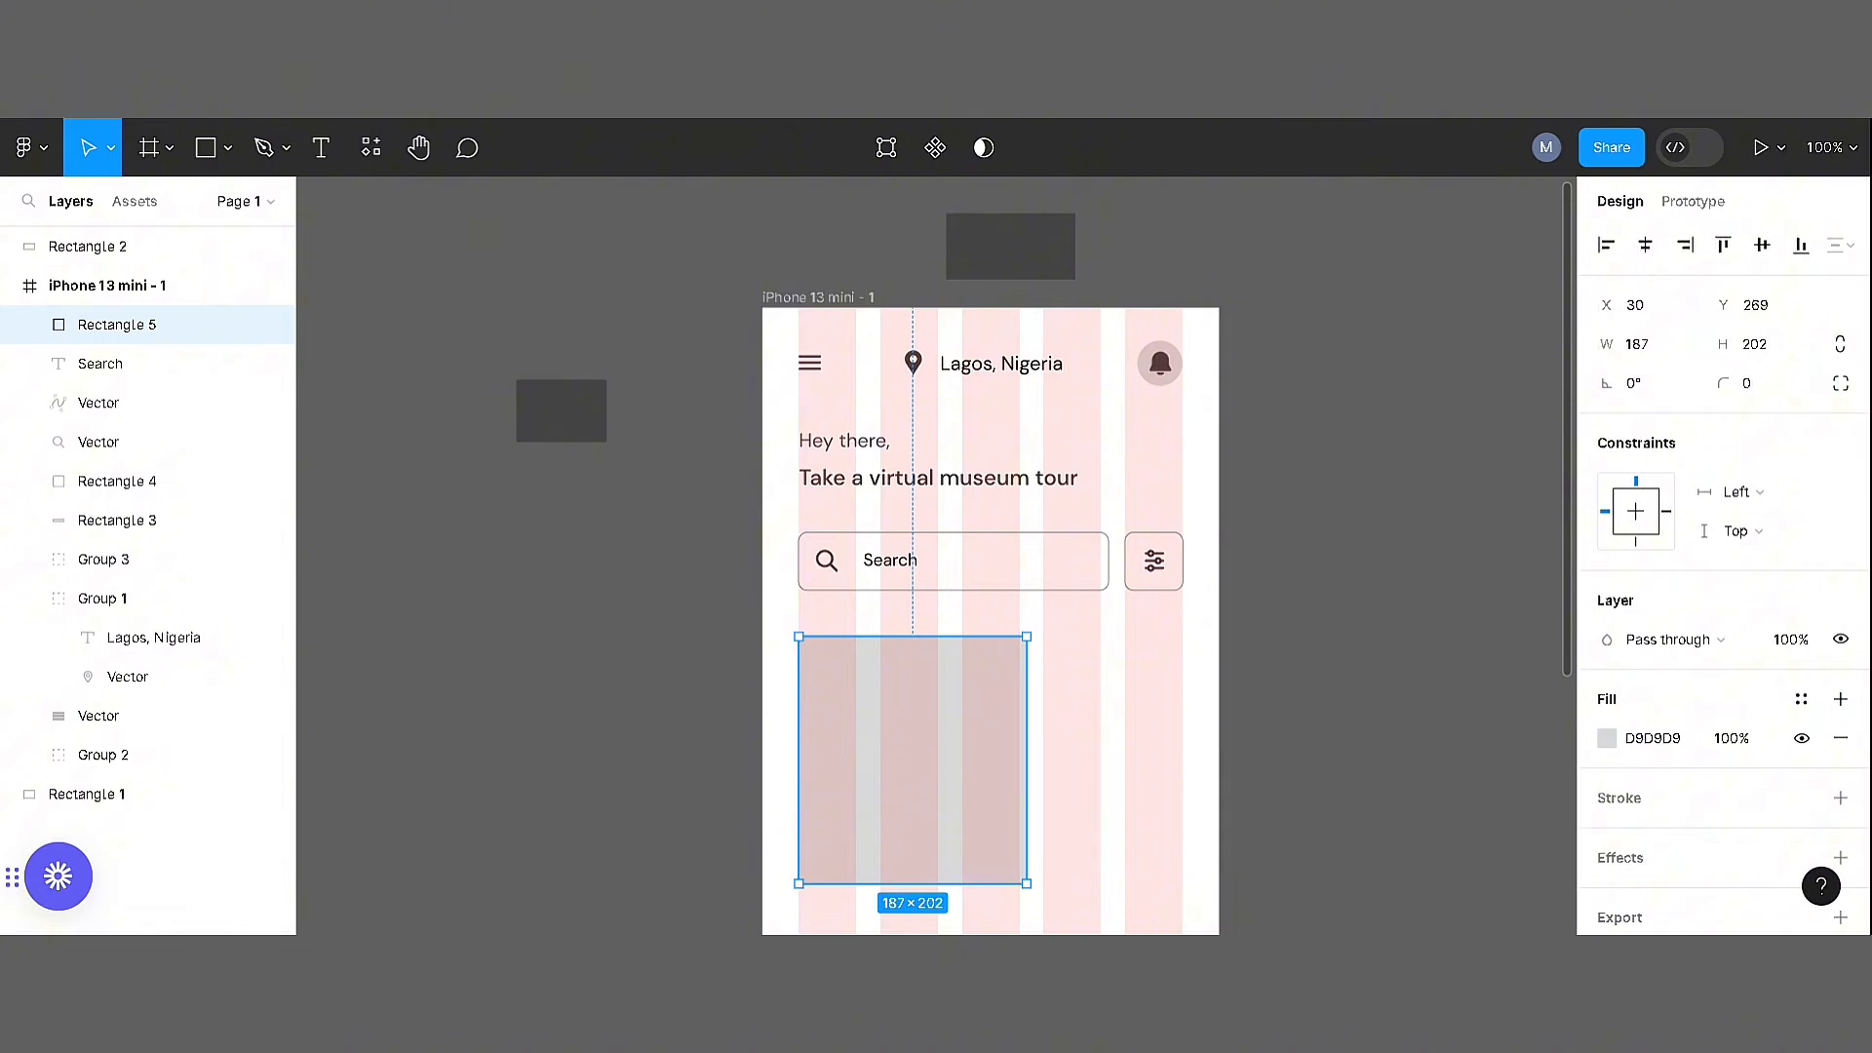
pyautogui.moveTo(1019, 795); pyautogui.dragTo(1095, 809)
pyautogui.scroll(-3, 1063, 680)
pyautogui.moveTo(864, 730); pyautogui.dragTo(857, 910)
pyautogui.scroll(-2, 898, 543)
pyautogui.scroll(-5, 907, 543)
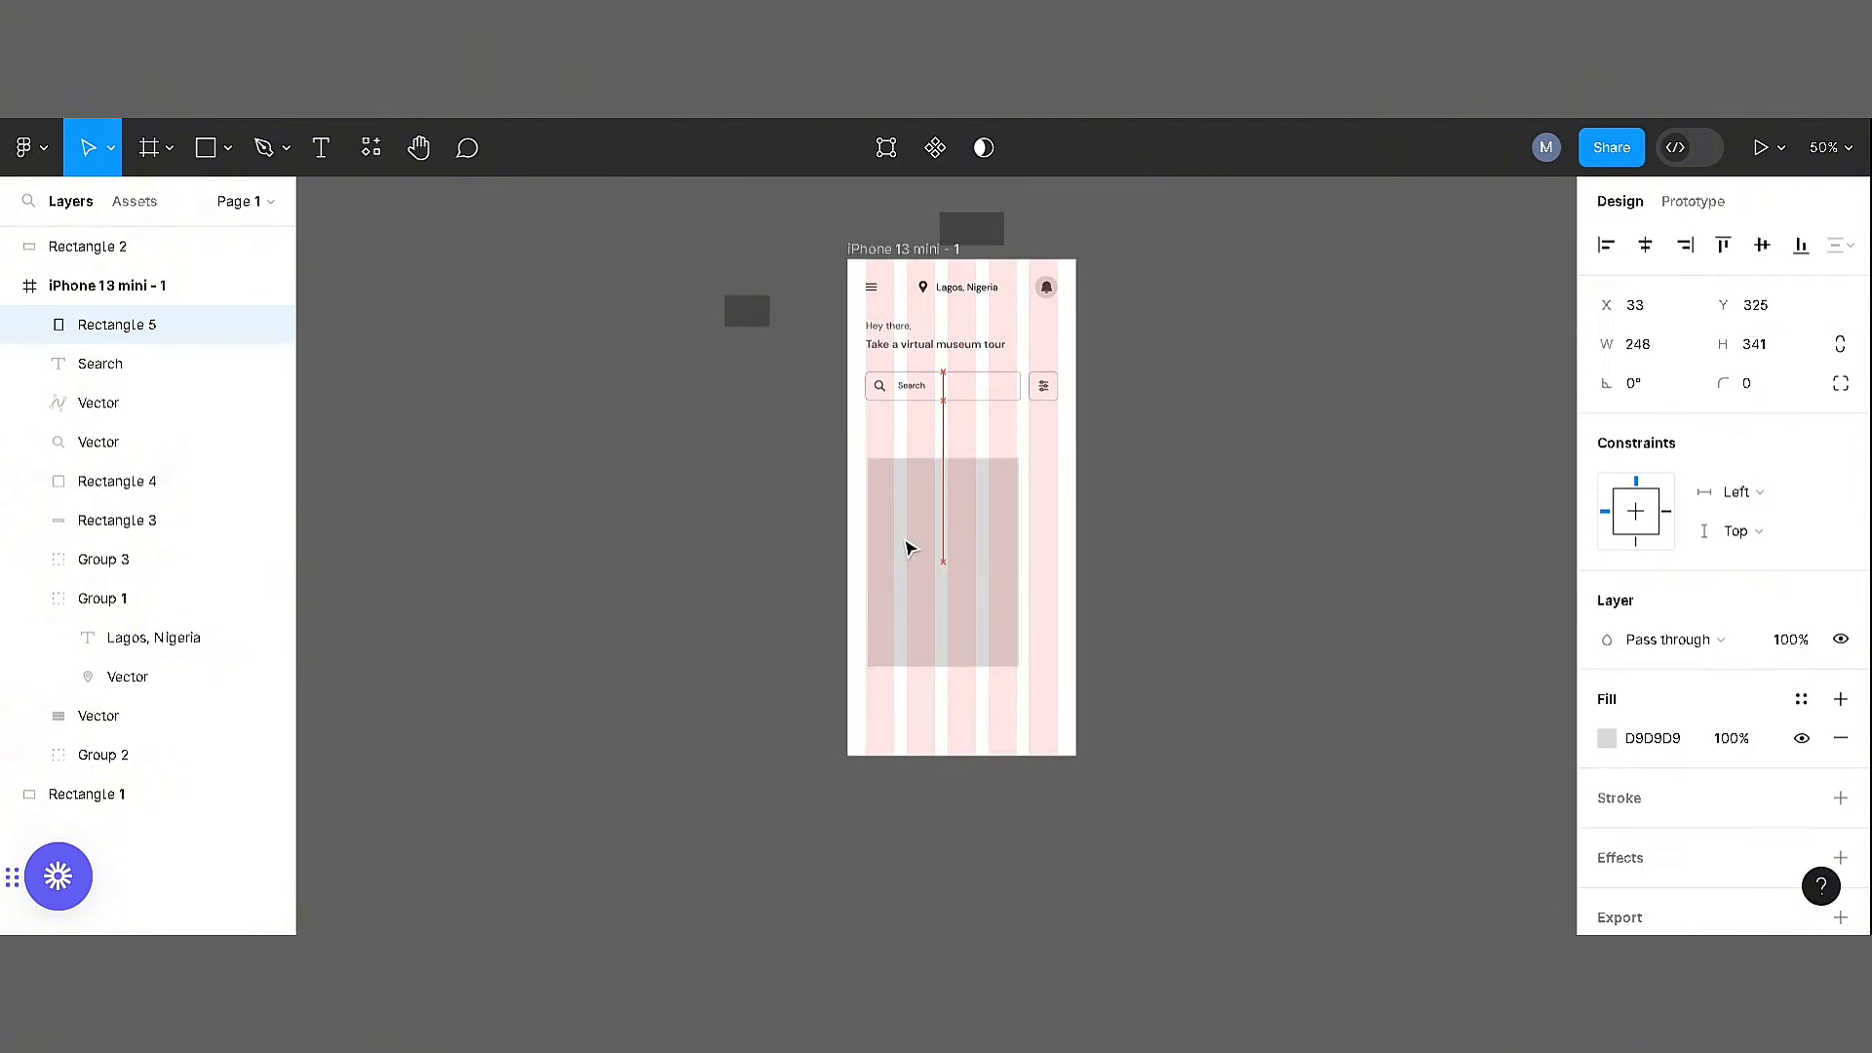
# Set the card rectangle's corner radius to 13
pyautogui.click(1780, 390)
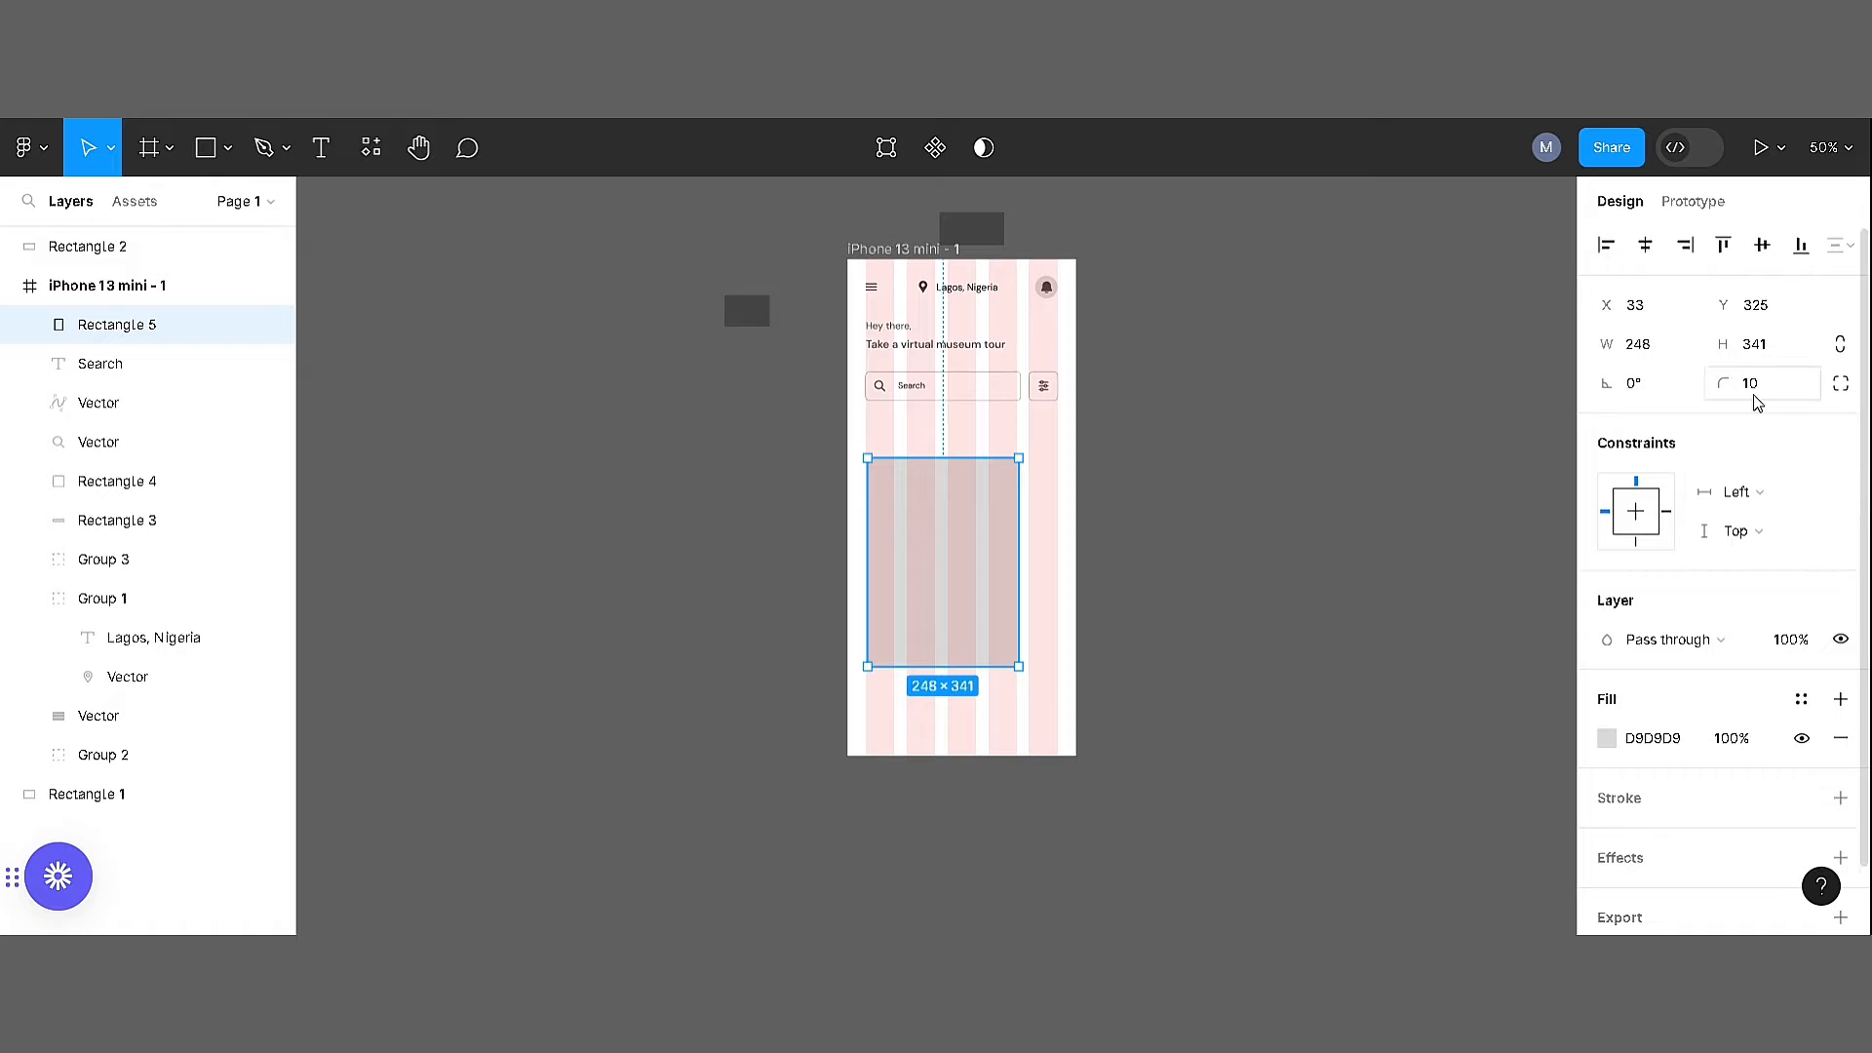
pyautogui.click(1758, 392)
pyautogui.press('Up')
pyautogui.press('Up')
pyautogui.press('Up')
pyautogui.press('Return')
# Duplicate the card to its right, running off the frame, and shift both cards to align with the left margin
pyautogui.hotkey('ctrl', '+')
pyautogui.moveTo(873, 577); pyautogui.dragTo(1178, 573)
pyautogui.click(1321, 353)
pyautogui.scroll(1, 1320, 353)
pyautogui.moveTo(708, 453); pyautogui.dragTo(1212, 665)
pyautogui.moveTo(924, 597); pyautogui.dragTo(919, 596)
pyautogui.click(936, 366)
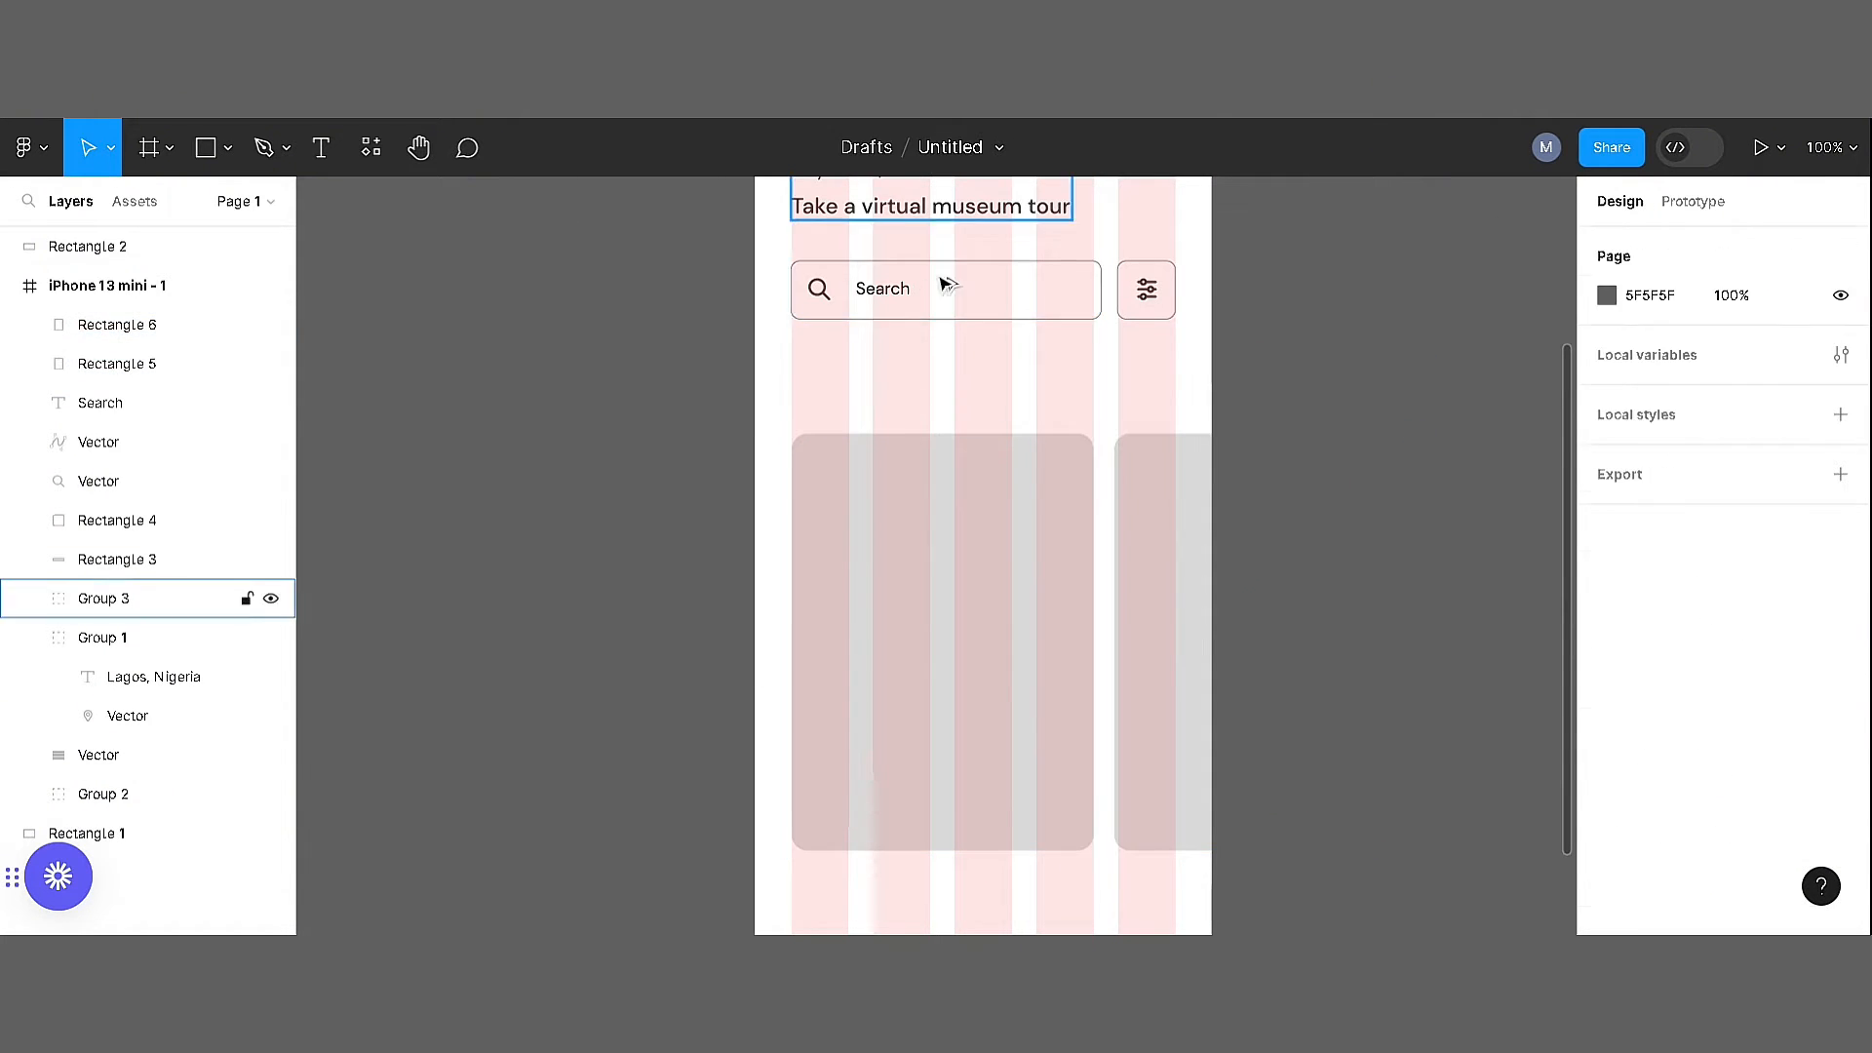
# Copy the heading group below the search box, ungroup it, and reduce it to the single title "Top picks for you"
pyautogui.moveTo(918, 207); pyautogui.dragTo(919, 385)
pyautogui.rightClick(919, 385)
pyautogui.click(977, 515)
pyautogui.click(856, 355)
pyautogui.press('Delete')
pyautogui.doubleClick(864, 389)
pyautogui.write('Top picks for you')
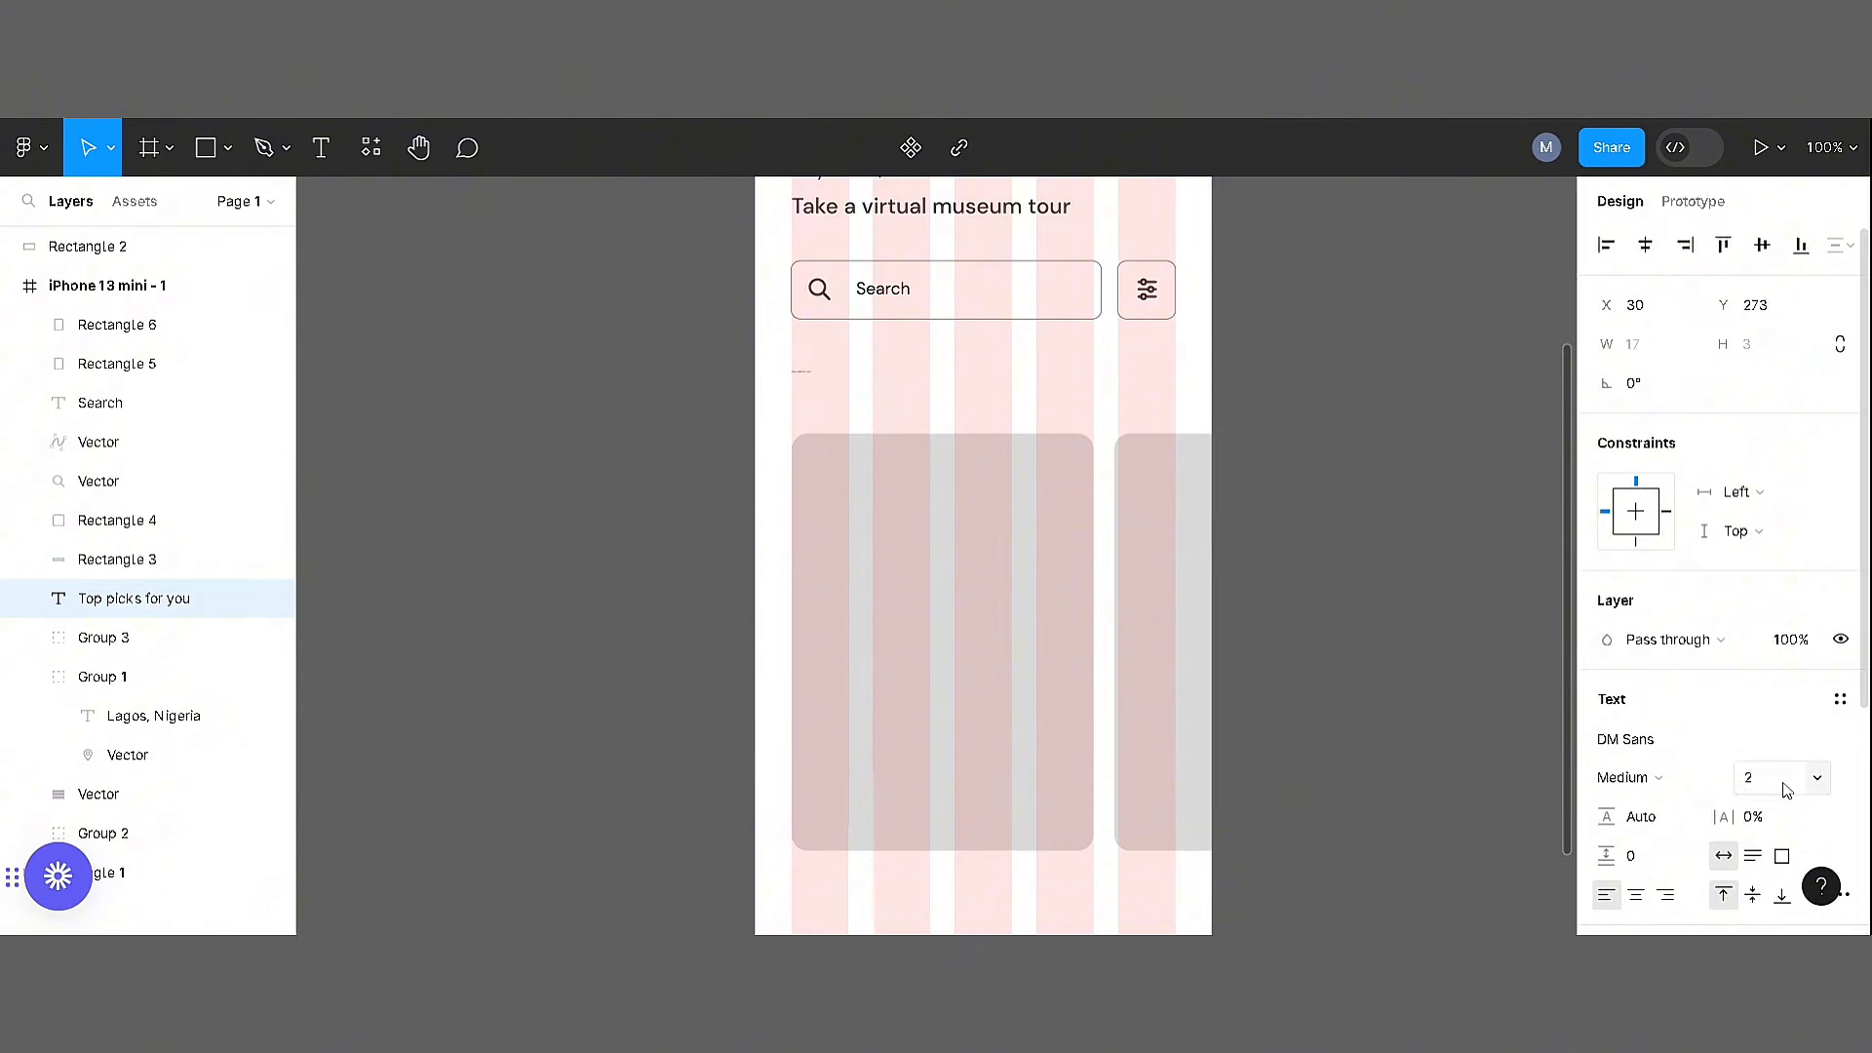
# Set the "Top picks for you" title to size 20 and adjust the spacing between it and the cards
pyautogui.moveTo(821, 388); pyautogui.dragTo(821, 394)
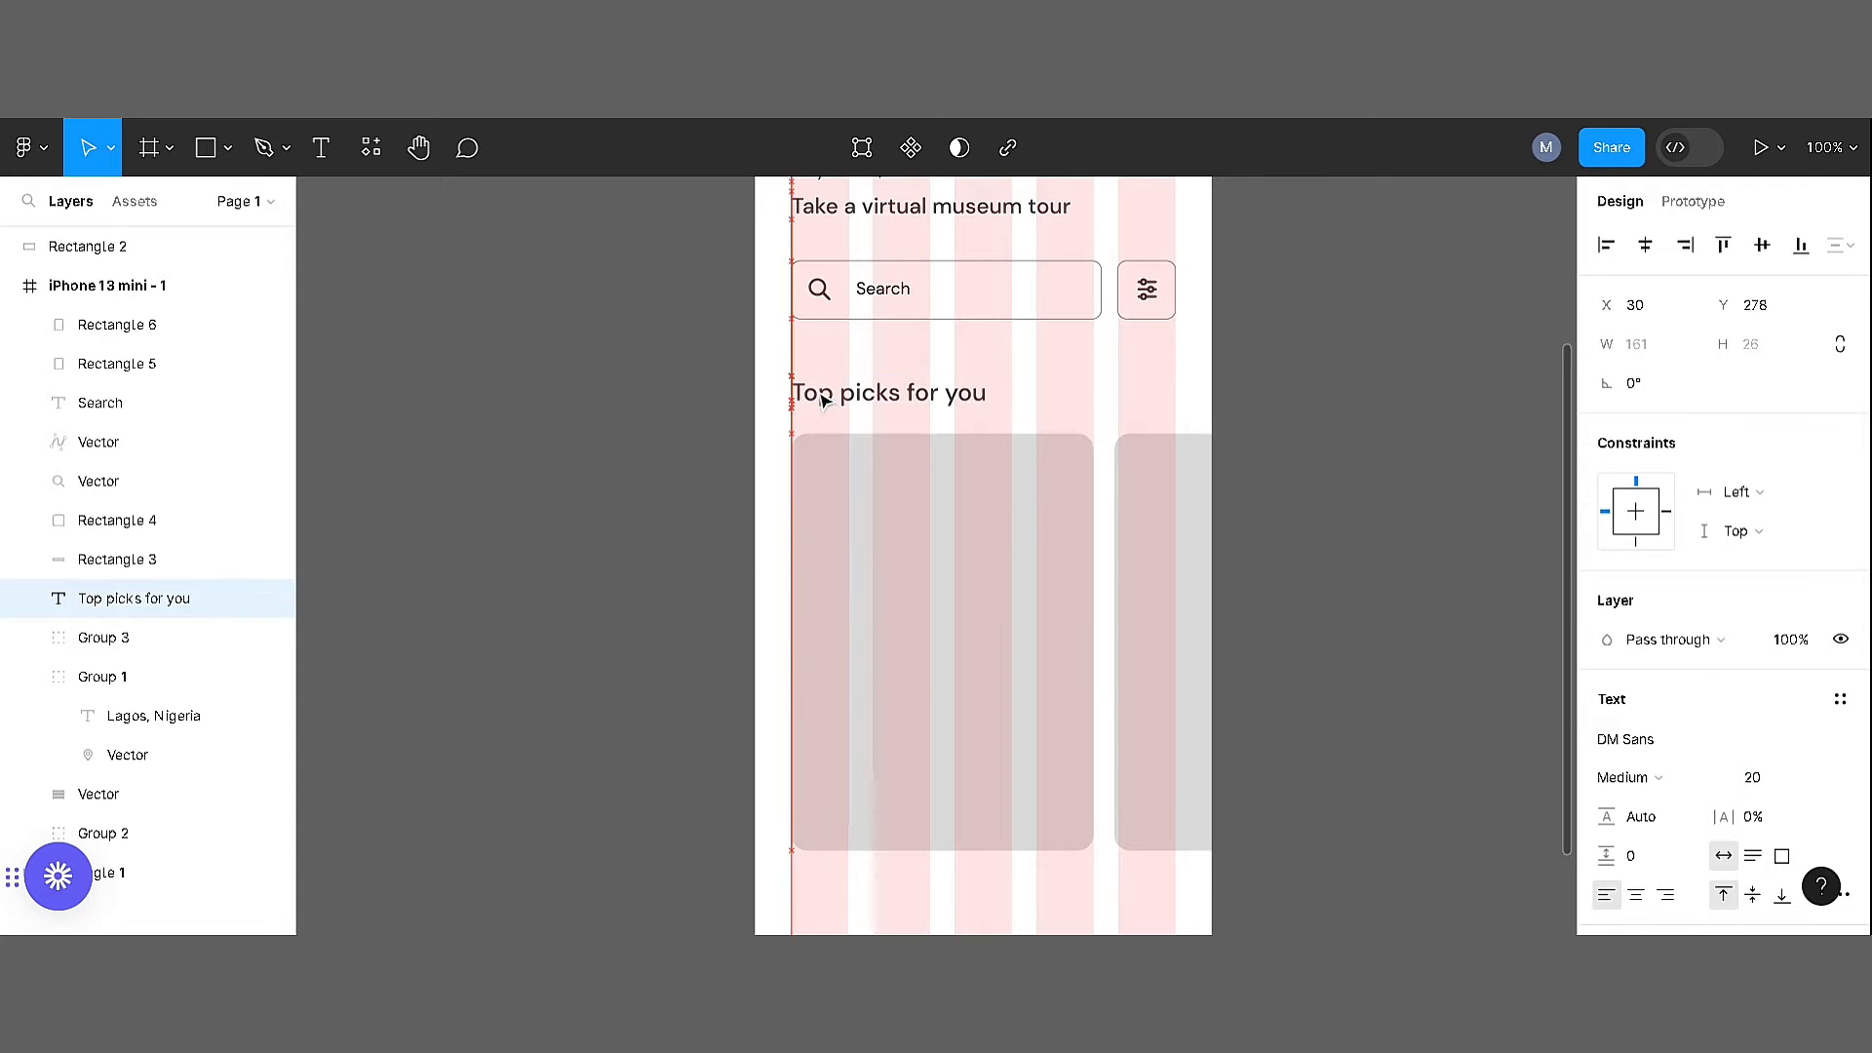
pyautogui.moveTo(717, 526); pyautogui.dragTo(1161, 644)
pyautogui.moveTo(1006, 577); pyautogui.dragTo(1005, 583)
pyautogui.click(724, 563)
pyautogui.moveTo(893, 539); pyautogui.dragTo(661, 383)
# Duplicate the first card and shrink the copy to a 434343 strip about 61 high along the card's bottom
pyautogui.click(685, 430)
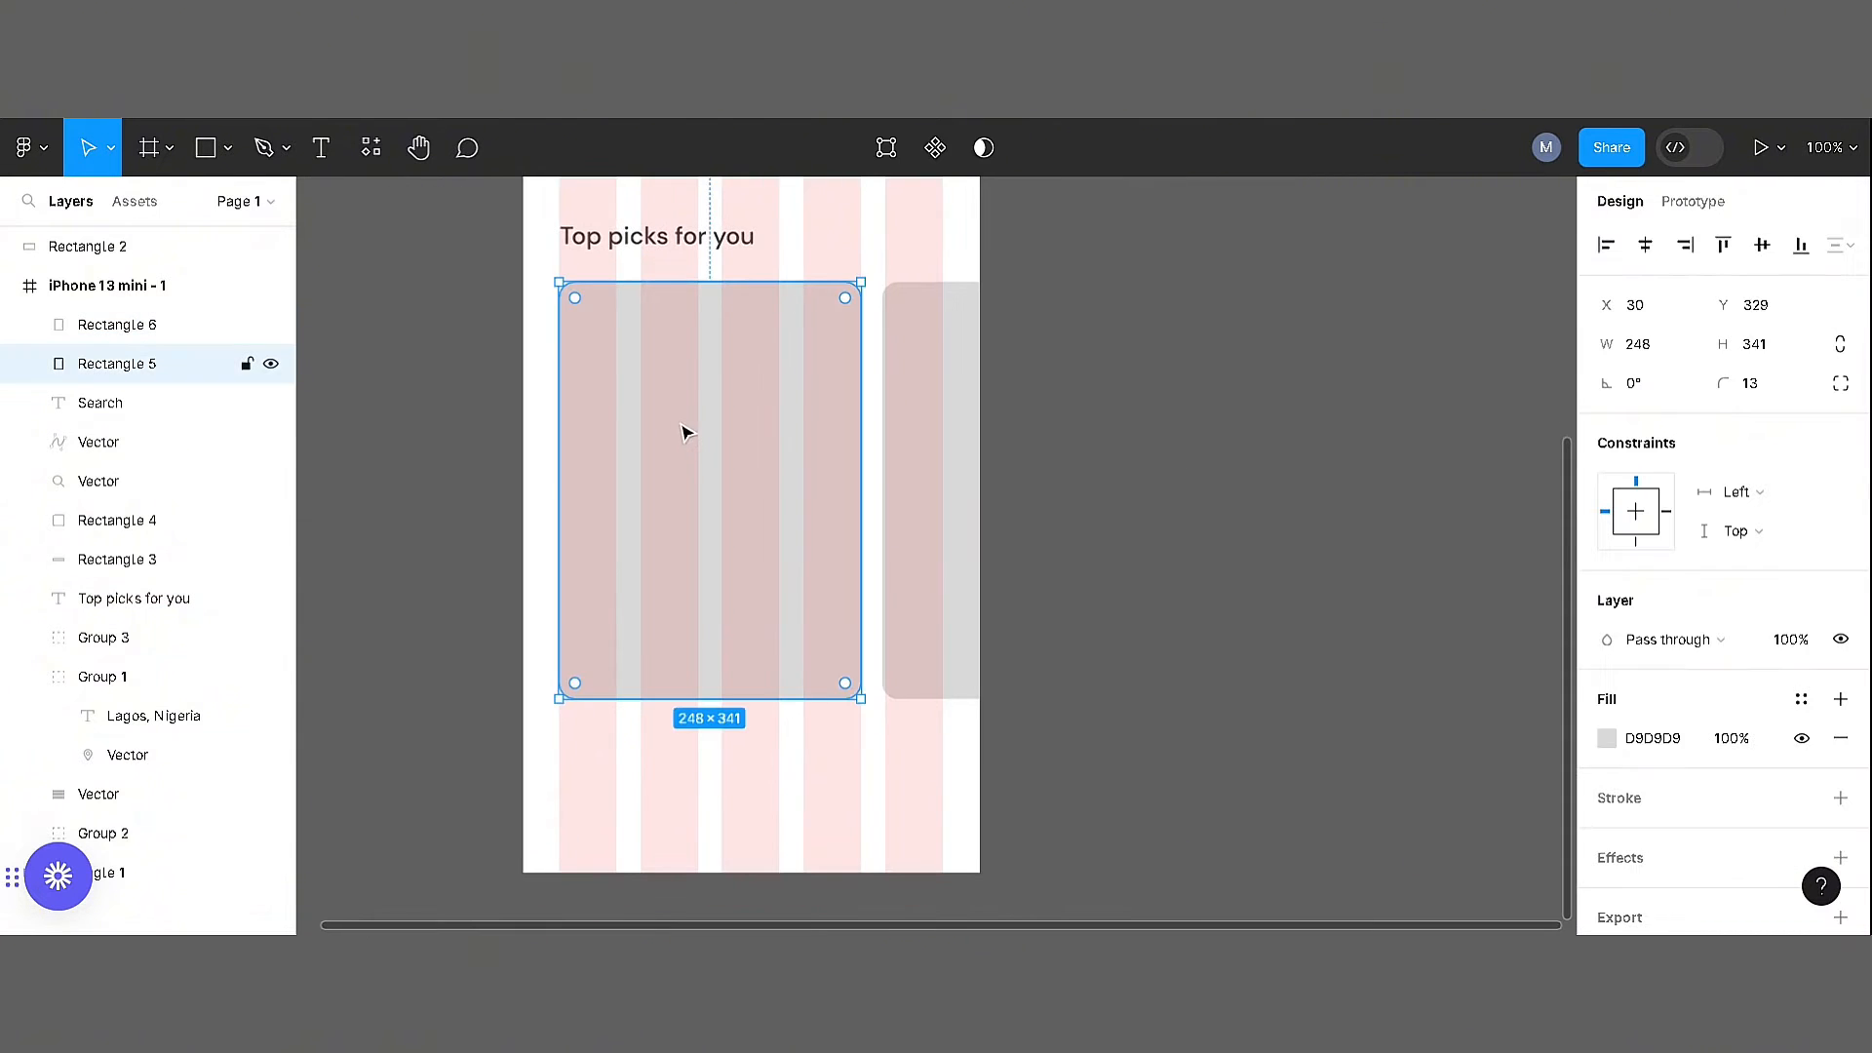
pyautogui.hotkey('ctrl', 'd')
pyautogui.moveTo(715, 283); pyautogui.dragTo(711, 632)
pyautogui.moveTo(784, 298); pyautogui.dragTo(765, 588)
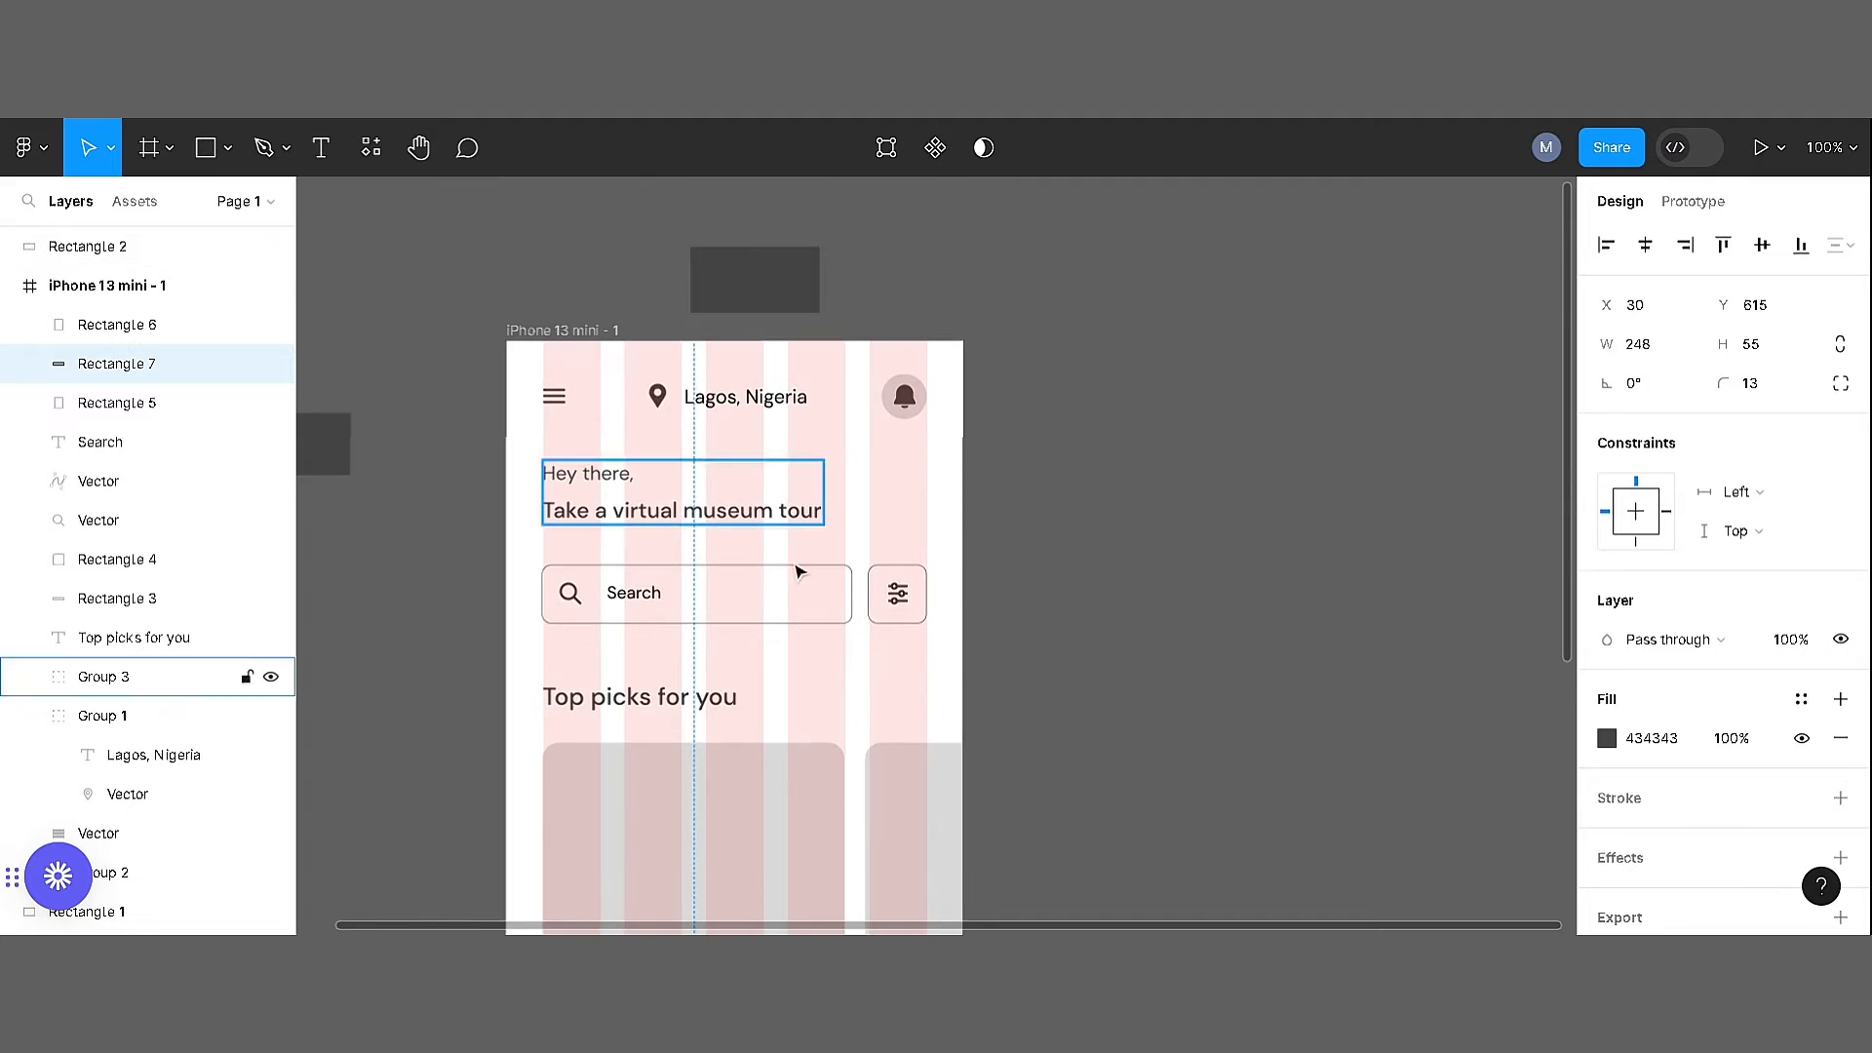
pyautogui.scroll(-5, 771, 600)
# Open the Unsplash plugin and search for "museum" photos
pyautogui.rightClick(1105, 341)
pyautogui.moveTo(1228, 552)
pyautogui.moveTo(1436, 731)
pyautogui.click(1428, 612)
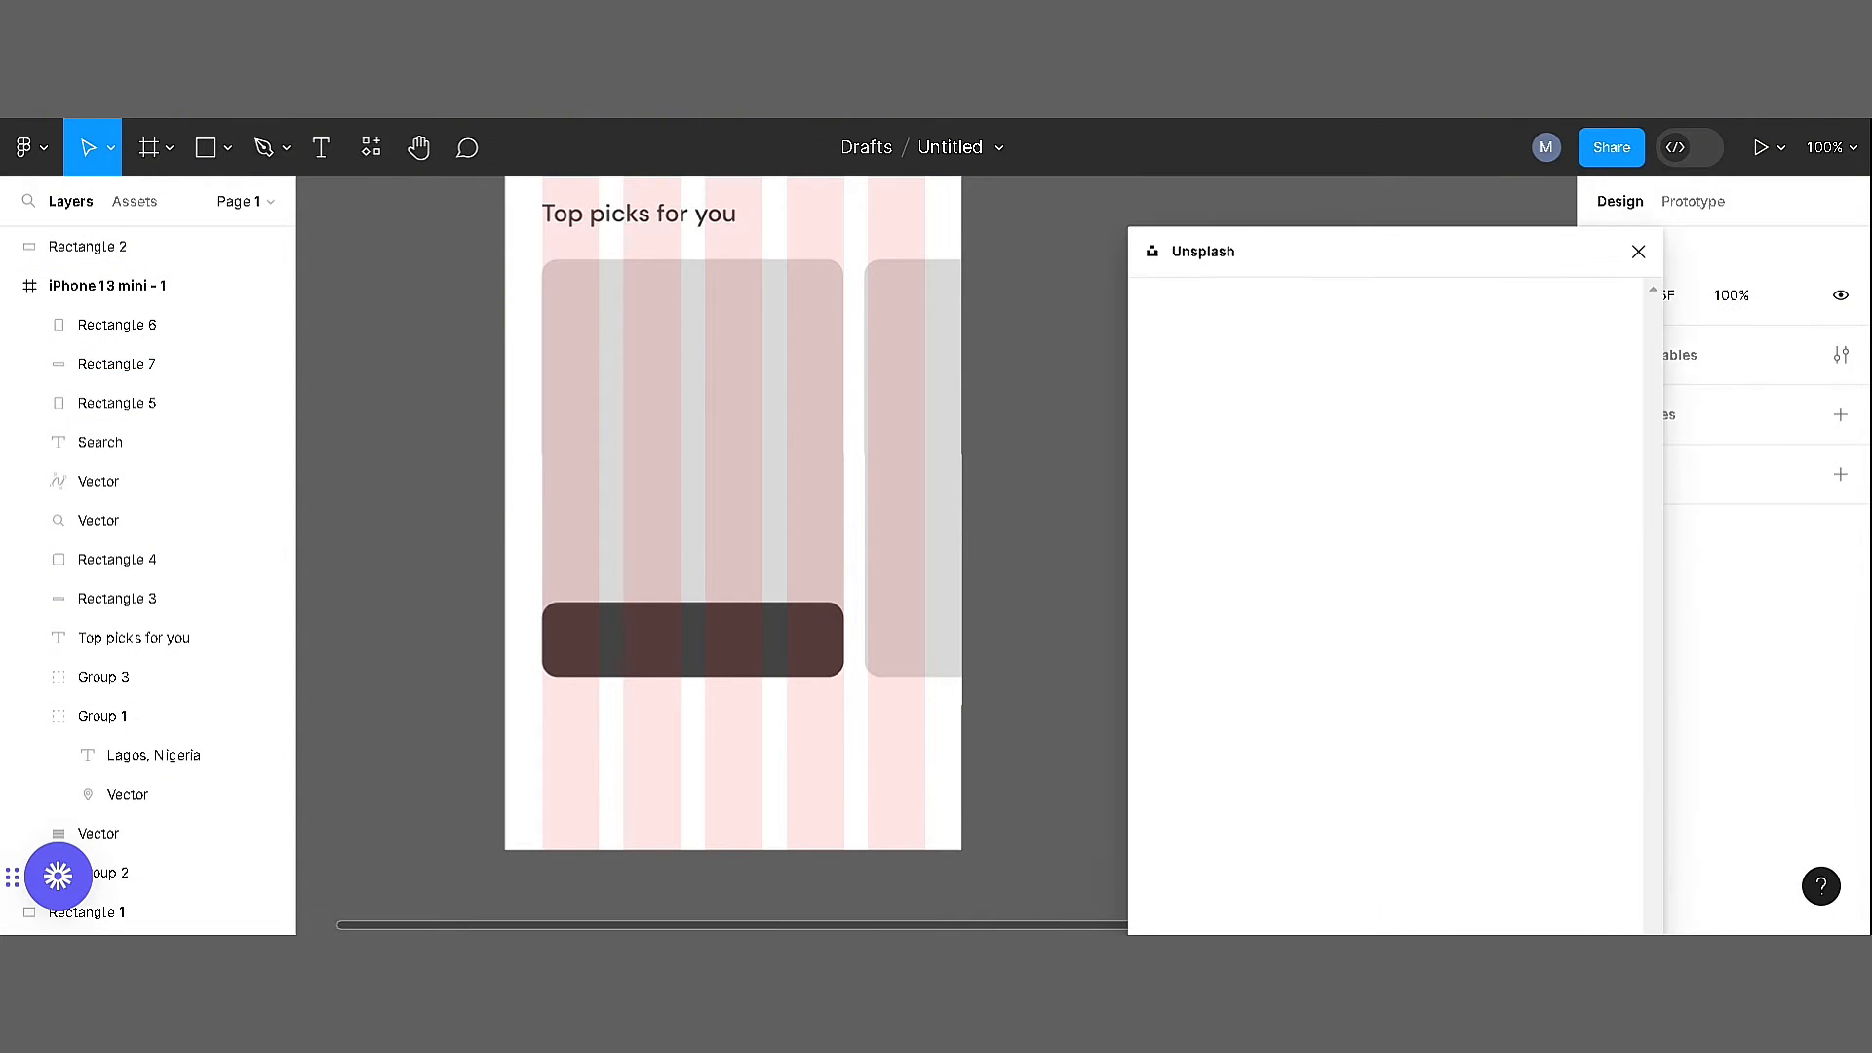
pyautogui.write('museum')
pyautogui.press('Return')
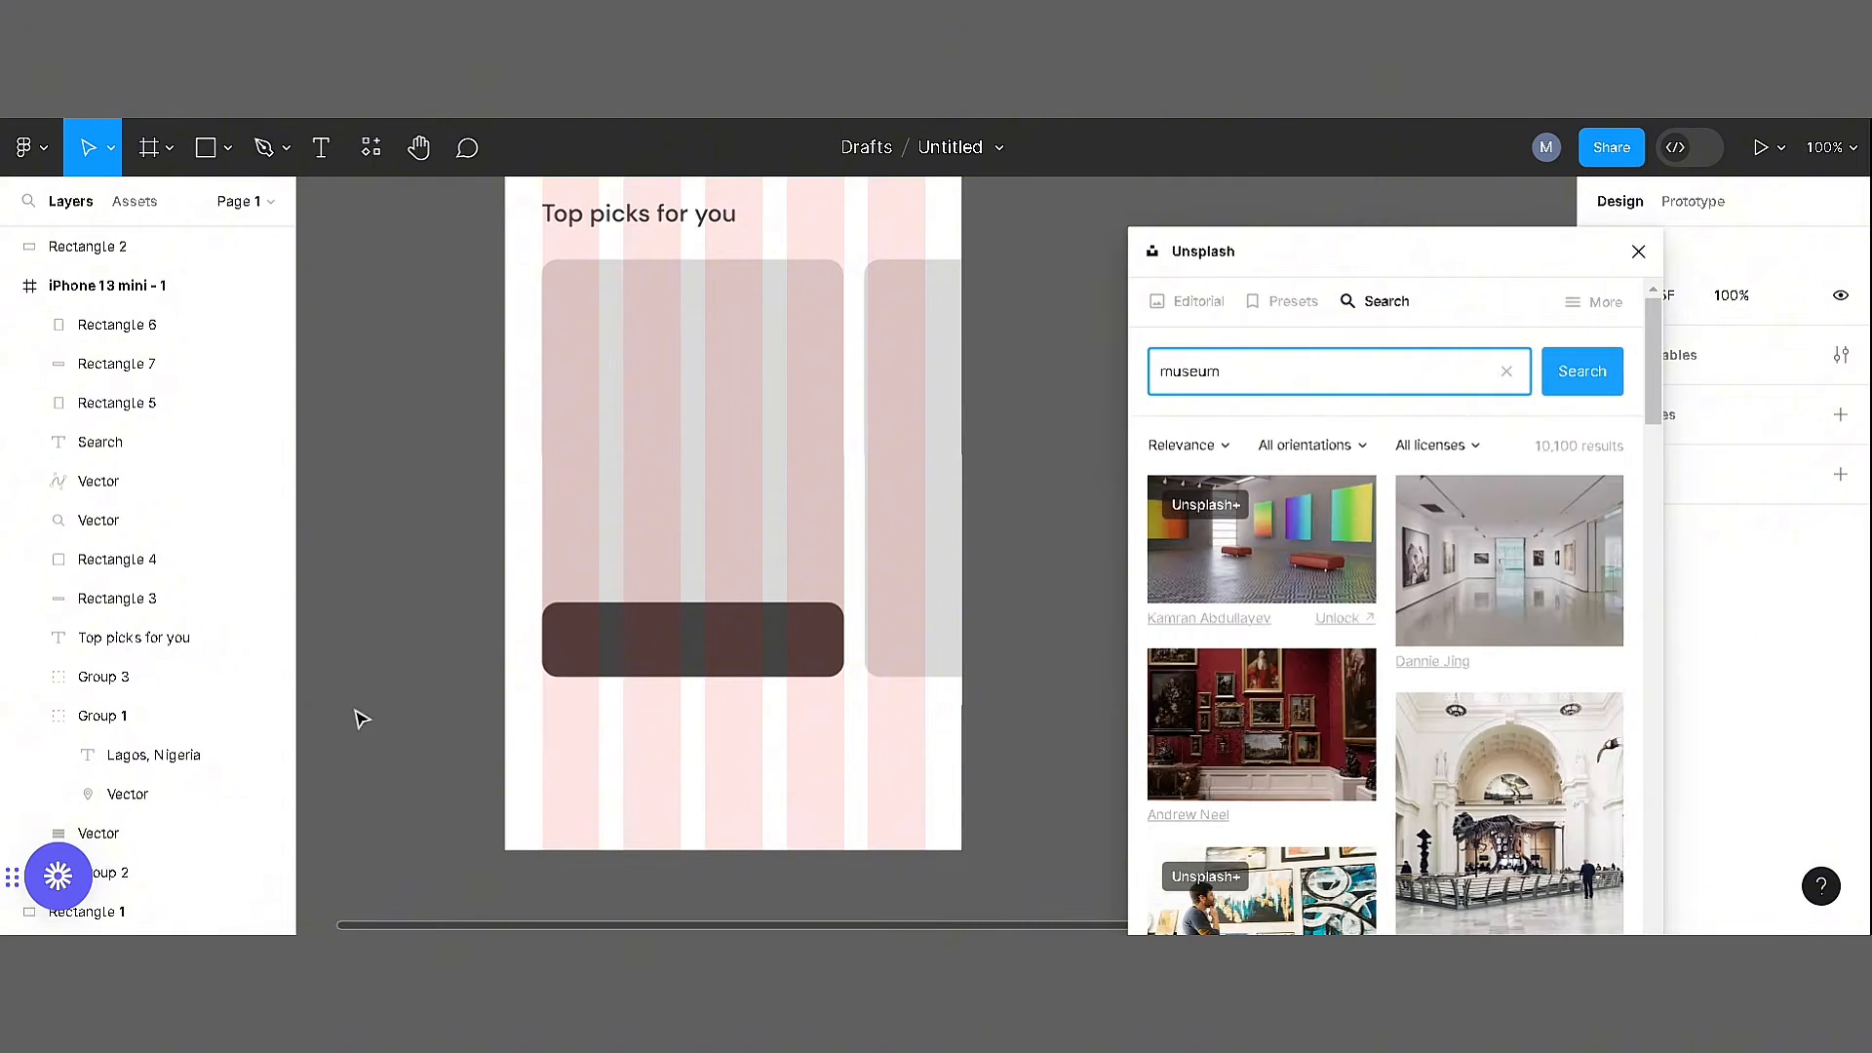
# Browse the museum photos and insert the image of the marble bust between two urns
pyautogui.scroll(-15, 1636, 746)
pyautogui.scroll(5, 1605, 821)
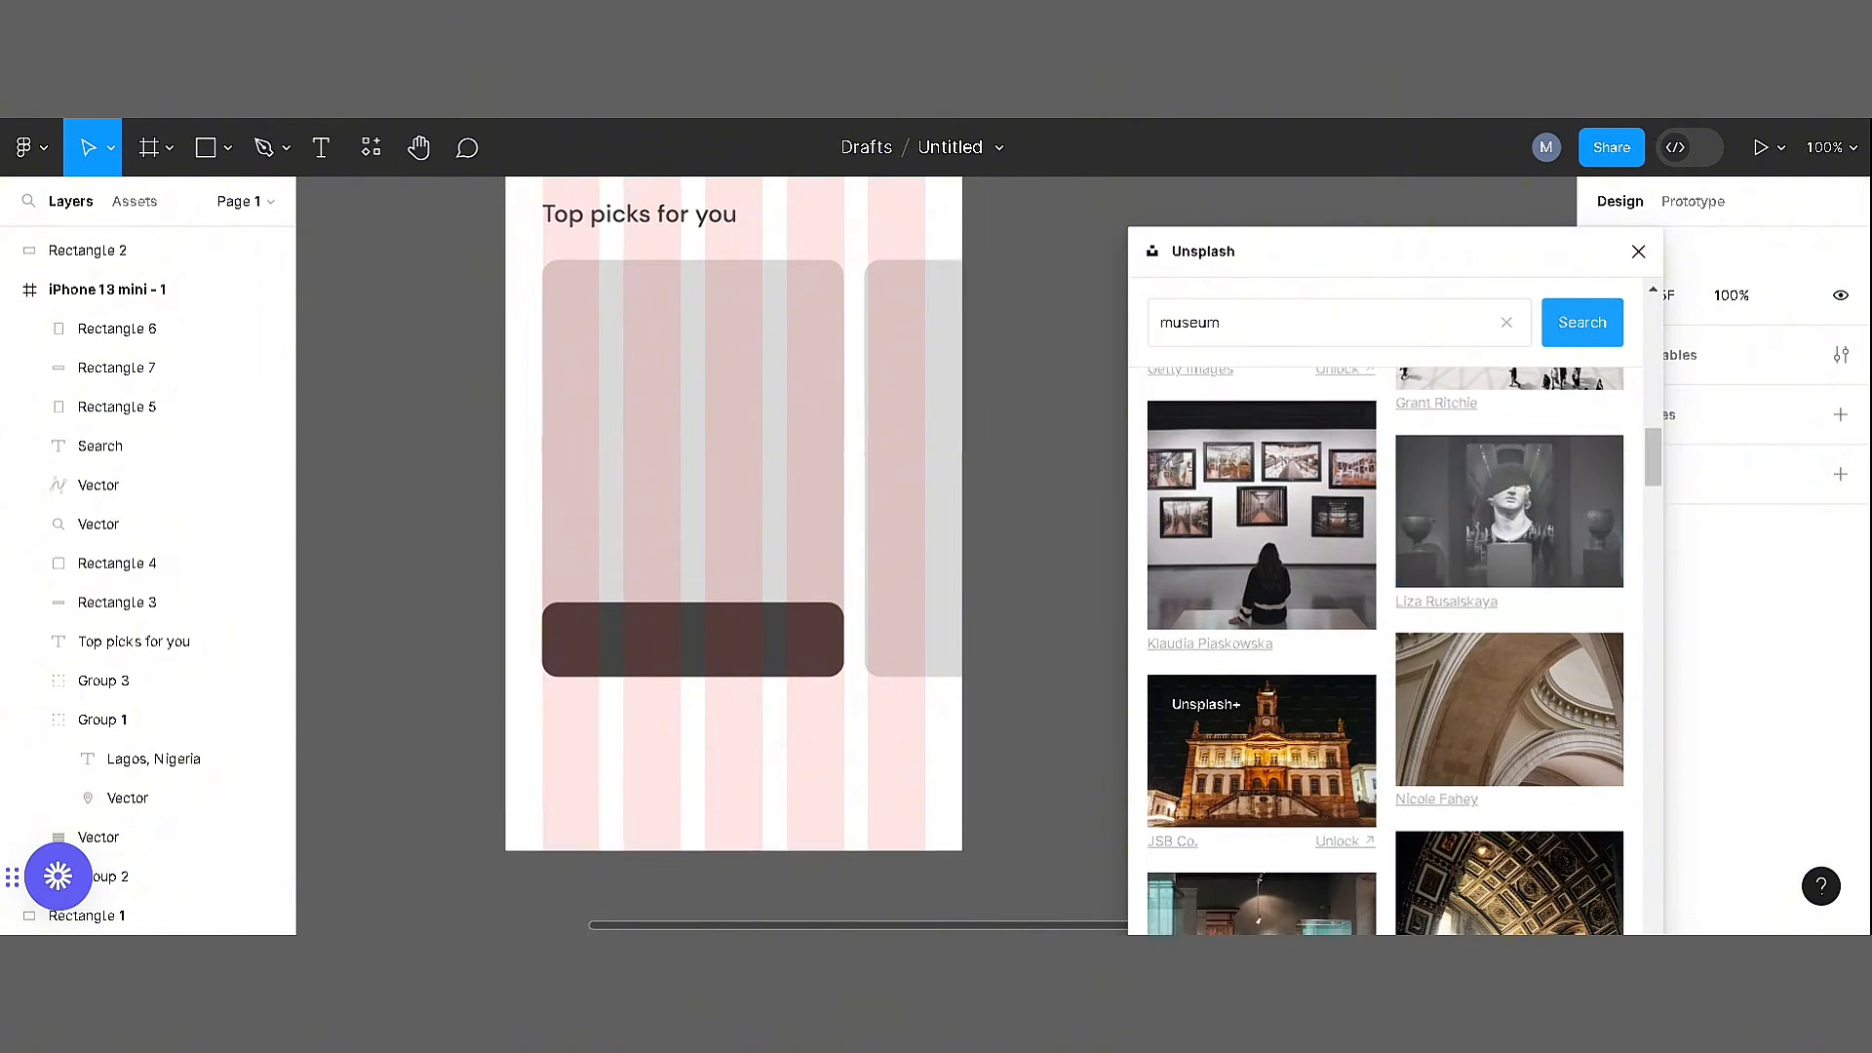
pyautogui.click(1501, 532)
pyautogui.moveTo(1020, 620); pyautogui.dragTo(1358, 618)
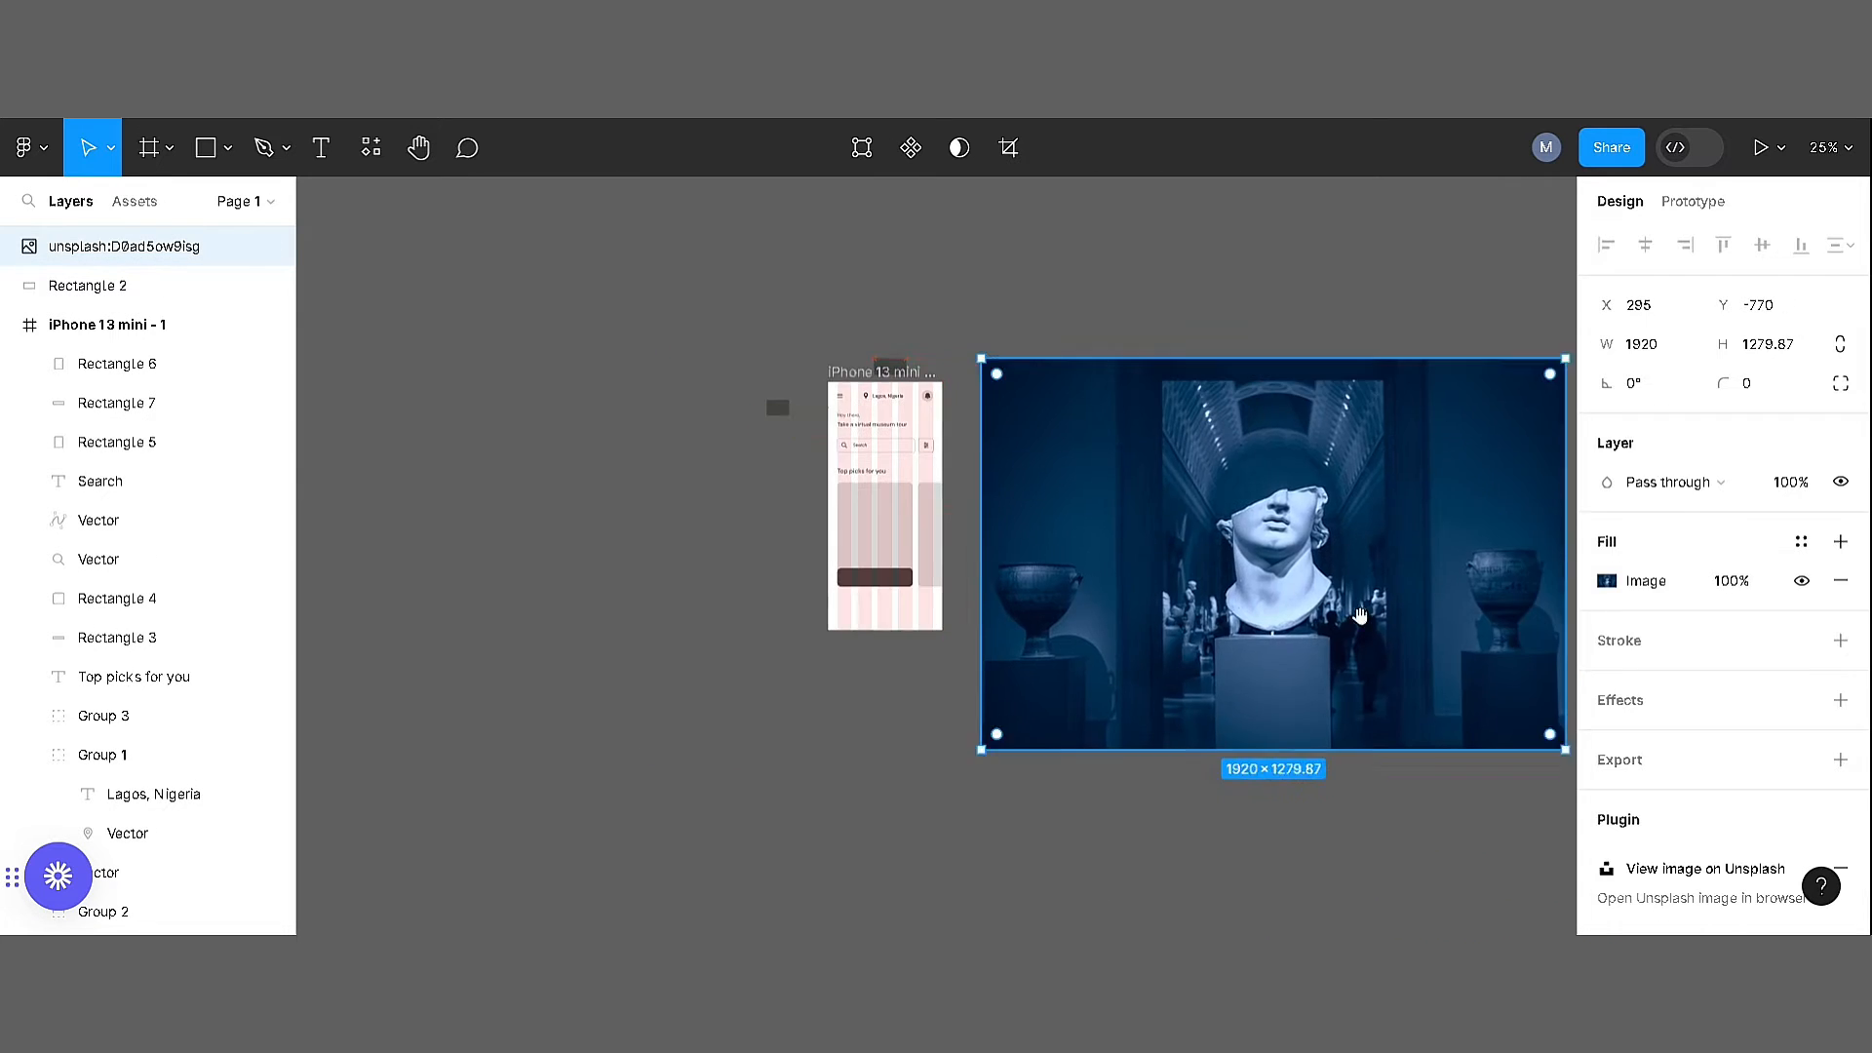
# Scale the bust photo down to about 245 × 163 and place it over the first card
pyautogui.moveTo(1424, 683); pyautogui.dragTo(1089, 629)
pyautogui.press('k')
pyautogui.moveTo(1230, 696); pyautogui.dragTo(724, 357)
pyautogui.moveTo(698, 410); pyautogui.dragTo(1143, 531)
pyautogui.moveTo(1131, 453); pyautogui.dragTo(989, 604)
pyautogui.hotkey('ctrl', '+')
pyautogui.hotkey('ctrl', '+')
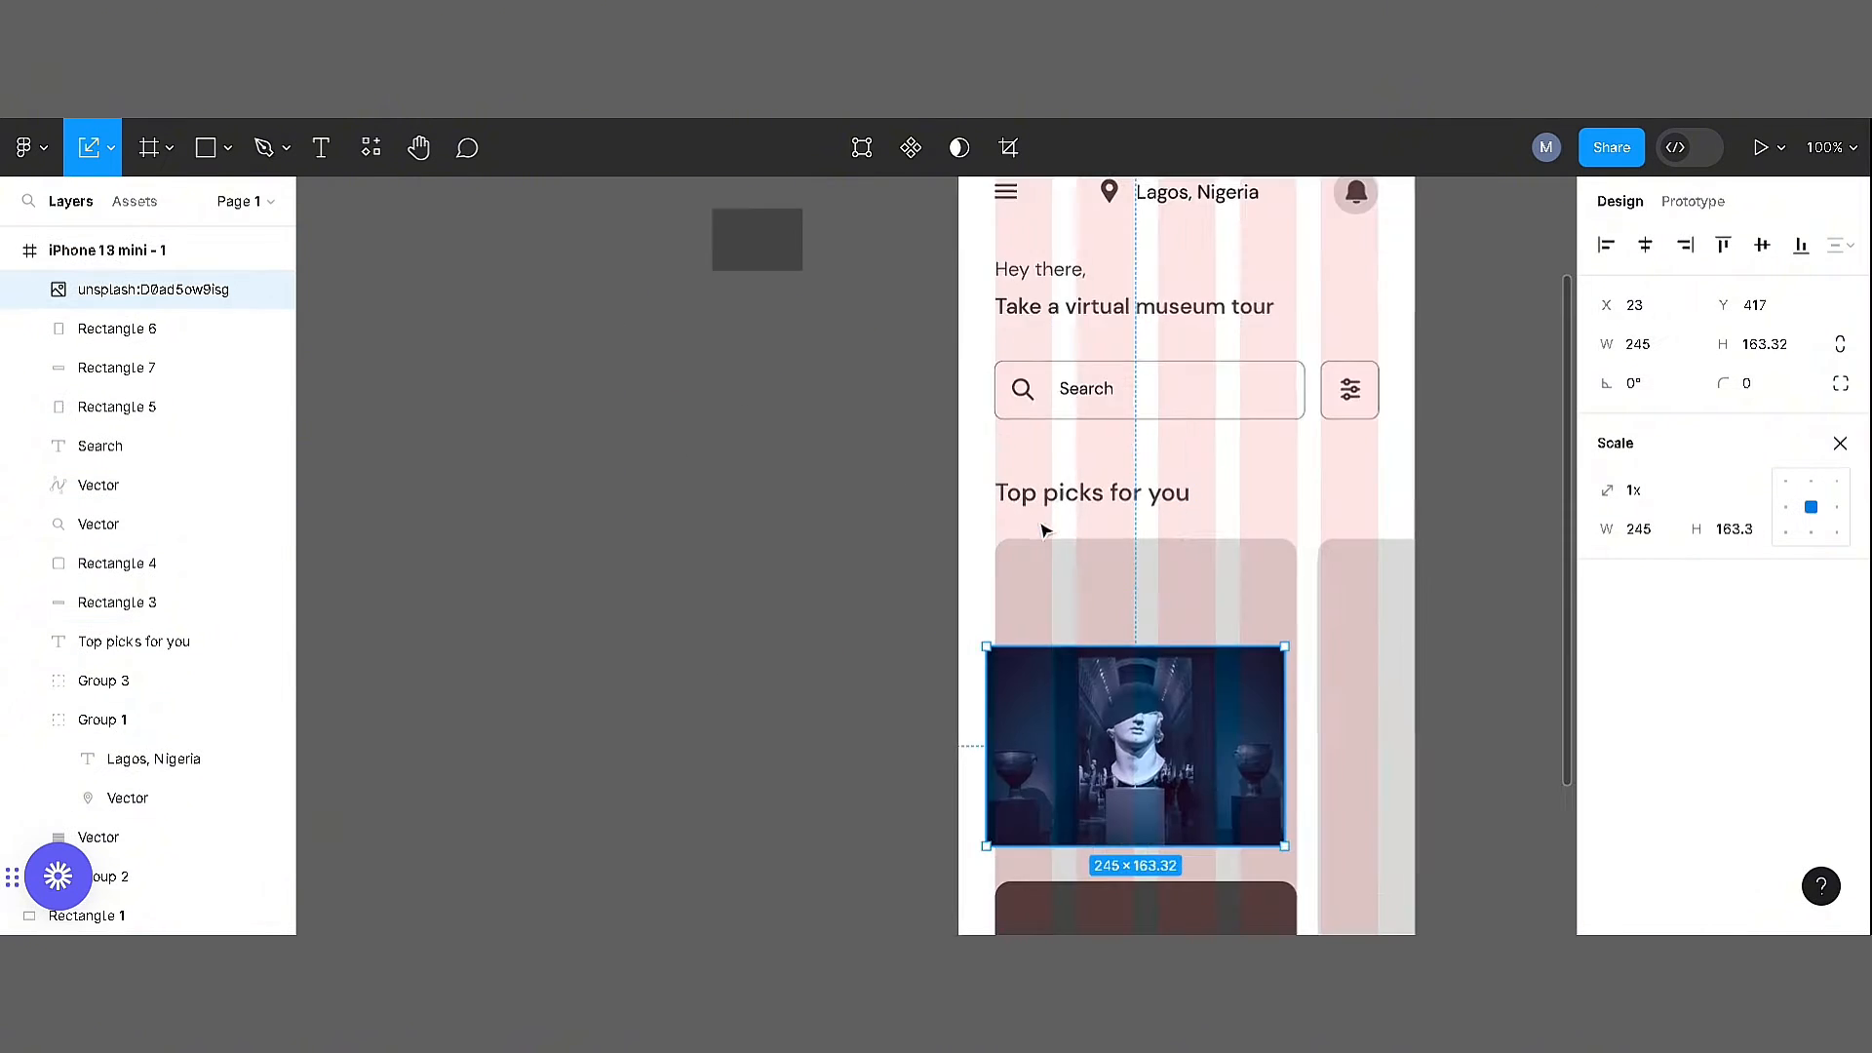
# Position the bust photo over the first card and enlarge it to cover the card
pyautogui.moveTo(1044, 531); pyautogui.dragTo(830, 339)
pyautogui.moveTo(933, 554); pyautogui.dragTo(929, 502)
pyautogui.moveTo(929, 601); pyautogui.dragTo(978, 778)
pyautogui.keyDown('shift'); pyautogui.click(936, 370); pyautogui.keyUp('shift')
# Mask the bust photo with the first card's rounded rectangle, keeping it behind the dark strip
pyautogui.click(933, 149)
pyautogui.rightClick(946, 575)
pyautogui.click(907, 440)
pyautogui.rightClick(898, 434)
pyautogui.click(961, 407)
pyautogui.click(1337, 635)
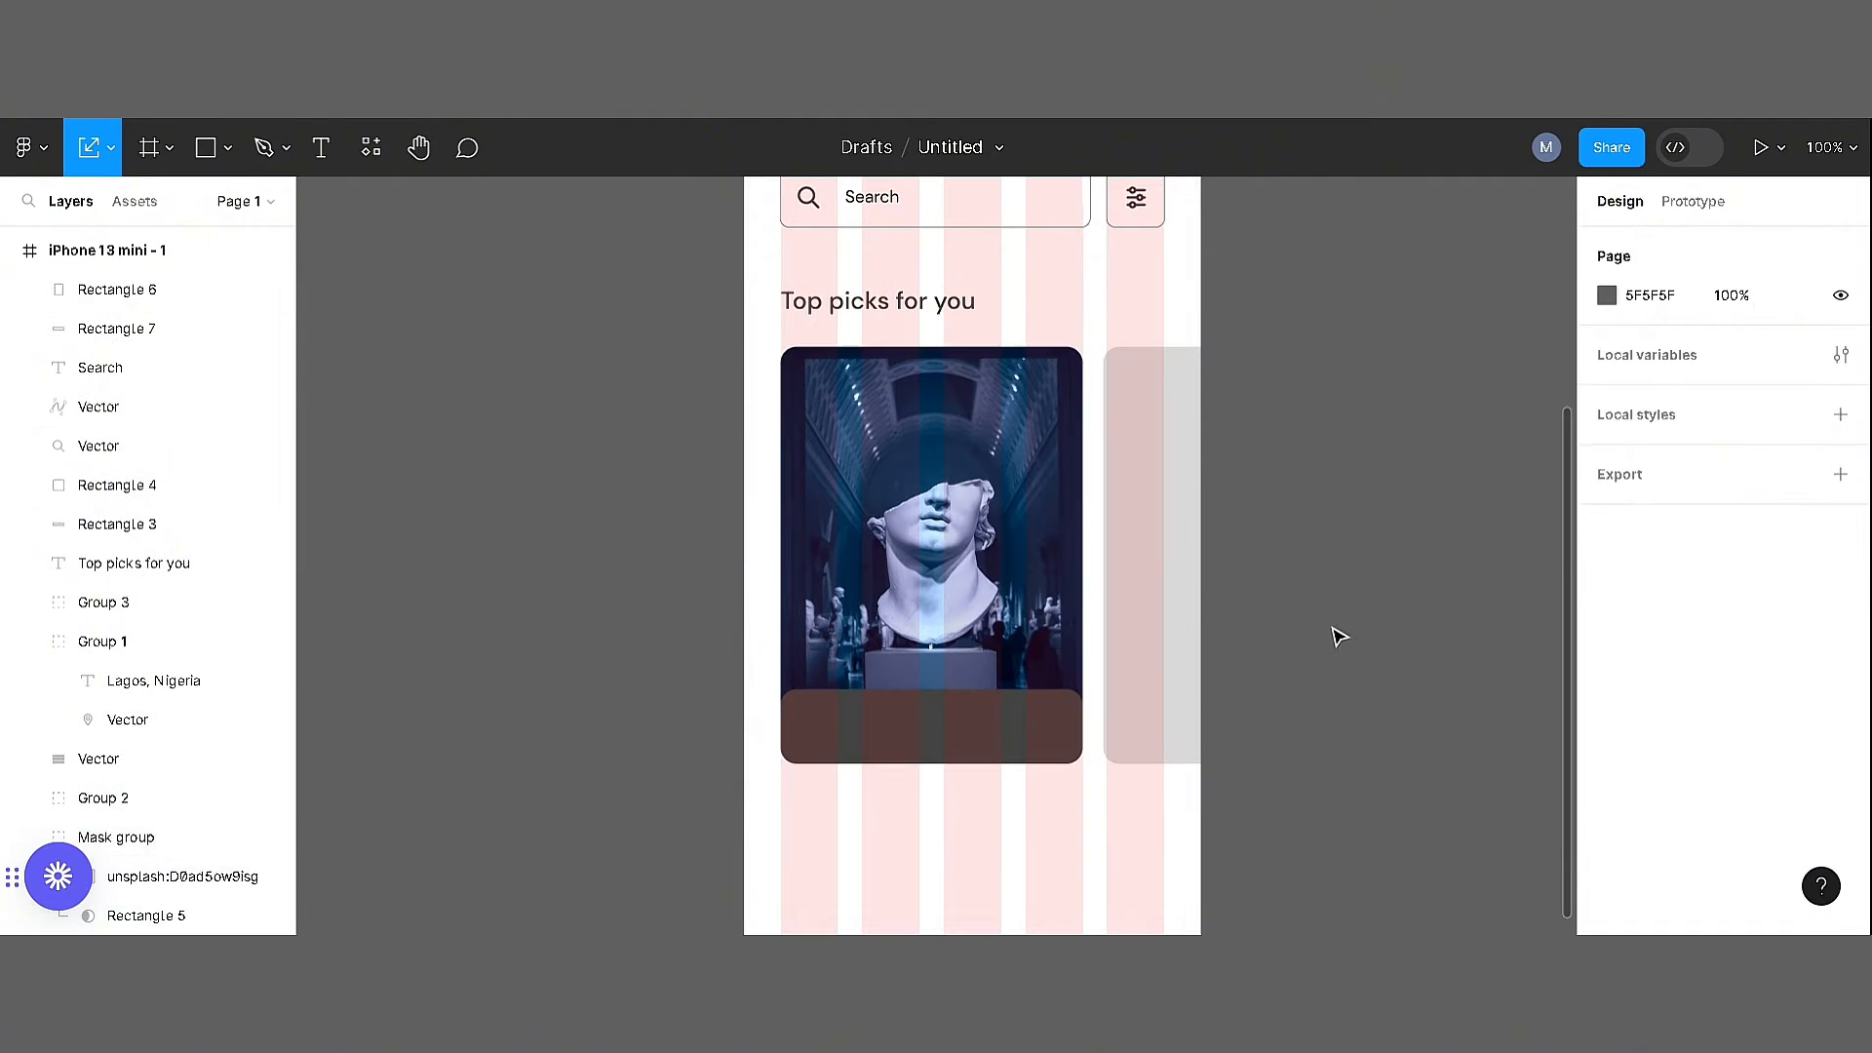
# Change the fill of the strip at the first card's bottom to white (FFFFFF)
pyautogui.click(1014, 605)
pyautogui.moveTo(1014, 605); pyautogui.dragTo(941, 703)
pyautogui.click(948, 840)
pyautogui.press('v')
pyautogui.click(1607, 739)
pyautogui.moveTo(1443, 292); pyautogui.dragTo(1358, 192)
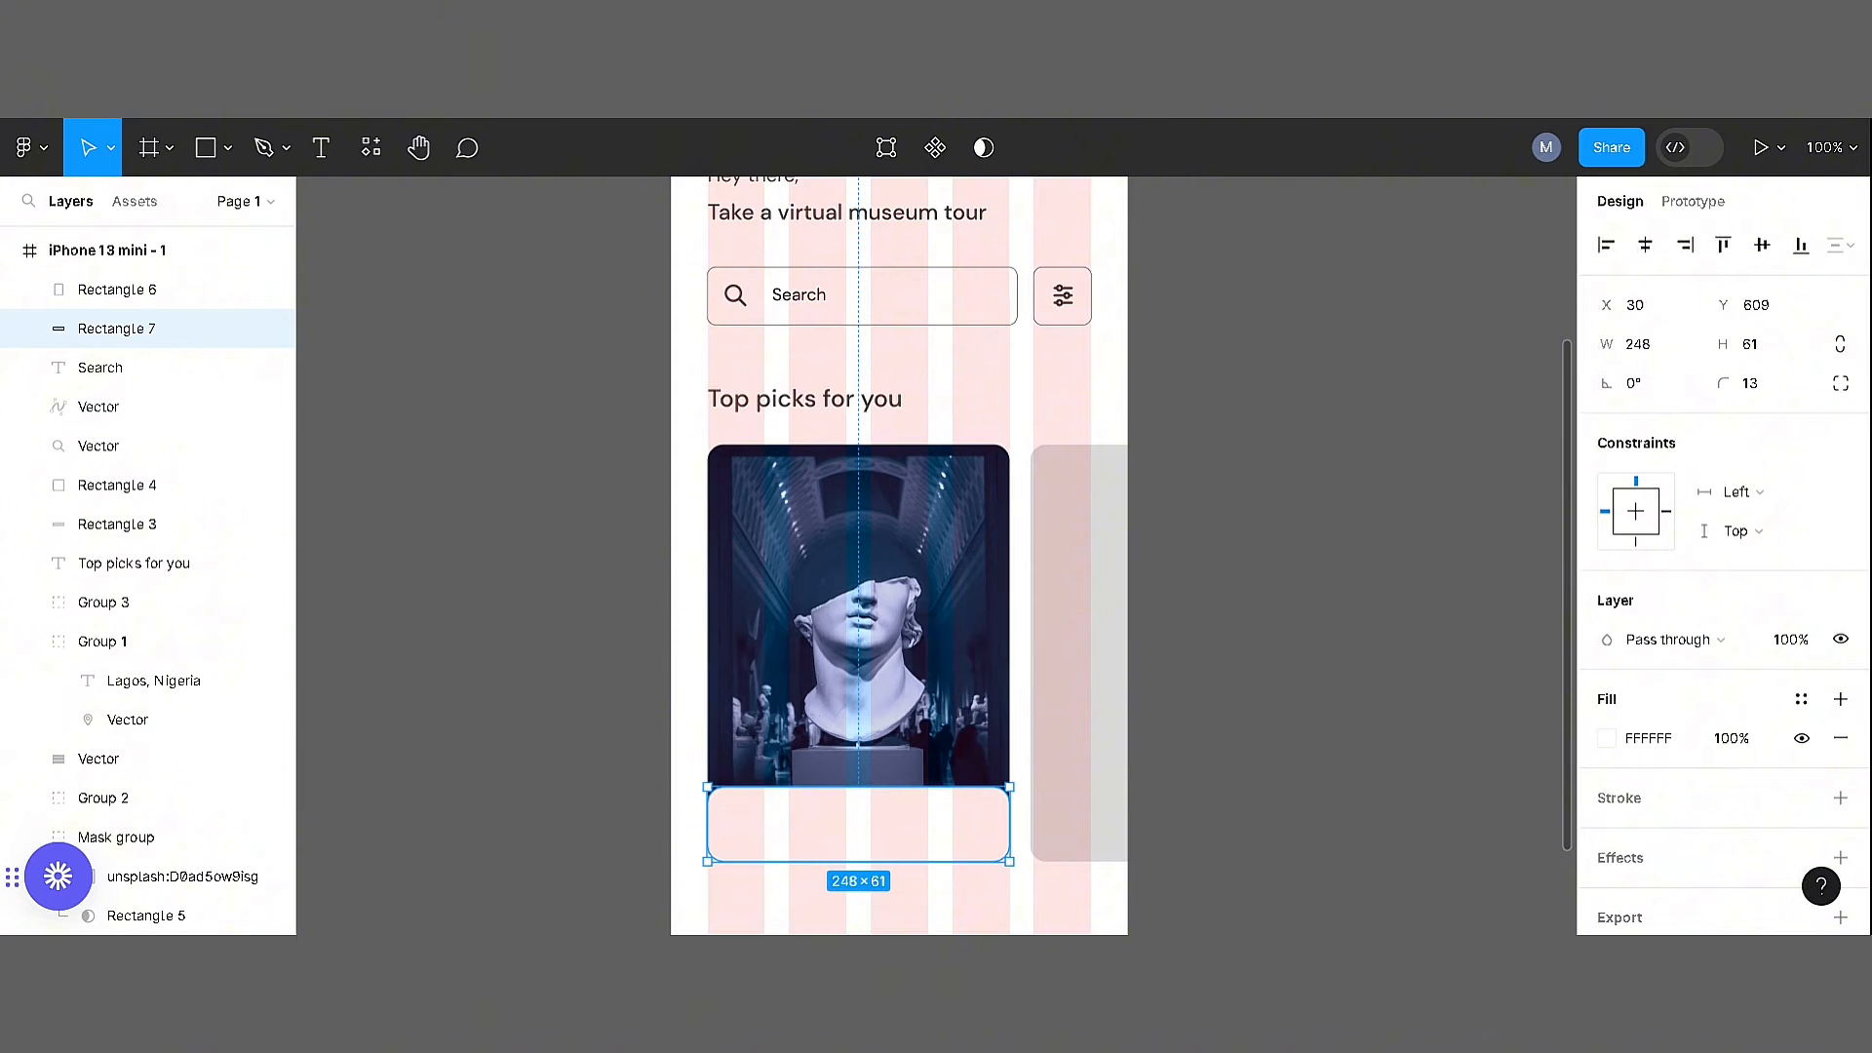
# Set the white strip's two top corner radii to 0, leaving the bottom corners rounded
pyautogui.click(1840, 383)
pyautogui.click(1350, 442)
pyautogui.write('0')
pyautogui.press('Tab')
pyautogui.write('0')
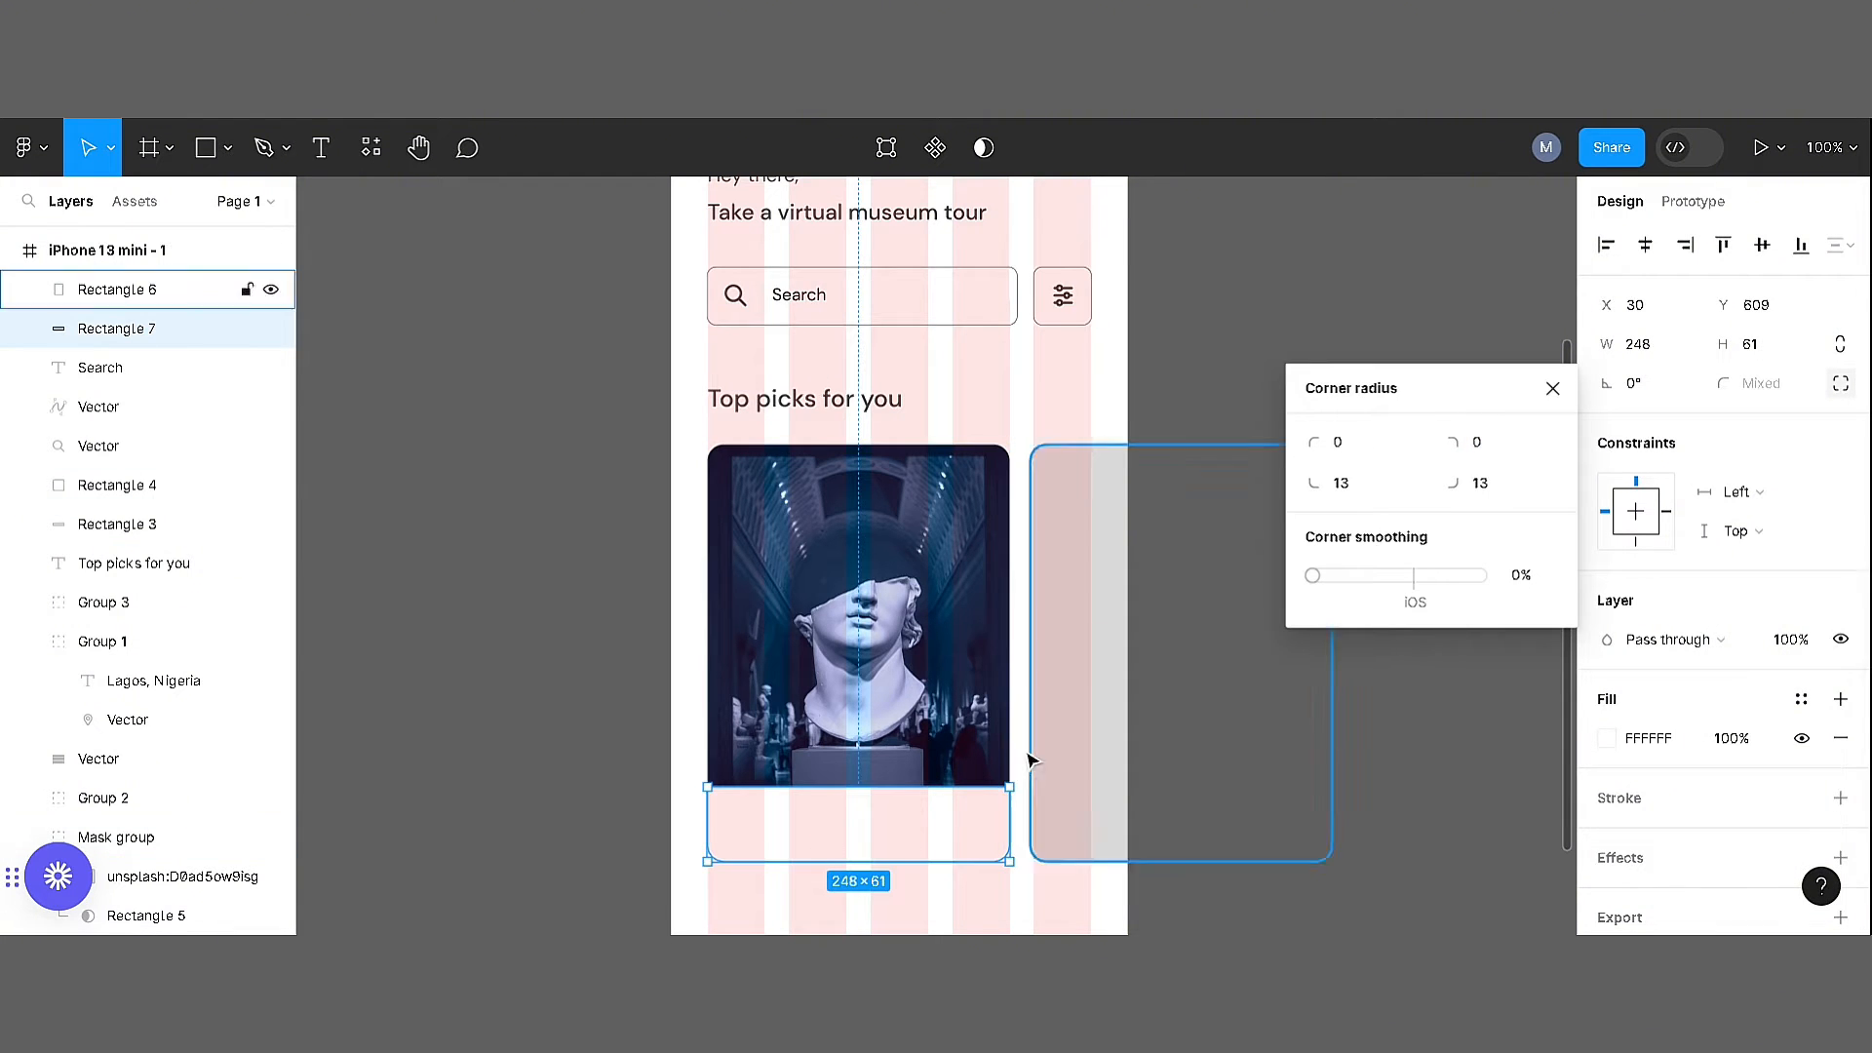
# Add a grey outside stroke of 0.5 around the white strip
pyautogui.click(1840, 797)
pyautogui.scroll(-1, 1670, 827)
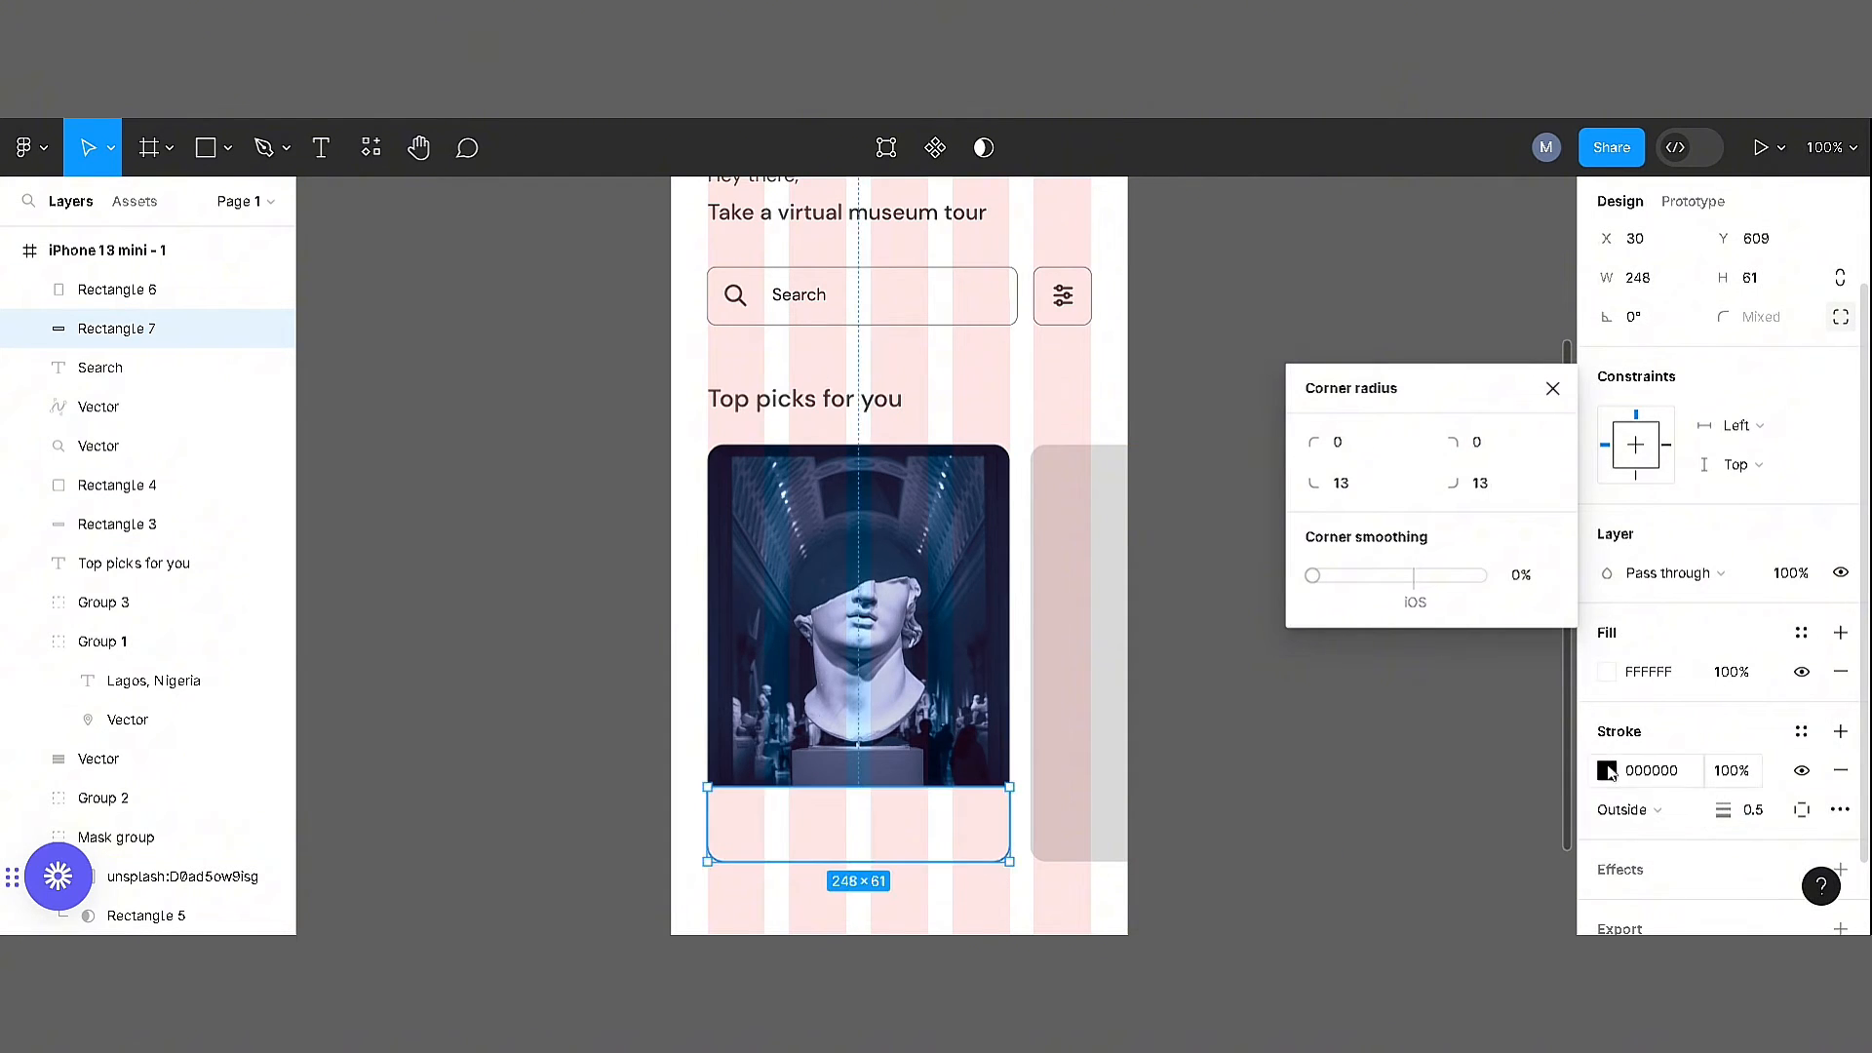
pyautogui.click(1607, 771)
pyautogui.click(1287, 595)
pyautogui.click(1223, 653)
pyautogui.moveTo(1223, 667); pyautogui.dragTo(1413, 950)
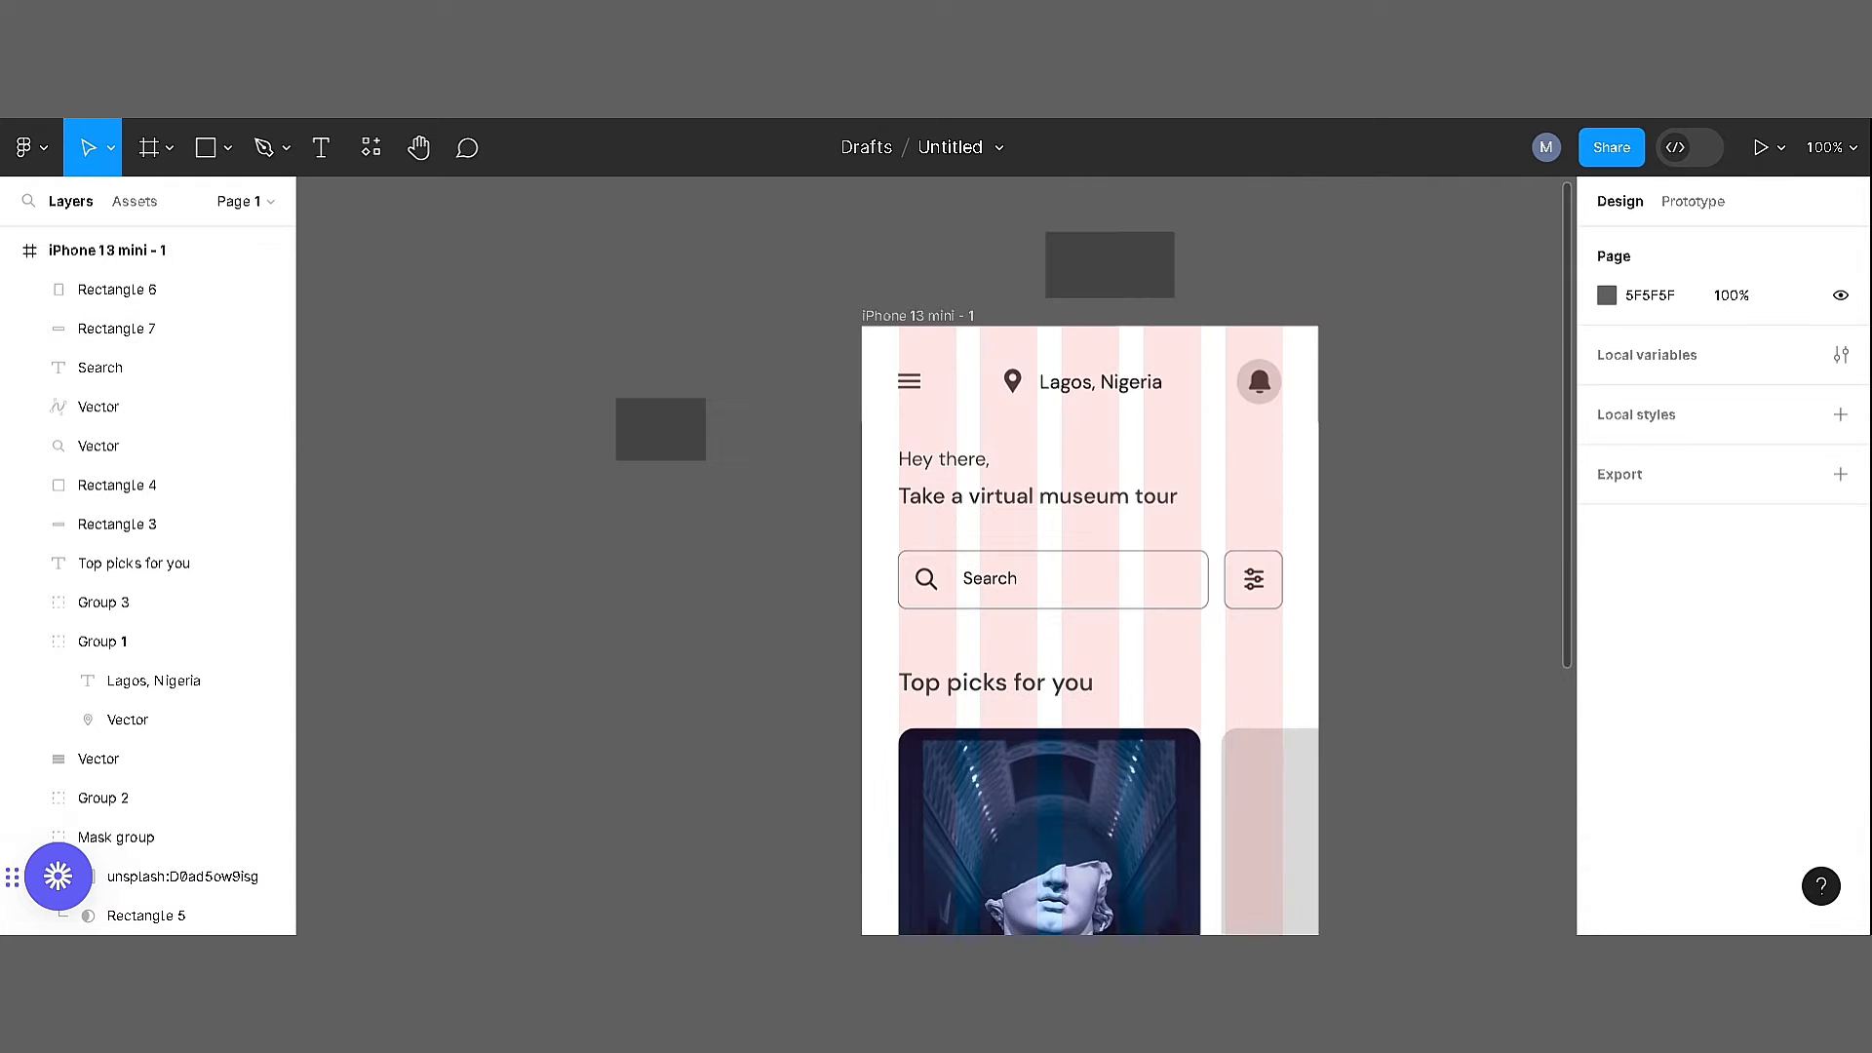
pyautogui.scroll(-5, 1089, 555)
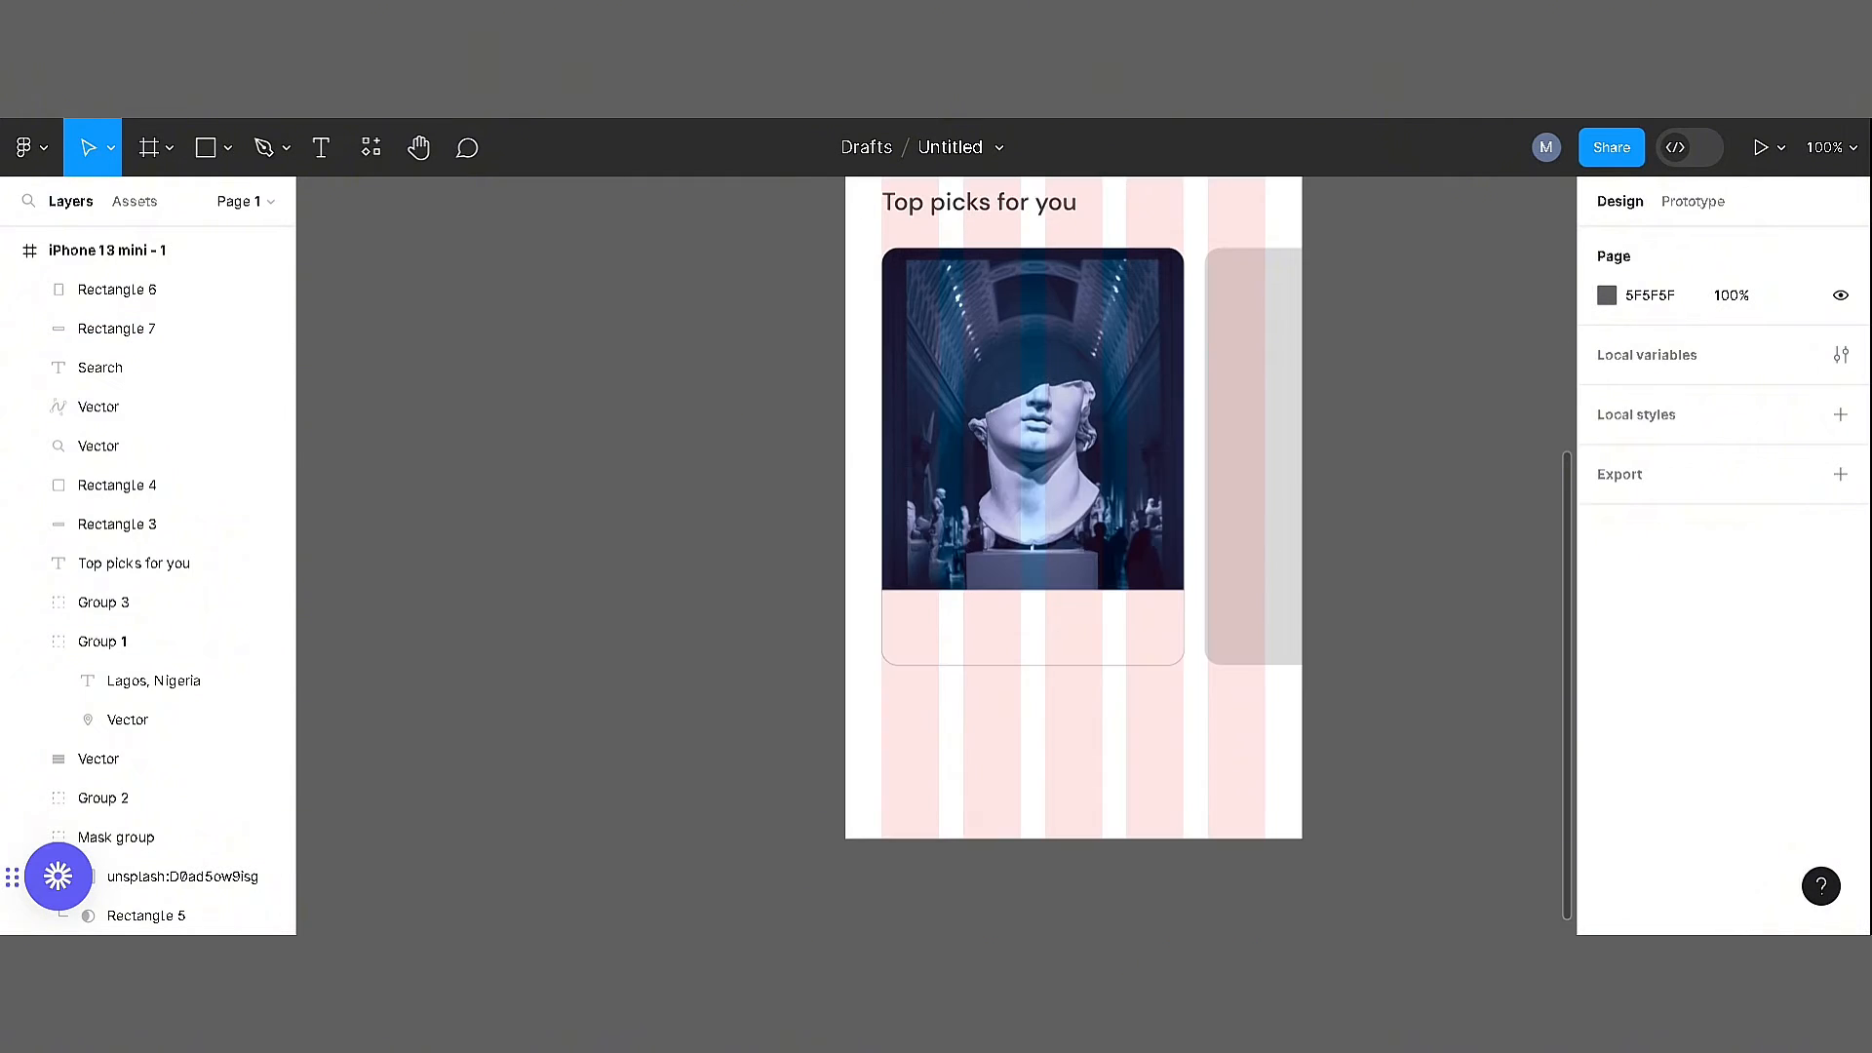
# Add the title text "National Museum" at font size 16 inside the first card's white strip
pyautogui.moveTo(1041, 748); pyautogui.dragTo(1030, 926)
pyautogui.click(962, 418)
pyautogui.moveTo(963, 418); pyautogui.dragTo(978, 834)
pyautogui.scroll(-3, 978, 683)
pyautogui.rightClick(980, 582)
pyautogui.click(1033, 408)
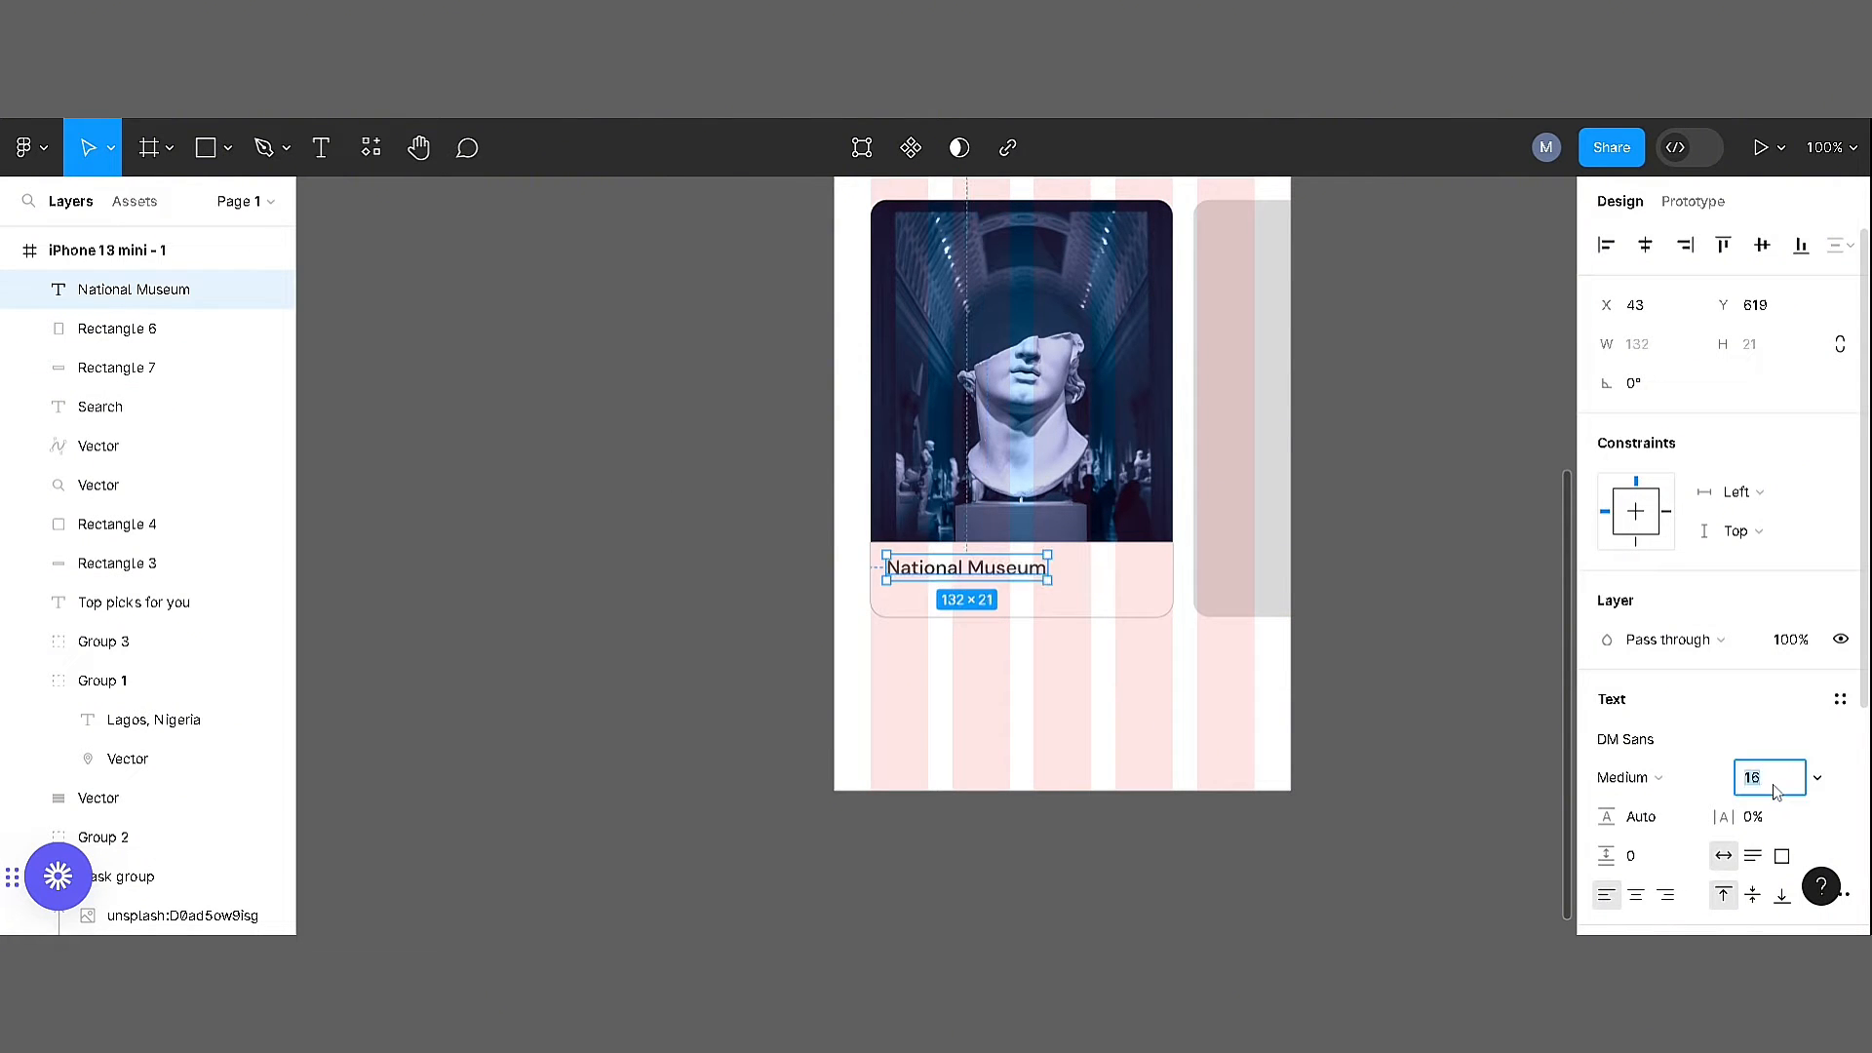
pyautogui.write('16')
pyautogui.press('Return')
# Place a copy of the header's "Lagos, Nigeria" pin group under the card title and scale it to about 91.3 × 15
pyautogui.hotkey('ctrl', '+')
pyautogui.click(978, 714)
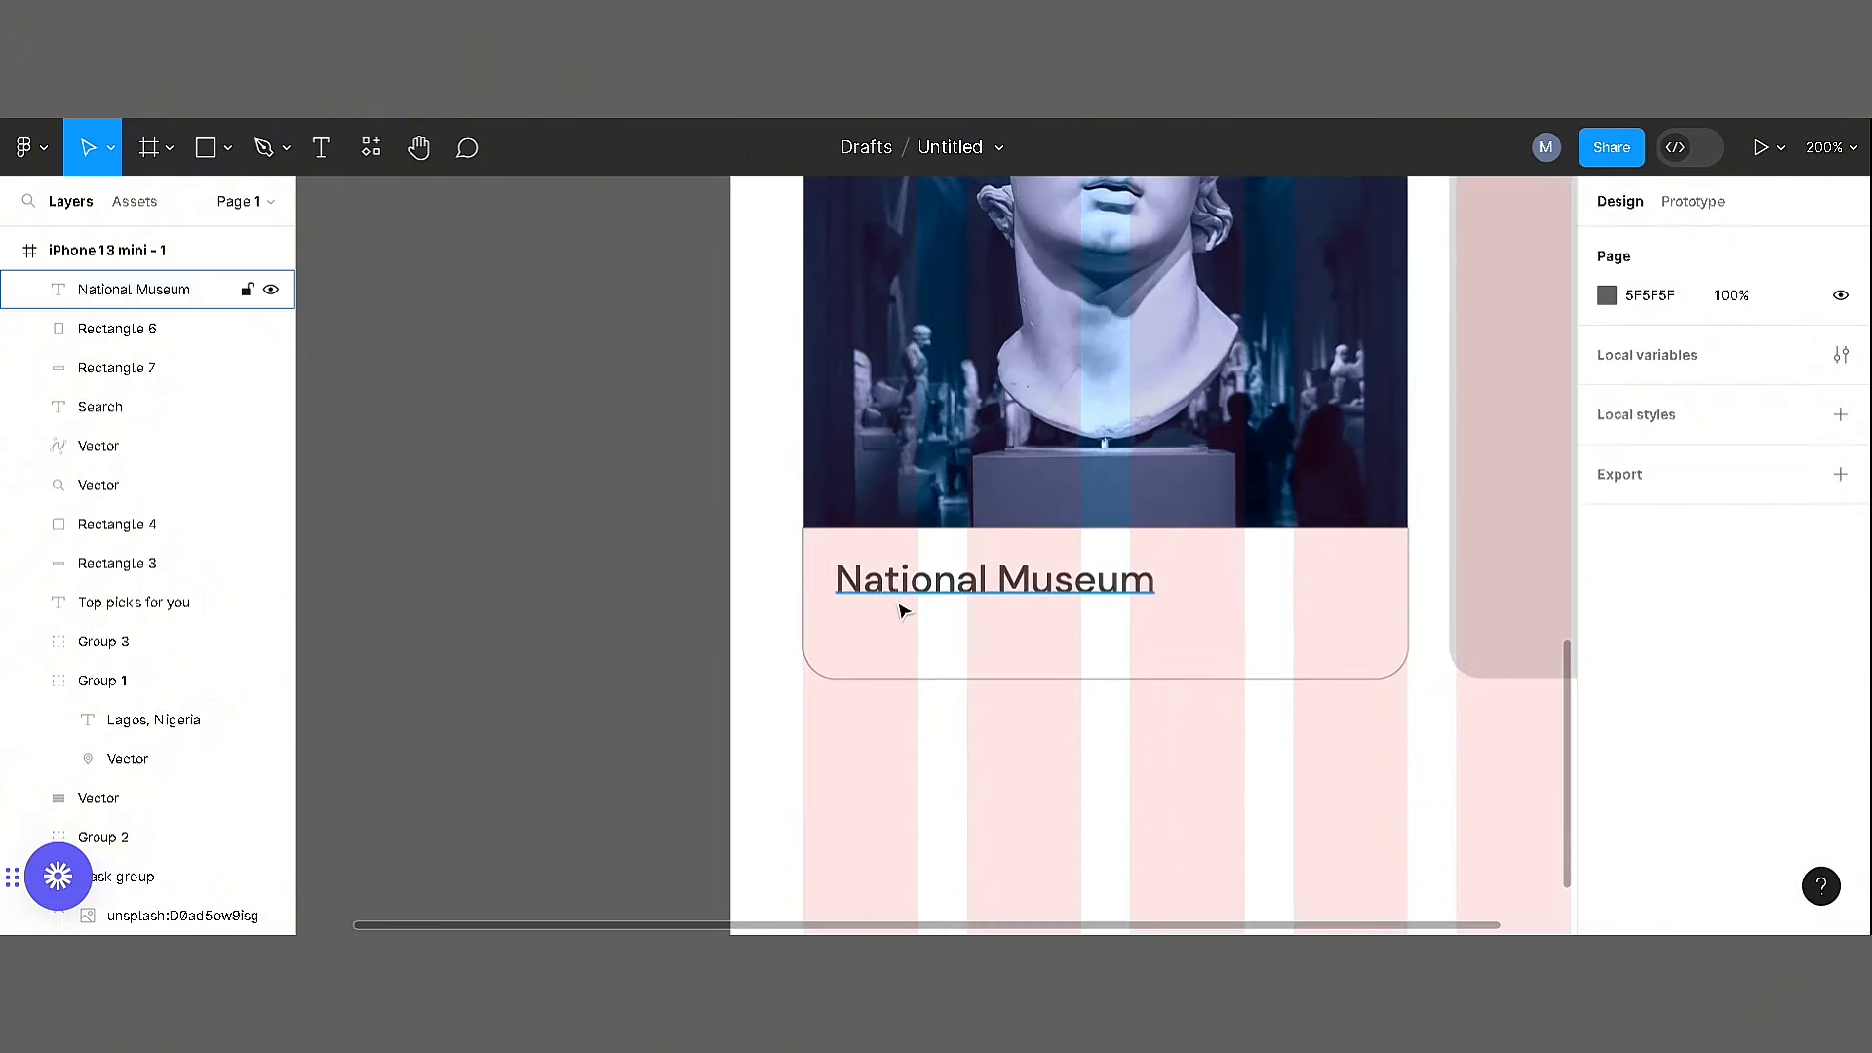
pyautogui.moveTo(898, 600); pyautogui.dragTo(910, 610)
pyautogui.moveTo(1044, 492); pyautogui.dragTo(1032, 877)
pyautogui.moveTo(1009, 254); pyautogui.dragTo(981, 480)
pyautogui.moveTo(1150, 192); pyautogui.dragTo(986, 594)
pyautogui.rightClick(1227, 563)
pyautogui.click(1040, 573)
pyautogui.rightClick(973, 552)
pyautogui.click(1071, 373)
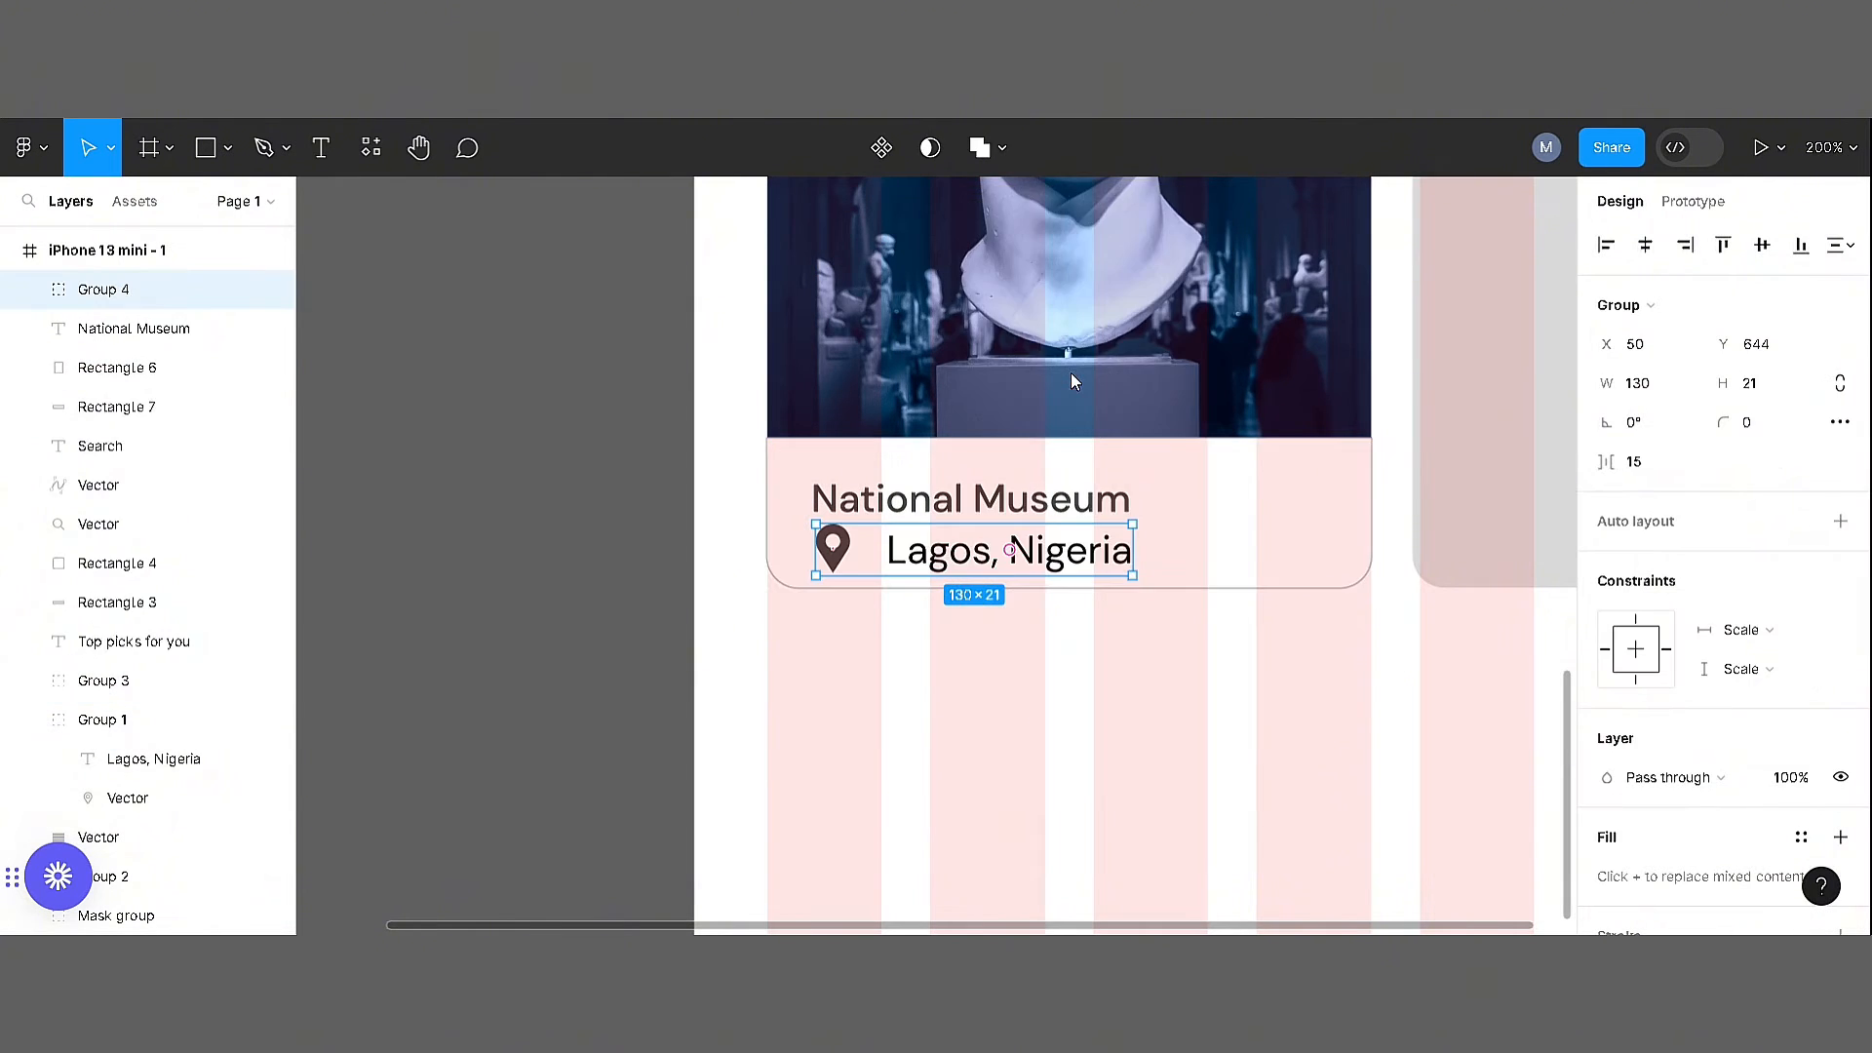
pyautogui.press('k')
pyautogui.moveTo(1132, 576); pyautogui.dragTo(1104, 573)
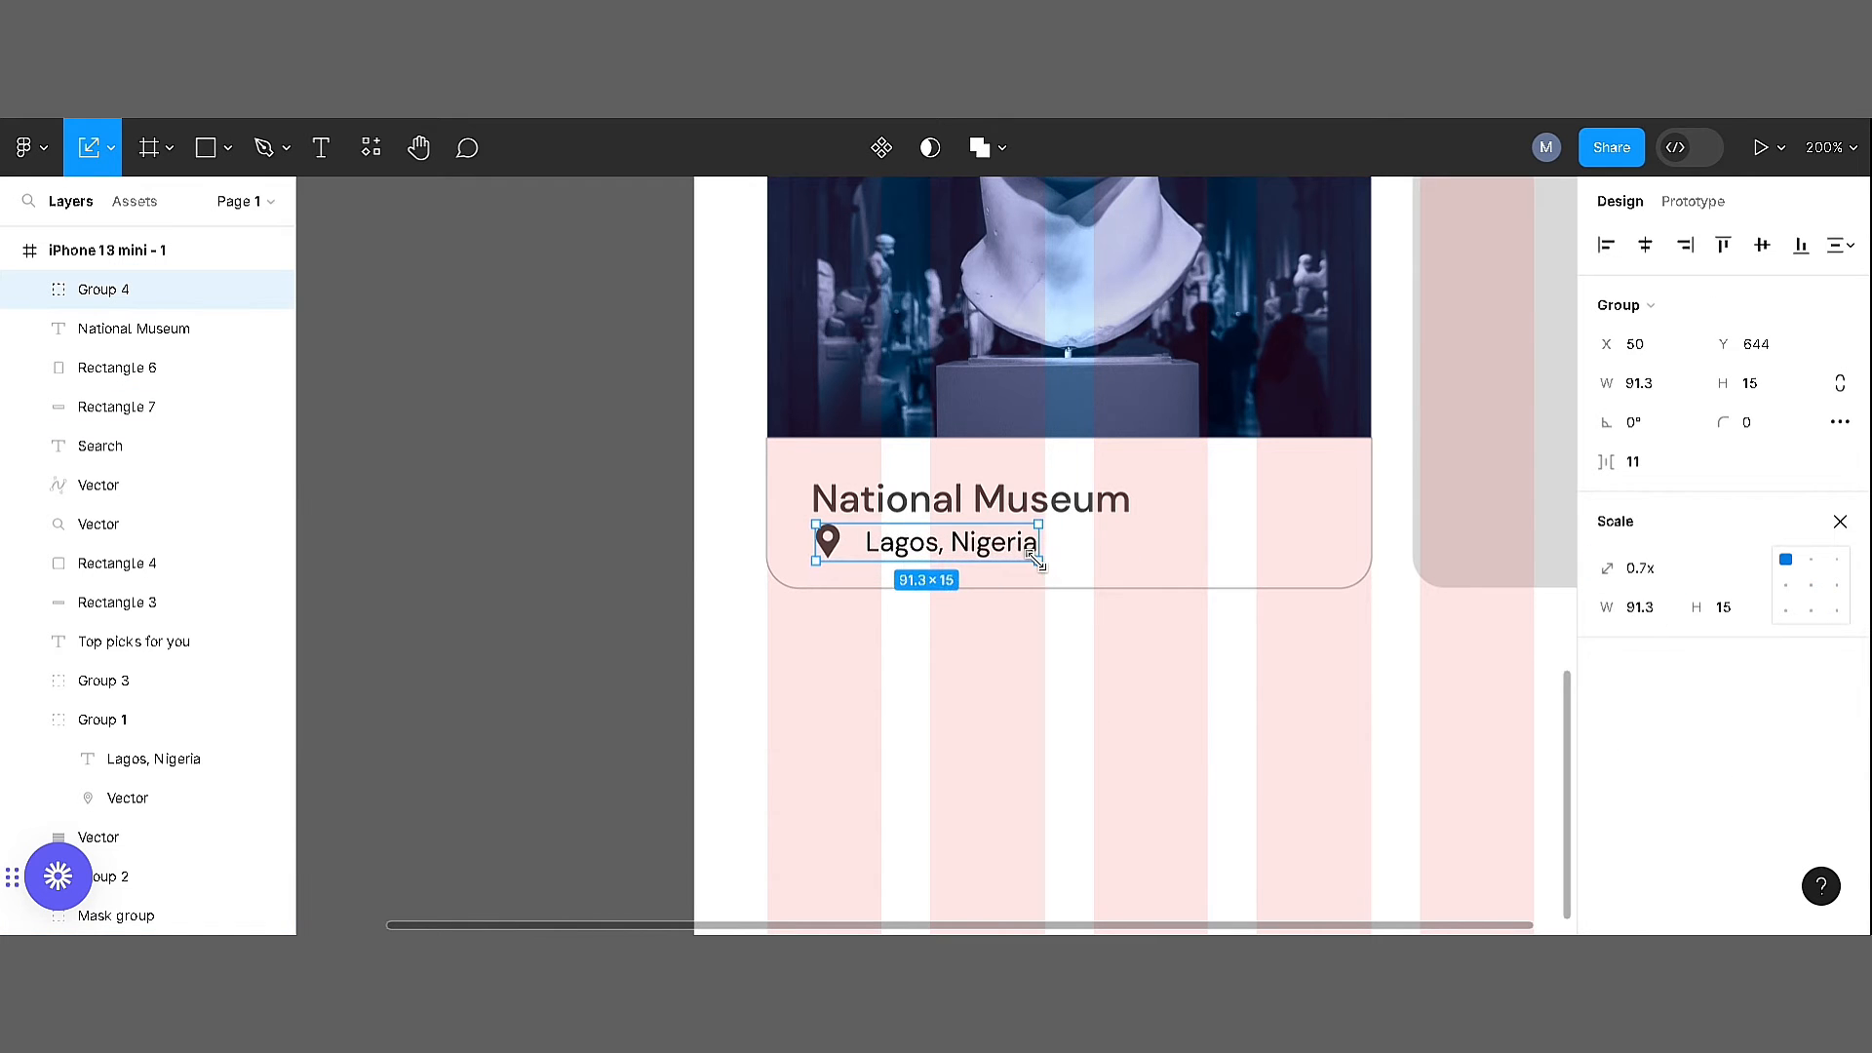
# Raise the white strip's upper edge slightly and align the "National Museum" title above the location line
pyautogui.click(1180, 522)
pyautogui.moveTo(1225, 437)
pyautogui.mouseDown()
pyautogui.moveTo(1225, 417)
pyautogui.moveTo(1189, 425)
pyautogui.mouseUp()
pyautogui.hotkey('ctrl', 'z')
pyautogui.press('v')
pyautogui.moveTo(1132, 506); pyautogui.dragTo(1132, 495)
pyautogui.hotkey('ctrl', 'z')
pyautogui.moveTo(930, 504); pyautogui.dragTo(935, 487)
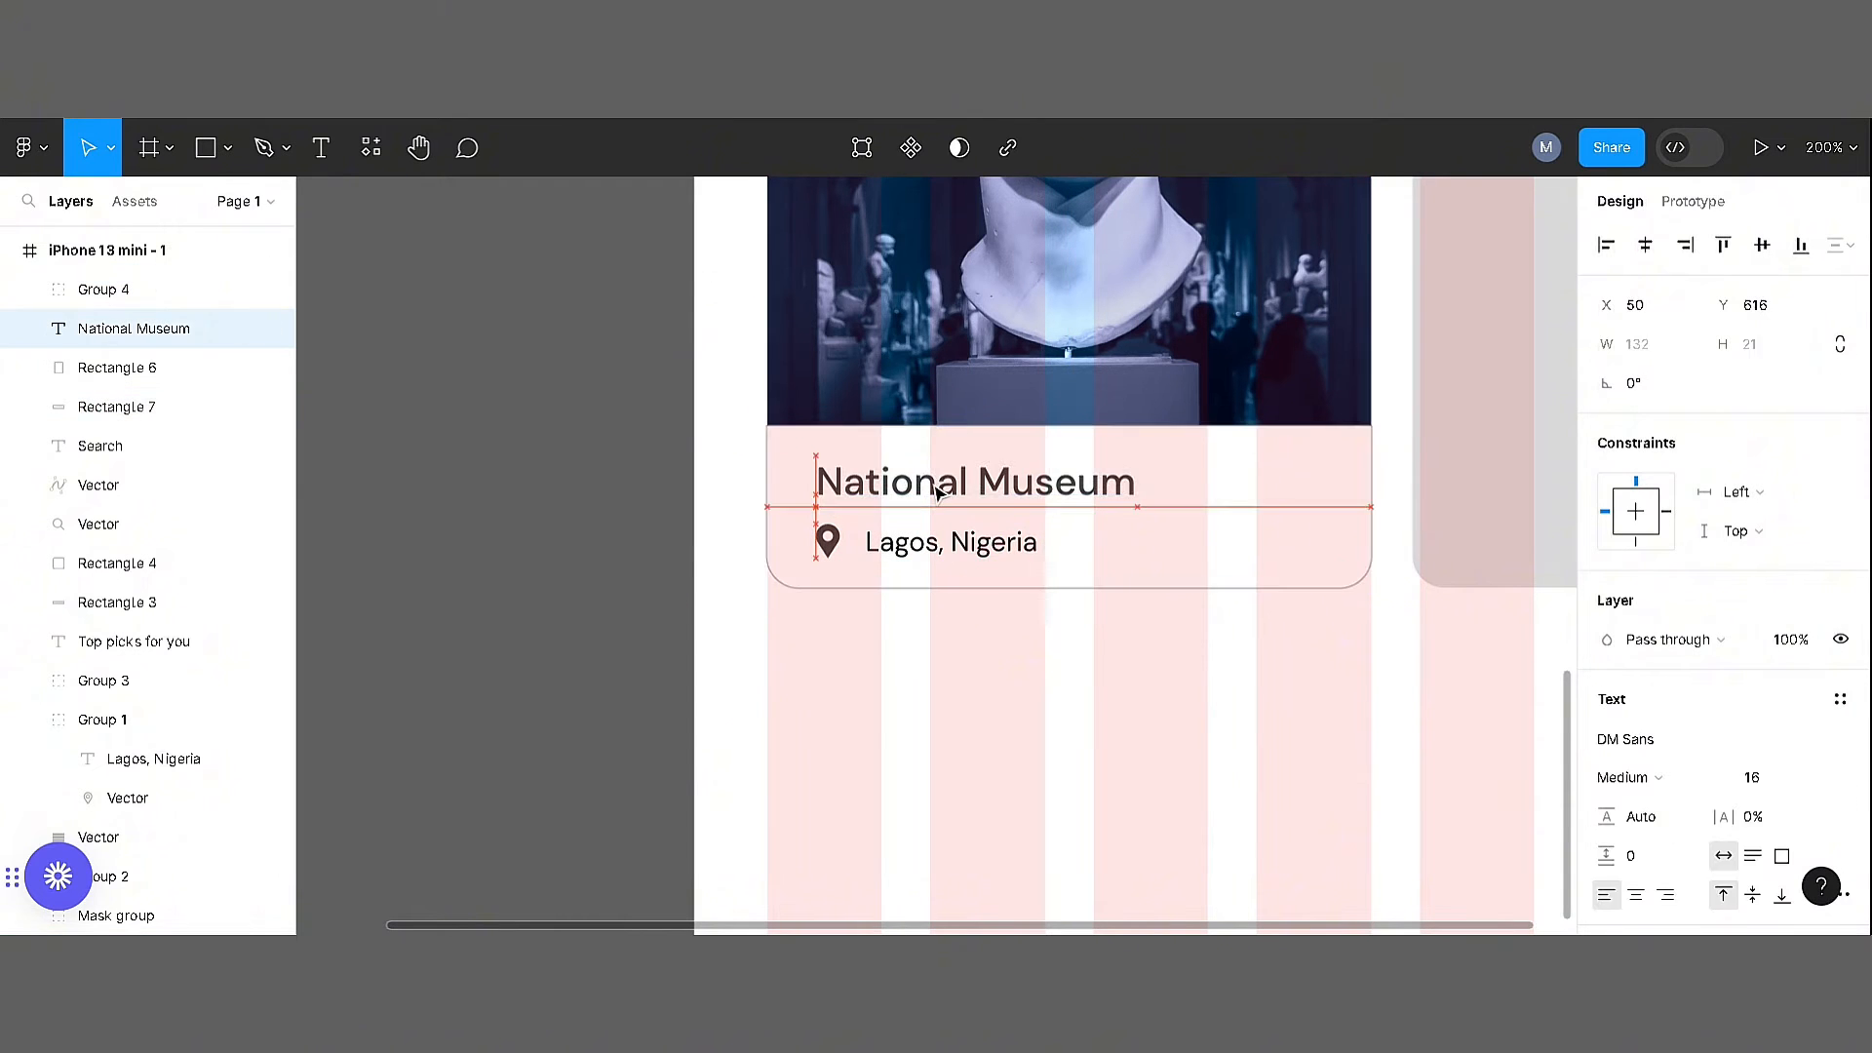
# Nudge the first card's title and location line slightly left together
pyautogui.keyDown('shift'); pyautogui.click(955, 539); pyautogui.keyUp('shift')
pyautogui.click(980, 648)
pyautogui.click(968, 535)
pyautogui.keyDown('shift'); pyautogui.click(970, 487); pyautogui.keyUp('shift')
pyautogui.click(984, 670)
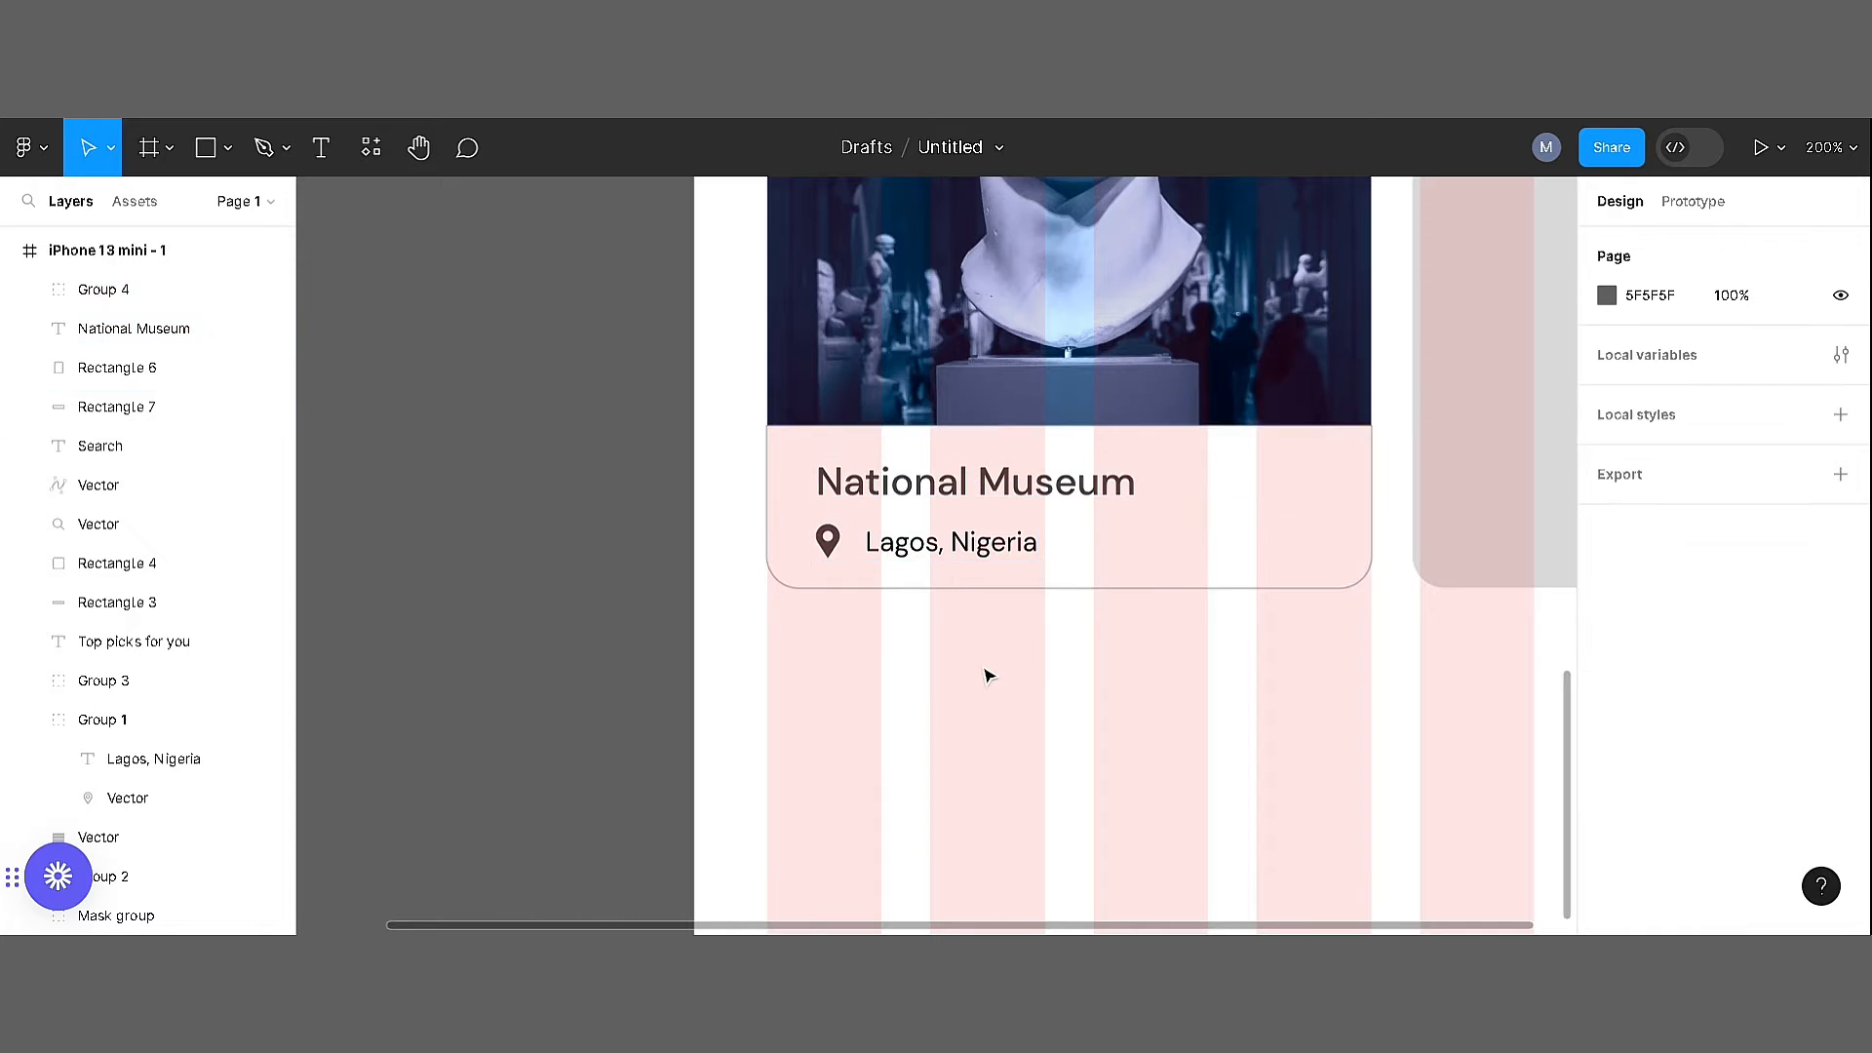
pyautogui.hotkey('shift', '0')
pyautogui.moveTo(1029, 561); pyautogui.dragTo(906, 762)
pyautogui.click(828, 748)
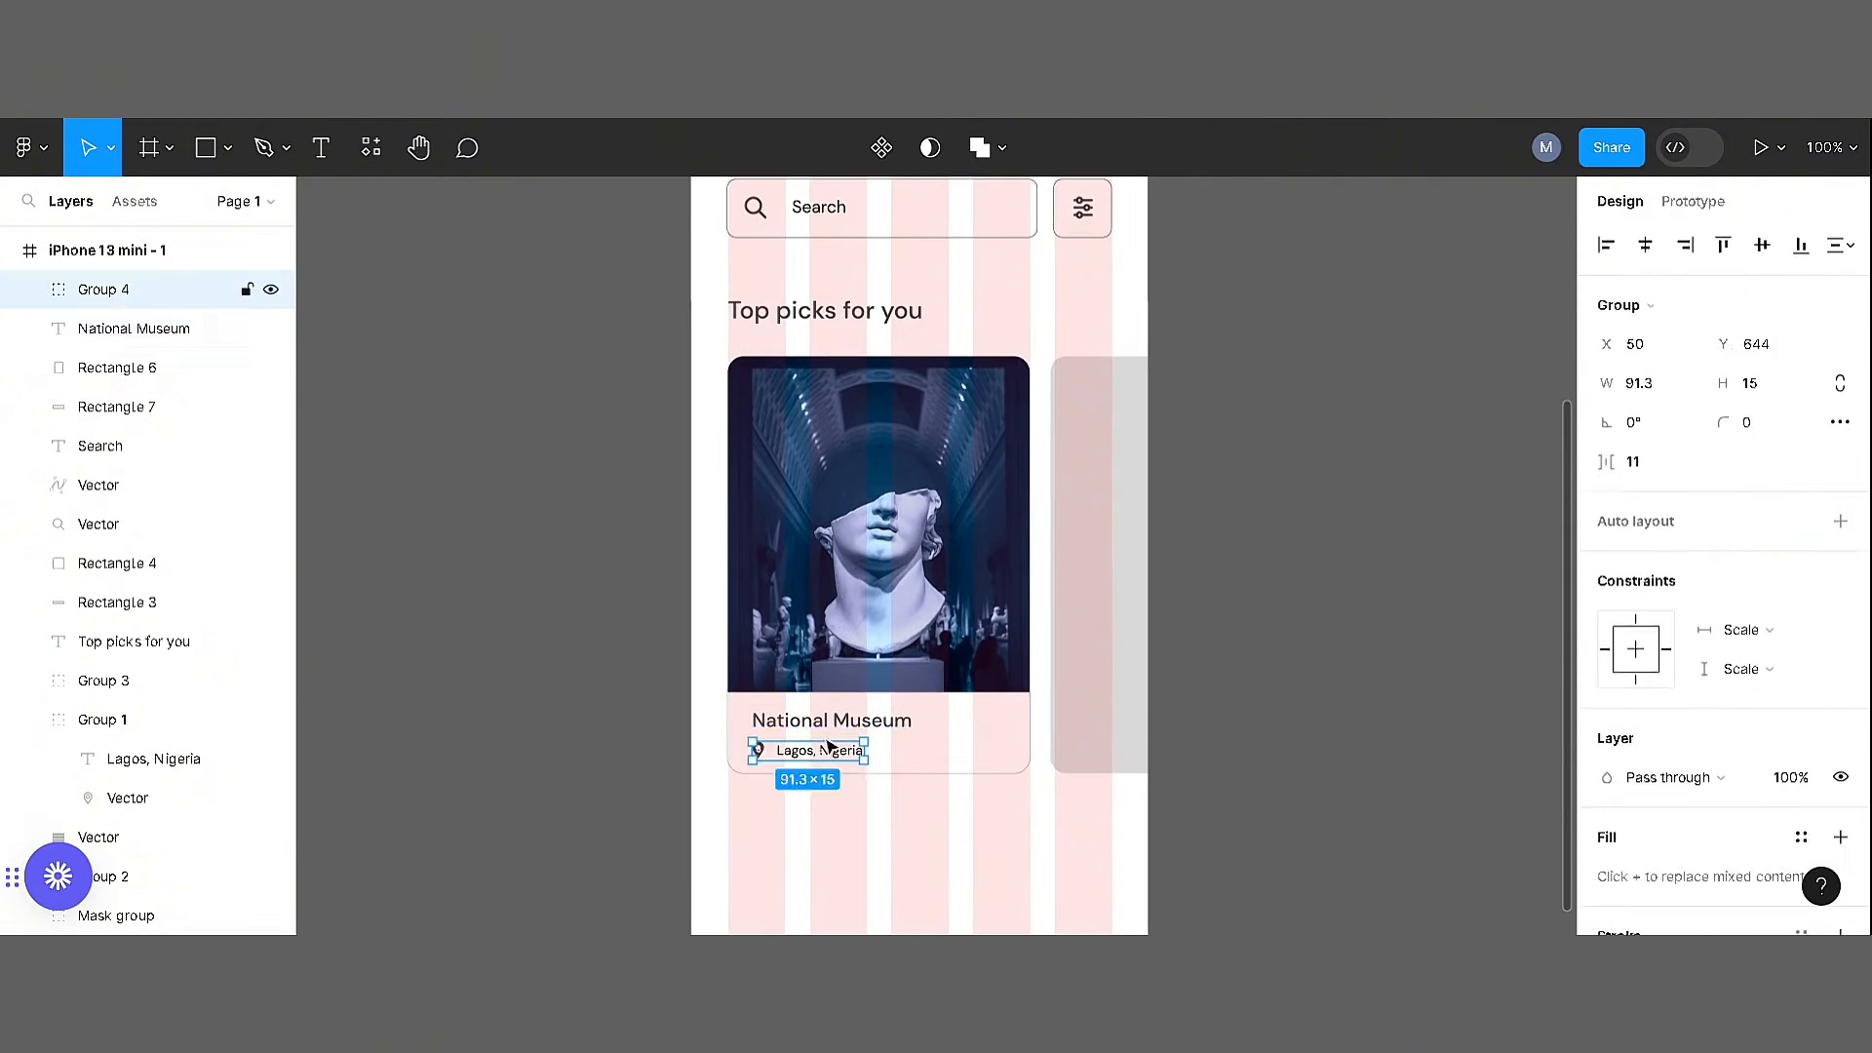
pyautogui.keyDown('shift'); pyautogui.click(833, 721); pyautogui.keyUp('shift')
pyautogui.press('Left')
pyautogui.press('Left')
pyautogui.press('Left')
pyautogui.press('Left')
pyautogui.press('Left')
# Delete the grey placeholder beside the first card and put a duplicate of the whole first card in its place
pyautogui.click(1021, 449)
pyautogui.click(1120, 463)
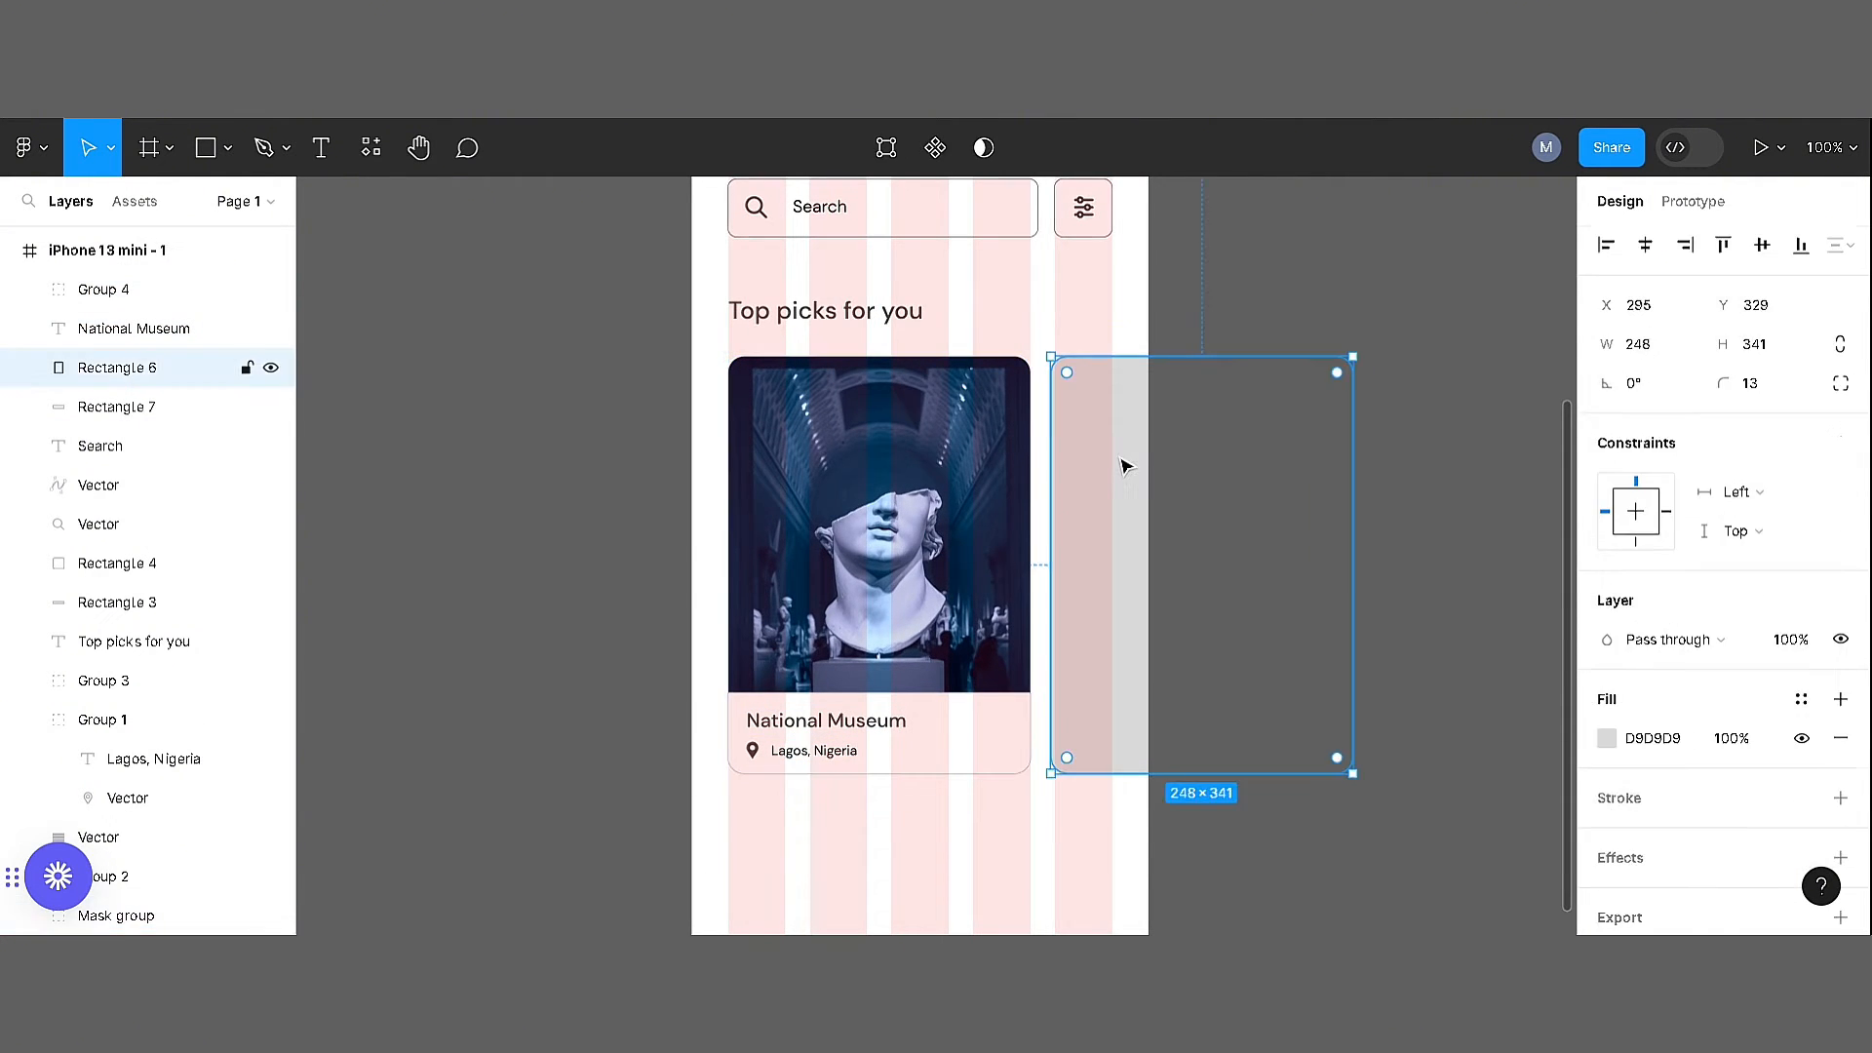
pyautogui.press('Delete')
pyautogui.moveTo(1152, 803); pyautogui.dragTo(658, 400)
pyautogui.moveTo(764, 466); pyautogui.dragTo(1088, 469)
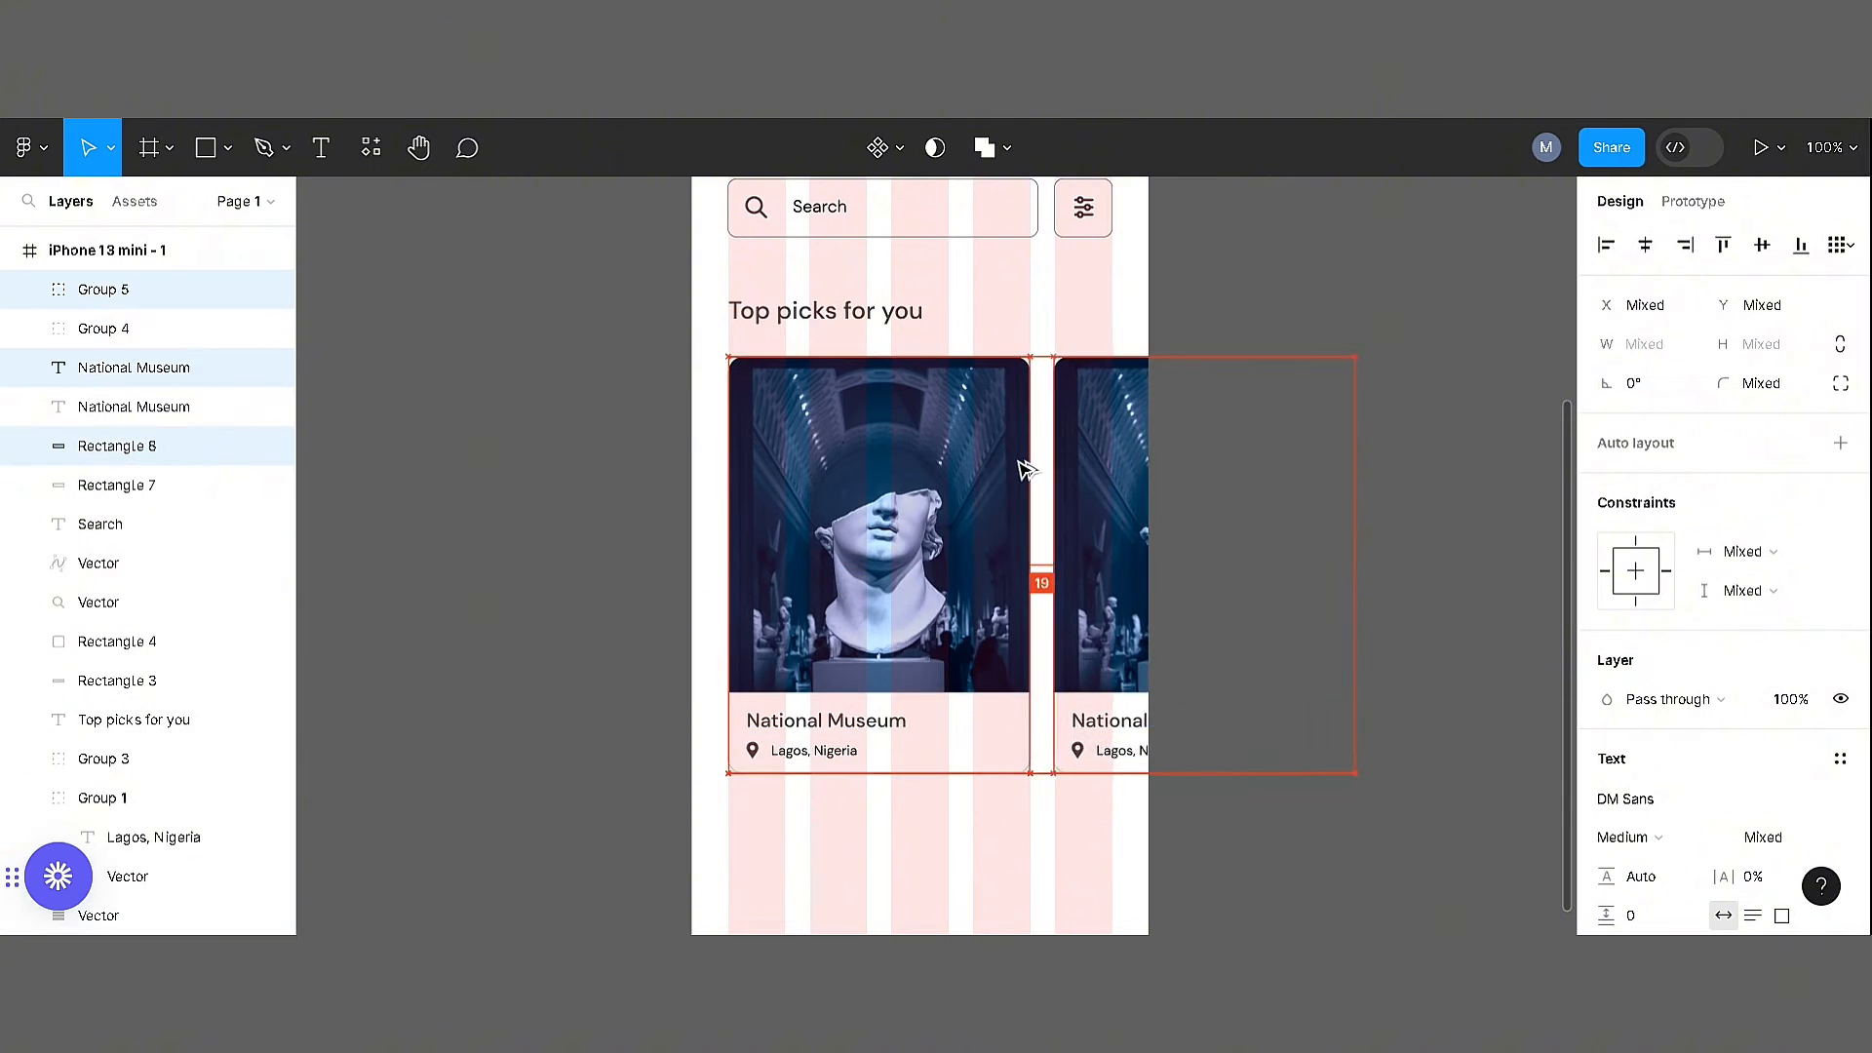
pyautogui.press('Left')
pyautogui.press('Left')
pyautogui.press('Left')
pyautogui.press('Left')
pyautogui.click(1197, 436)
# Search the Unsplash plugin for "museum" and insert the photo of the gallery hall with a glass ceiling
pyautogui.hotkey('ctrl', '-')
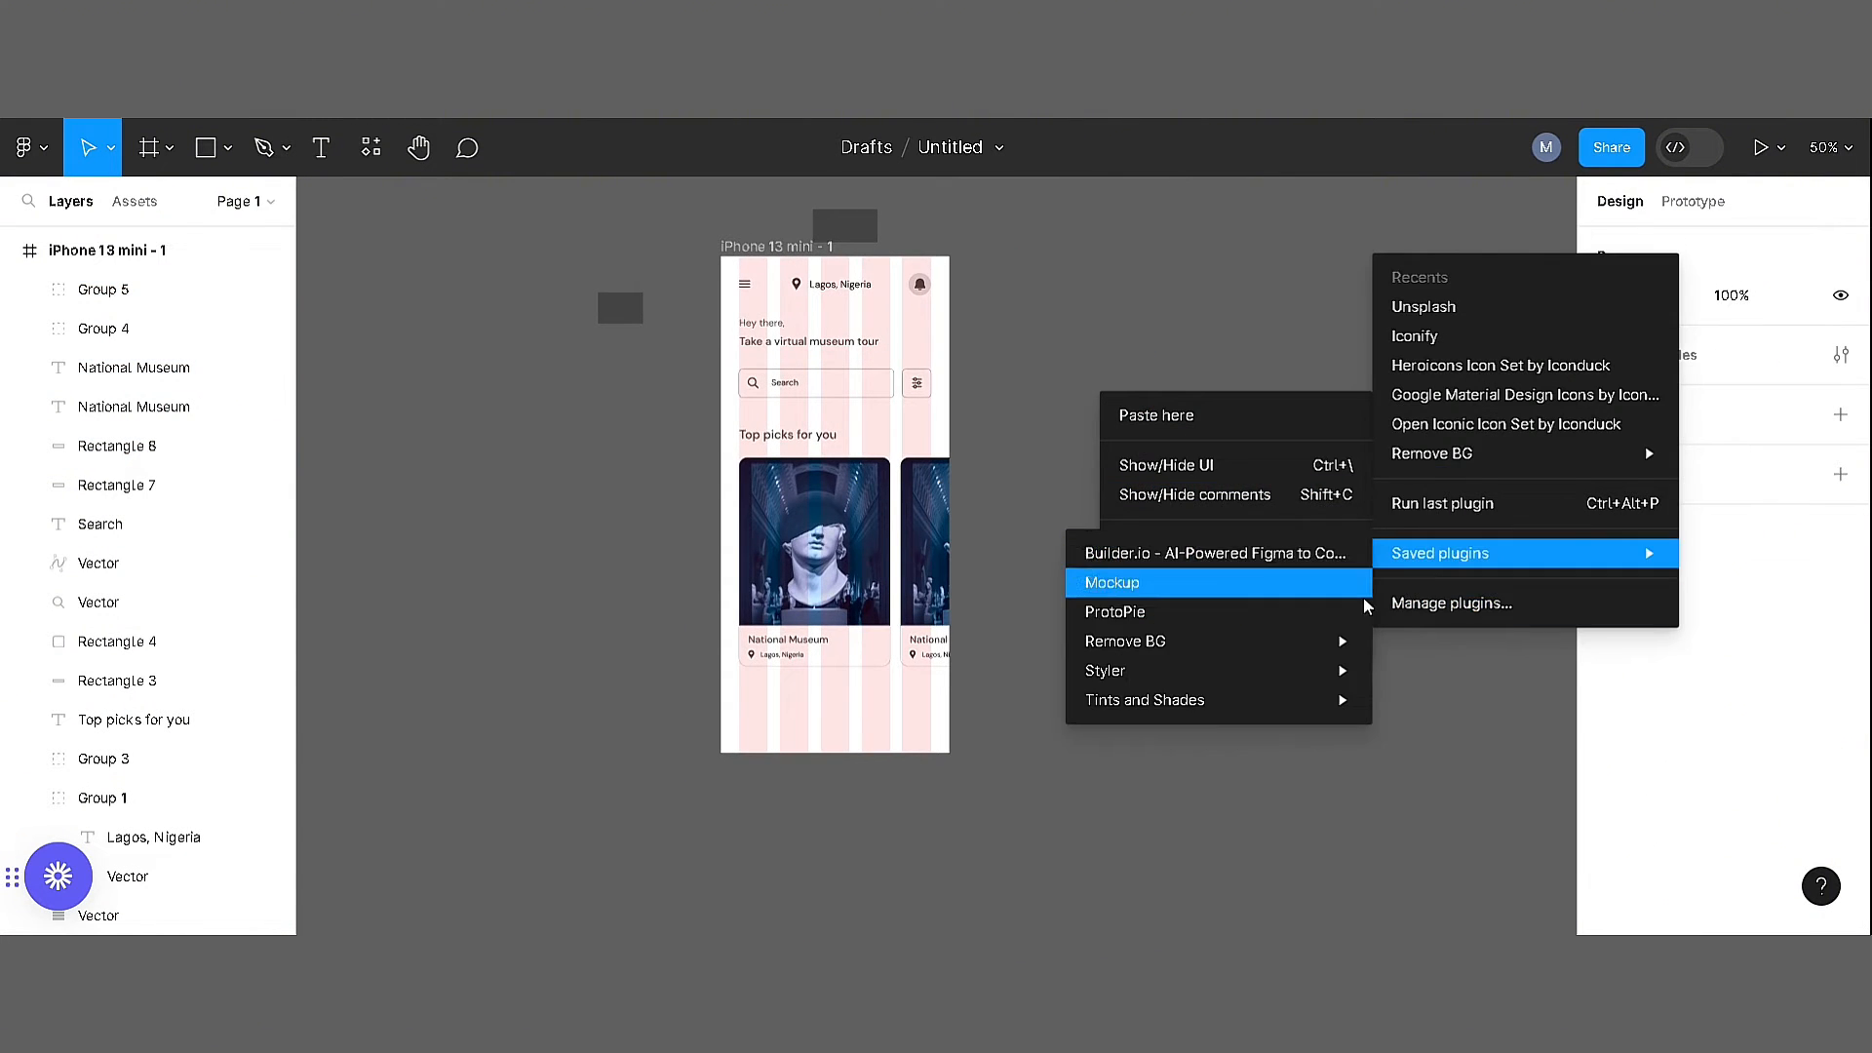
pyautogui.click(1429, 331)
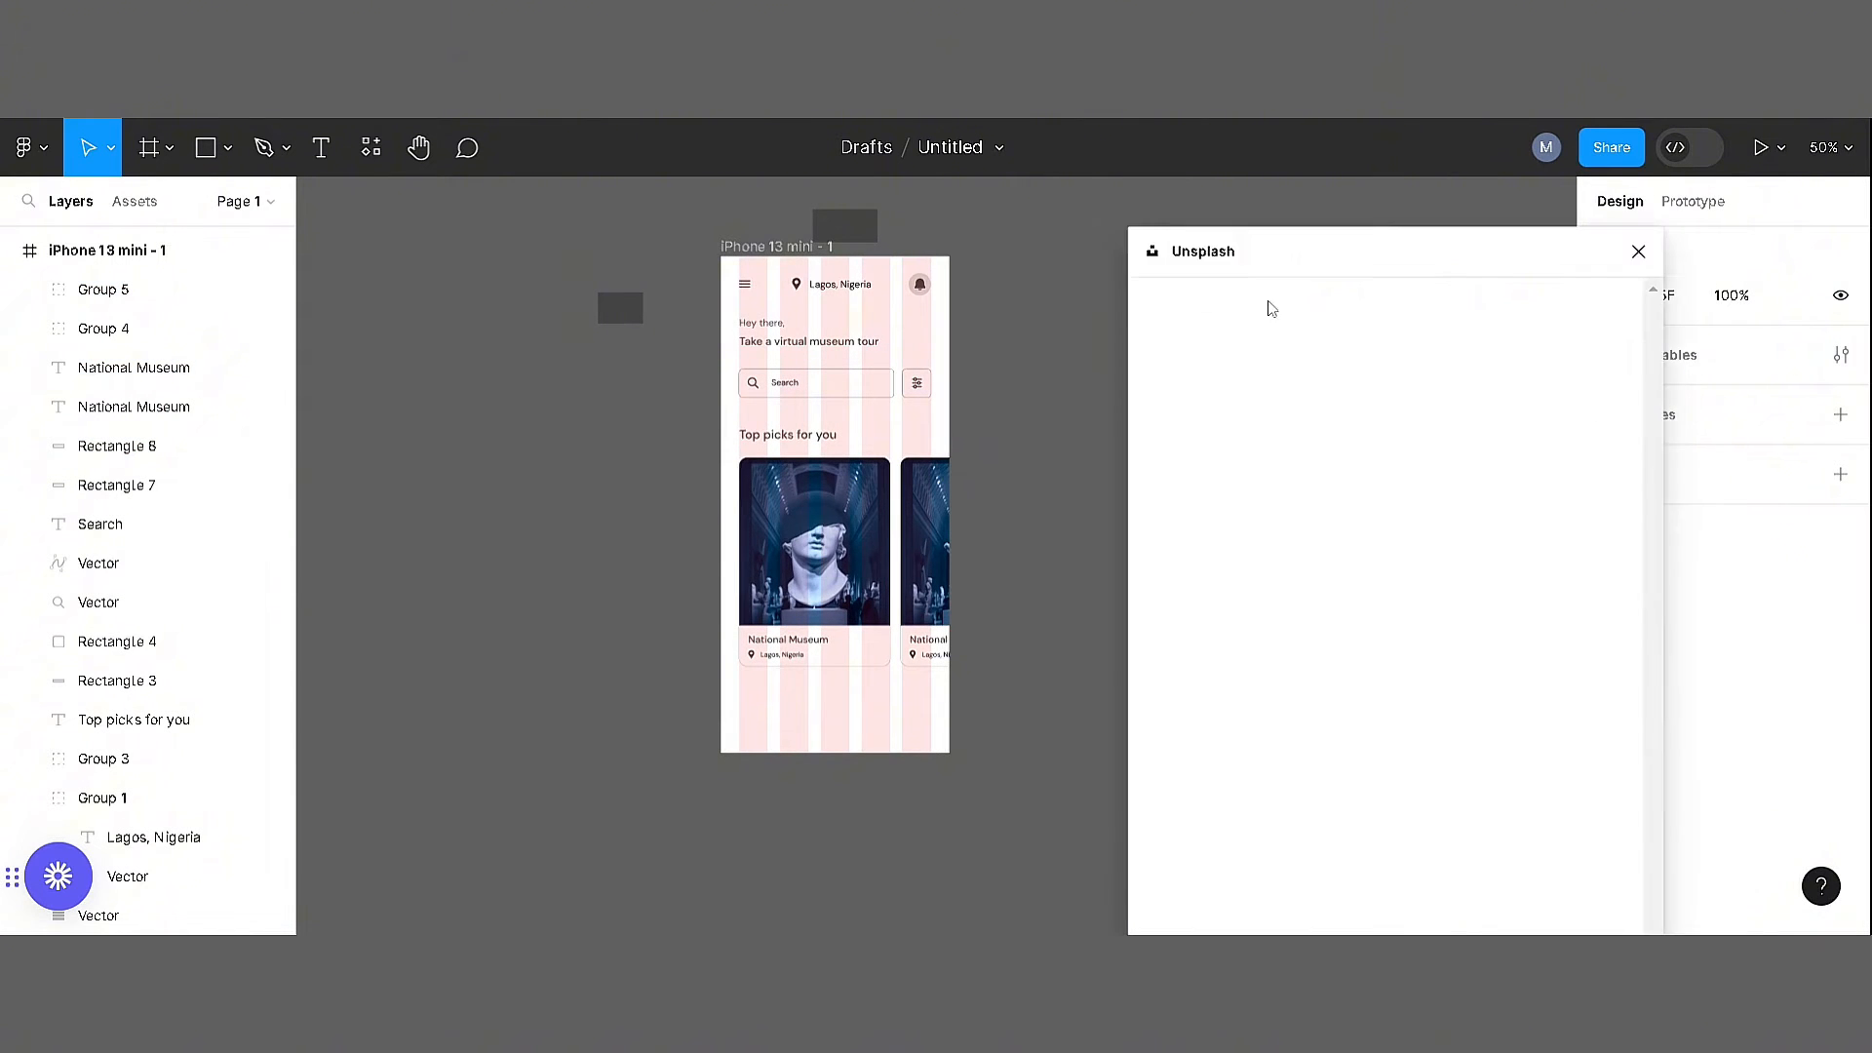
pyautogui.write('museum')
pyautogui.press('Return')
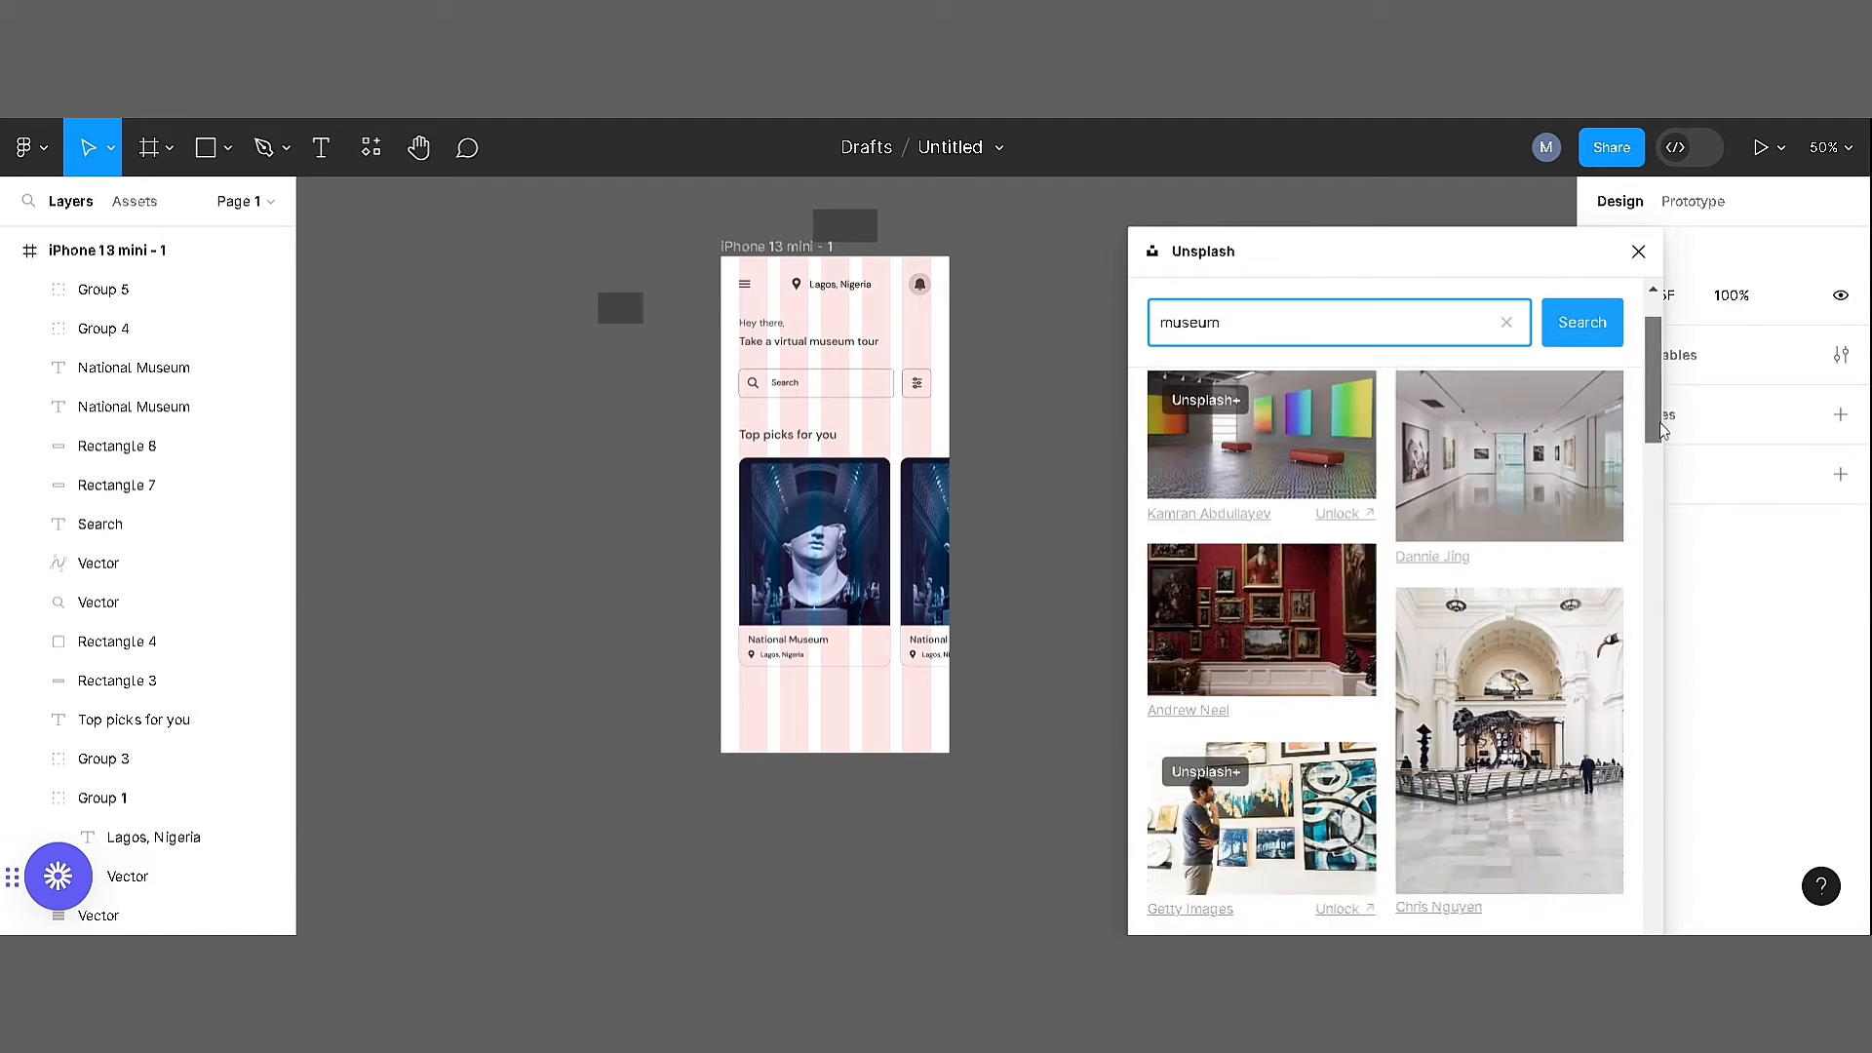
pyautogui.scroll(-5, 1384, 633)
pyautogui.click(1510, 548)
pyautogui.click(1636, 256)
# Move the gallery photo clear of the phone frame and scale it down to about 427.5 × 285
pyautogui.hotkey('ctrl', '-')
pyautogui.hotkey('ctrl', '-')
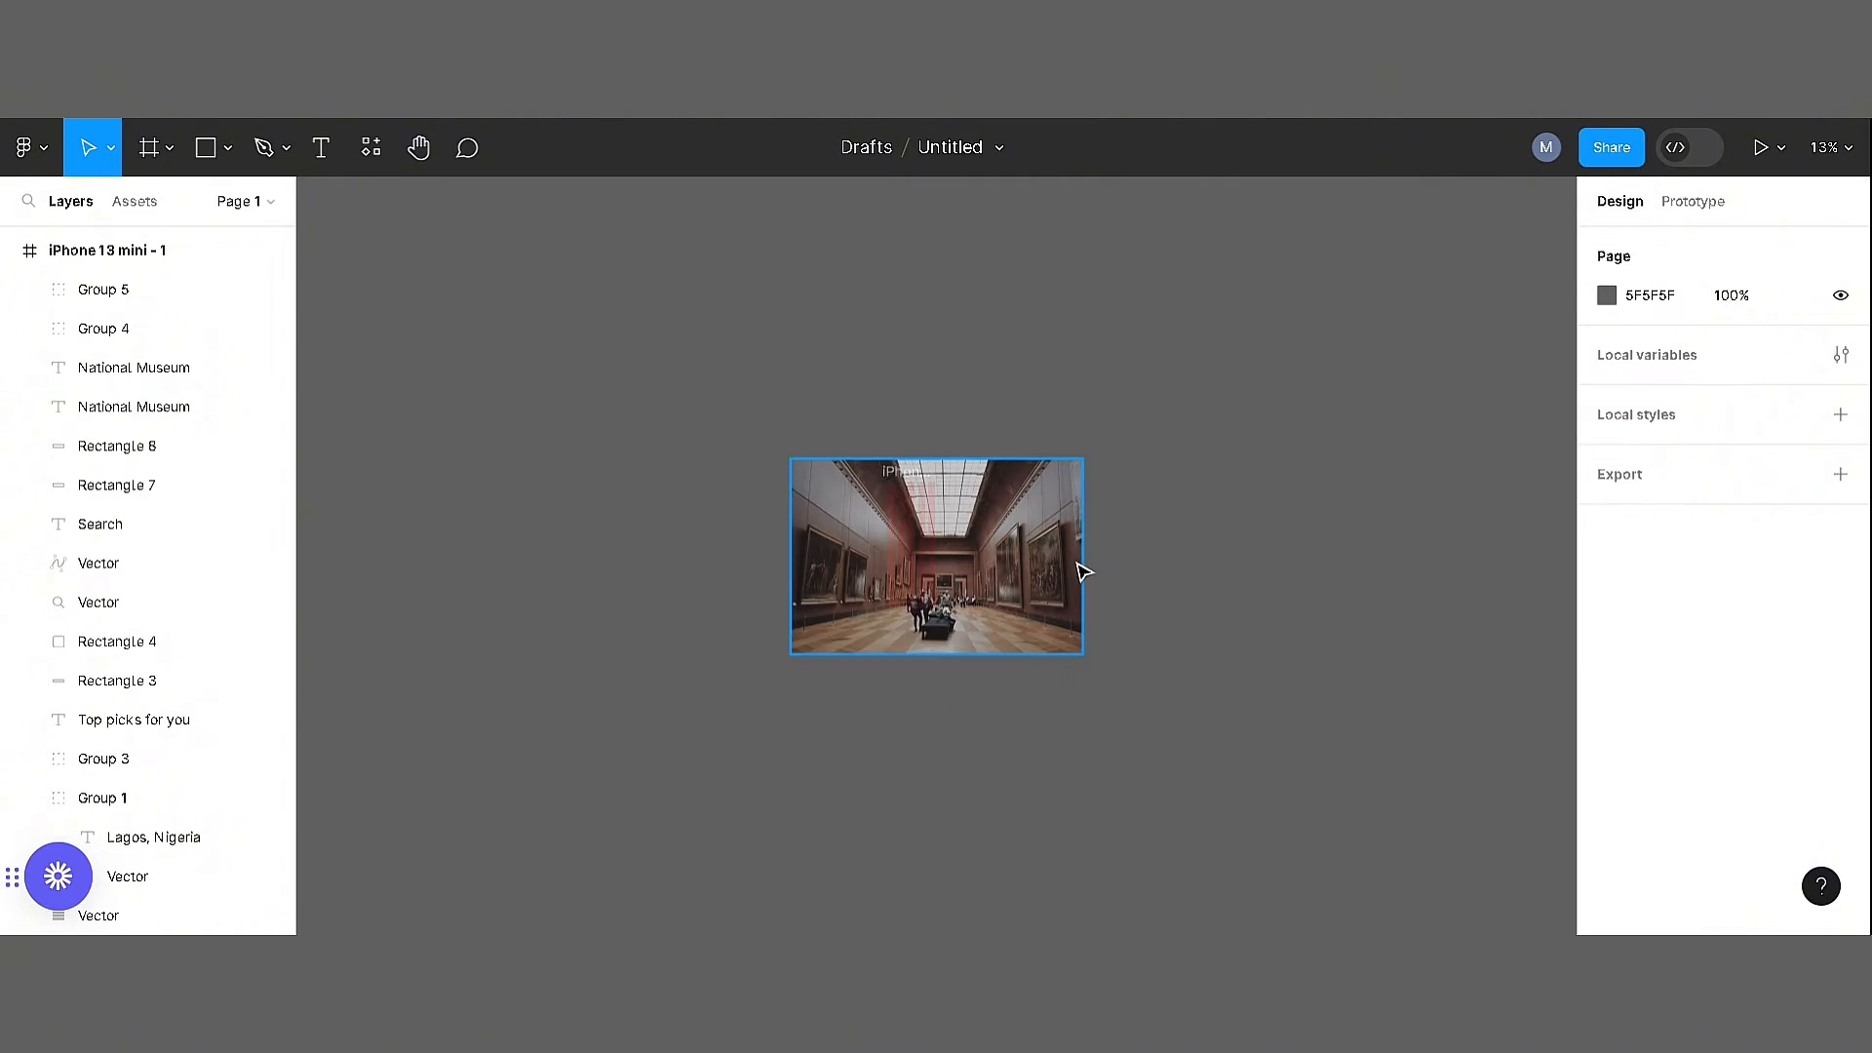
pyautogui.moveTo(1043, 574); pyautogui.dragTo(1270, 560)
pyautogui.hotkey('ctrl', '+')
pyautogui.hscroll(3, 1316, 507)
pyautogui.press('k')
pyautogui.moveTo(1446, 333); pyautogui.dragTo(775, 539)
pyautogui.hotkey('ctrl', '+')
pyautogui.hotkey('ctrl', '+')
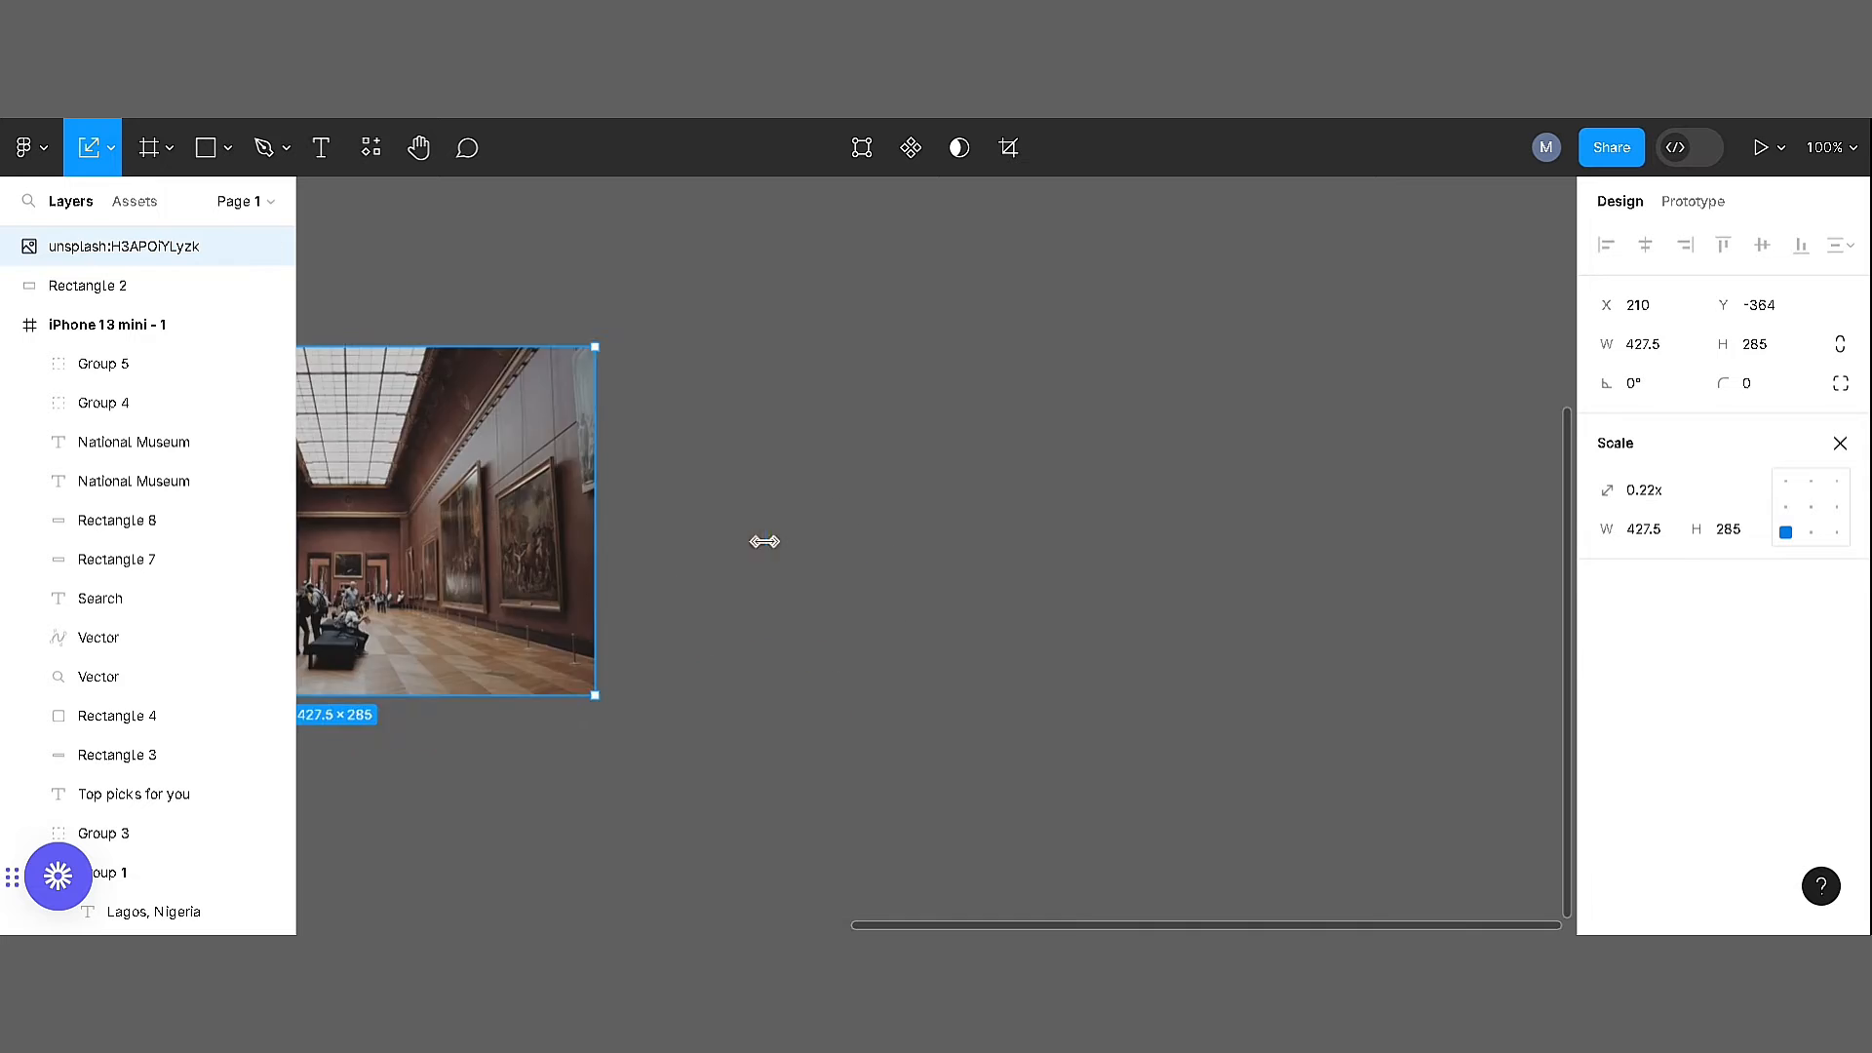
# Replace the second card's bust photo with the gallery photo and delete the loose original beside the frame
pyautogui.hscroll(-9, 764, 539)
pyautogui.scroll(-1, 764, 539)
pyautogui.rightClick(1066, 410)
pyautogui.click(1107, 268)
pyautogui.doubleClick(827, 388)
pyautogui.rightClick(827, 388)
pyautogui.click(899, 300)
pyautogui.click(1207, 397)
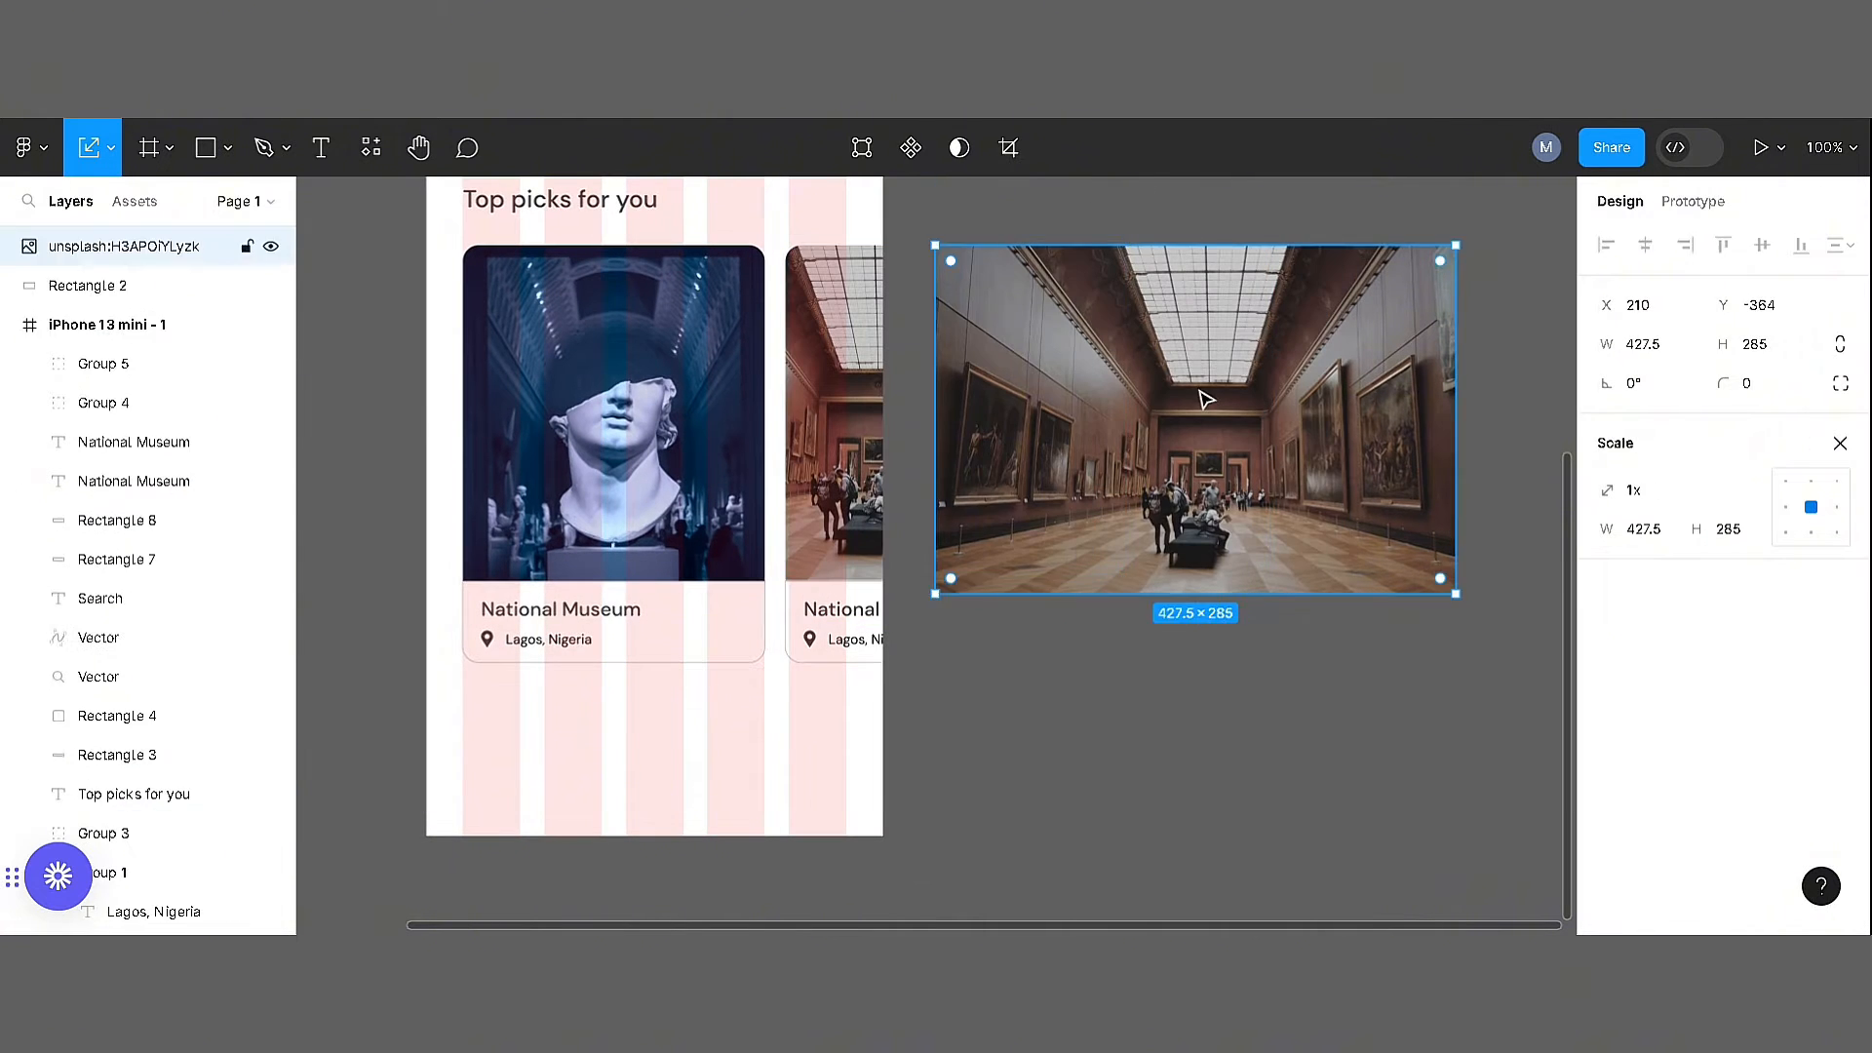
pyautogui.press('Delete')
# Change the second card's location text to "Benin, Nigeria"
pyautogui.doubleClick(854, 643)
pyautogui.doubleClick(854, 644)
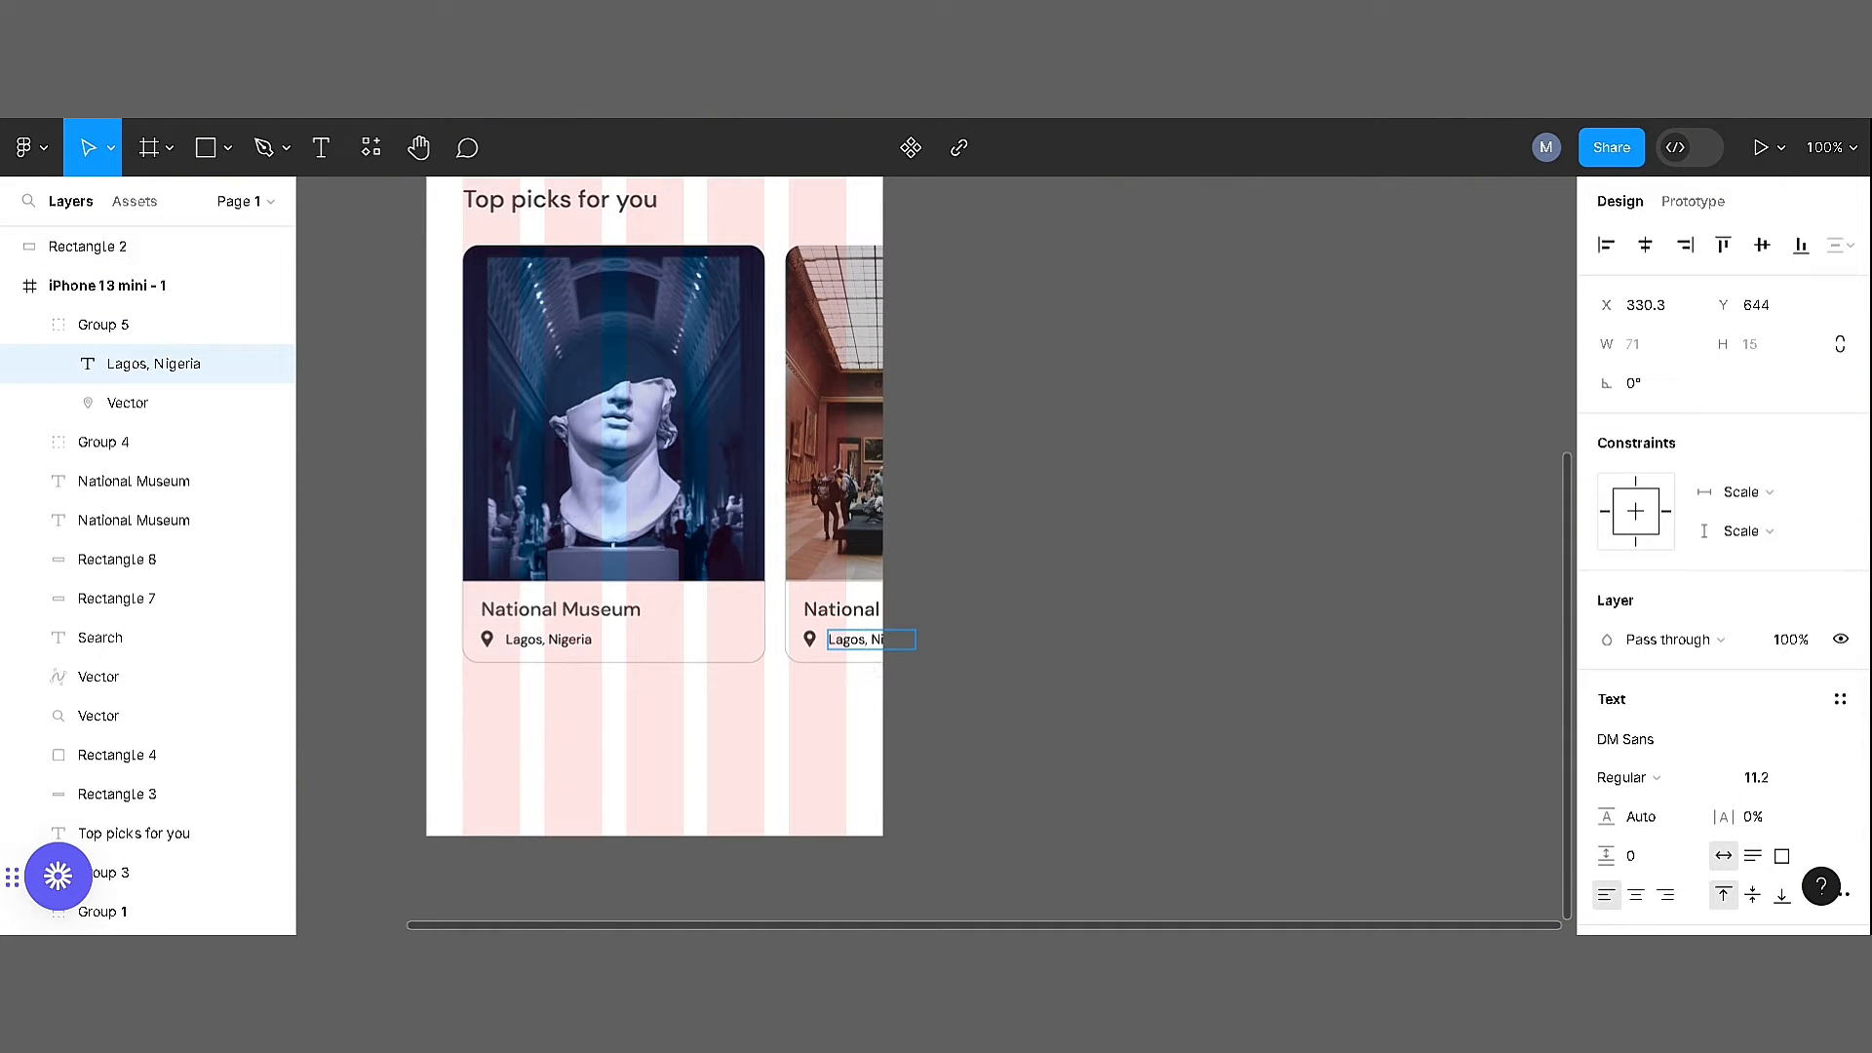
pyautogui.click(1134, 750)
pyautogui.moveTo(1053, 535); pyautogui.dragTo(1187, 800)
pyautogui.hotkey('ctrl', '-')
# Group the search bar with the filter button, and group the "Top picks for you" heading with both cards
pyautogui.click(867, 416)
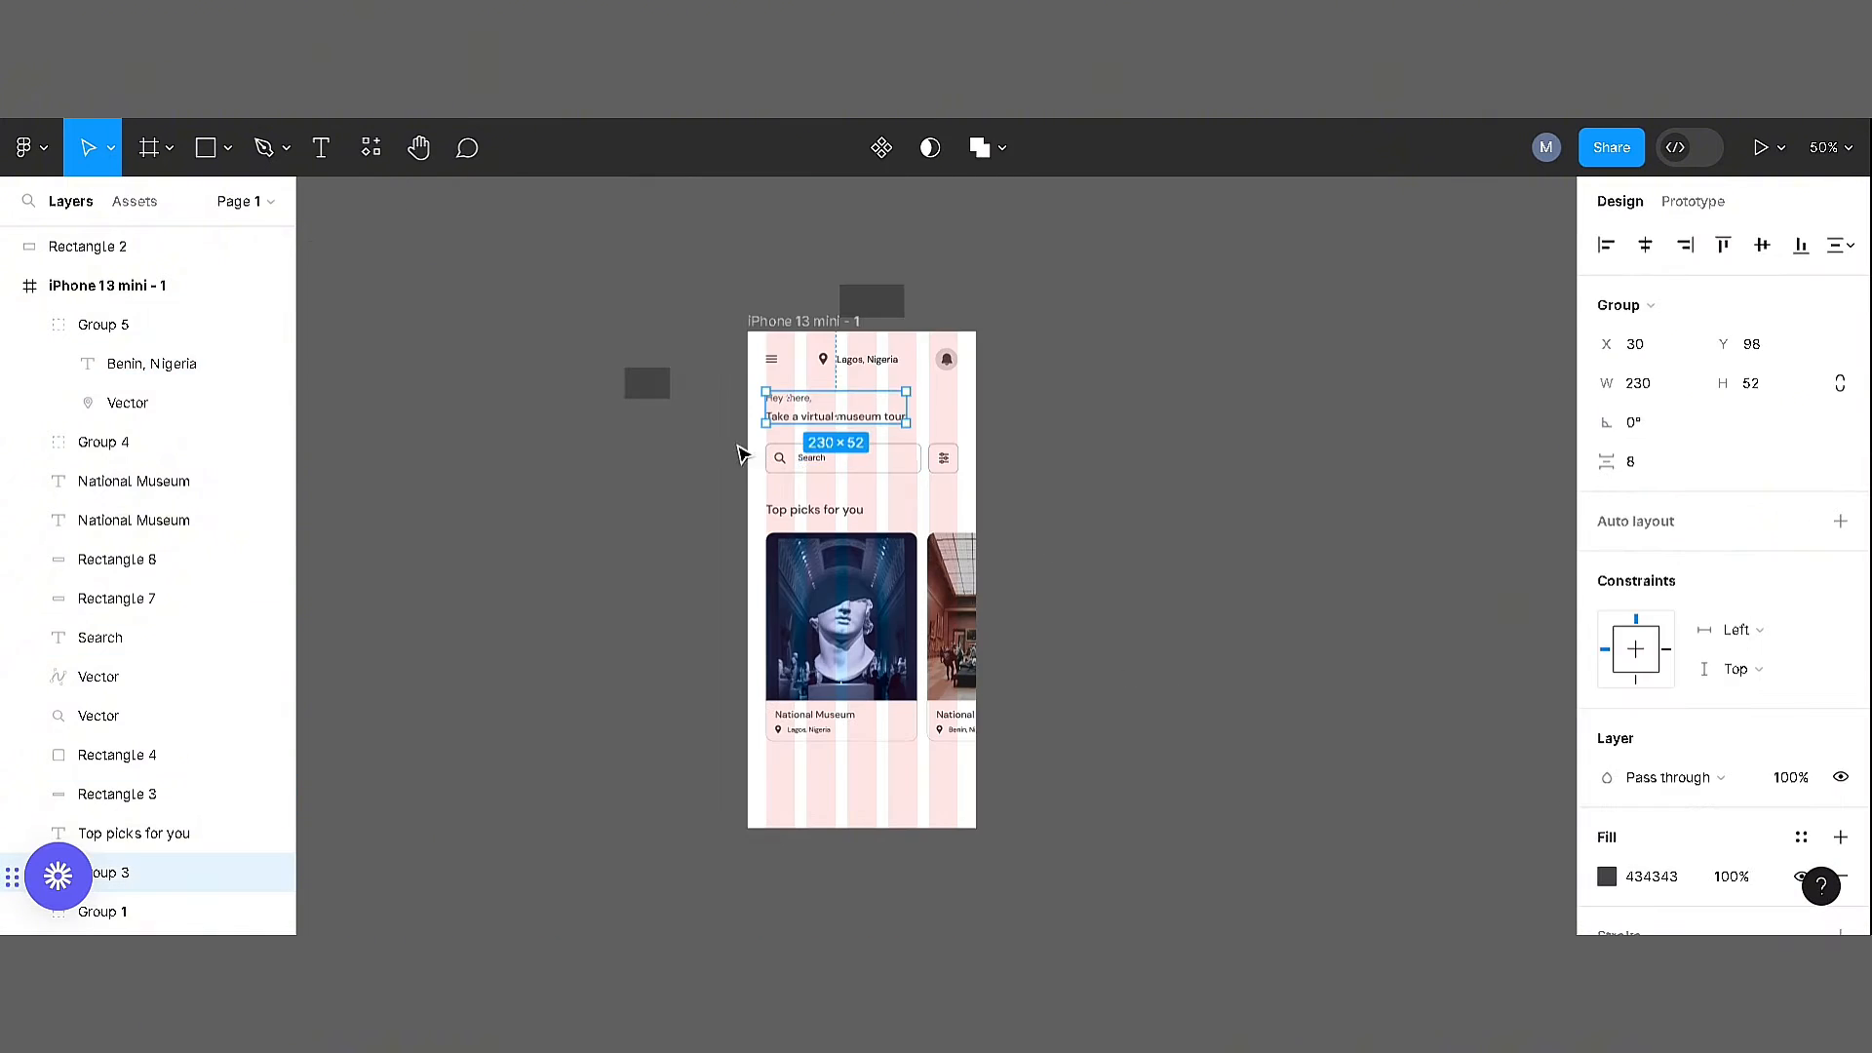
pyautogui.moveTo(737, 434); pyautogui.dragTo(971, 498)
pyautogui.hotkey('ctrl', 'g')
pyautogui.moveTo(741, 492); pyautogui.dragTo(765, 406)
pyautogui.hotkey('ctrl', 'g')
# Distribute the greeting, search and "Top picks for you" groups with equal vertical spacing
pyautogui.click(1046, 772)
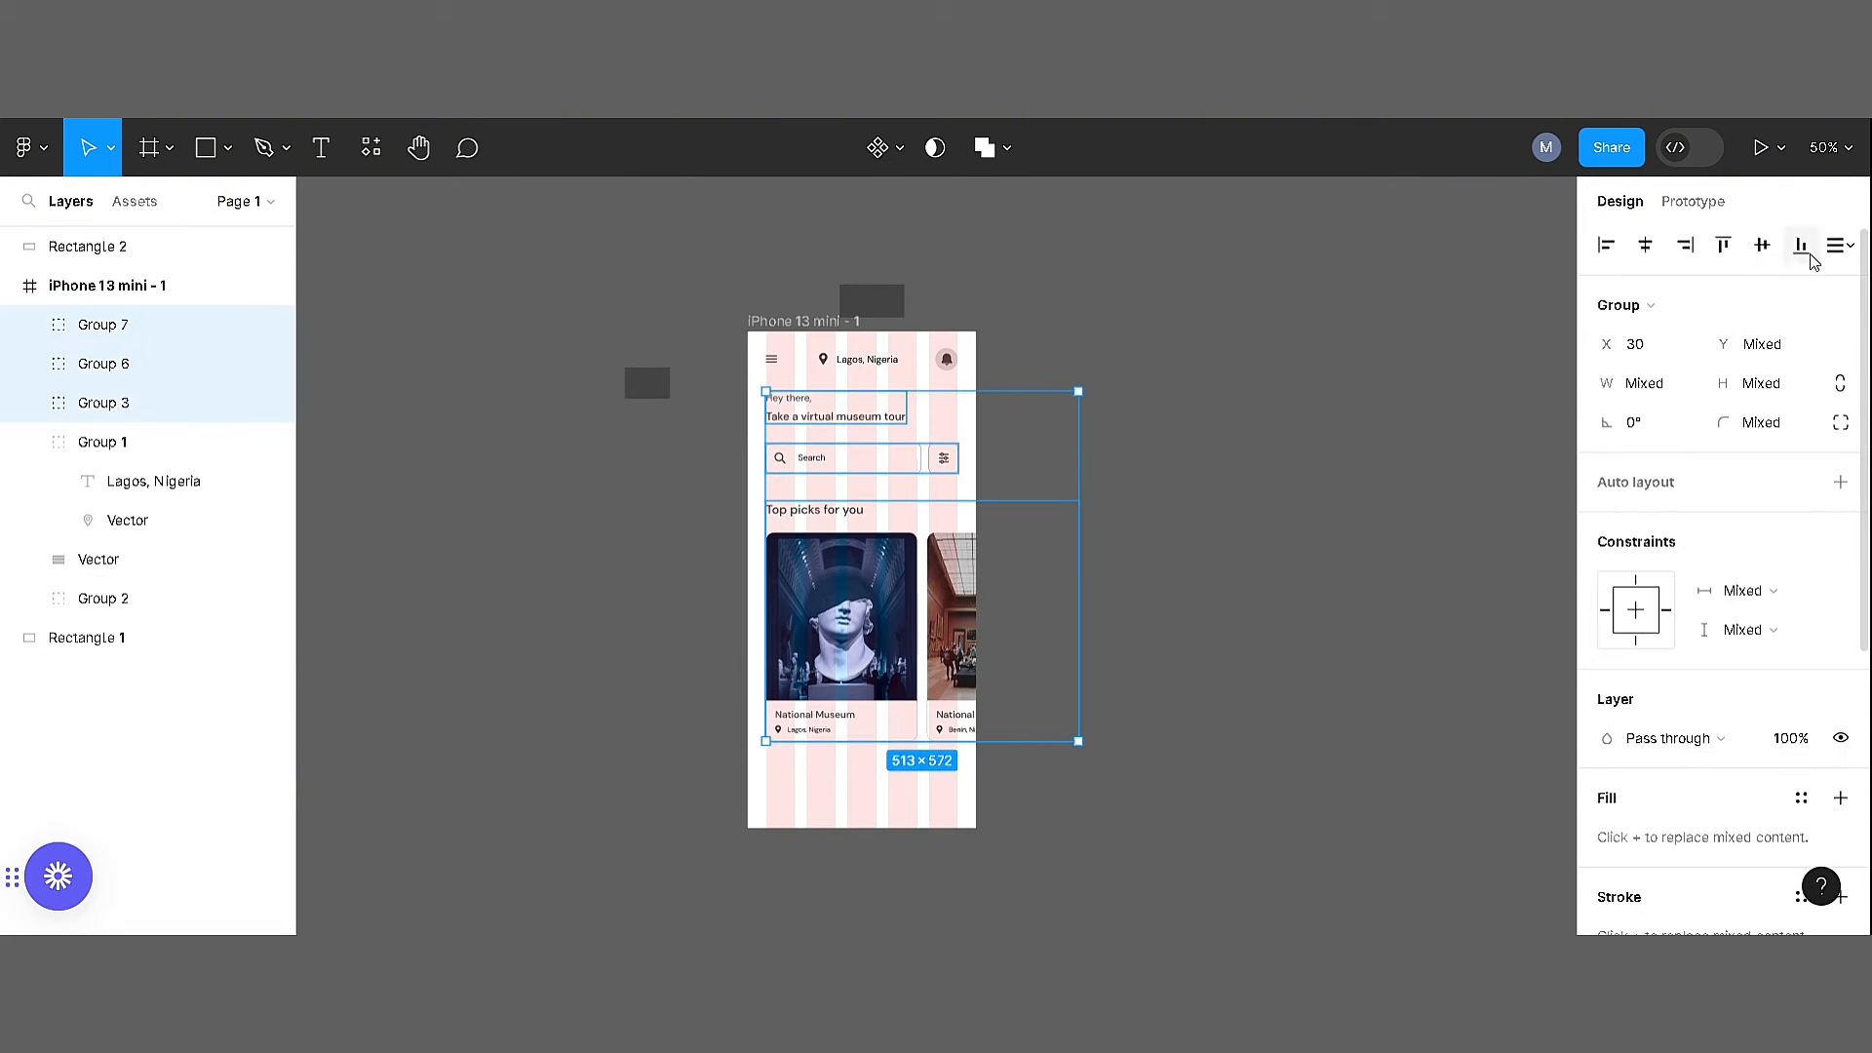
pyautogui.click(1847, 246)
pyautogui.click(1677, 333)
pyautogui.click(1274, 485)
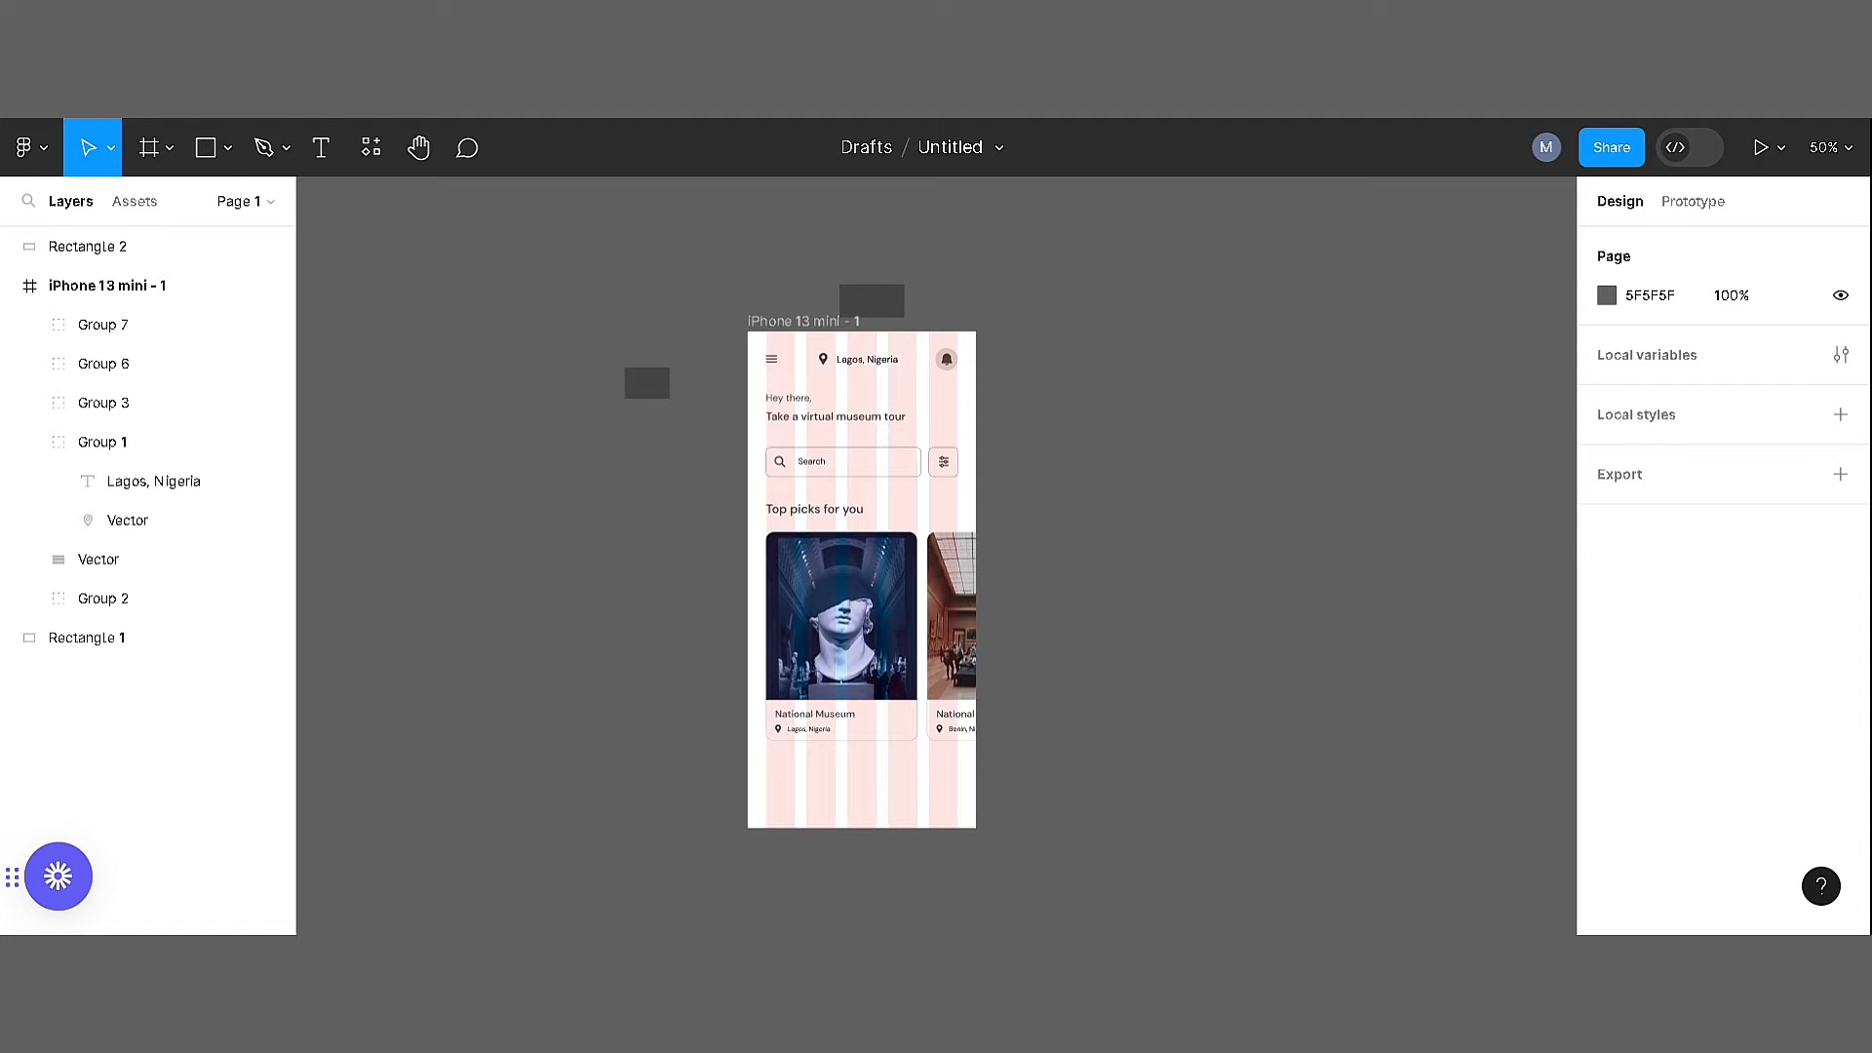
# Draw a rectangle about 390 wide just below the phone frame and set its height to 50
pyautogui.scroll(-5, 936, 622)
pyautogui.press('r')
pyautogui.moveTo(717, 597); pyautogui.dragTo(955, 673)
pyautogui.click(1755, 343)
pyautogui.write('50')
pyautogui.press('Return')
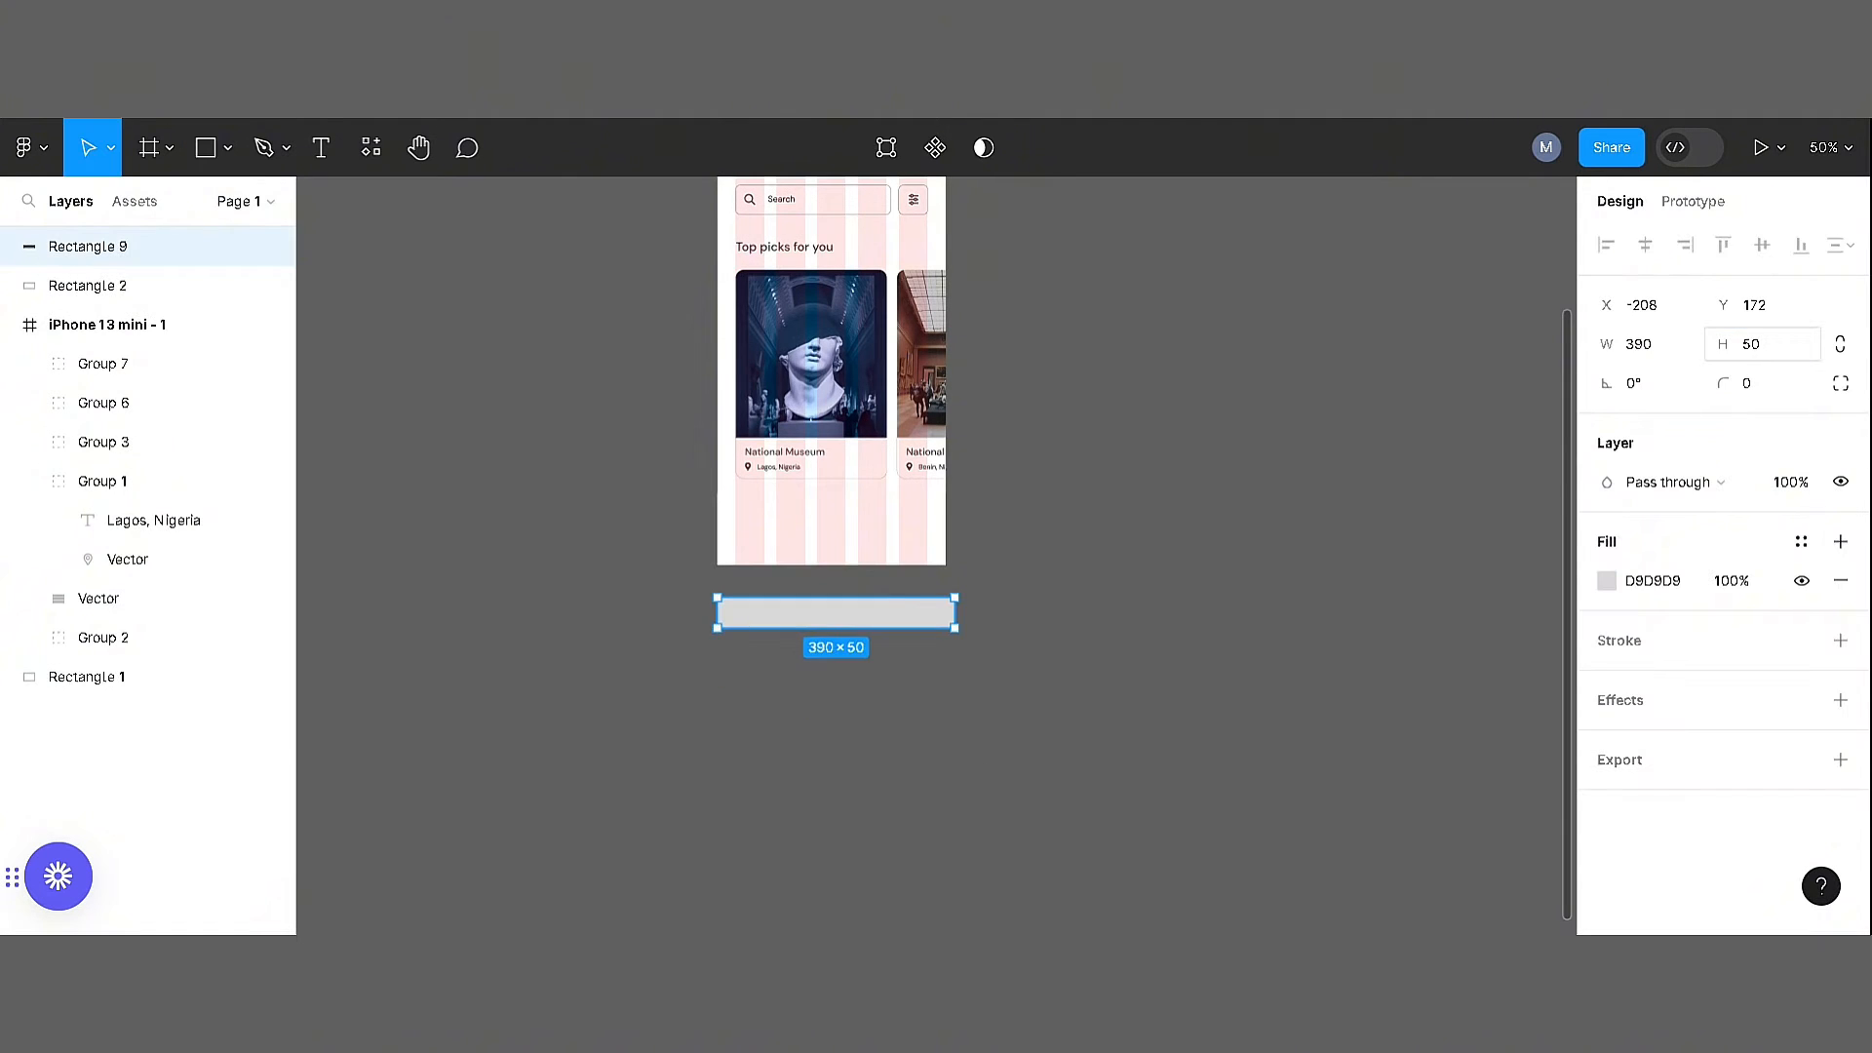
# Resize the rectangle below the frame to 375 × 80 and change its fill to white (FFFFFF)
pyautogui.press('Escape')
pyautogui.click(865, 620)
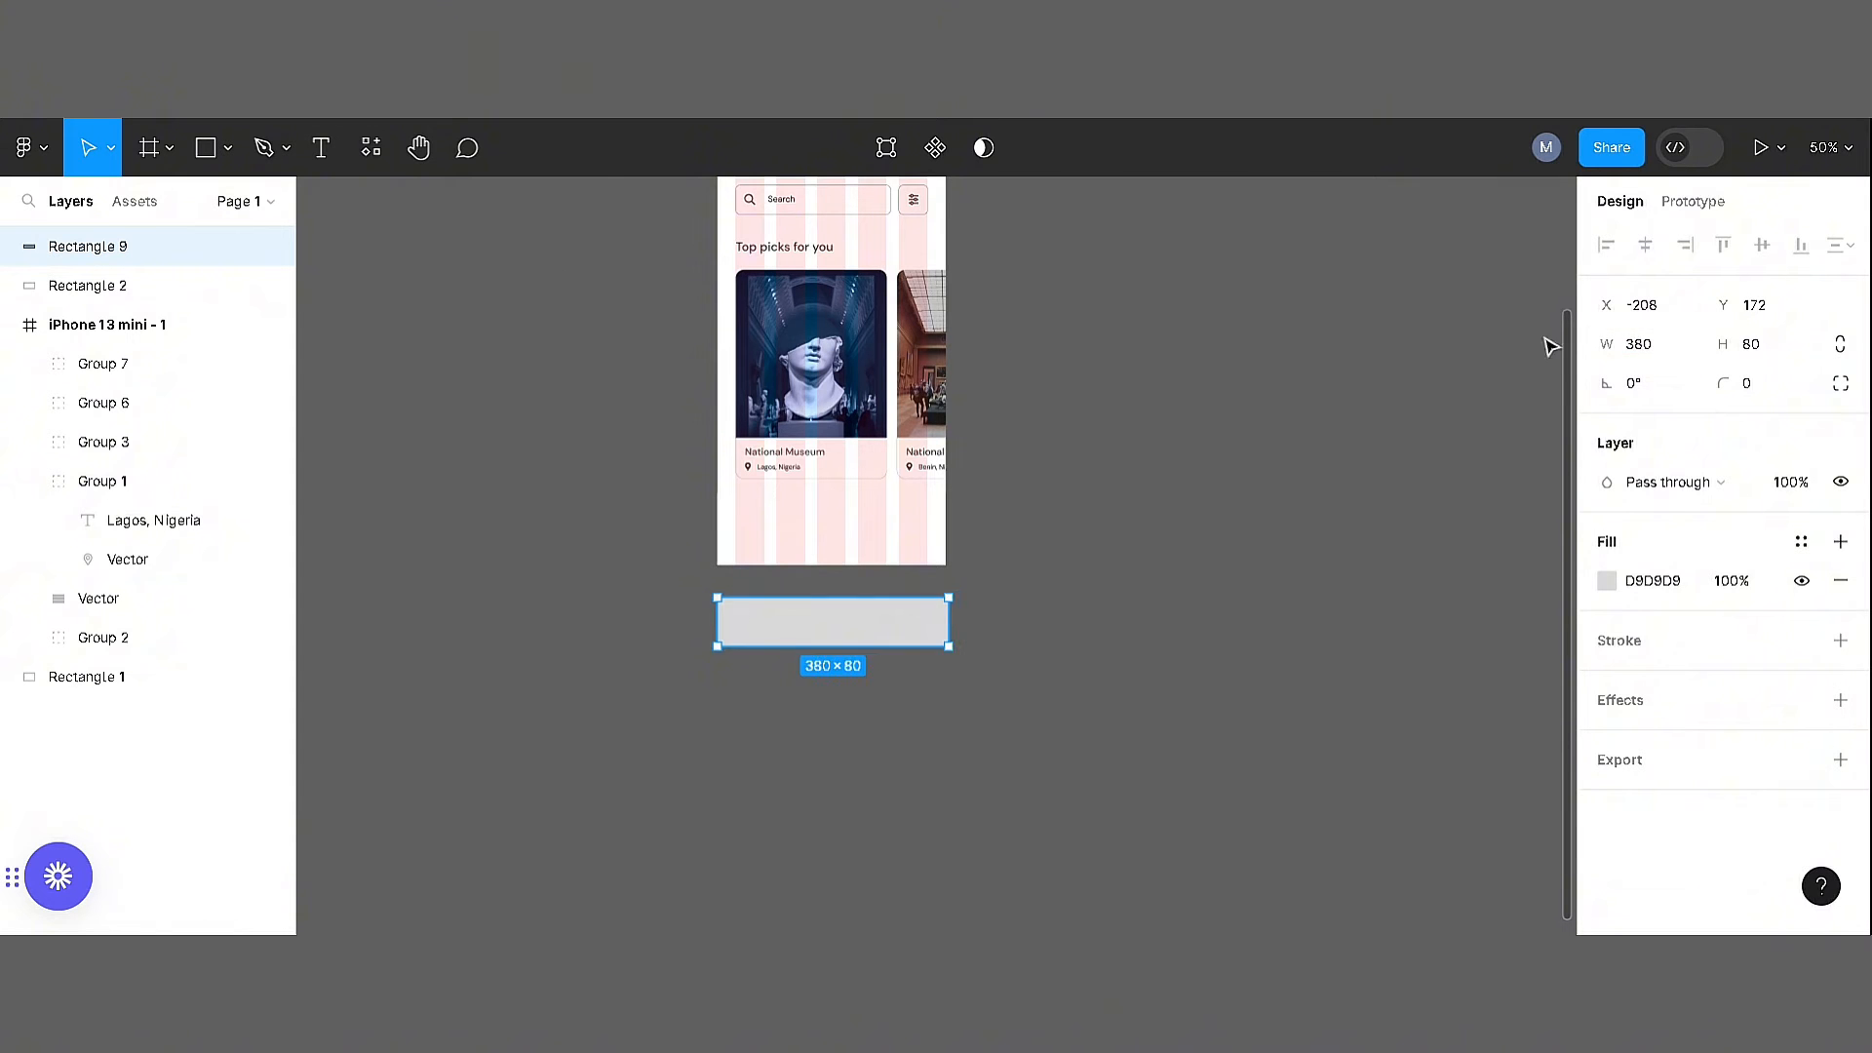
pyautogui.click(914, 541)
pyautogui.moveTo(834, 639); pyautogui.dragTo(834, 625)
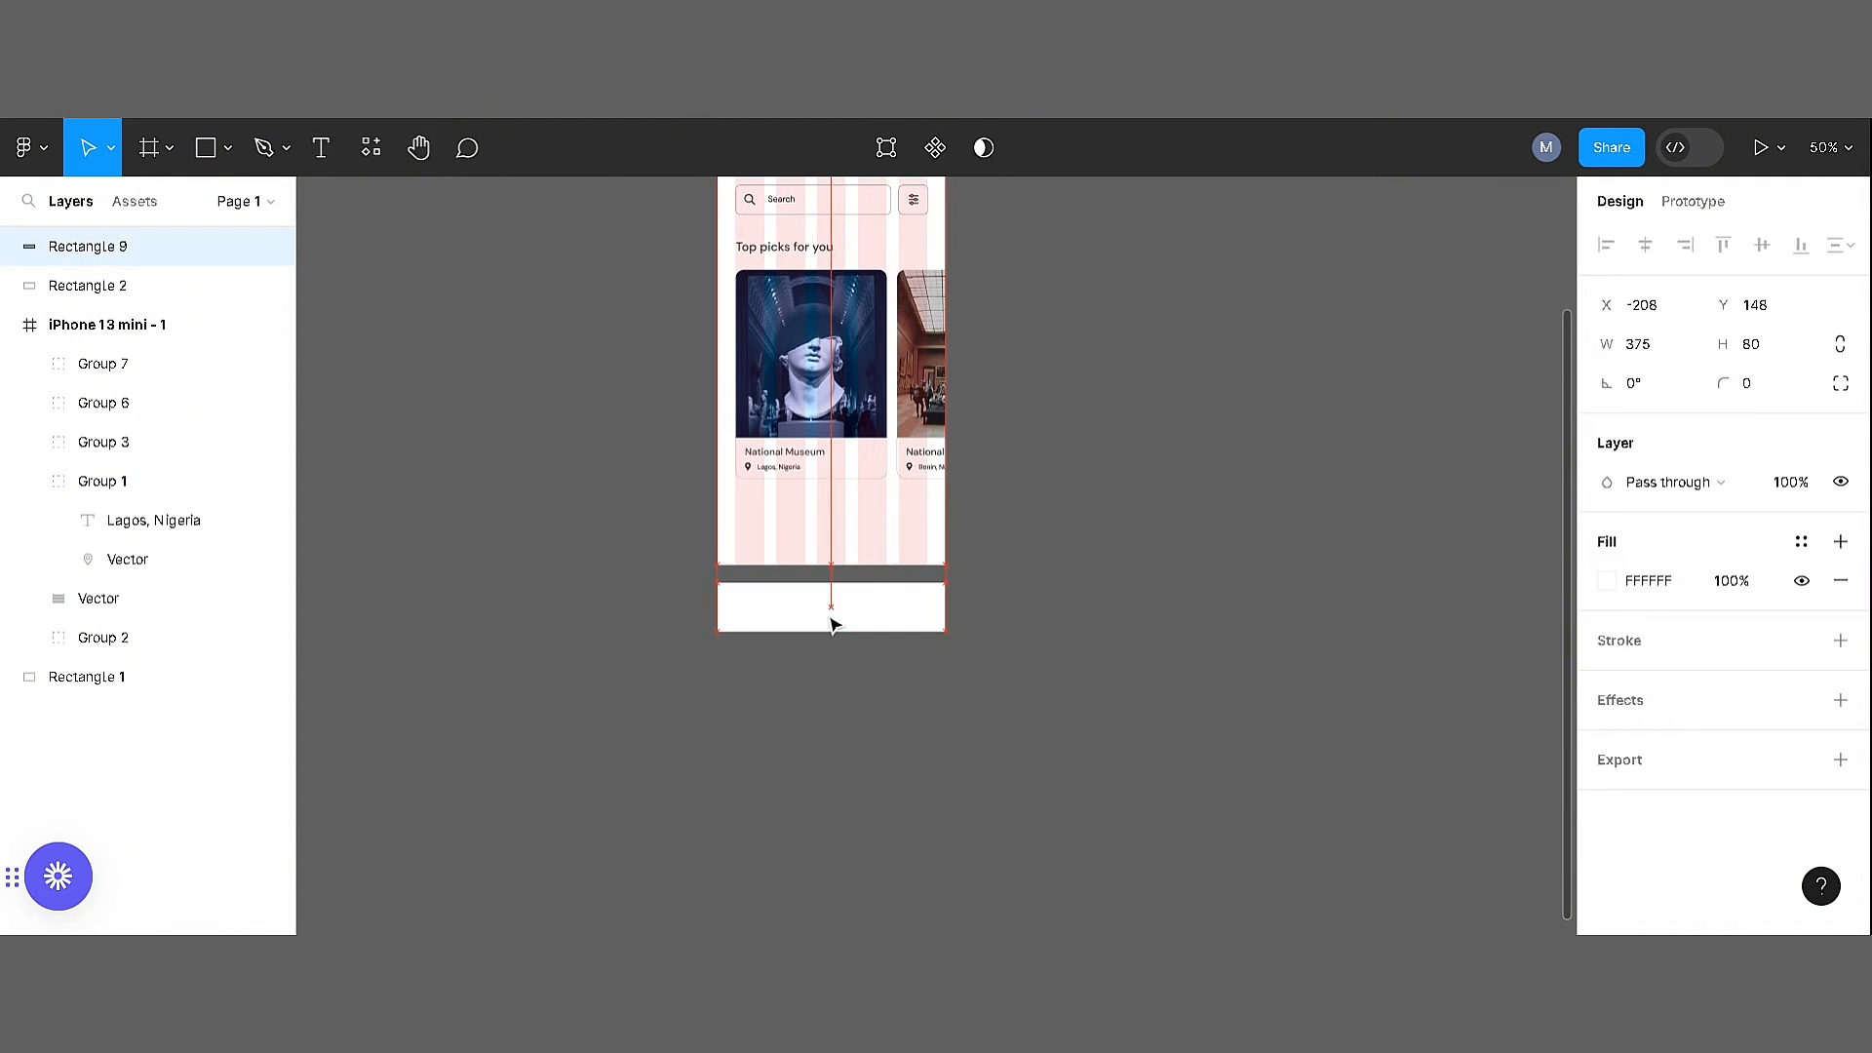
# Search the Iconify plugin for "home" and import the iconamoon:home-fill icon
pyautogui.click(1134, 531)
pyautogui.hotkey('ctrl', '+')
pyautogui.hotkey('ctrl', '+')
pyautogui.moveTo(1095, 674); pyautogui.dragTo(1249, 497)
pyautogui.hotkey('ctrl', '-')
pyautogui.rightClick(1193, 412)
pyautogui.moveTo(1404, 623)
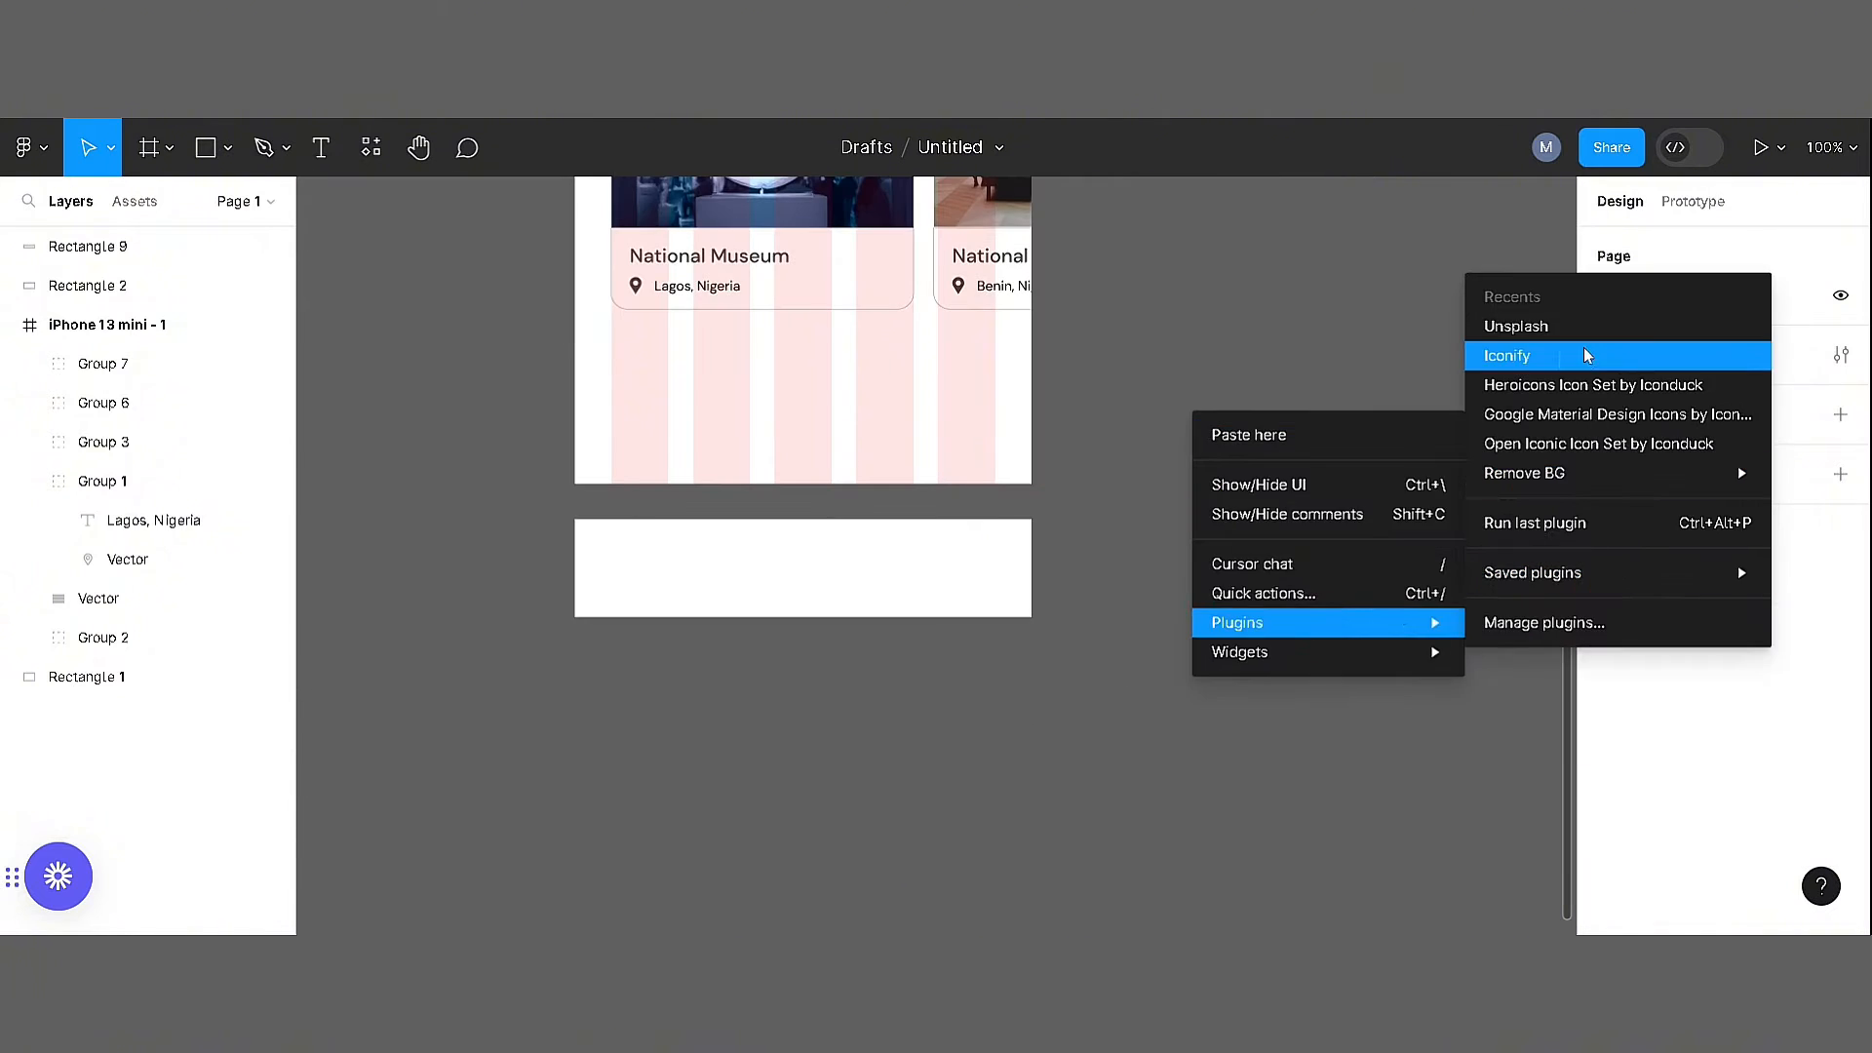
pyautogui.click(1583, 355)
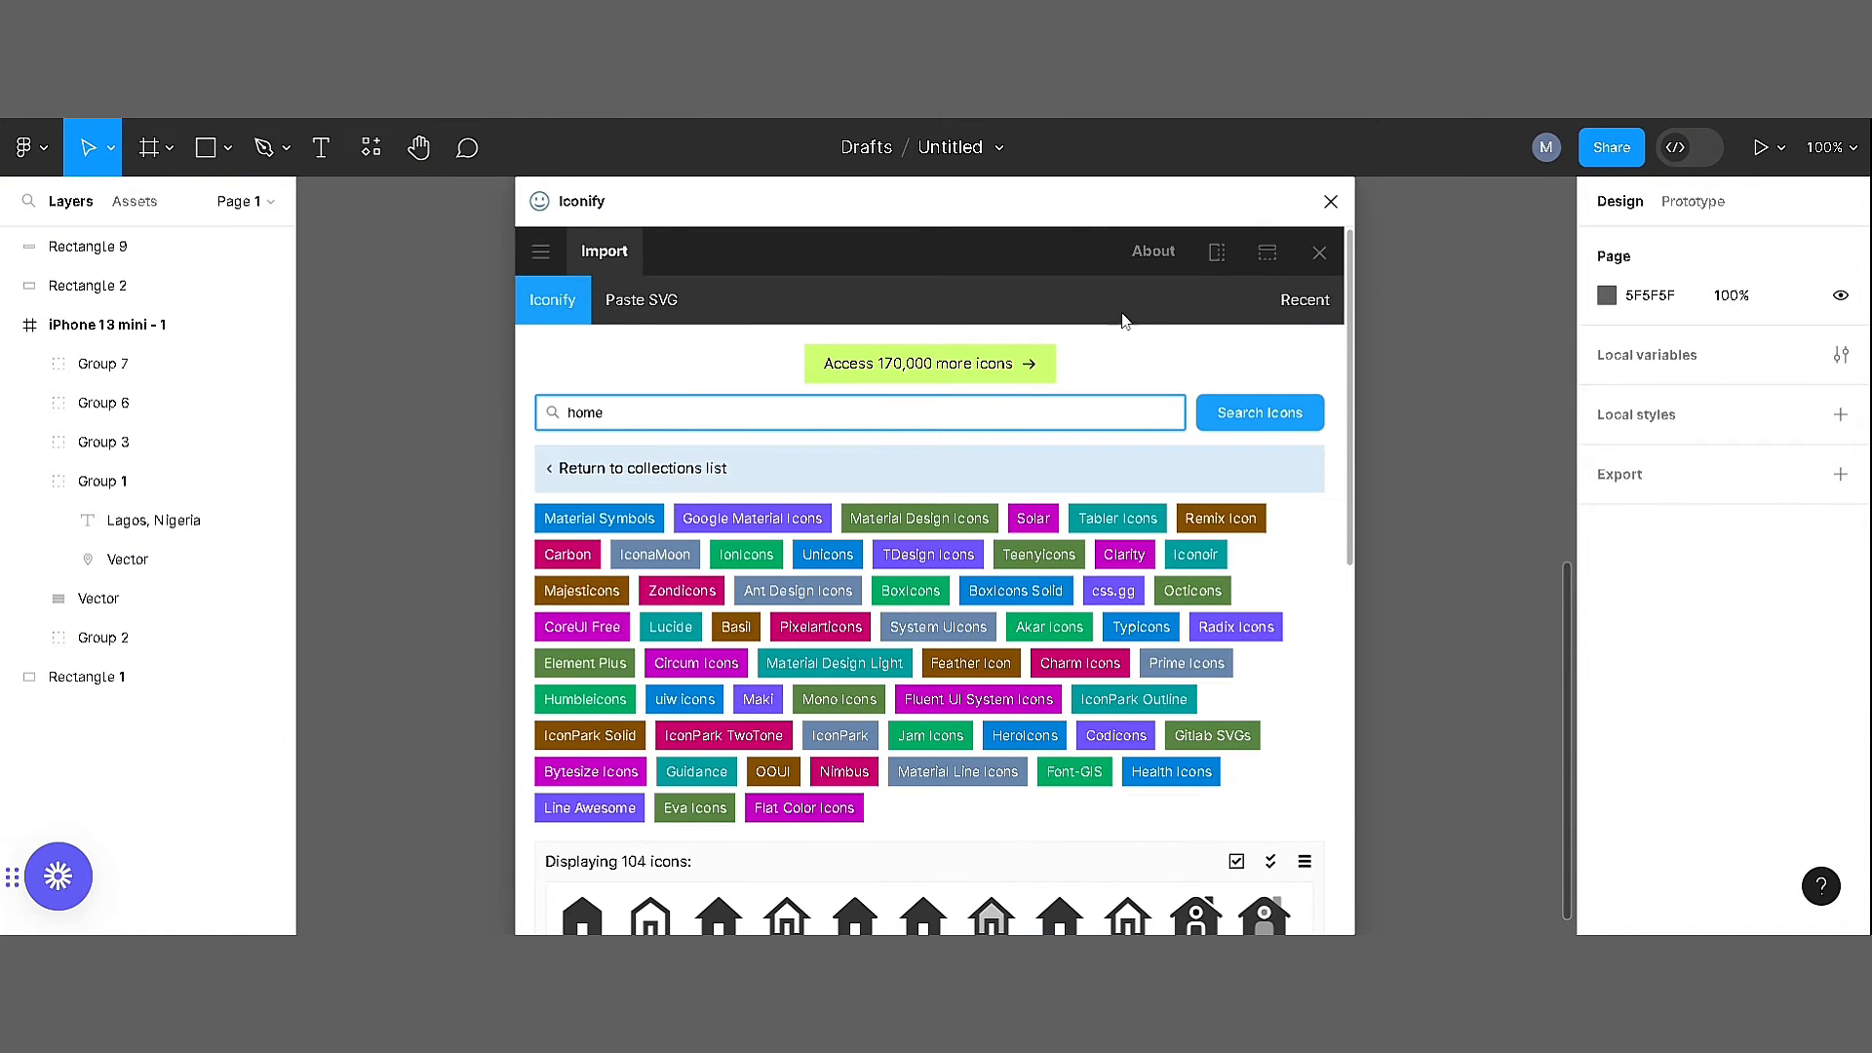
pyautogui.scroll(-5, 1349, 544)
pyautogui.click(956, 895)
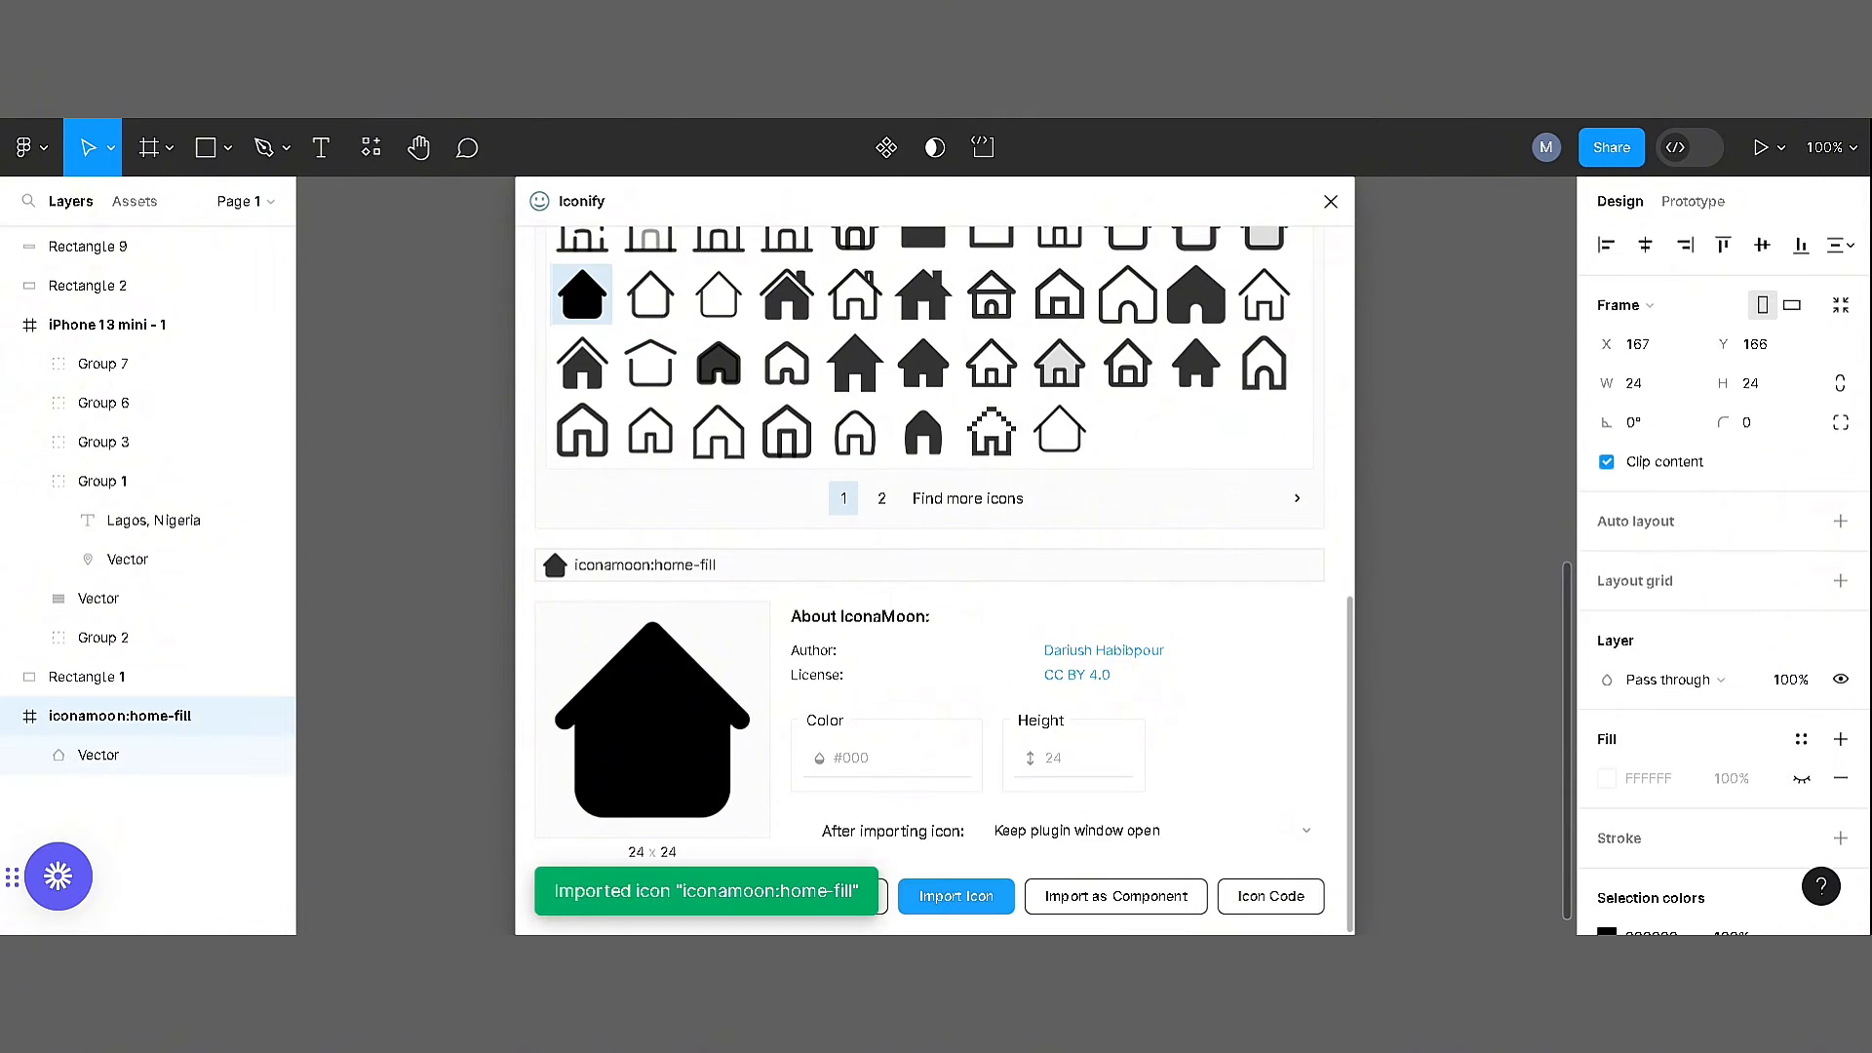
# Search the icons for "favourite" and import the mdi:favourite-border heart icon
pyautogui.moveTo(1350, 624); pyautogui.dragTo(1350, 330)
pyautogui.click(604, 264)
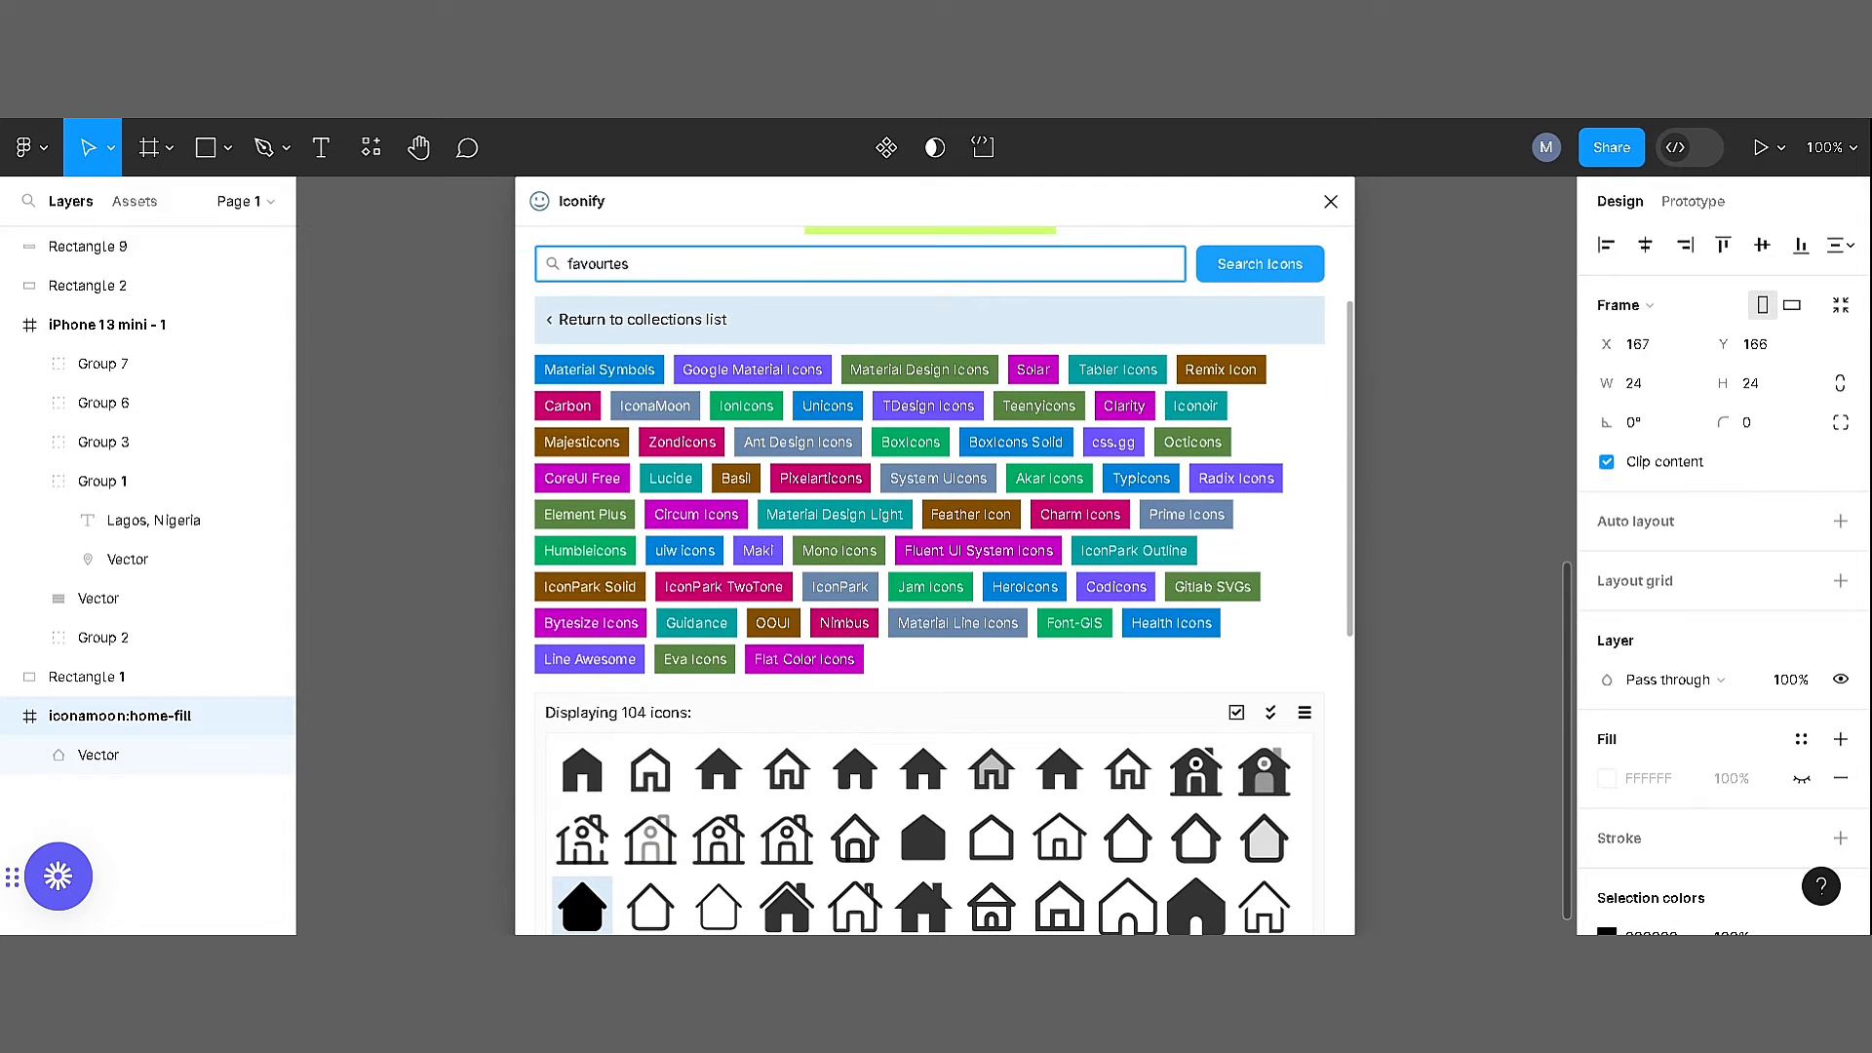
pyautogui.press('Return')
pyautogui.press('Return')
pyautogui.click(1196, 478)
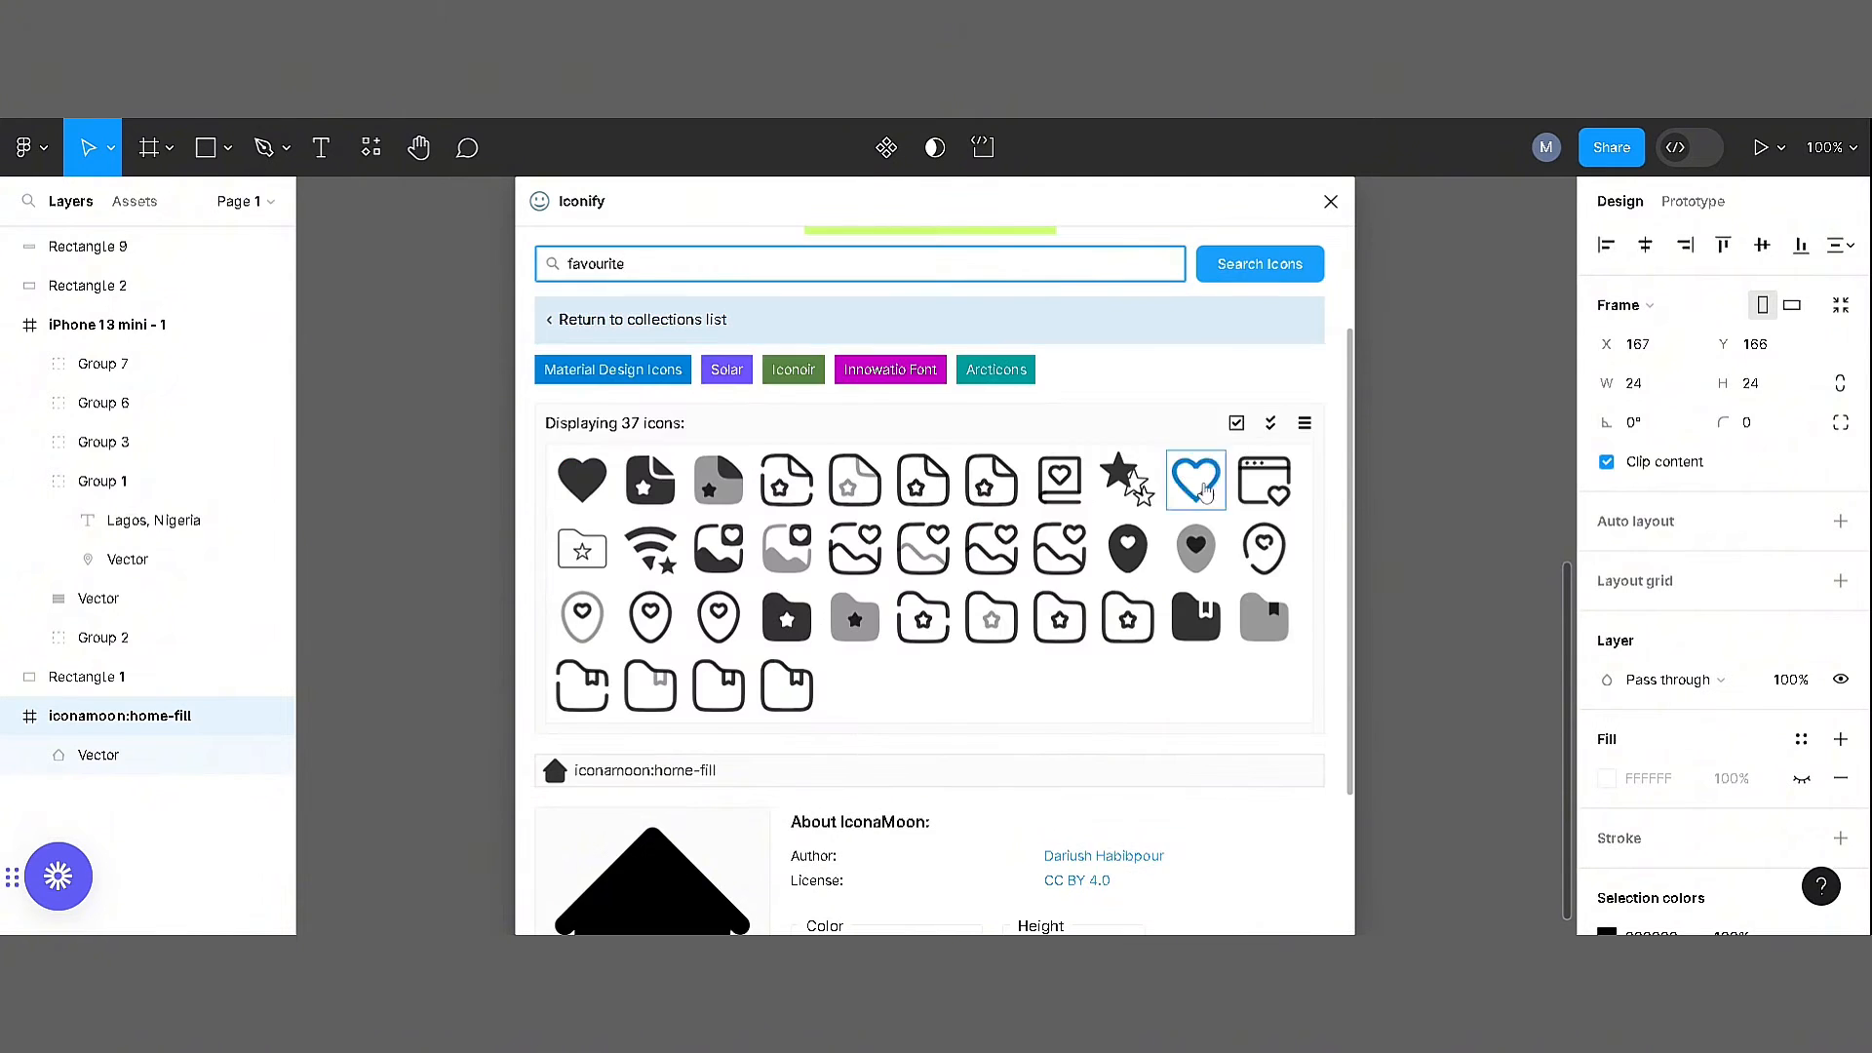
pyautogui.click(977, 907)
pyautogui.moveTo(617, 206); pyautogui.dragTo(618, 206)
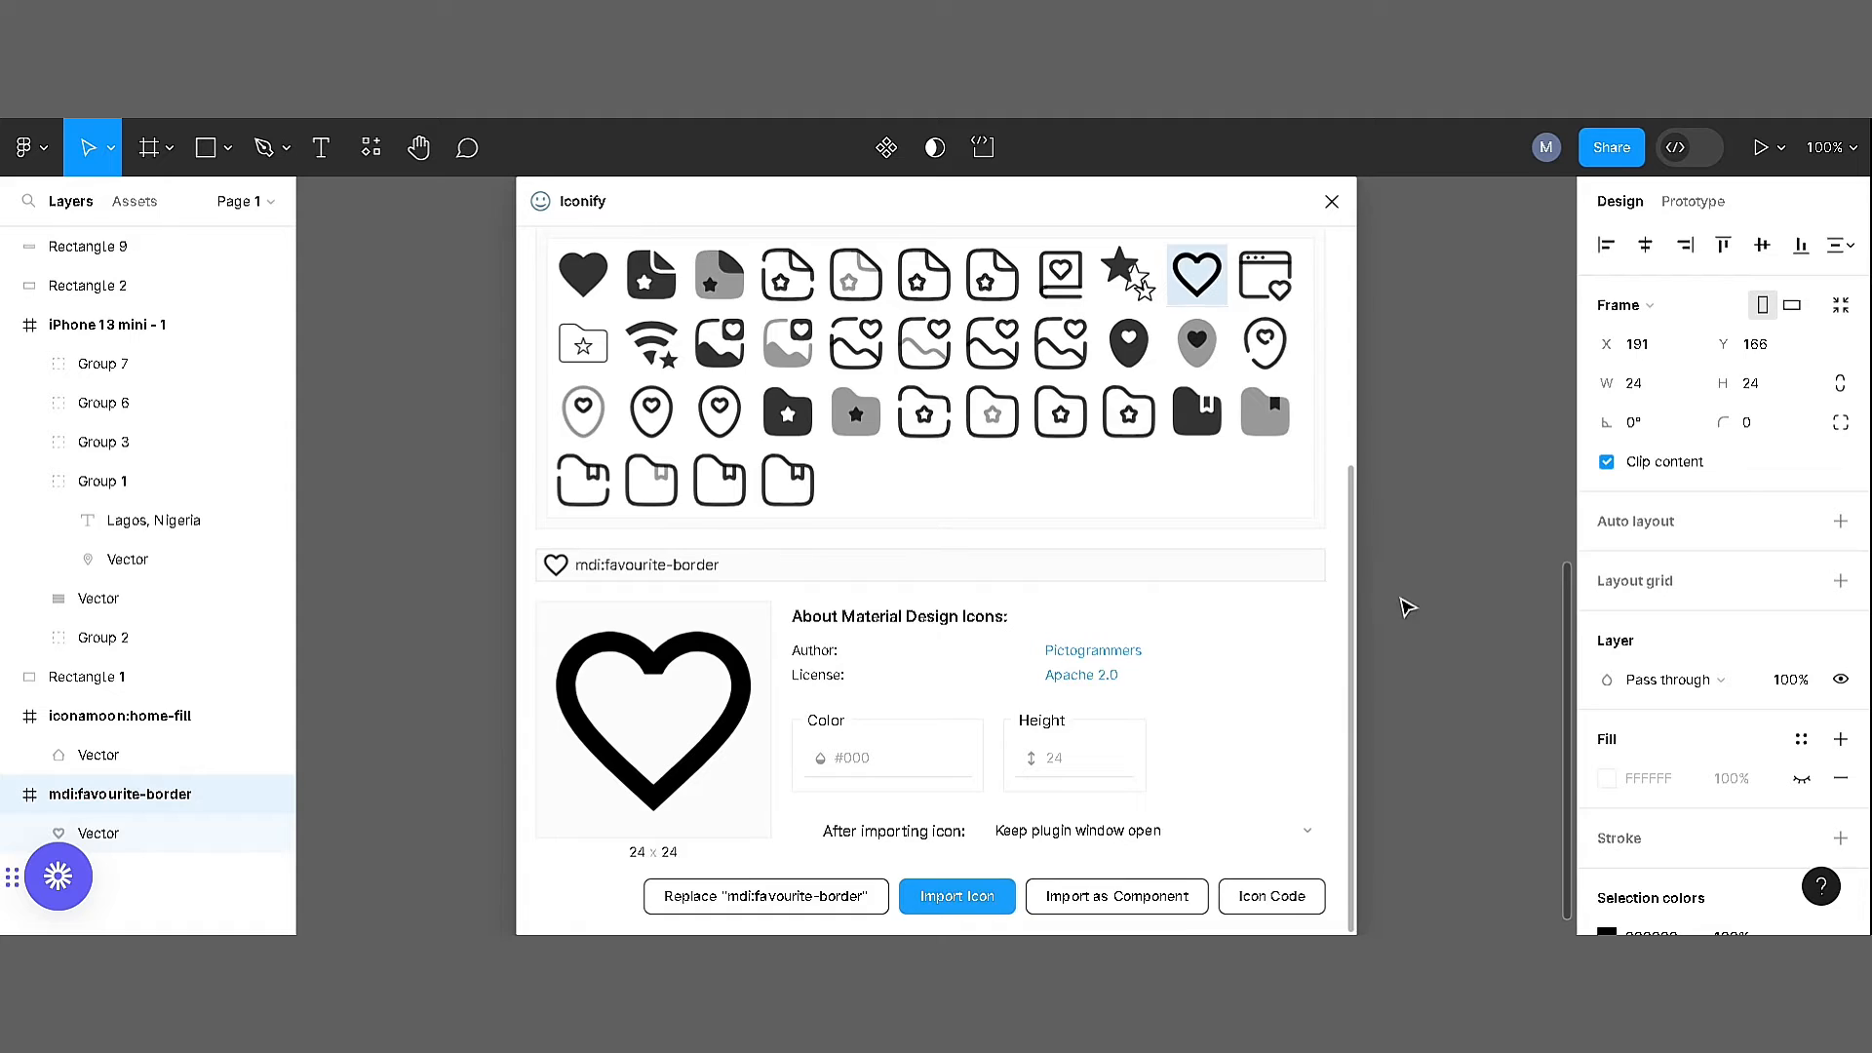
# Search the icons for "location" and import the ep:location pin icon
pyautogui.moveTo(1350, 602); pyautogui.dragTo(1351, 461)
pyautogui.click(644, 268)
pyautogui.write('location')
pyautogui.press('Return')
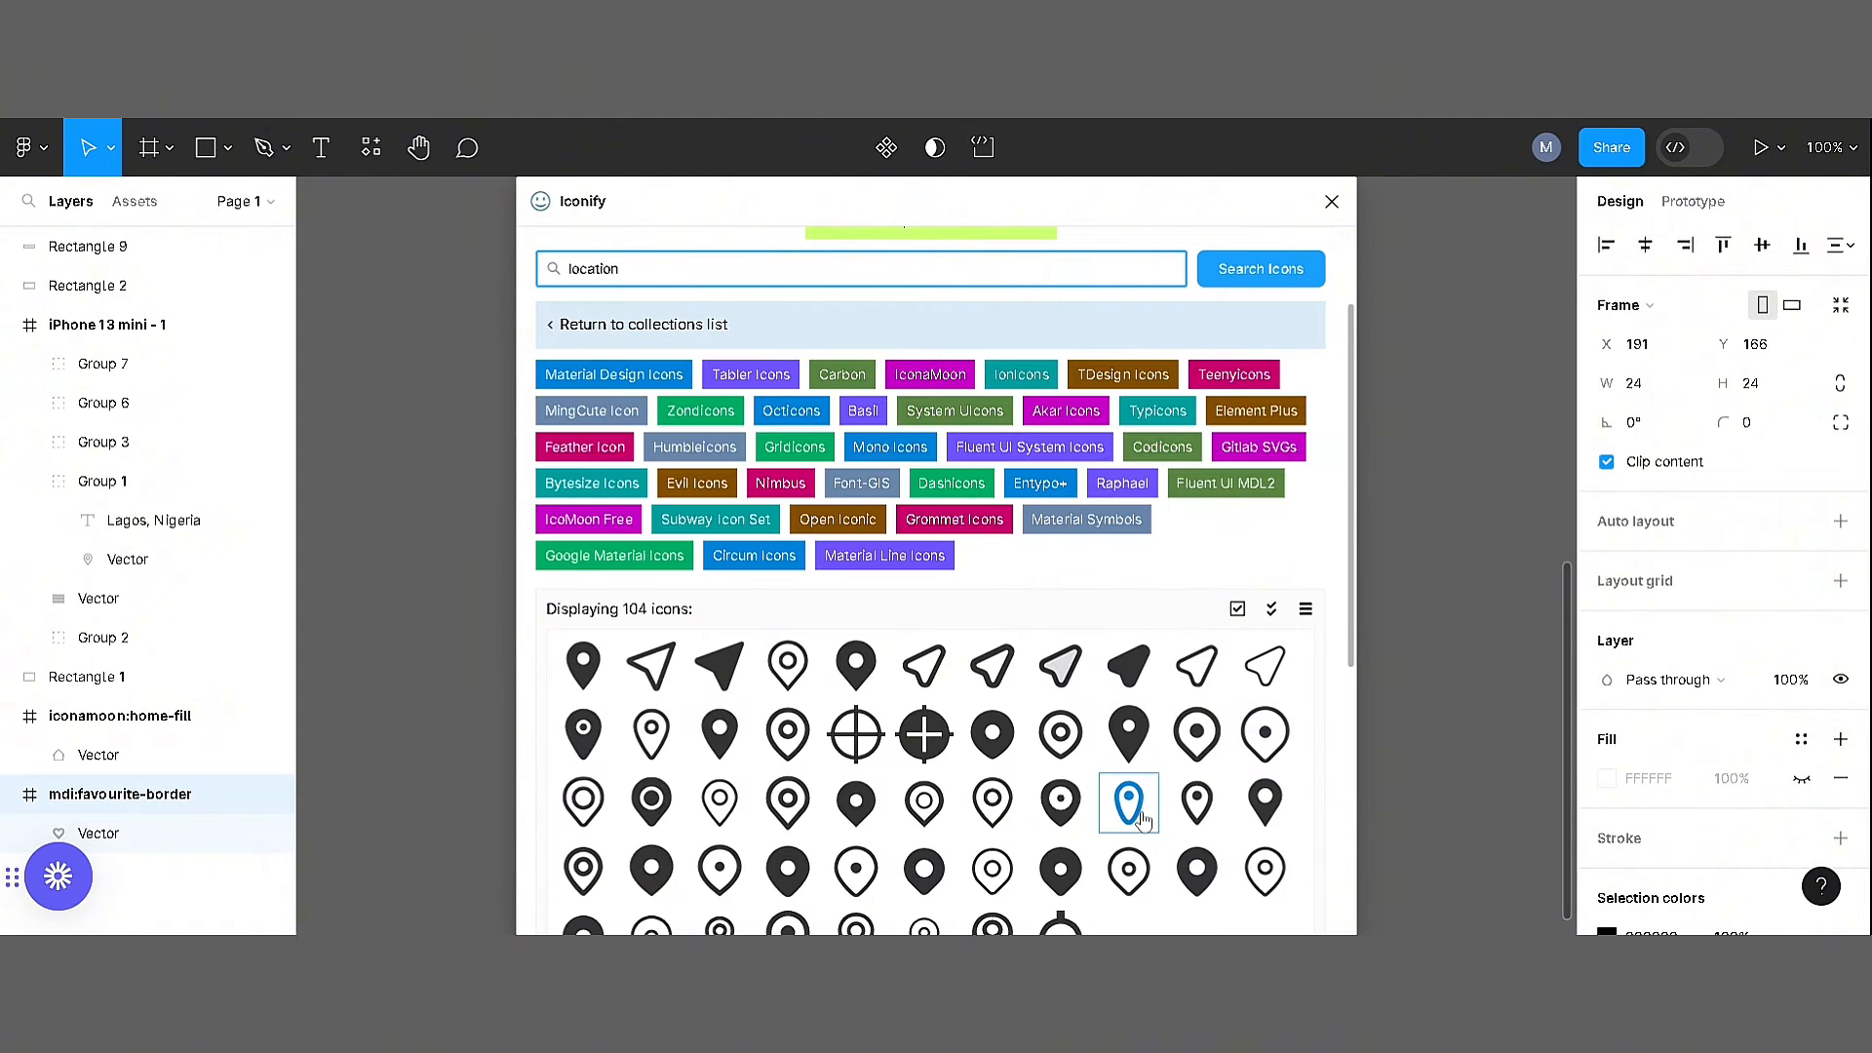
pyautogui.moveTo(618, 201)
pyautogui.mouseDown()
pyautogui.moveTo(710, 325)
pyautogui.moveTo(592, 195)
pyautogui.mouseUp()
pyautogui.click(959, 809)
pyautogui.scroll(-5, 959, 810)
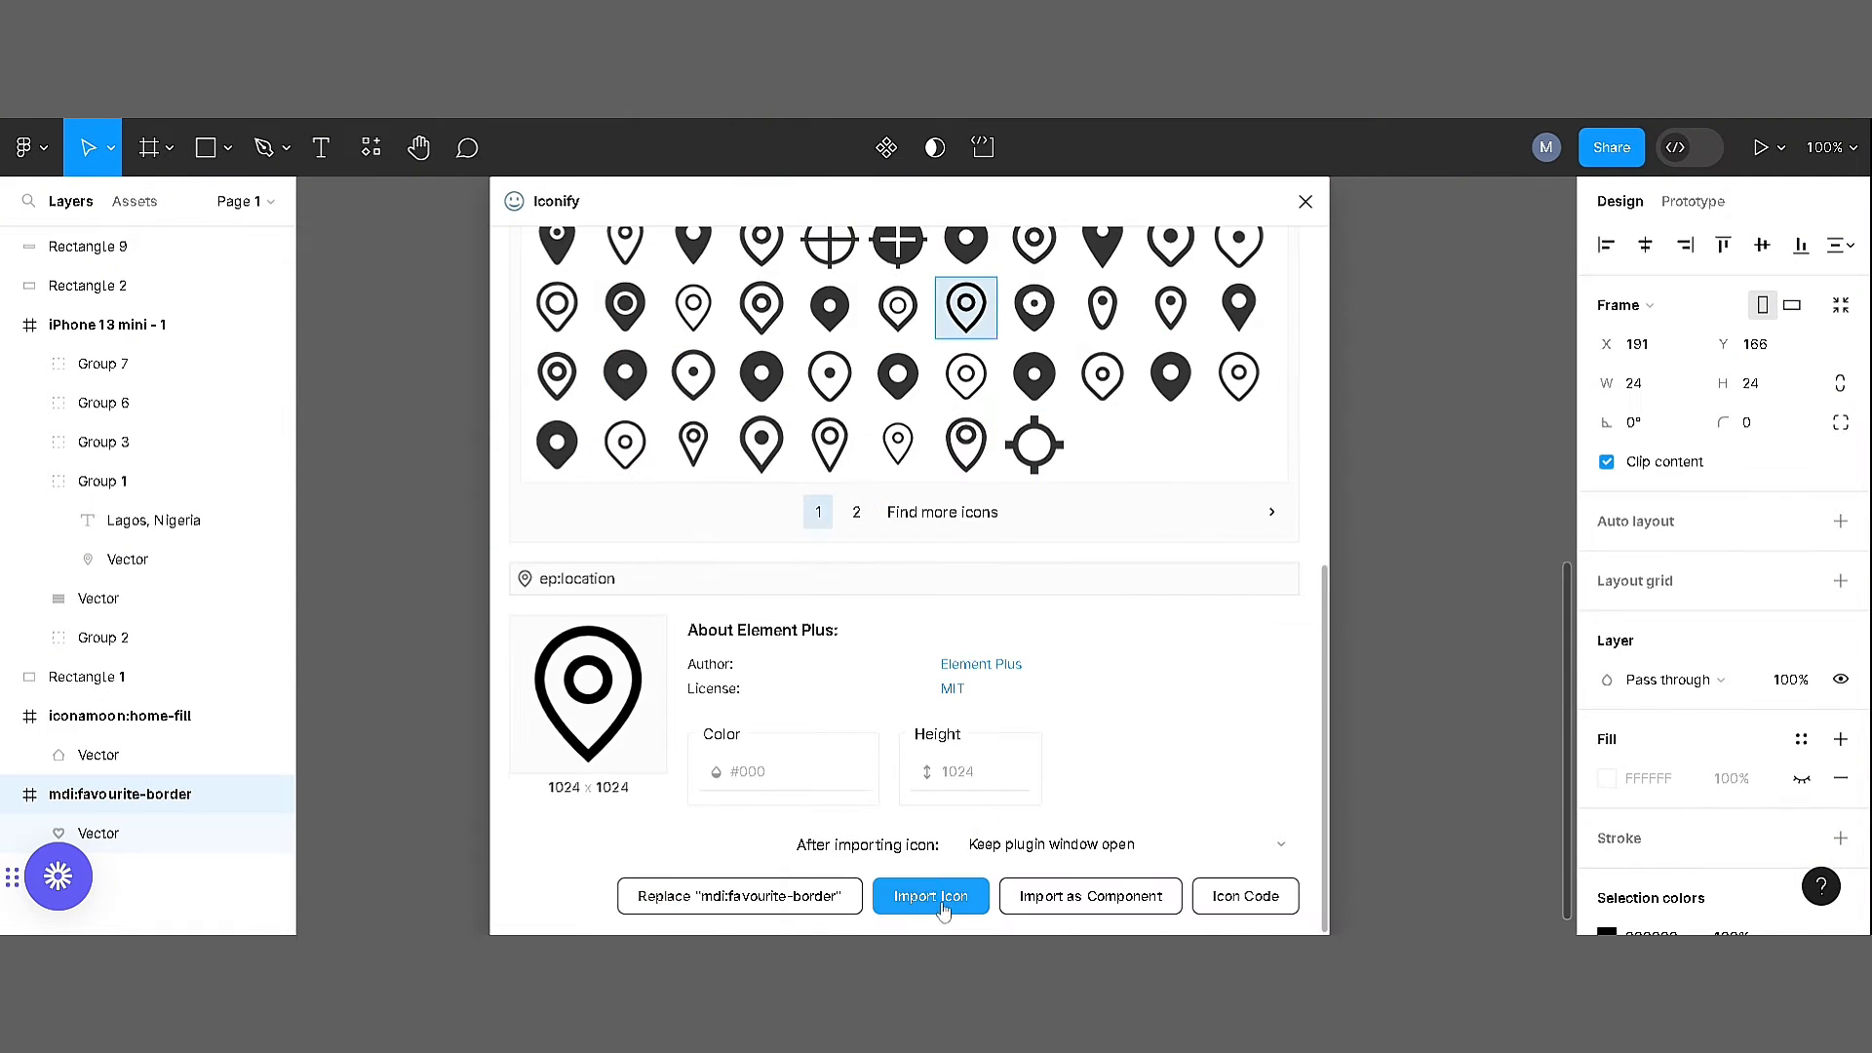
pyautogui.click(943, 905)
# Search for a "user" or profile symbol, import the iconamoon:profile-circle-light icon and close the icon plugin
pyautogui.scroll(5, 1450, 472)
pyautogui.scroll(5, 1296, 489)
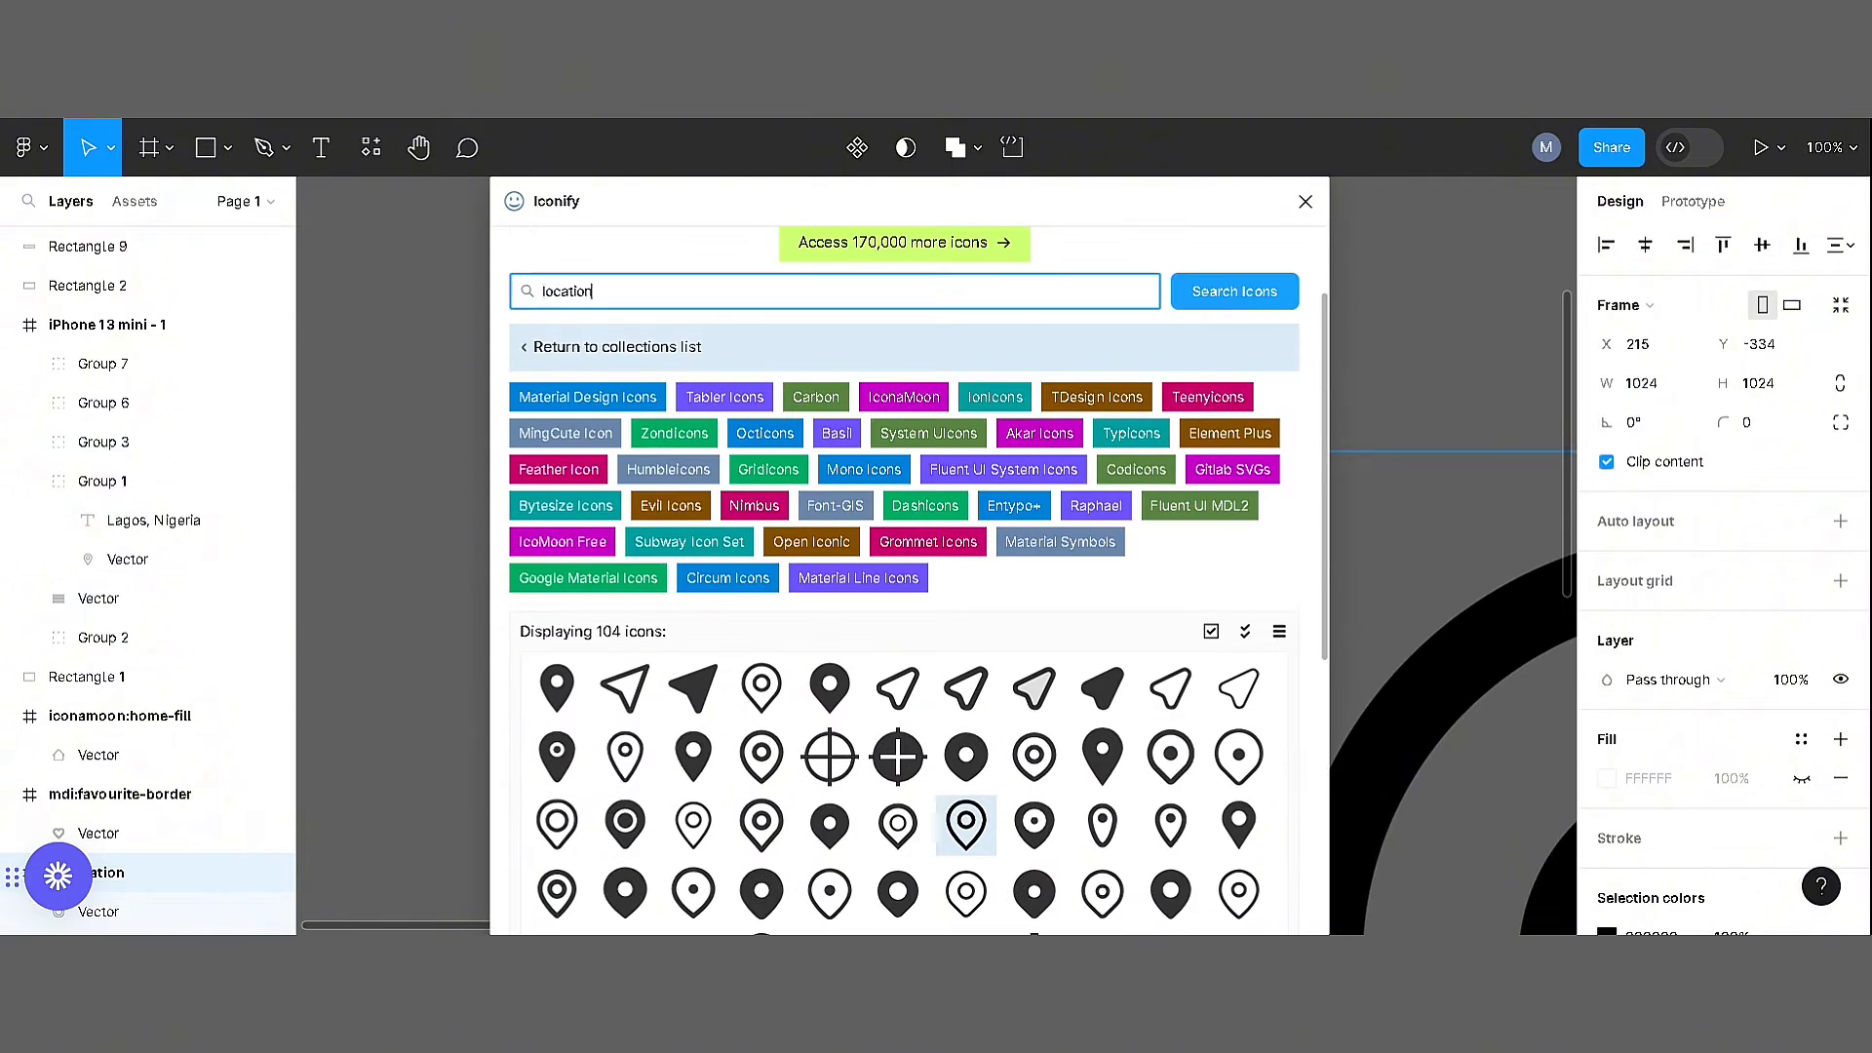
pyautogui.press('Return')
pyautogui.scroll(-3, 1305, 386)
pyautogui.scroll(3, 1303, 534)
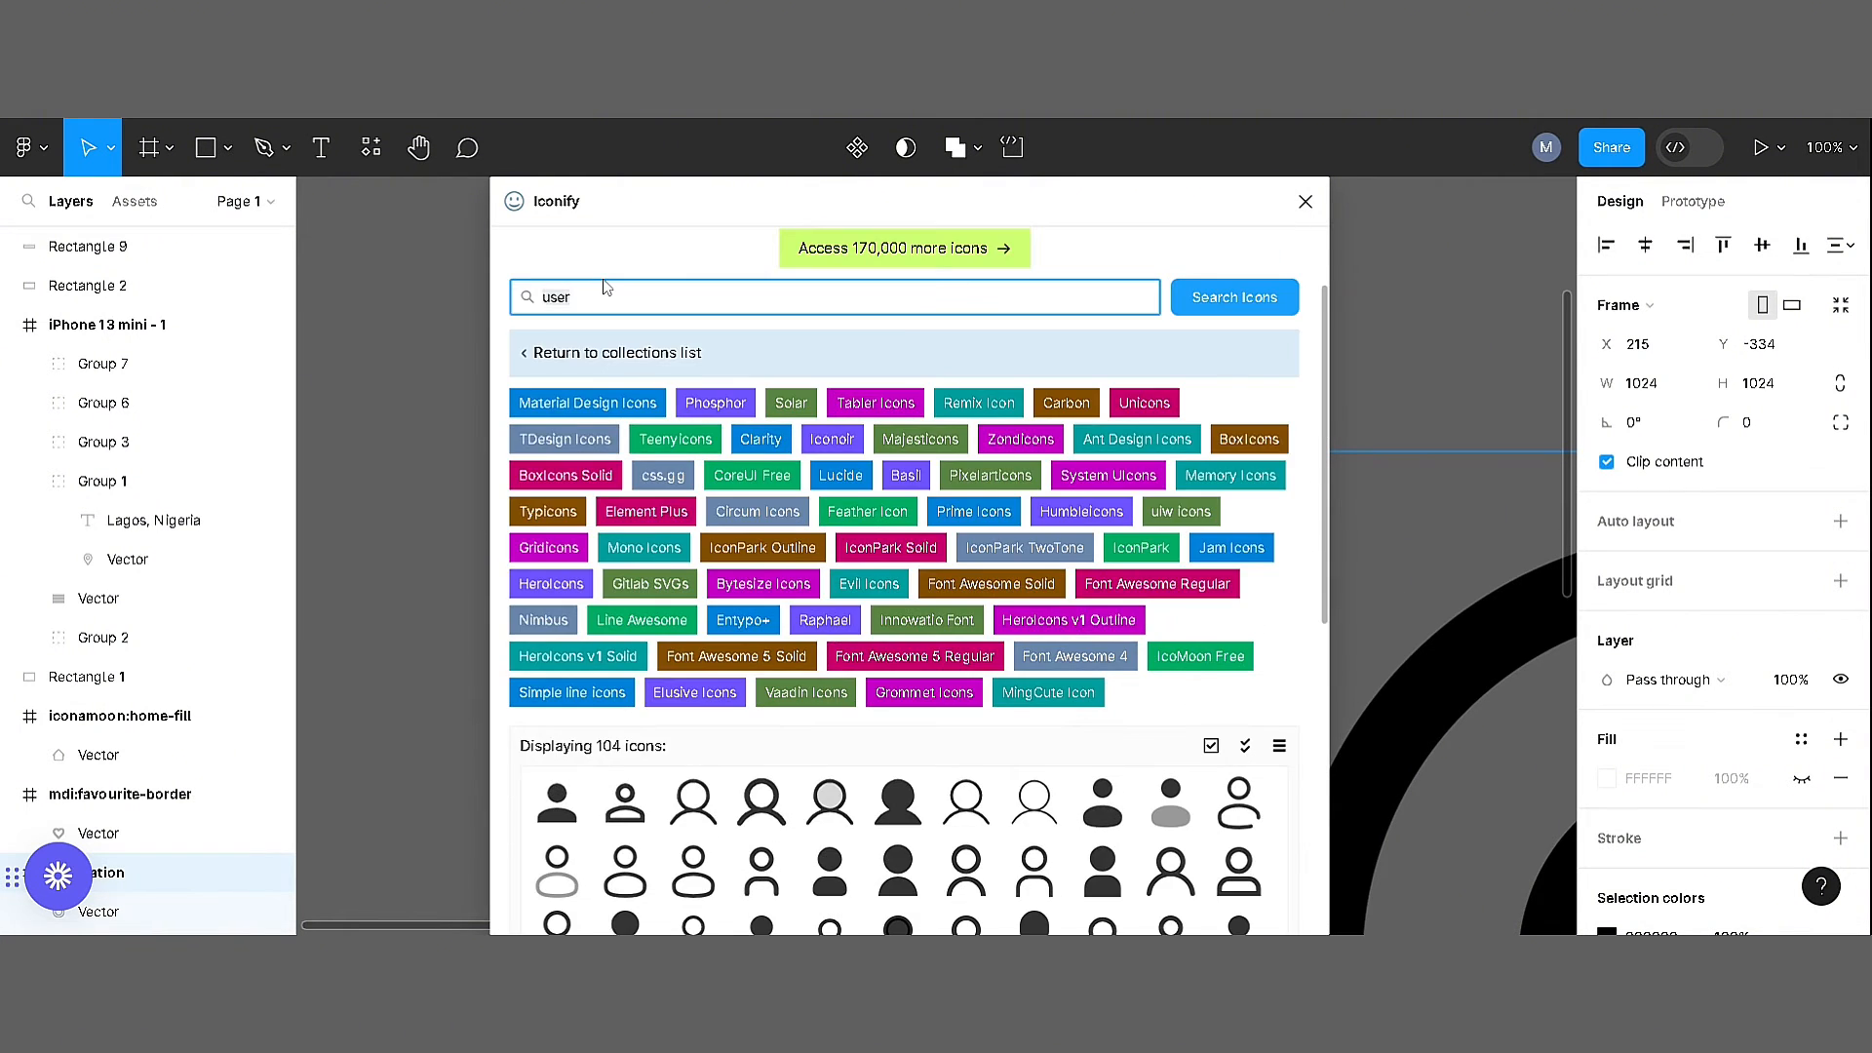
pyautogui.press('Return')
pyautogui.click(691, 805)
pyautogui.scroll(-4, 693, 808)
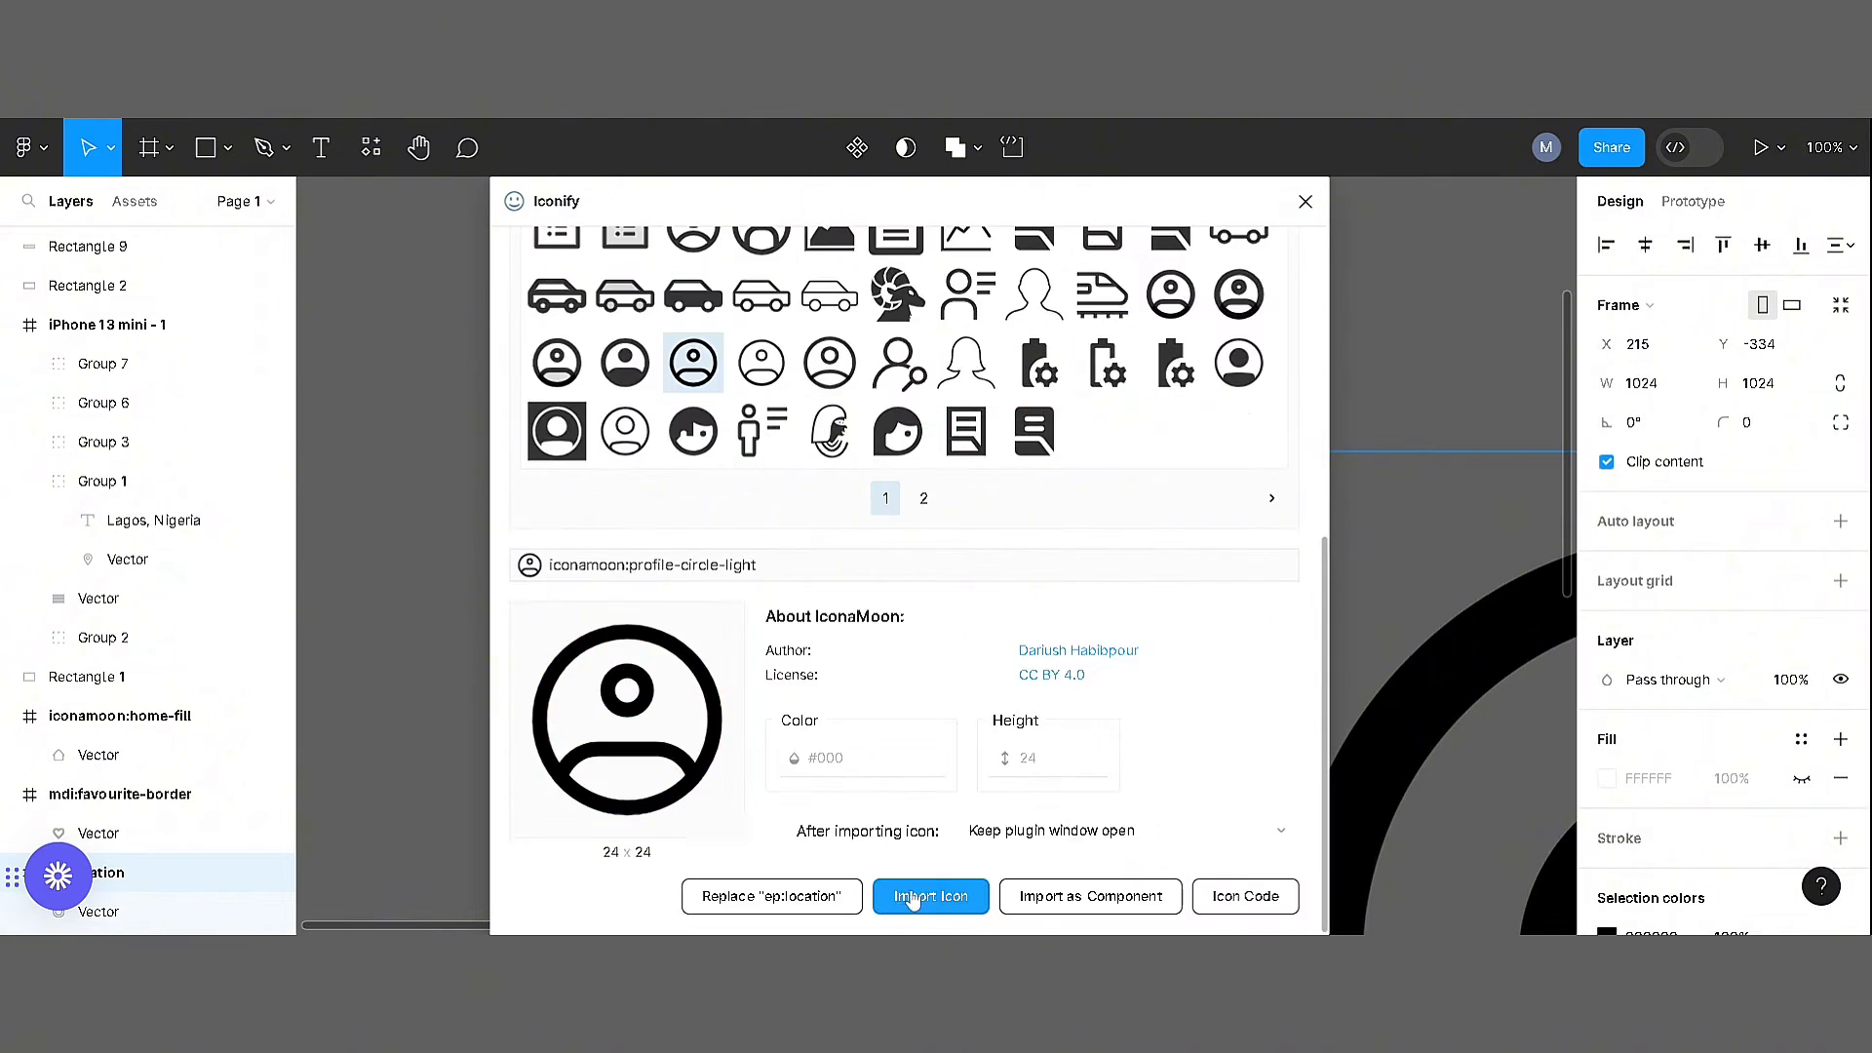
pyautogui.click(913, 898)
pyautogui.click(1305, 201)
# Move both shapes of the large location pin out of their ep:location frame as one group and delete the empty frame
pyautogui.scroll(-3, 1099, 376)
pyautogui.hotkey('ctrl', '-')
pyautogui.hotkey('ctrl', '-')
pyautogui.click(1077, 493)
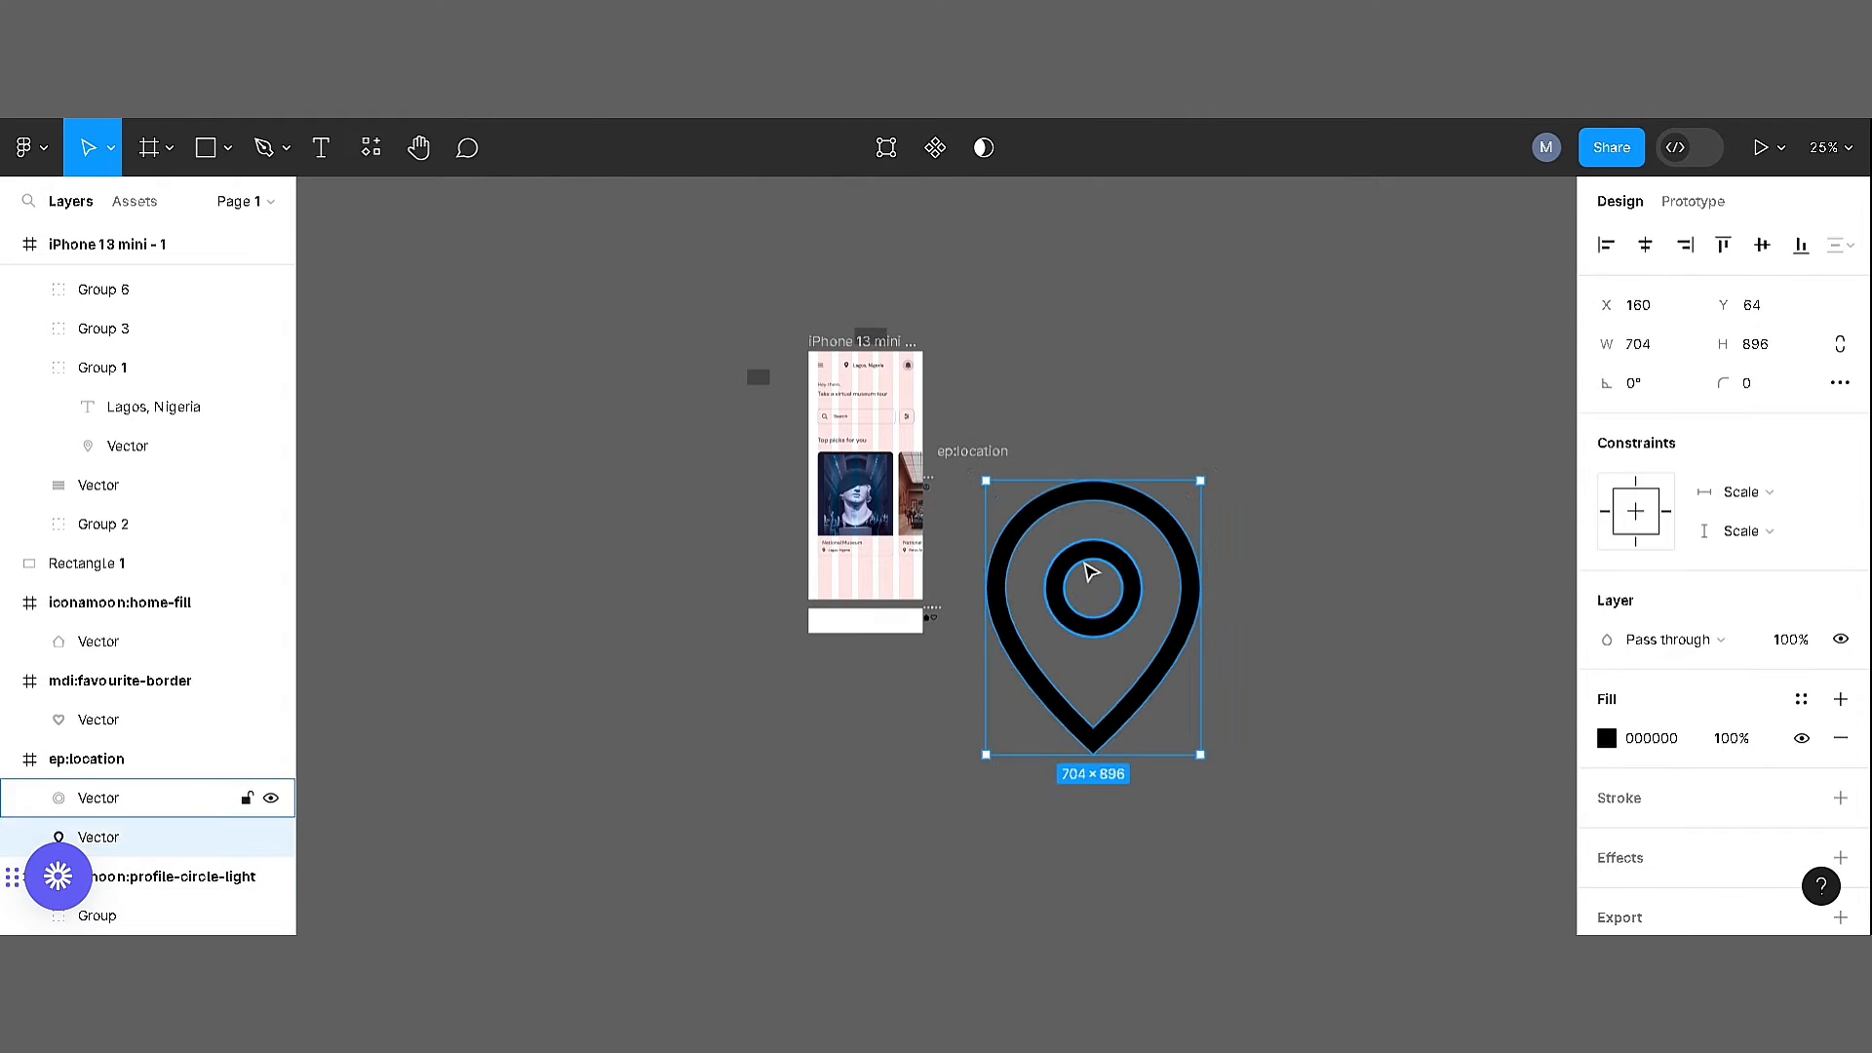
pyautogui.keyDown('shift'); pyautogui.click(1085, 563); pyautogui.keyUp('shift')
pyautogui.moveTo(1189, 577); pyautogui.dragTo(1406, 298)
pyautogui.hotkey('ctrl', 'g')
pyautogui.click(975, 630)
pyautogui.press('Delete')
pyautogui.click(1283, 341)
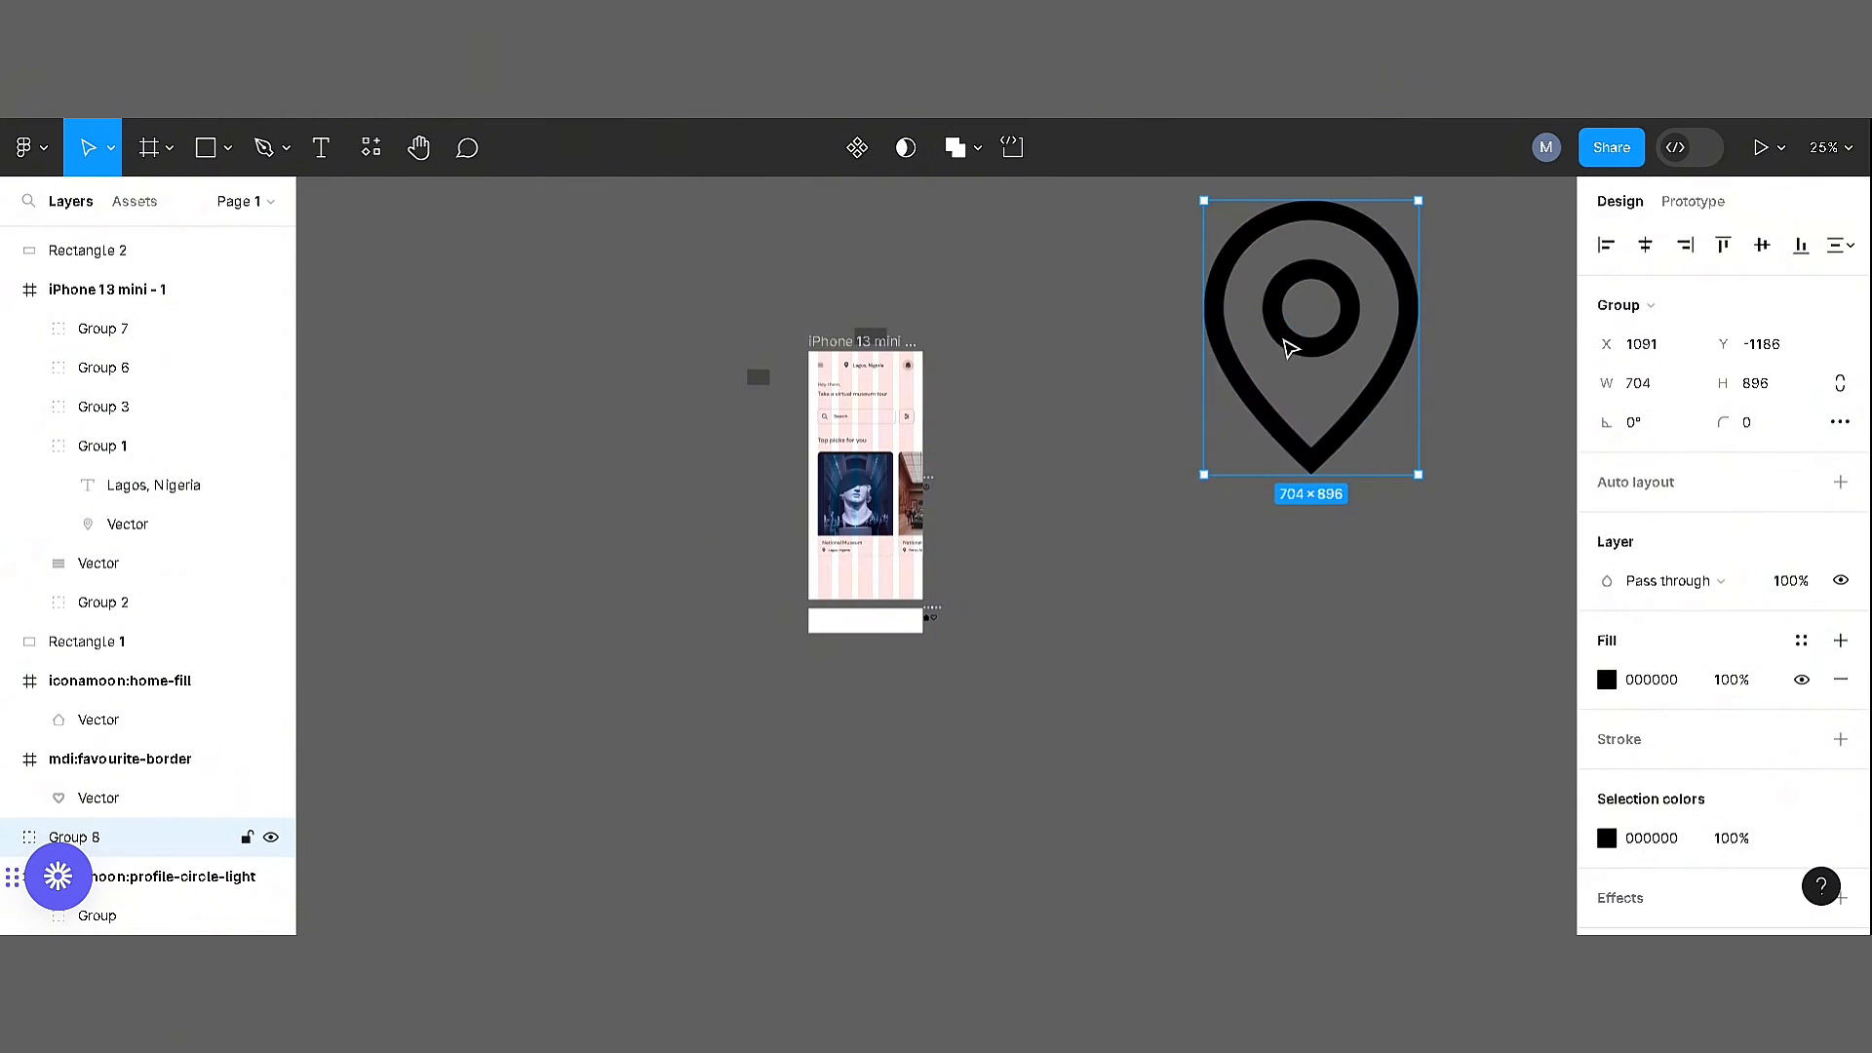
# Scale the large location pin down proportionally and place it near the other imported icons beside the phone frame
pyautogui.moveTo(1283, 341); pyautogui.dragTo(1002, 567)
pyautogui.press('k')
pyautogui.moveTo(1137, 701); pyautogui.dragTo(970, 487)
pyautogui.moveTo(960, 462); pyautogui.dragTo(1113, 622)
pyautogui.hotkey('ctrl', '+')
pyautogui.hotkey('ctrl', '+')
pyautogui.hotkey('ctrl', '+')
pyautogui.scroll(-3, 1032, 765)
# Move the home, heart and profile icons out of their import frames and delete the empty frames
pyautogui.moveTo(1024, 764); pyautogui.dragTo(1226, 567)
pyautogui.moveTo(963, 751); pyautogui.dragTo(1071, 502)
pyautogui.moveTo(960, 665); pyautogui.dragTo(1094, 859)
pyautogui.press('Delete')
pyautogui.scroll(7, 1098, 681)
pyautogui.moveTo(1066, 390); pyautogui.dragTo(1255, 665)
pyautogui.click(1058, 355)
pyautogui.press('Delete')
# Scale the location pin proportionally to a width of 20
pyautogui.scroll(-5, 1258, 702)
pyautogui.hotkey('ctrl', '-')
pyautogui.moveTo(1527, 695); pyautogui.dragTo(1142, 576)
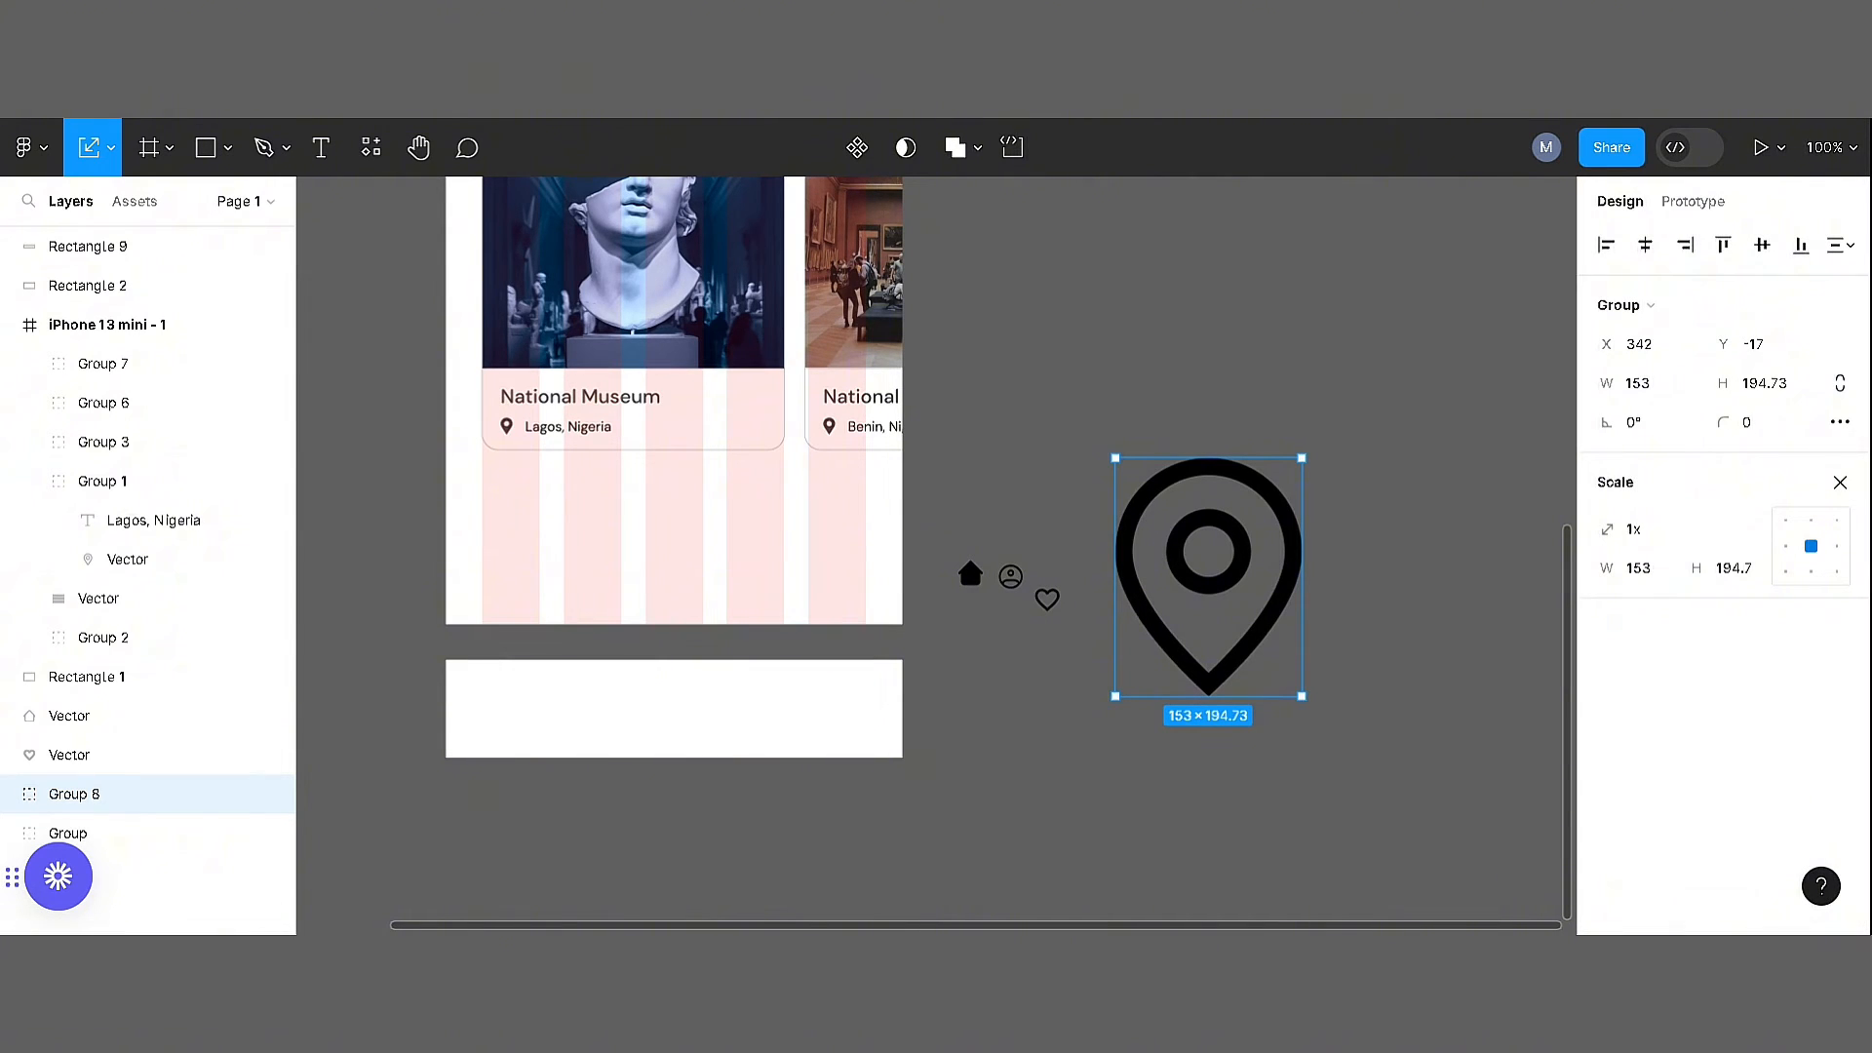
pyautogui.write('30')
pyautogui.press('Return')
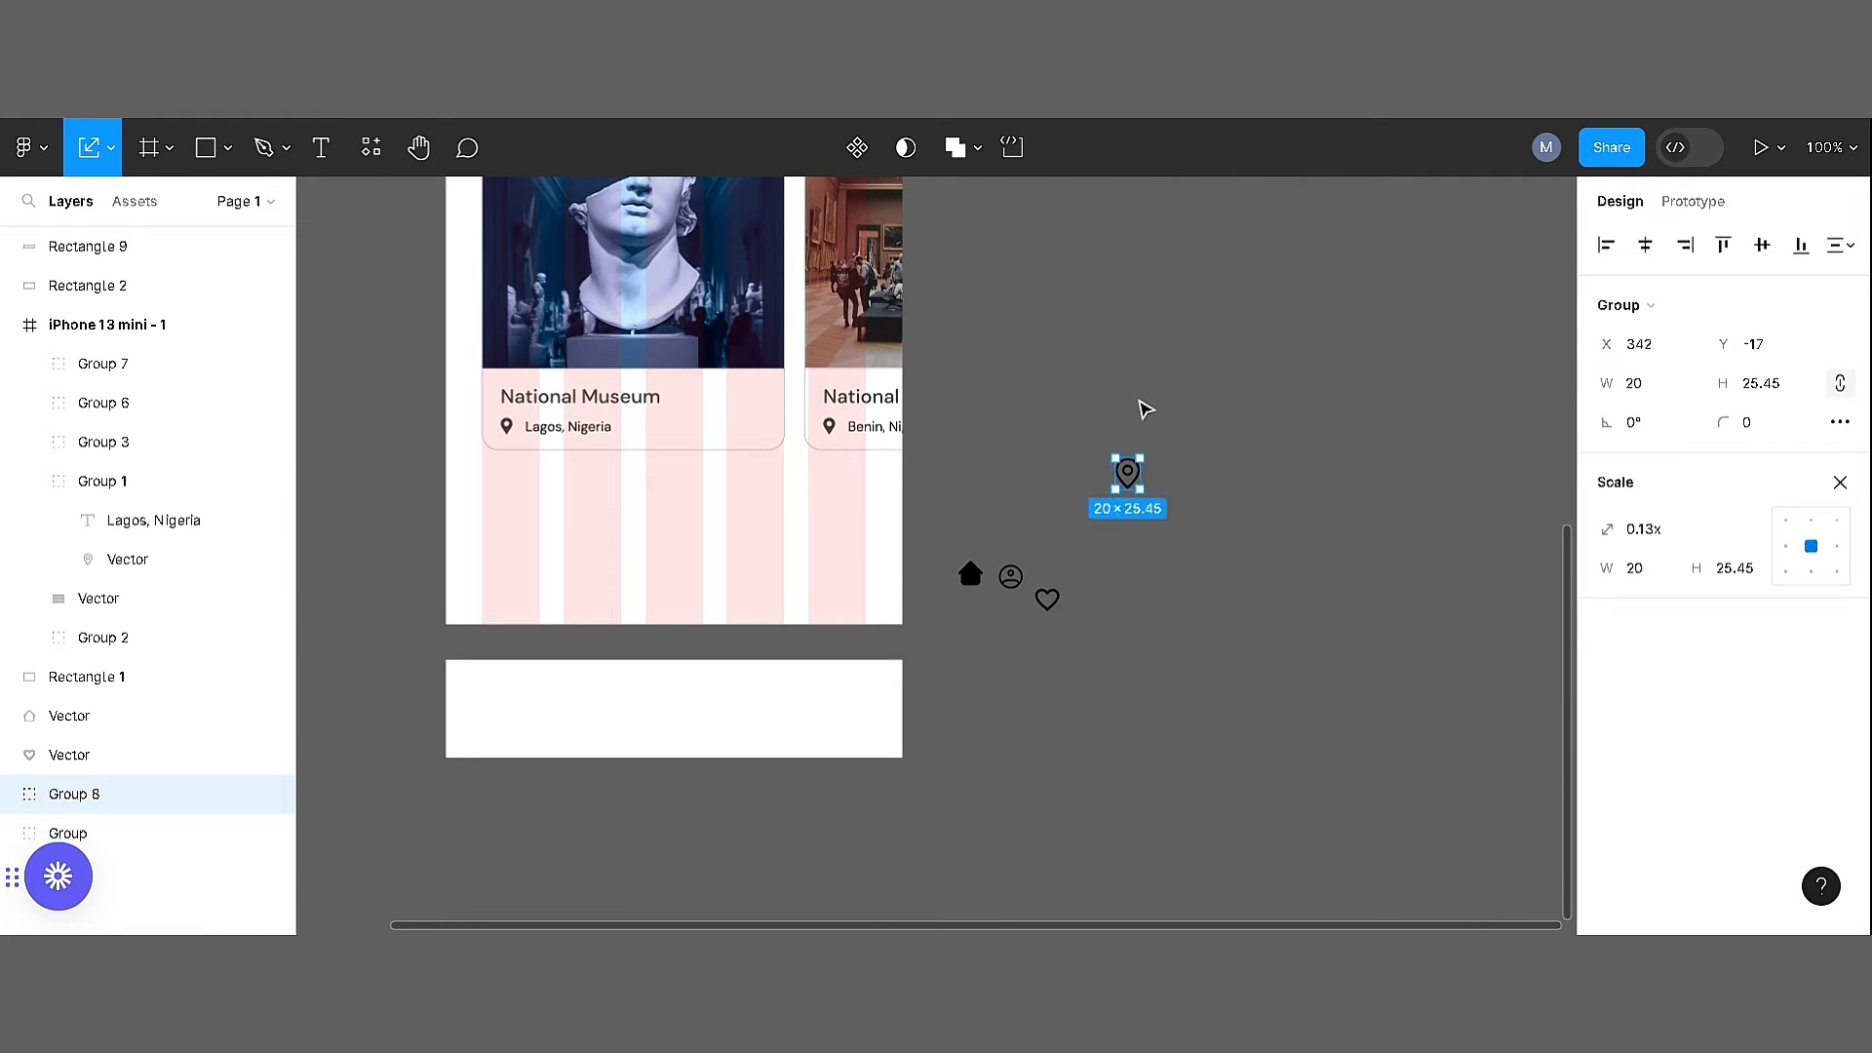
# Place the location pin and profile icon beside the heart and scale the profile icon to a width of 20
pyautogui.click(1145, 409)
pyautogui.moveTo(1131, 477); pyautogui.dragTo(1279, 644)
pyautogui.hotkey('ctrl', '+')
pyautogui.moveTo(1413, 638); pyautogui.dragTo(1169, 527)
pyautogui.click(1073, 707)
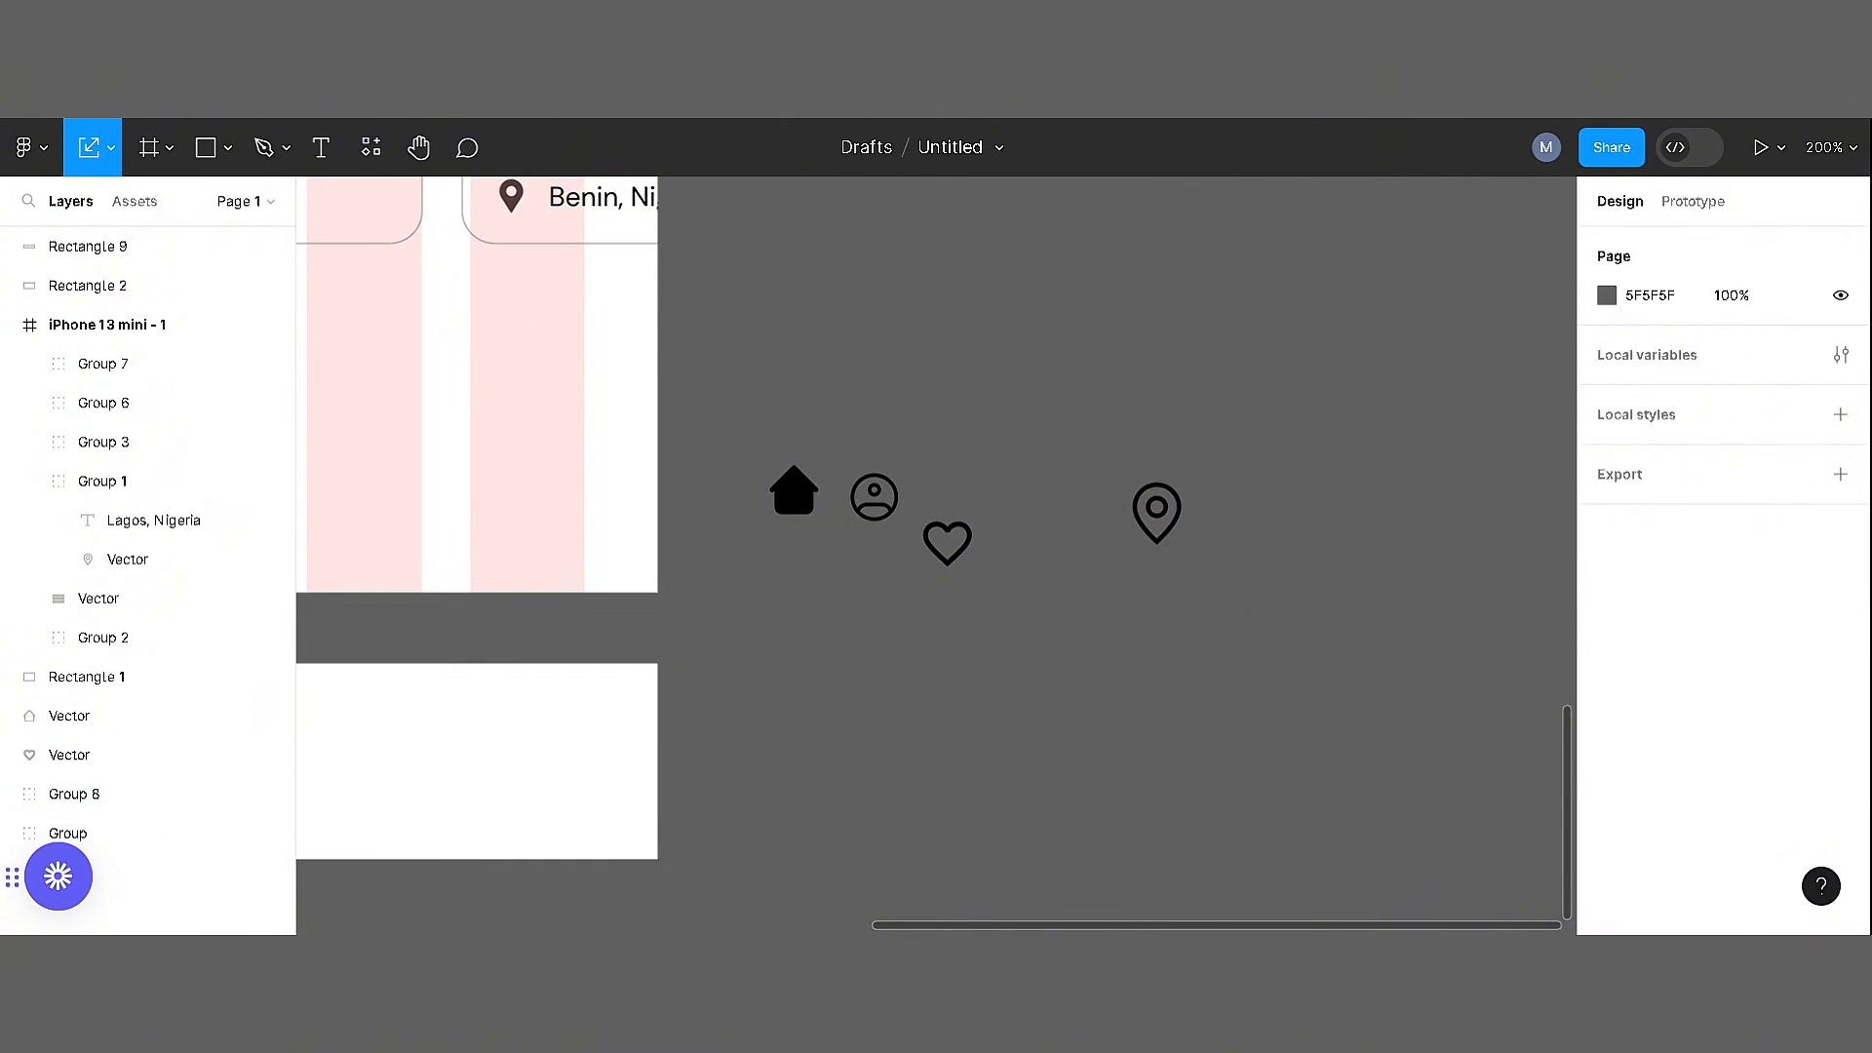
pyautogui.moveTo(874, 497); pyautogui.dragTo(1067, 544)
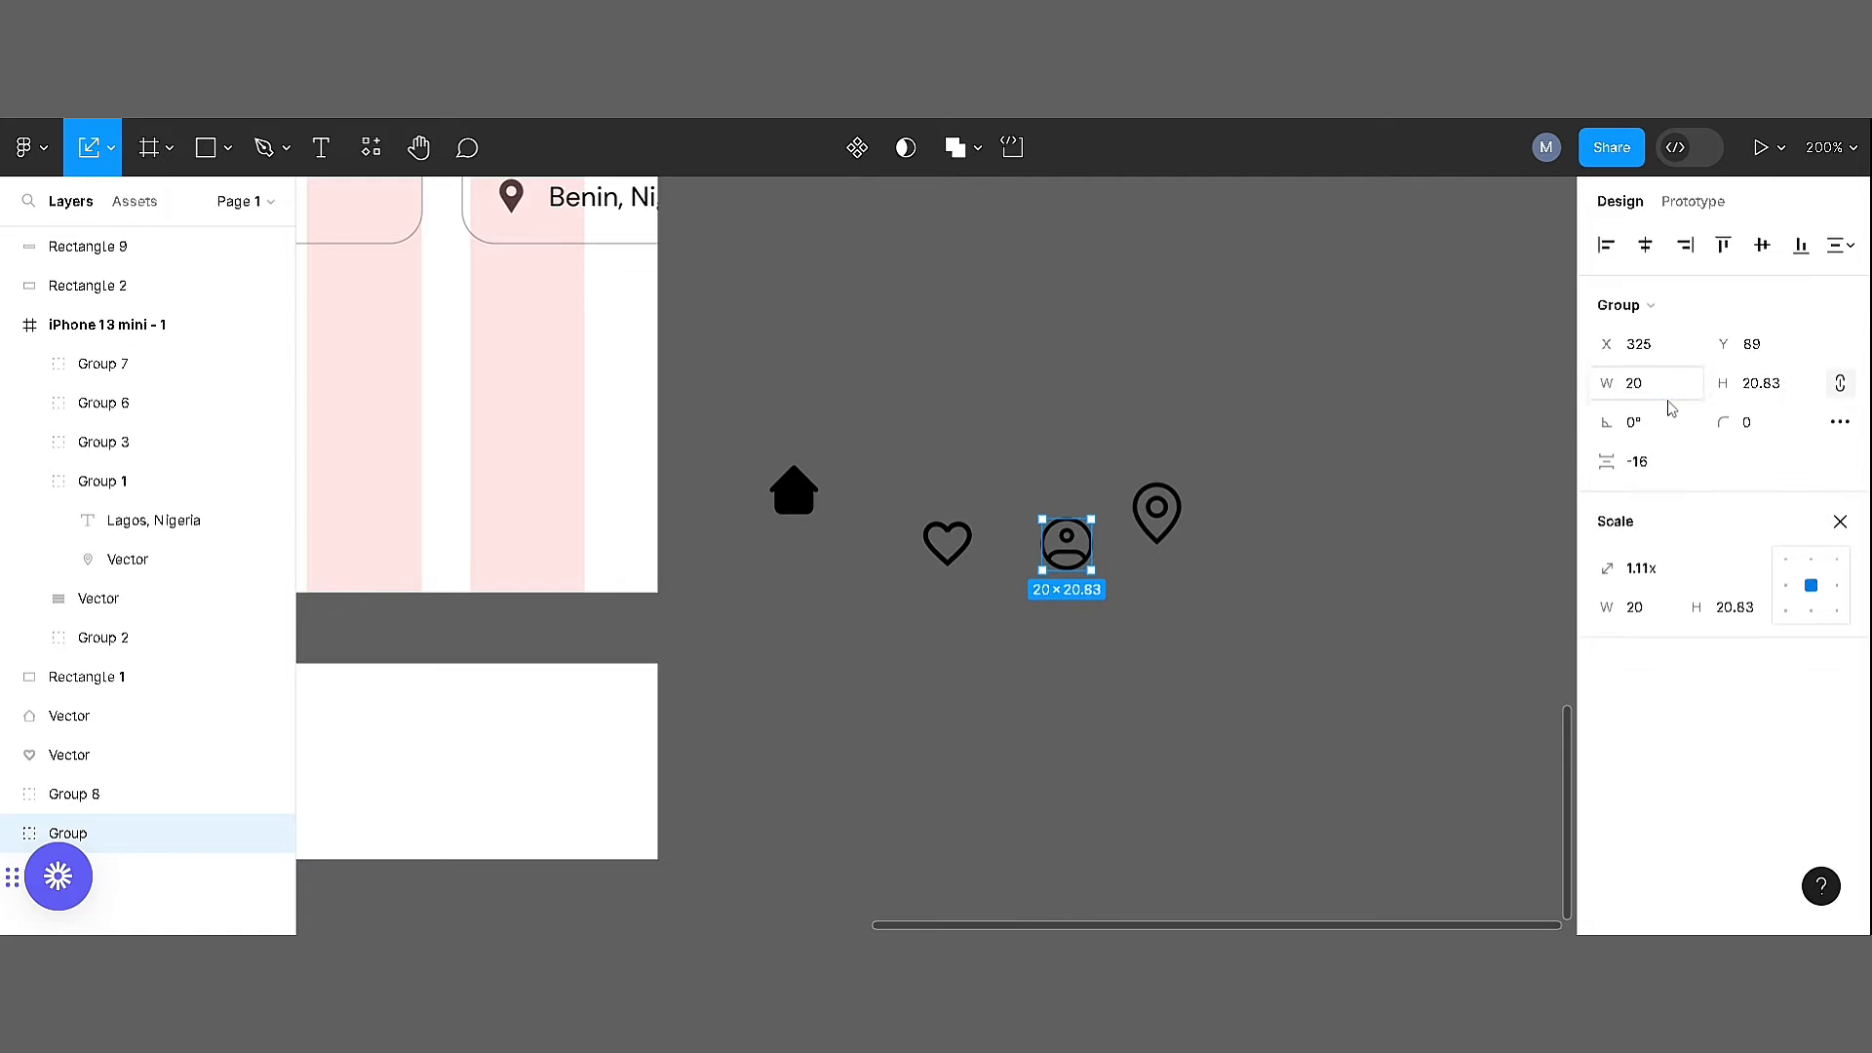
pyautogui.click(948, 546)
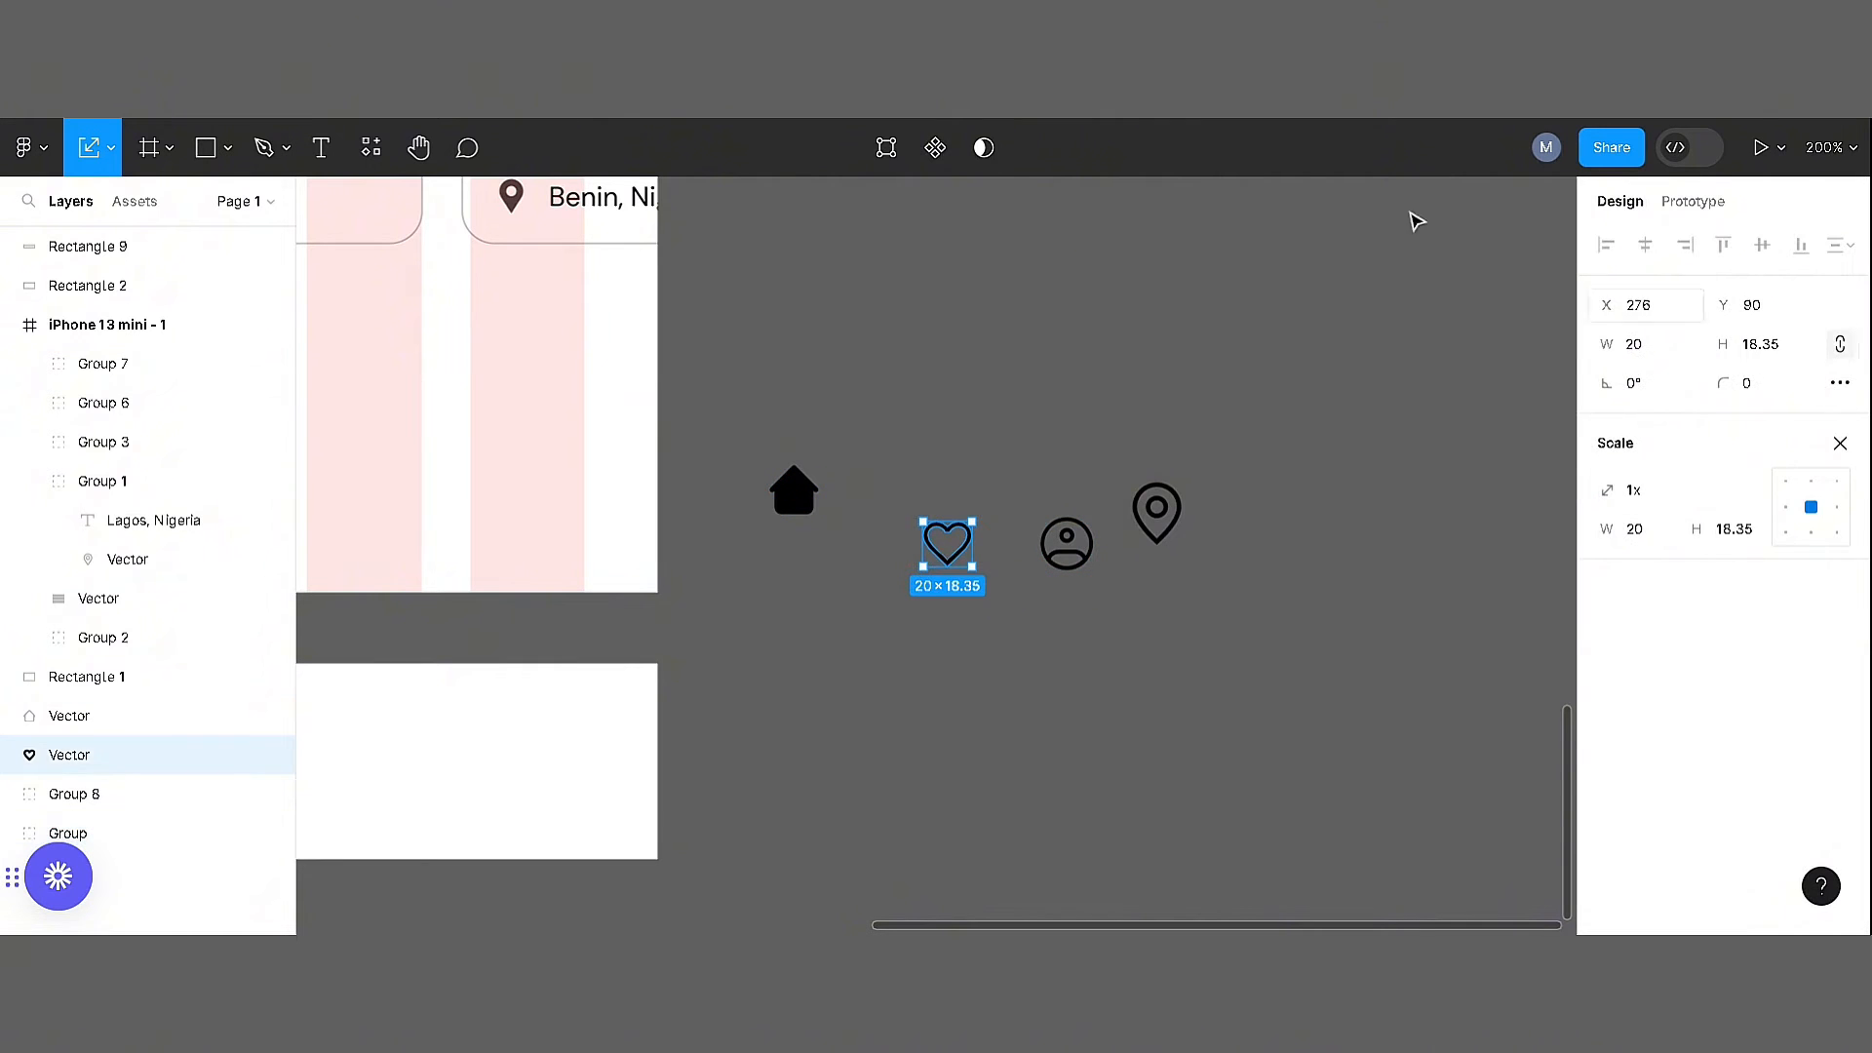
# Arrange the icons in a row as home, heart, pin, profile, aligning their vertical centres and distributing them horizontally
pyautogui.click(799, 492)
pyautogui.click(1222, 517)
pyautogui.moveTo(1081, 548); pyautogui.dragTo(1254, 510)
pyautogui.moveTo(1305, 573)
pyautogui.mouseDown()
pyautogui.moveTo(809, 447)
pyautogui.moveTo(833, 554)
pyautogui.mouseUp()
pyautogui.click(1761, 247)
pyautogui.click(1849, 246)
pyautogui.click(1590, 355)
# Place a grey guide rectangle behind the home icon, scale the icon to fit and centre the two on each other
pyautogui.click(896, 699)
pyautogui.click(839, 625)
pyautogui.hotkey('ctrl', '+')
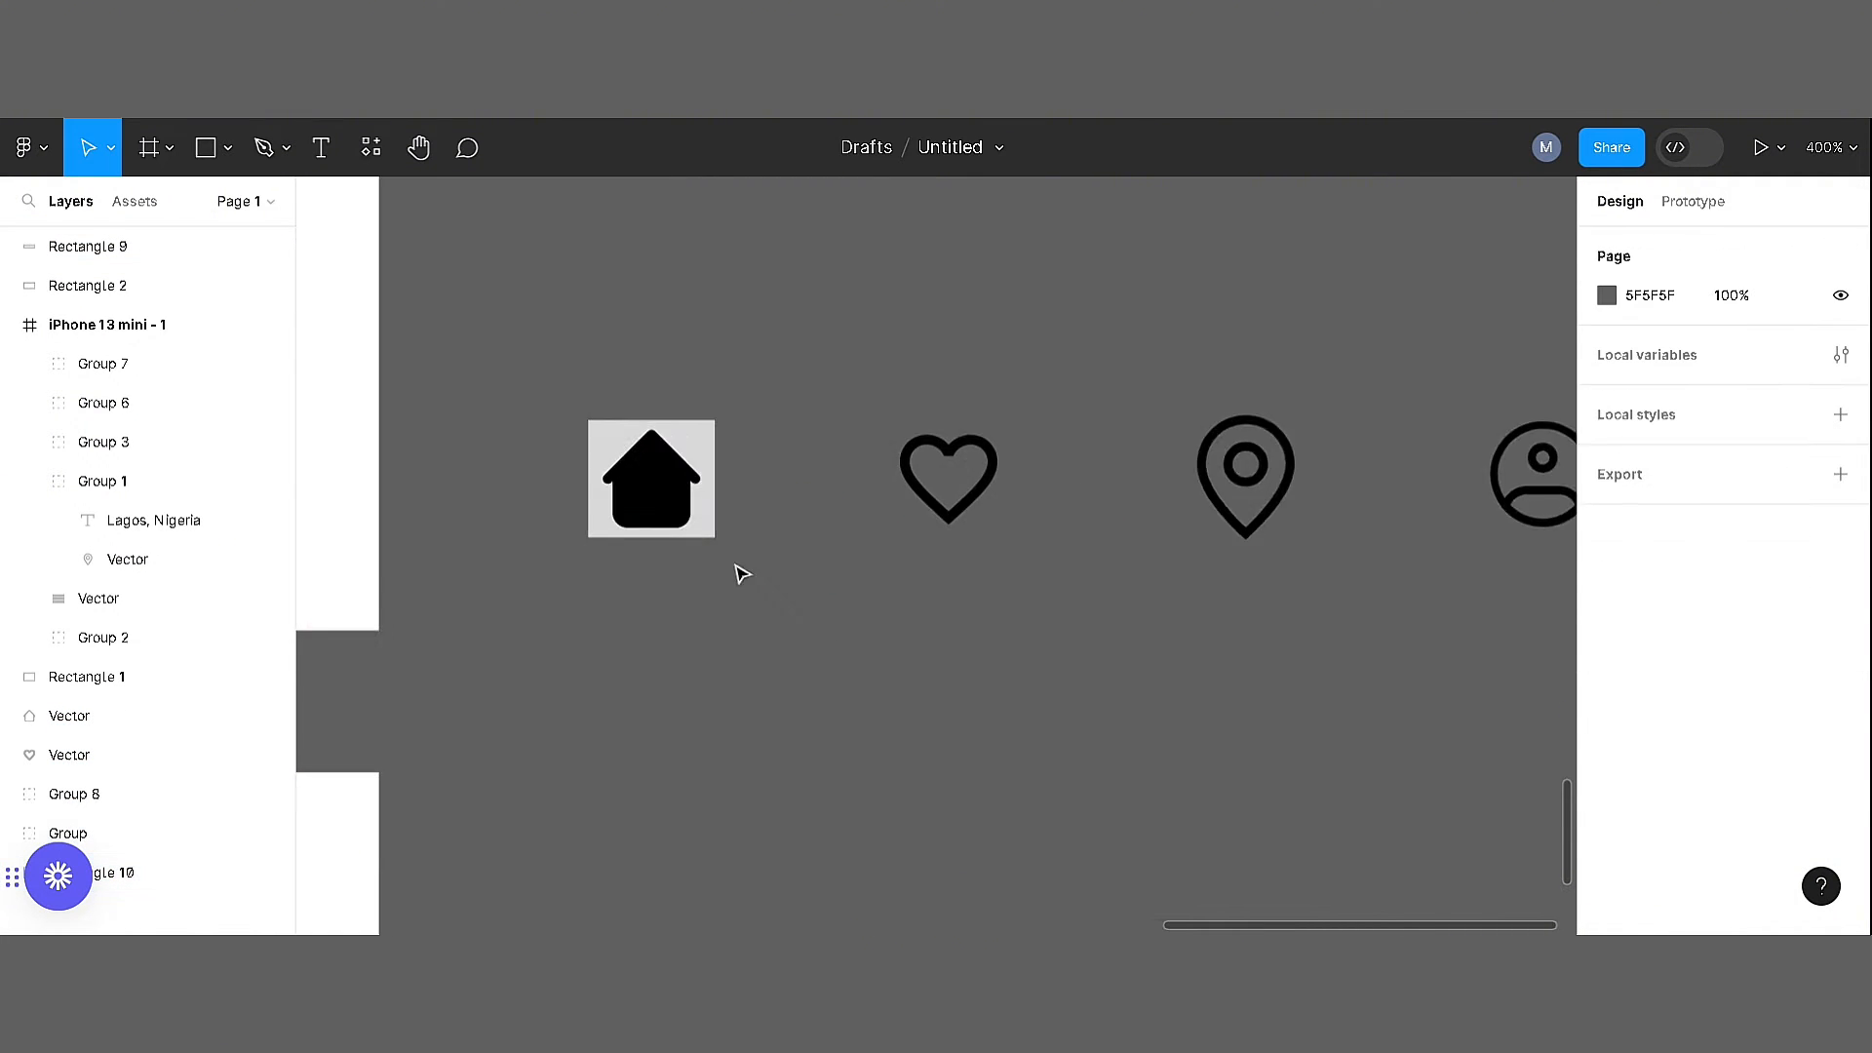
pyautogui.hscroll(-3, 740, 572)
pyautogui.scroll(1, 740, 572)
pyautogui.click(975, 610)
pyautogui.press('k')
pyautogui.press('Return')
pyautogui.moveTo(877, 521); pyautogui.dragTo(1063, 683)
pyautogui.click(1645, 246)
pyautogui.click(1762, 246)
pyautogui.click(1112, 546)
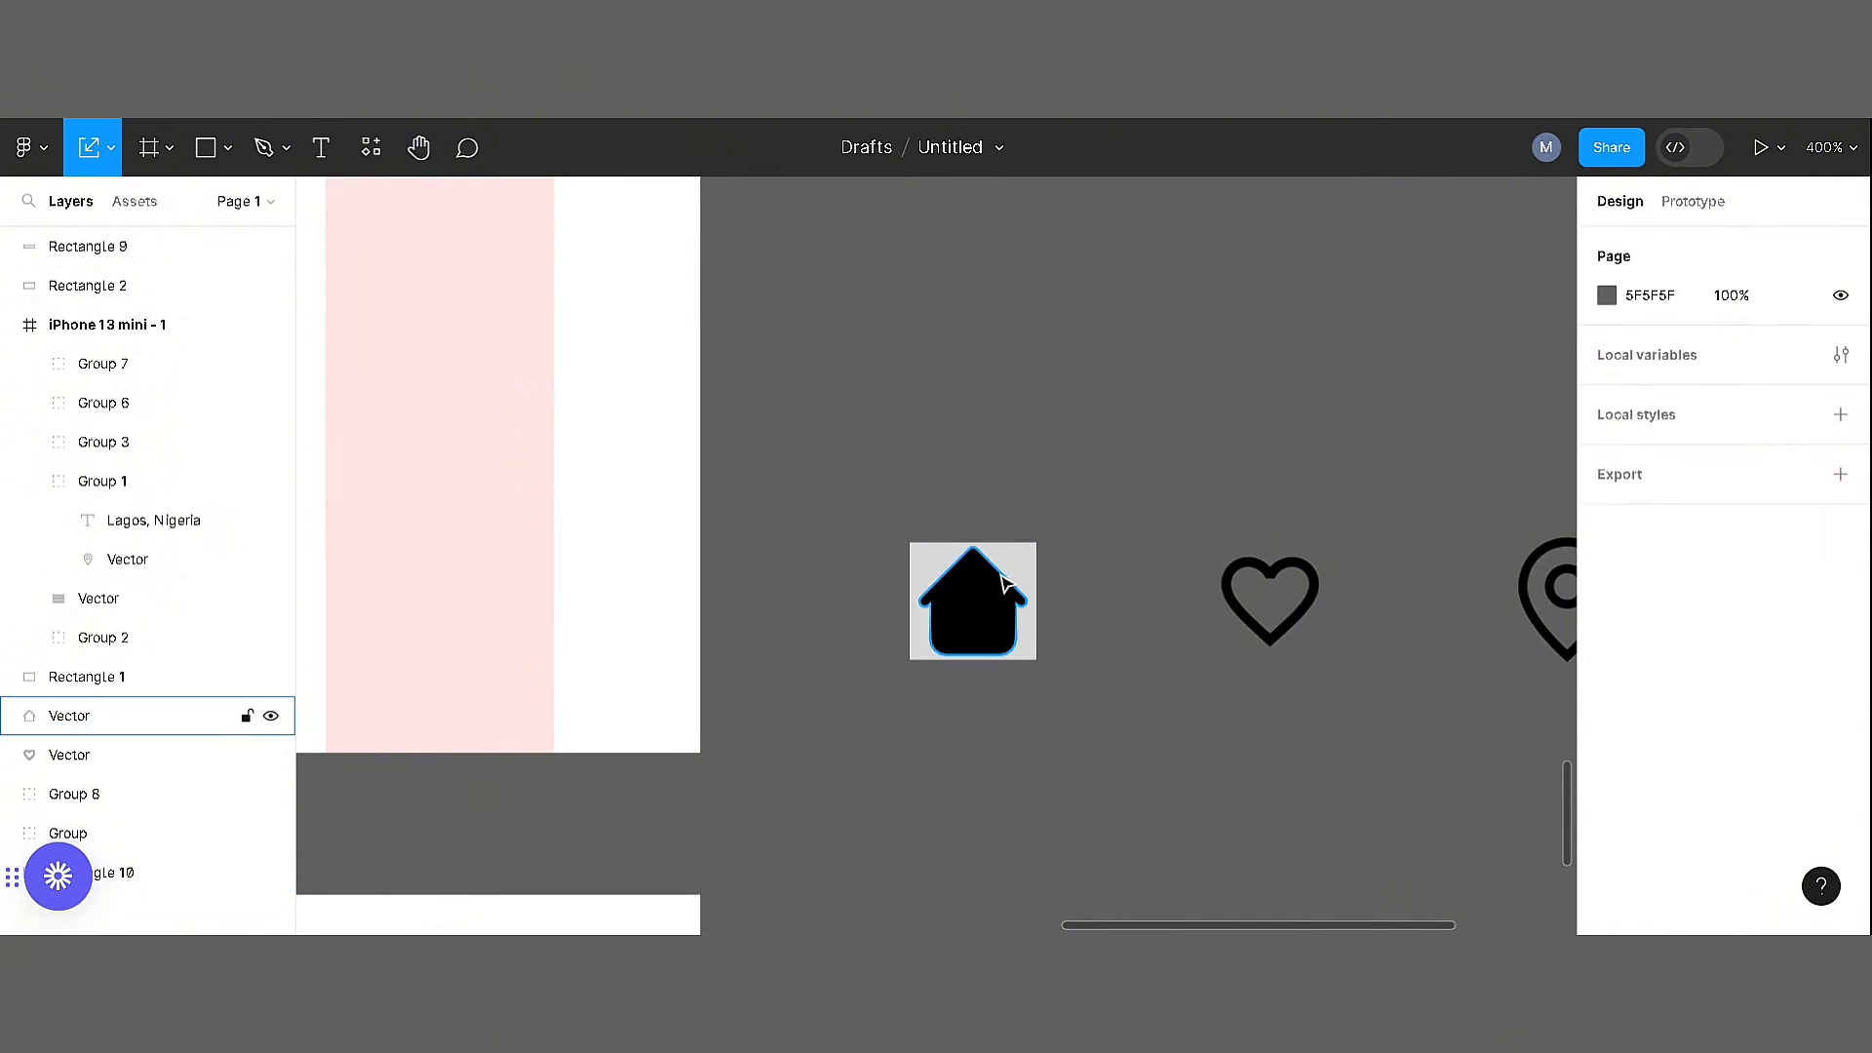
# Duplicate the guide rectangle behind the heart icon, scale the heart to a width of 22 and centre it on the rectangle
pyautogui.moveTo(1031, 570); pyautogui.dragTo(1327, 570)
pyautogui.keyDown('shift'); pyautogui.click(1312, 585); pyautogui.keyUp('shift')
pyautogui.click(1312, 583)
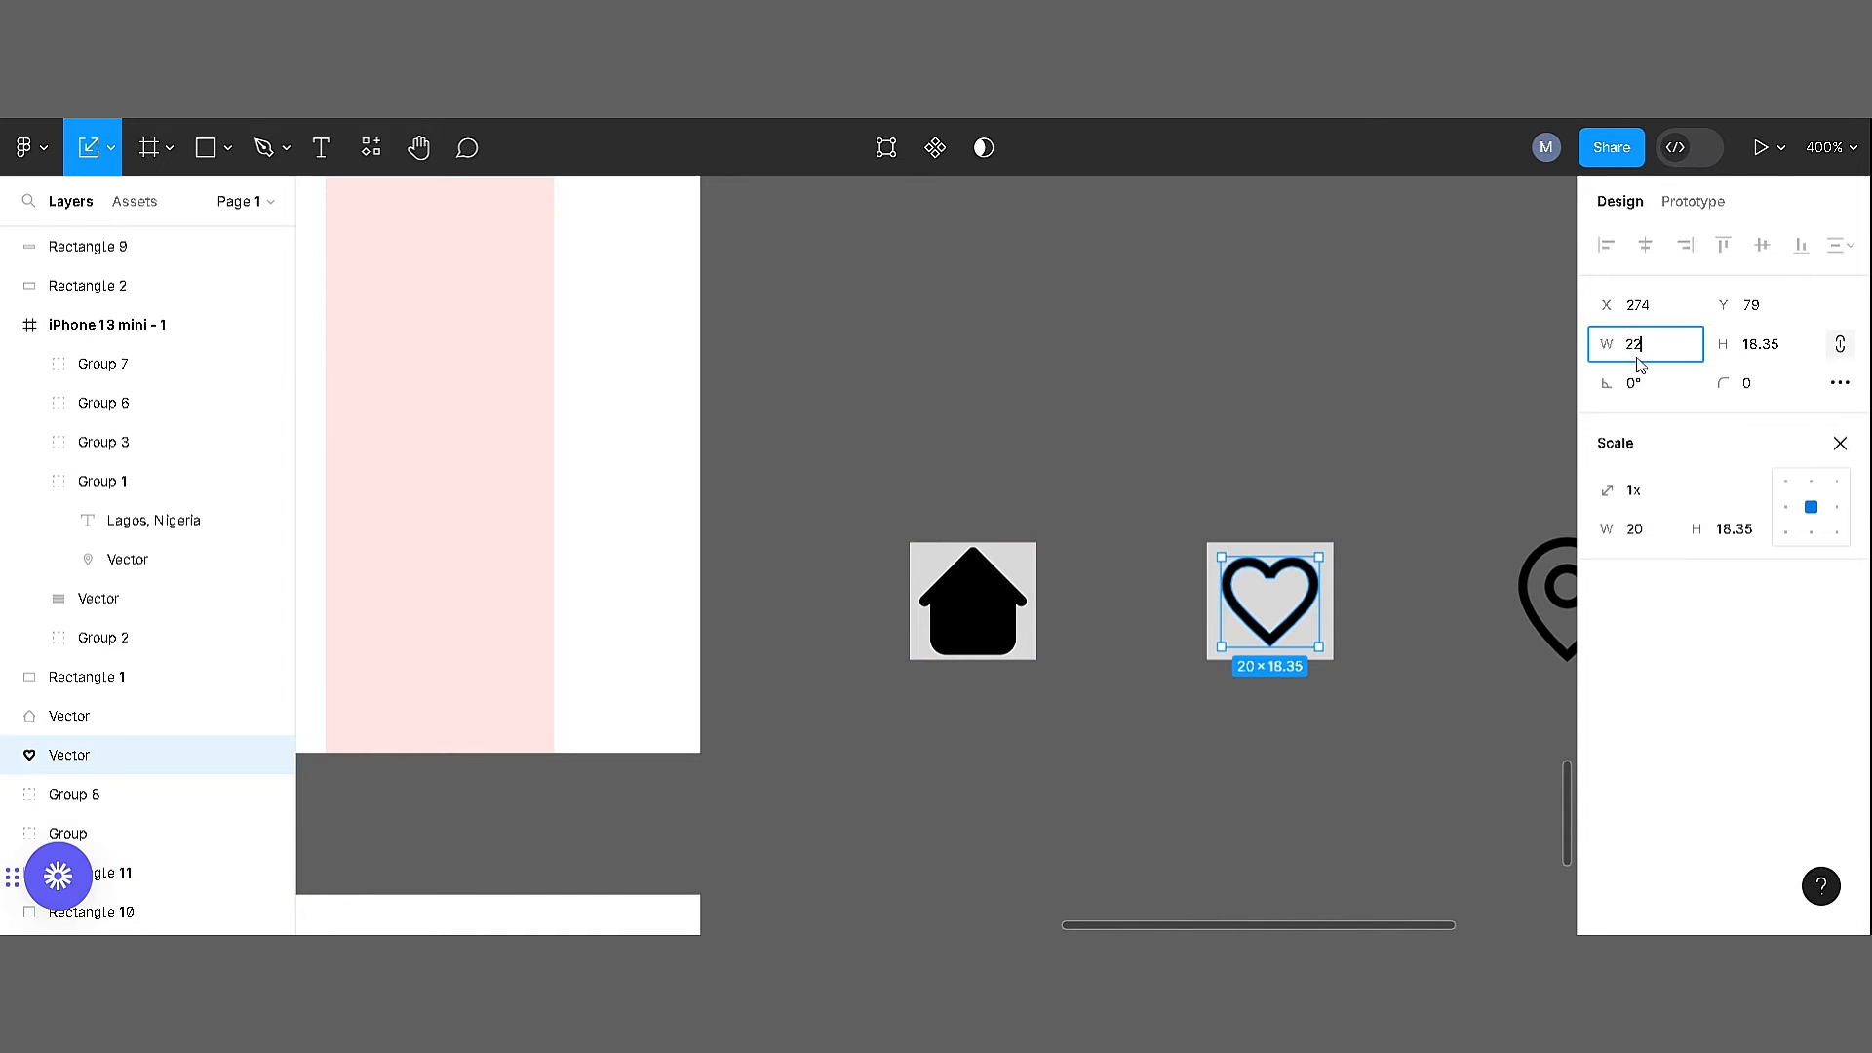
pyautogui.press('Return')
pyautogui.moveTo(1180, 521); pyautogui.dragTo(1360, 683)
pyautogui.click(1645, 245)
pyautogui.click(1762, 245)
pyautogui.click(1404, 624)
# Centre the location pin on the guide rectangle and scale the pin to 18.07 × 23
pyautogui.hscroll(5, 1073, 585)
pyautogui.moveTo(765, 539); pyautogui.dragTo(921, 414)
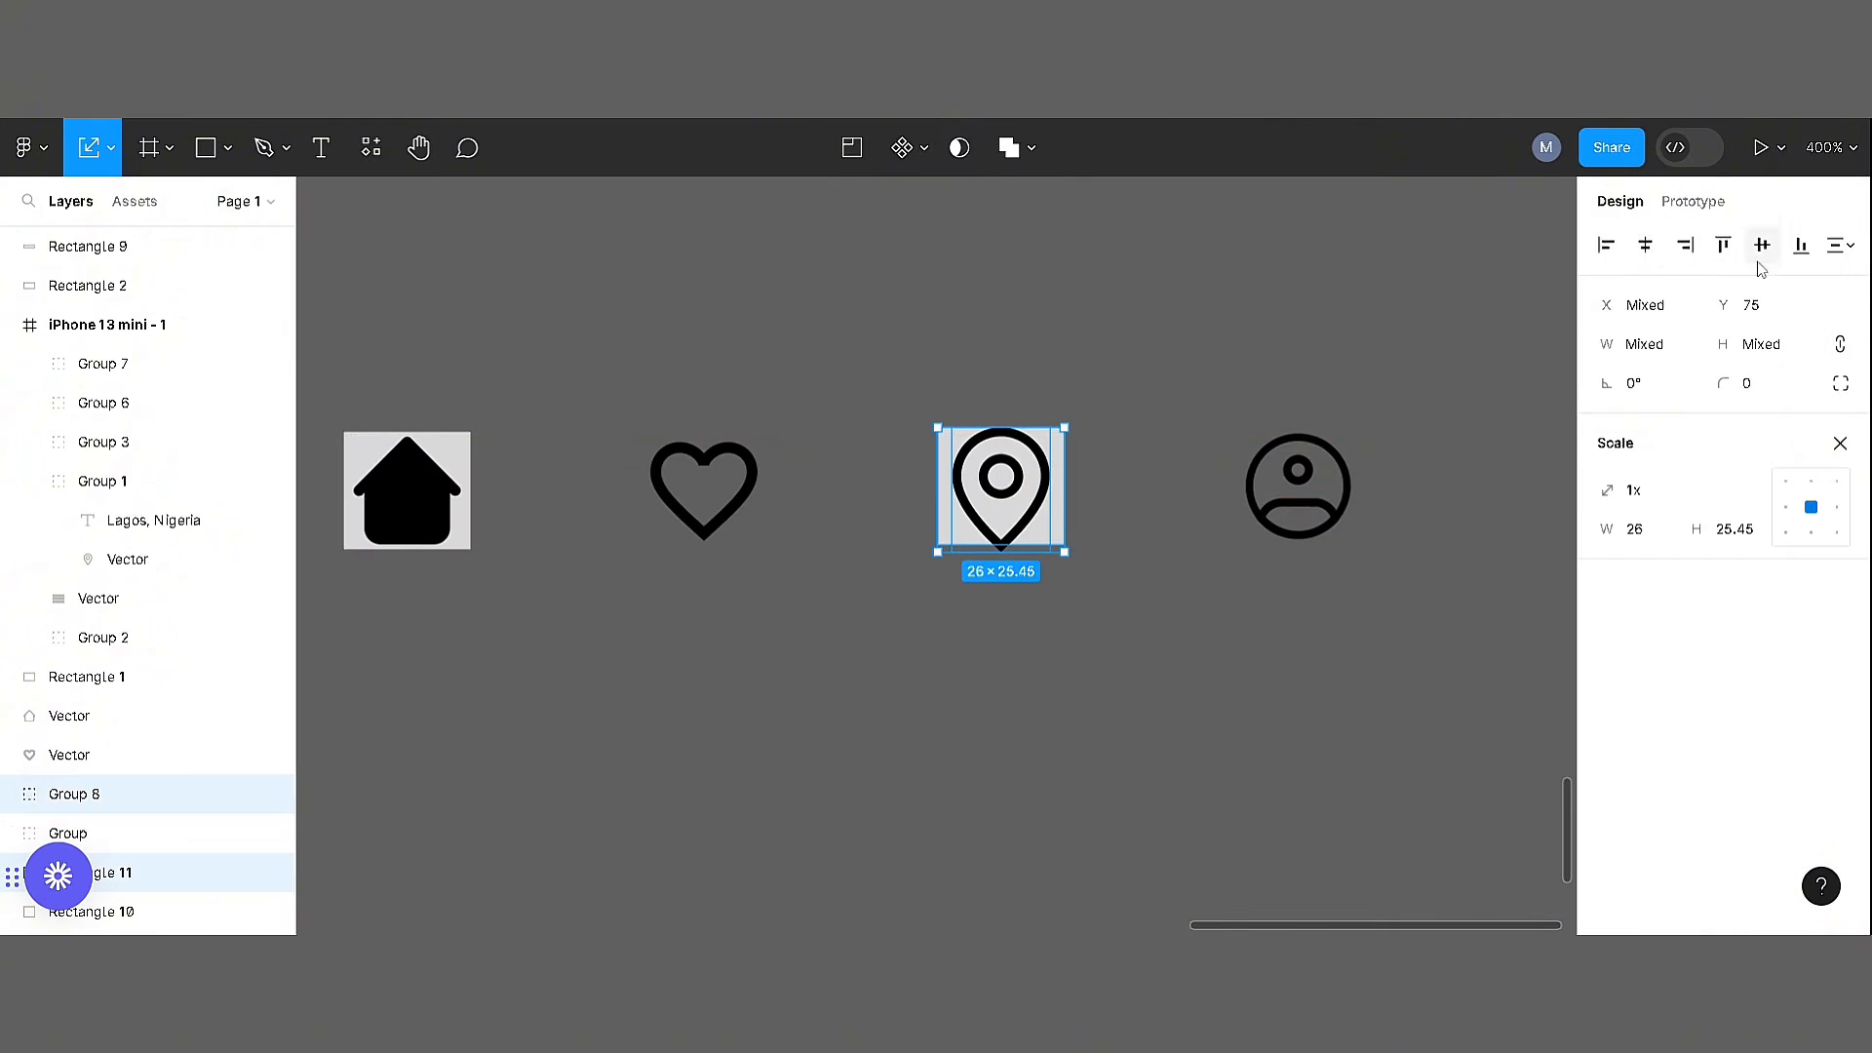
pyautogui.click(1762, 249)
pyautogui.click(1117, 561)
pyautogui.click(1027, 533)
pyautogui.click(1643, 386)
pyautogui.keyDown('shift'); pyautogui.click(1057, 521); pyautogui.keyUp('shift')
pyautogui.click(1644, 246)
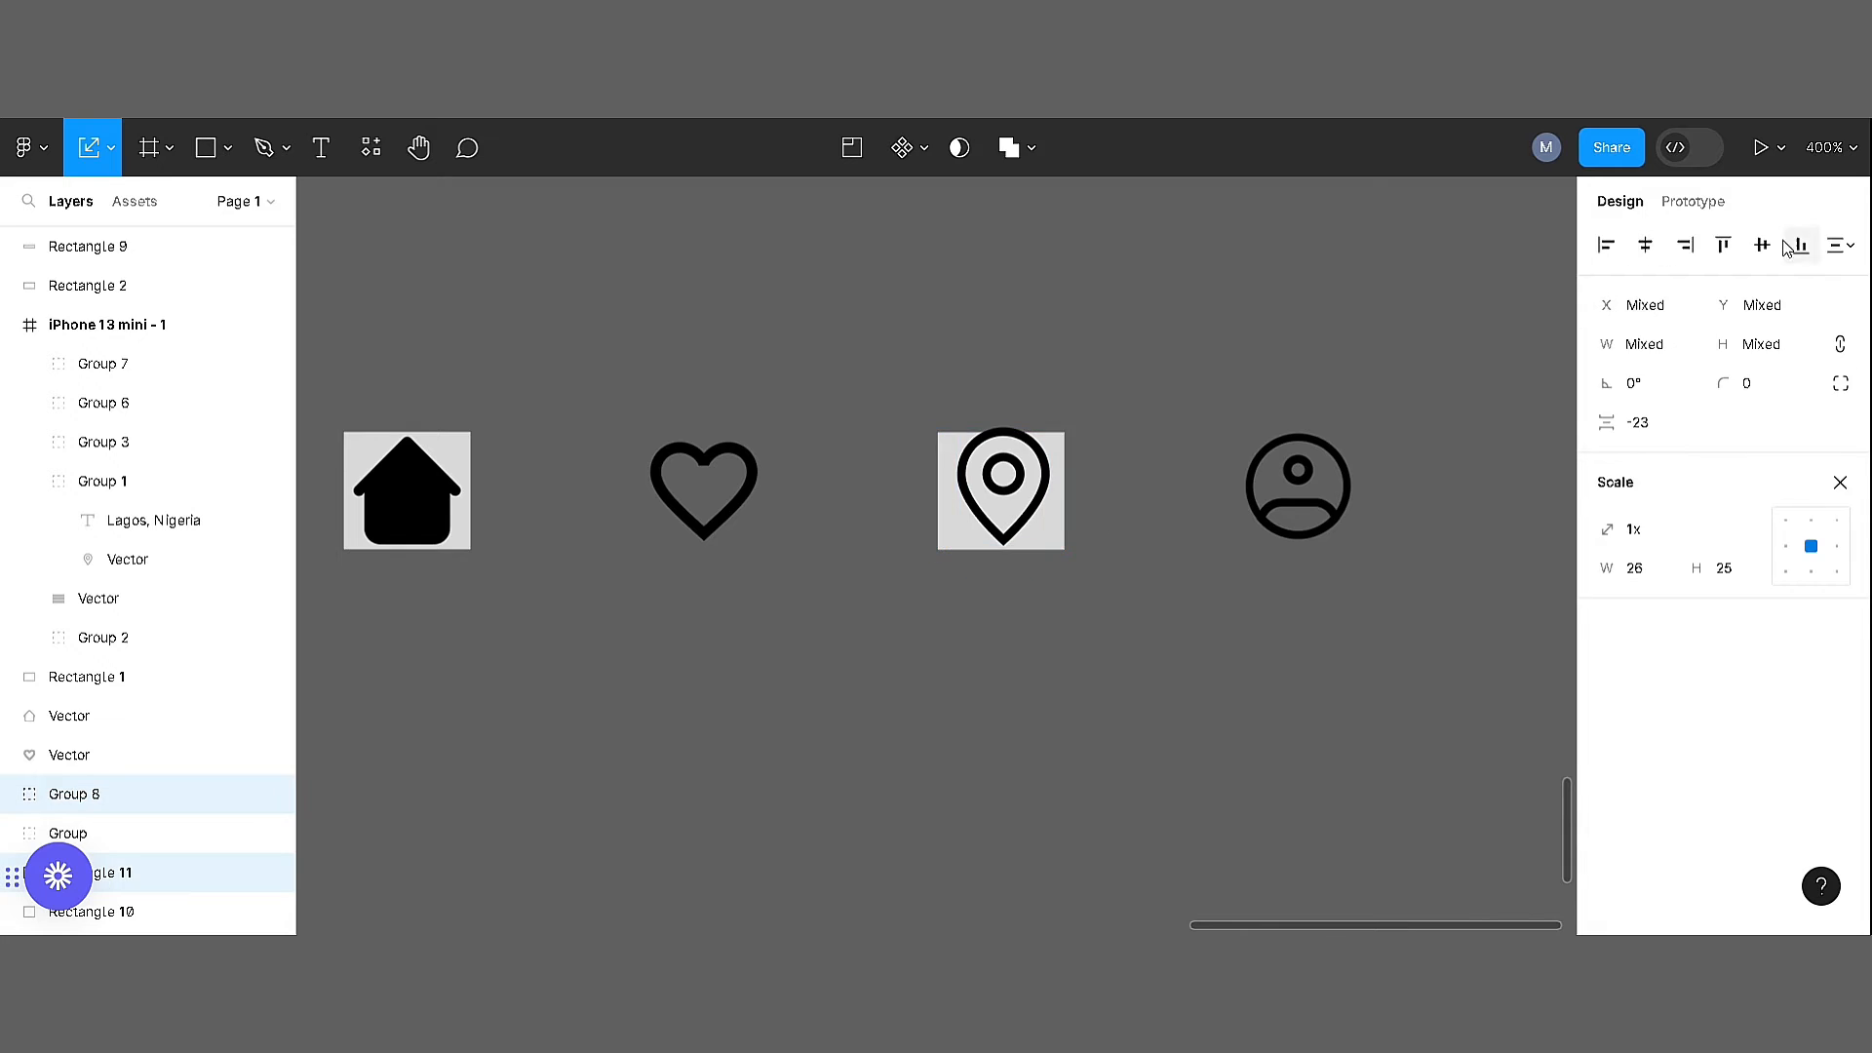
pyautogui.click(1119, 503)
# Move the guide rectangle behind the profile icon and align the two with each other
pyautogui.click(1022, 517)
pyautogui.moveTo(1030, 497); pyautogui.dragTo(1354, 487)
pyautogui.keyDown('shift'); pyautogui.click(1056, 499); pyautogui.keyUp('shift')
pyautogui.click(1648, 247)
pyautogui.click(1799, 246)
pyautogui.click(1084, 466)
# Delete the grey guide rectangles behind the profile and home icons
pyautogui.moveTo(1273, 377); pyautogui.dragTo(320, 331)
pyautogui.click(1354, 442)
pyautogui.press('Delete')
pyautogui.click(481, 444)
pyautogui.press('Delete')
# Align the four resized navigation icons by their vertical centres and distribute their horizontal spacing evenly
pyautogui.moveTo(409, 601); pyautogui.dragTo(1389, 334)
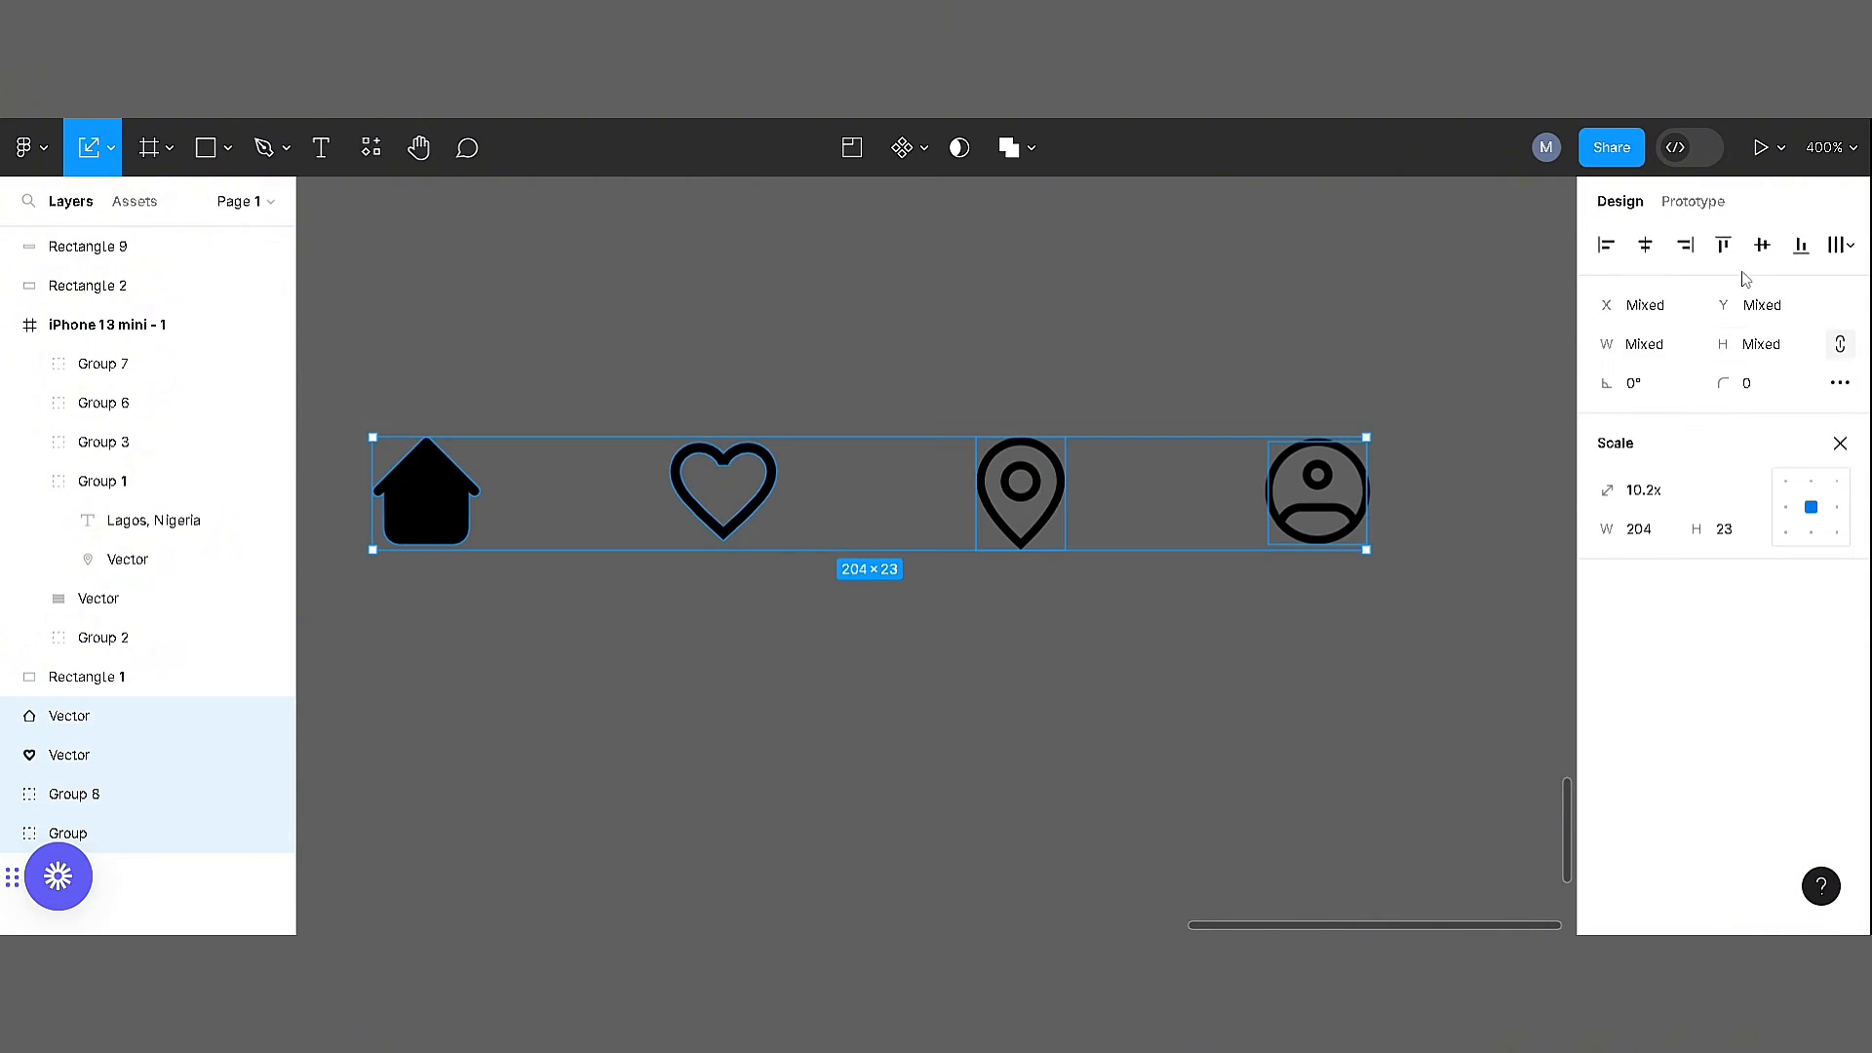
pyautogui.click(1762, 246)
pyautogui.click(1854, 243)
pyautogui.click(1558, 295)
pyautogui.click(1103, 310)
pyautogui.click(1343, 520)
pyautogui.click(1031, 495)
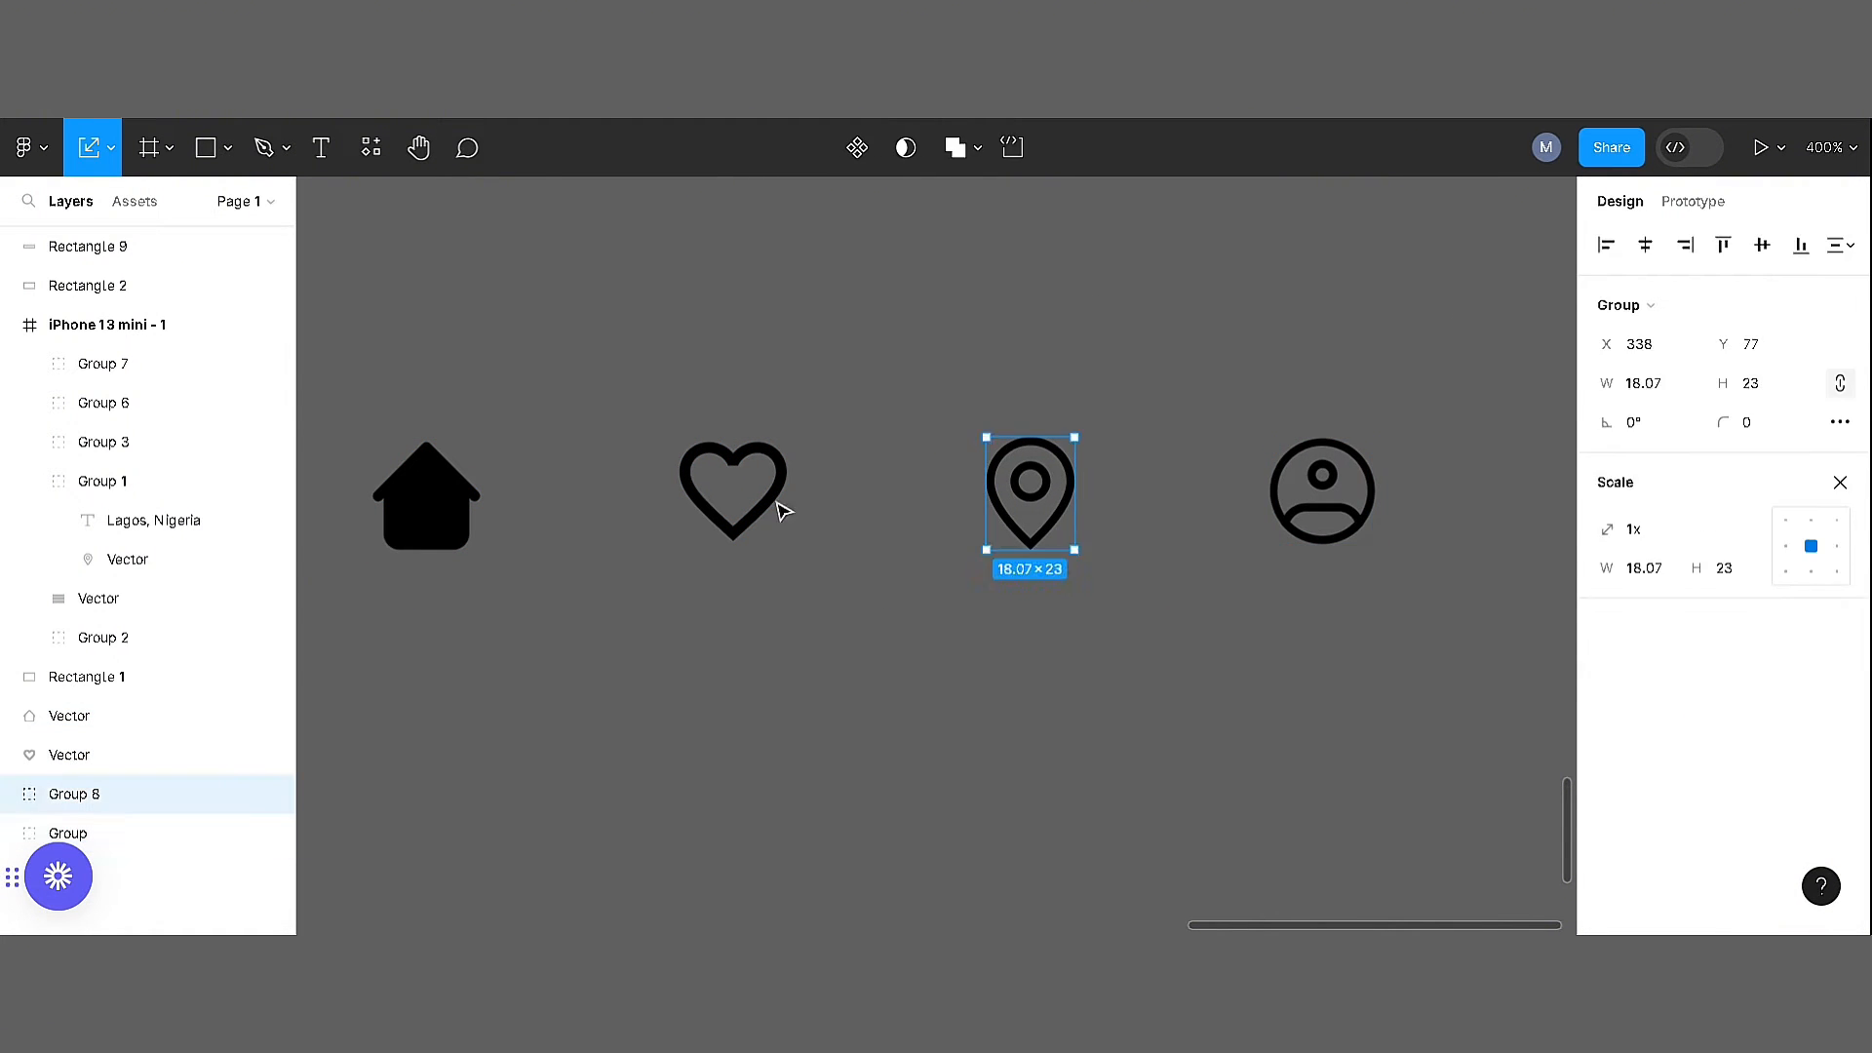
# Combine the home, heart, pin and profile icons into one auto layout frame
pyautogui.click(854, 585)
pyautogui.hotkey('ctrl', '-')
pyautogui.hscroll(-2, 1145, 535)
pyautogui.moveTo(866, 402); pyautogui.dragTo(1526, 612)
pyautogui.rightClick(1321, 482)
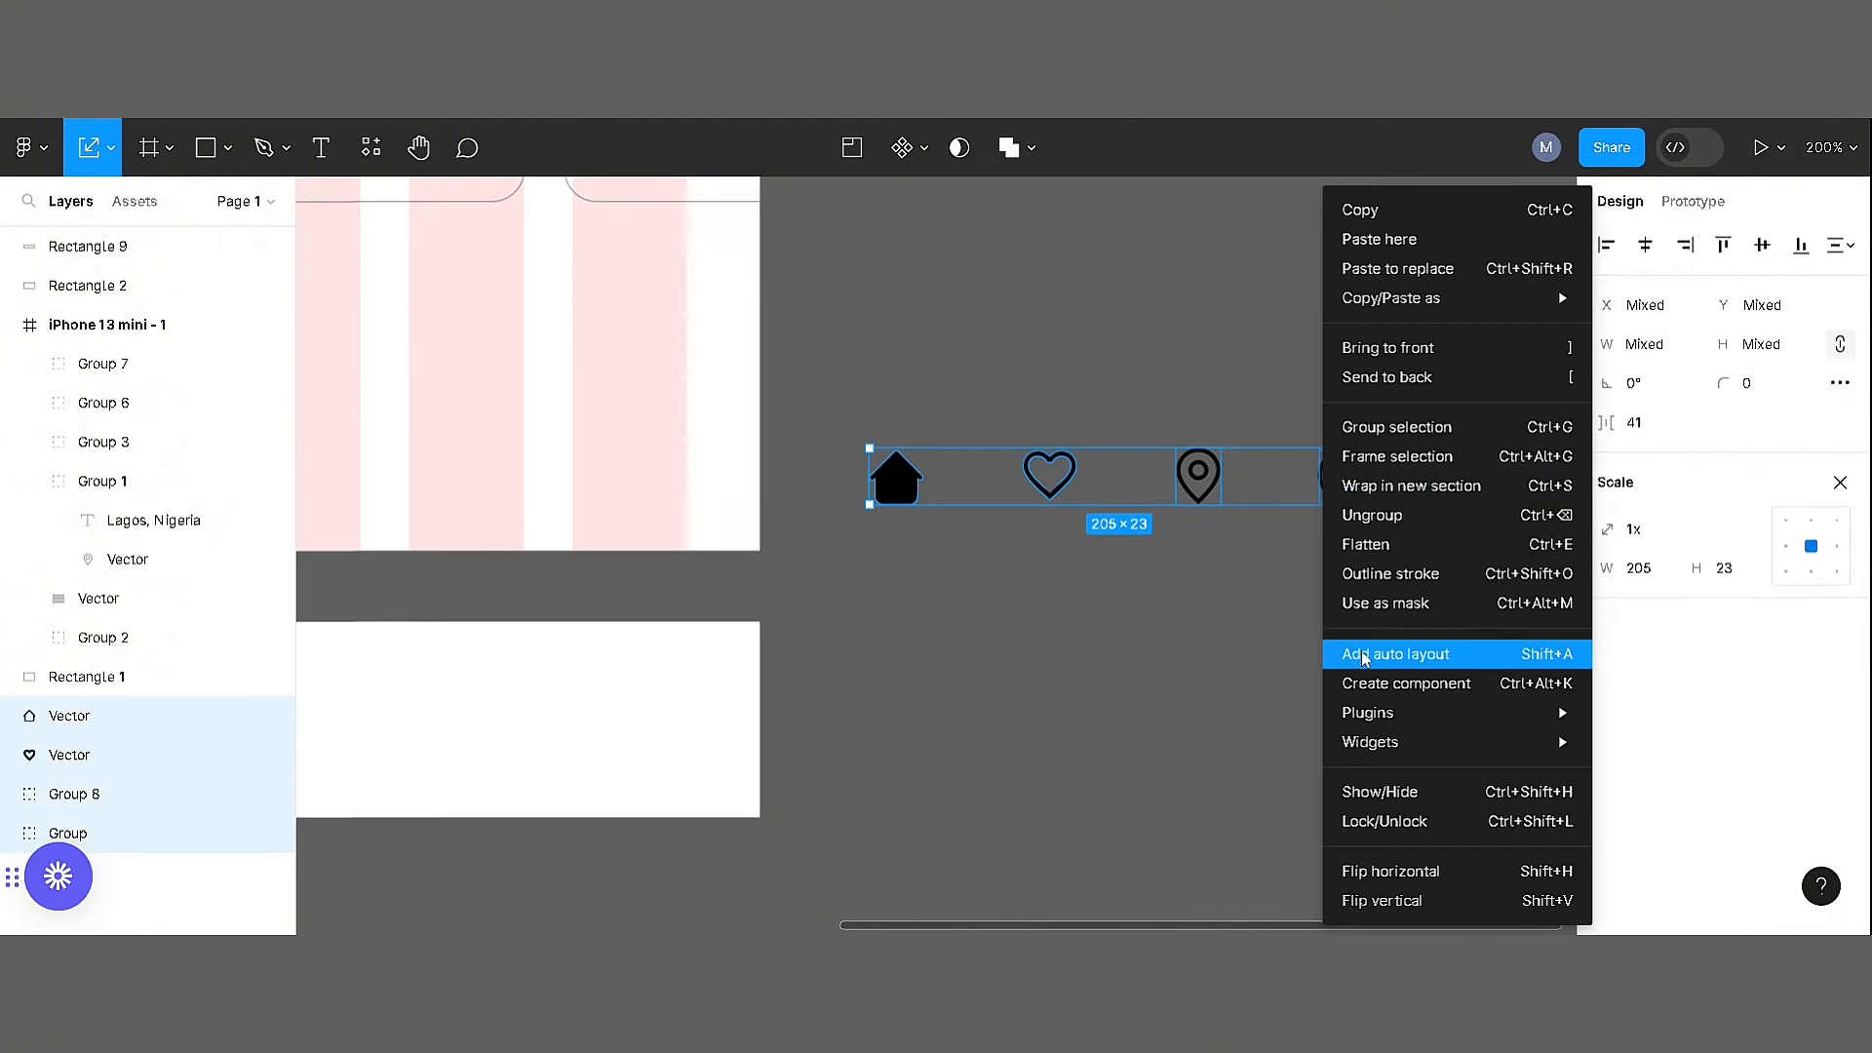
pyautogui.click(1395, 651)
# Move the icon frame onto the white navigation bar and bring it to the front
pyautogui.moveTo(1189, 492); pyautogui.dragTo(760, 773)
pyautogui.rightClick(796, 746)
pyautogui.click(846, 369)
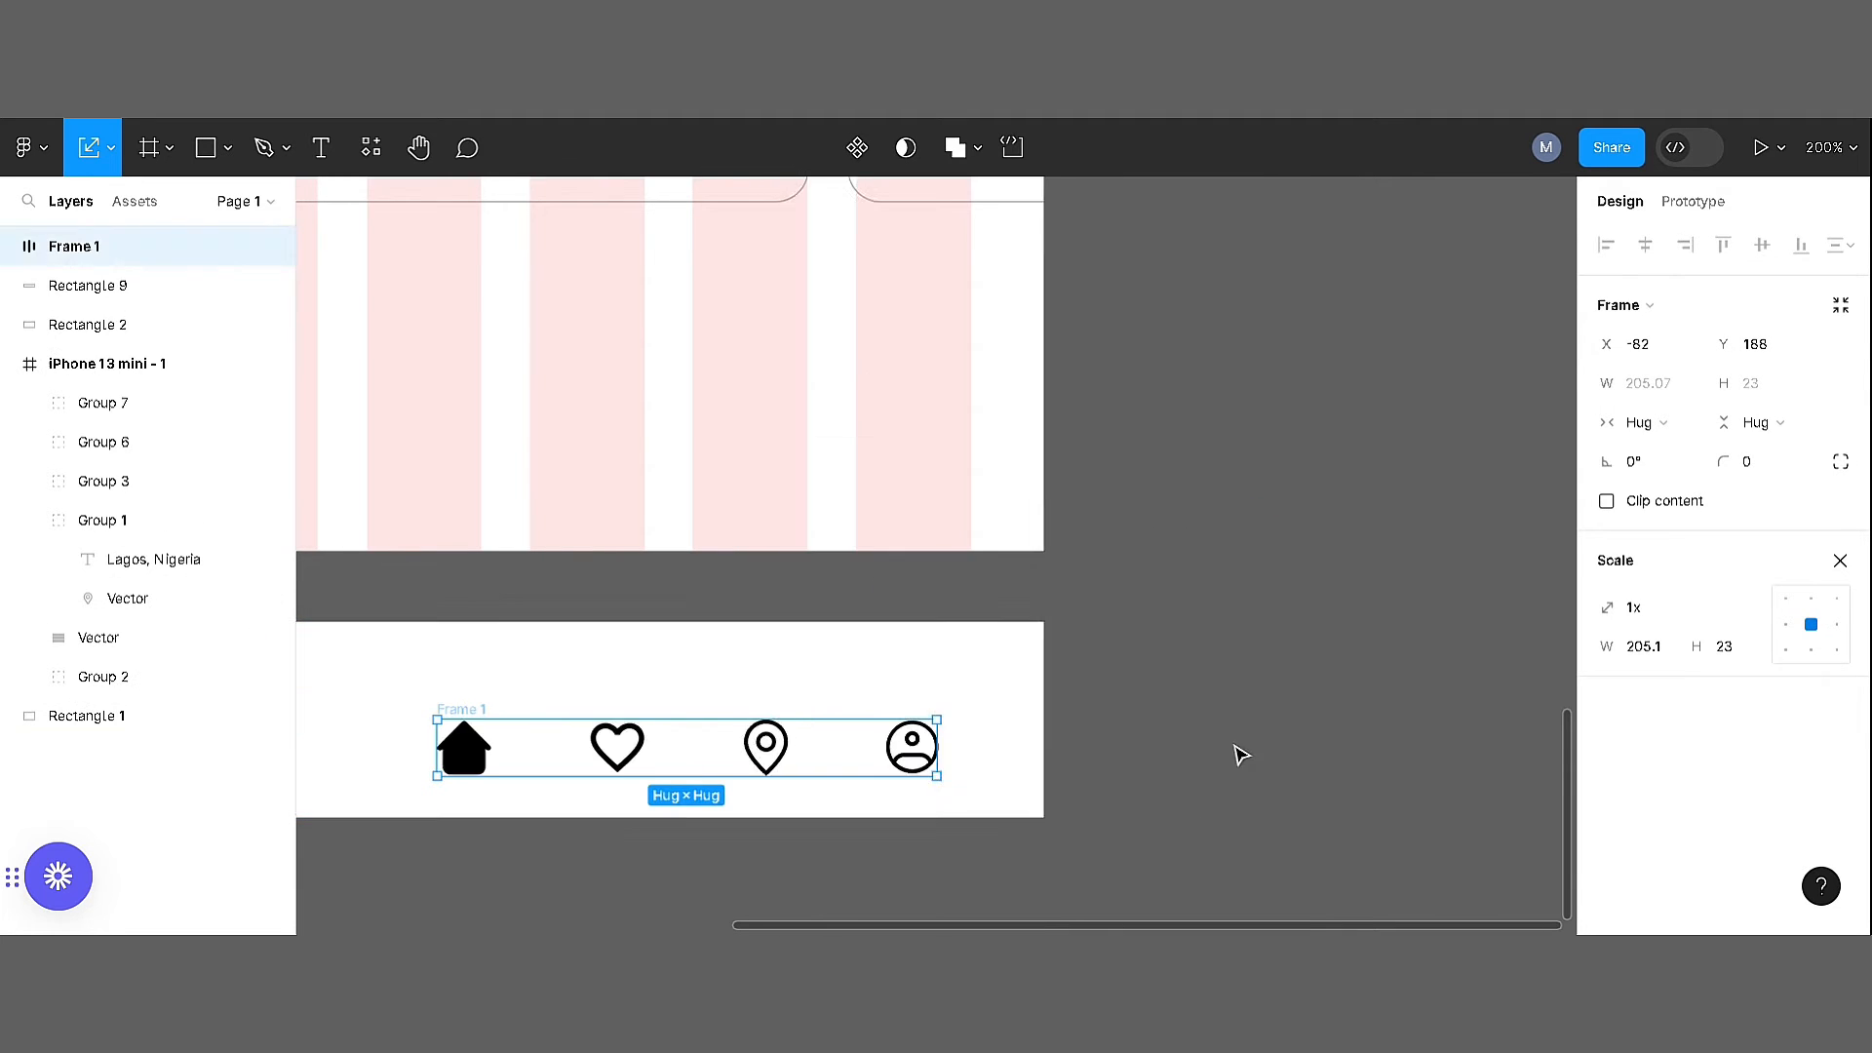
pyautogui.click(1238, 752)
pyautogui.scroll(-2, 1237, 752)
pyautogui.hscroll(-2, 1237, 753)
pyautogui.moveTo(866, 574); pyautogui.dragTo(741, 559)
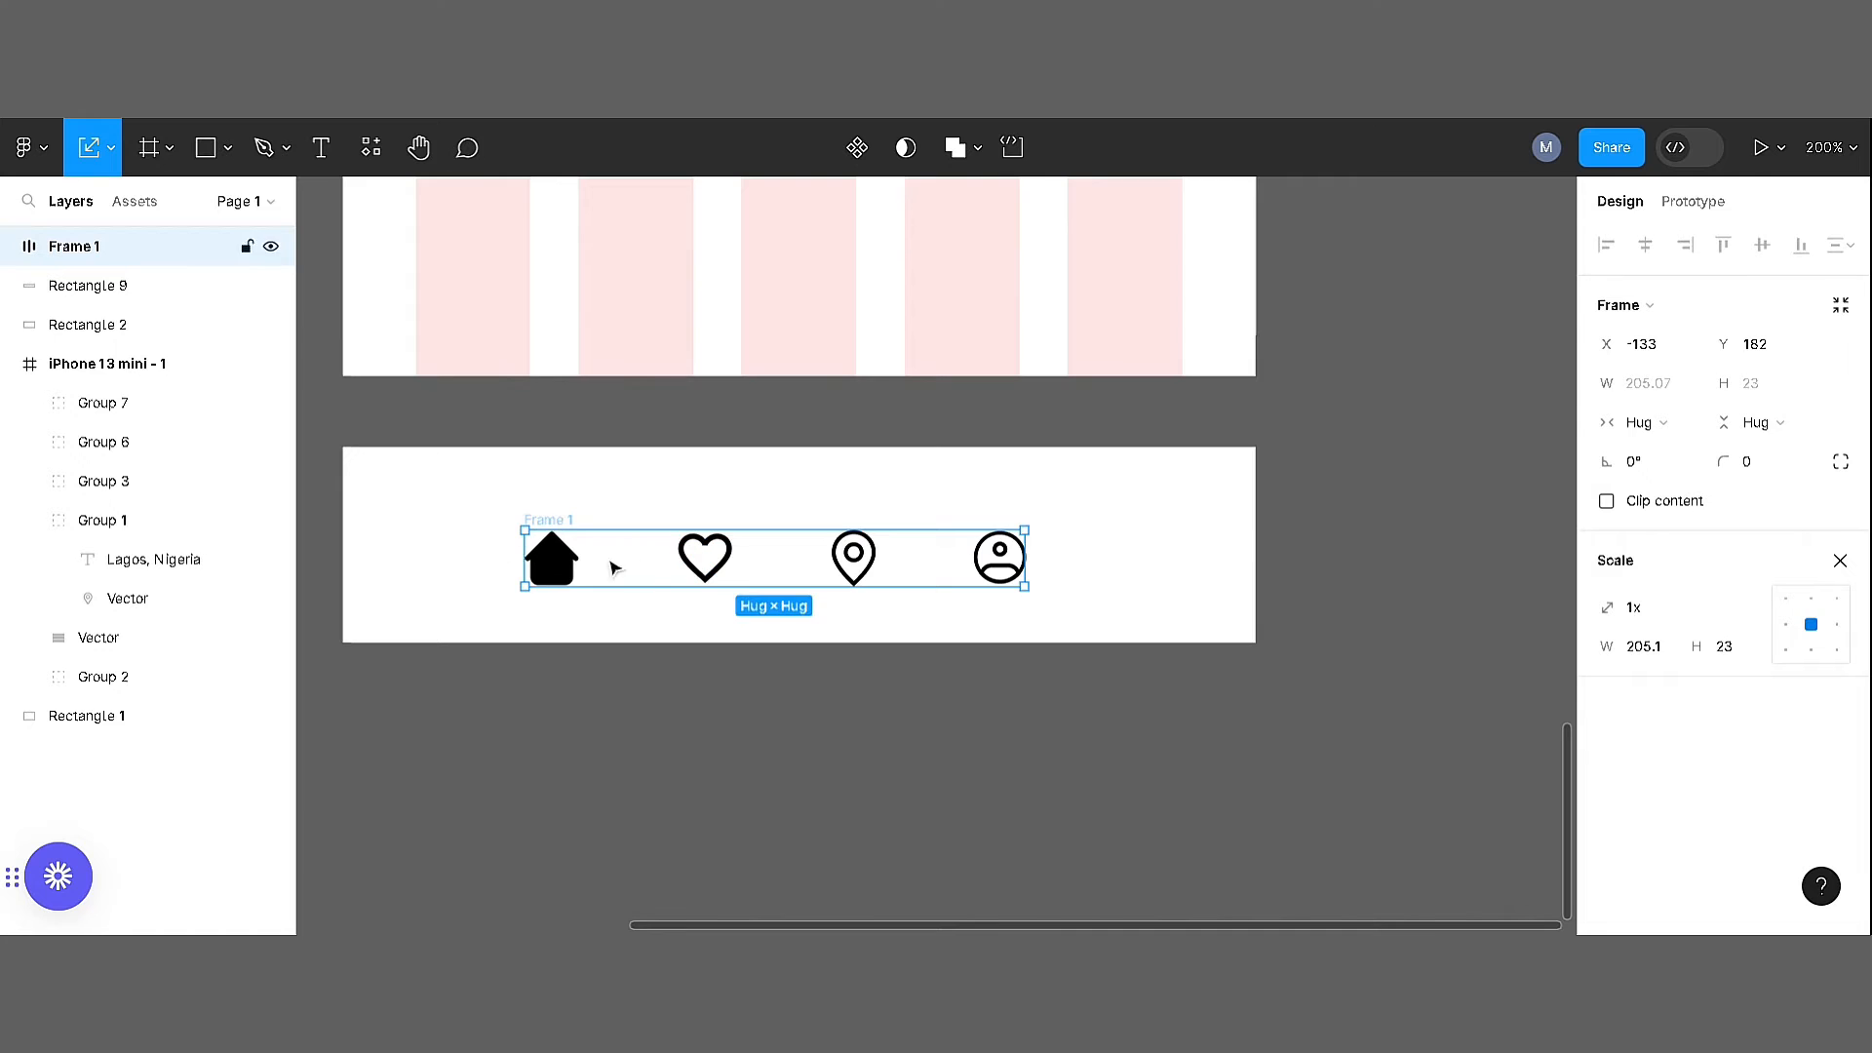
# Set the spacing between the icons in the auto layout frame to 70
pyautogui.click(591, 570)
pyautogui.click(558, 528)
pyautogui.click(870, 583)
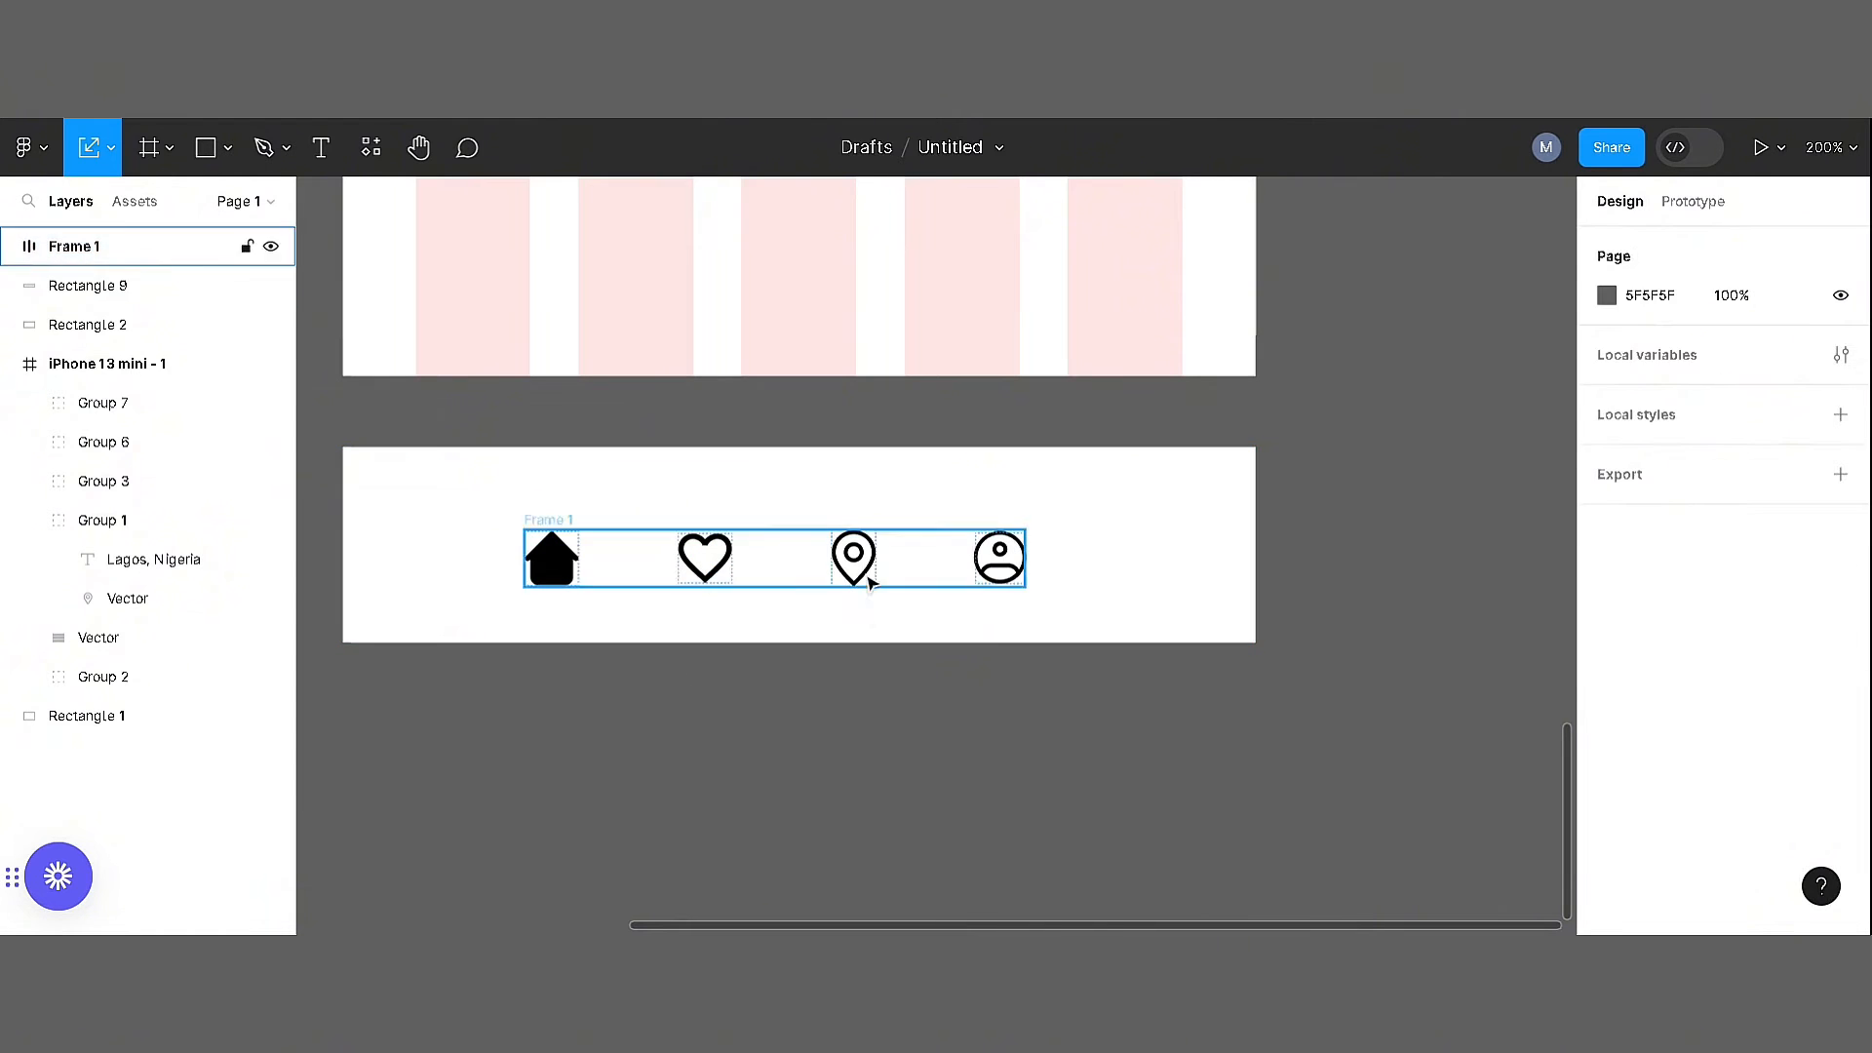
pyautogui.click(871, 583)
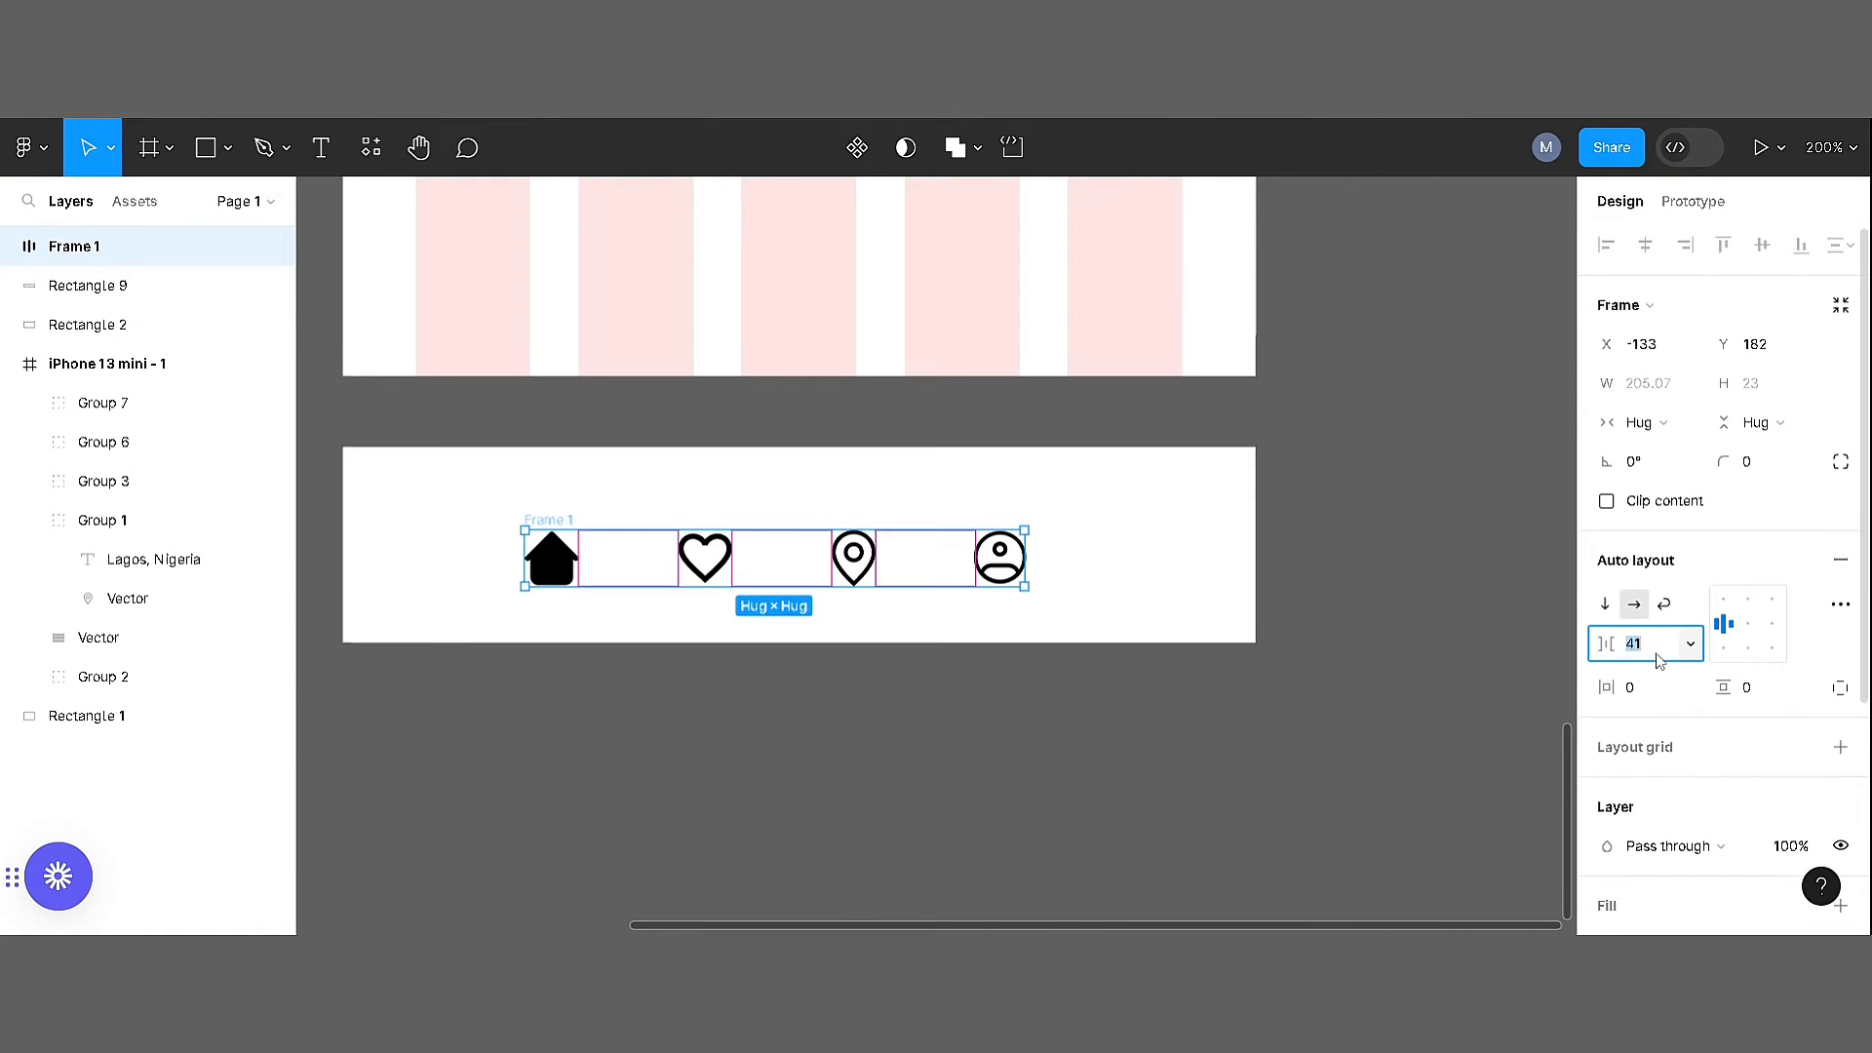
pyautogui.write('70')
pyautogui.press('Return')
pyautogui.click(1385, 604)
# Centre the icon frame horizontally and vertically on the white bar rectangle
pyautogui.click(550, 538)
pyautogui.click(546, 520)
pyautogui.keyDown('shift'); pyautogui.click(455, 489); pyautogui.keyUp('shift')
pyautogui.click(1647, 260)
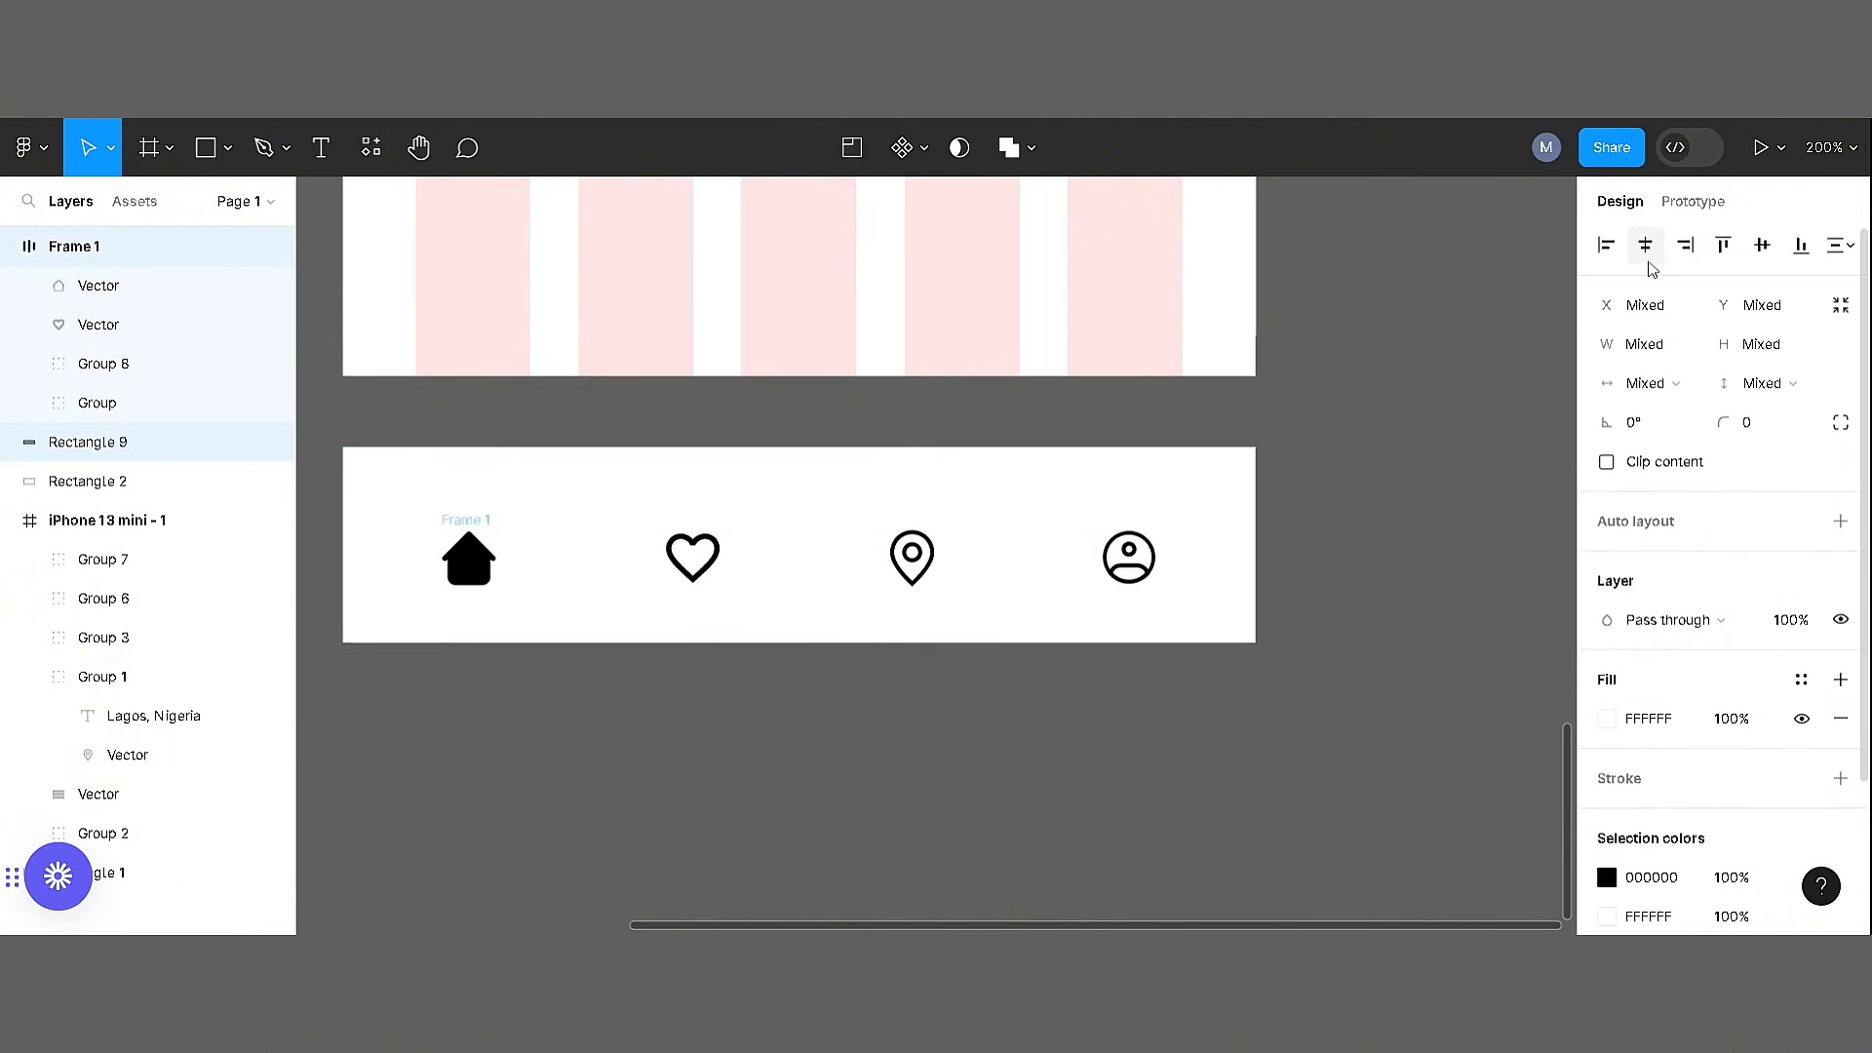
pyautogui.click(1762, 248)
pyautogui.click(1300, 658)
# Move the navigation bar with its icons into the iPhone 13 mini frame, flush with the frame's bottom edge
pyautogui.moveTo(1287, 696); pyautogui.dragTo(300, 410)
pyautogui.moveTo(948, 575); pyautogui.dragTo(948, 338)
pyautogui.scroll(1, 872, 488)
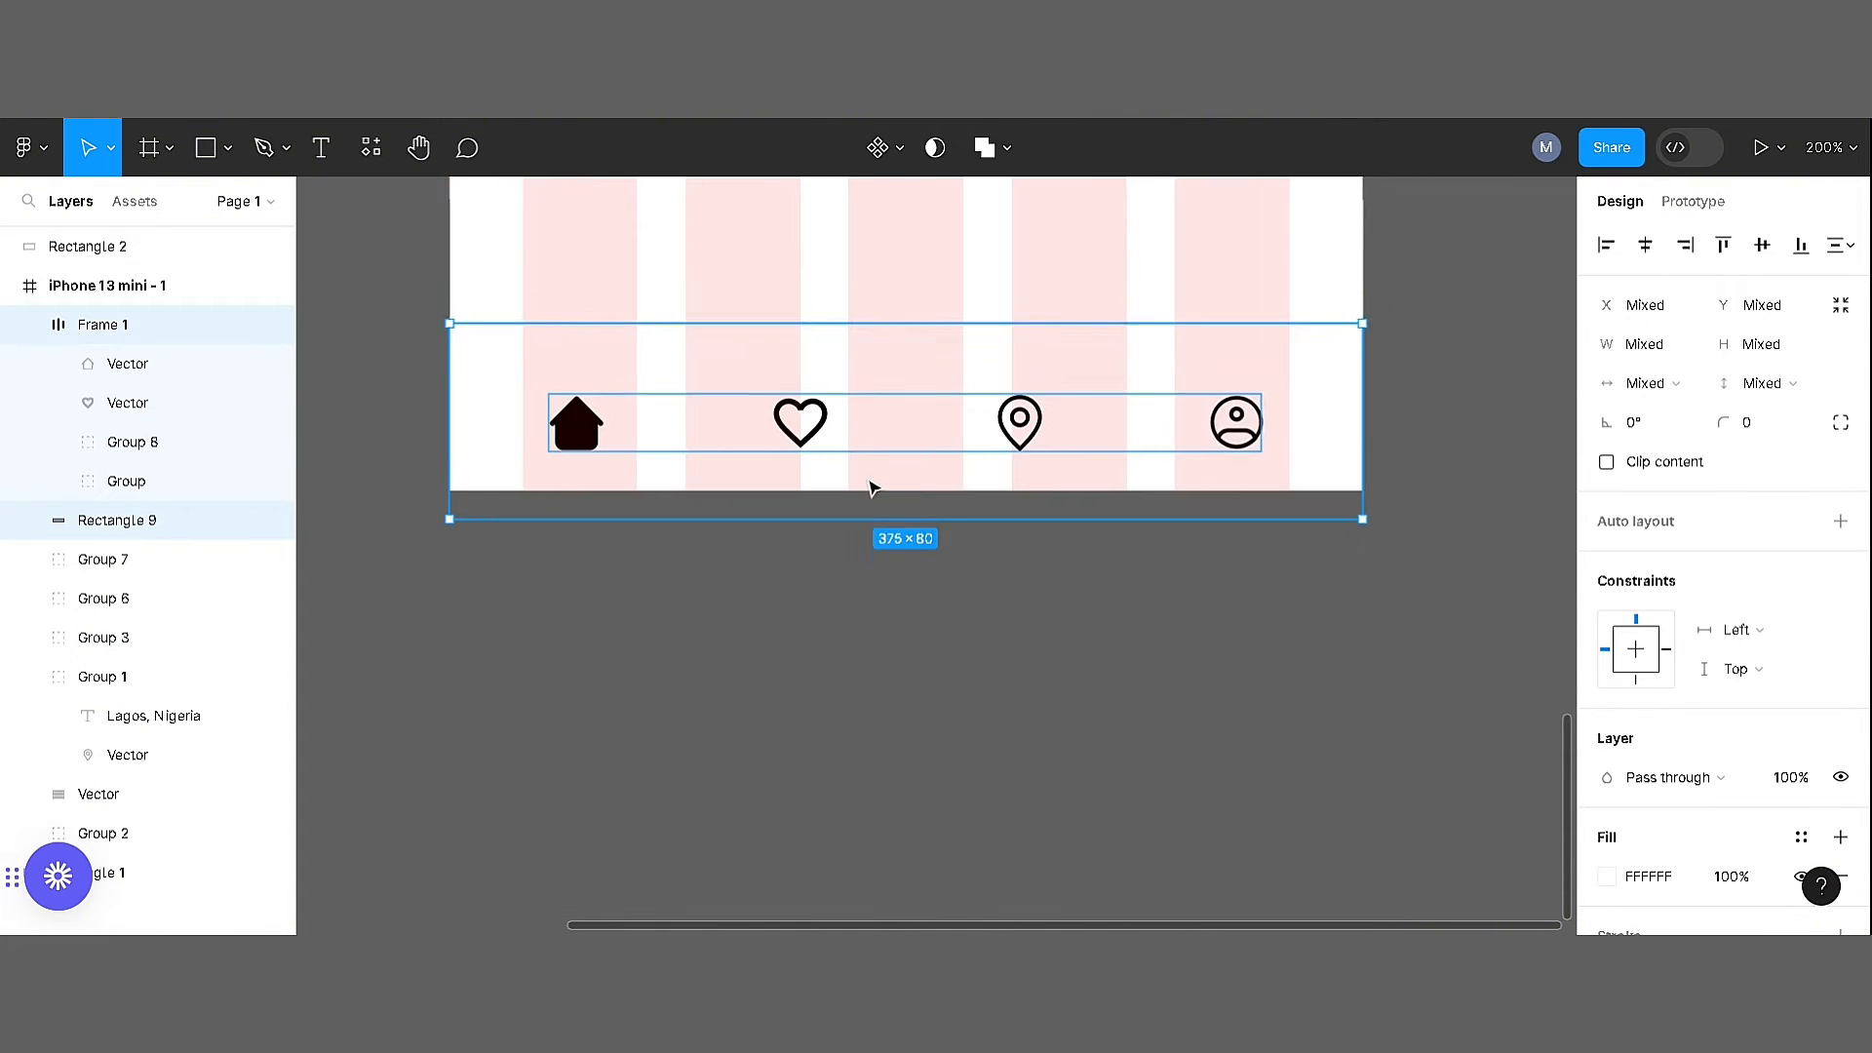
pyautogui.moveTo(871, 488); pyautogui.dragTo(878, 478)
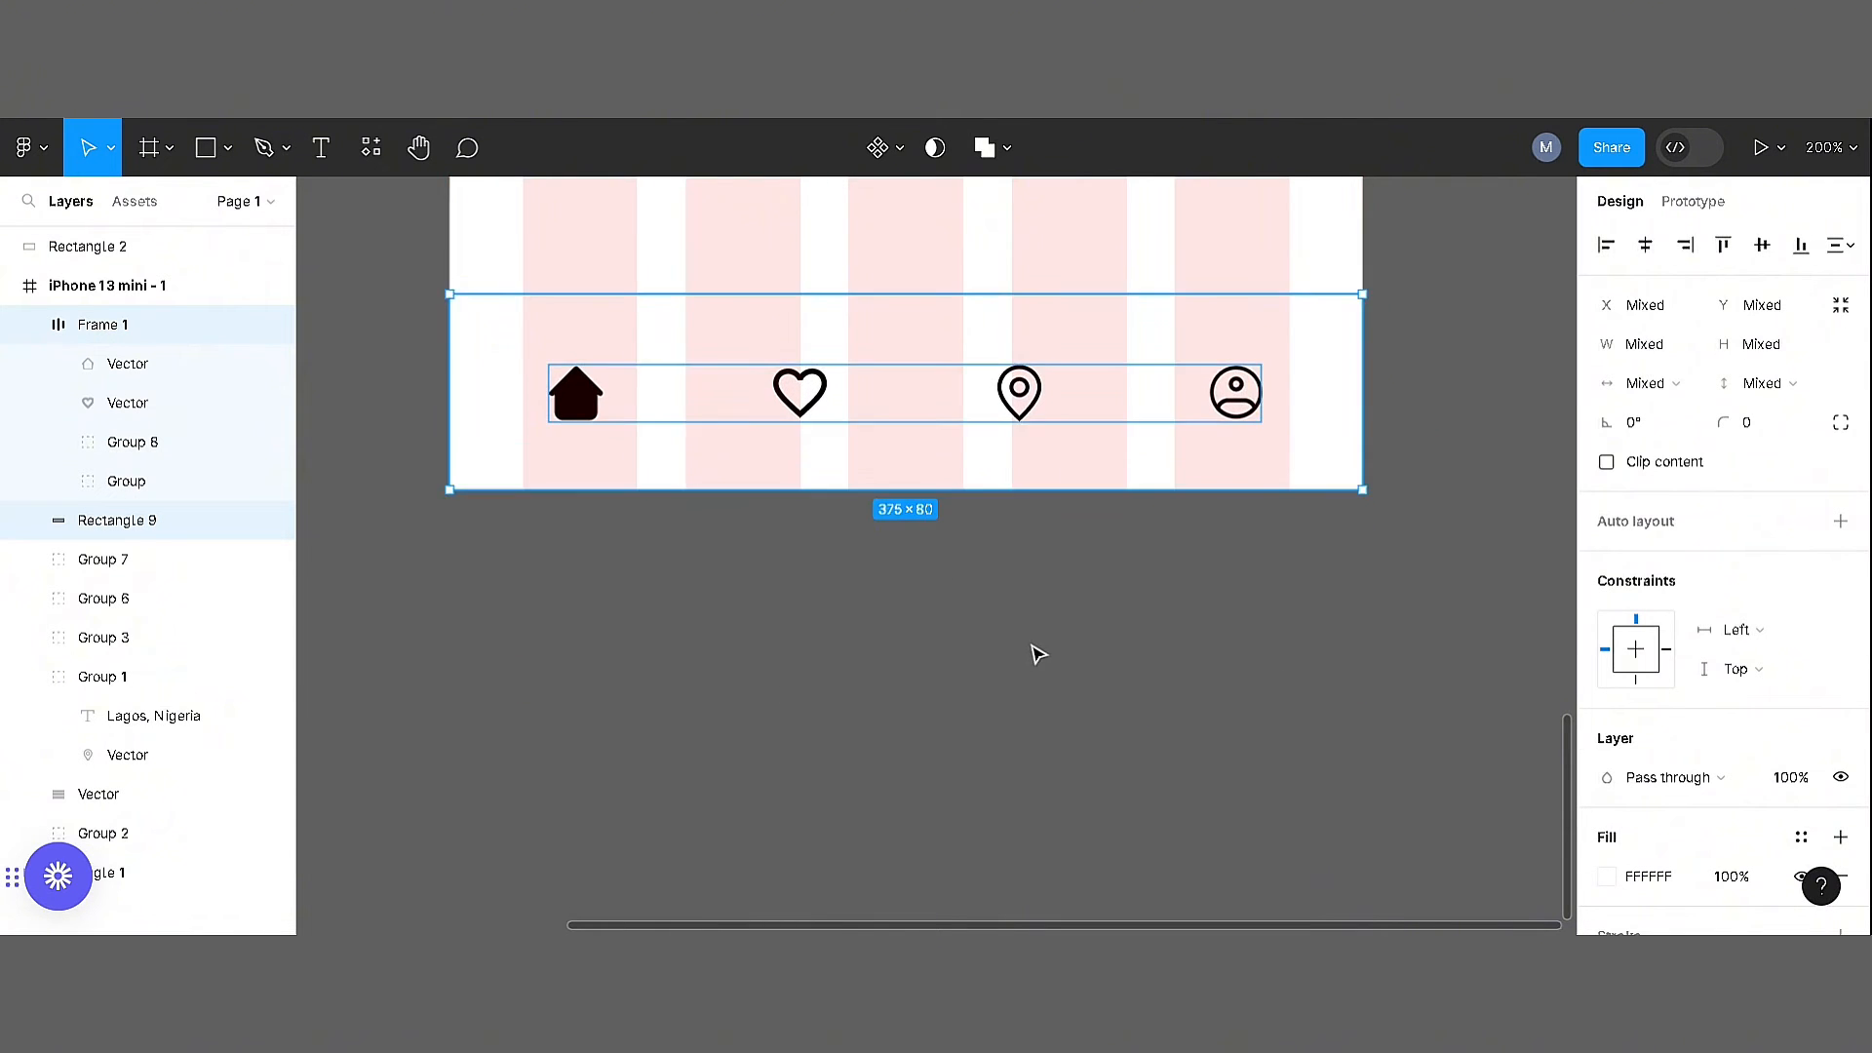
pyautogui.click(1031, 647)
# Add a drop shadow to the navigation bar rectangle with X 5, Y 0, blur 30 and 19% opacity
pyautogui.scroll(-2, 964, 780)
pyautogui.click(941, 559)
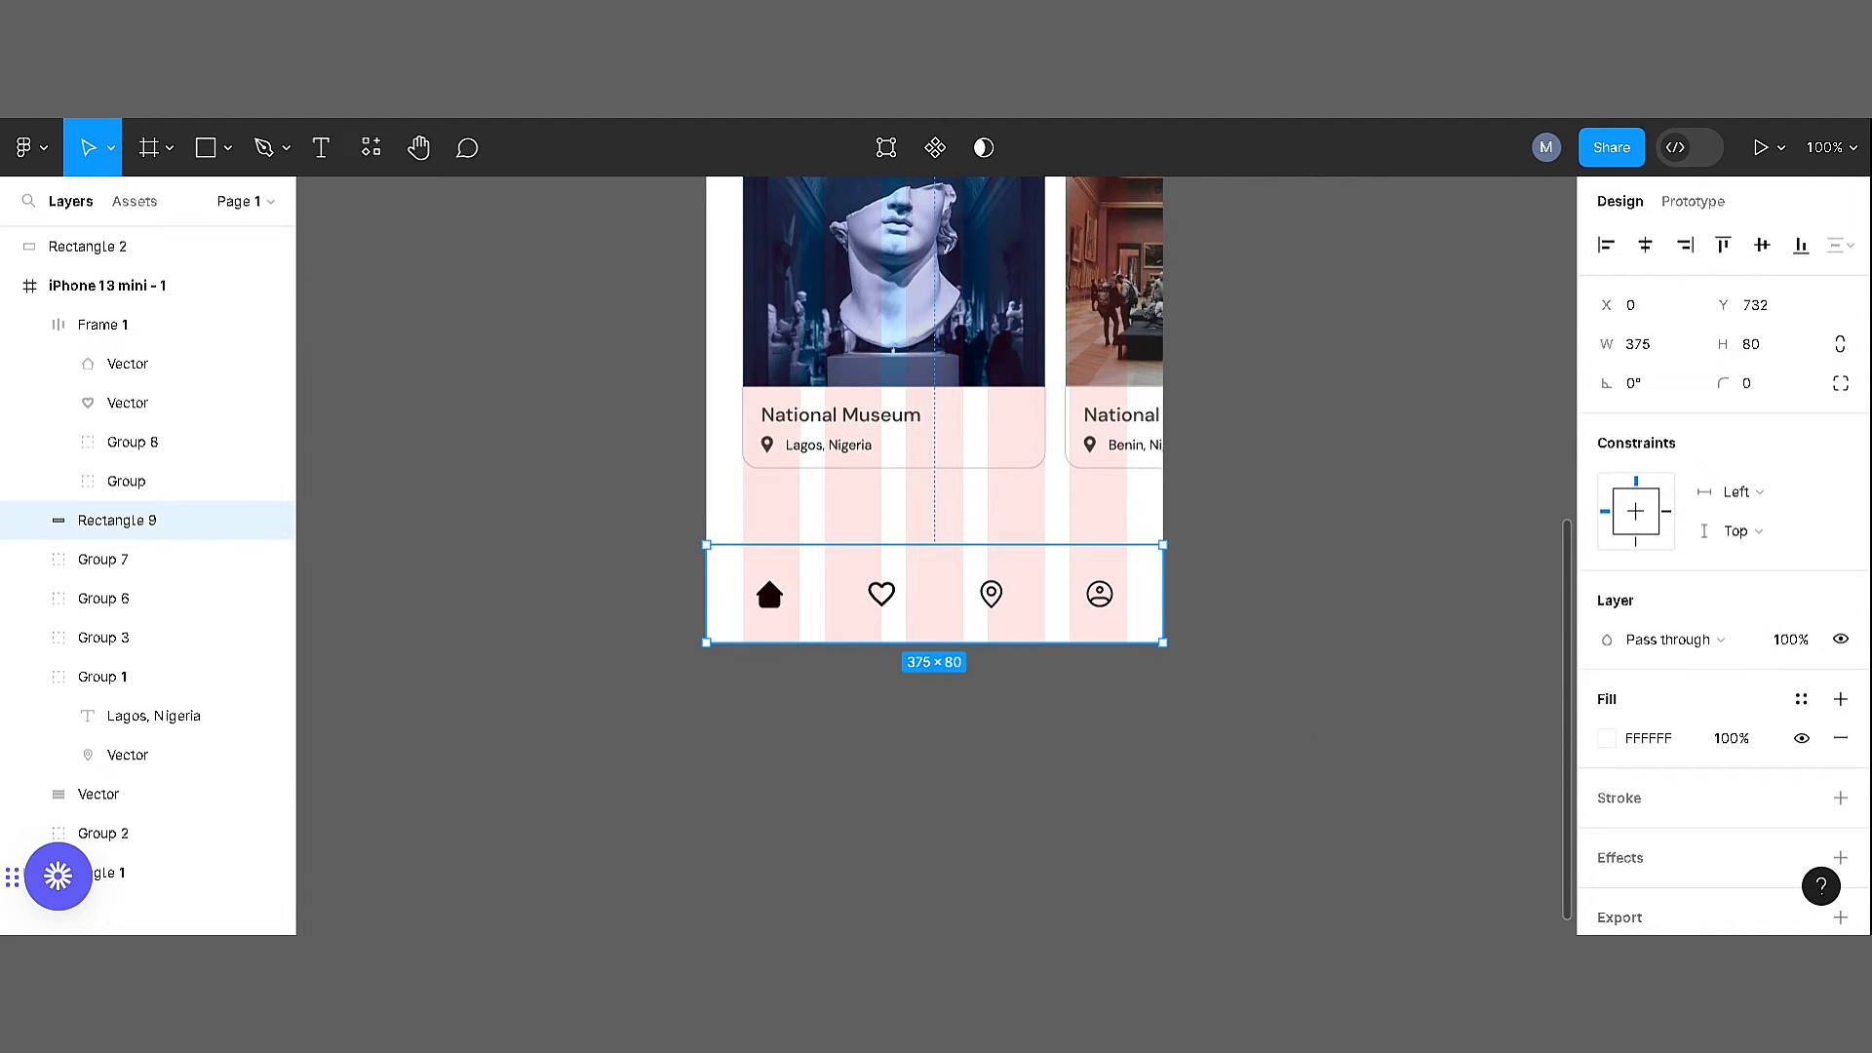
pyautogui.click(1840, 857)
pyautogui.click(1607, 822)
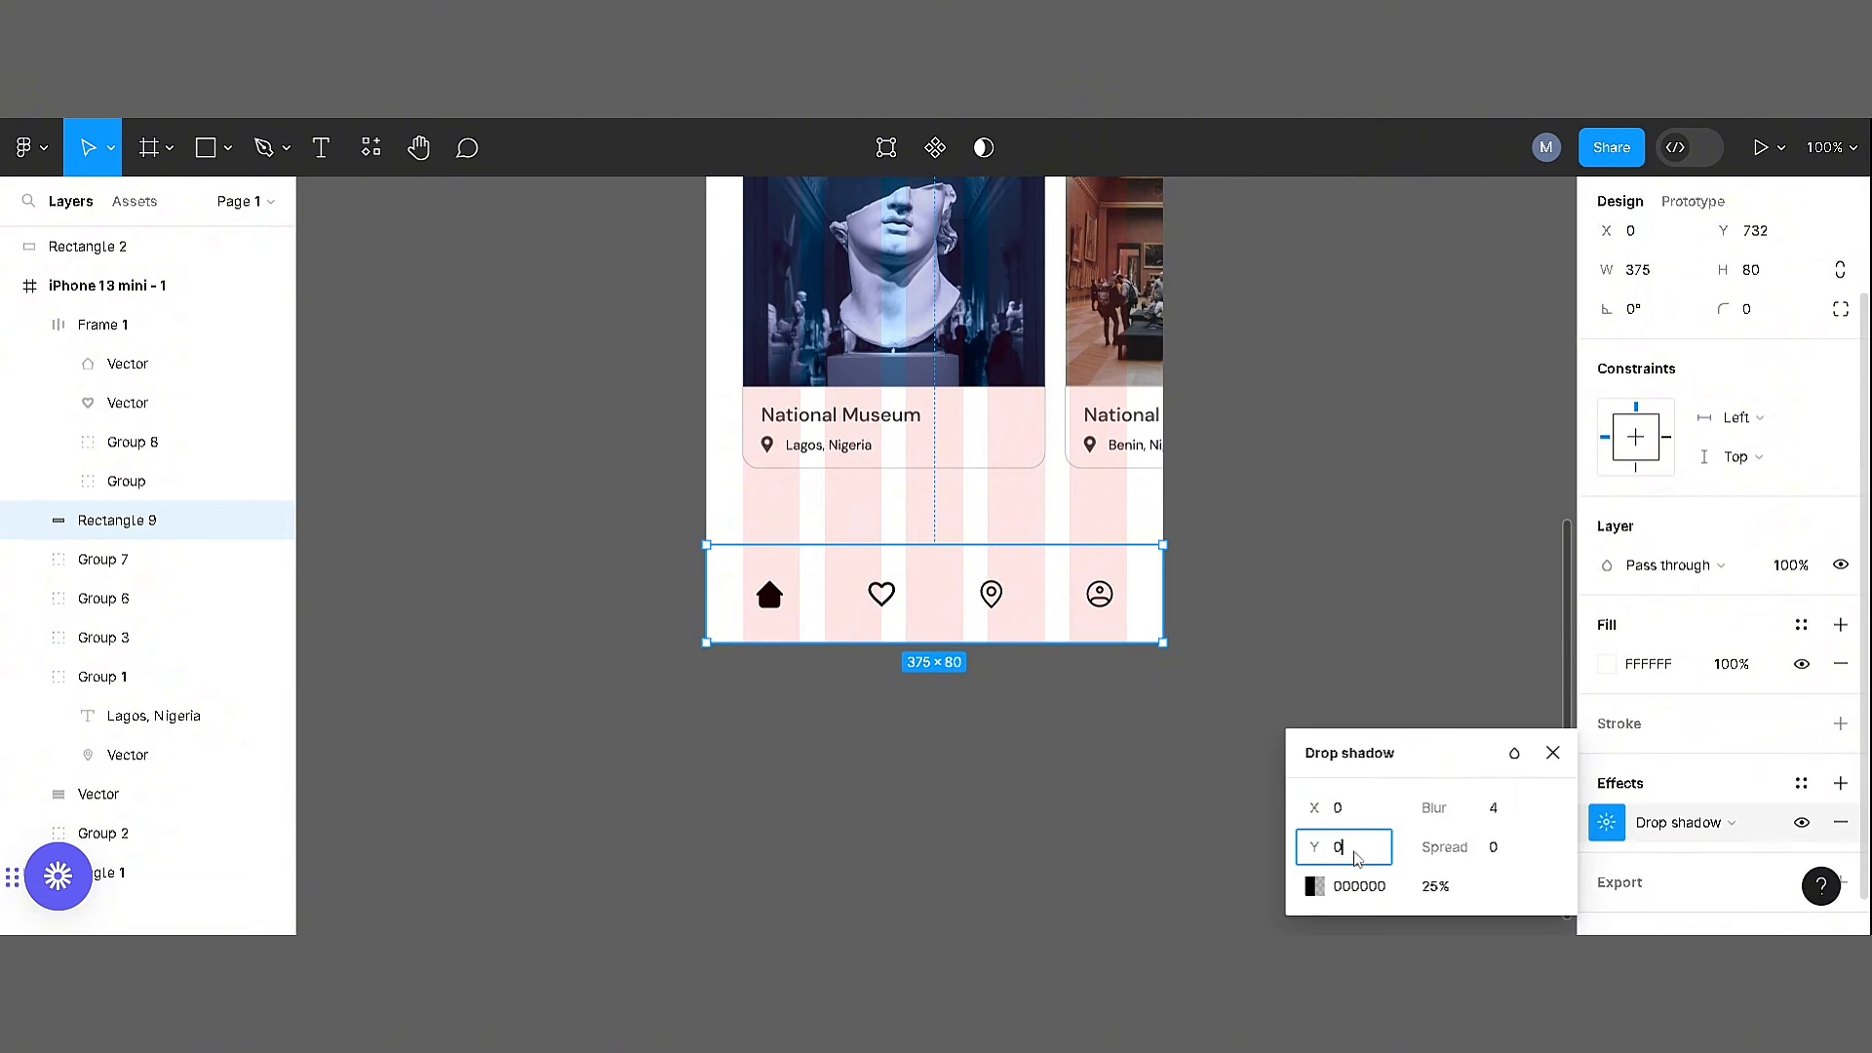
pyautogui.click(1350, 812)
pyautogui.write('5')
pyautogui.press('Return')
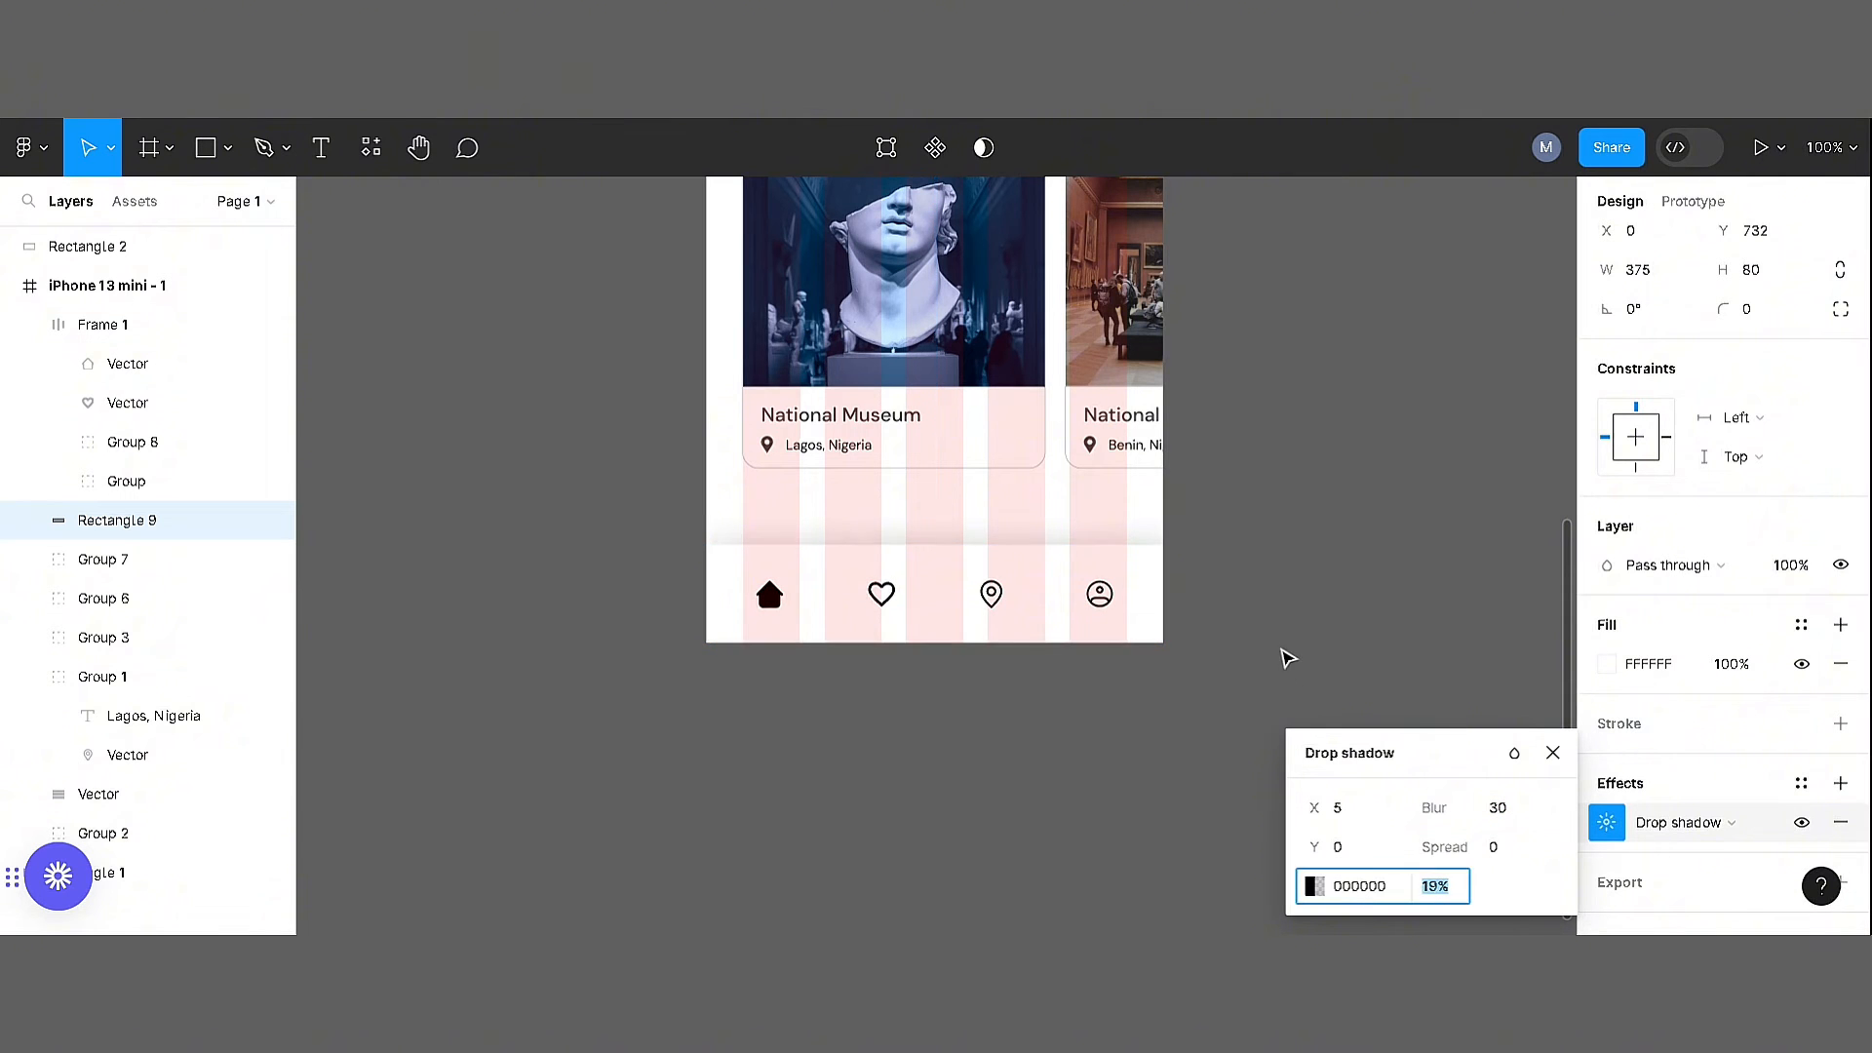
pyautogui.click(1333, 573)
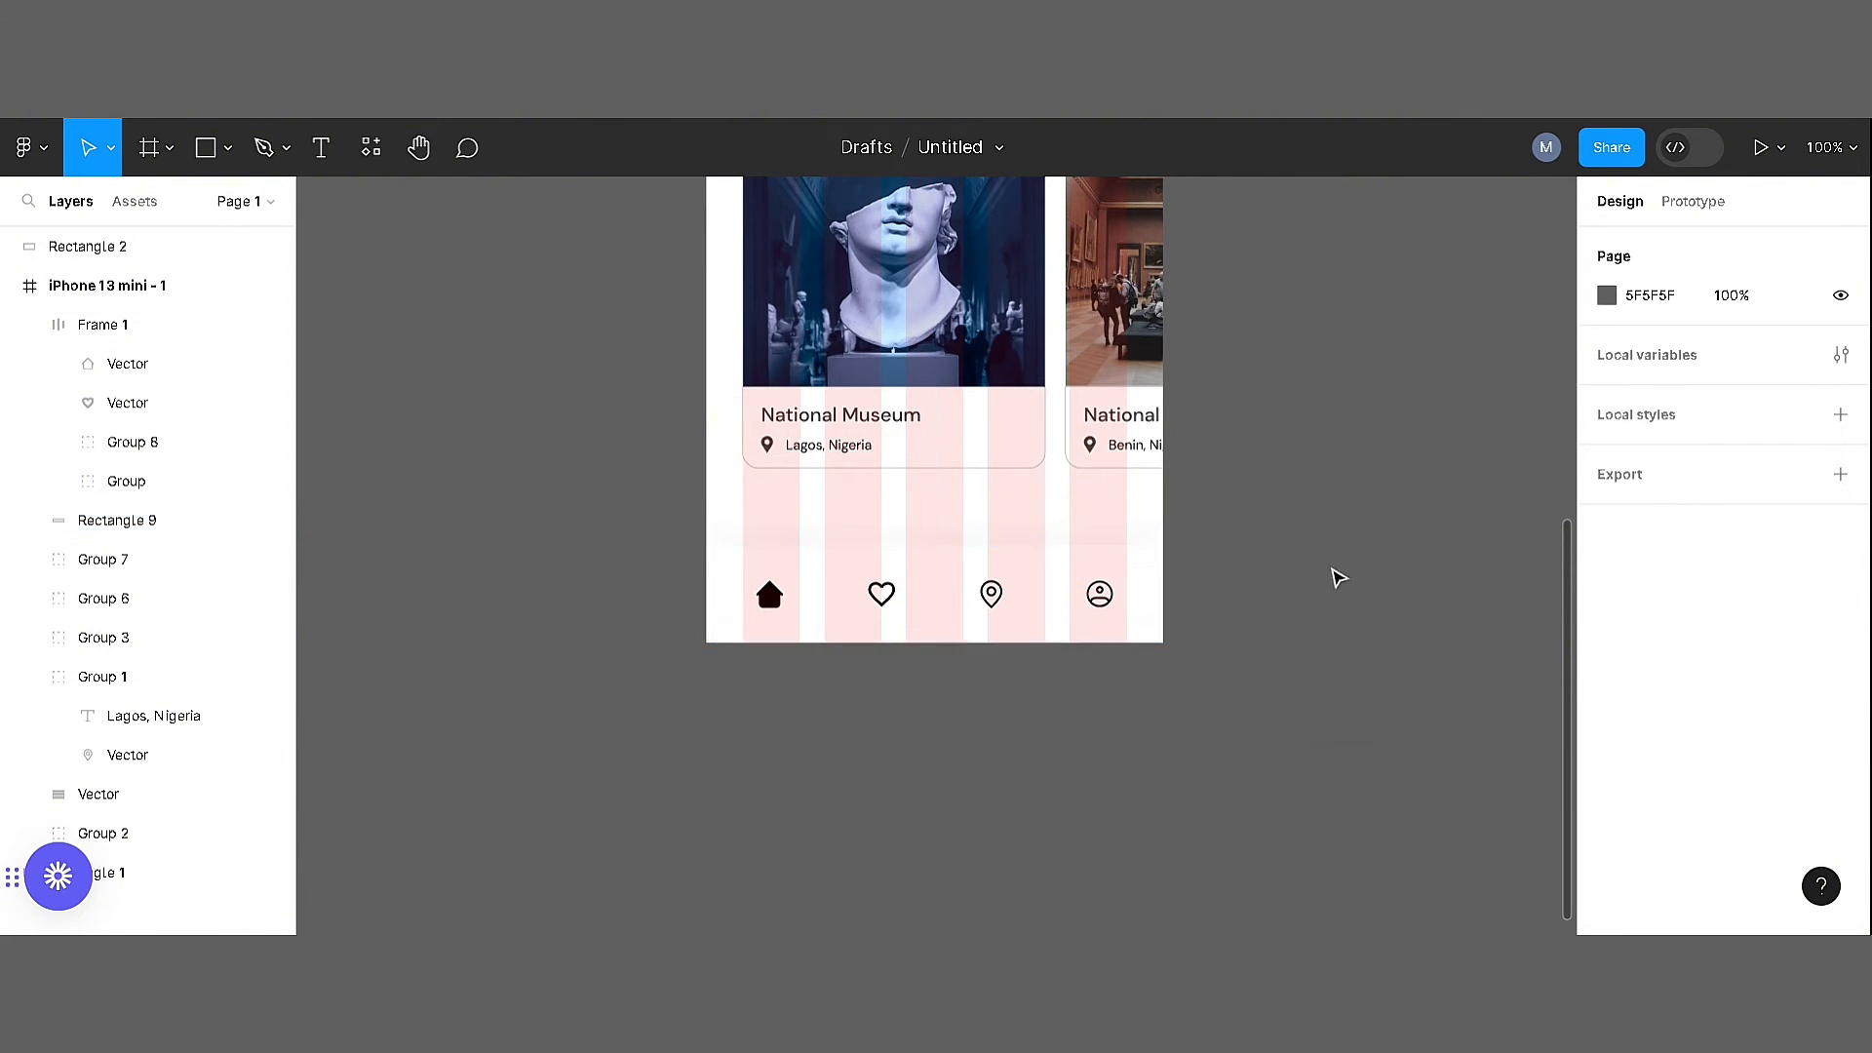
# Duplicate the finished home screen frame directly beside the original
pyautogui.hotkey('ctrl', '+')
pyautogui.scroll(16, 1261, 414)
pyautogui.scroll(-2, 878, 422)
pyautogui.hotkey('ctrl', '-')
pyautogui.hotkey('ctrl', '-')
pyautogui.moveTo(1198, 633); pyautogui.dragTo(1139, 495)
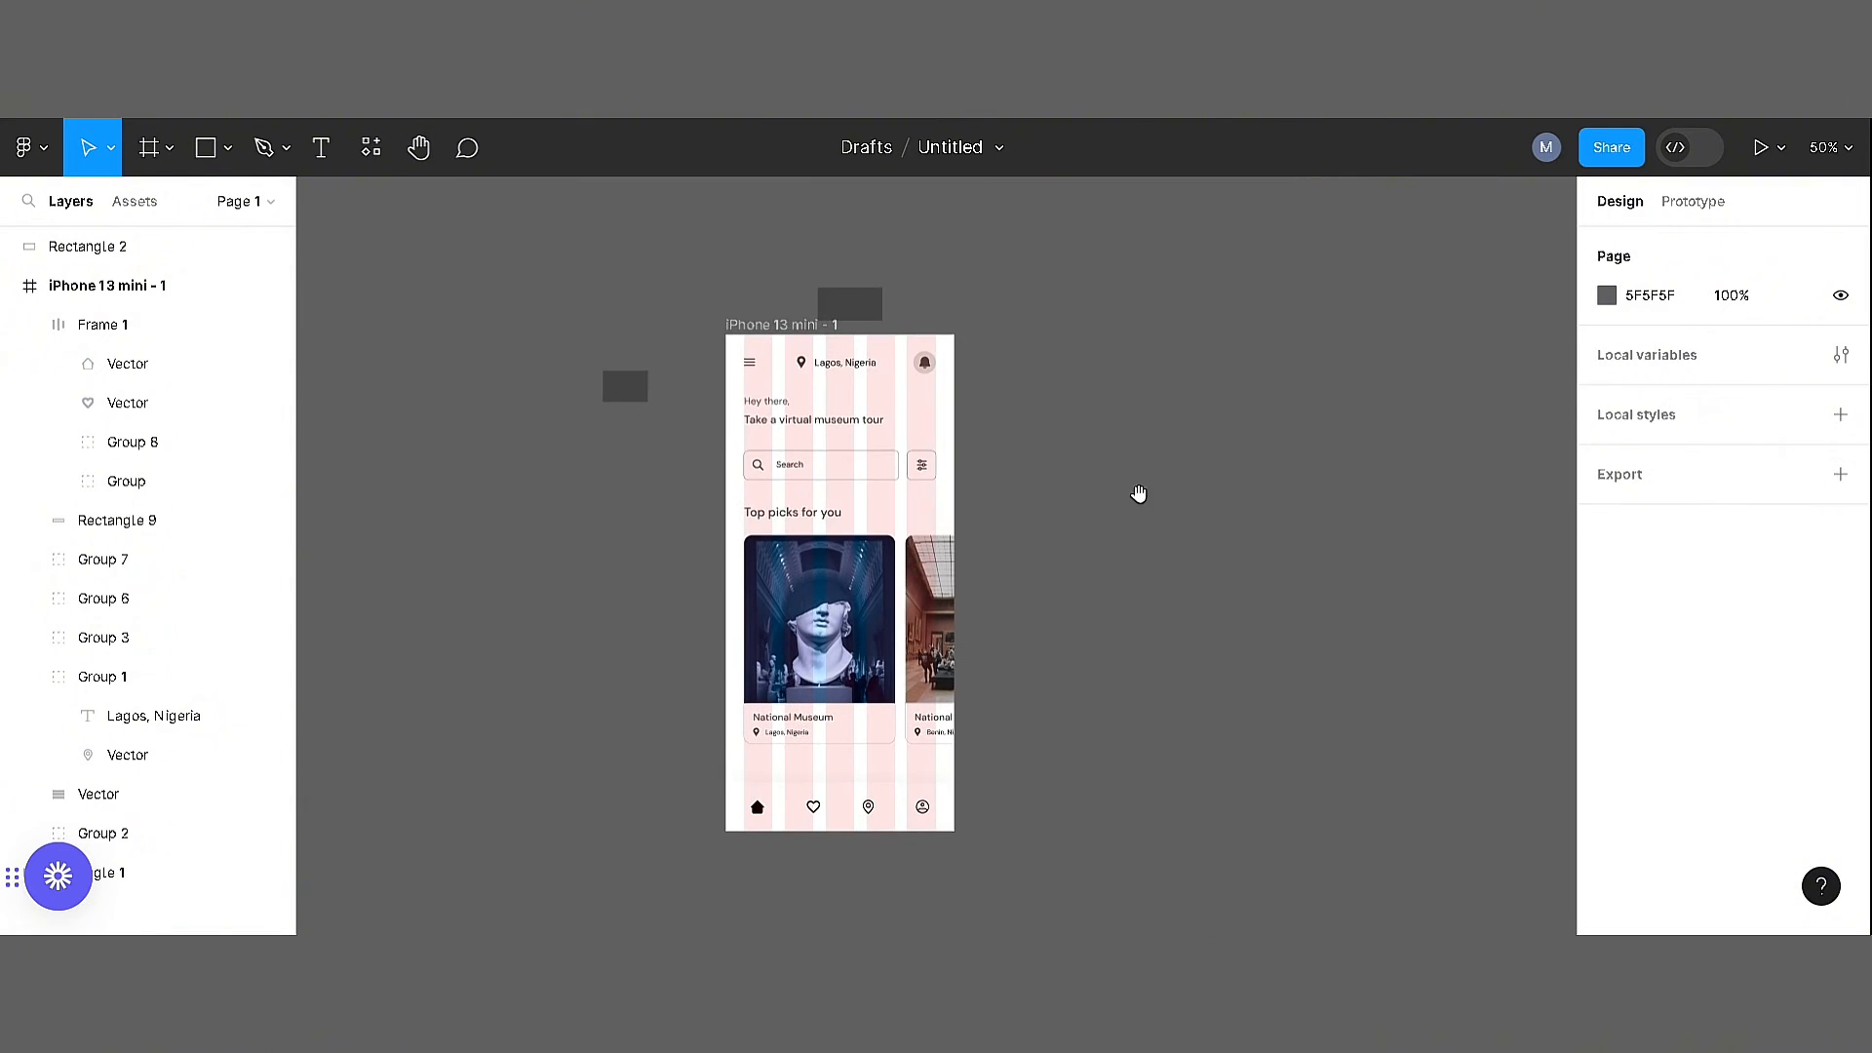
pyautogui.moveTo(788, 326); pyautogui.dragTo(1044, 330)
# Delete the location label, menu icon and greeting text from the duplicated screen
pyautogui.click(1100, 362)
pyautogui.press('Delete')
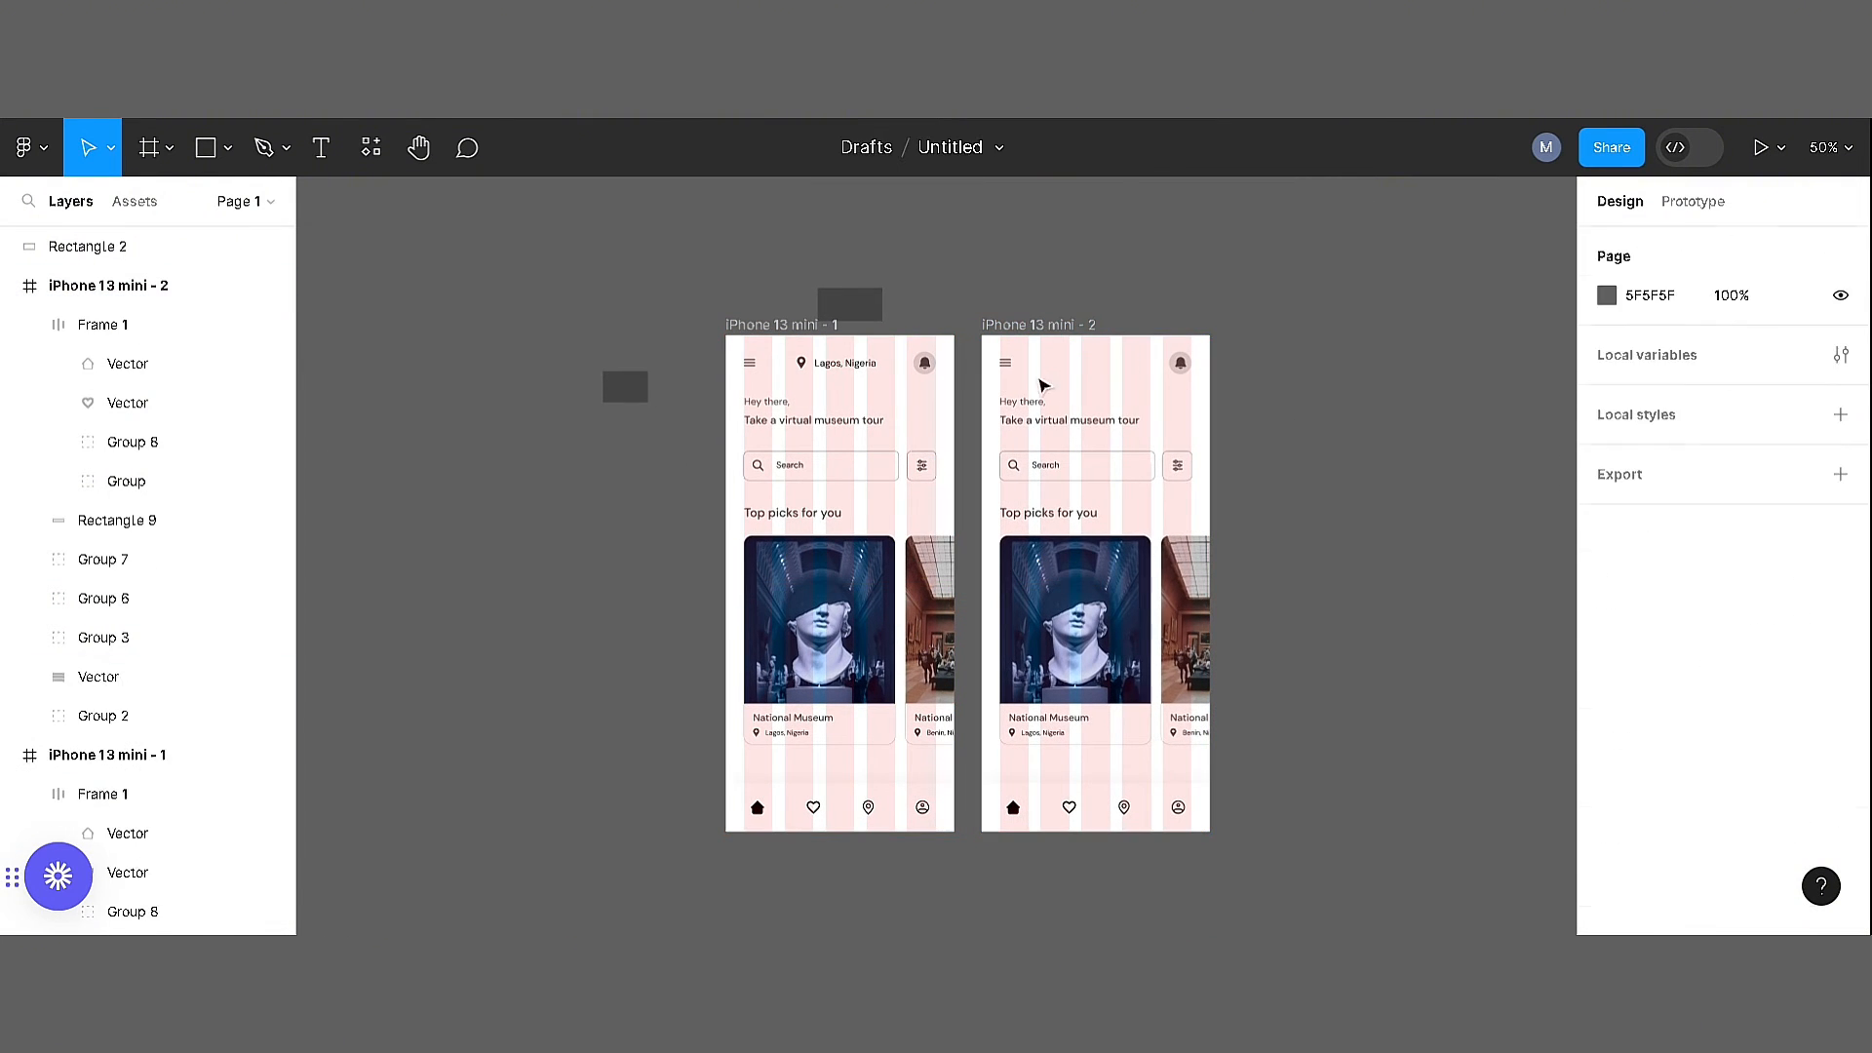
pyautogui.click(1005, 363)
pyautogui.press('Delete')
pyautogui.click(1062, 419)
pyautogui.press('Delete')
# Ungroup the museum cards in the duplicated screen and clear the search row and "Top picks for you" heading
pyautogui.press('Delete')
pyautogui.rightClick(1094, 595)
pyautogui.click(1170, 538)
pyautogui.click(1384, 568)
pyautogui.click(1071, 513)
# Delete the gallery interior photo and the bottom navigation bar from the duplicated screen
pyautogui.press('Delete')
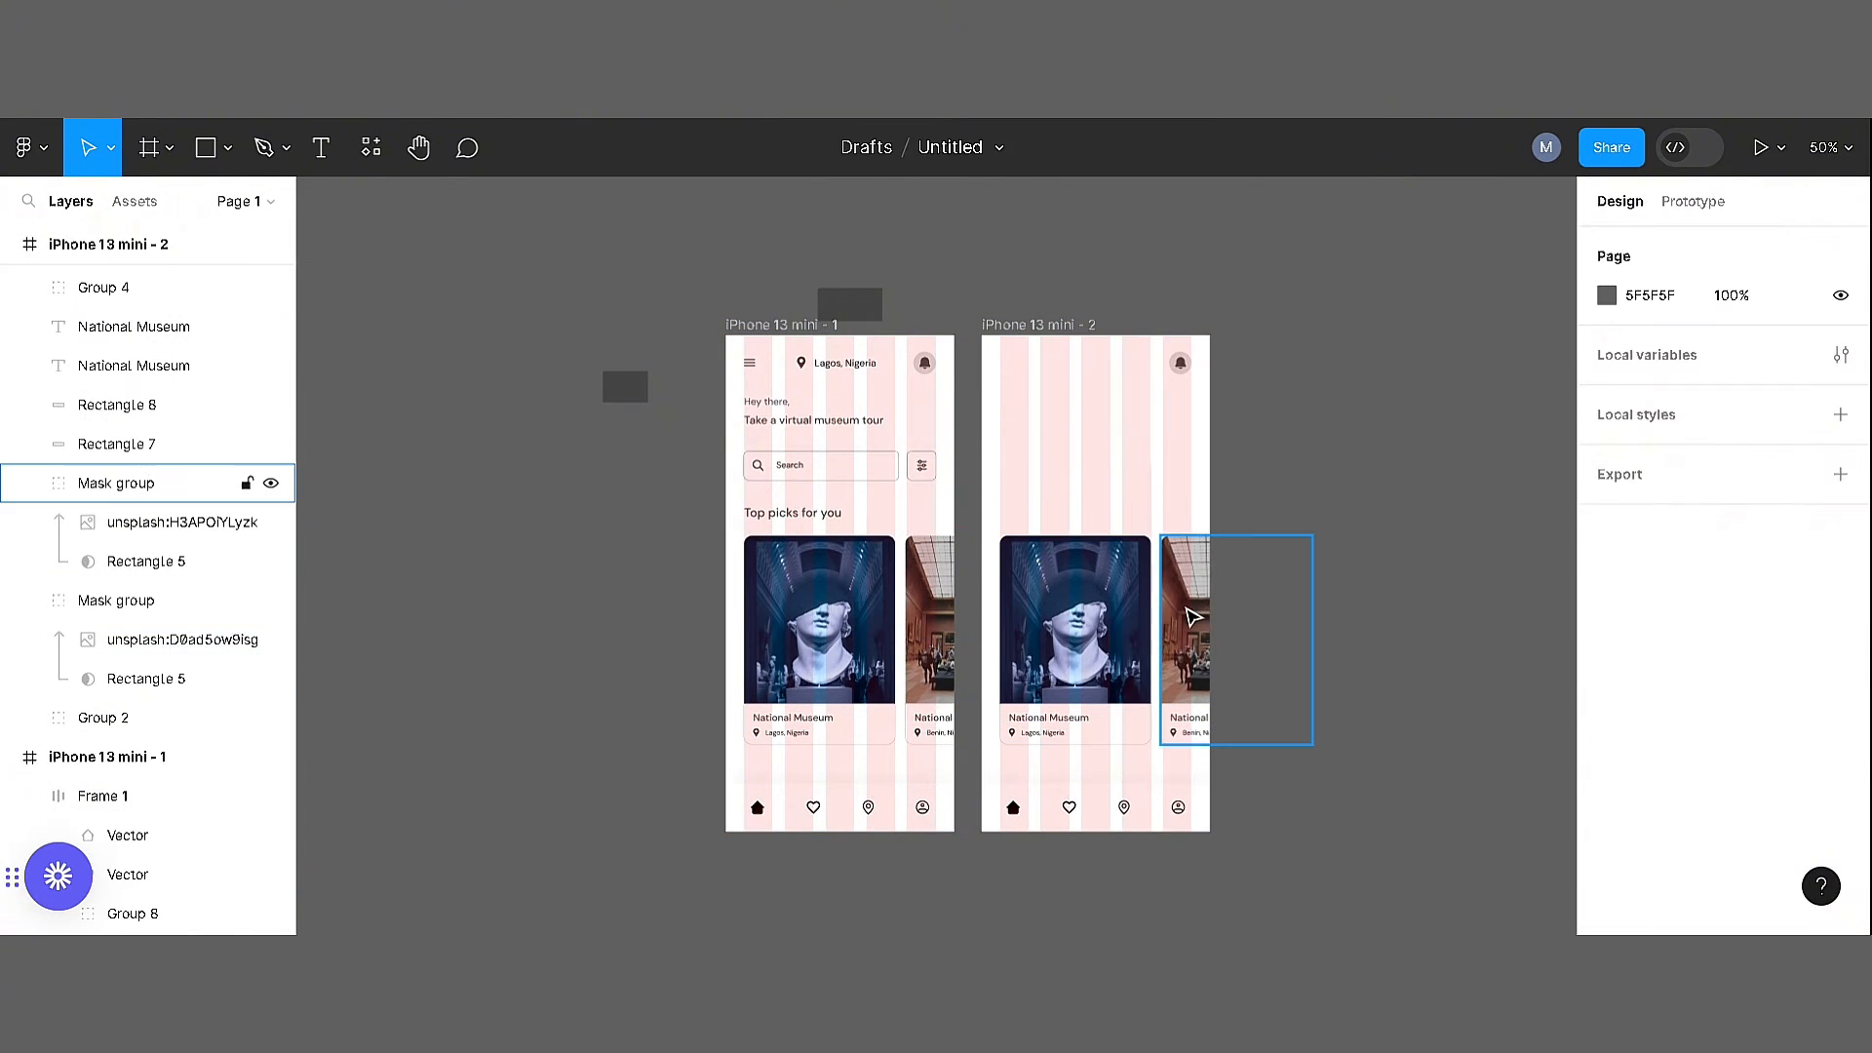
pyautogui.click(1187, 610)
pyautogui.press('Delete')
pyautogui.click(1053, 786)
pyautogui.press('Delete')
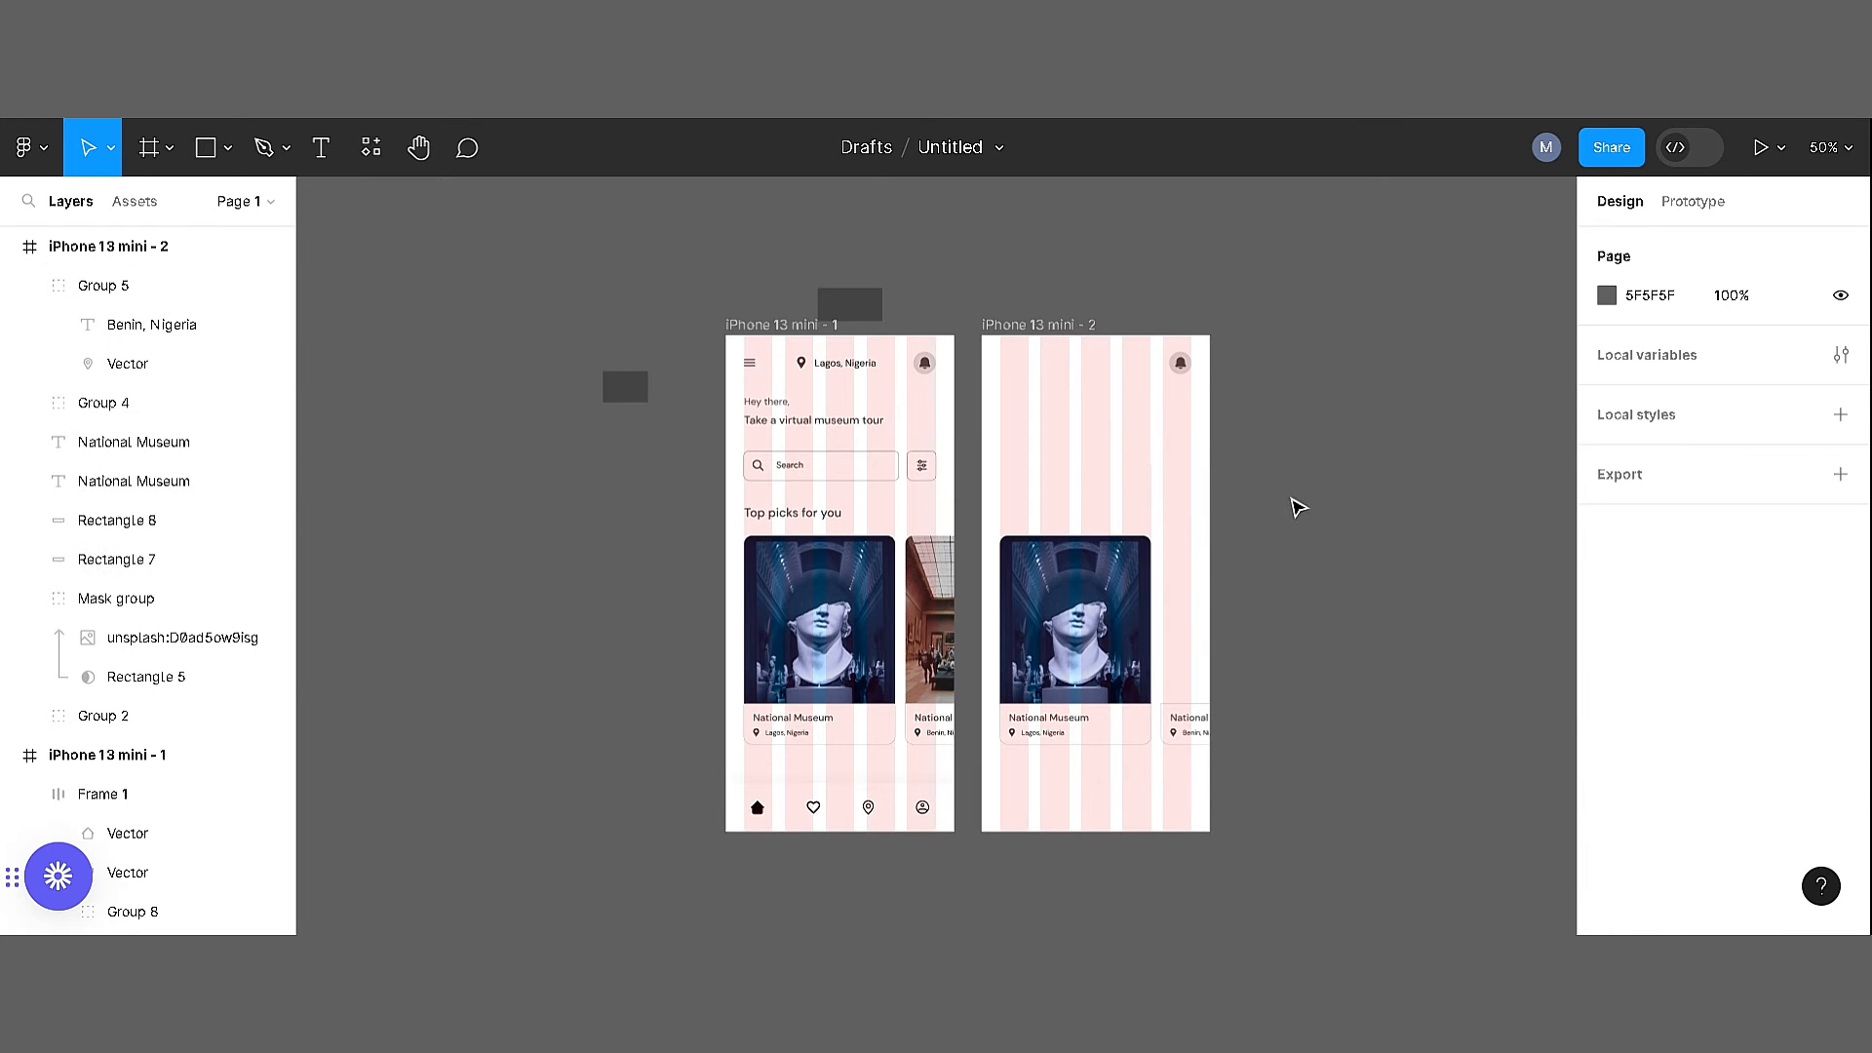
# Move the statue photo out of the duplicated screen and place a new rectangle of about 344 × 354 below its header
pyautogui.press('r')
pyautogui.moveTo(1261, 451); pyautogui.dragTo(1470, 668)
pyautogui.press('Escape')
pyautogui.moveTo(1051, 605); pyautogui.dragTo(1373, 807)
pyautogui.moveTo(1338, 564); pyautogui.dragTo(1078, 516)
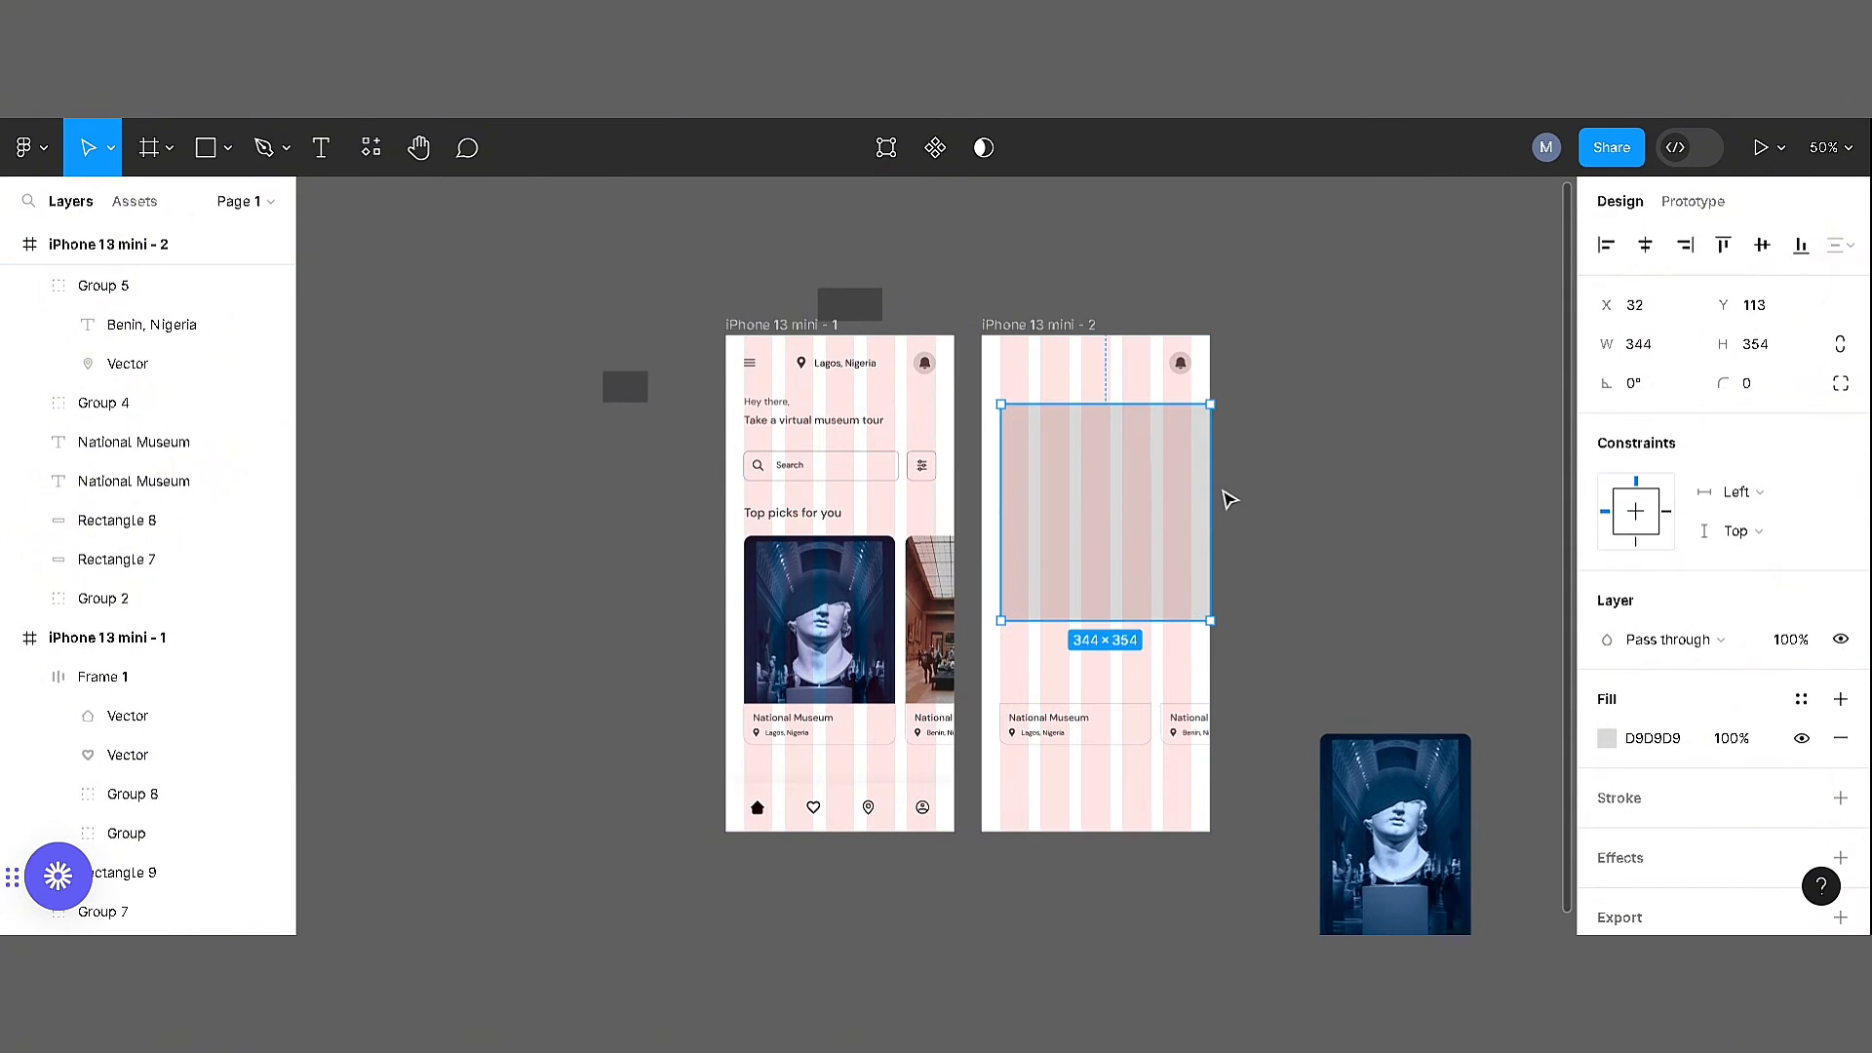
# Resize the new rectangle to 313 × 292, fitting its width to the column grid
pyautogui.scroll(3, 1199, 480)
pyautogui.moveTo(1221, 523); pyautogui.dragTo(1186, 522)
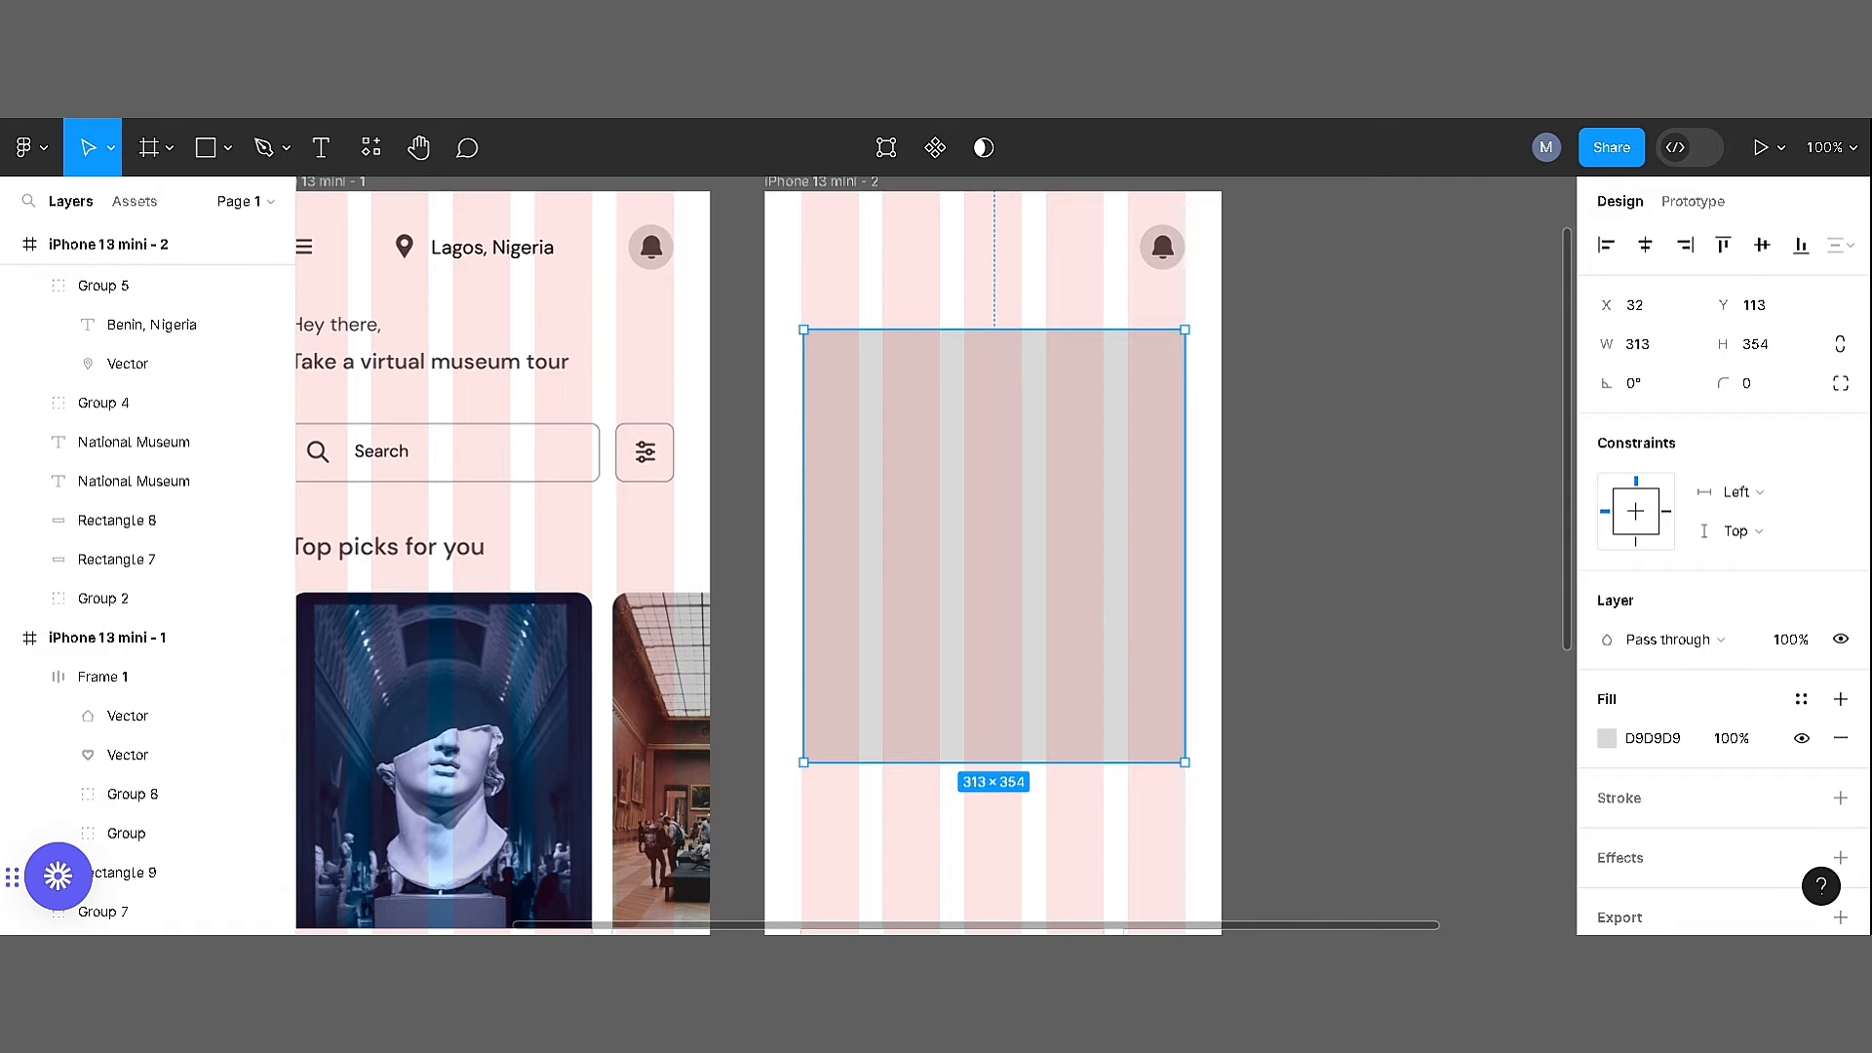
pyautogui.click(1770, 351)
pyautogui.write('300')
pyautogui.press('Return')
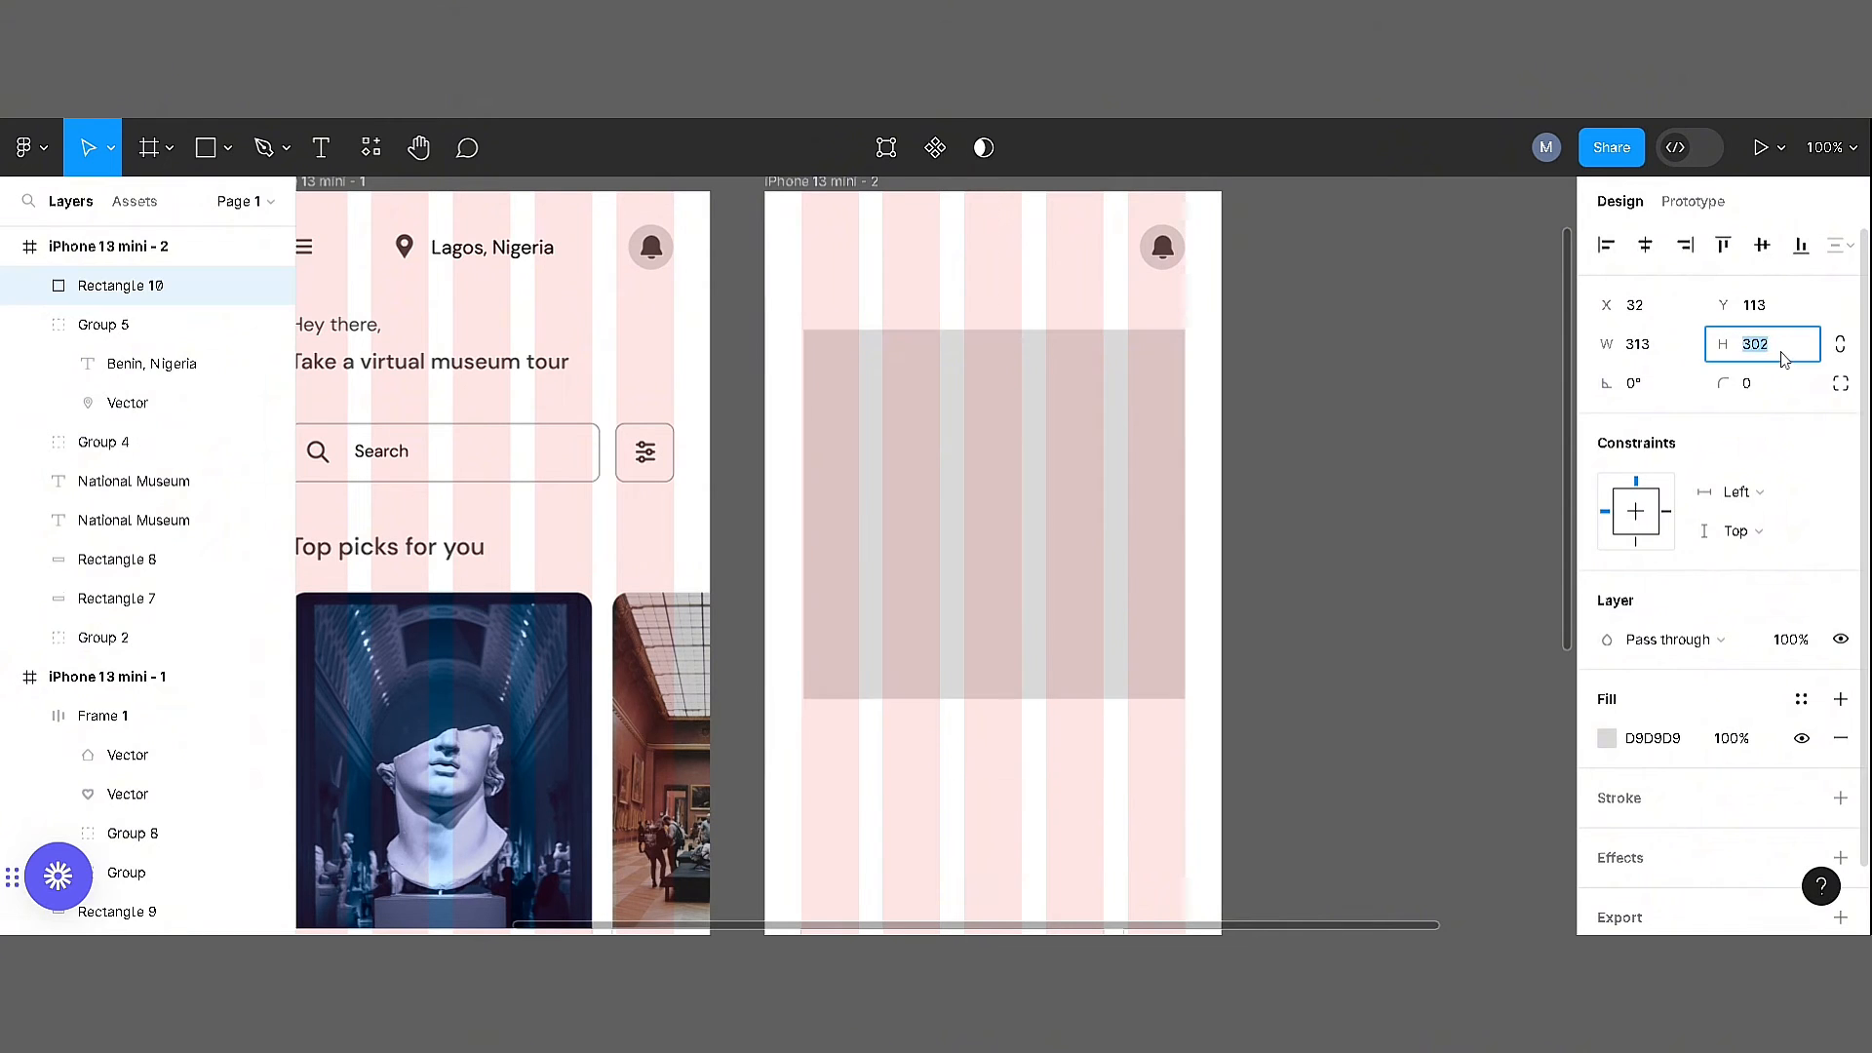
pyautogui.press('Down')
pyautogui.press('Down')
pyautogui.press('Return')
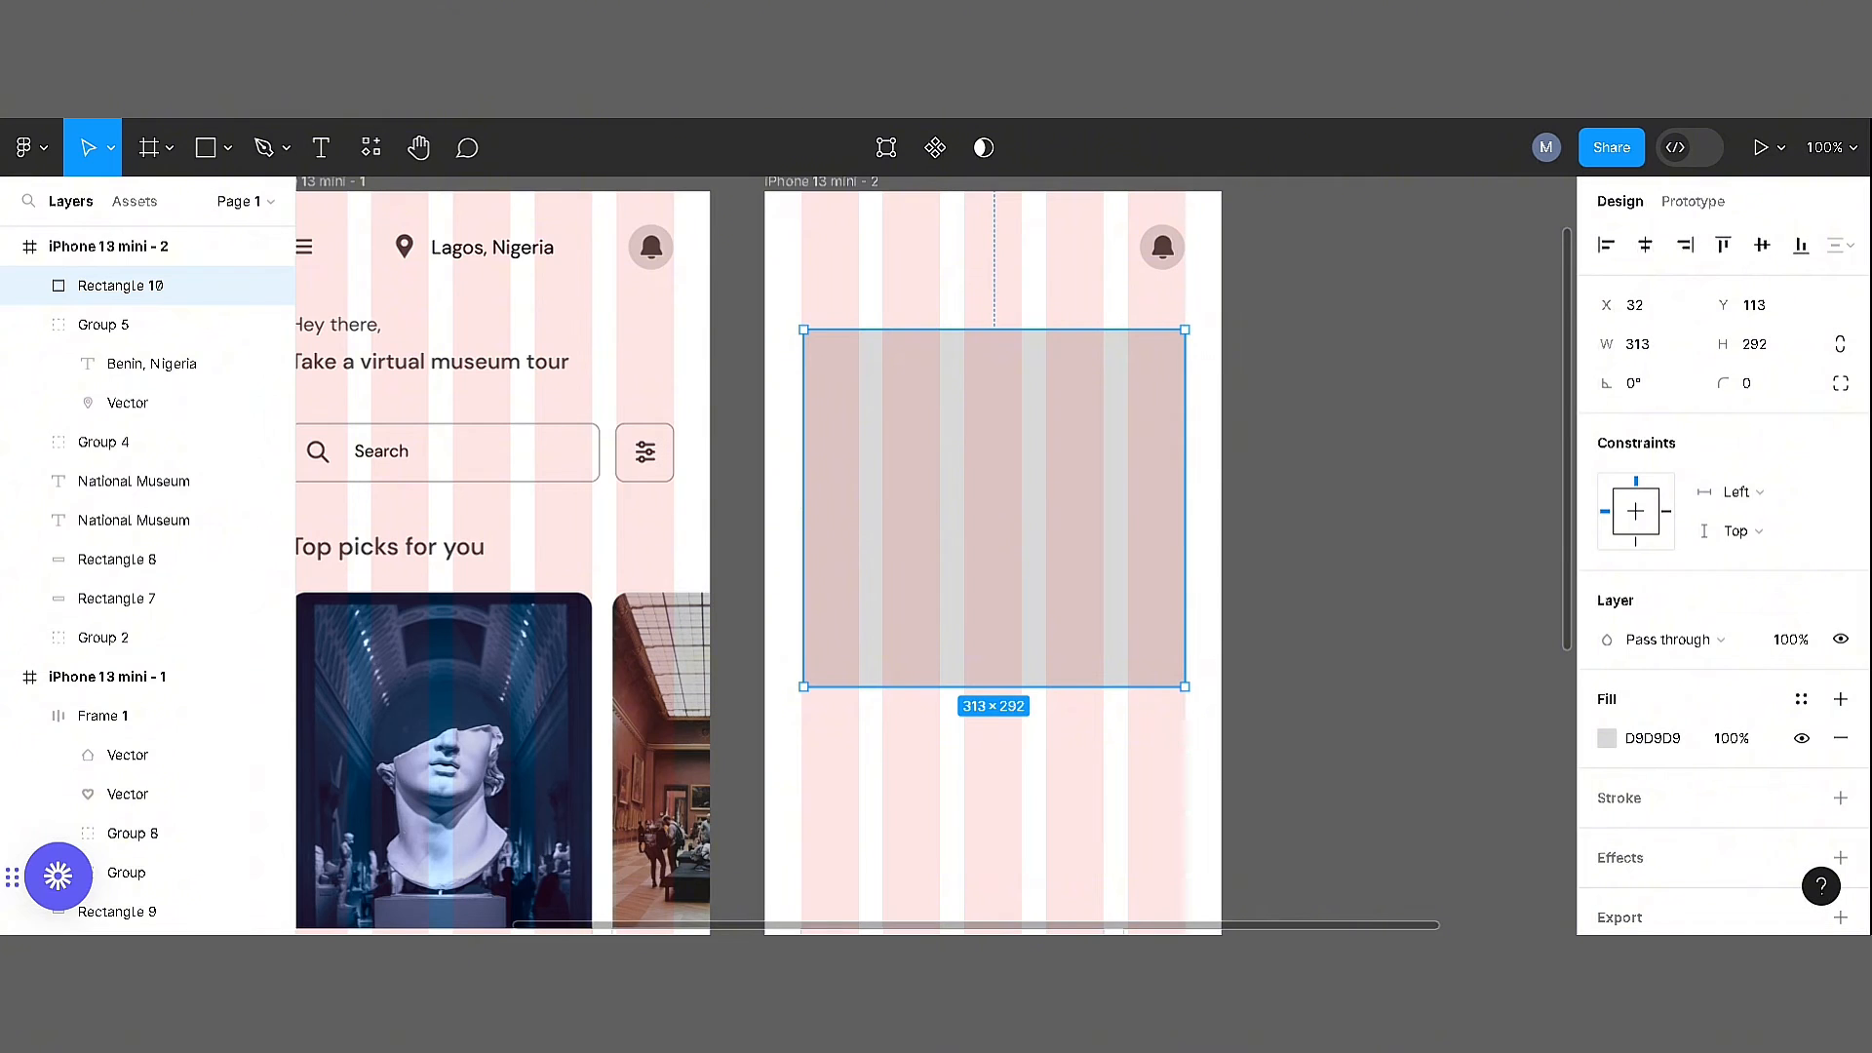
# Round the corners of the new rectangle with a radius of 20
pyautogui.write('20')
pyautogui.press('Return')
pyautogui.hotkey('ctrl', '=')
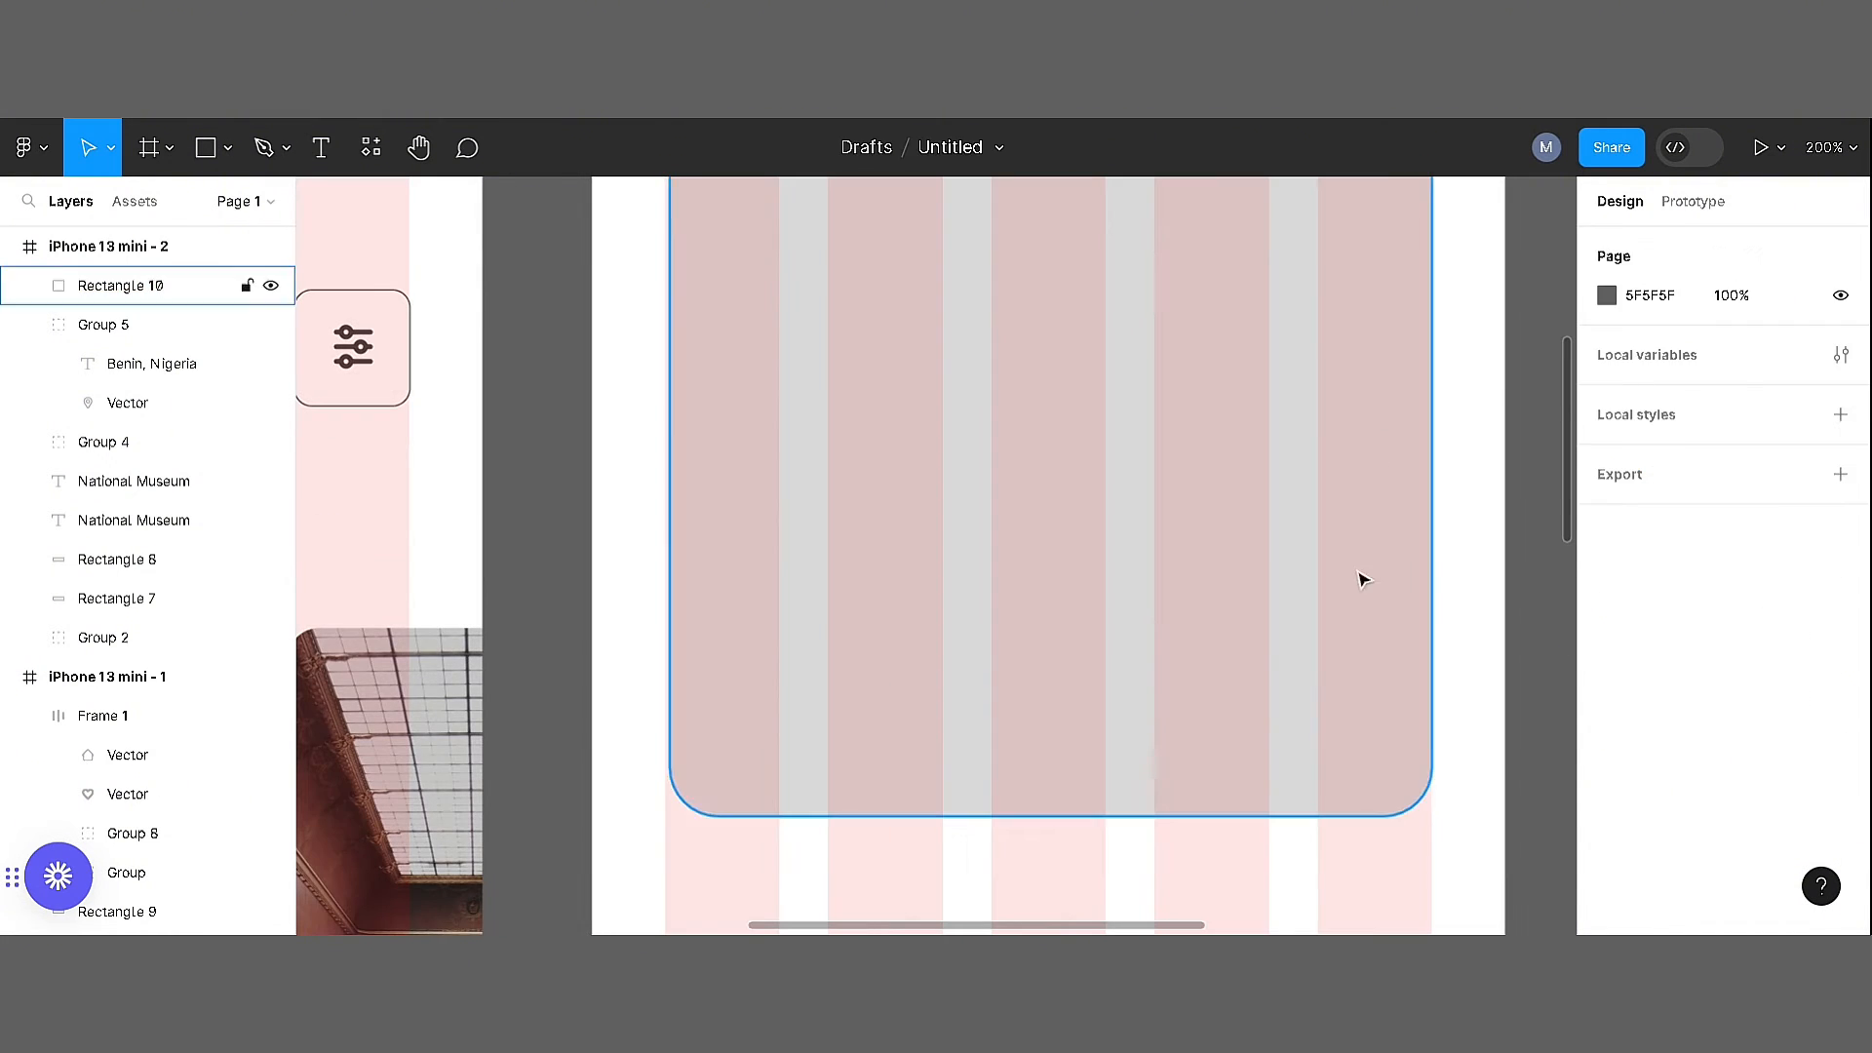
# Widen the rounded rectangle to 315 to match the column grid and move it up to Y 106
pyautogui.moveTo(669, 559); pyautogui.dragTo(666, 559)
pyautogui.moveTo(1432, 585); pyautogui.dragTo(1468, 604)
pyautogui.hotkey('ctrl', 'z')
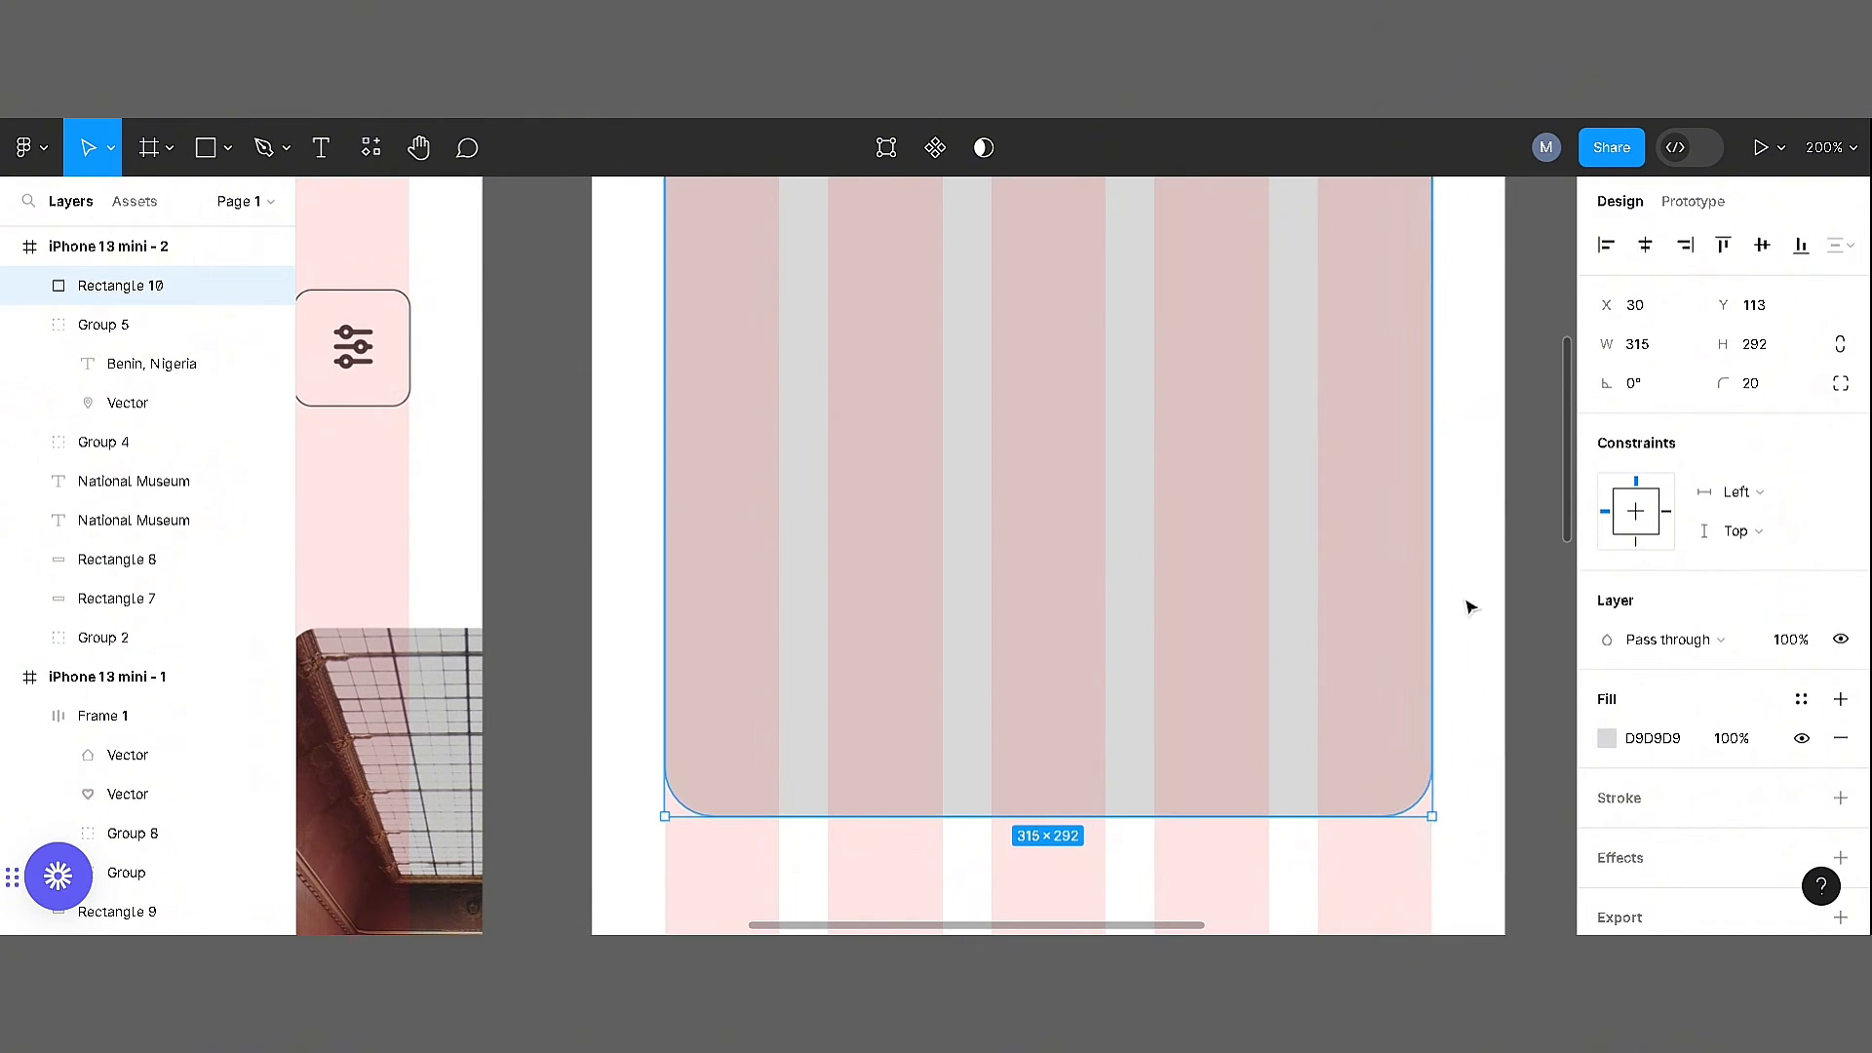
pyautogui.click(1471, 605)
pyautogui.scroll(4, 936, 640)
pyautogui.moveTo(936, 640); pyautogui.dragTo(936, 627)
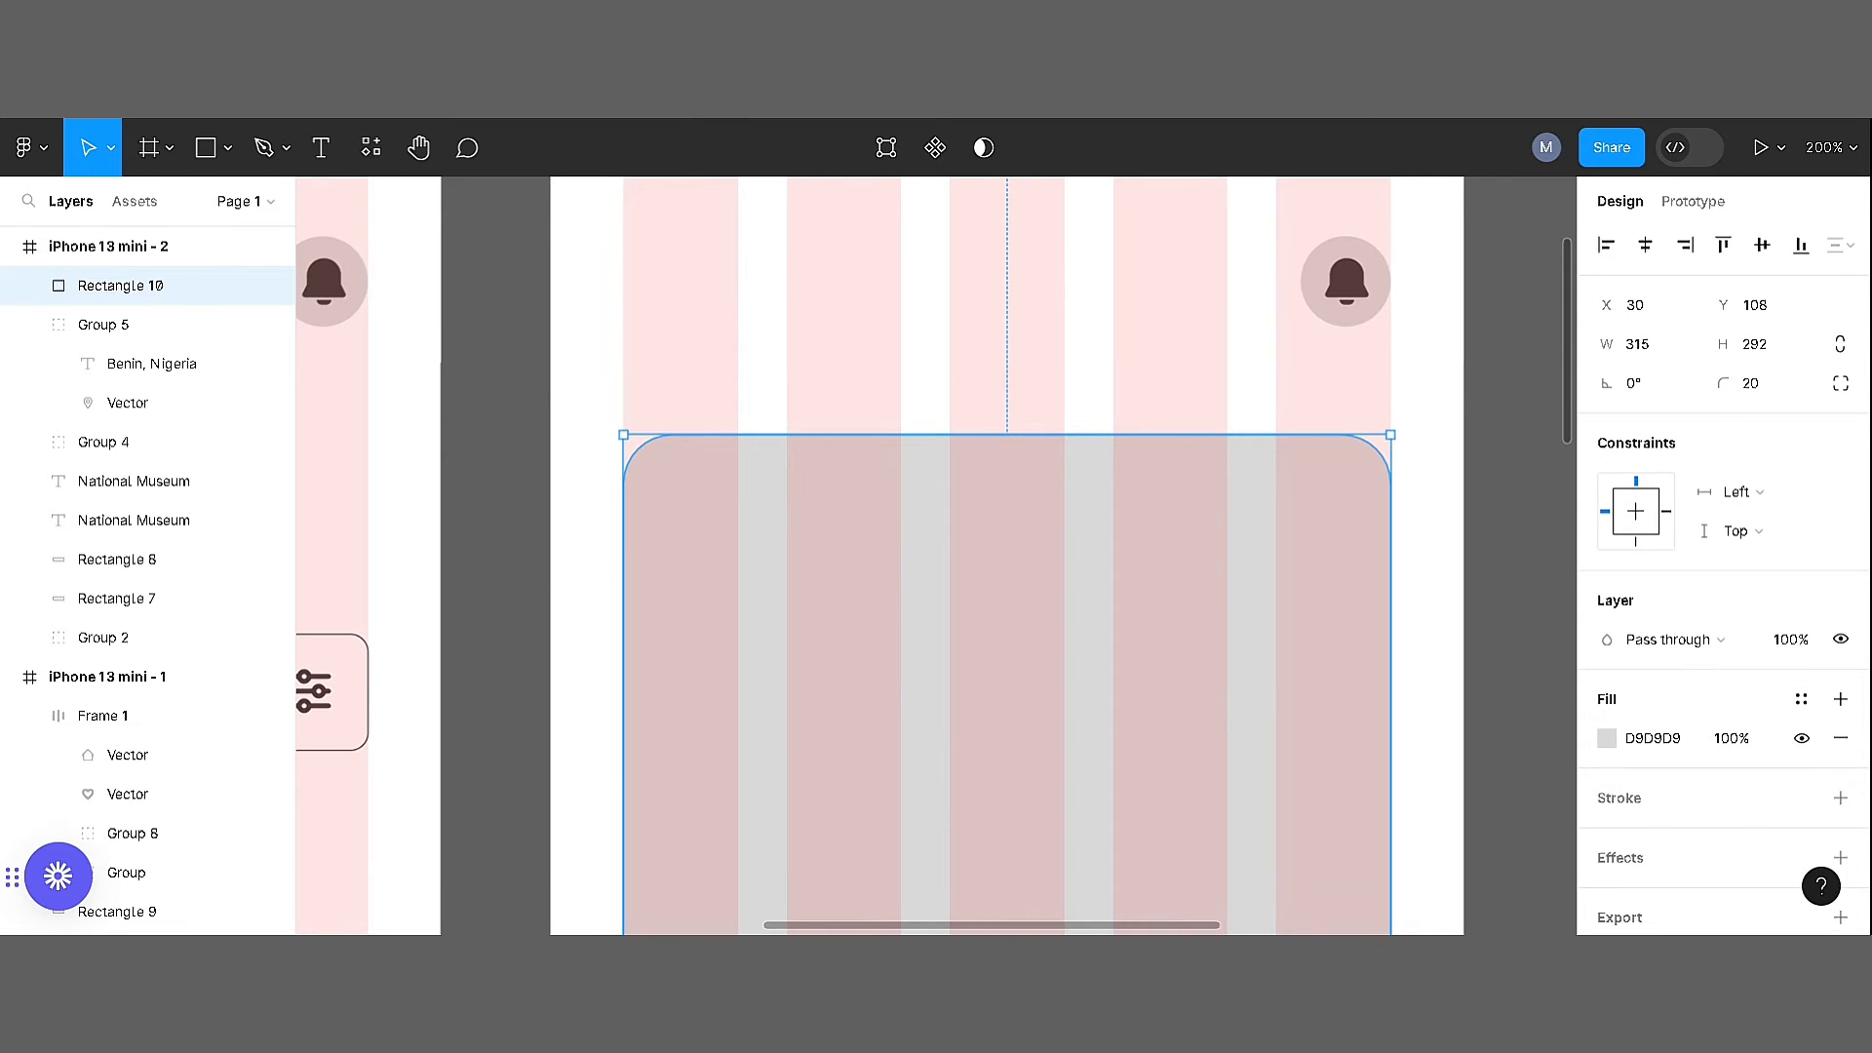
# Copy the location heading from the home screen's header into the second screen's header and ungroup it
pyautogui.hotkey('ctrl', '-')
pyautogui.moveTo(452, 426); pyautogui.dragTo(969, 439)
pyautogui.rightClick(961, 439)
pyautogui.click(1012, 518)
pyautogui.click(1267, 468)
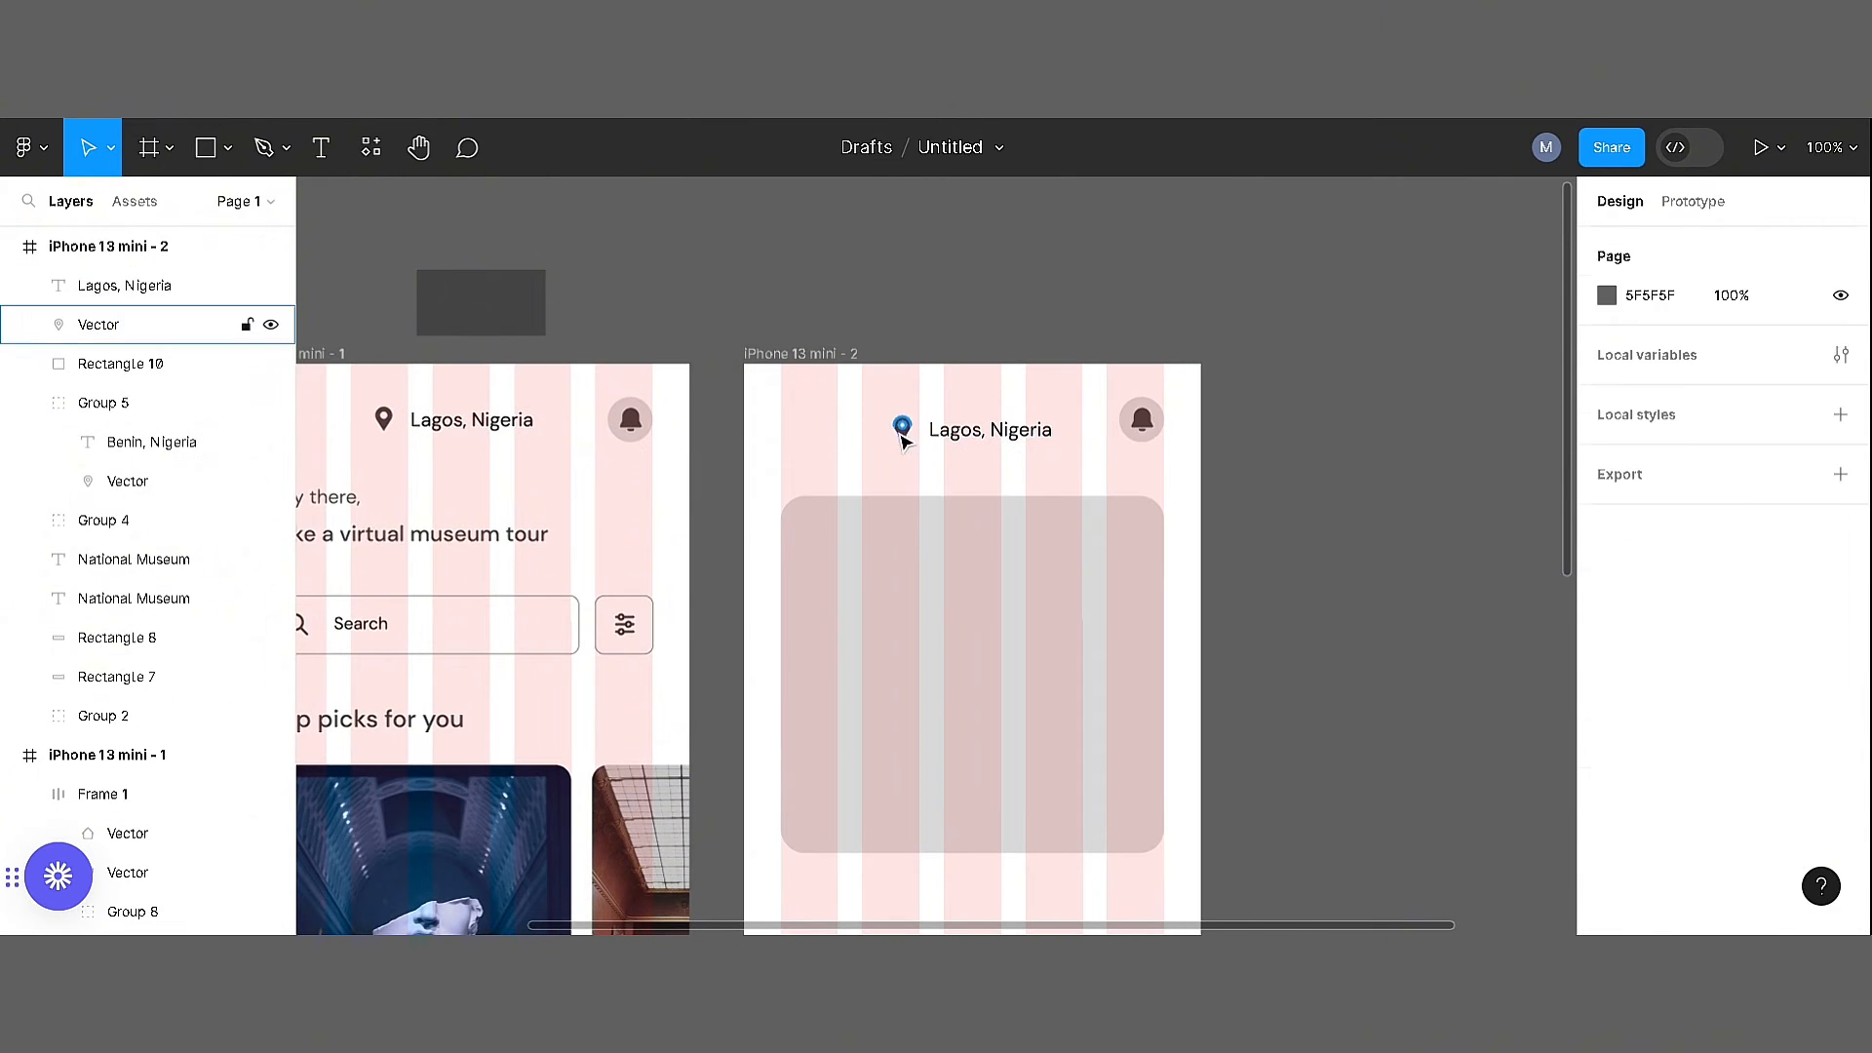
# Delete the copied heading's pin icon and change its text to "Details"
pyautogui.click(901, 432)
pyautogui.press('Delete')
pyautogui.doubleClick(990, 430)
pyautogui.write('Details')
pyautogui.click(1287, 914)
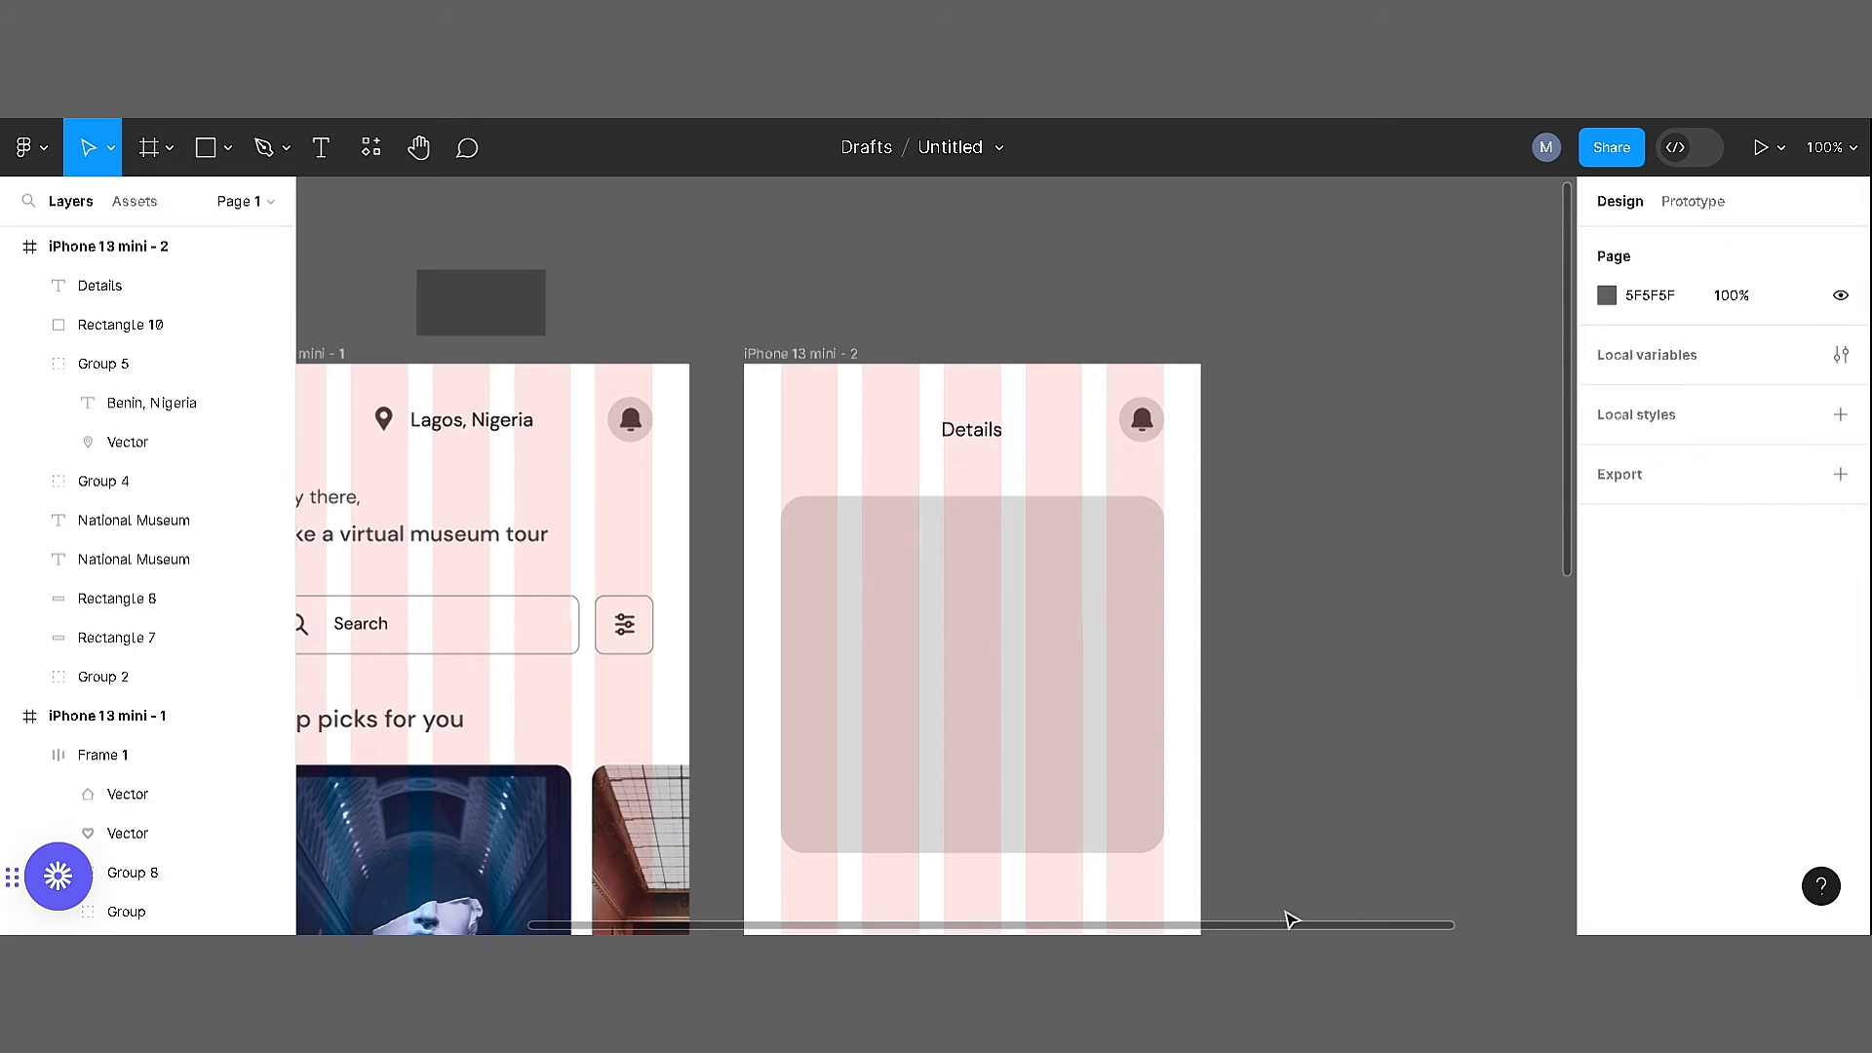
# Search the Iconify plugin for "back arrow" and import a left-pointing arrow icon
pyautogui.hscroll(3, 1115, 313)
pyautogui.rightClick(1102, 305)
pyautogui.moveTo(1241, 518)
pyautogui.click(1404, 541)
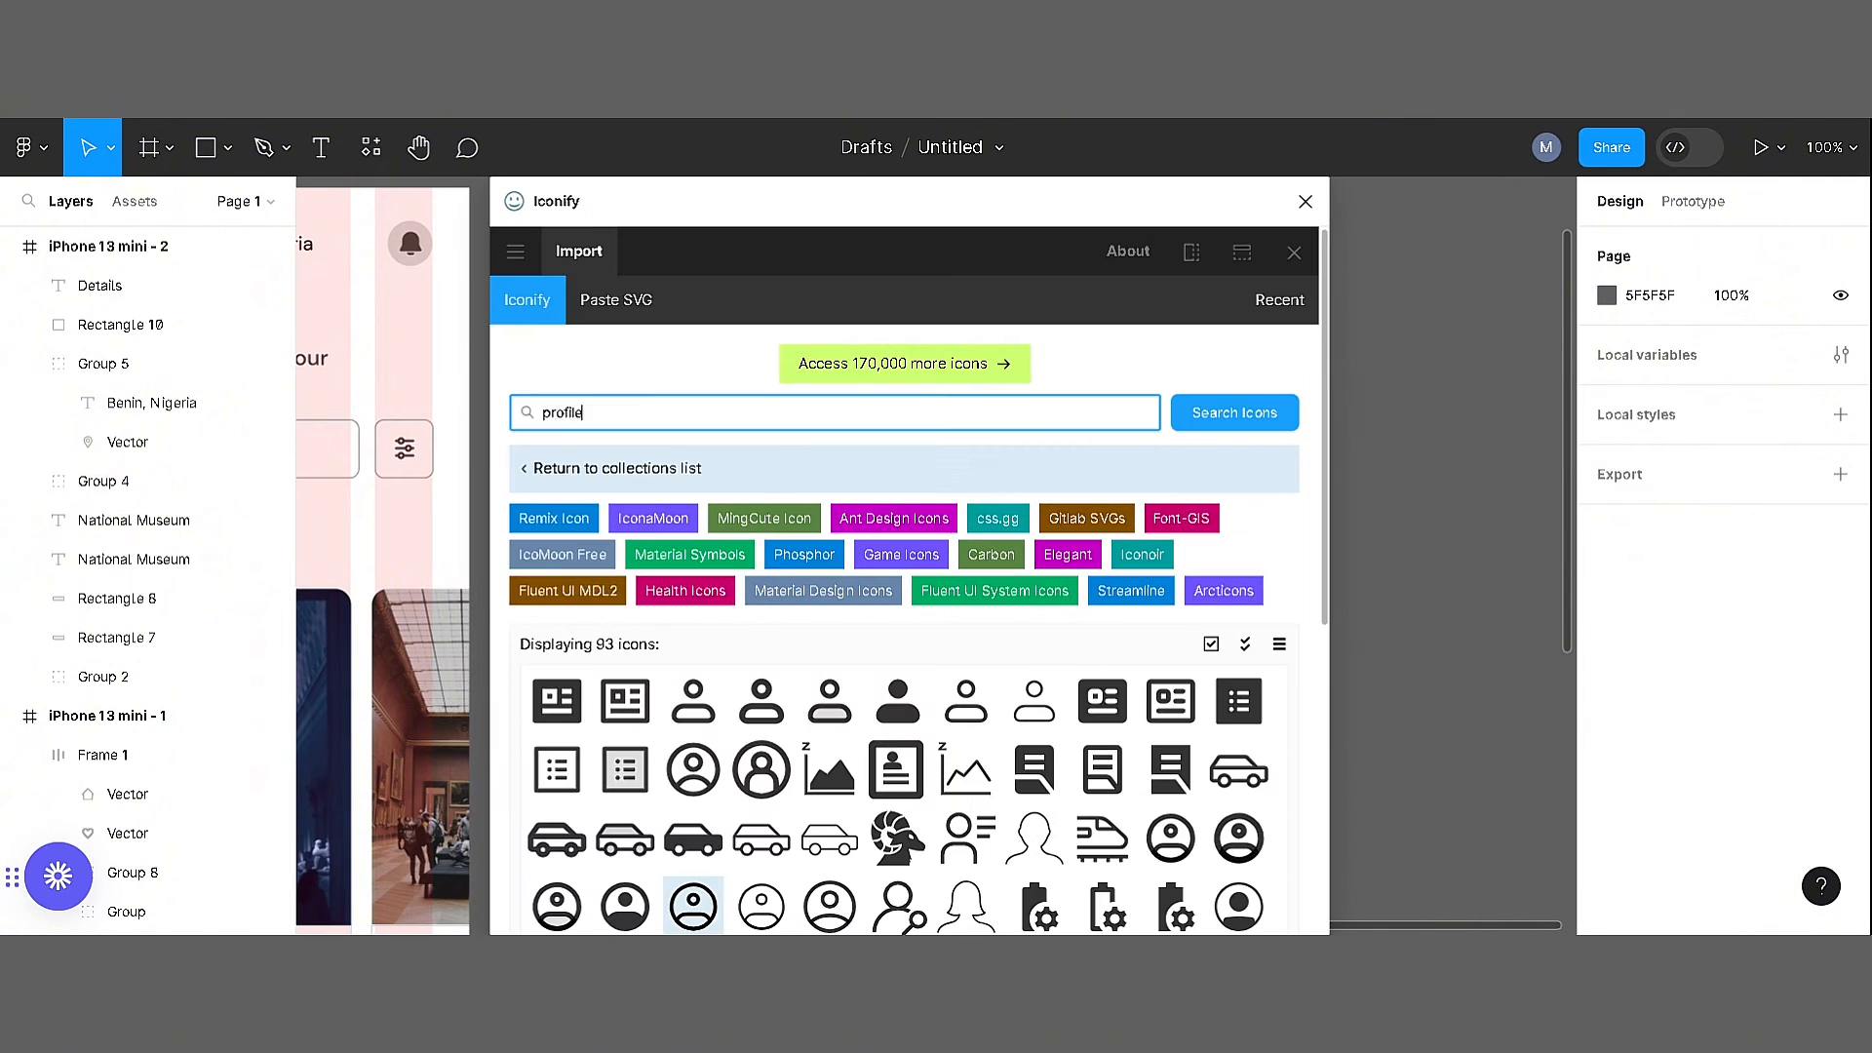
pyautogui.press('Return')
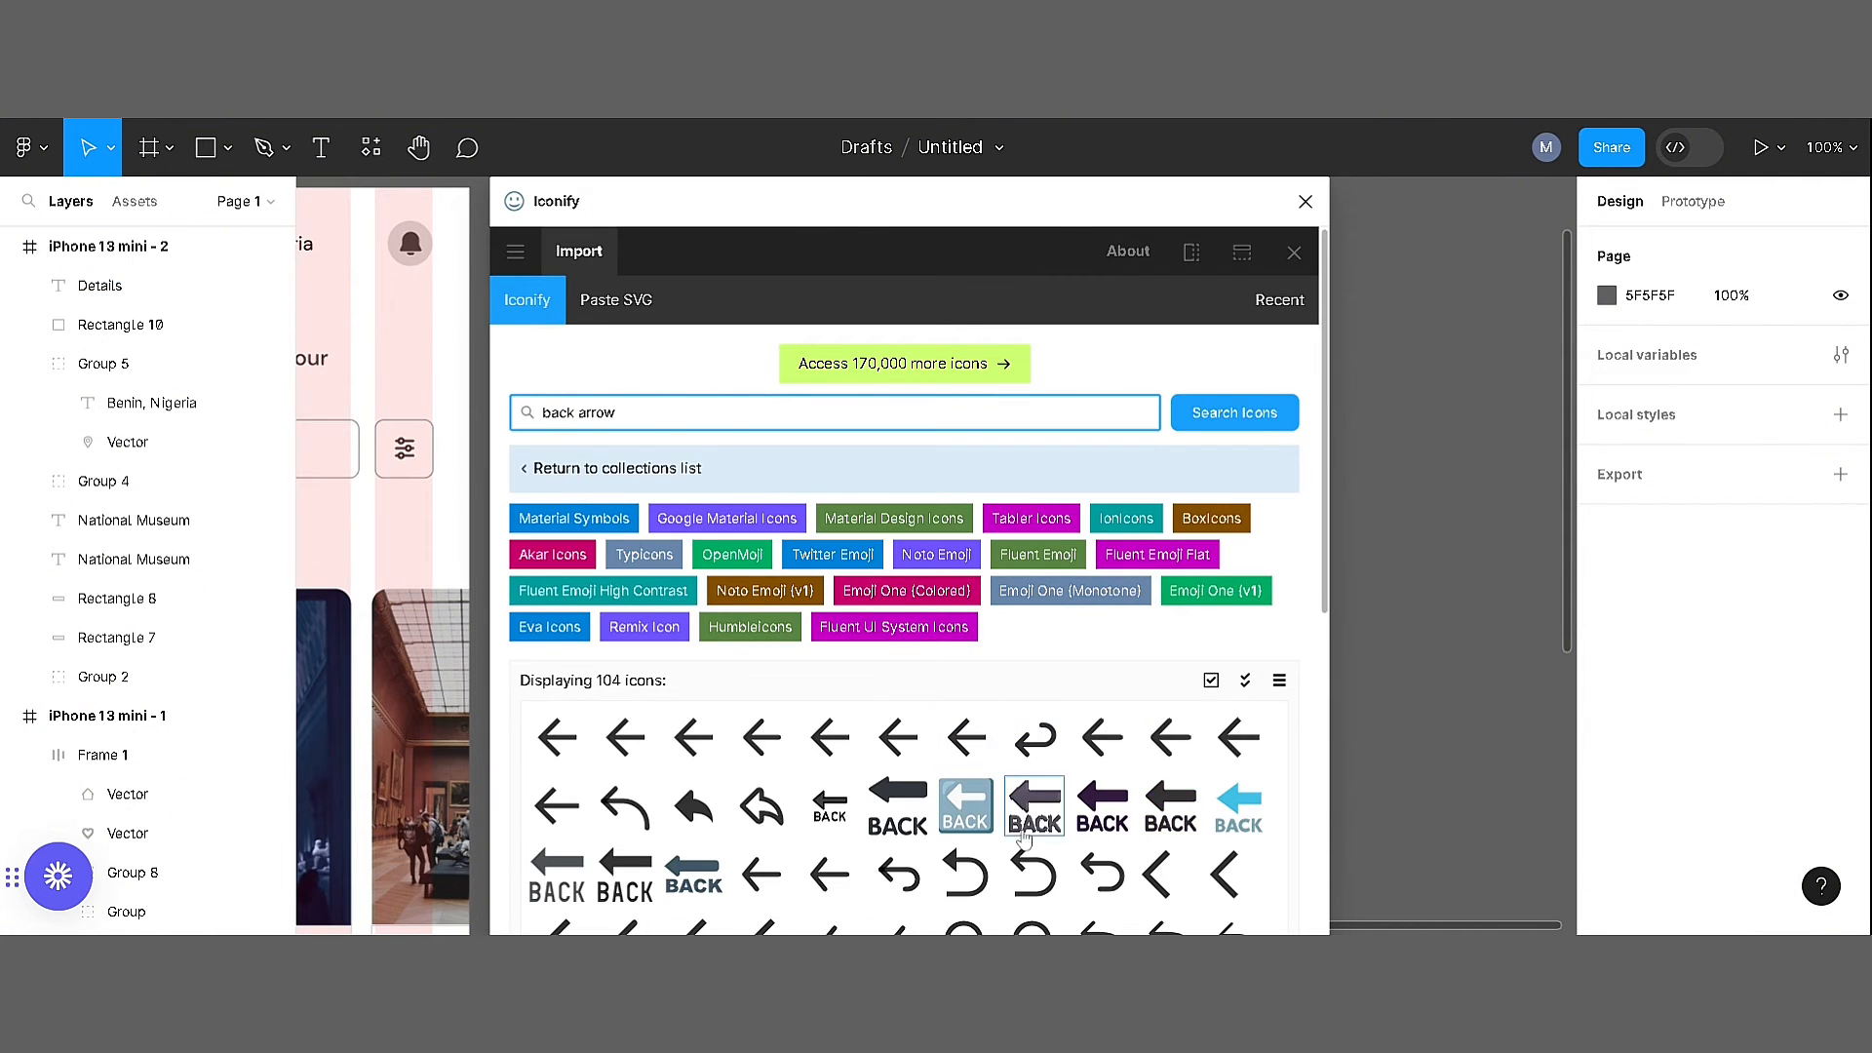
pyautogui.click(1105, 741)
pyautogui.scroll(-6, 1092, 760)
pyautogui.click(945, 896)
pyautogui.click(1306, 202)
# Scale down the imported back arrow and delete its surplus part
pyautogui.hotkey('ctrl', '-')
pyautogui.moveTo(1074, 579); pyautogui.dragTo(1144, 616)
pyautogui.press('k')
pyautogui.moveTo(1340, 752); pyautogui.dragTo(910, 715)
pyautogui.doubleClick(1048, 456)
pyautogui.click(1041, 431)
pyautogui.press('Delete')
# Lock the back arrow's proportions and set its width to 20
pyautogui.scroll(4, 767, 407)
pyautogui.click(1840, 344)
pyautogui.click(1648, 345)
pyautogui.write('20')
pyautogui.press('Return')
pyautogui.click(1315, 400)
pyautogui.click(868, 704)
# Set the back arrow's stroke weight to 2 and shift it to the first column's left edge
pyautogui.write('v')
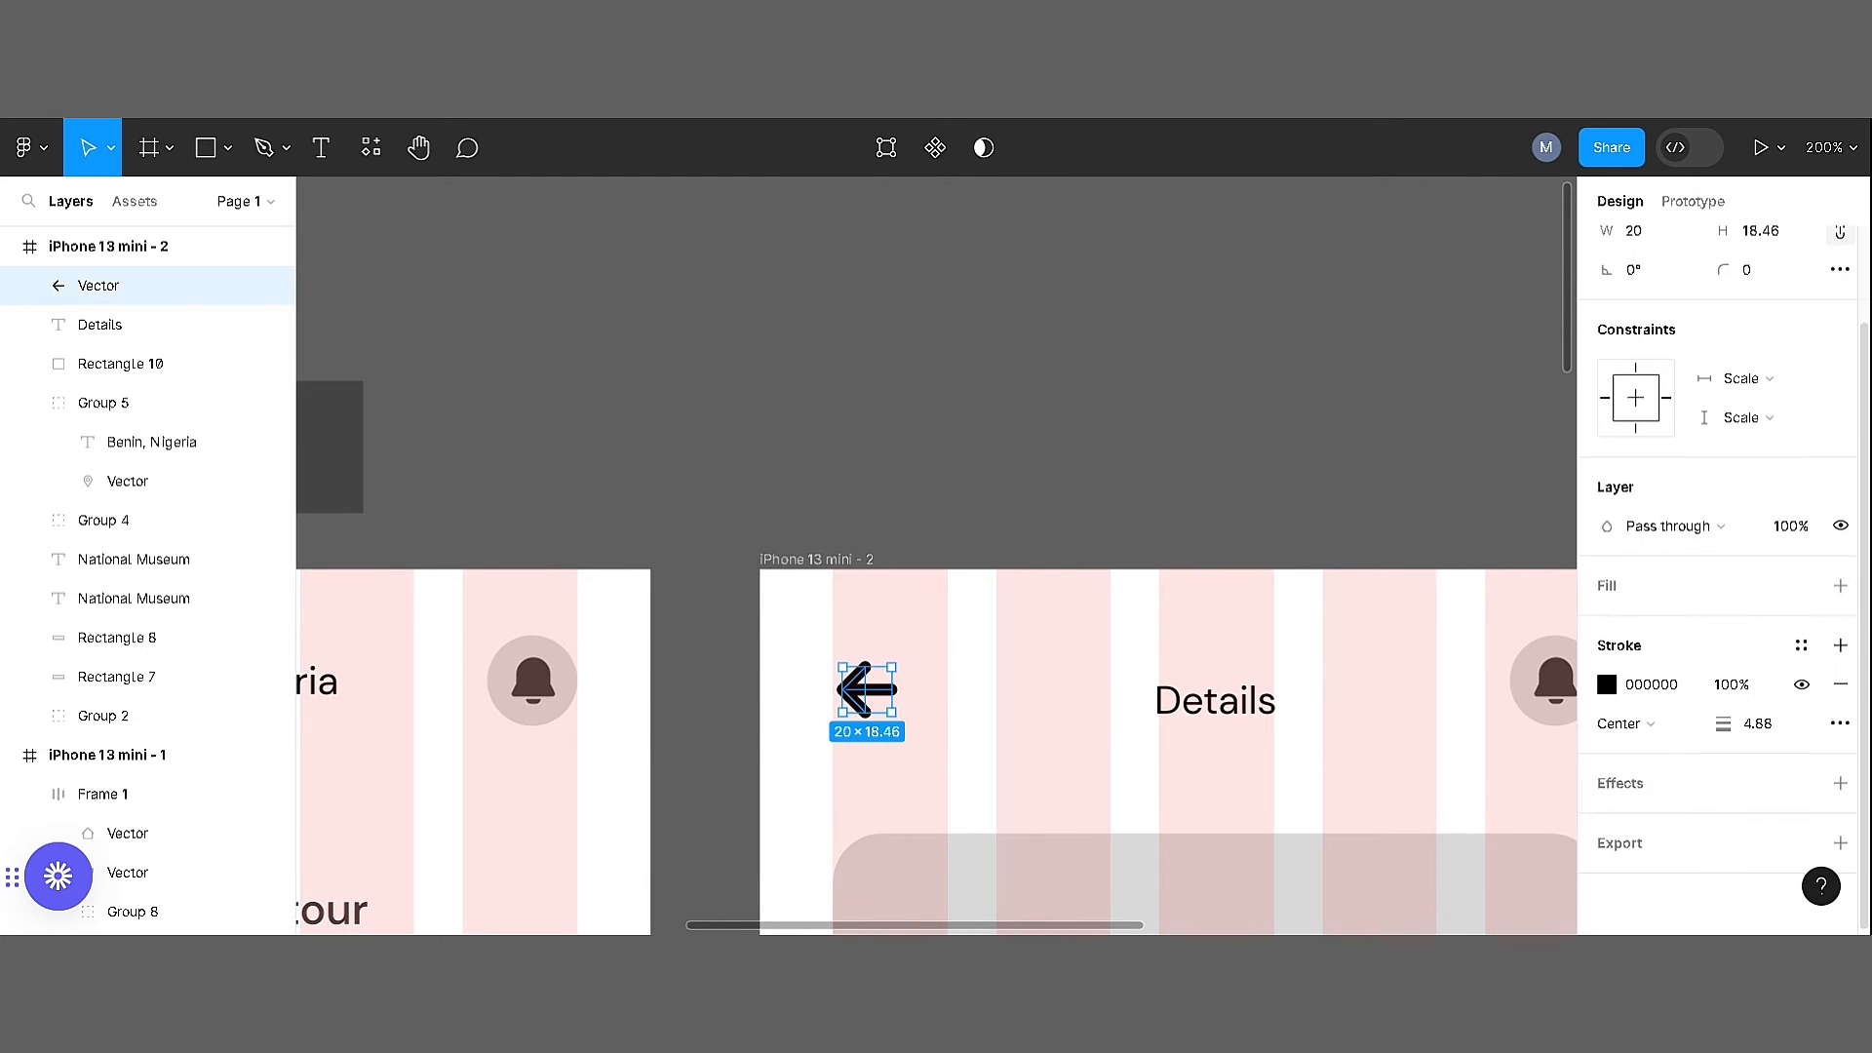
pyautogui.write('2')
pyautogui.press('Return')
pyautogui.click(916, 640)
pyautogui.moveTo(887, 694); pyautogui.dragTo(878, 697)
pyautogui.click(985, 751)
# Align the back arrow, the Details title and the notification bell on their vertical centres
pyautogui.moveTo(1458, 760); pyautogui.dragTo(1057, 653)
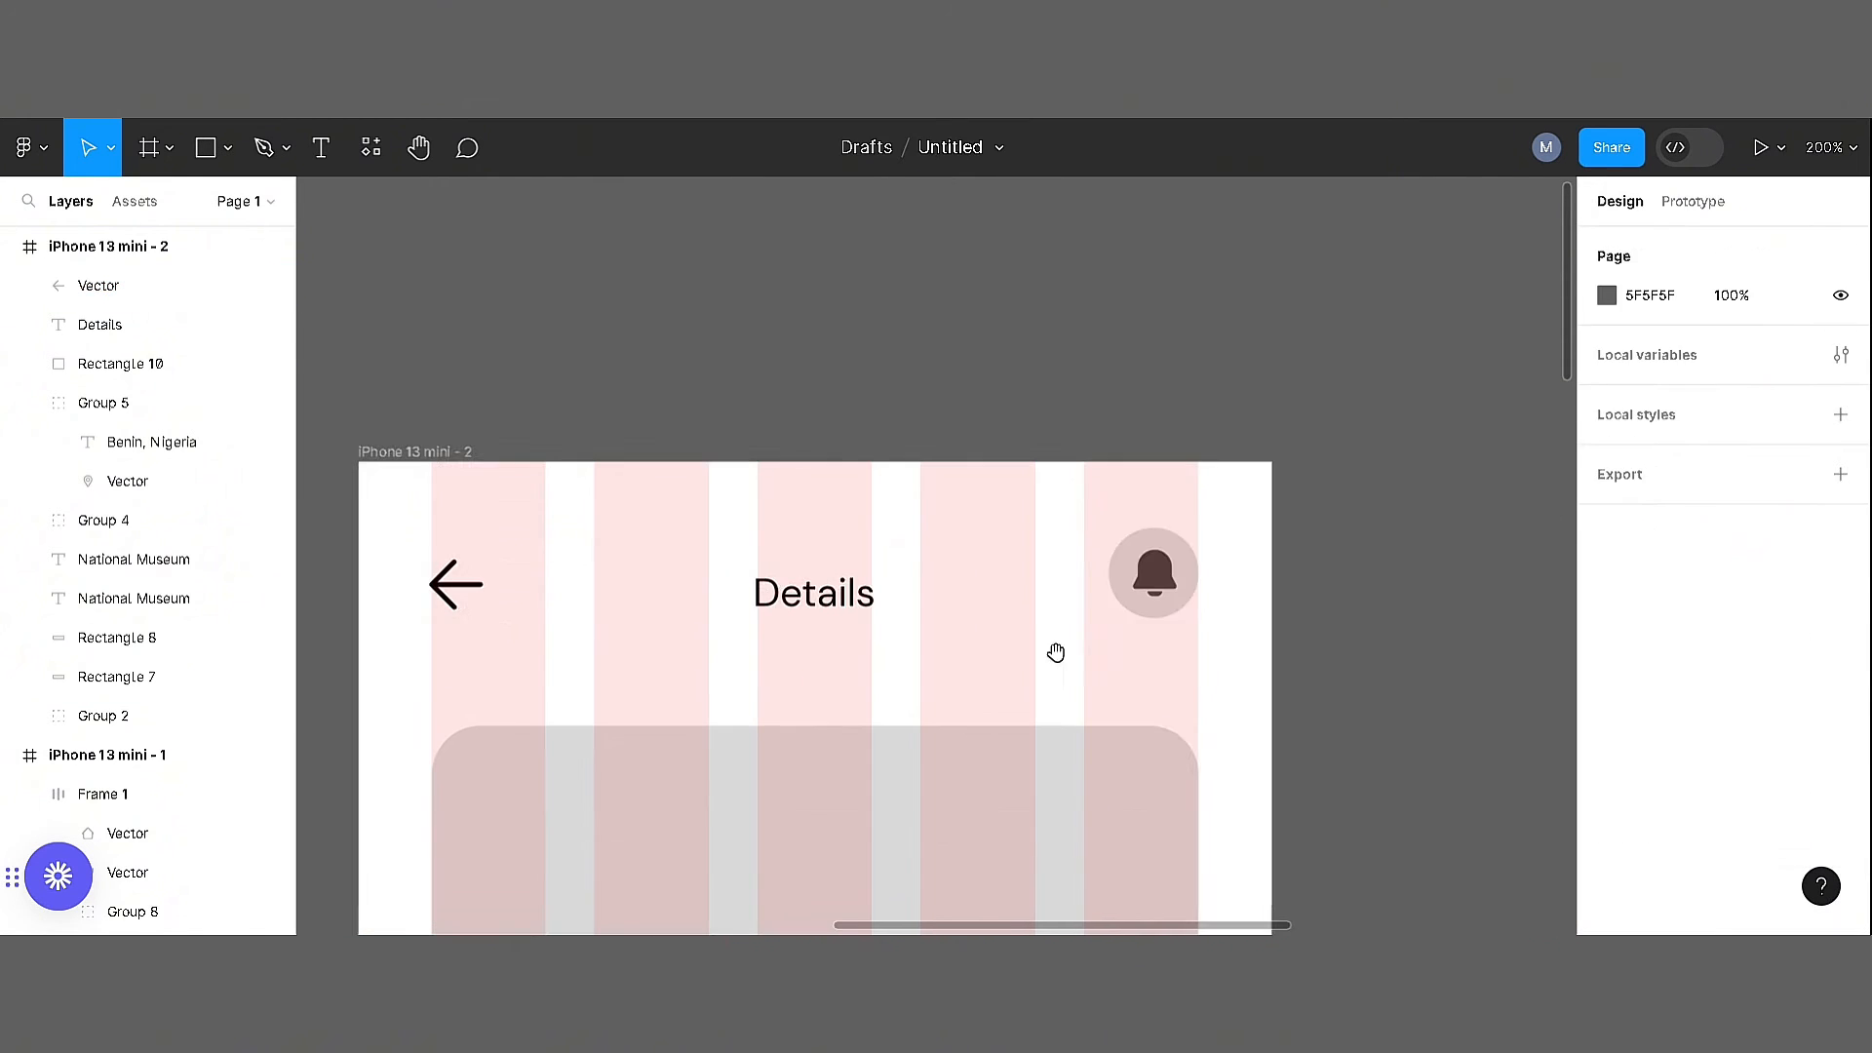
pyautogui.moveTo(1242, 647); pyautogui.dragTo(471, 569)
pyautogui.click(1762, 244)
pyautogui.click(1170, 409)
pyautogui.click(809, 585)
pyautogui.click(922, 469)
pyautogui.scroll(-4, 962, 368)
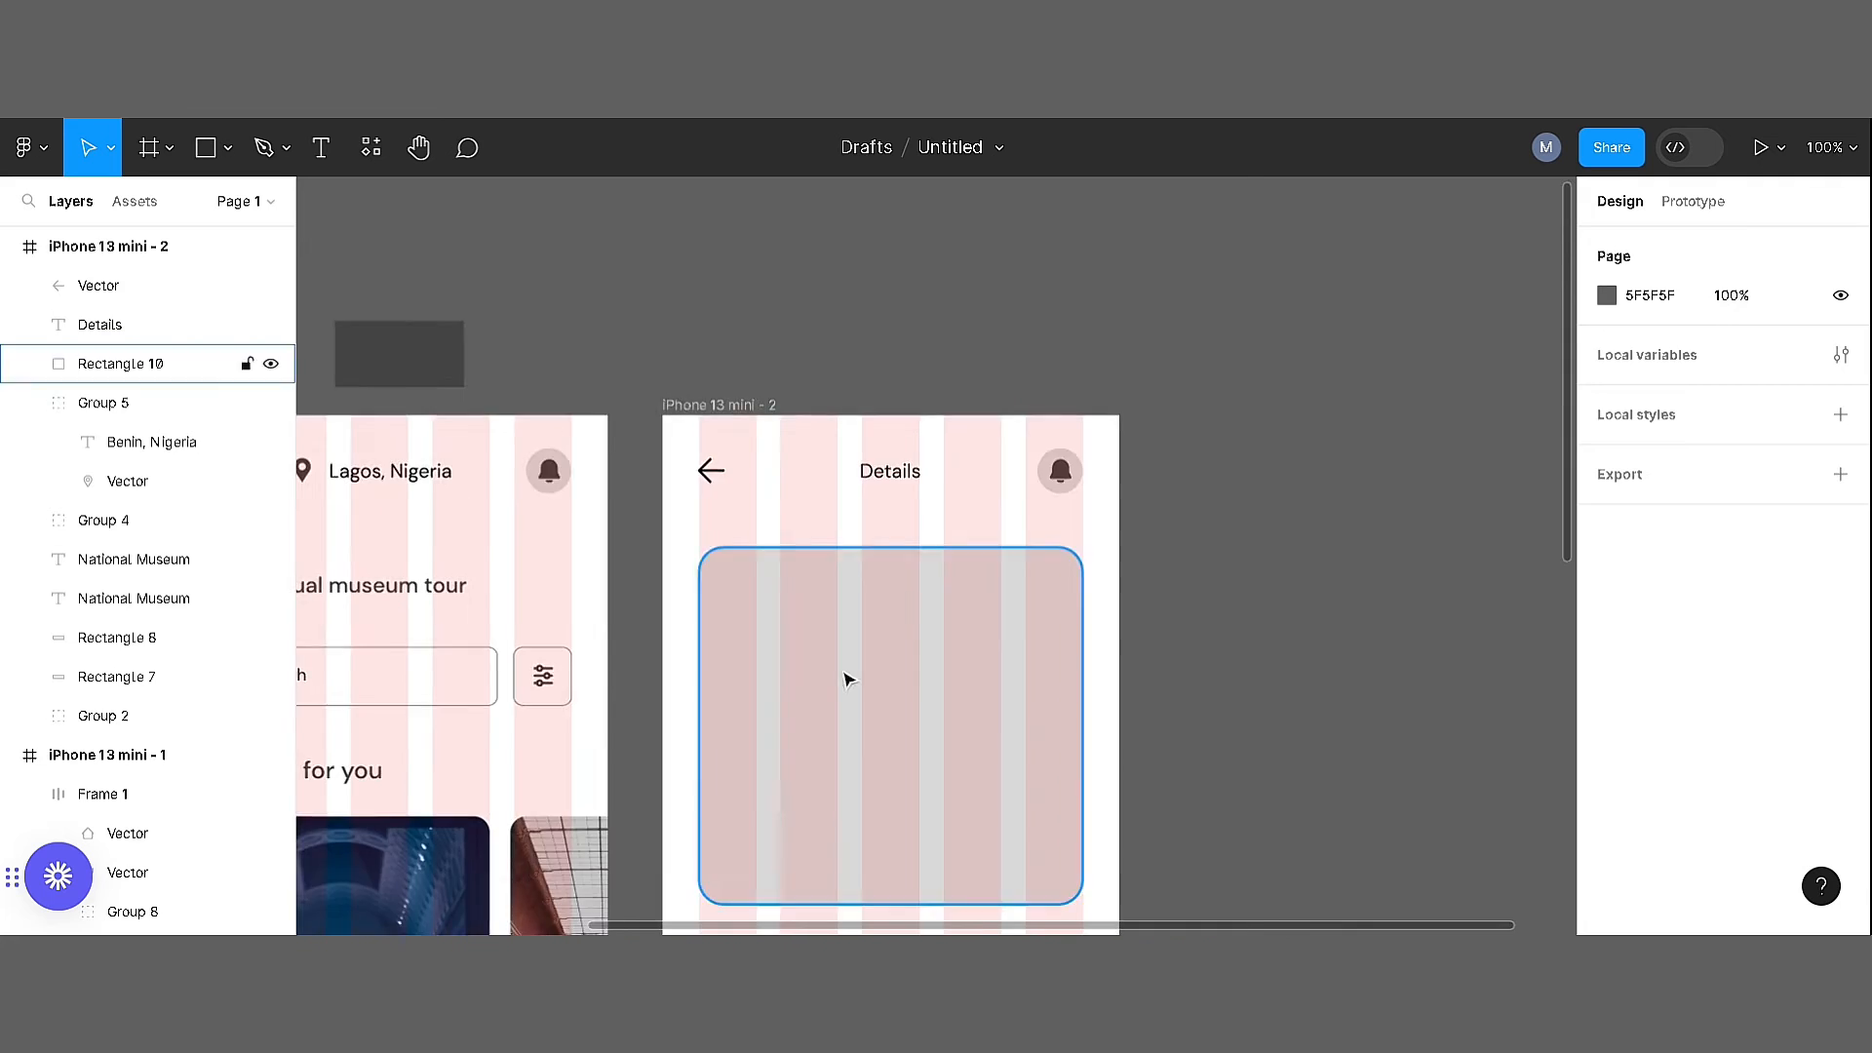
# Copy the statue photo from the home screen's card and place it over the second screen's grey rectangle
pyautogui.moveTo(845, 676); pyautogui.dragTo(971, 382)
pyautogui.doubleClick(525, 674)
pyautogui.rightClick(525, 677)
pyautogui.click(563, 240)
pyautogui.rightClick(1300, 456)
pyautogui.click(1322, 478)
pyautogui.moveTo(1482, 604); pyautogui.dragTo(1128, 524)
pyautogui.moveTo(1259, 543); pyautogui.dragTo(719, 363)
pyautogui.moveTo(634, 307); pyautogui.dragTo(861, 536)
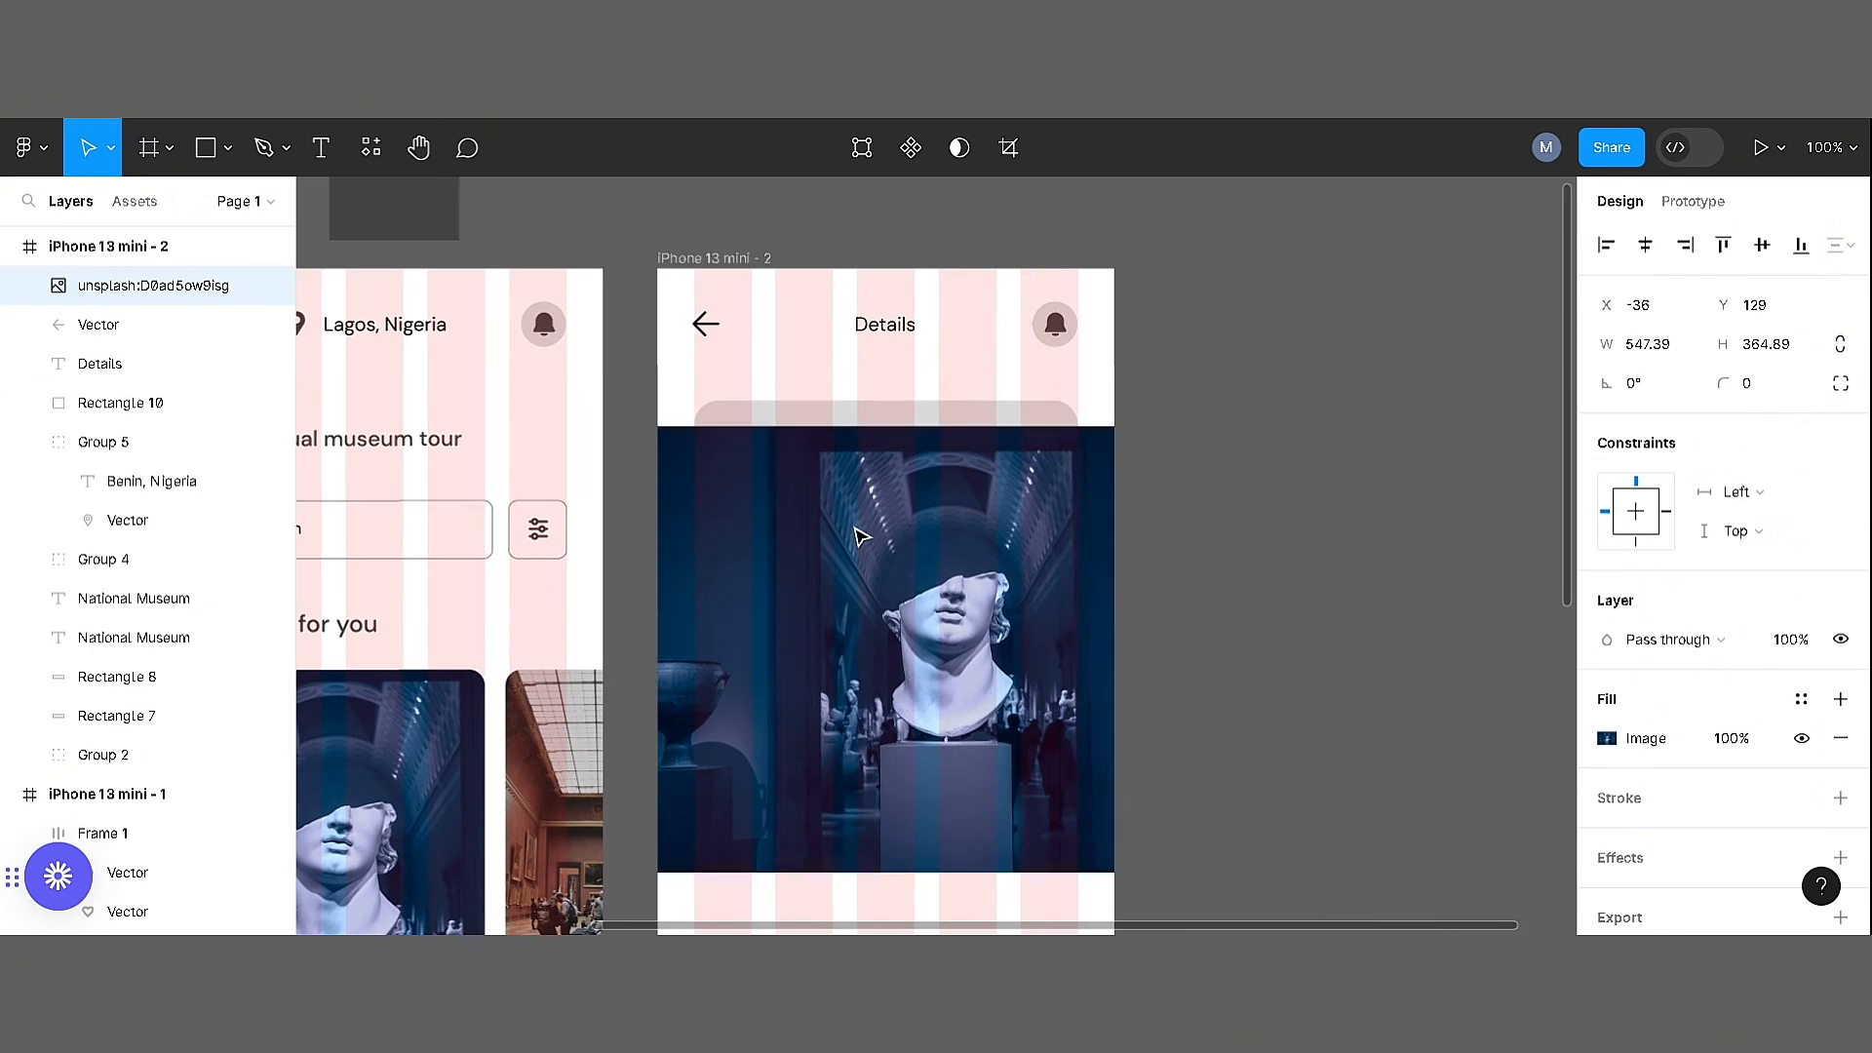
# Mask the copied statue photo with the rounded rectangle
pyautogui.keyDown('shift'); pyautogui.click(902, 412); pyautogui.keyUp('shift')
pyautogui.rightClick(908, 475)
pyautogui.click(975, 607)
pyautogui.click(1199, 401)
# Reposition and scale the statue photo inside its mask so that it fills the rounded rectangle
pyautogui.doubleClick(970, 585)
pyautogui.moveTo(970, 585); pyautogui.dragTo(909, 546)
pyautogui.press('k')
pyautogui.moveTo(978, 829); pyautogui.dragTo(974, 778)
pyautogui.click(1134, 631)
# Delete the second museum's caption and the card outlines from the second screen
pyautogui.moveTo(1134, 631); pyautogui.dragTo(1248, 295)
pyautogui.moveTo(1253, 763); pyautogui.dragTo(1299, 509)
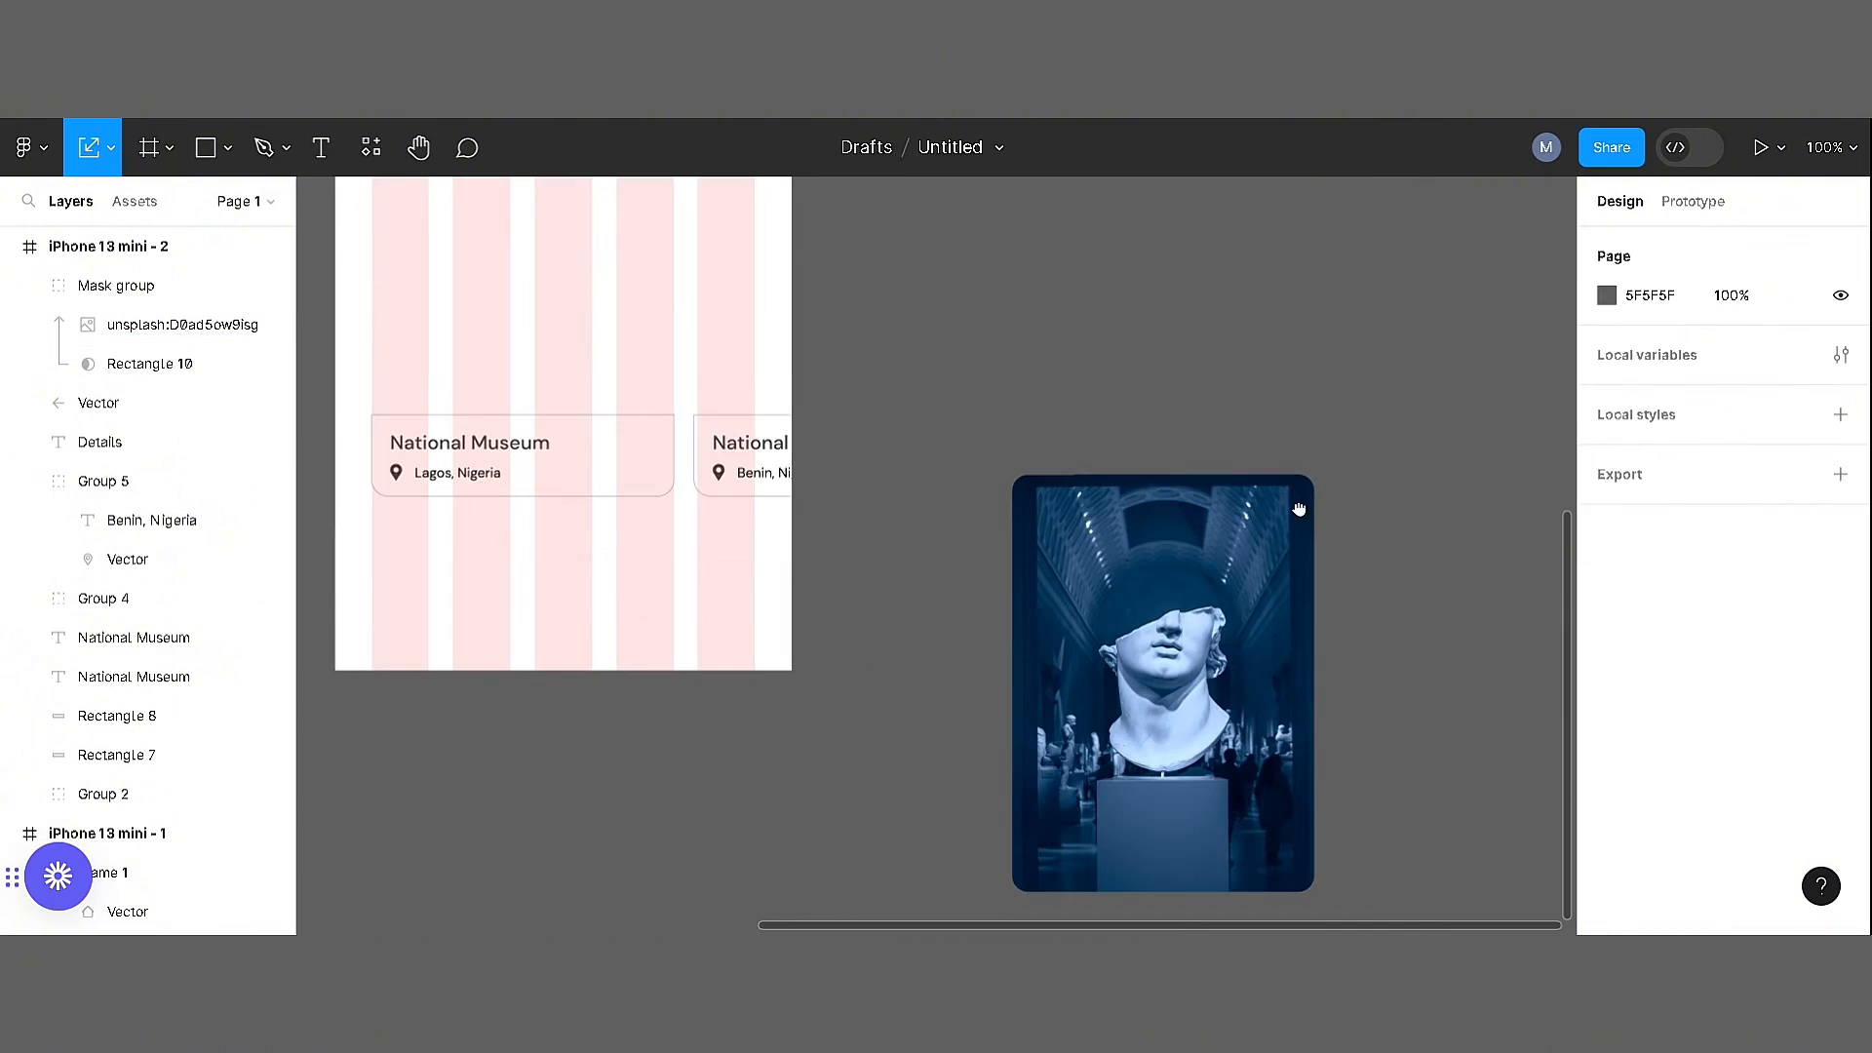
pyautogui.moveTo(773, 568); pyautogui.dragTo(715, 451)
pyautogui.press('Delete')
pyautogui.click(585, 482)
pyautogui.press('Delete')
# Move the National Museum title and its Lagos, Nigeria location below the masked photo, aligned at X 30
pyautogui.click(448, 480)
pyautogui.keyDown('shift'); pyautogui.click(491, 446); pyautogui.keyUp('shift')
pyautogui.moveTo(536, 596); pyautogui.dragTo(518, 367)
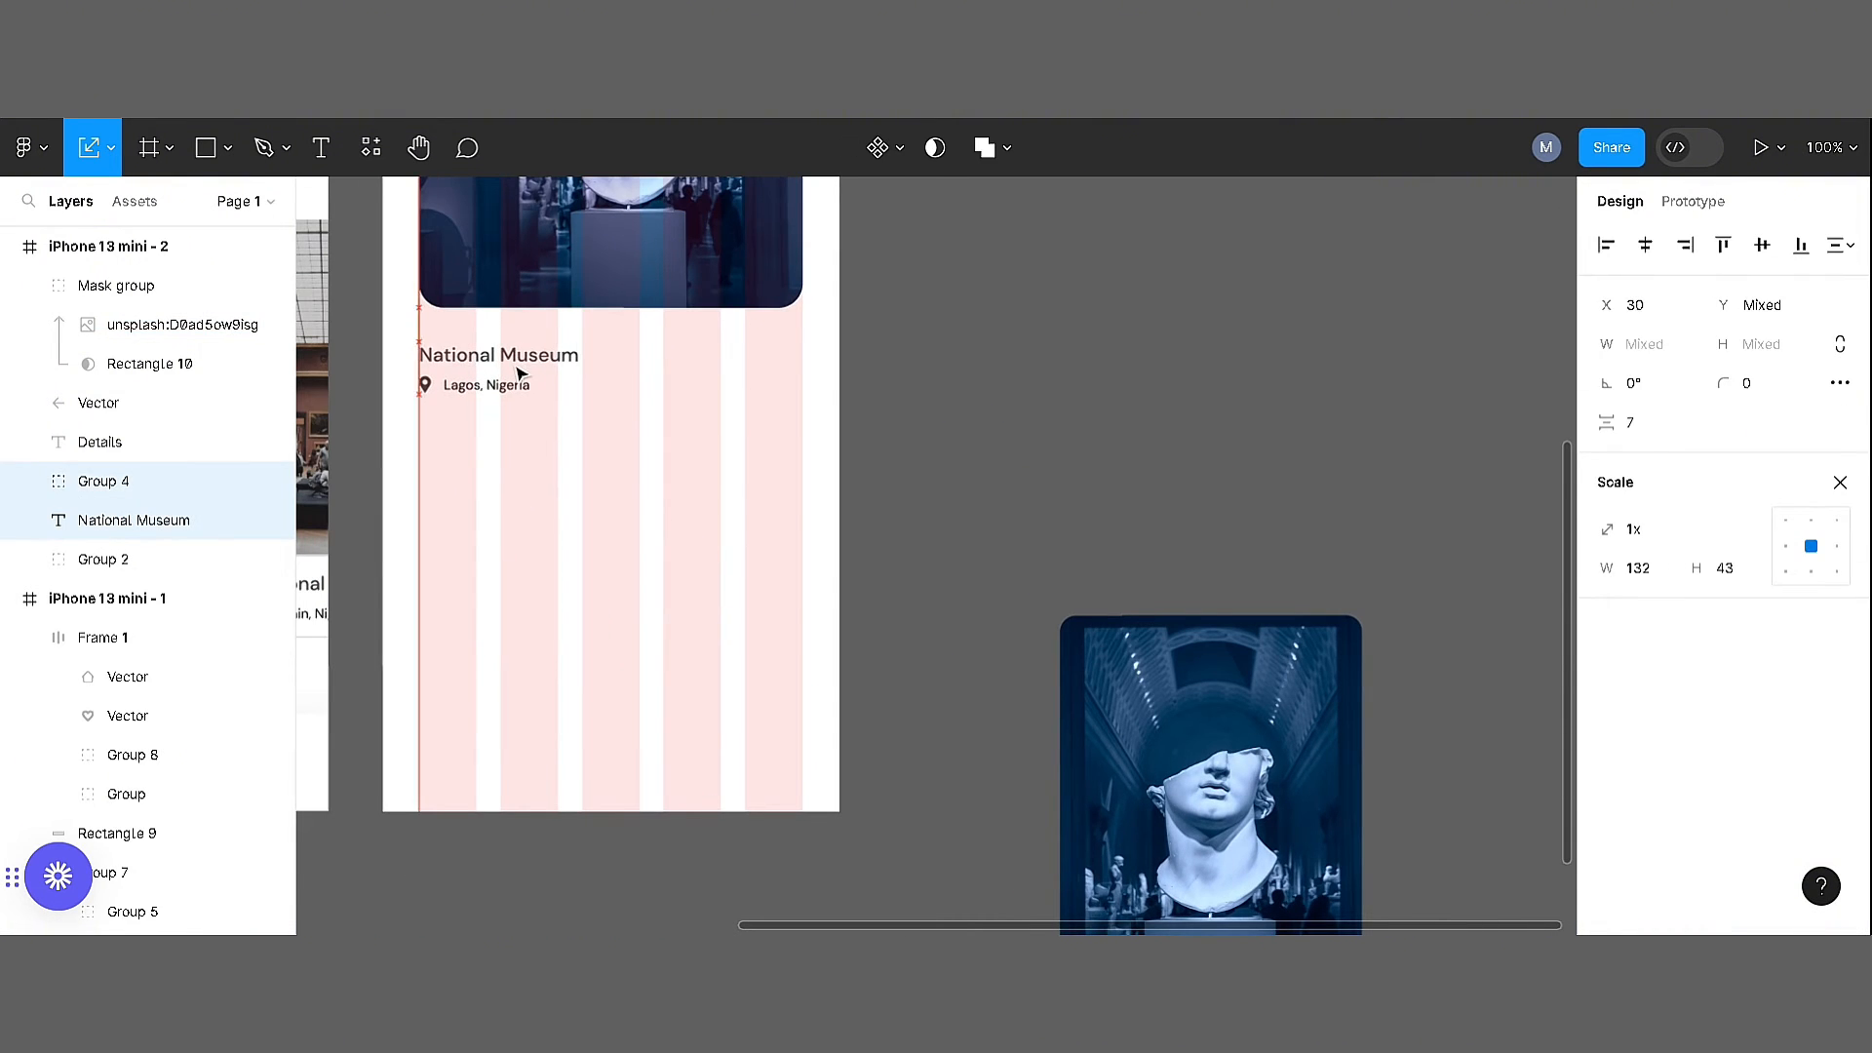
pyautogui.click(1086, 452)
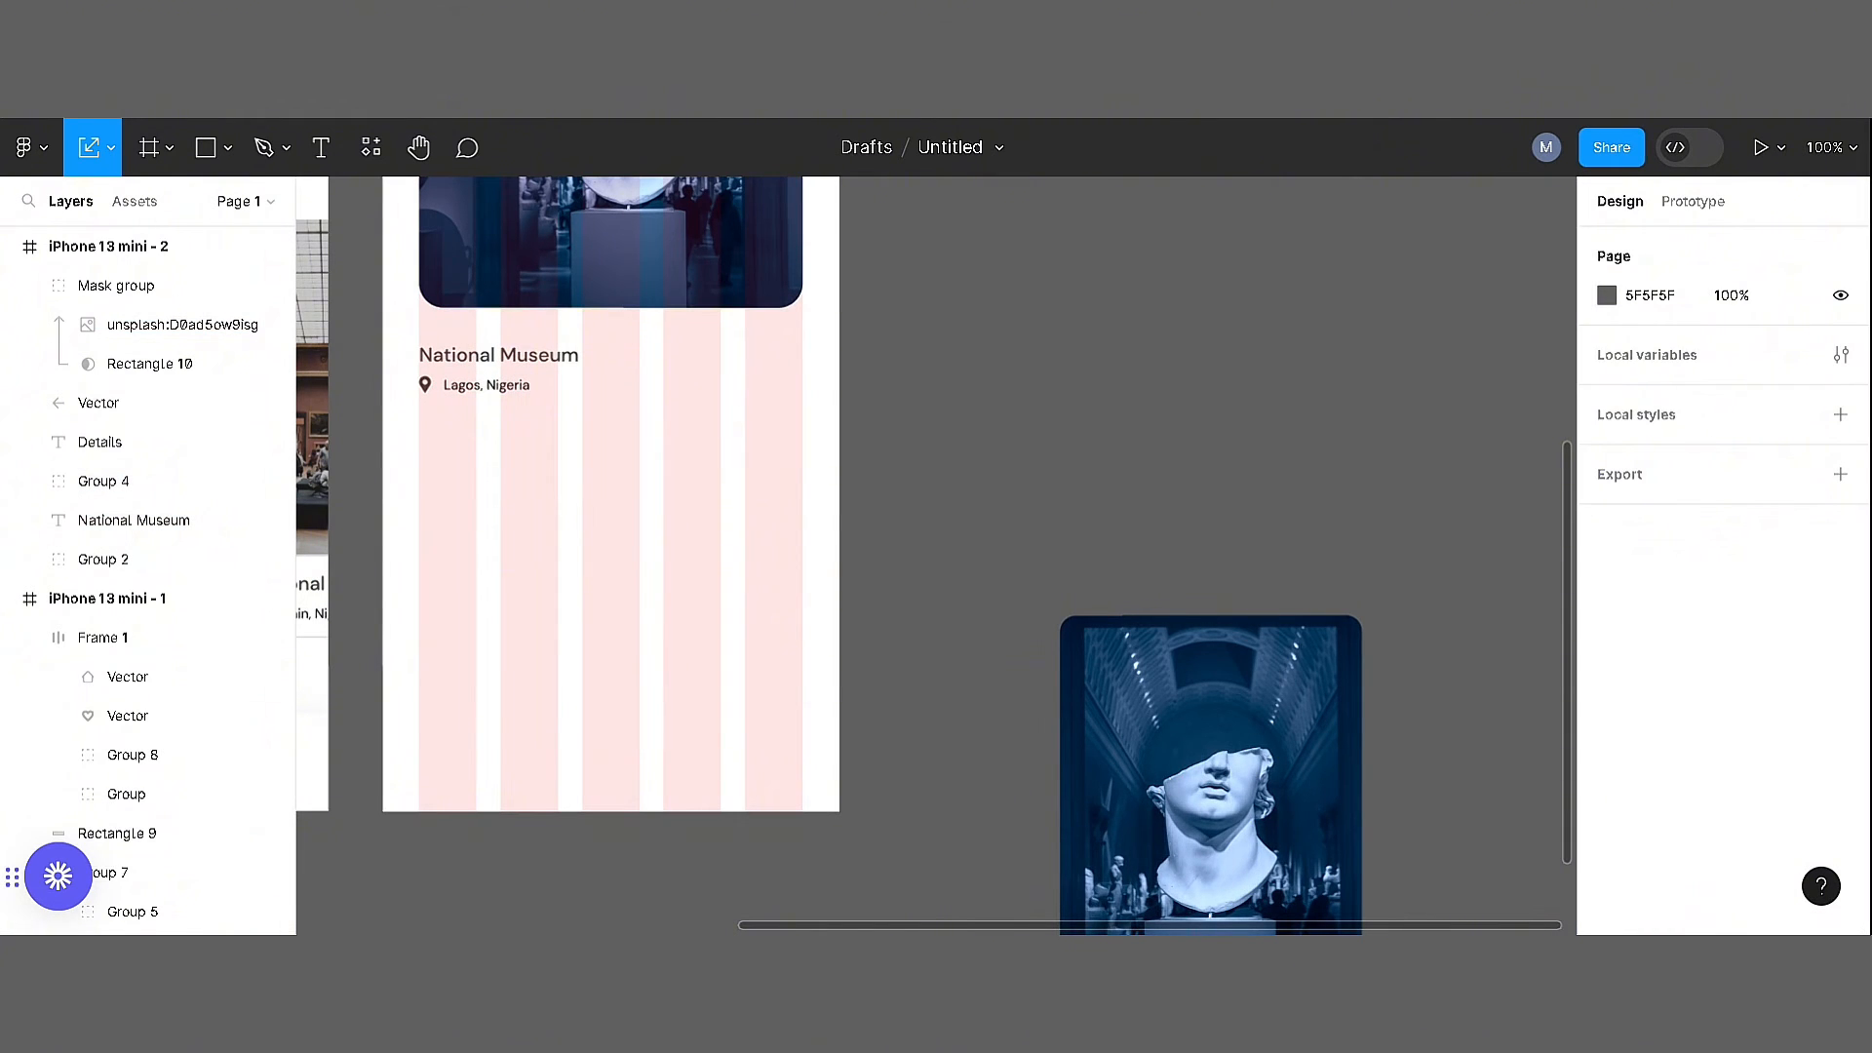
# Add the museum description paragraph below the location in a 315 × 167 text box at Y 505
pyautogui.moveTo(425, 444); pyautogui.dragTo(803, 719)
pyautogui.hotkey('ctrl', 'v')
pyautogui.press('Escape')
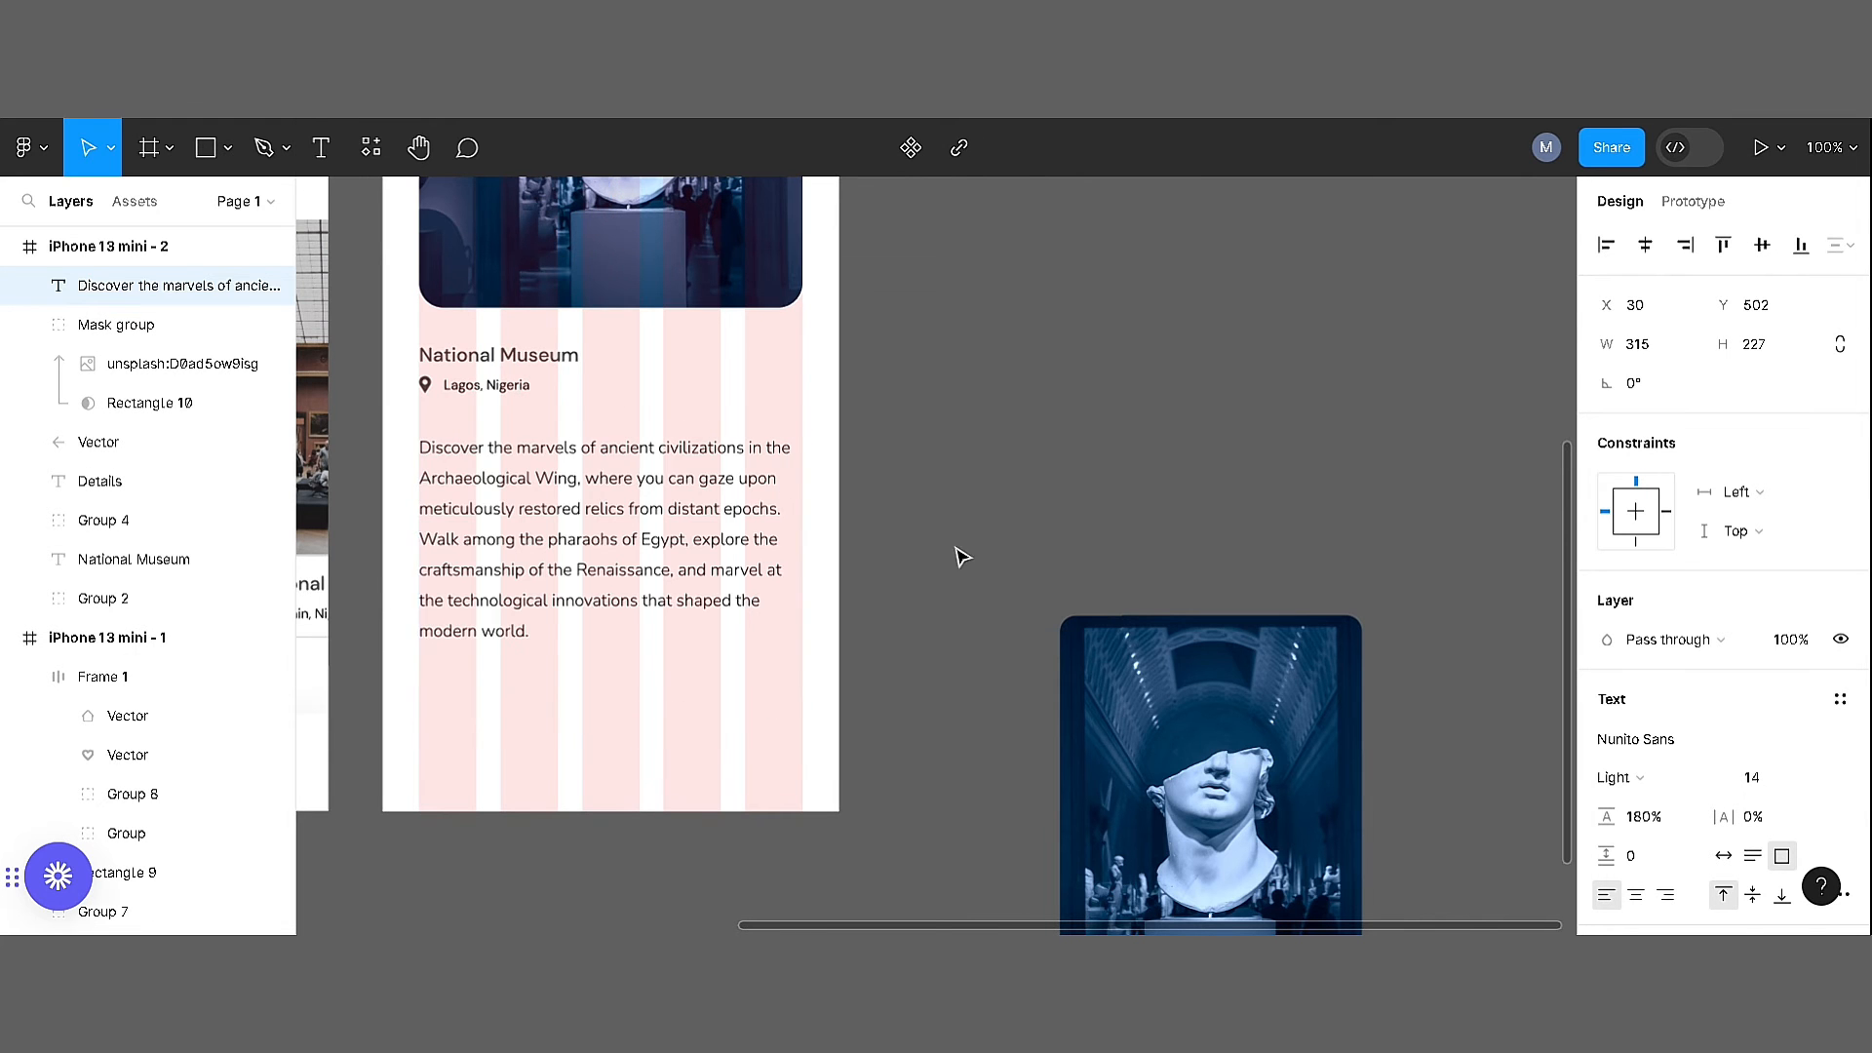
pyautogui.click(874, 395)
pyautogui.moveTo(547, 556); pyautogui.dragTo(548, 560)
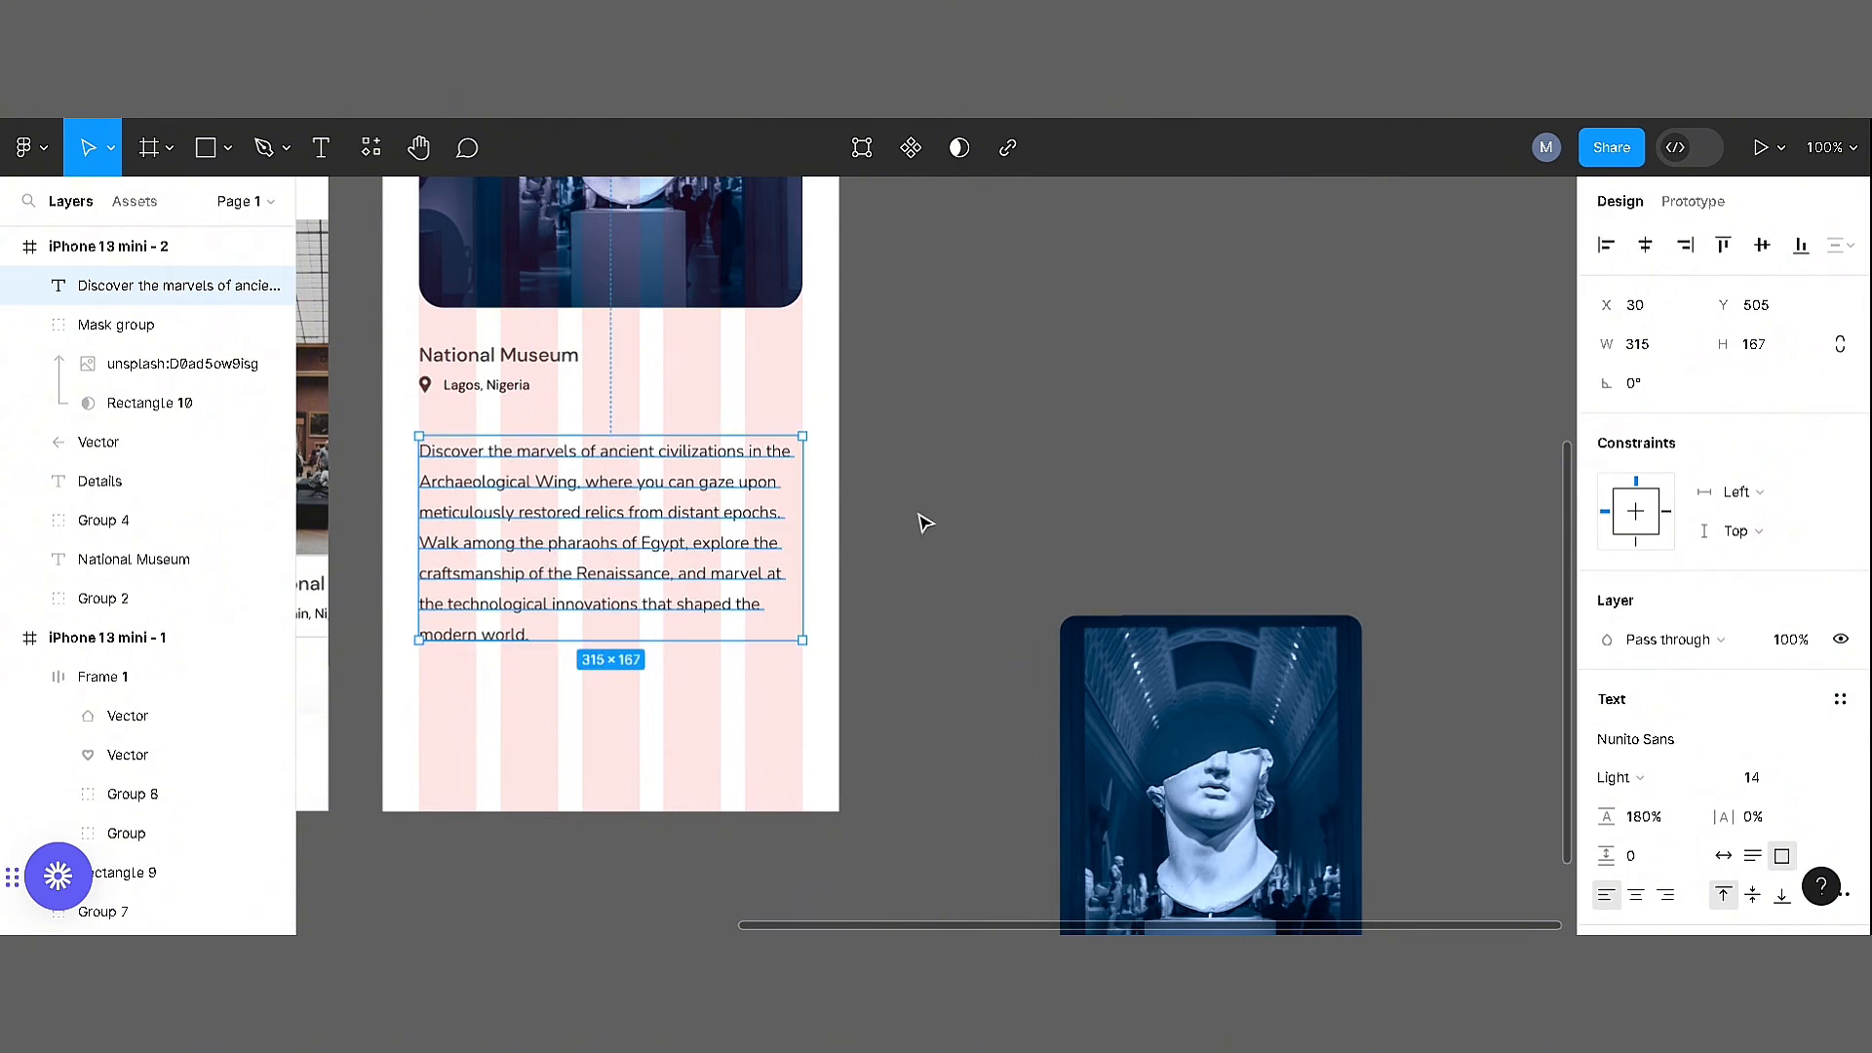
pyautogui.click(923, 523)
# Delete the leftover statue photo lying outside the frames
pyautogui.moveTo(923, 523); pyautogui.dragTo(1227, 235)
pyautogui.moveTo(1062, 756); pyautogui.dragTo(1039, 868)
pyautogui.click(1404, 604)
pyautogui.press('Delete')
pyautogui.scroll(-5, 1230, 504)
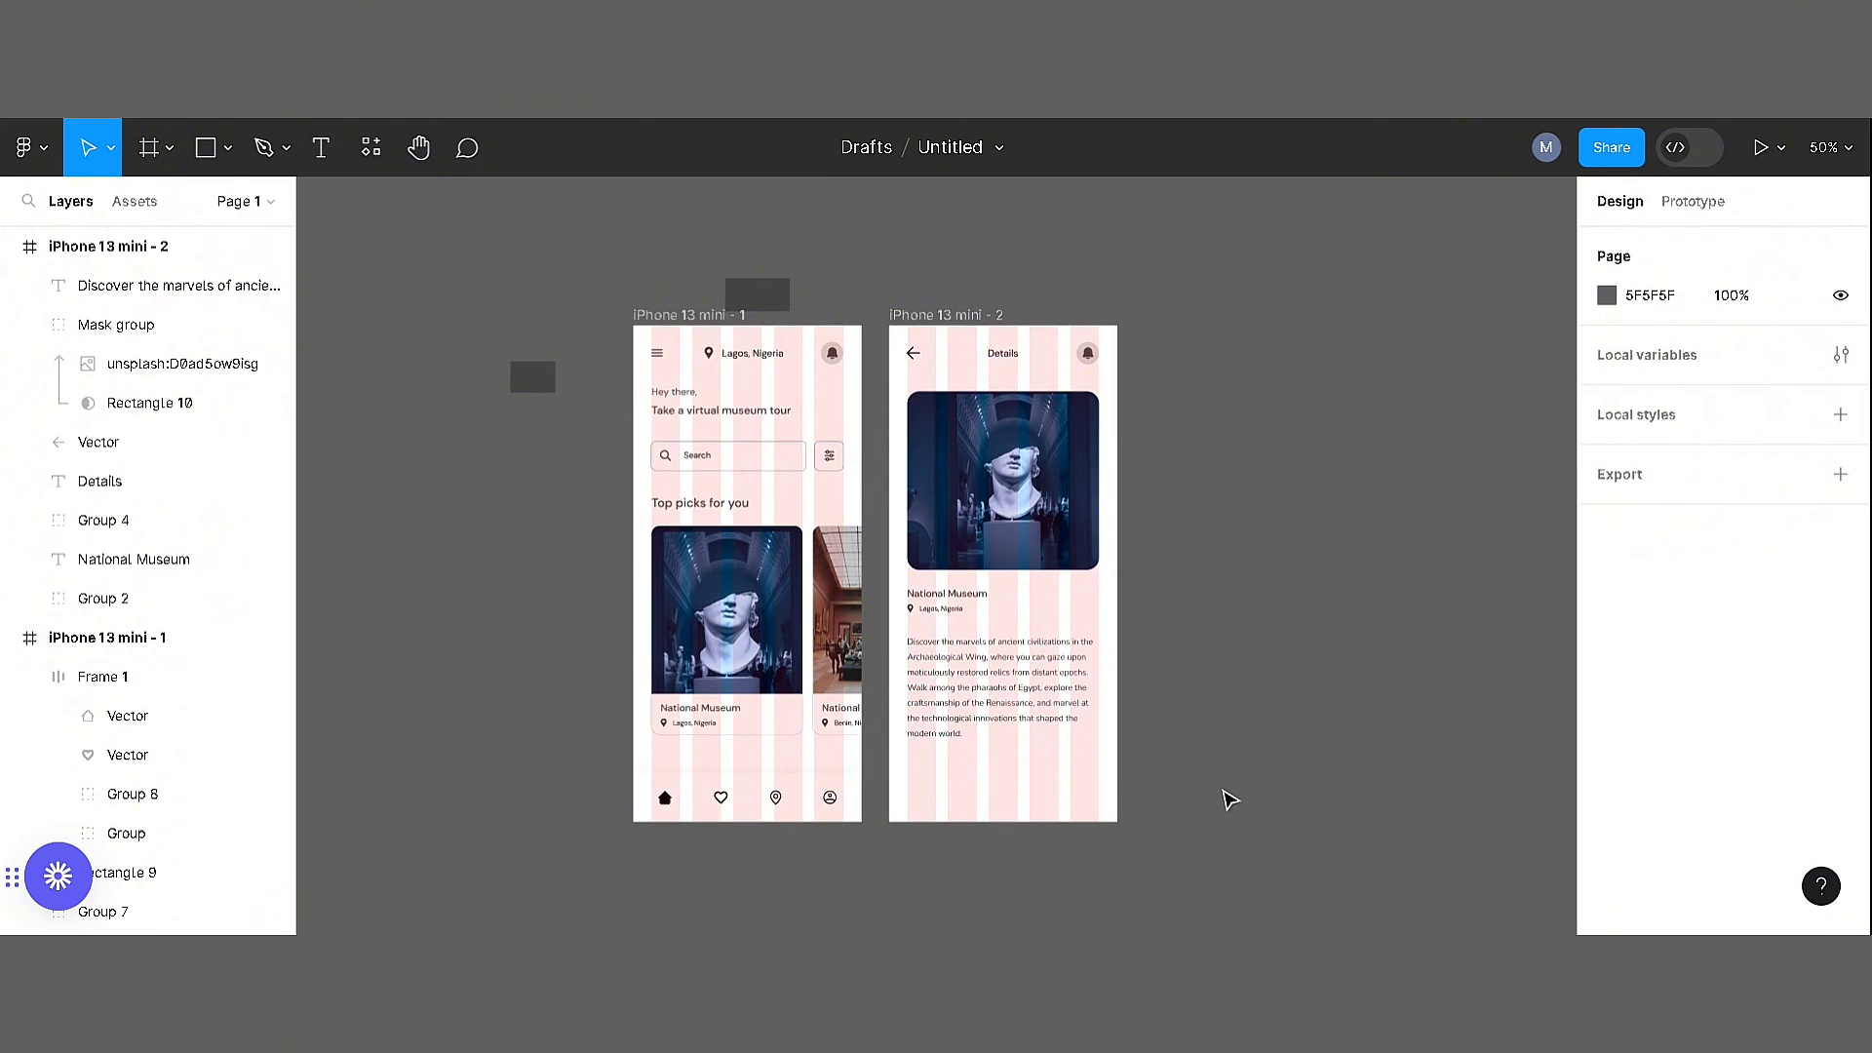
# Draw a 315 × 60 rectangle below the description and fill it with black sampled from the home icon
pyautogui.press('r')
pyautogui.moveTo(907, 762); pyautogui.dragTo(1100, 812)
pyautogui.click(1766, 356)
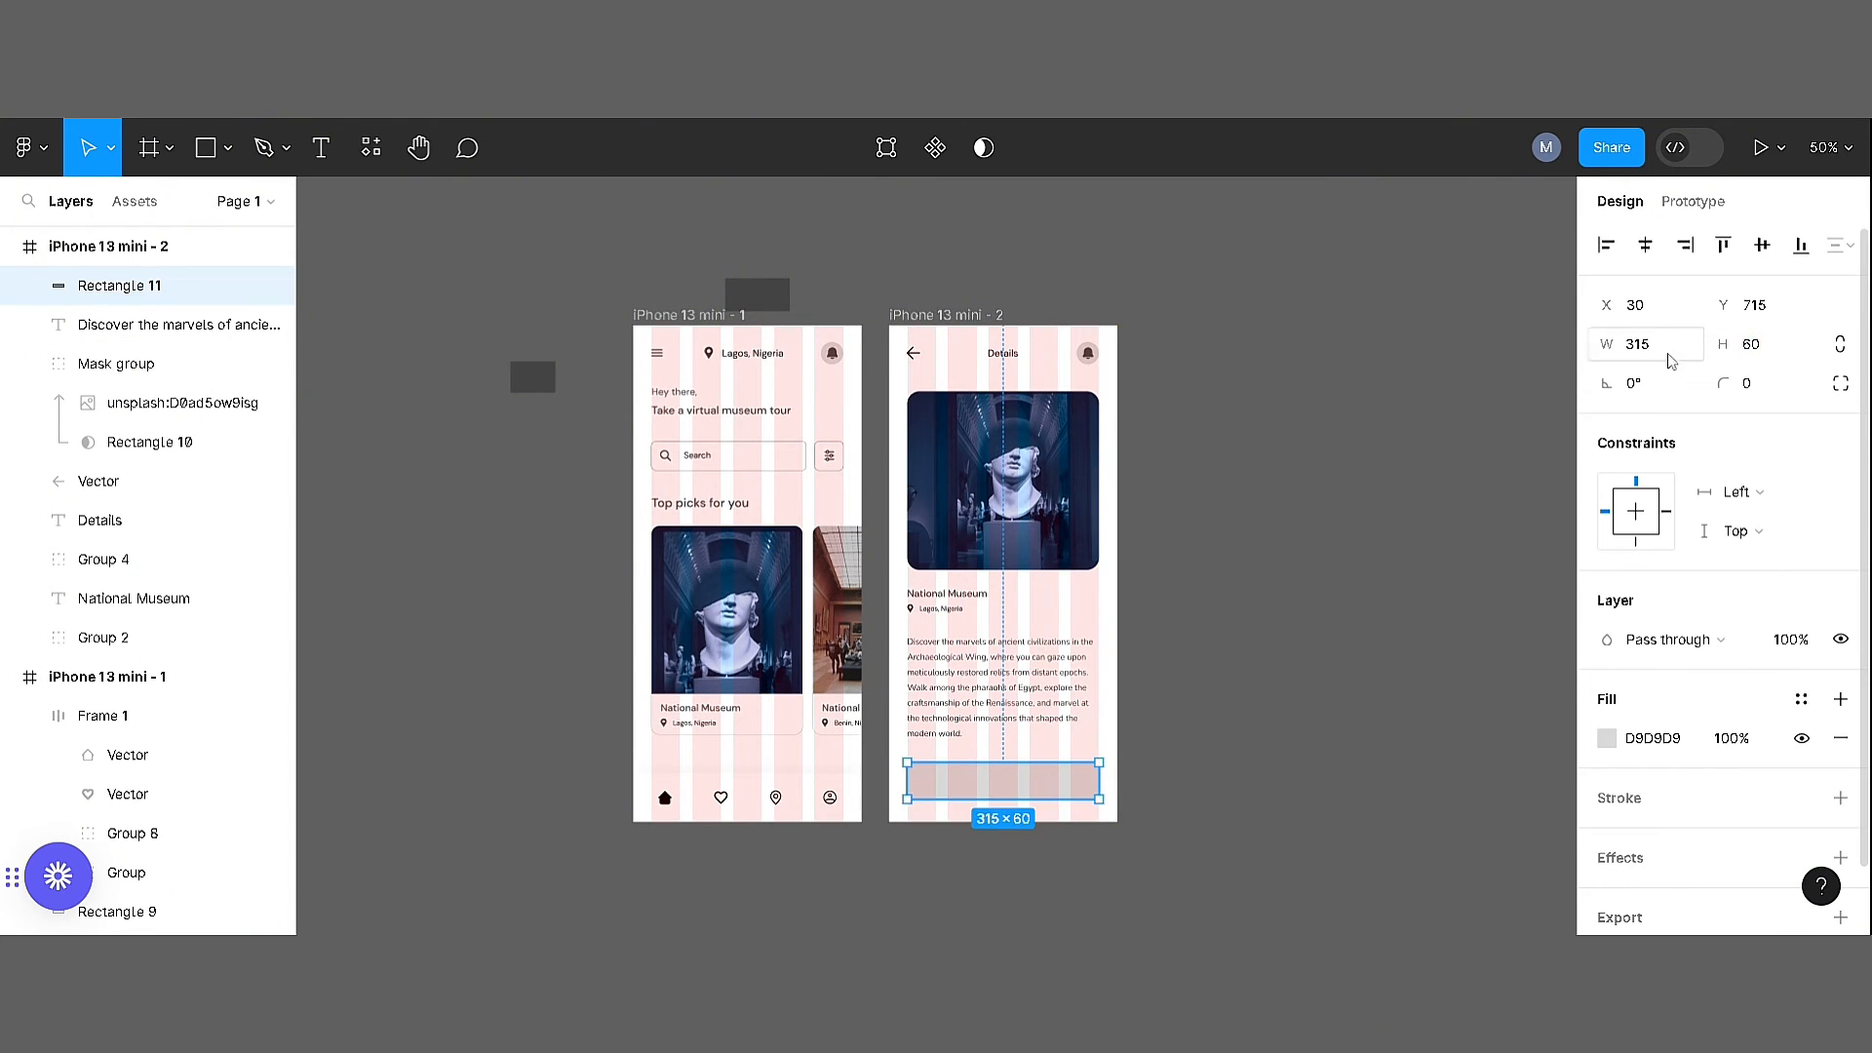
pyautogui.click(1414, 546)
pyautogui.click(1005, 795)
pyautogui.press('i')
pyautogui.click(666, 798)
pyautogui.click(737, 860)
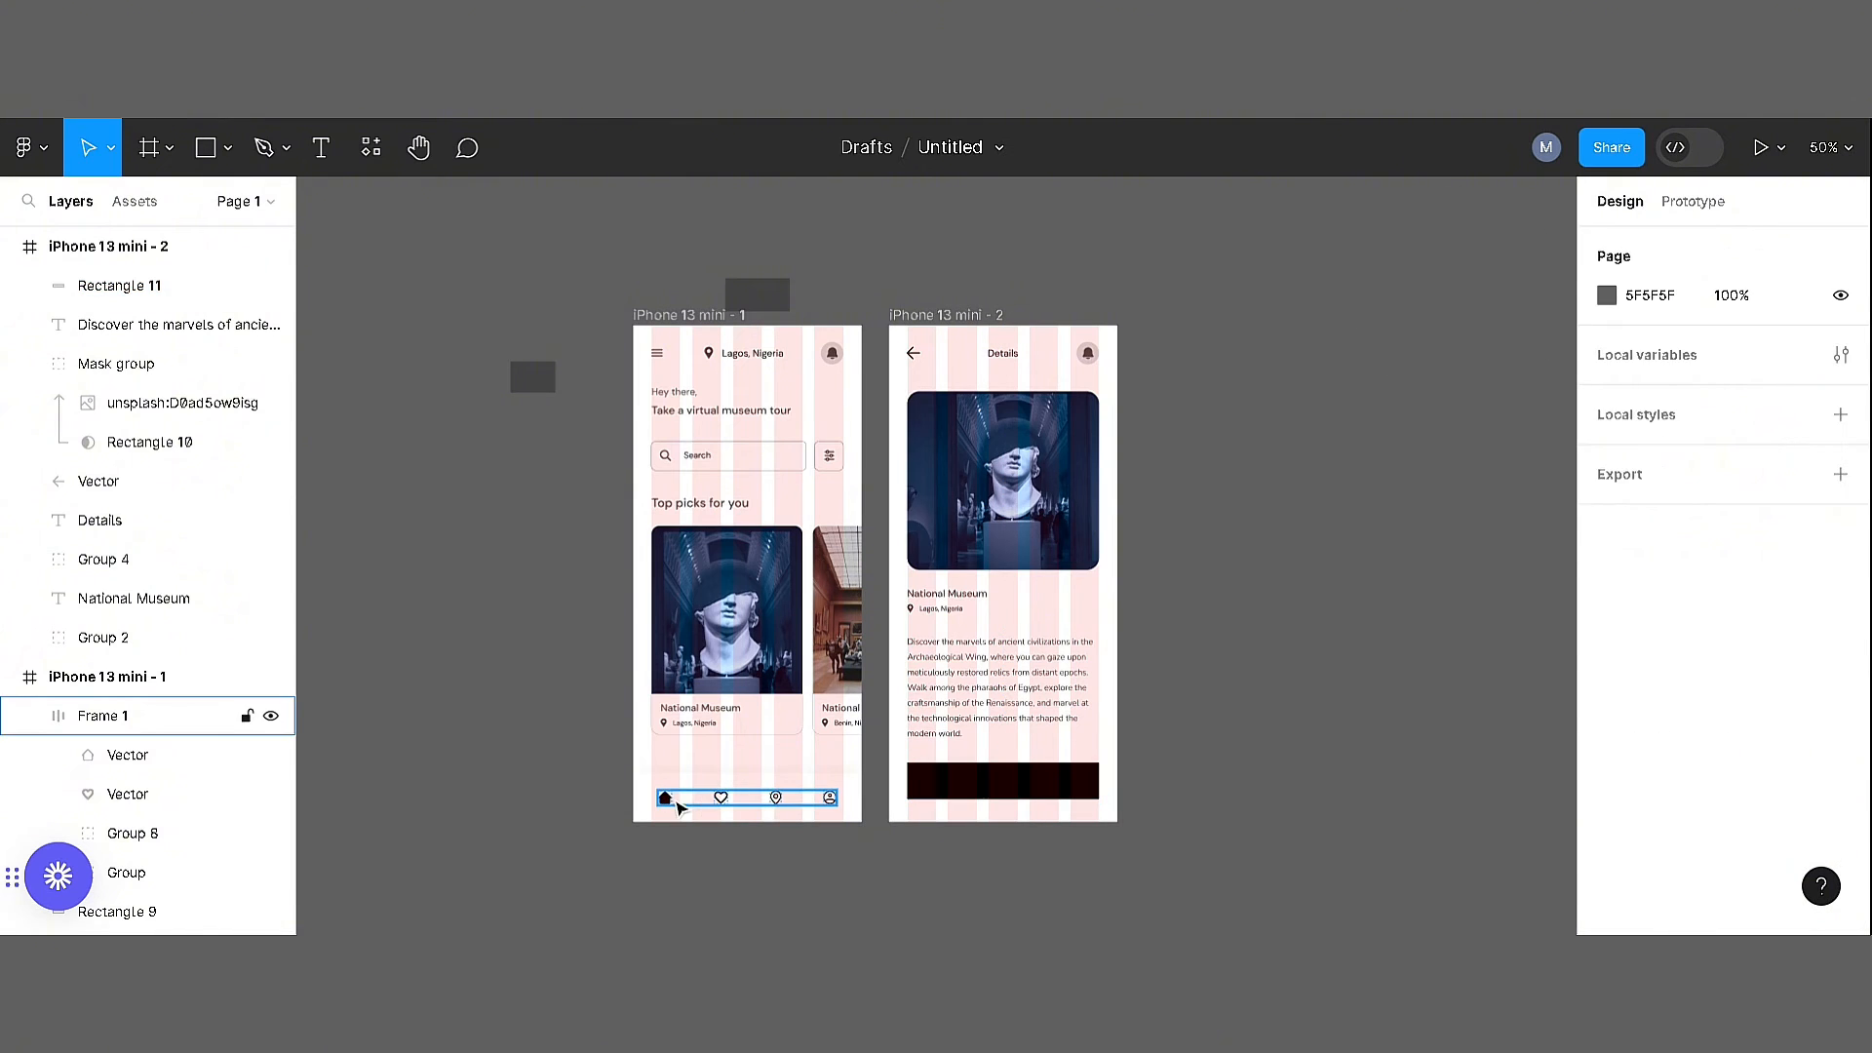
# Recolour the home screen's navigation icons with the dark grey sampled from the notification bell
pyautogui.click(680, 807)
pyautogui.scroll(-3, 1721, 634)
pyautogui.click(1607, 723)
pyautogui.click(1321, 644)
pyautogui.click(1088, 353)
# Round the corners of the black rectangle, trying a radius of 20 before setting it to 10
pyautogui.click(1014, 782)
pyautogui.click(1761, 390)
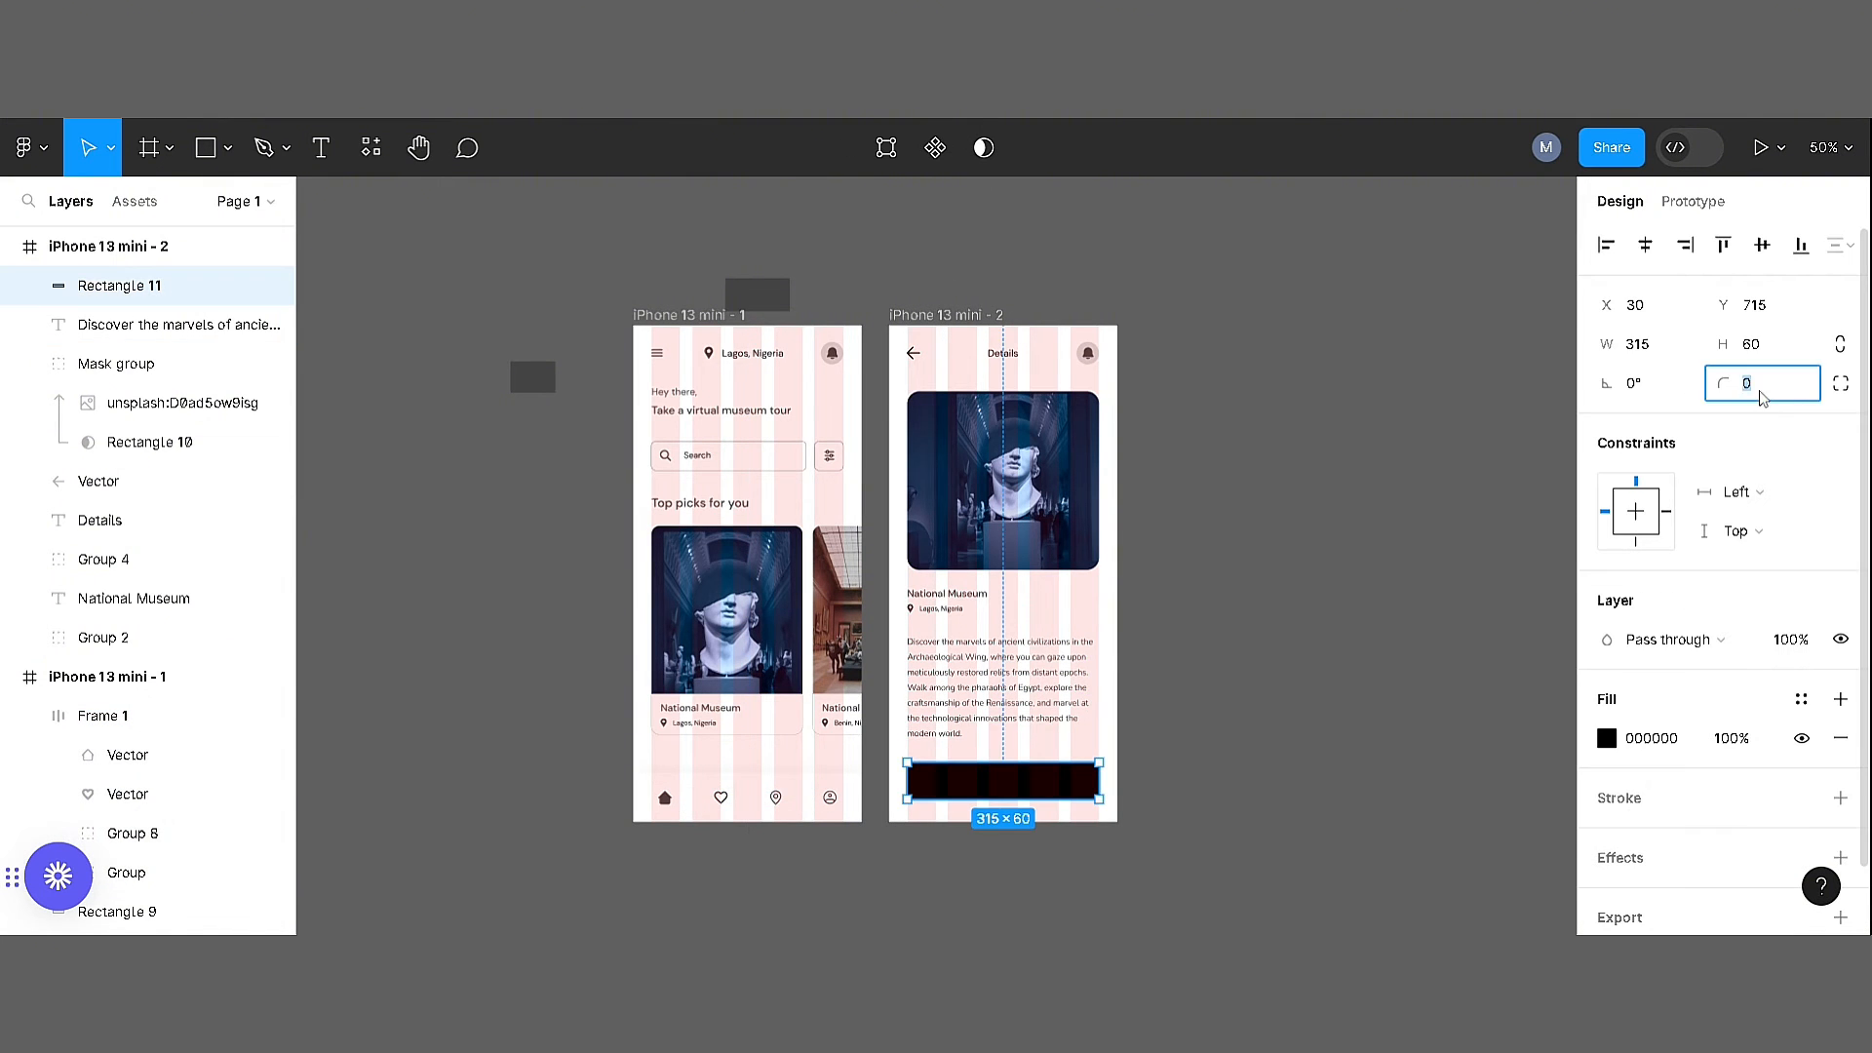
pyautogui.write('20')
pyautogui.press('Return')
pyautogui.scroll(4, 950, 787)
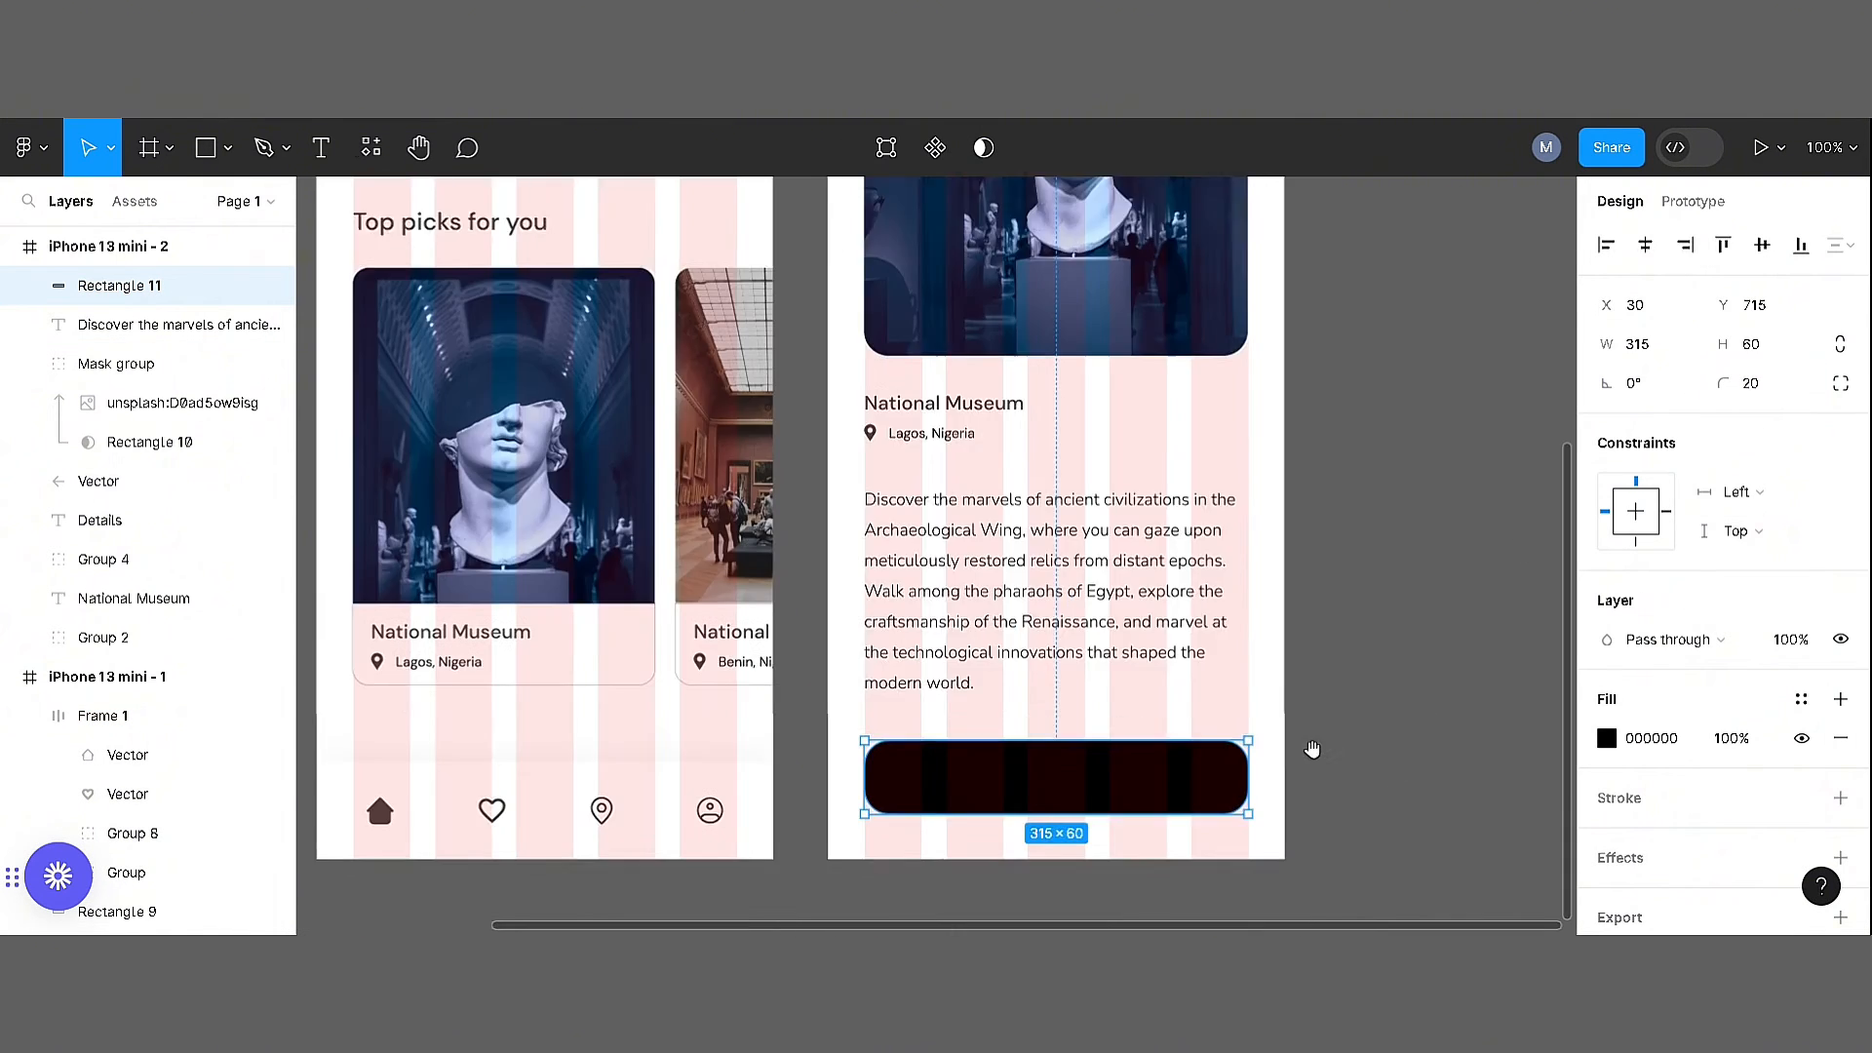
pyautogui.scroll(-1, 1313, 752)
pyautogui.click(1763, 392)
pyautogui.write('10')
pyautogui.click(1312, 664)
# Add the label "Start Tour" in DM Sans Medium and centre it on the black button
pyautogui.press('t')
pyautogui.click(1310, 567)
pyautogui.write('Start Tour')
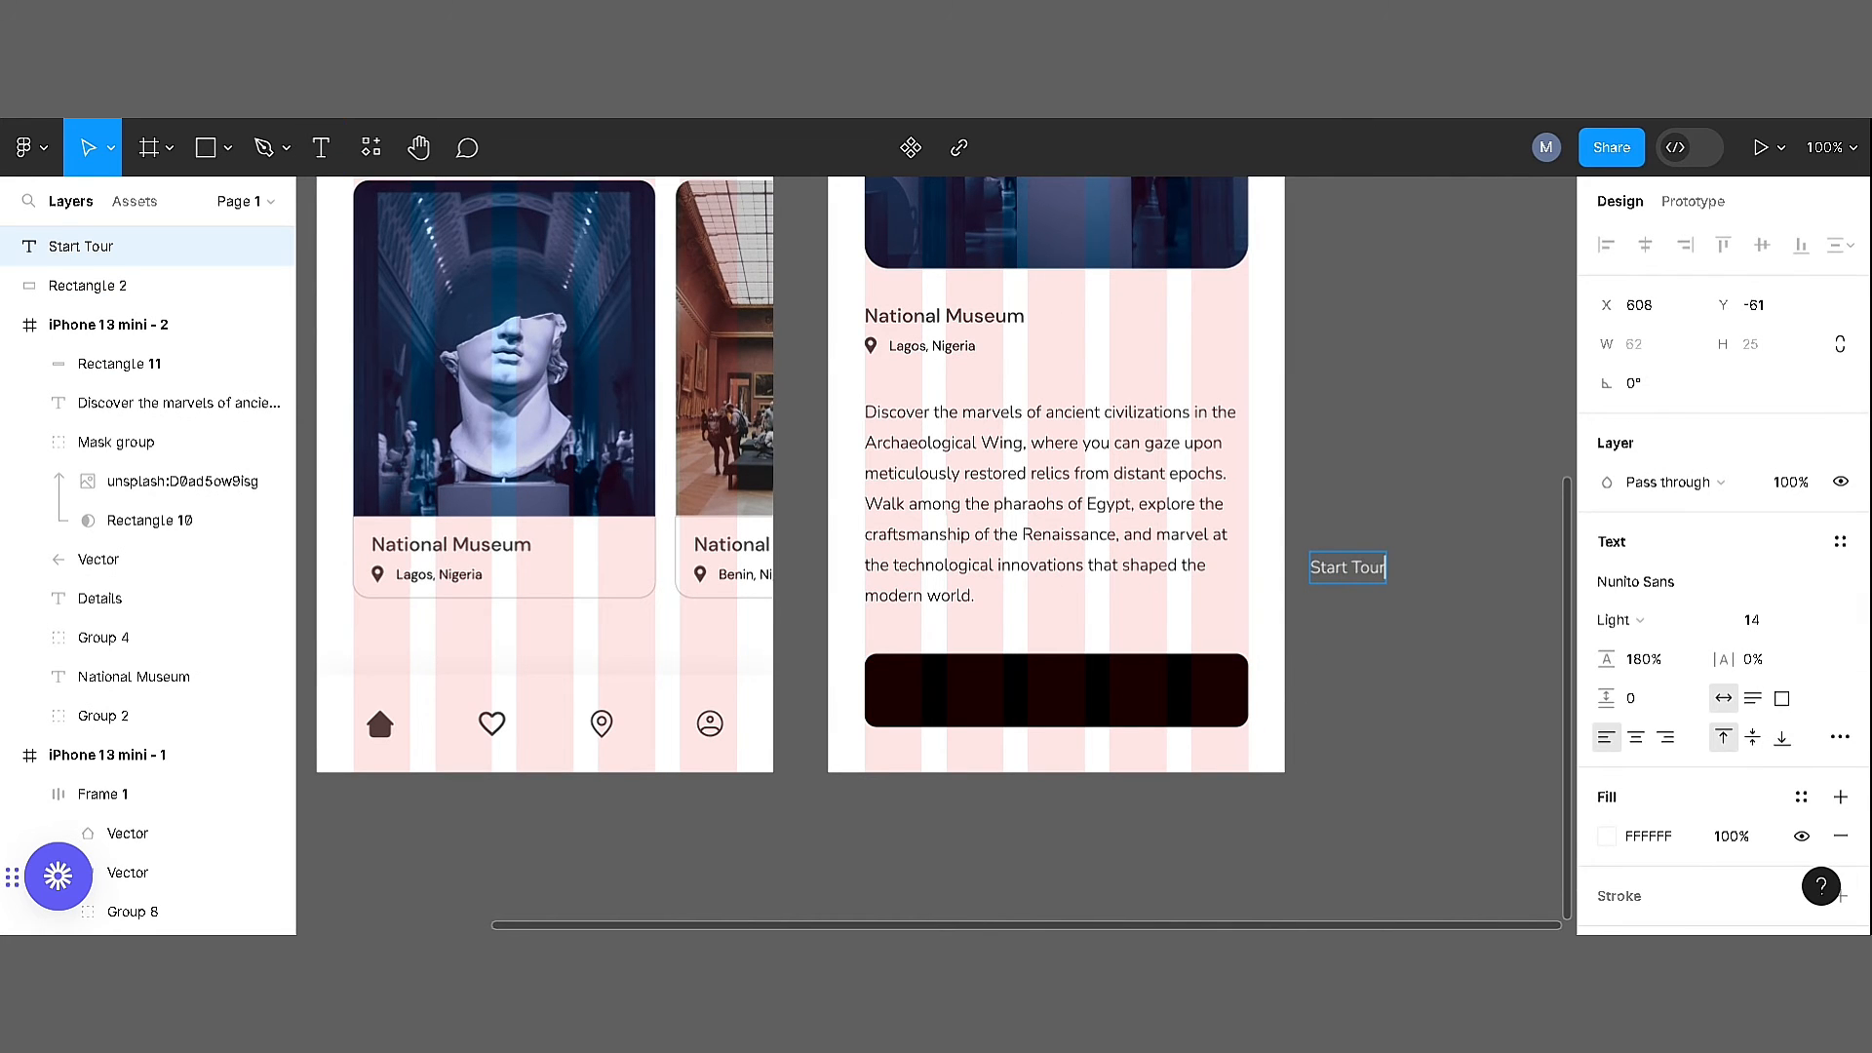
pyautogui.click(1662, 617)
pyautogui.click(1635, 581)
pyautogui.write('dm sa')
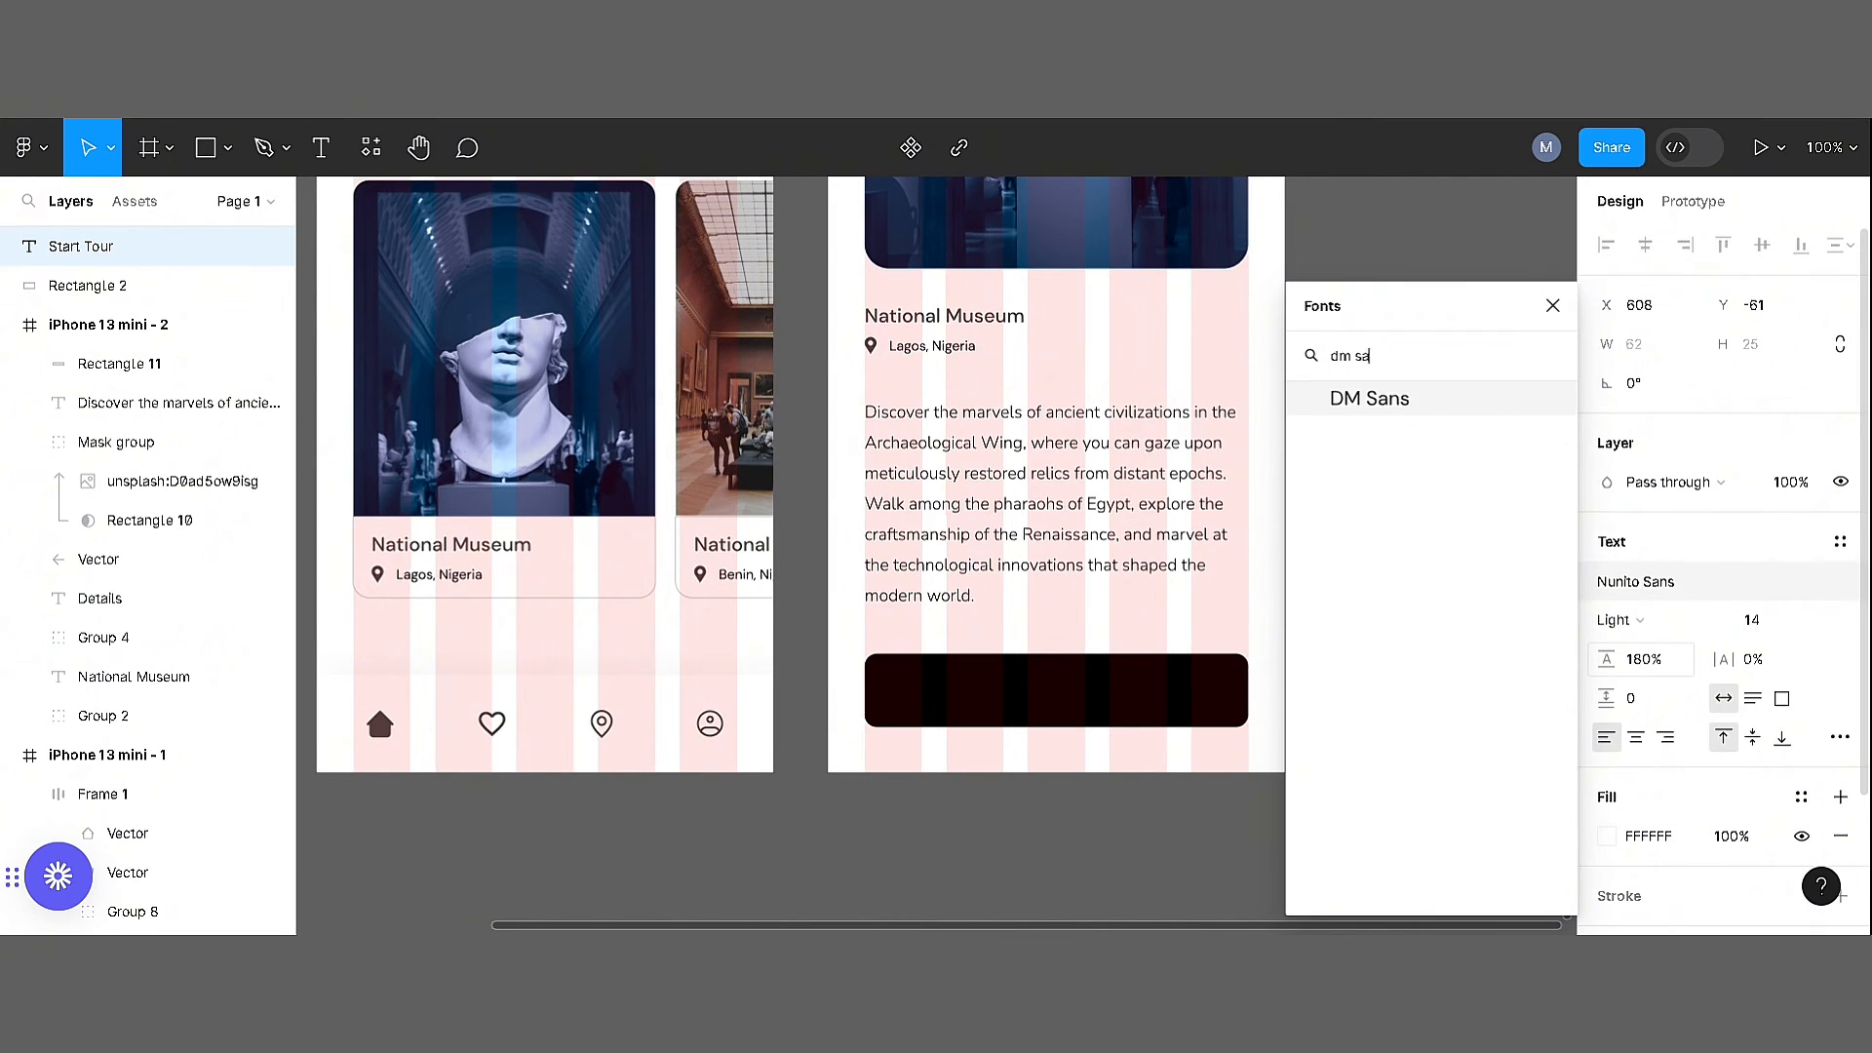
pyautogui.press('Return')
pyautogui.click(1642, 620)
pyautogui.click(1642, 650)
pyautogui.keyDown('shift'); pyautogui.click(1149, 707); pyautogui.keyUp('shift')
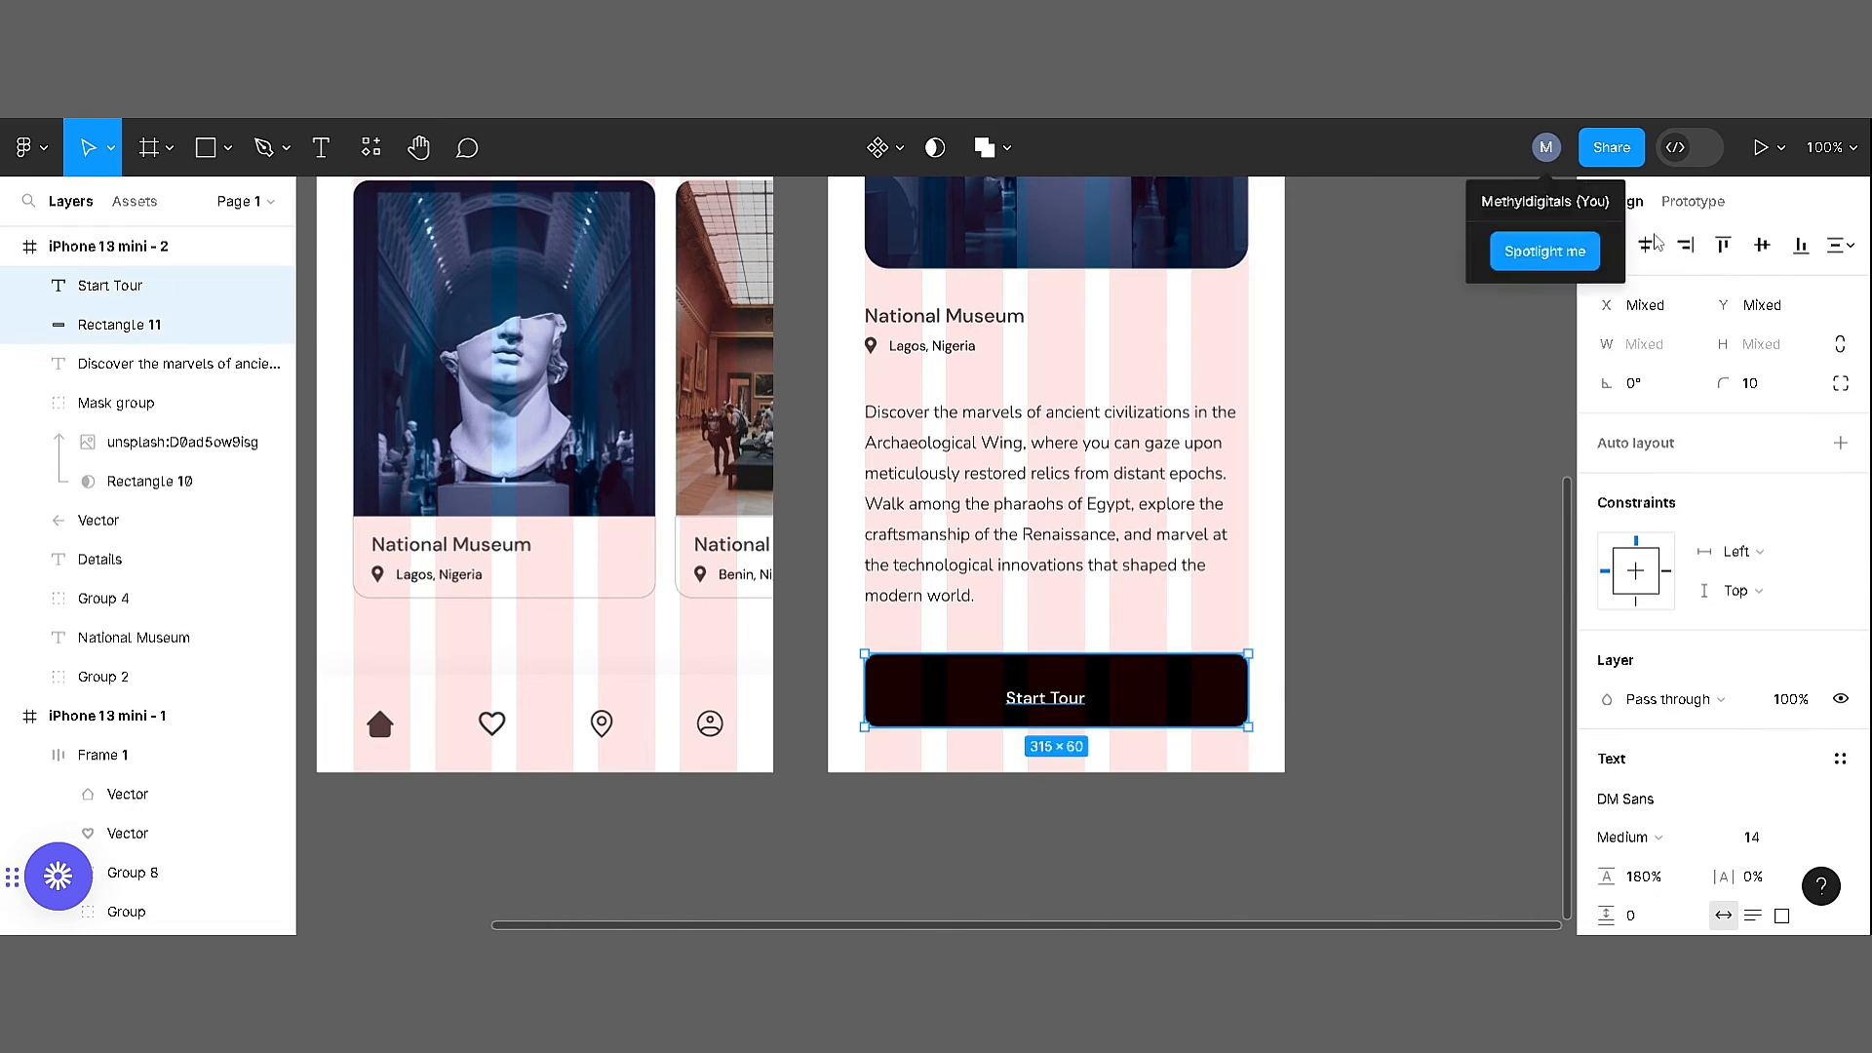
pyautogui.click(1497, 672)
# Move the grey swatch higher above the home screen and delete the stray swatch beside the frames
pyautogui.scroll(2, 1295, 656)
pyautogui.scroll(-4, 1027, 769)
pyautogui.moveTo(779, 382); pyautogui.dragTo(777, 338)
pyautogui.click(548, 470)
pyautogui.press('Delete')
# Duplicate the grey swatch and fill both the copy and the Start Tour button with green 72BF01
pyautogui.hotkey('ctrl', 'd')
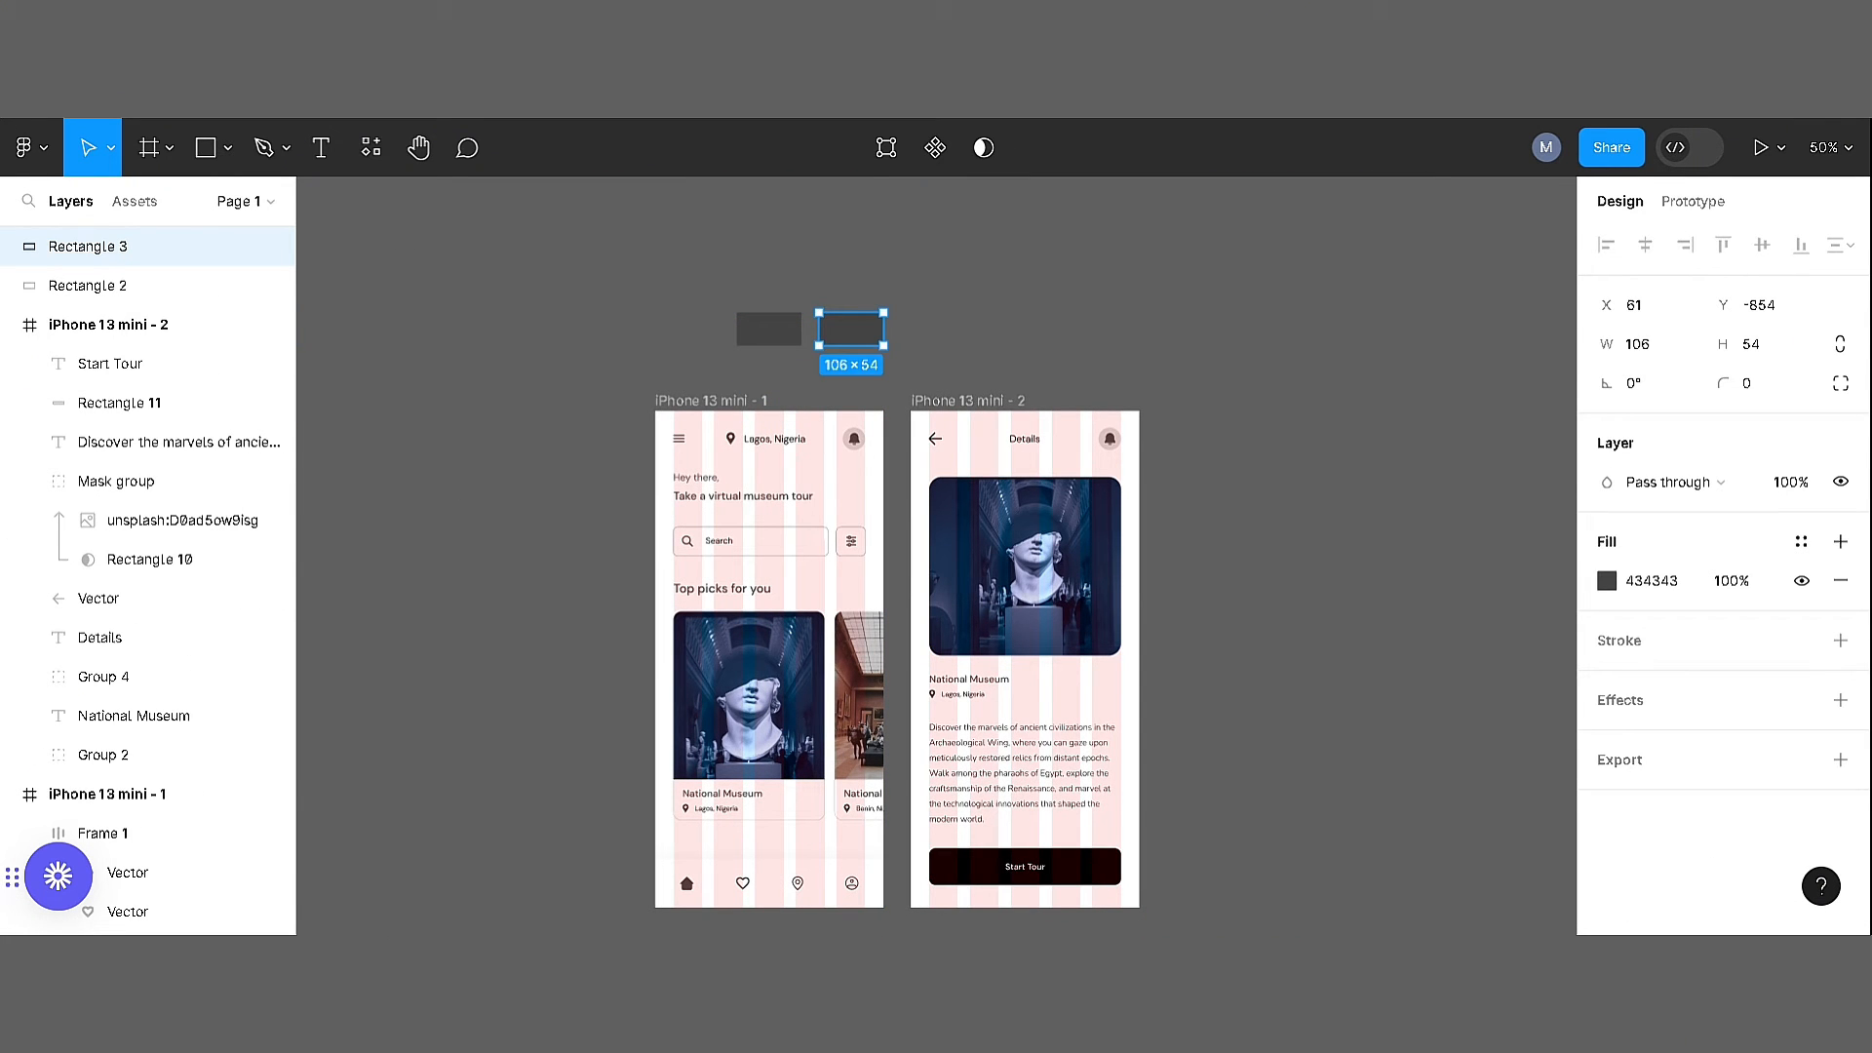
pyautogui.click(1673, 584)
pyautogui.hotkey('ctrl', 'v')
pyautogui.click(1176, 612)
pyautogui.click(1104, 862)
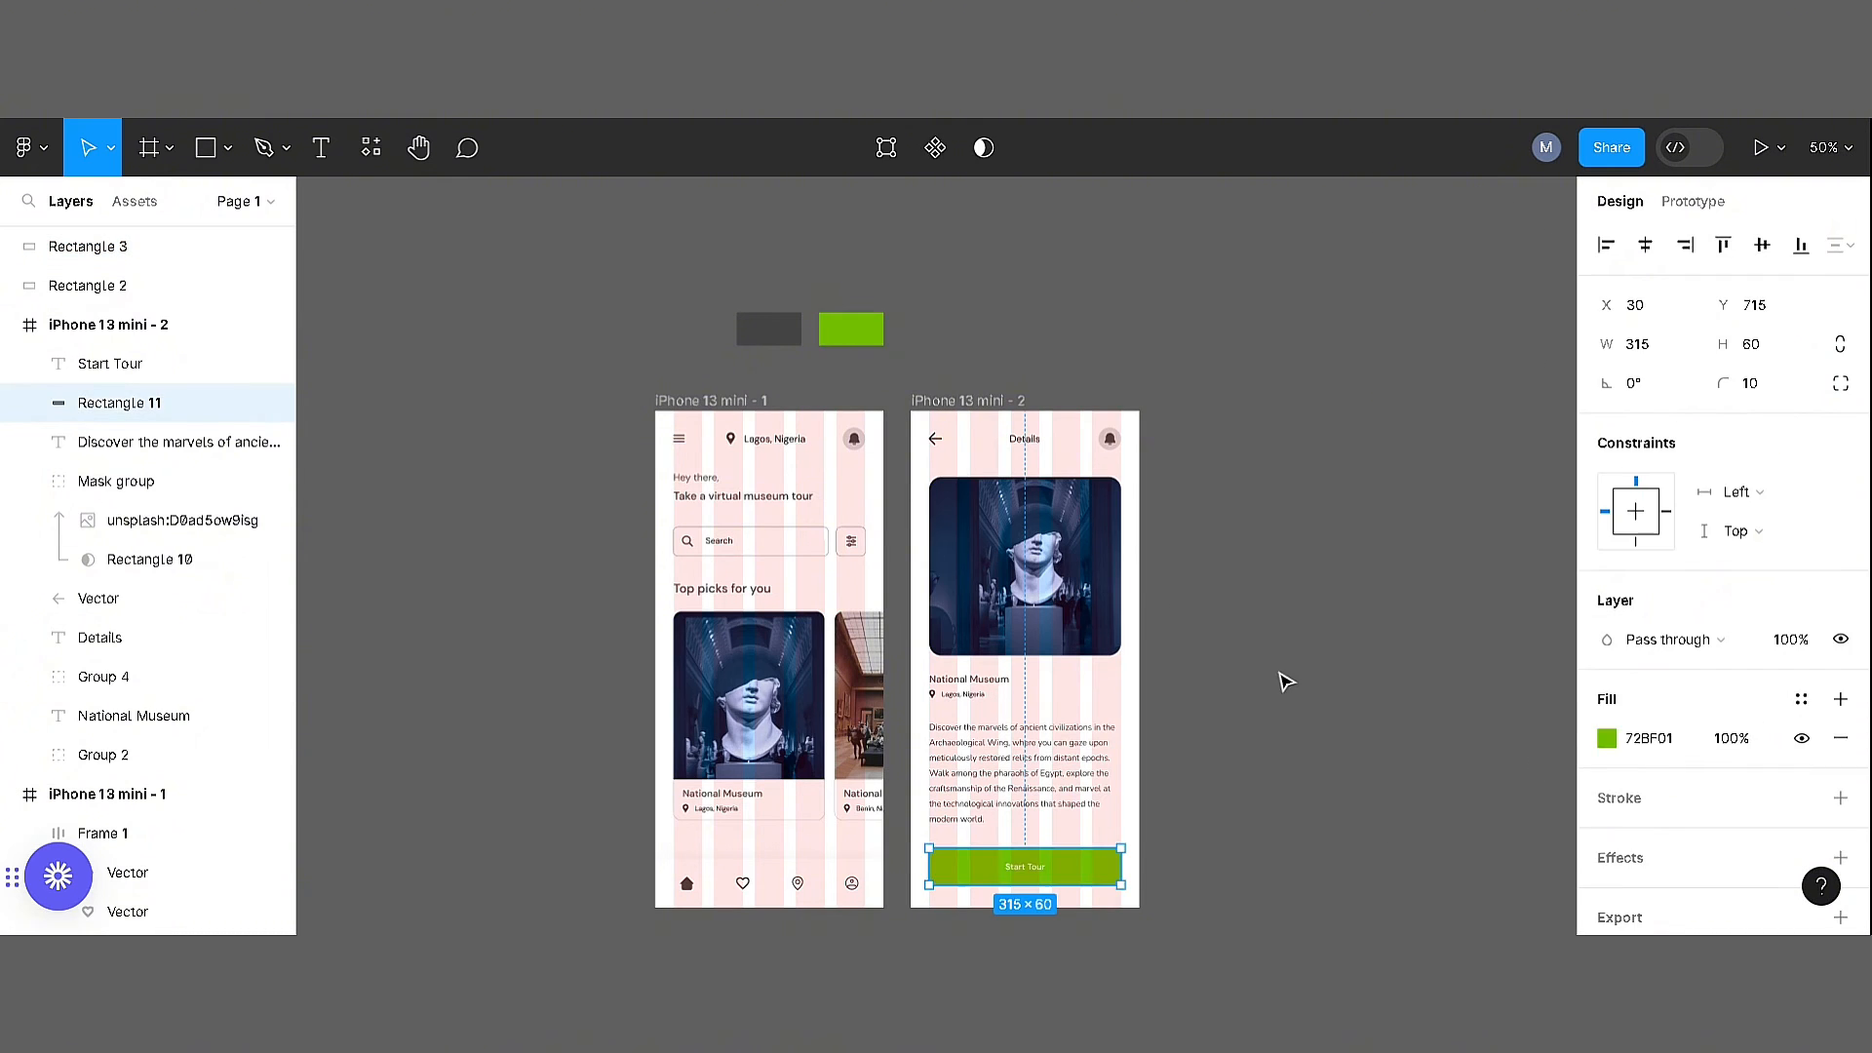
pyautogui.click(1287, 682)
# Recolour the home screen's four navigation icons with the green of the Start Tour button
pyautogui.hotkey('ctrl', '=')
pyautogui.moveTo(1157, 669); pyautogui.dragTo(1216, 861)
pyautogui.moveTo(1045, 925); pyautogui.dragTo(1166, 377)
pyautogui.click(778, 848)
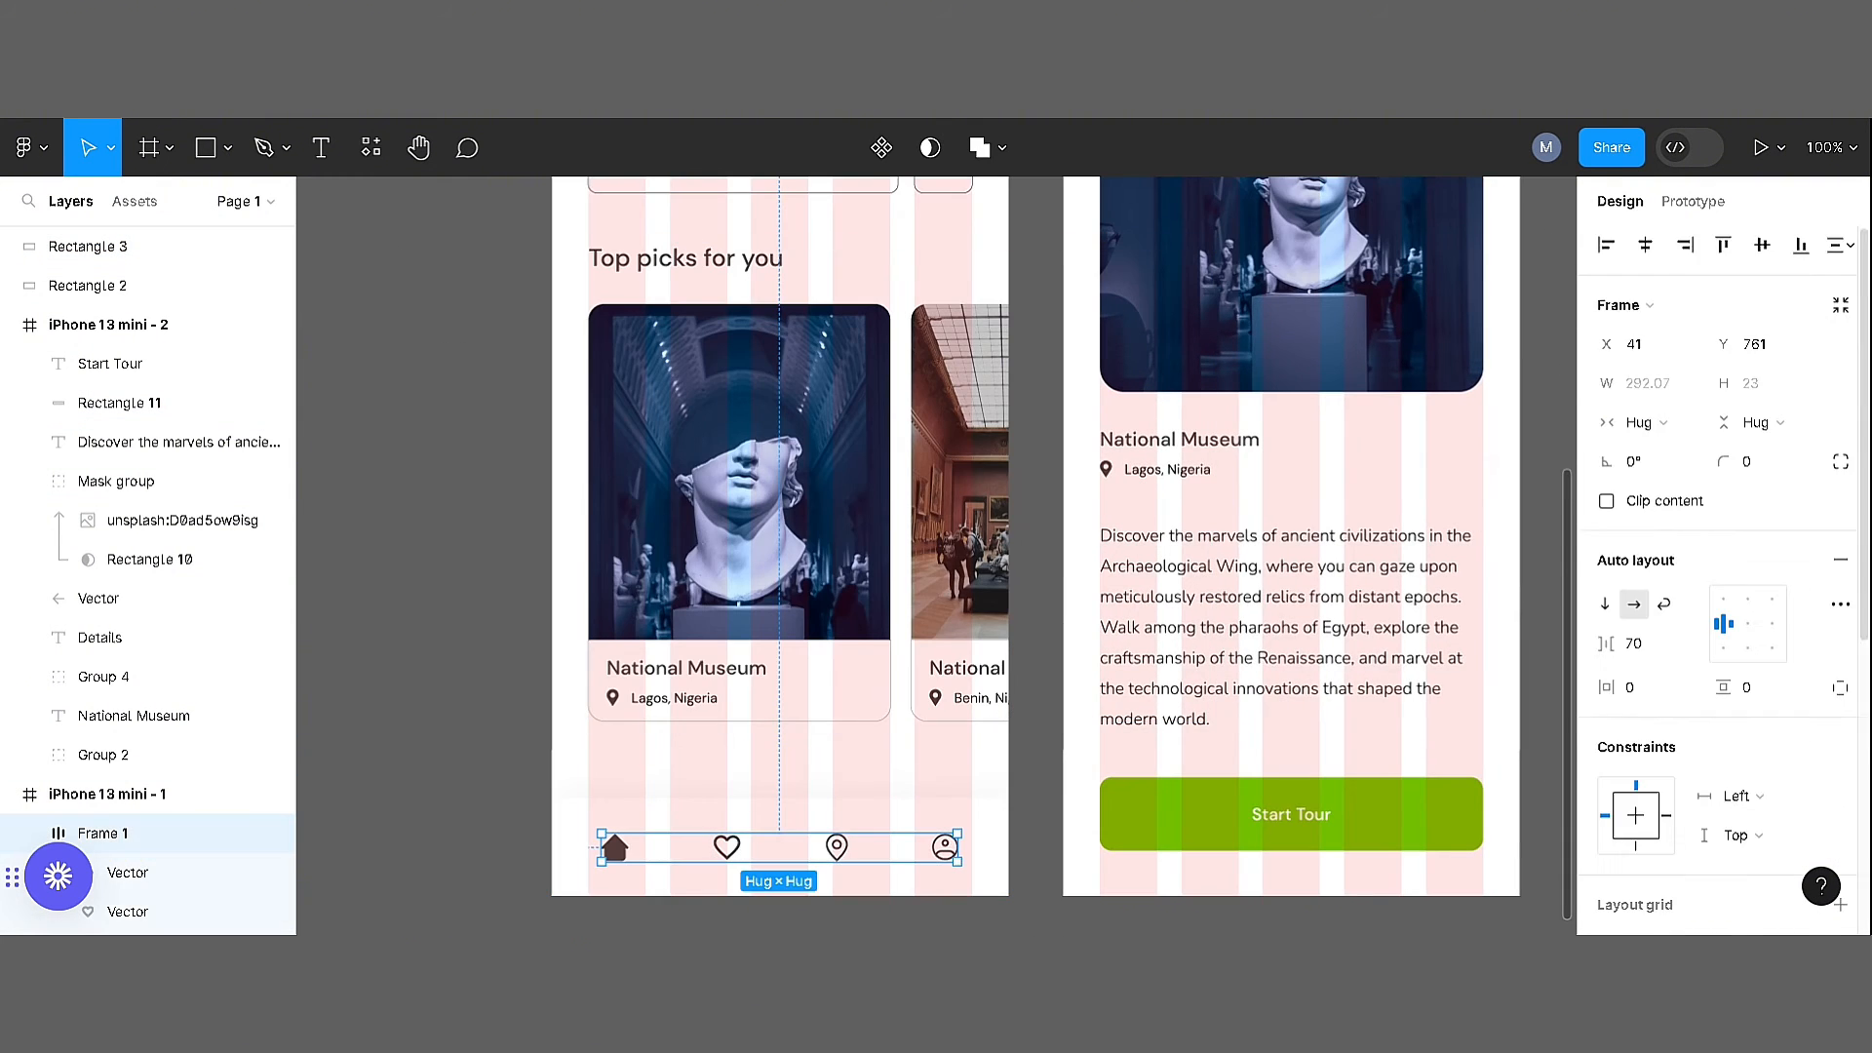
pyautogui.moveTo(1030, 489); pyautogui.dragTo(696, 368)
pyautogui.click(1607, 915)
pyautogui.click(1320, 643)
pyautogui.click(1015, 737)
pyautogui.click(697, 624)
# Recolour the location pins and labels on both home cards and the details screen to green 72BF01
pyautogui.moveTo(619, 581); pyautogui.dragTo(874, 686)
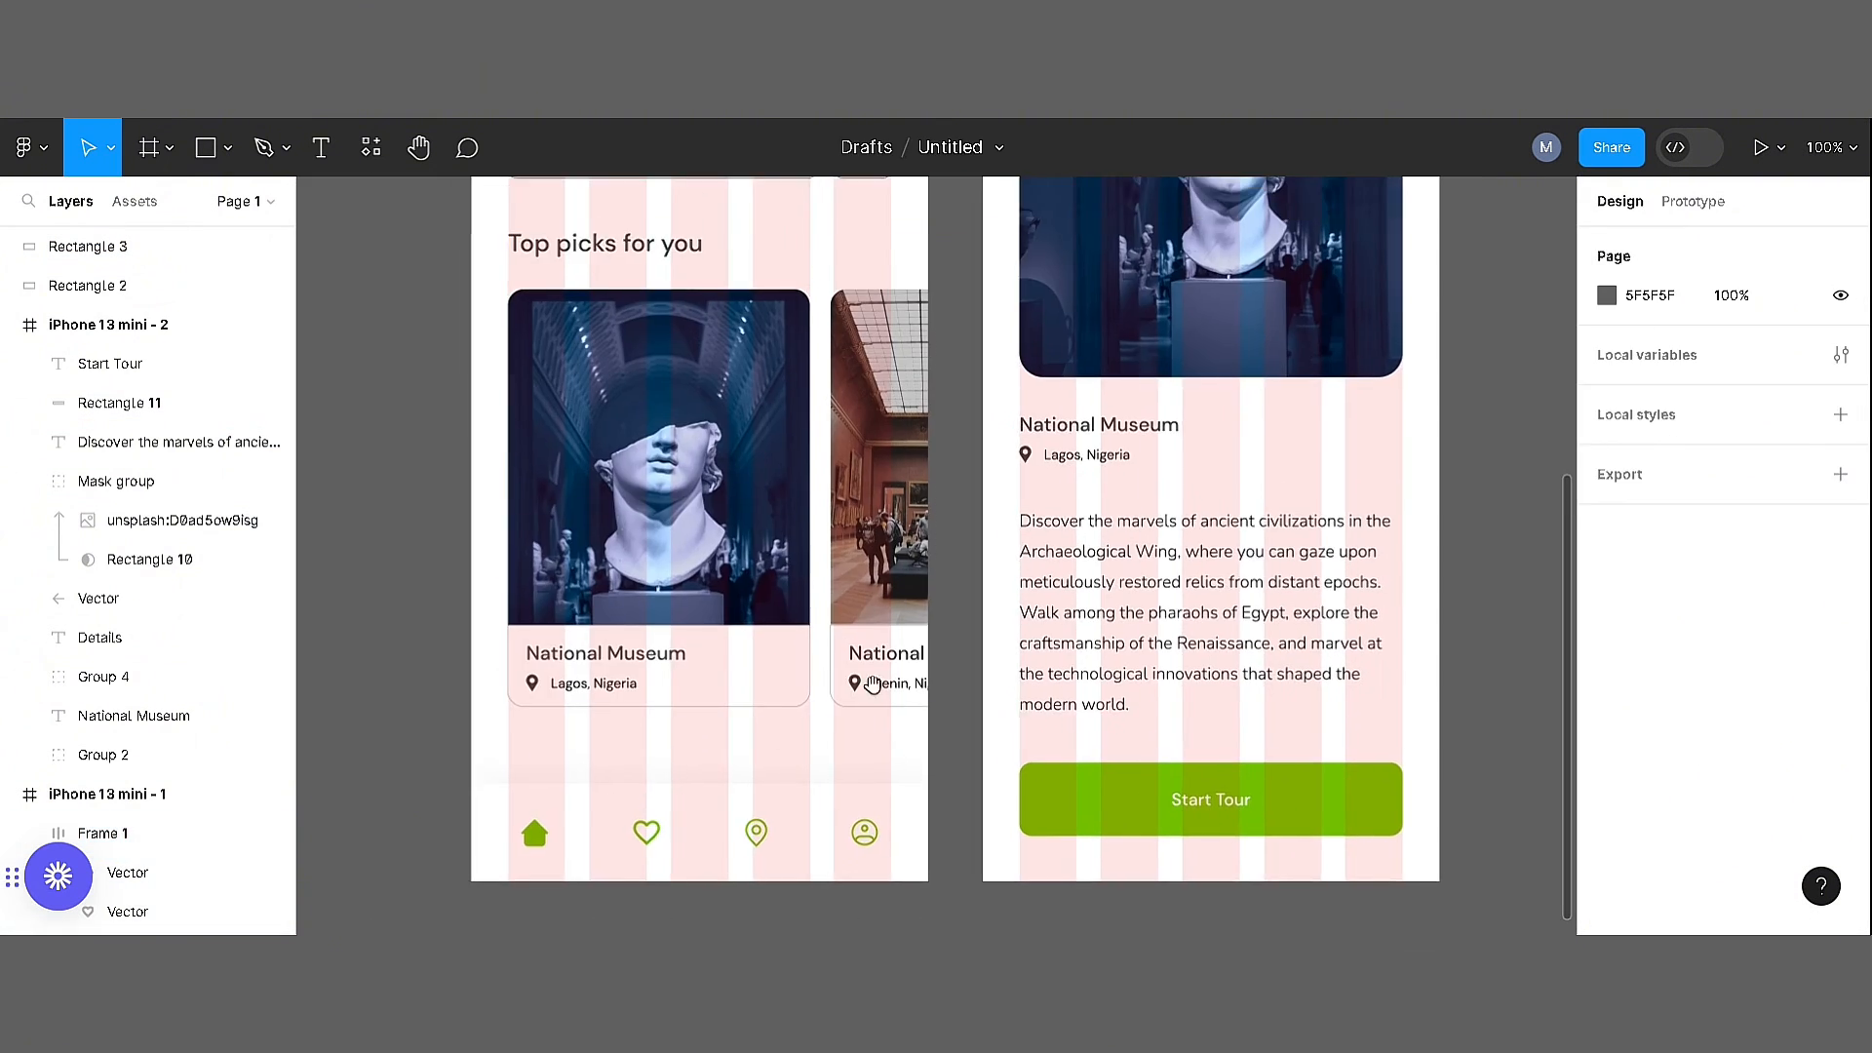
pyautogui.doubleClick(886, 685)
pyautogui.doubleClick(885, 685)
pyautogui.keyDown('shift'); pyautogui.click(855, 683); pyautogui.keyUp('shift')
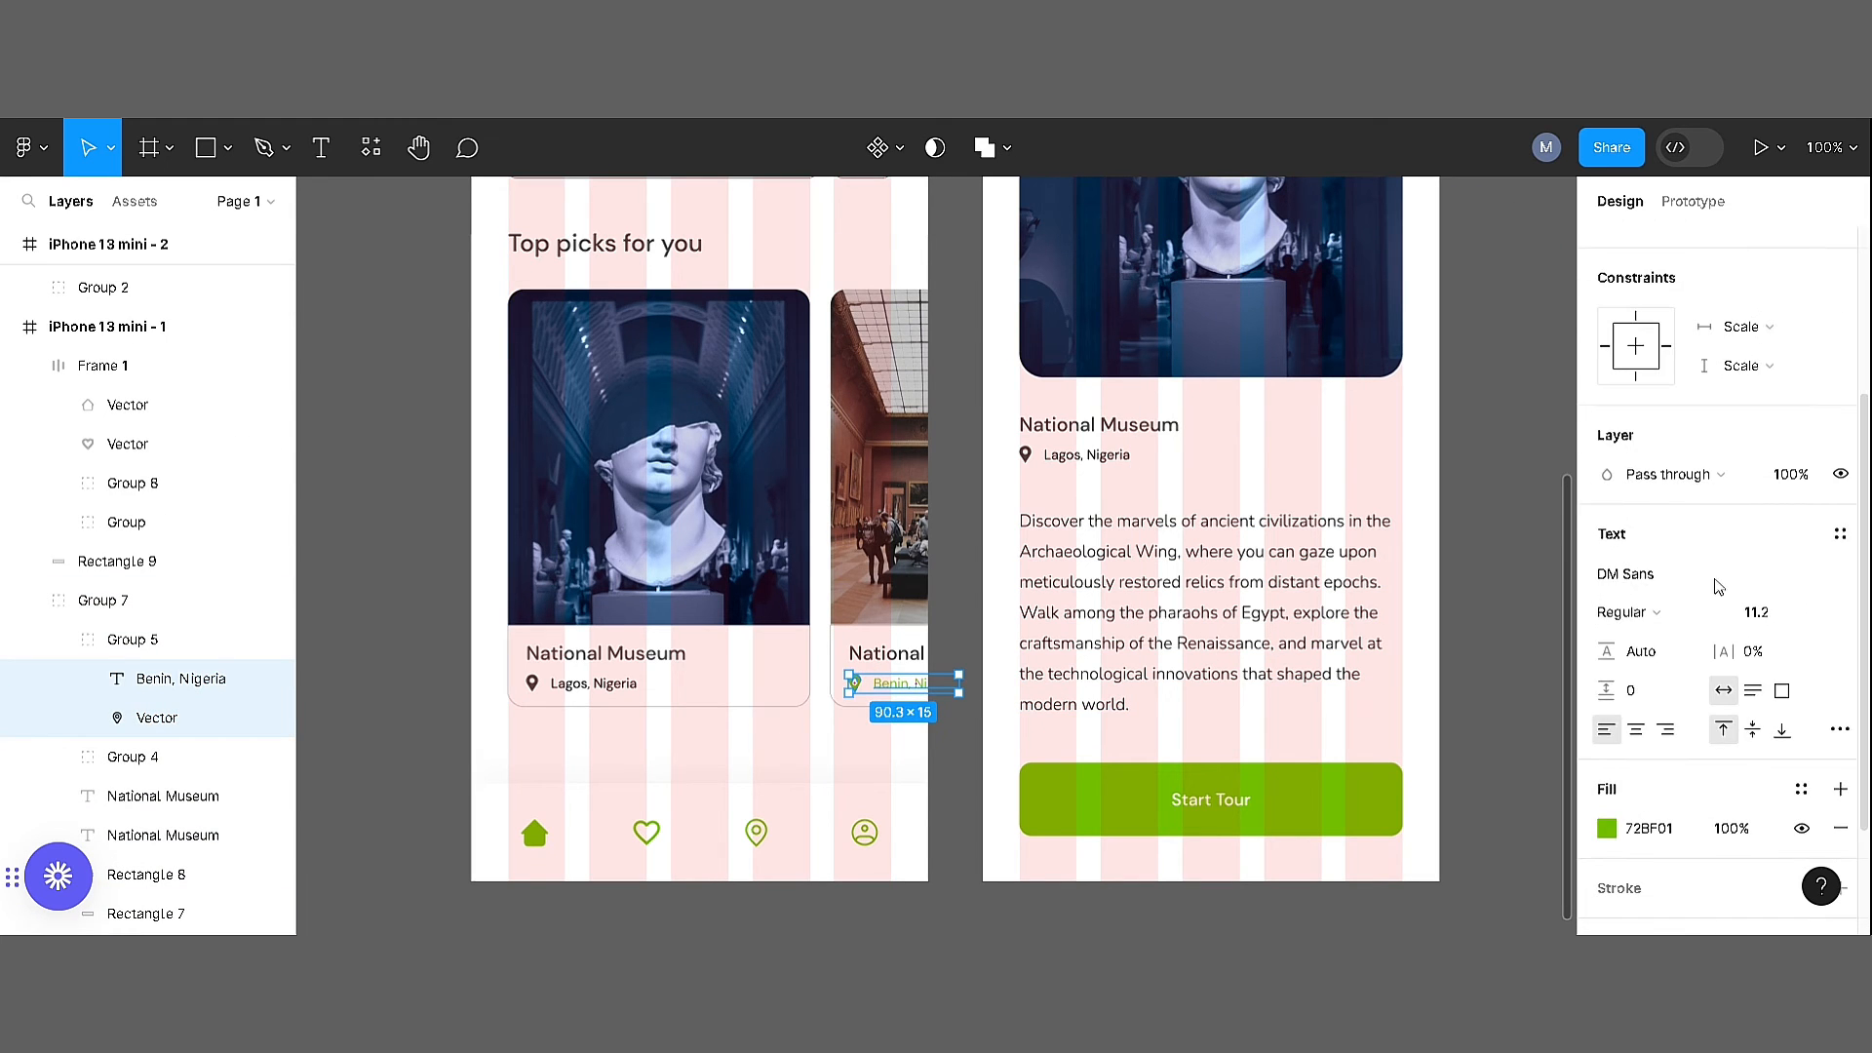
pyautogui.click(595, 685)
pyautogui.press('i')
pyautogui.click(1084, 786)
pyautogui.click(1100, 458)
pyautogui.press('i')
pyautogui.click(1151, 786)
pyautogui.click(1451, 589)
pyautogui.moveTo(1121, 390); pyautogui.dragTo(1212, 789)
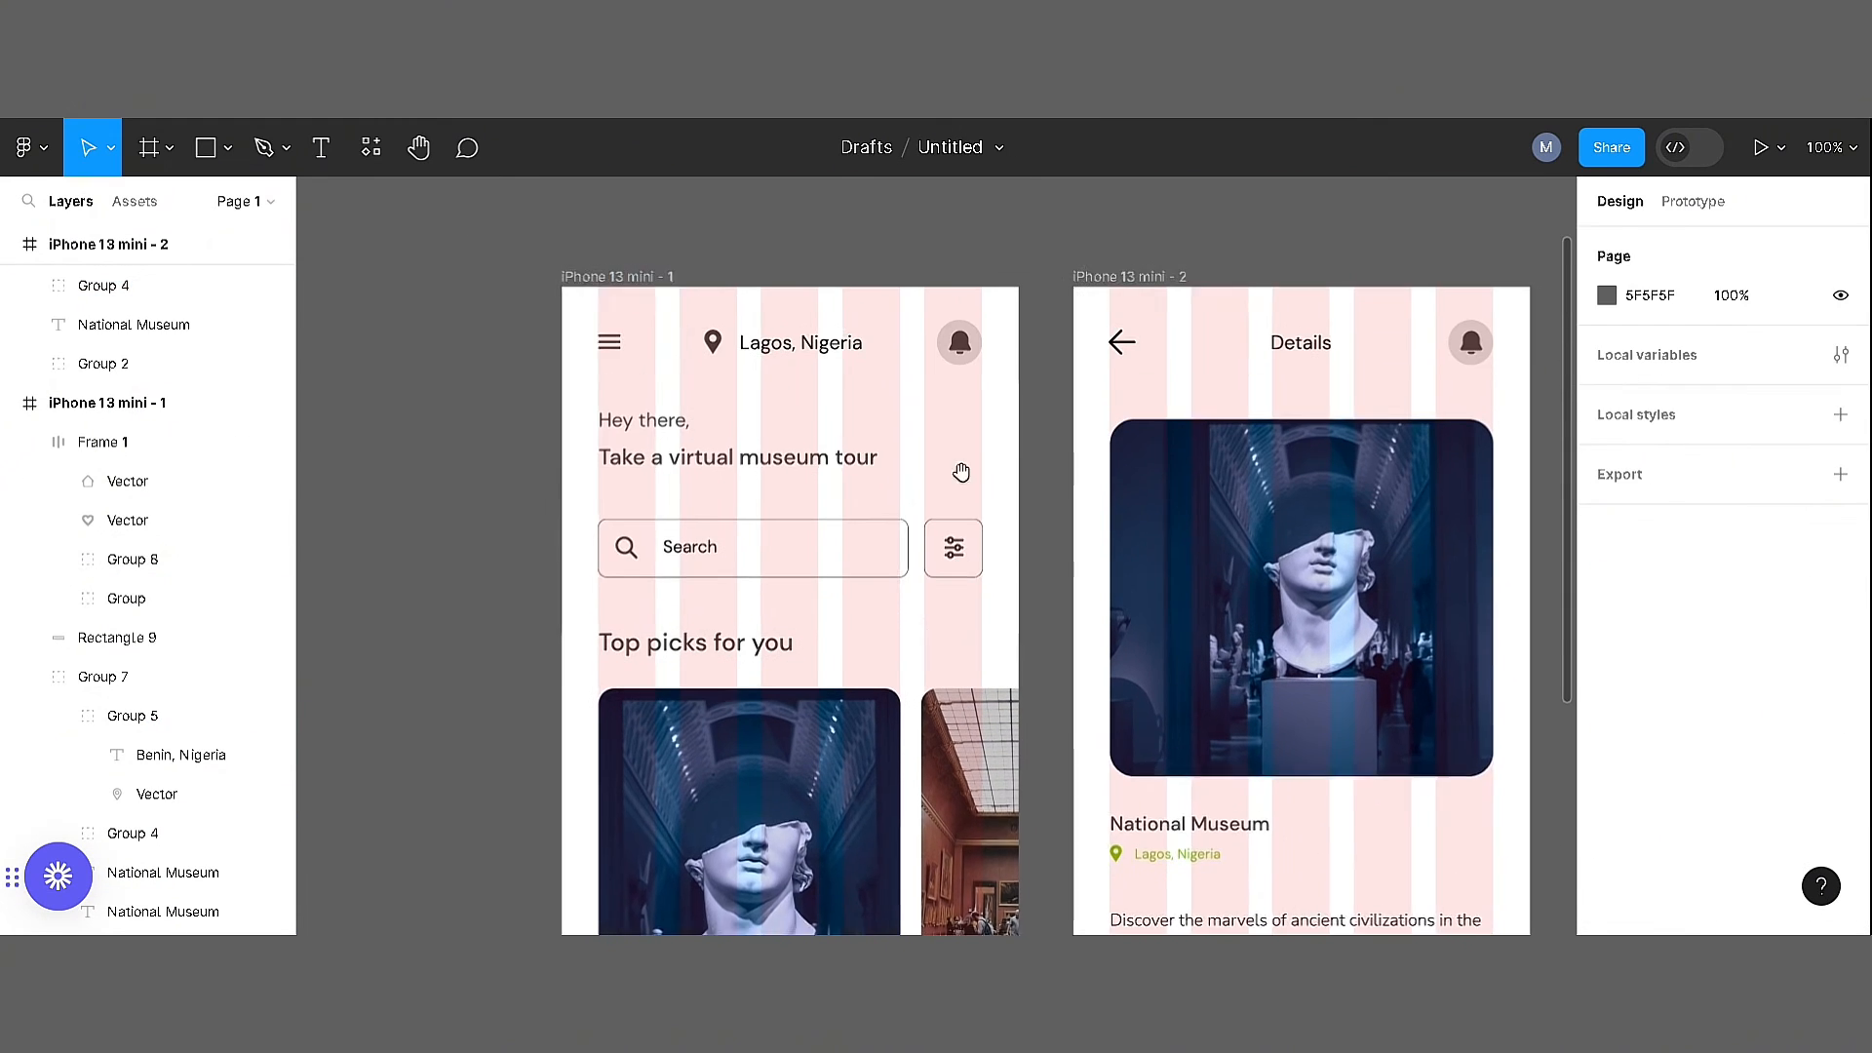
# Hide the layout grids on both the home and details screens
pyautogui.moveTo(962, 473); pyautogui.dragTo(968, 554)
pyautogui.click(624, 358)
pyautogui.click(1802, 621)
pyautogui.click(1170, 361)
pyautogui.click(1802, 620)
pyautogui.click(1558, 546)
pyautogui.moveTo(1305, 519); pyautogui.dragTo(1195, 389)
# Nudge the header rows of the details and home screens slightly downward
pyautogui.moveTo(979, 266); pyautogui.dragTo(1431, 357)
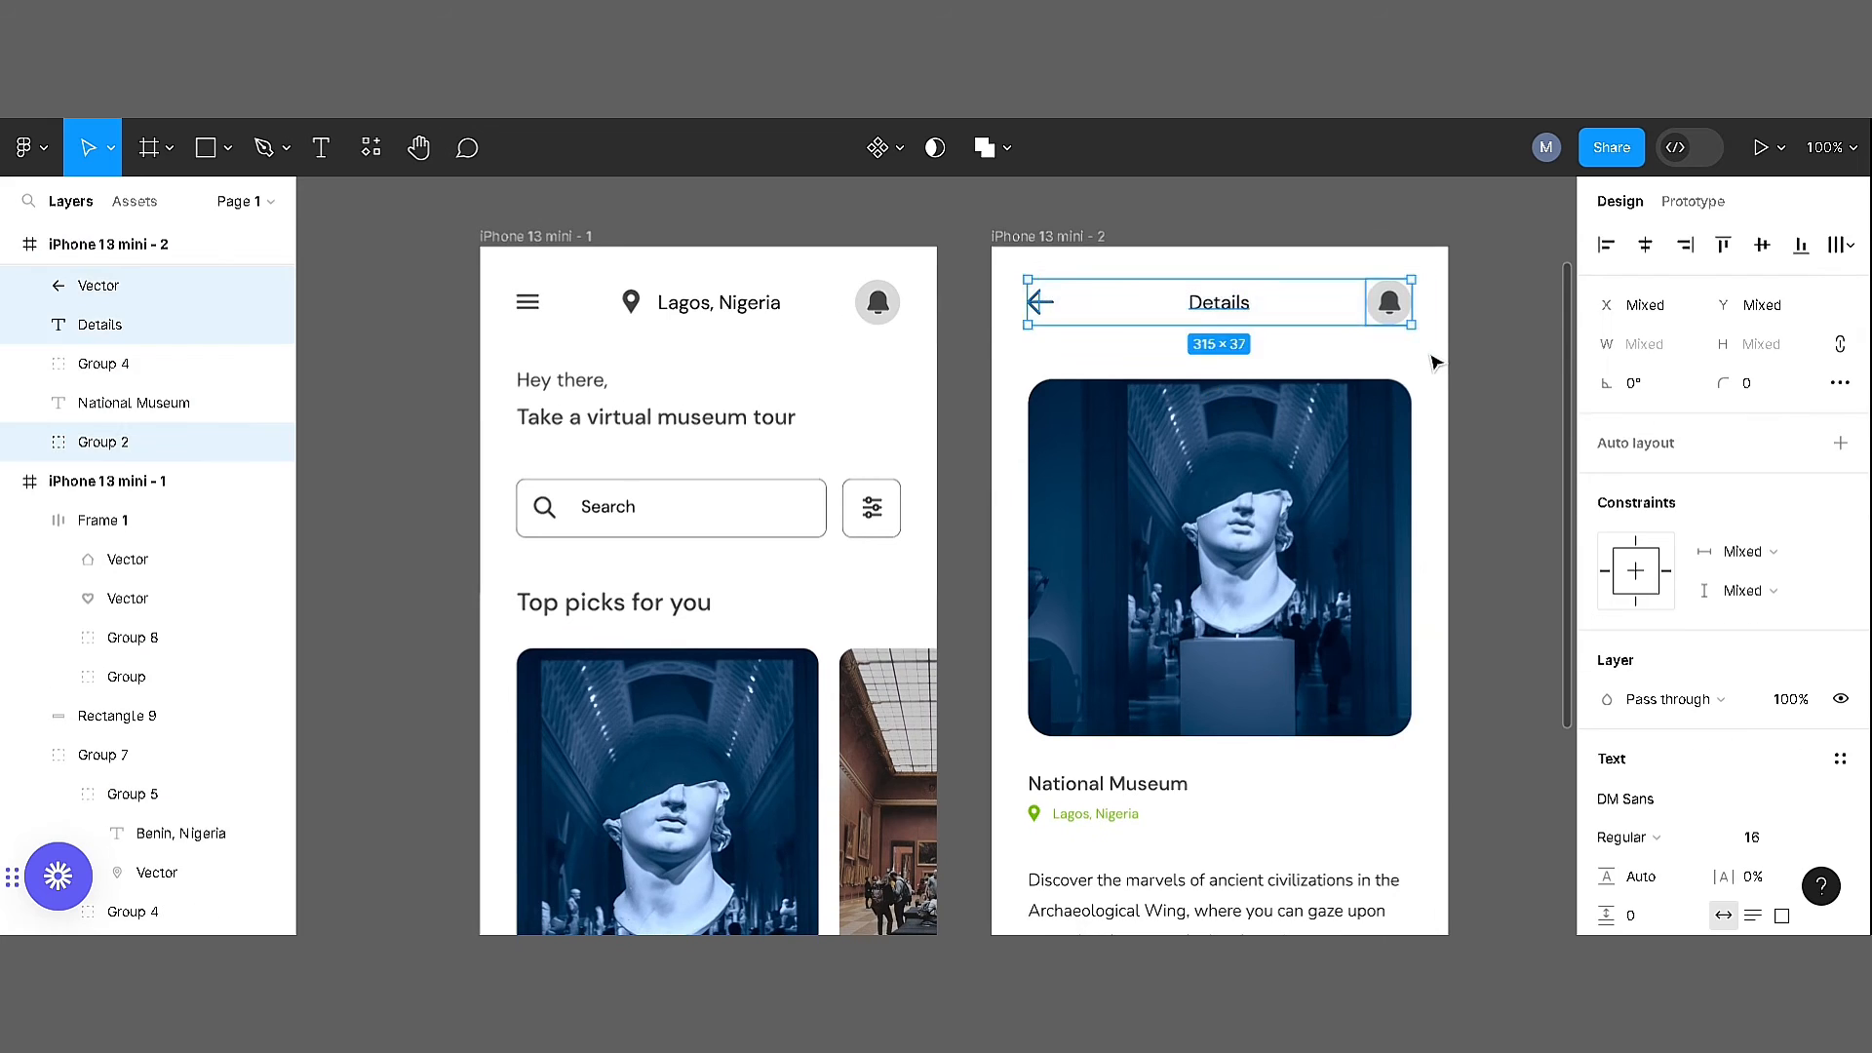
pyautogui.moveTo(497, 286); pyautogui.dragTo(907, 358)
pyautogui.press('Down')
pyautogui.press('Down')
pyautogui.press('Down')
pyautogui.press('Down')
pyautogui.click(962, 414)
# Ungroup the combined museum-card content in the home screen's Top picks section
pyautogui.moveTo(902, 652); pyautogui.dragTo(848, 186)
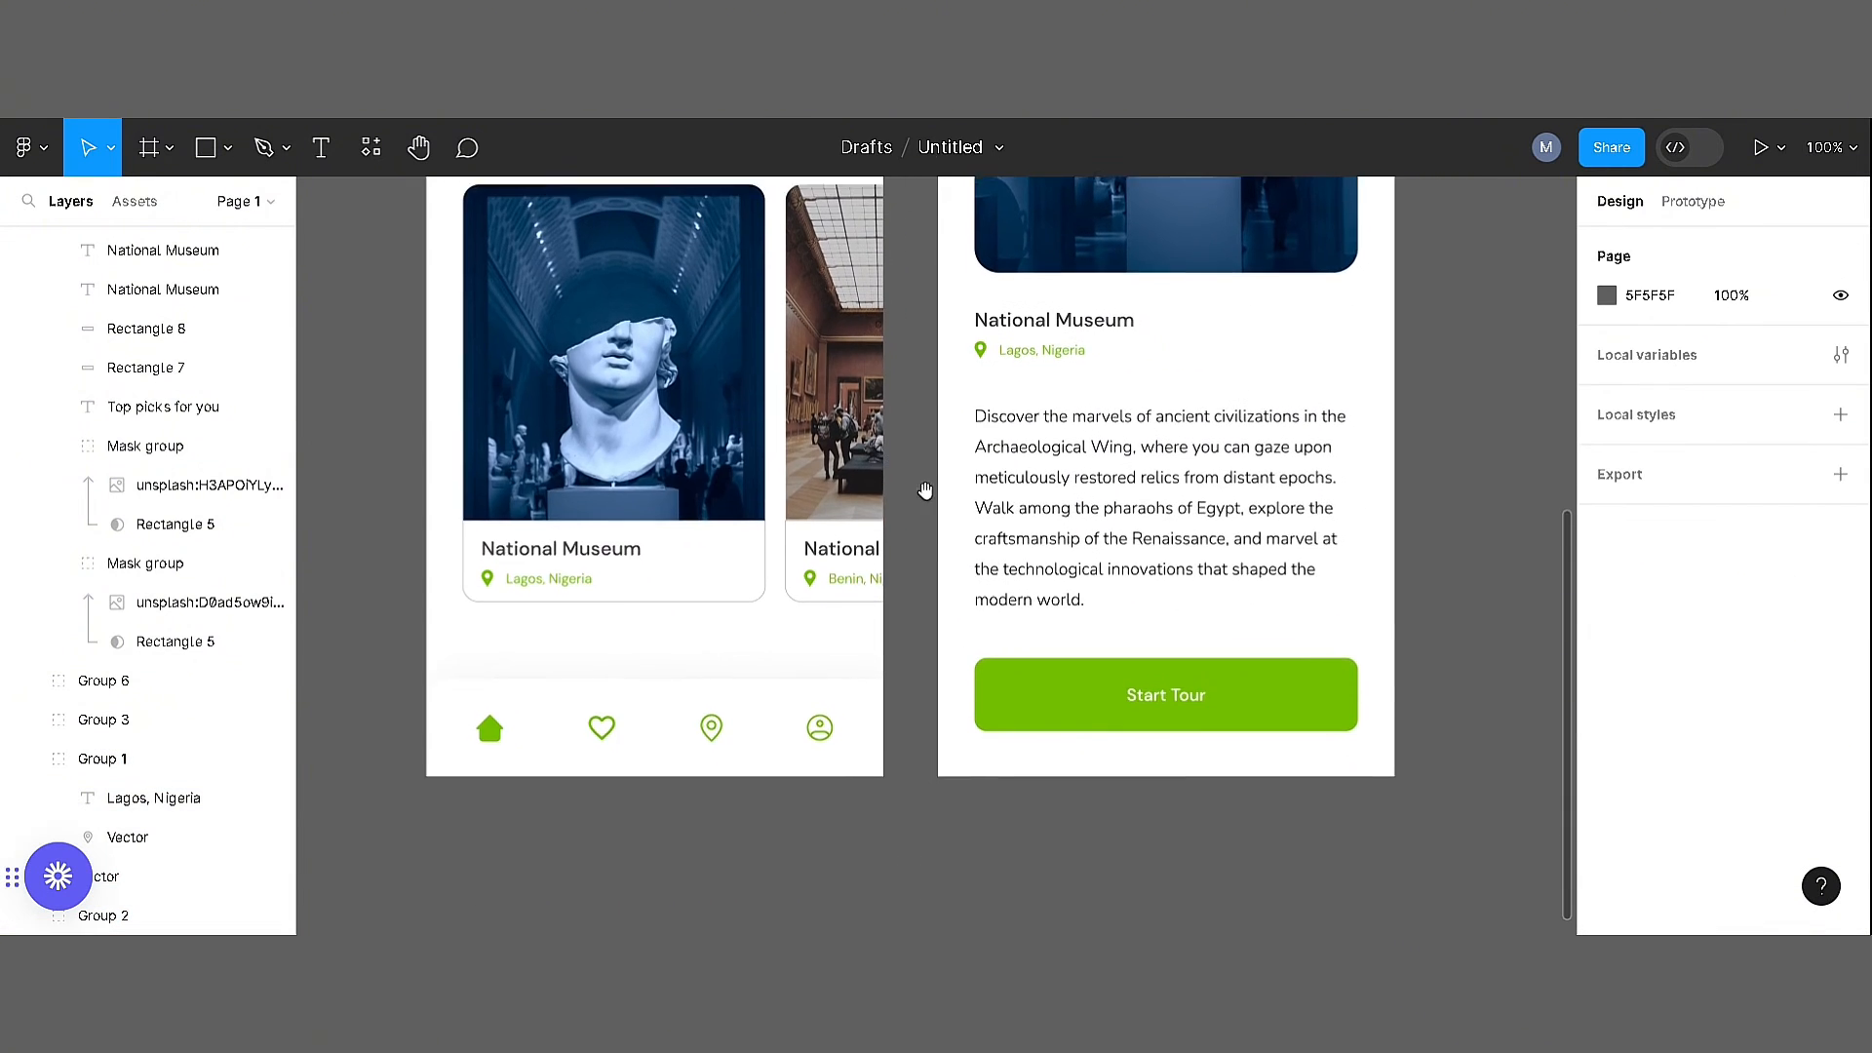
pyautogui.moveTo(856, 325); pyautogui.dragTo(936, 605)
pyautogui.click(781, 615)
pyautogui.moveTo(781, 615); pyautogui.dragTo(823, 346)
pyautogui.rightClick(758, 429)
pyautogui.click(791, 519)
pyautogui.click(1031, 516)
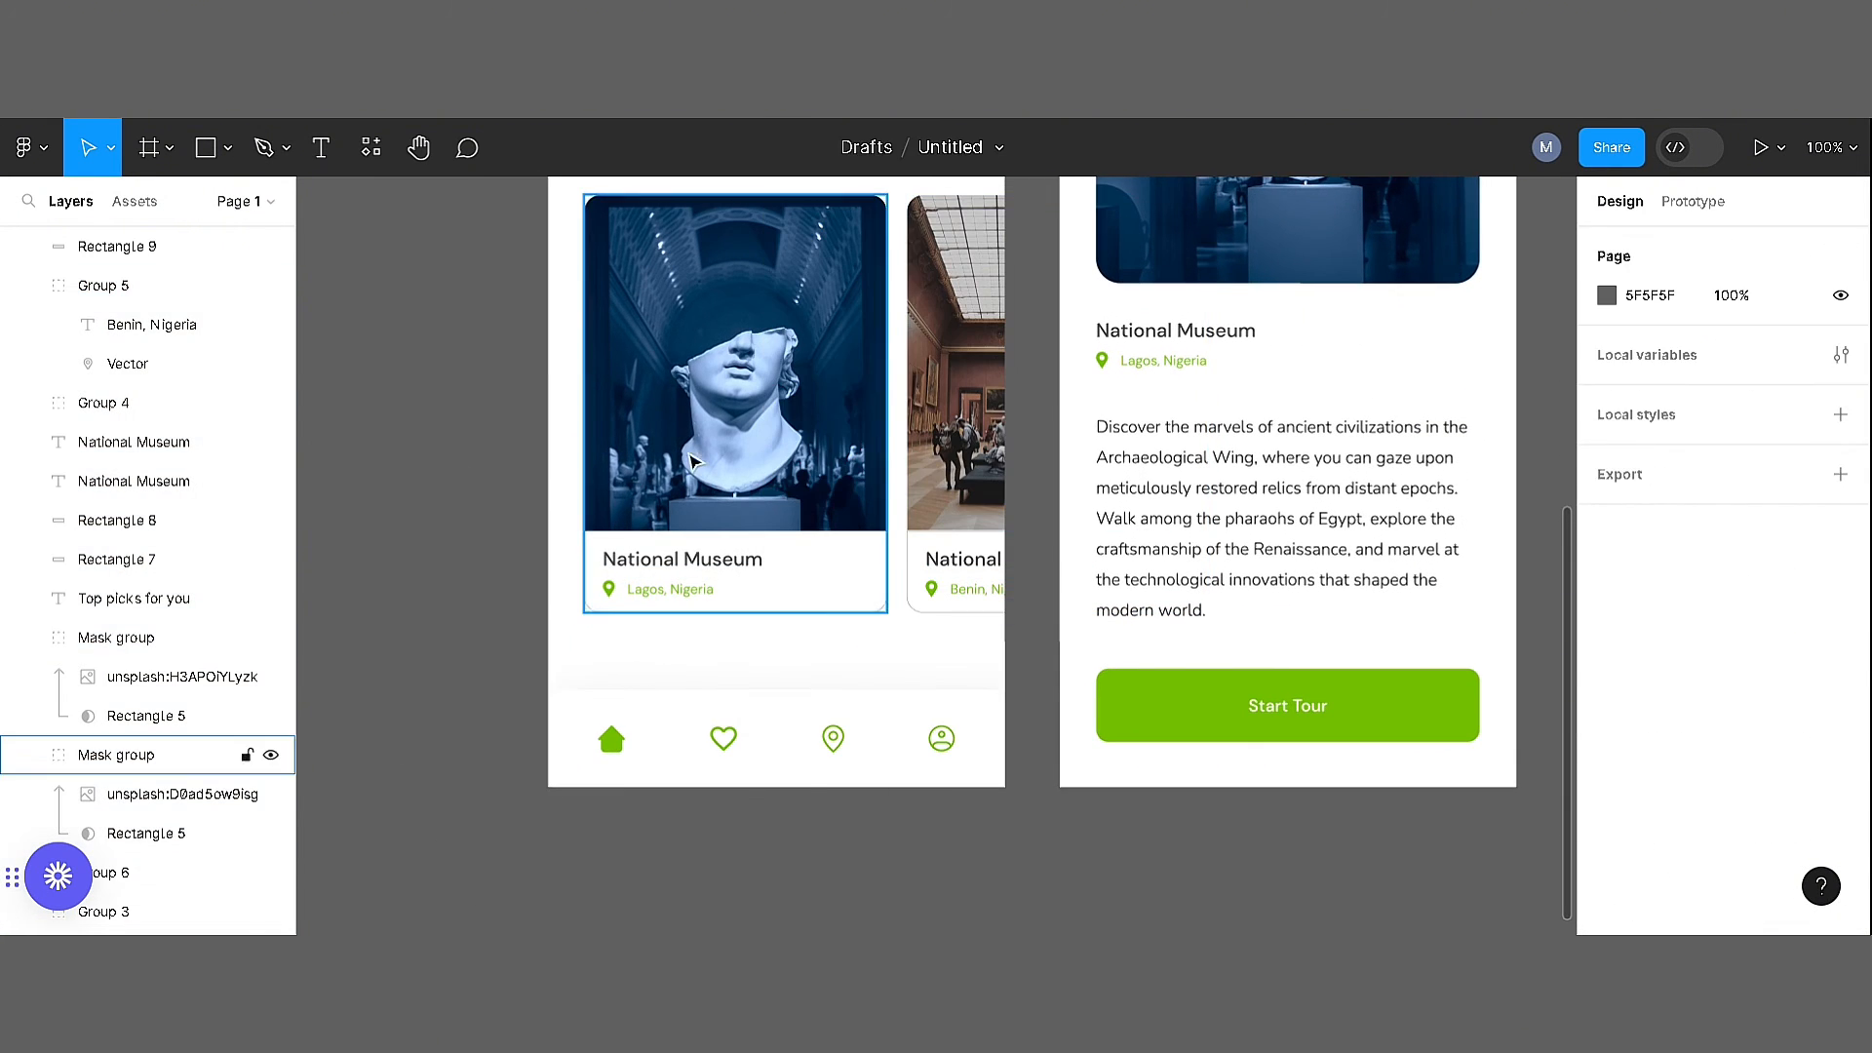
# Group the elements of the first museum card, and group those of the second card separately
pyautogui.click(829, 468)
pyautogui.keyDown('shift'); pyautogui.click(936, 478); pyautogui.keyUp('shift')
pyautogui.moveTo(543, 192); pyautogui.dragTo(770, 639)
pyautogui.hotkey('ctrl', 'g')
pyautogui.moveTo(1044, 635); pyautogui.dragTo(894, 366)
pyautogui.hotkey('ctrl', 'g')
pyautogui.click(889, 591)
pyautogui.click(948, 478)
pyautogui.keyDown('shift'); pyautogui.click(815, 360); pyautogui.keyUp('shift')
pyautogui.moveTo(786, 318); pyautogui.dragTo(760, 418)
pyautogui.moveTo(761, 418); pyautogui.dragTo(719, 514)
pyautogui.press('Delete')
pyautogui.click(744, 443)
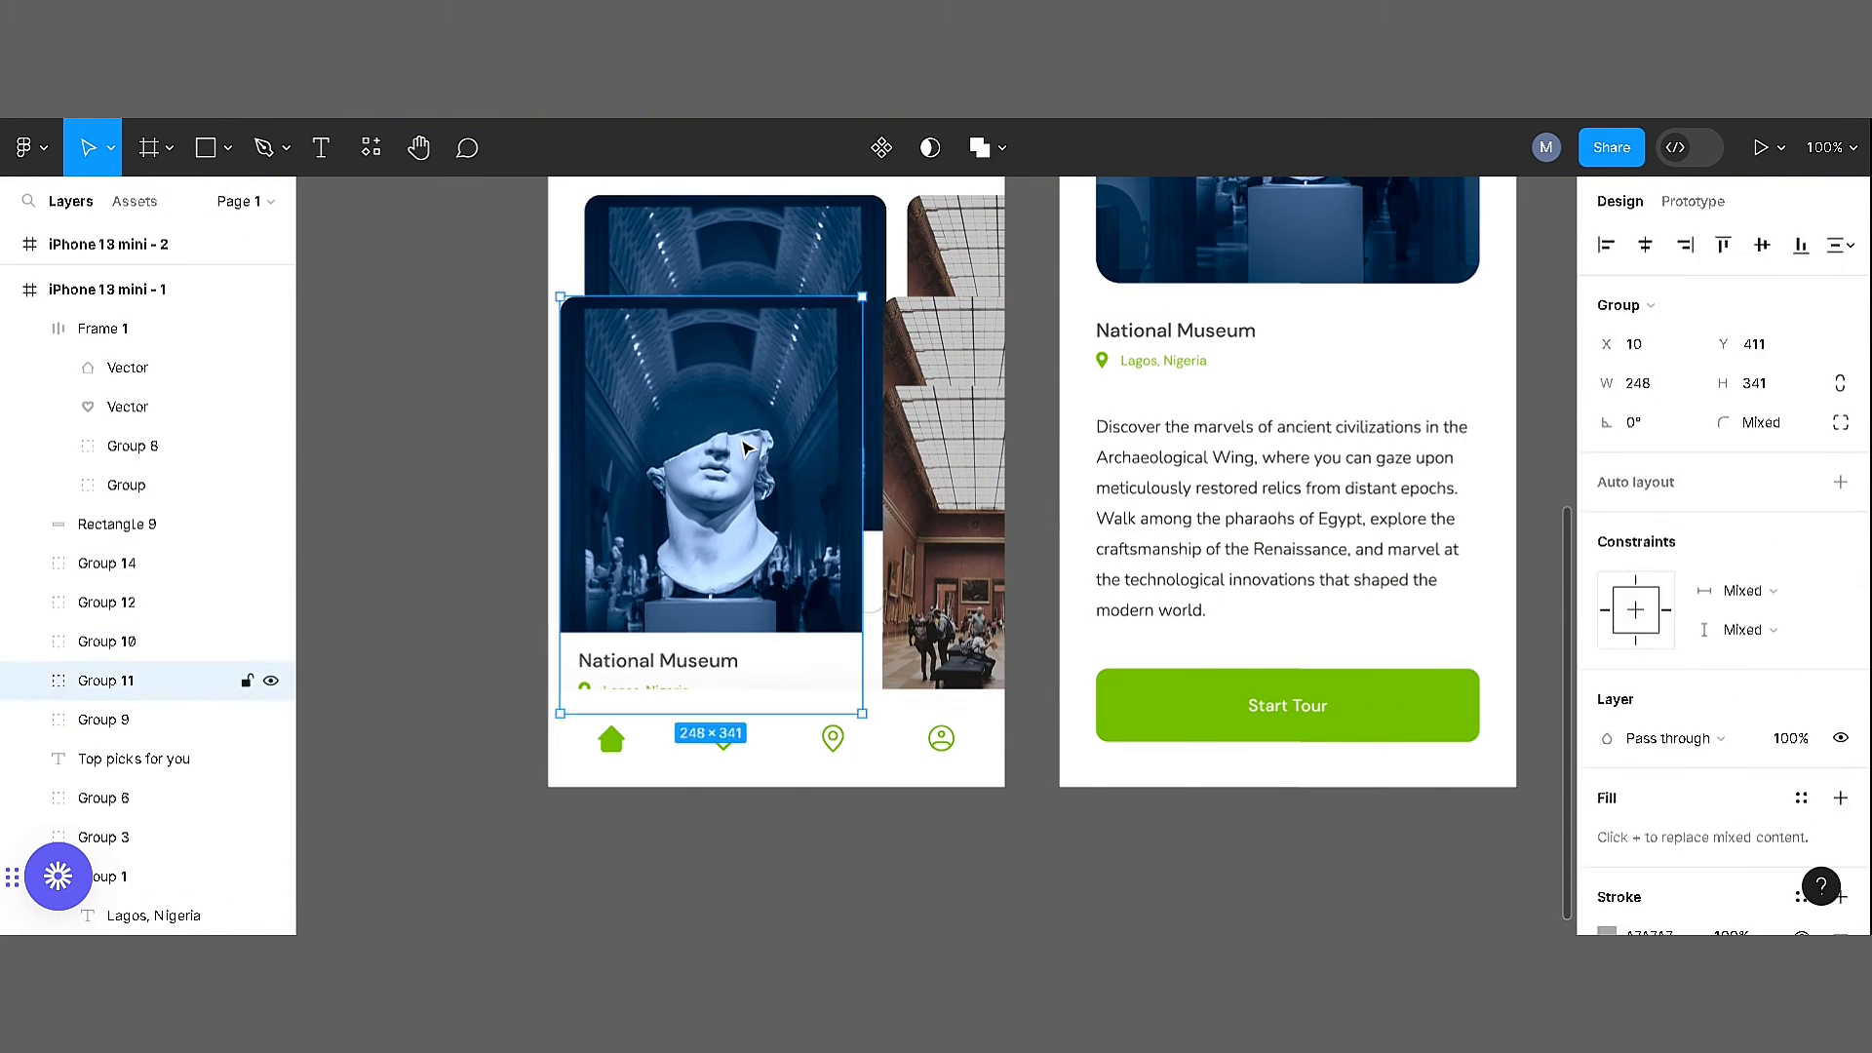
pyautogui.press('Delete')
# Duplicate both museum cards as a second row directly below the originals with a vertical gap of 30
pyautogui.click(941, 439)
pyautogui.keyDown('shift'); pyautogui.click(827, 424); pyautogui.keyUp('shift')
pyautogui.moveTo(827, 424); pyautogui.dragTo(770, 741)
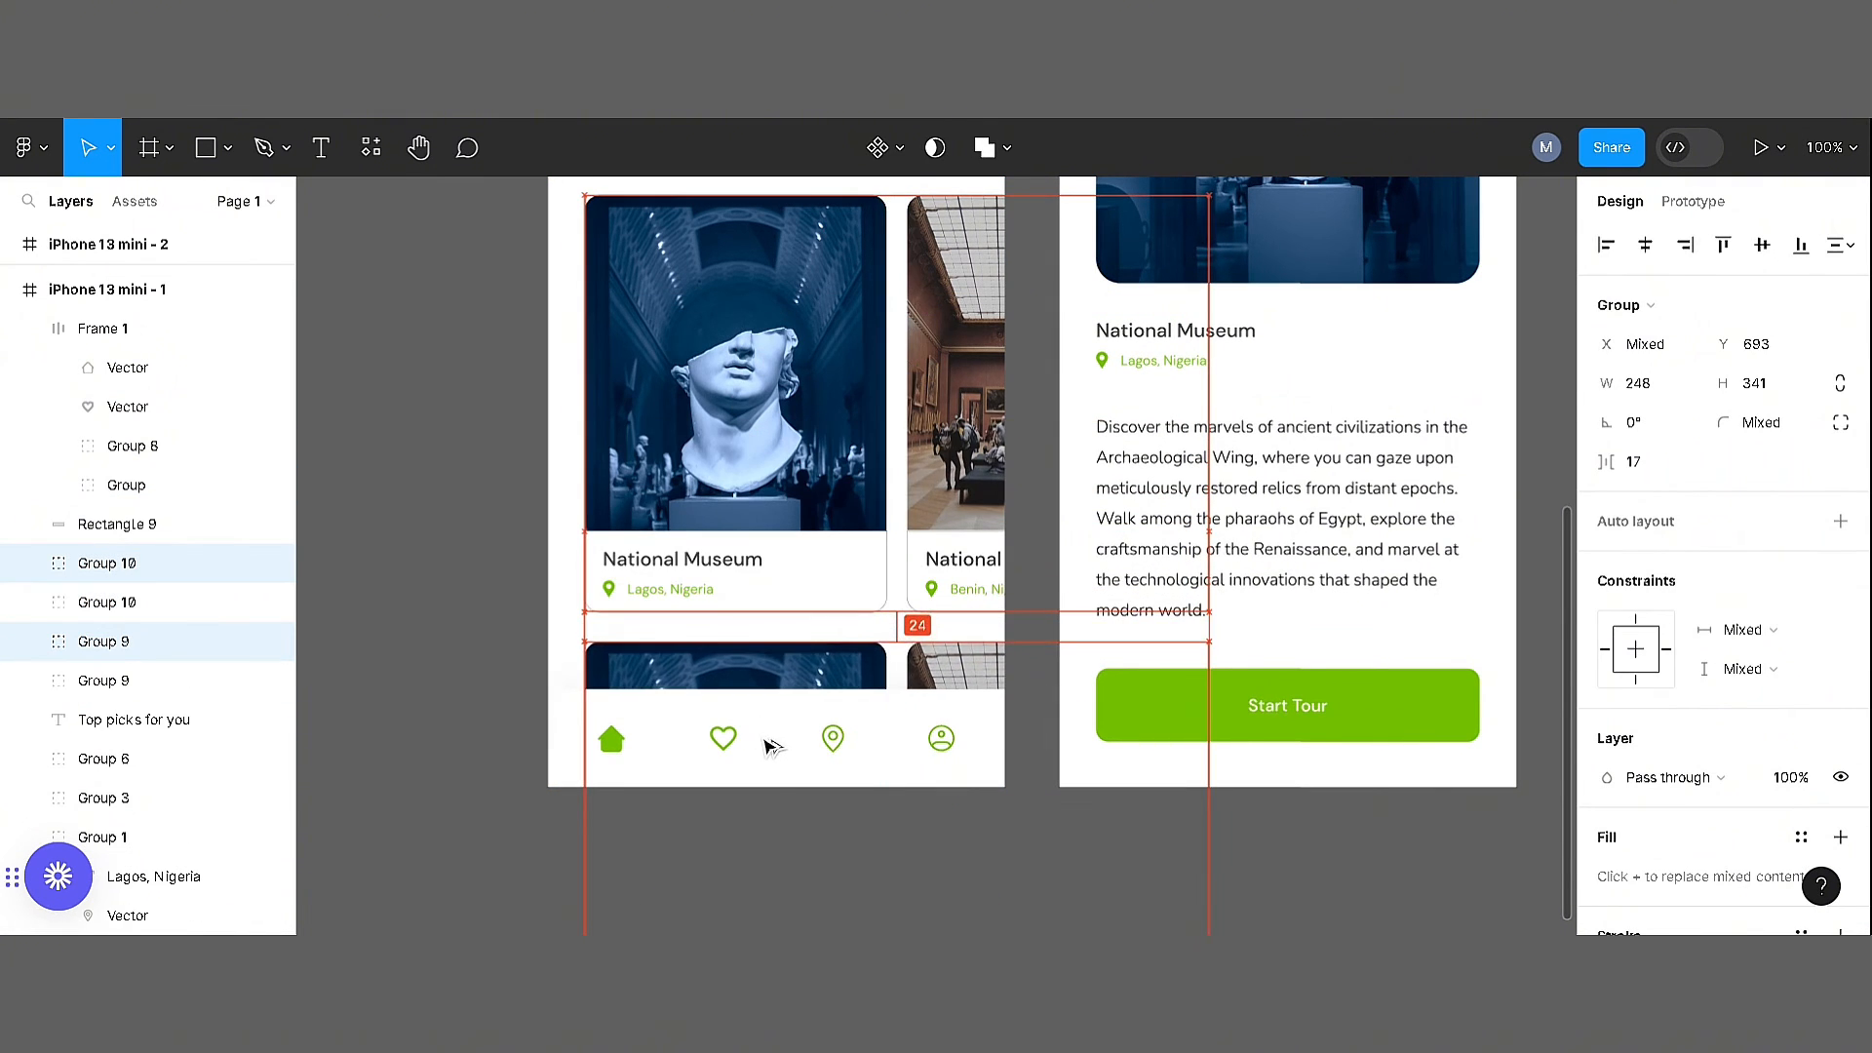
pyautogui.keyDown('shift'); pyautogui.click(636, 539); pyautogui.keyUp('shift')
pyautogui.keyDown('shift'); pyautogui.click(956, 477); pyautogui.keyUp('shift')
pyautogui.moveTo(955, 478)
pyautogui.mouseDown()
pyautogui.moveTo(955, 498)
pyautogui.moveTo(955, 477)
pyautogui.mouseUp()
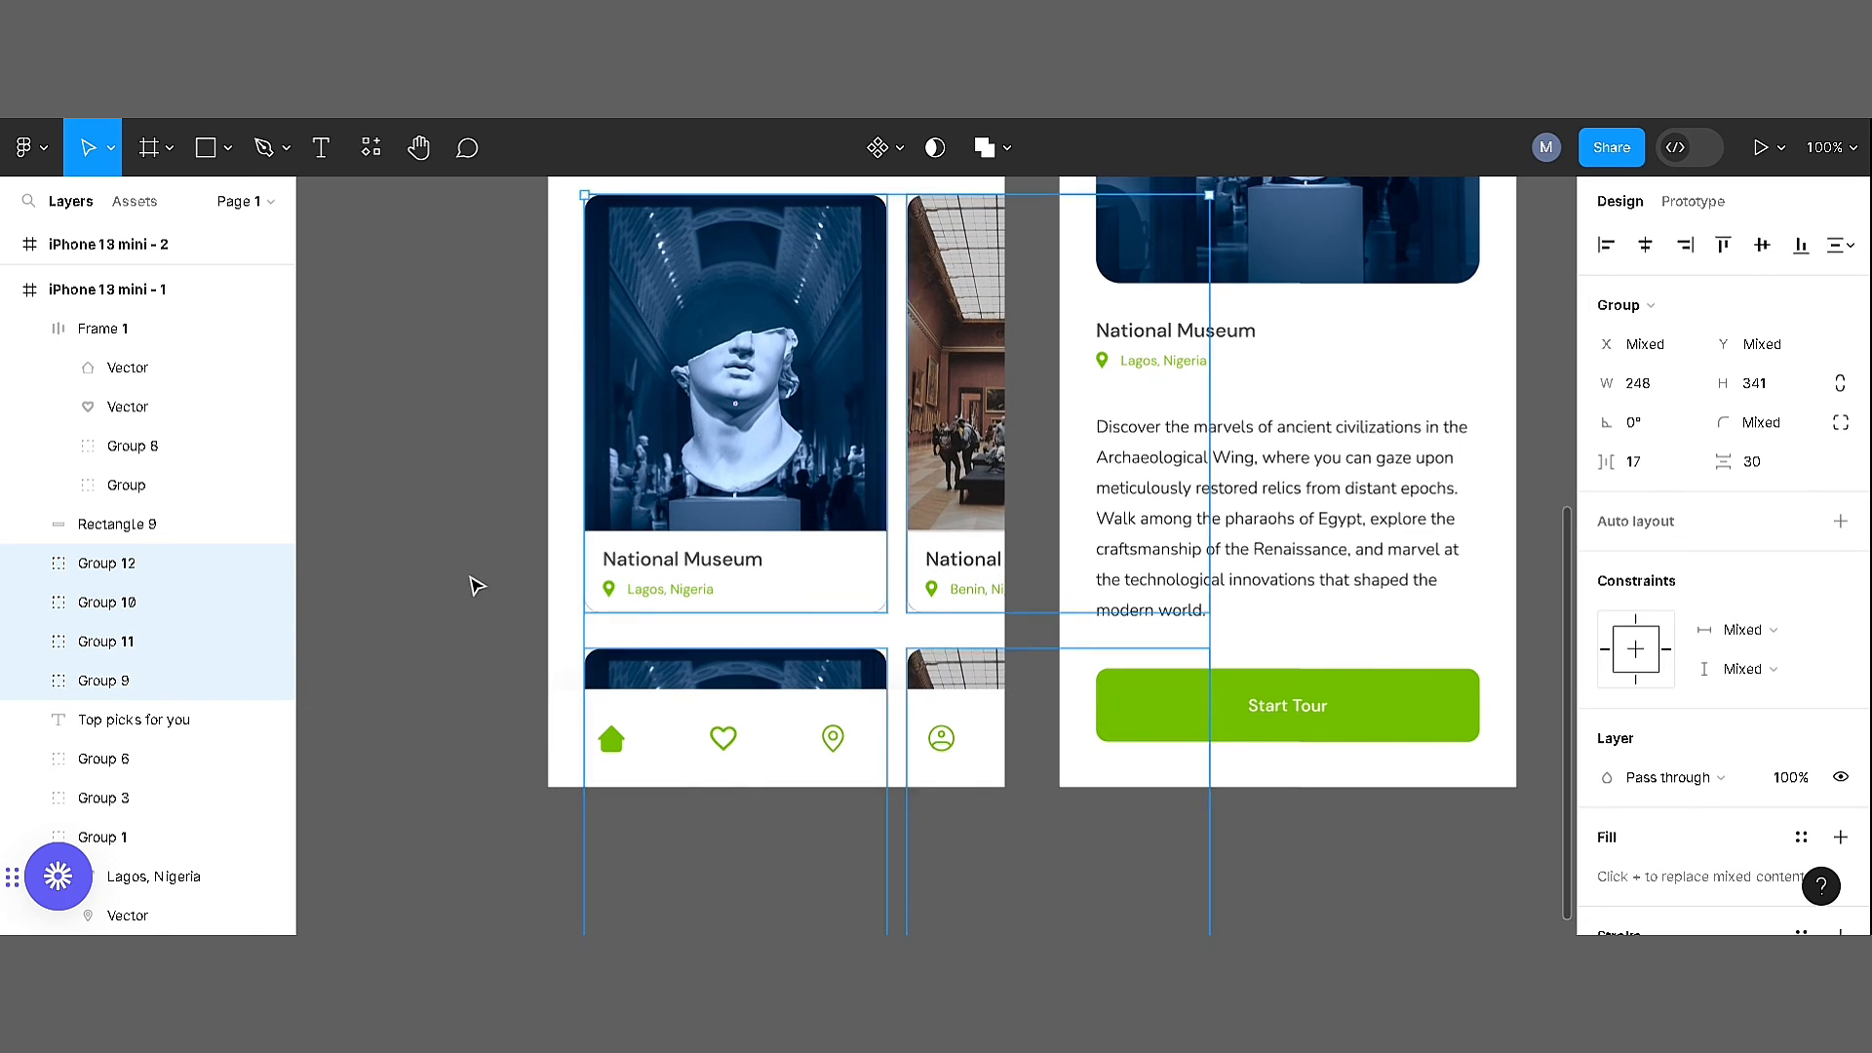
pyautogui.click(476, 585)
# Lighten the grey circle behind the home screen's notification bell to a lightness of 90
pyautogui.moveTo(803, 409); pyautogui.dragTo(773, 673)
pyautogui.hotkey('ctrl', '-')
pyautogui.moveTo(1336, 567); pyautogui.dragTo(1154, 584)
pyautogui.scroll(4, 749, 356)
pyautogui.moveTo(715, 353); pyautogui.dragTo(774, 488)
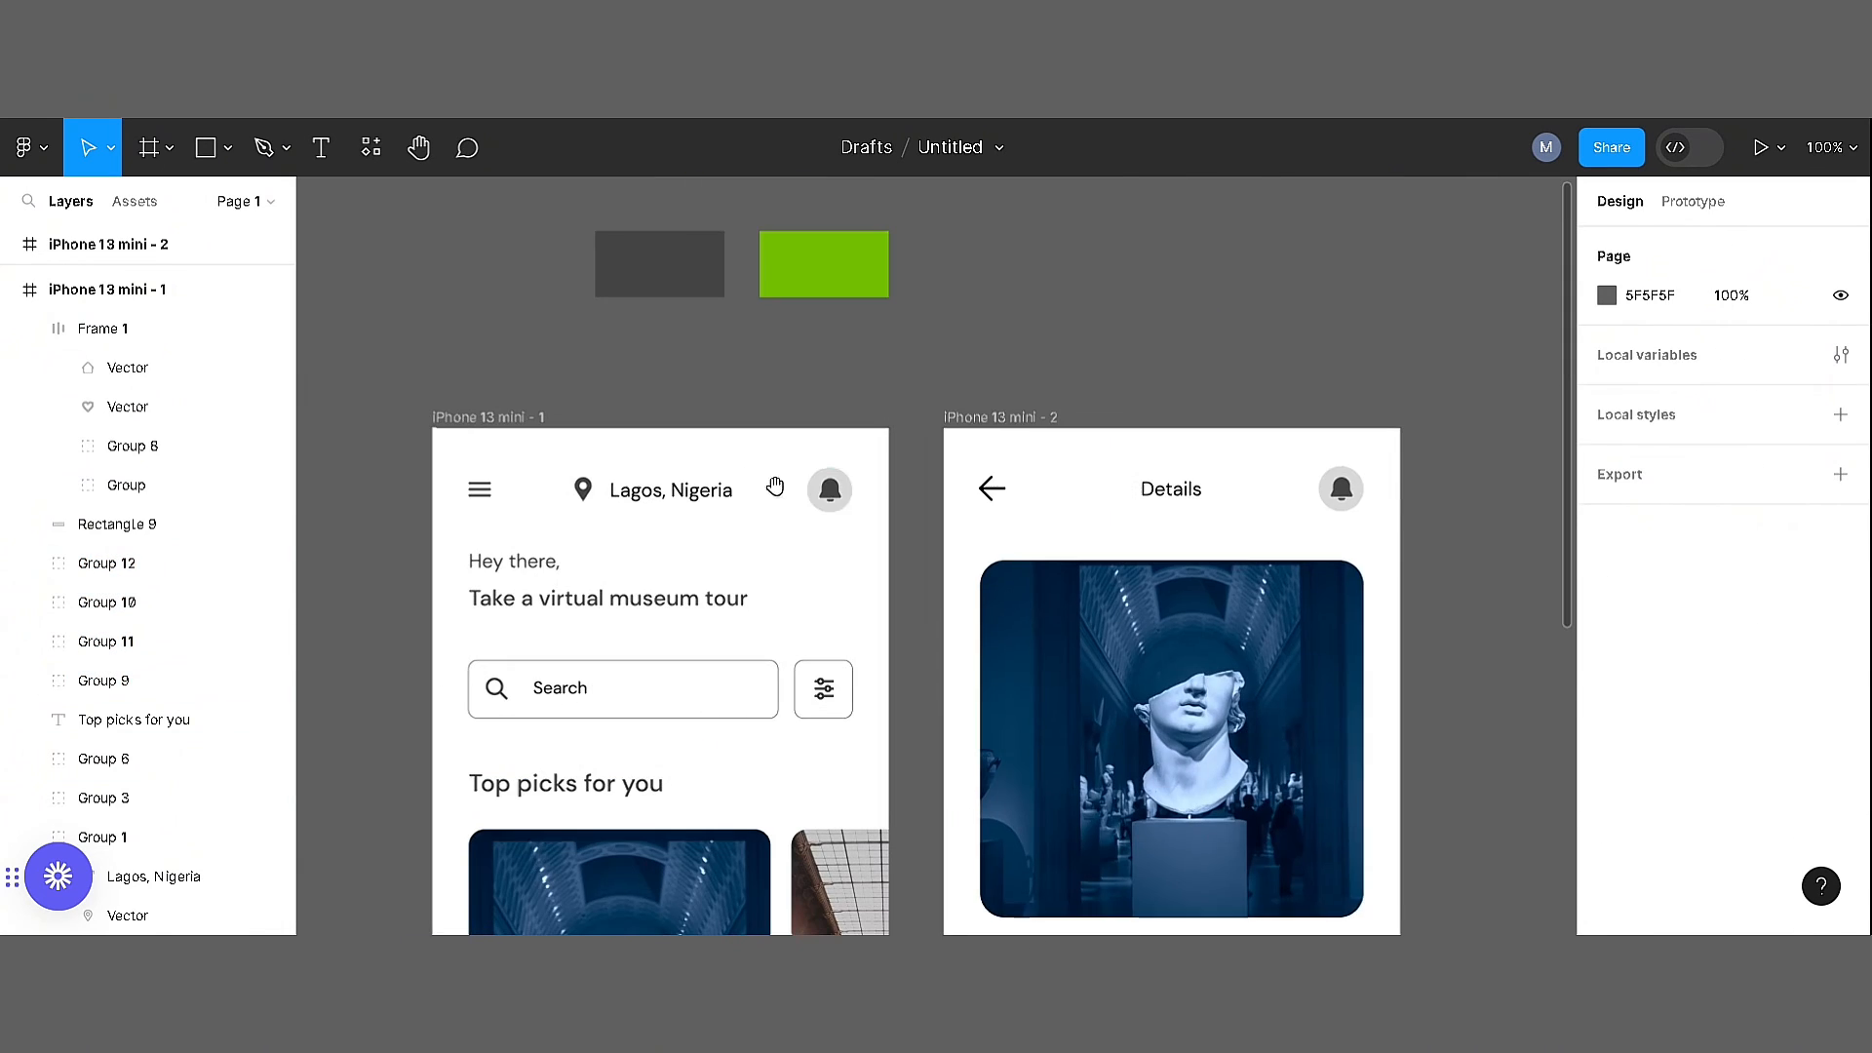
pyautogui.doubleClick(817, 490)
pyautogui.click(1609, 739)
pyautogui.click(1487, 706)
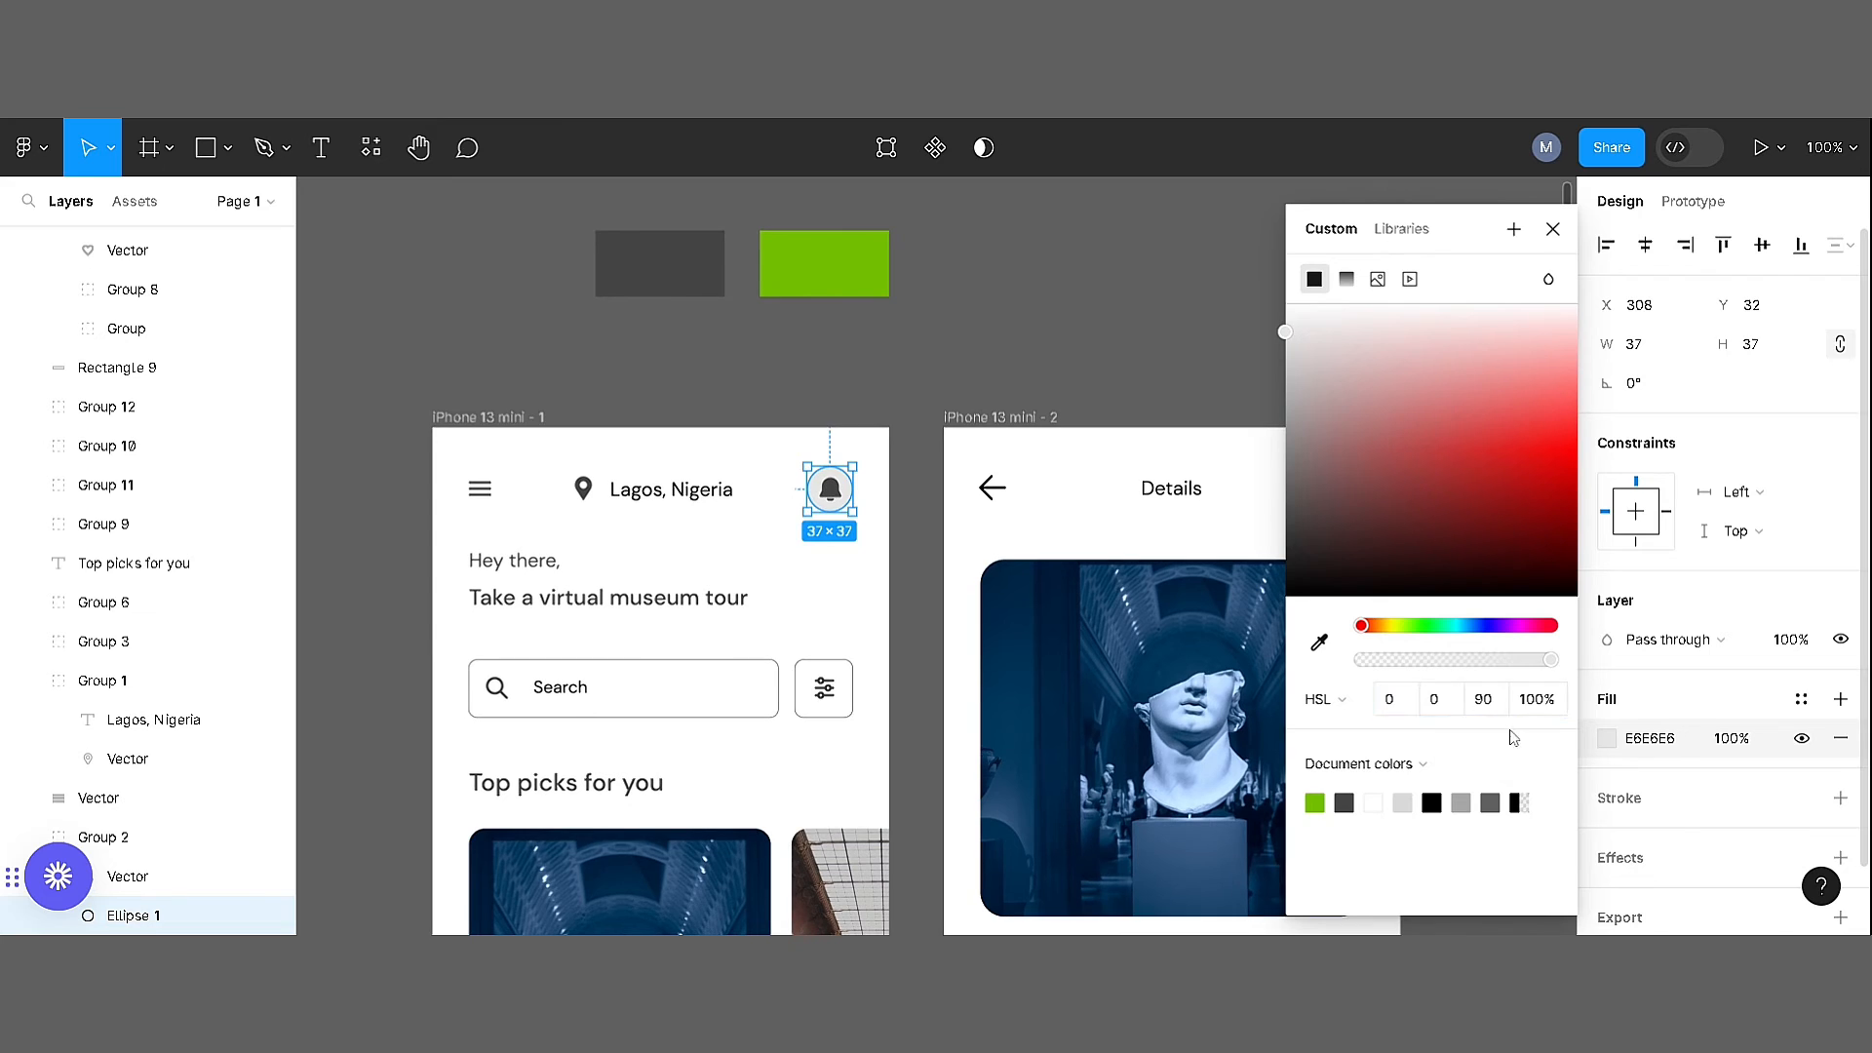
pyautogui.click(1150, 341)
pyautogui.moveTo(1208, 343); pyautogui.dragTo(1041, 353)
# Lighten the grey circle behind the details screen's notification bell to a lightness of 92
pyautogui.click(1180, 496)
pyautogui.scroll(-2, 1623, 718)
pyautogui.click(1606, 723)
pyautogui.click(1492, 706)
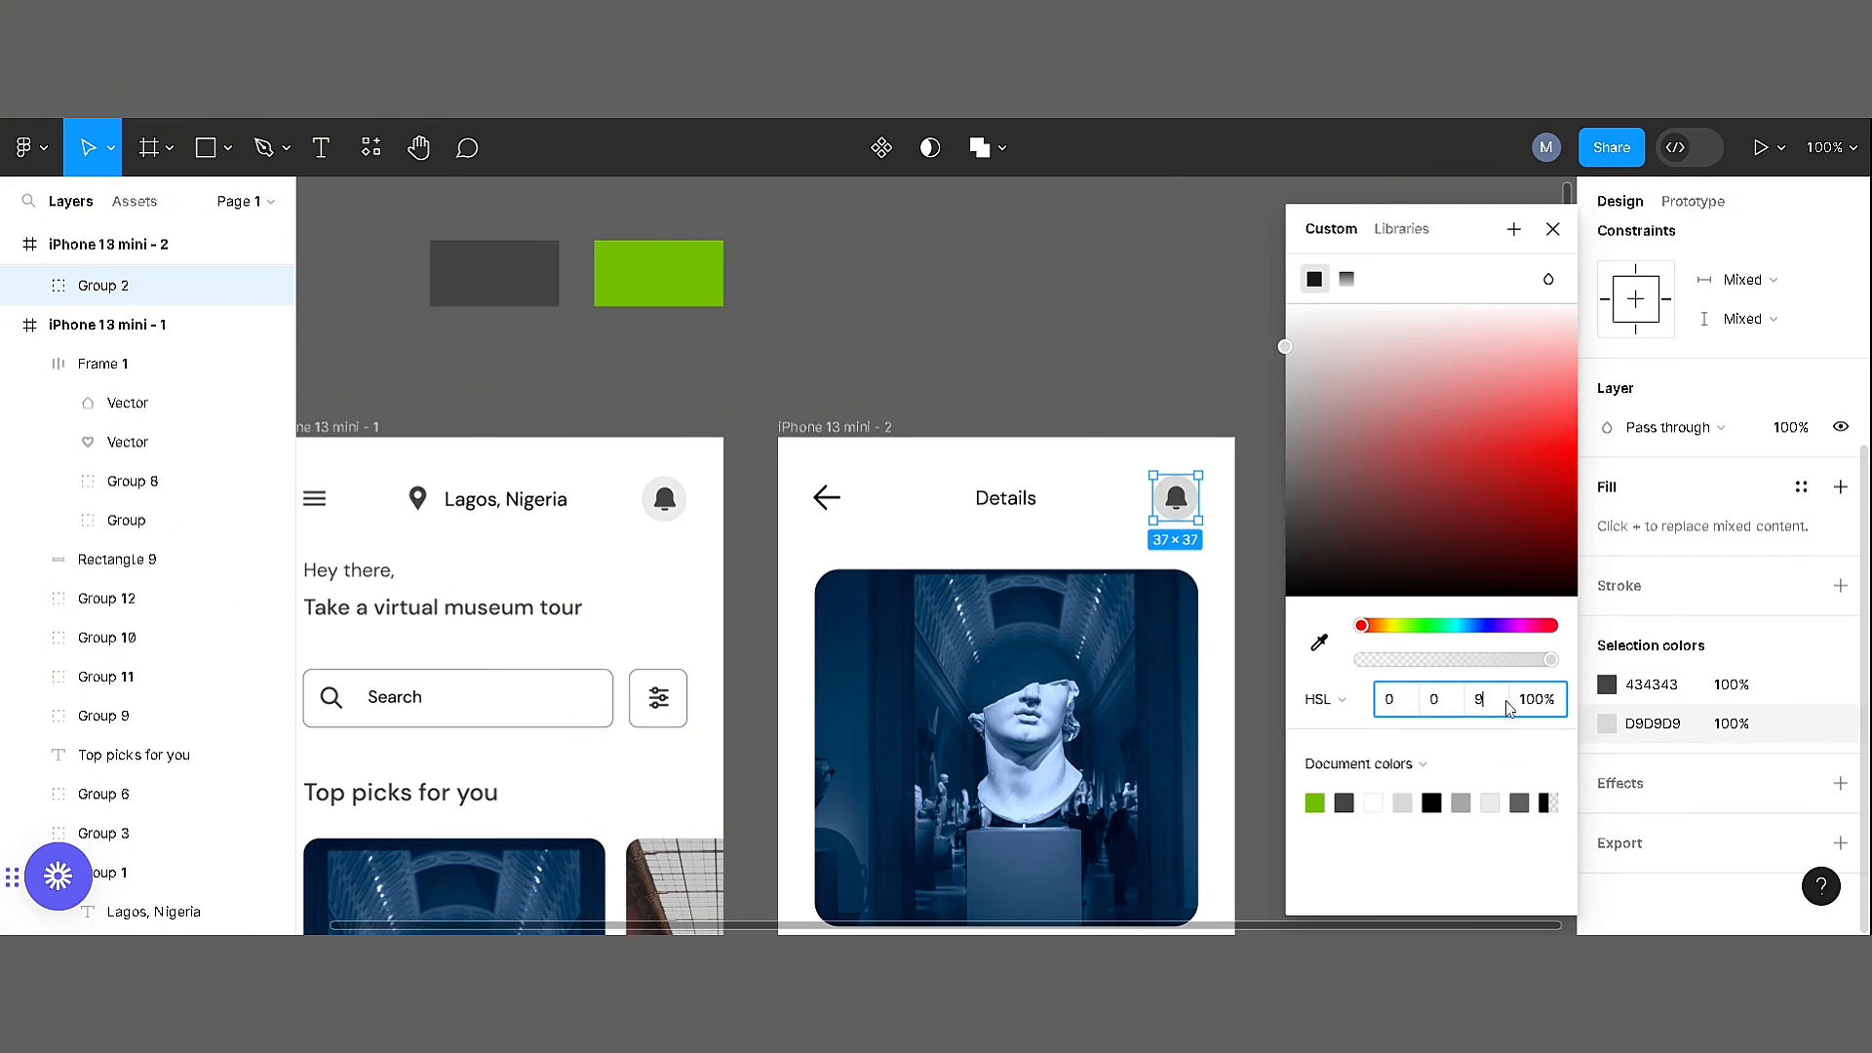
pyautogui.write('92')
pyautogui.click(1065, 351)
pyautogui.moveTo(1277, 727); pyautogui.dragTo(1368, 566)
# Centre the Details title horizontally on the details screen
pyautogui.click(916, 338)
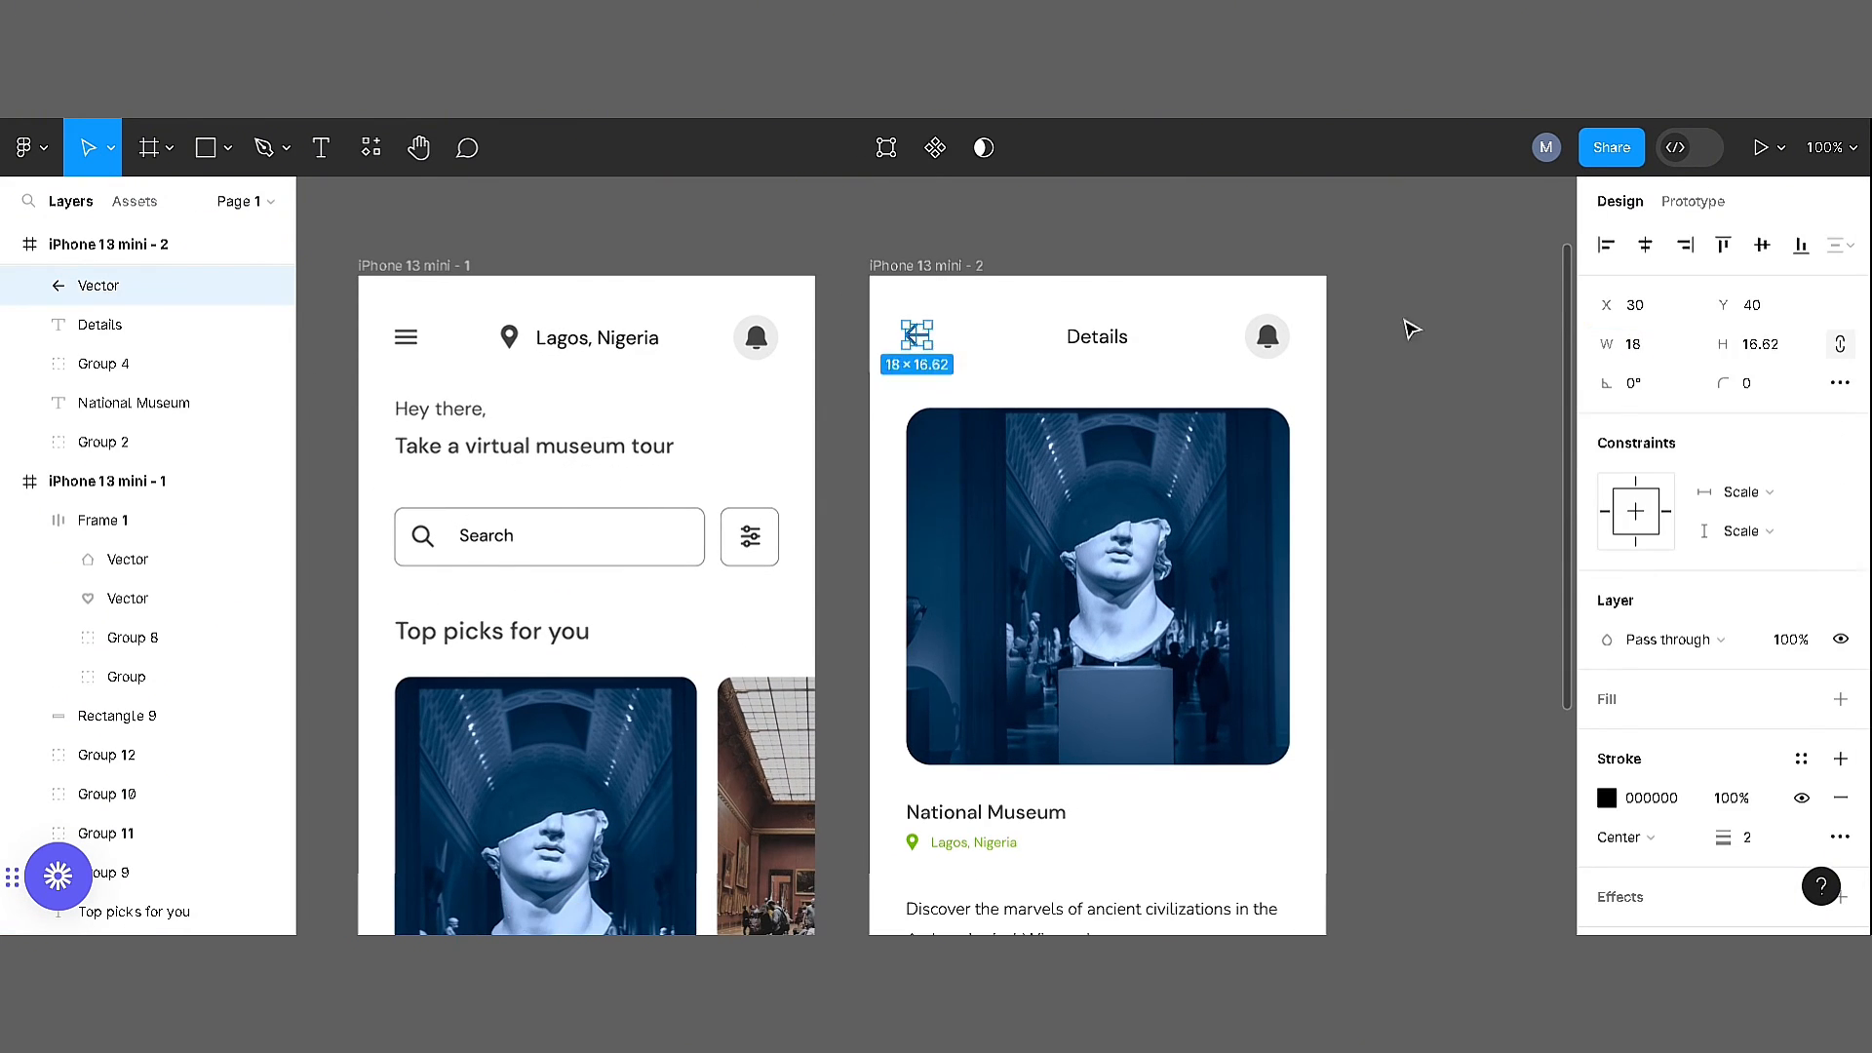
pyautogui.moveTo(1406, 321); pyautogui.dragTo(893, 357)
pyautogui.click(1442, 250)
pyautogui.click(1097, 337)
pyautogui.click(1645, 245)
pyautogui.click(1433, 283)
# Group the Top picks heading with its museum cards and check the vertical spacing between the home screen's sections
pyautogui.moveTo(526, 397); pyautogui.dragTo(750, 403)
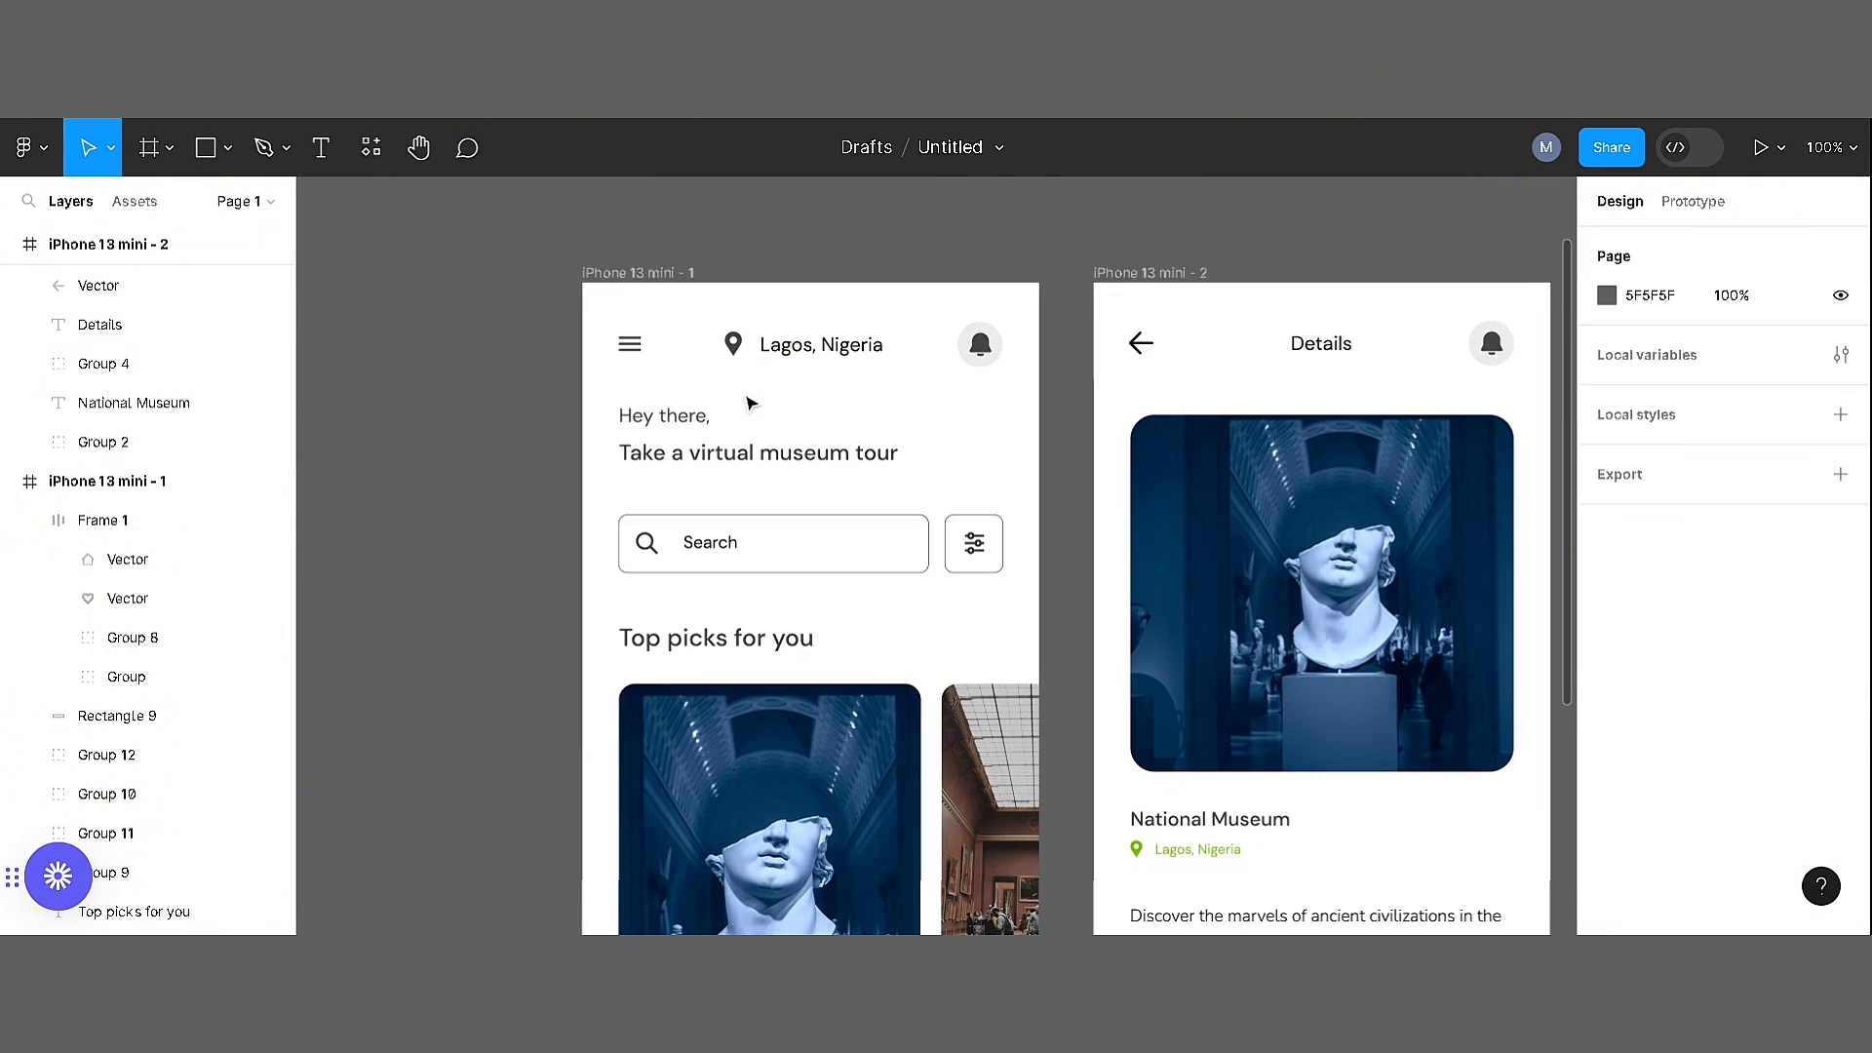
pyautogui.moveTo(980, 344); pyautogui.dragTo(987, 352)
pyautogui.click(1391, 272)
pyautogui.click(743, 452)
pyautogui.keyDown('shift'); pyautogui.click(739, 559); pyautogui.keyUp('shift')
pyautogui.moveTo(564, 614); pyautogui.dragTo(1042, 834)
pyautogui.hotkey('ctrl', 'g')
pyautogui.click(566, 409)
pyautogui.moveTo(581, 396); pyautogui.dragTo(547, 706)
pyautogui.click(712, 692)
pyautogui.keyDown('shift'); pyautogui.click(751, 511); pyautogui.keyUp('shift')
pyautogui.keyDown('shift'); pyautogui.click(760, 415); pyautogui.keyUp('shift')
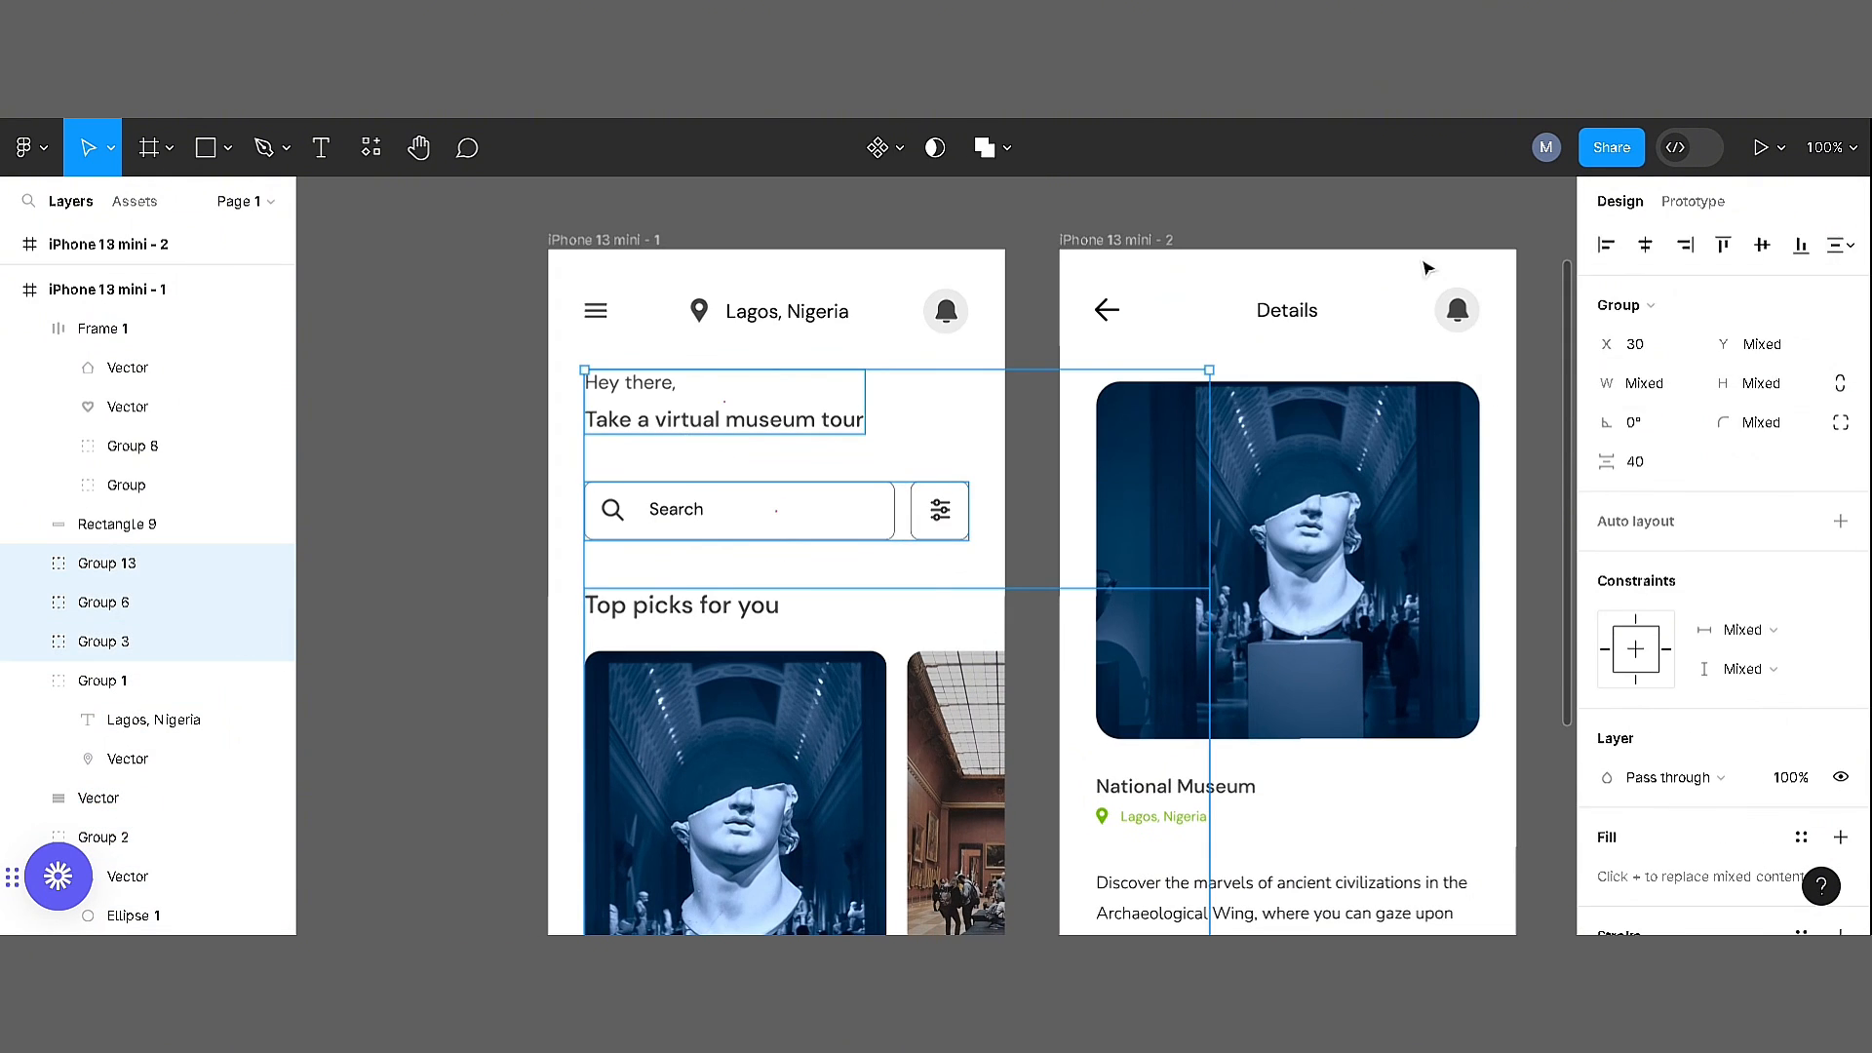
pyautogui.click(1424, 265)
# Delete the grey and green colour swatches above the screens
pyautogui.hotkey('ctrl', '-')
pyautogui.moveTo(1319, 687); pyautogui.dragTo(1299, 625)
pyautogui.click(824, 255)
pyautogui.keyDown('shift'); pyautogui.click(914, 261); pyautogui.keyUp('shift')
pyautogui.press('Delete')
pyautogui.moveTo(1398, 538); pyautogui.dragTo(1195, 531)
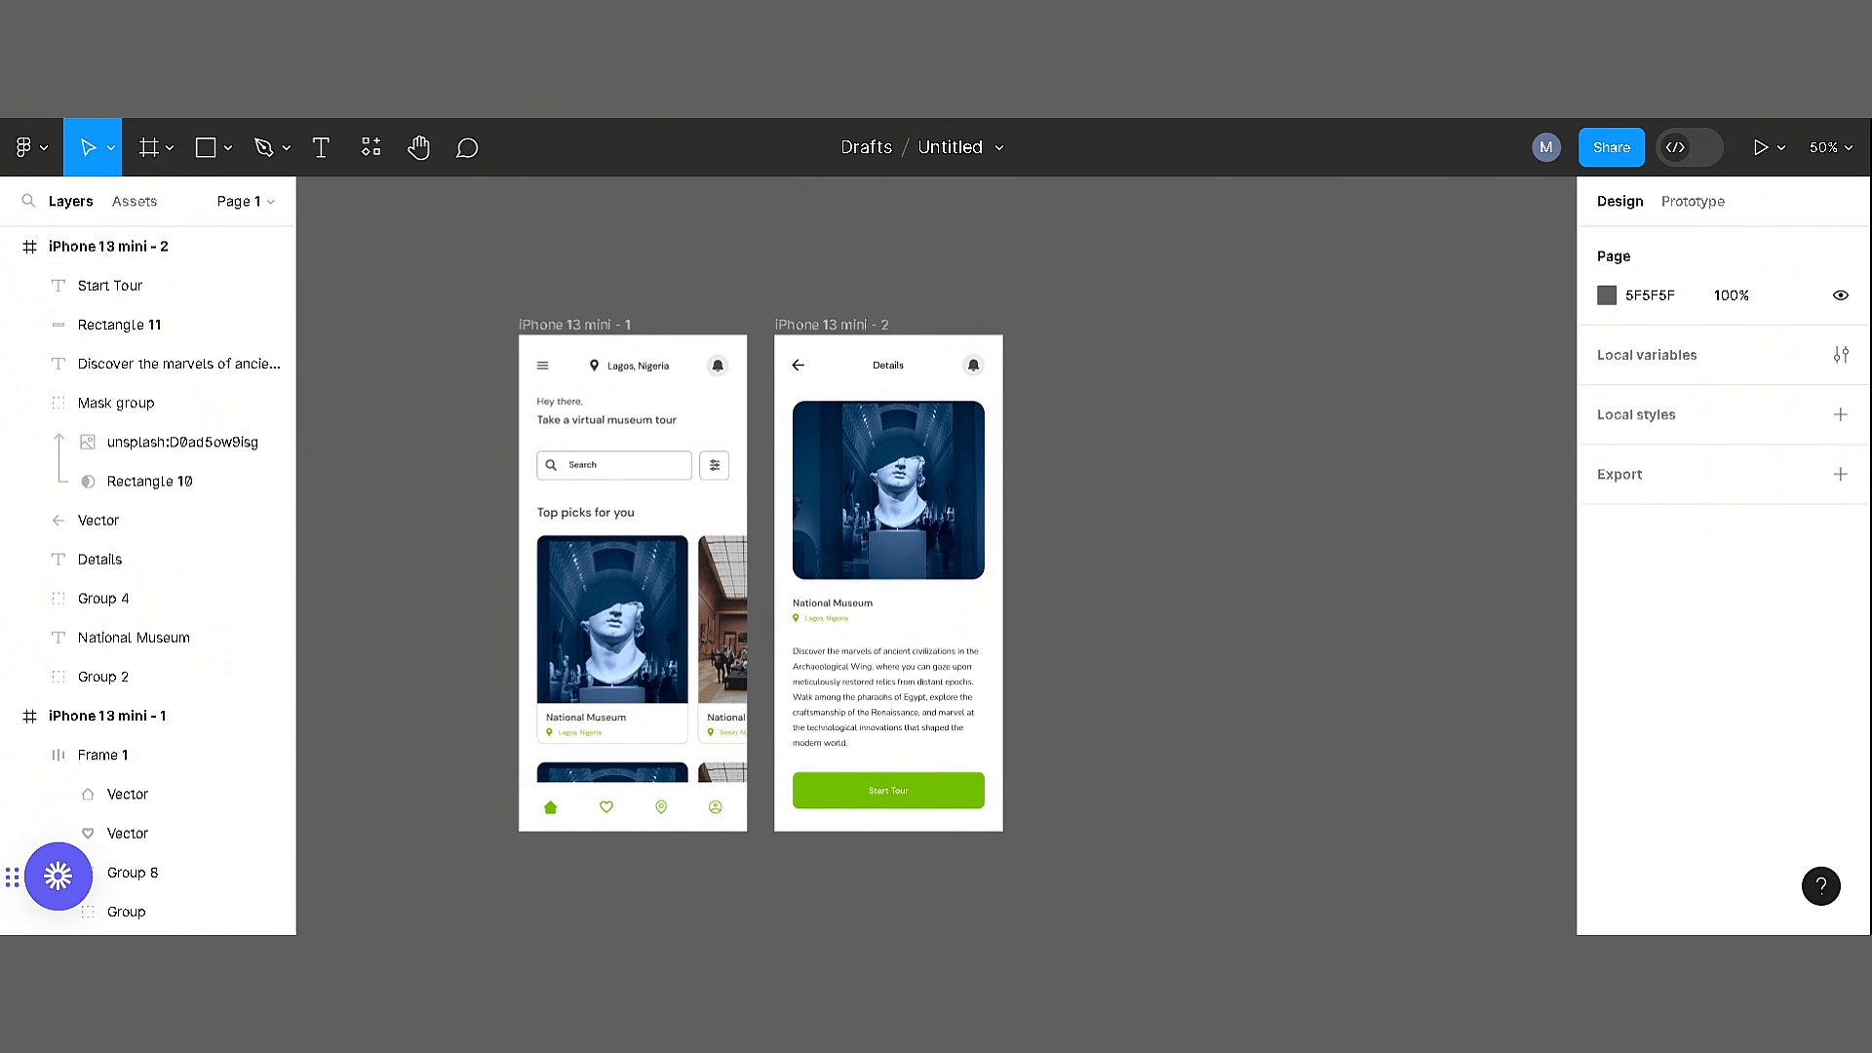
pyautogui.hotkey('ctrl', 'v')
pyautogui.moveTo(647, 220); pyautogui.dragTo(1094, 403)
pyautogui.moveTo(1188, 360); pyautogui.dragTo(998, 225)
pyautogui.moveTo(903, 270); pyautogui.dragTo(905, 359)
pyautogui.press('Delete')
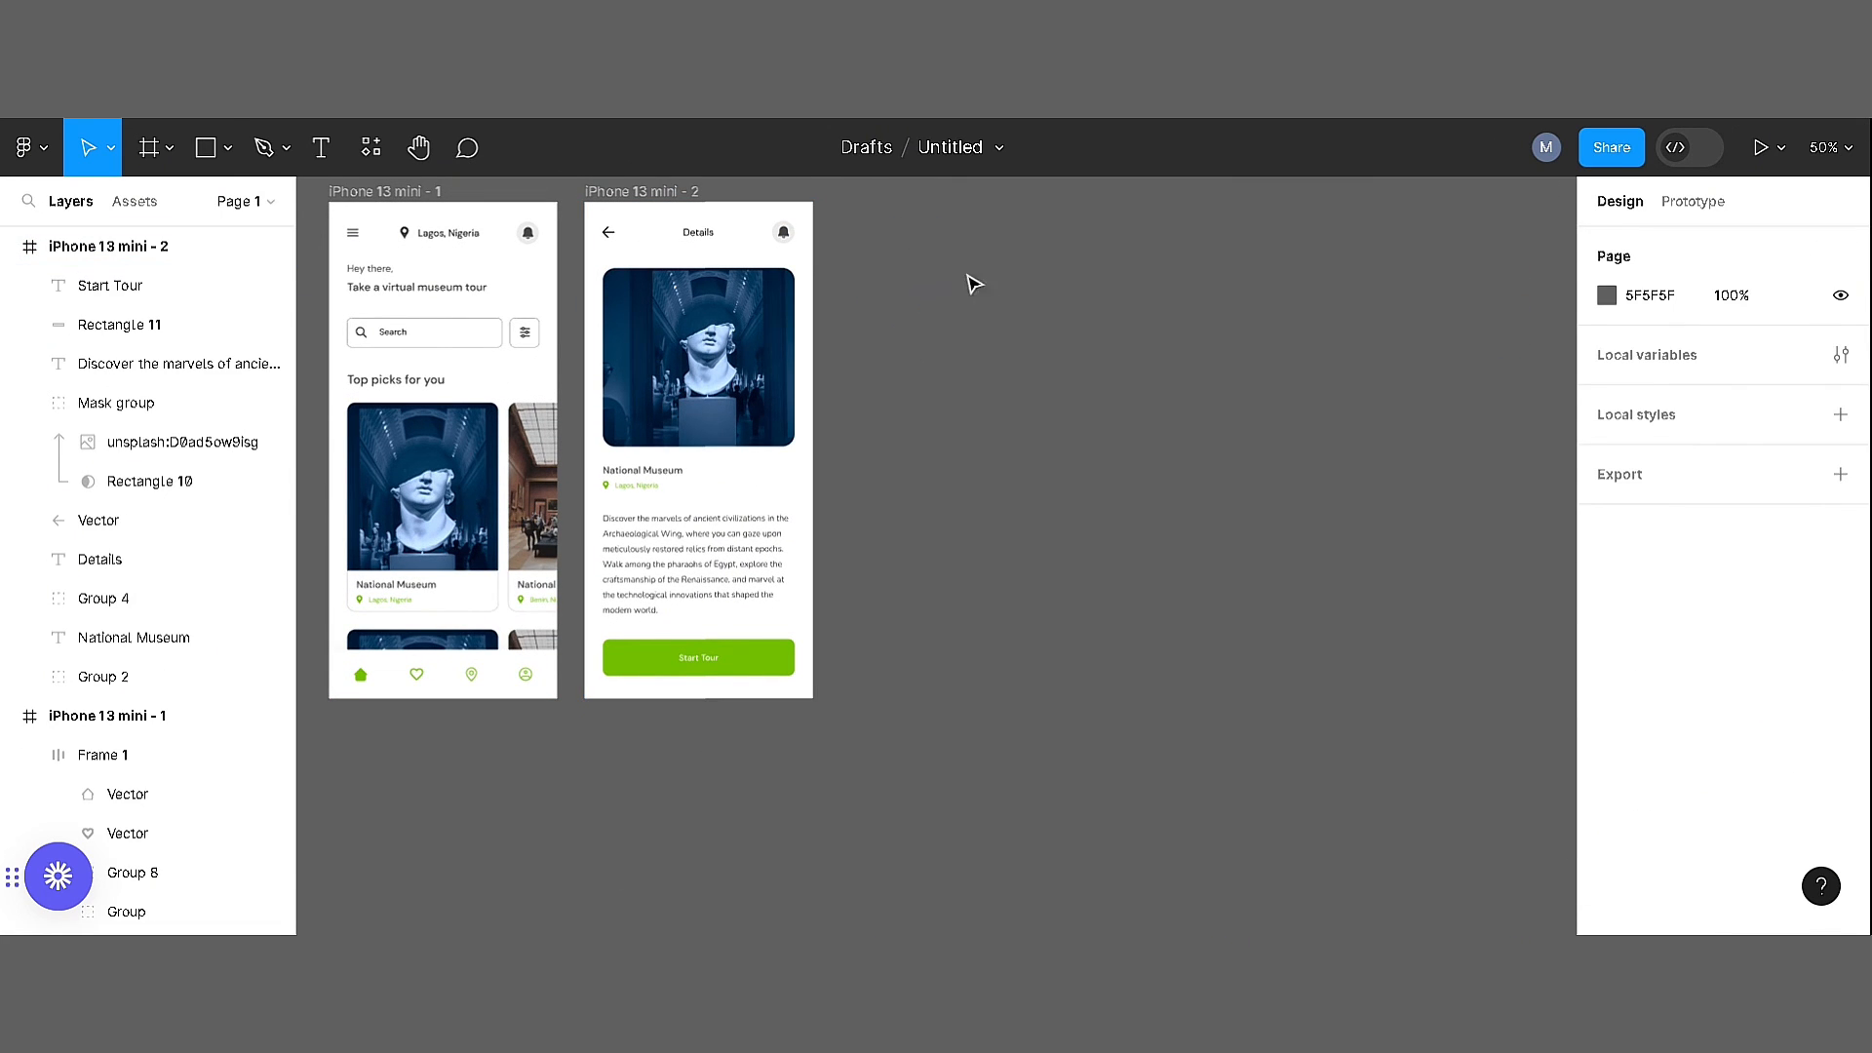
# Draw a rectangle beside the two screens and set its size to 1080 × 1080
pyautogui.press('r')
pyautogui.moveTo(936, 296)
pyautogui.mouseDown()
pyautogui.moveTo(1274, 612)
pyautogui.moveTo(1475, 854)
pyautogui.mouseUp()
pyautogui.click(1648, 344)
pyautogui.write('1080')
pyautogui.click(1764, 344)
pyautogui.write('1080')
pyautogui.press('Return')
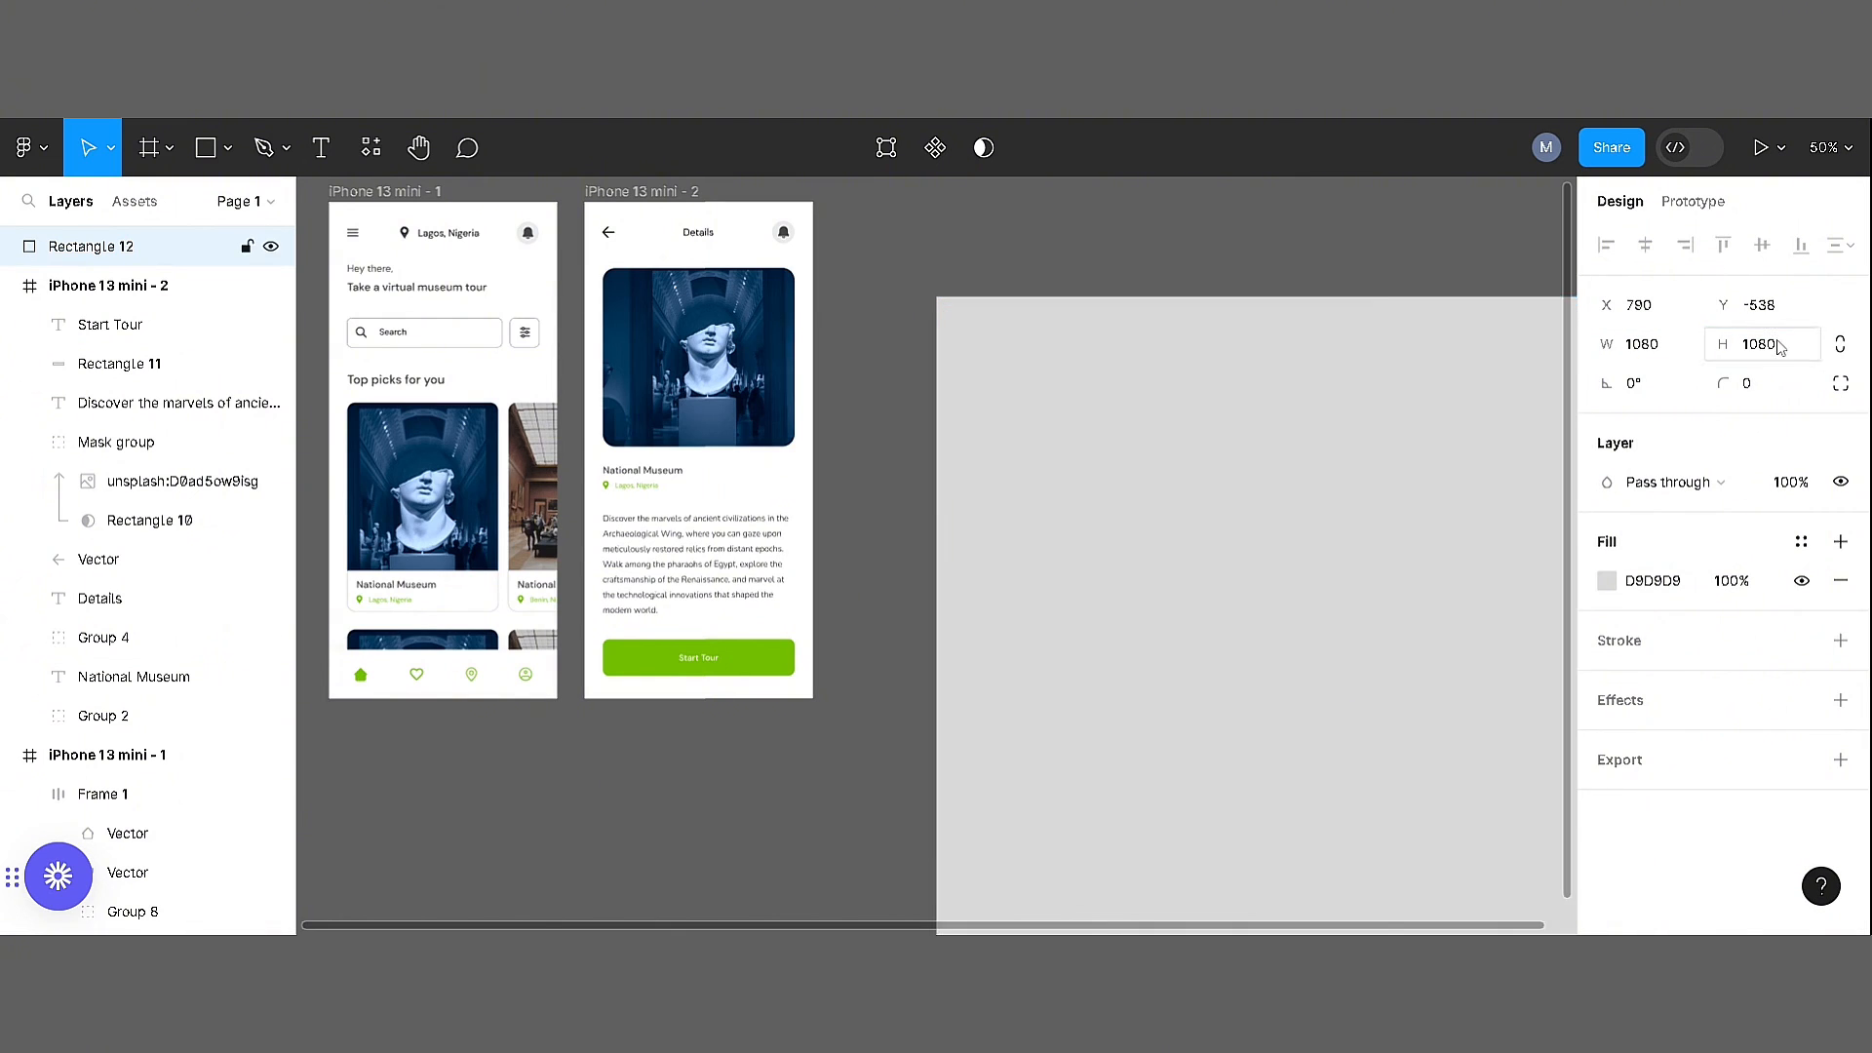
# Try filling the large square with the app's green lightened to a pale tint of lightness 94
pyautogui.moveTo(1241, 467); pyautogui.dragTo(1007, 480)
pyautogui.press('i')
pyautogui.click(419, 671)
pyautogui.click(1607, 581)
pyautogui.click(1485, 702)
pyautogui.hotkey('shift', 'Up')
pyautogui.hotkey('shift', 'Up')
pyautogui.hotkey('shift', 'Up')
pyautogui.hotkey('shift', 'Up')
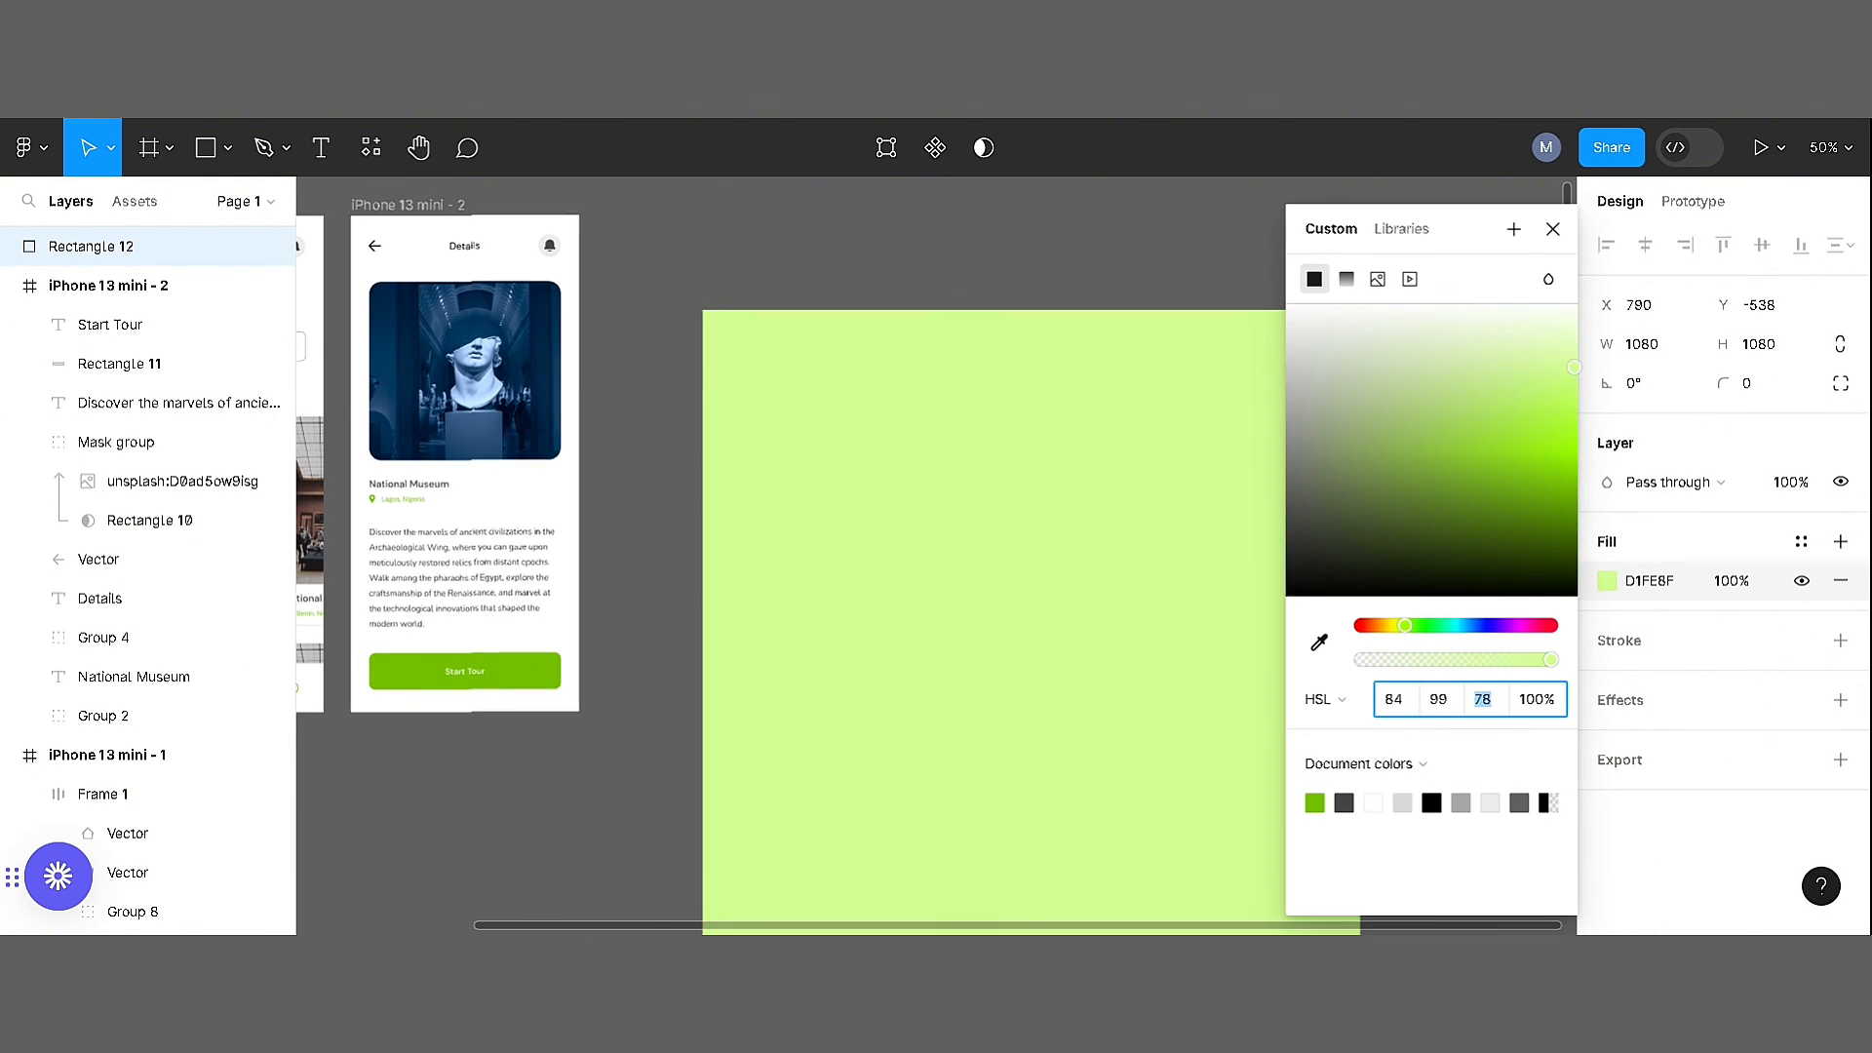
pyautogui.write('97')
pyautogui.press('Return')
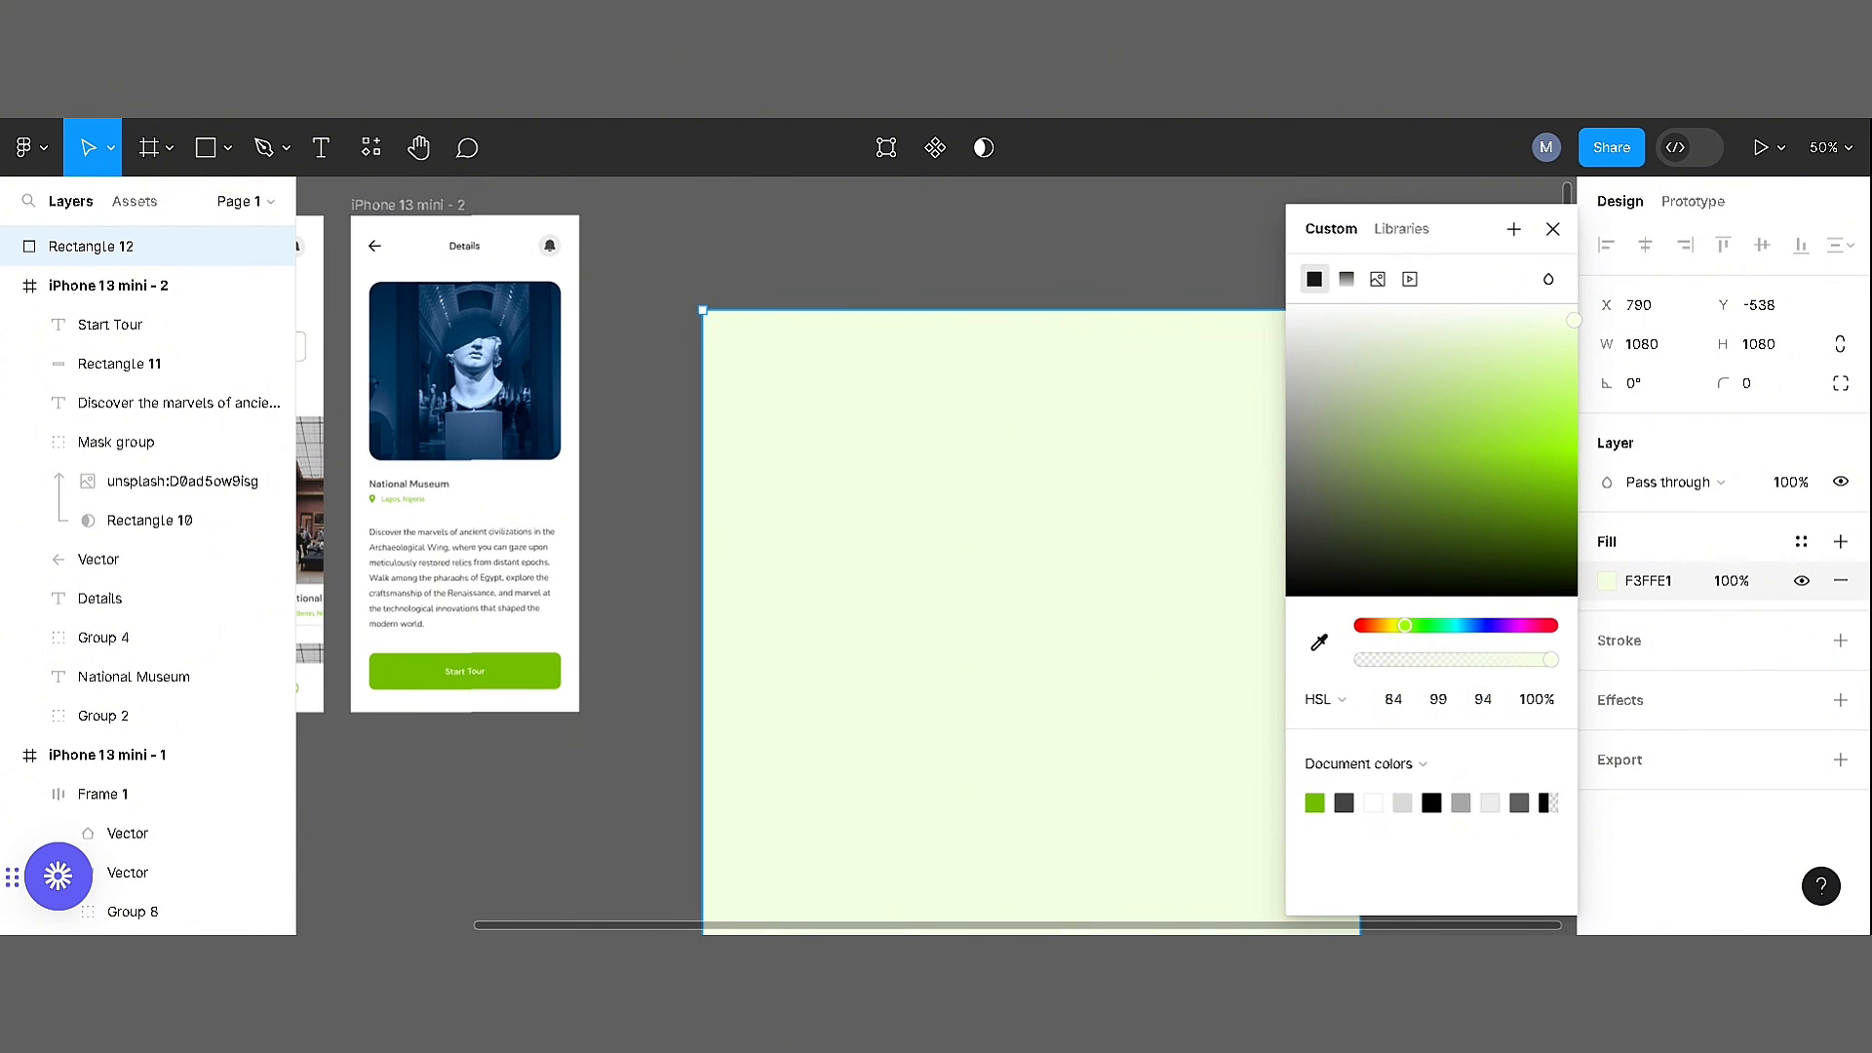
# Set the large square's fill to light grey E0E0E0
pyautogui.click(1649, 581)
pyautogui.write('E0E0E0')
pyautogui.press('Return')
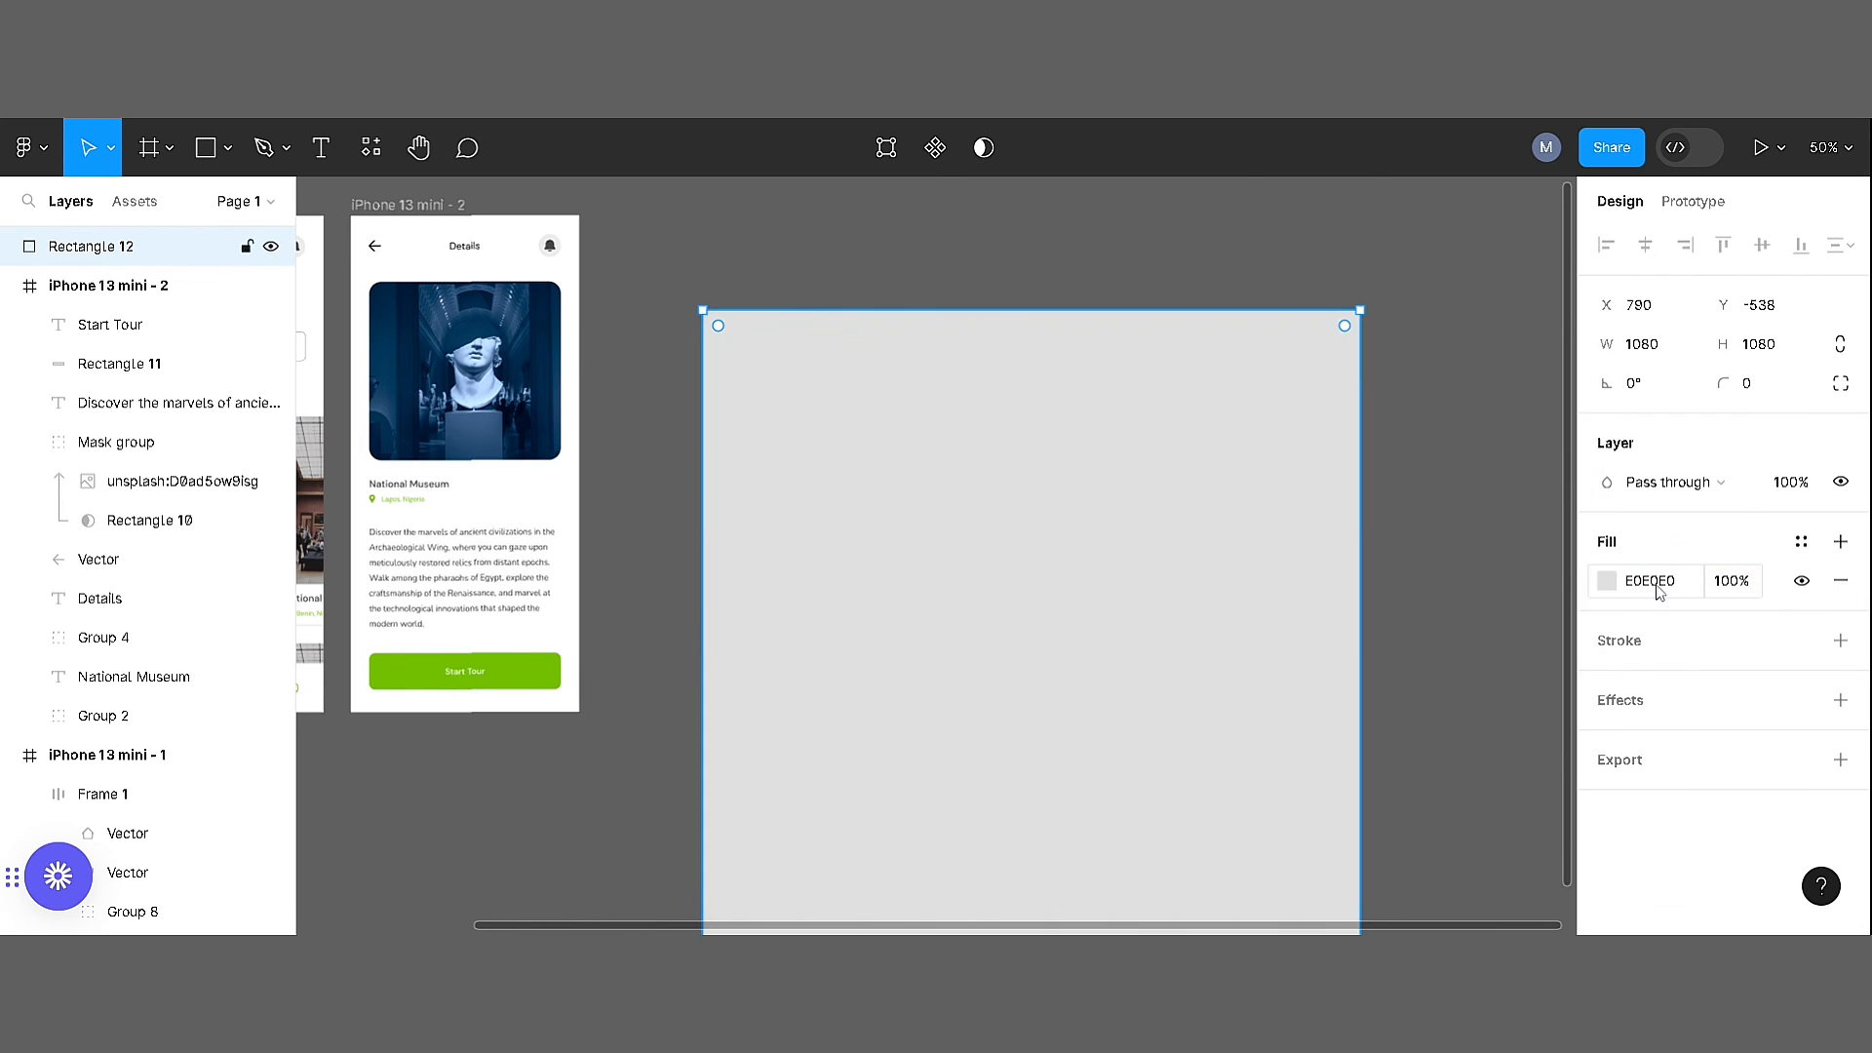
pyautogui.click(1413, 556)
# Draw a rectangle about 340 × 633 on the square and fill it with the canvas grey 5F5F5F
pyautogui.press('r')
pyautogui.moveTo(830, 464); pyautogui.dragTo(1037, 850)
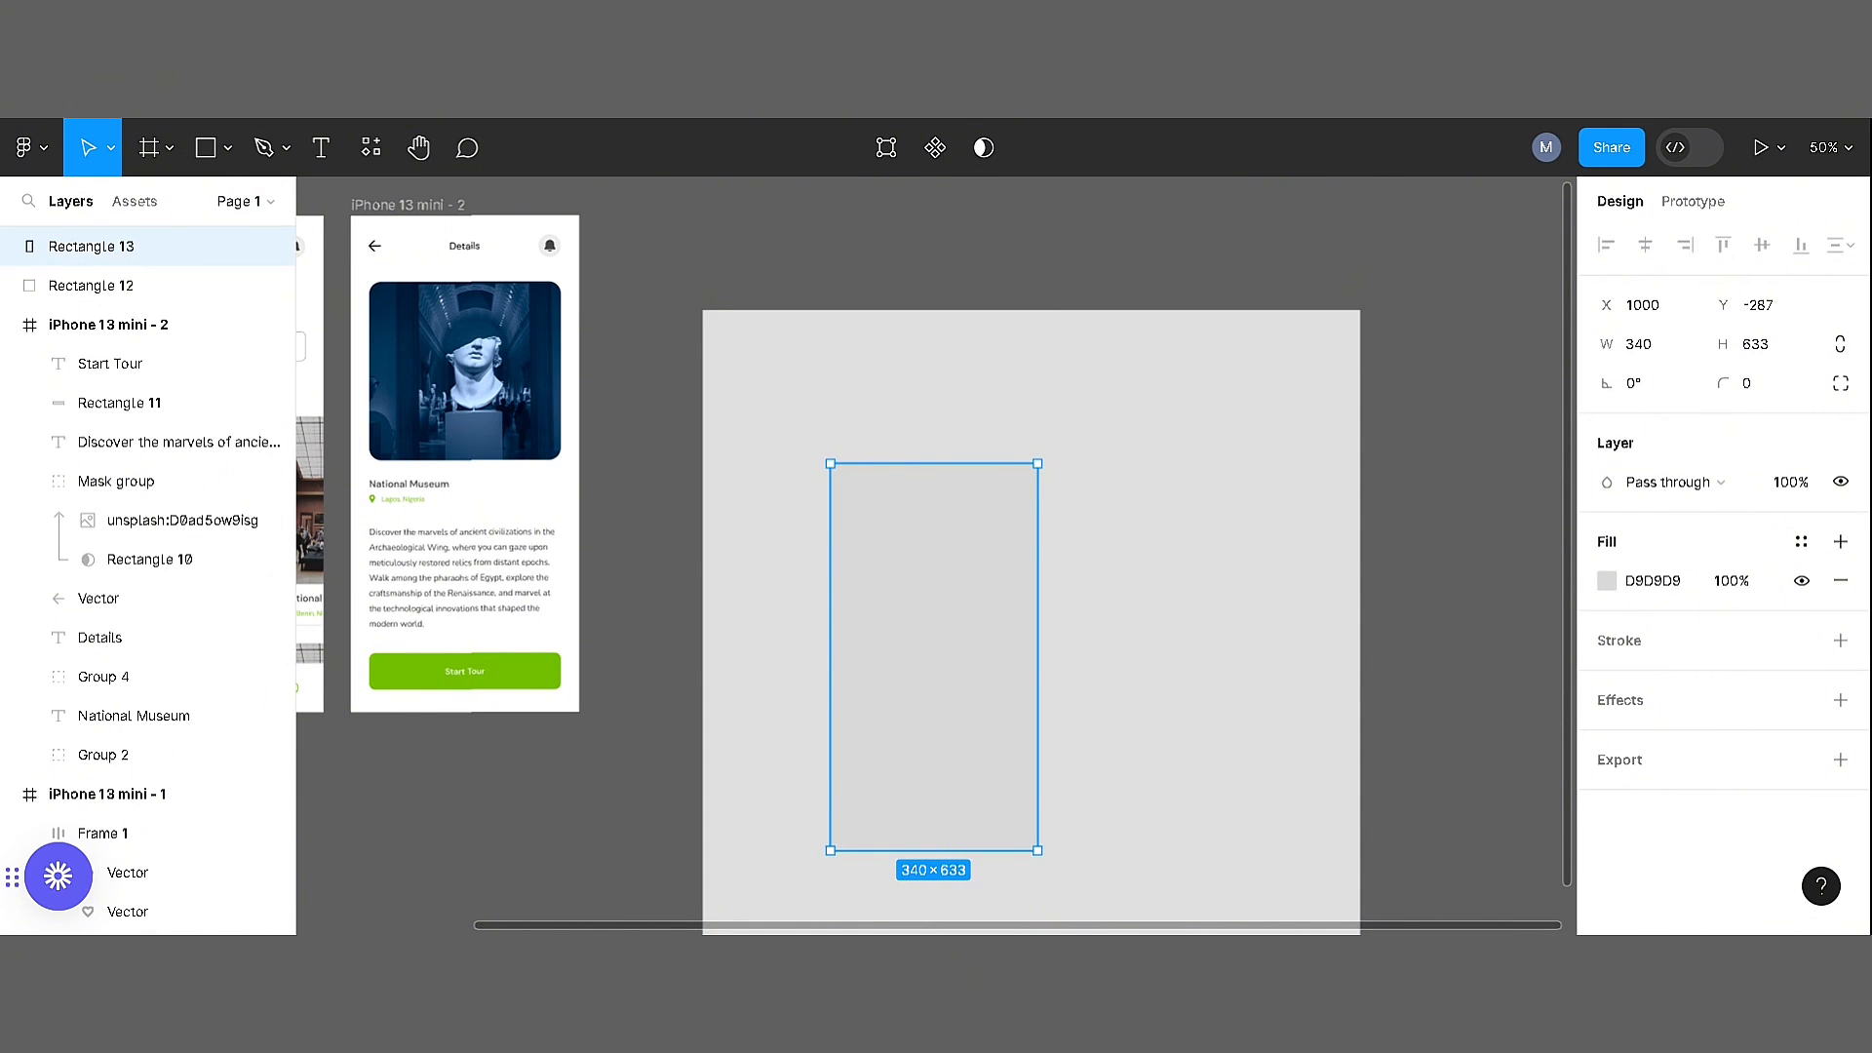
pyautogui.click(1453, 643)
# Add a layer blur of 54 to the dark grey rectangle to make a soft shadow
pyautogui.click(1839, 701)
pyautogui.click(1607, 739)
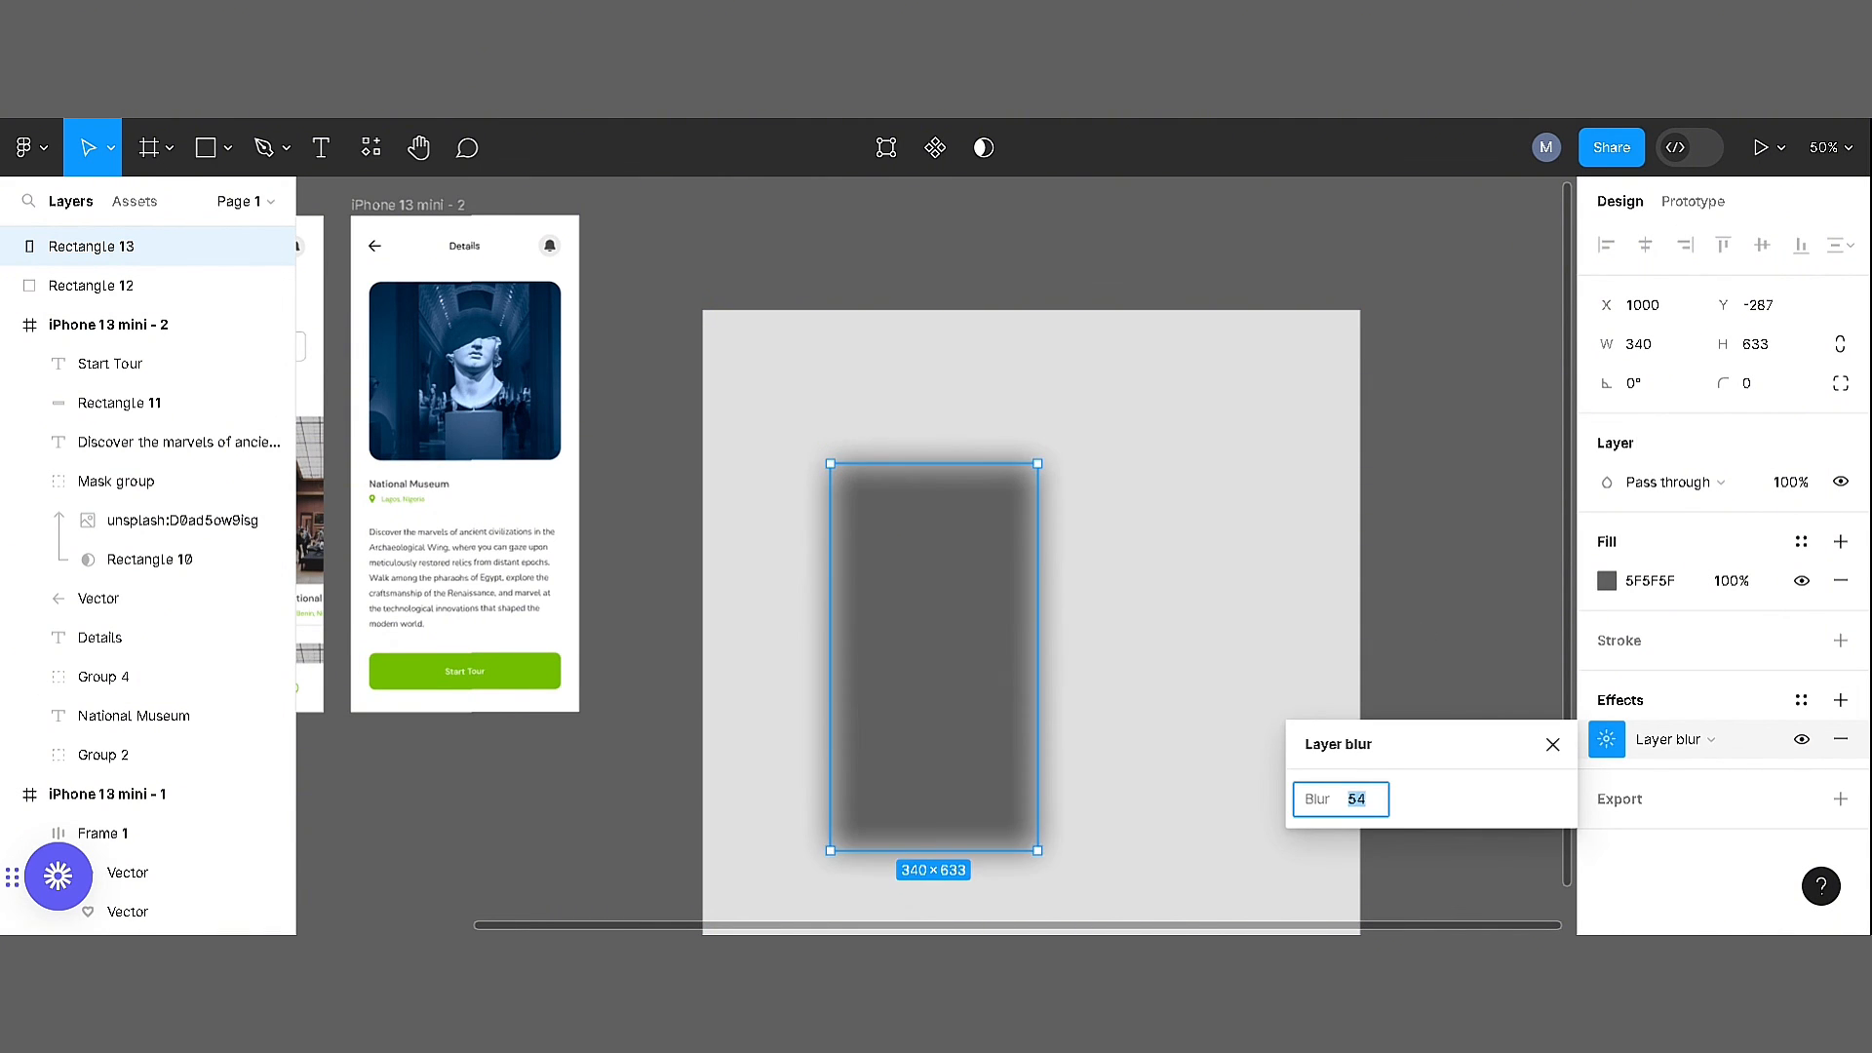
pyautogui.click(1411, 862)
# Duplicate the blurred rectangle to the right and slightly lower, and position the pair evenly within the grey square
pyautogui.scroll(-2, 978, 519)
pyautogui.moveTo(906, 461); pyautogui.dragTo(1172, 556)
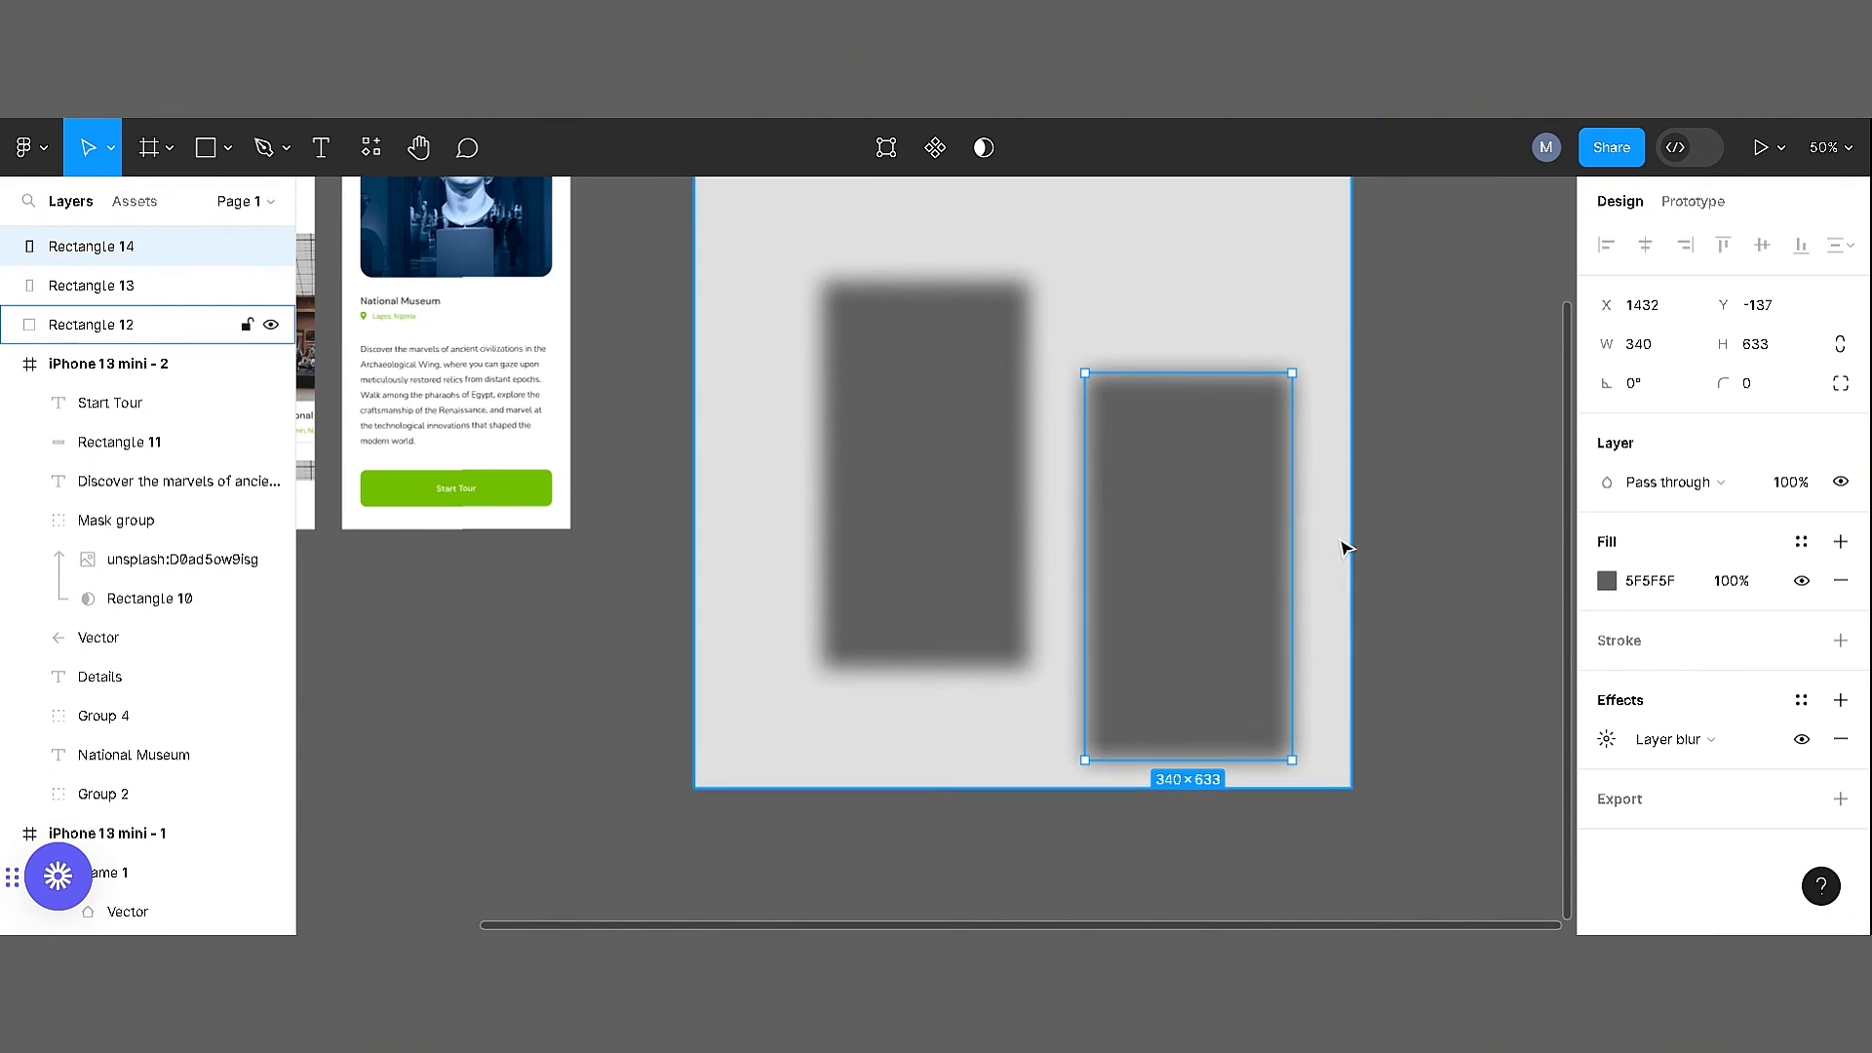
pyautogui.scroll(1, 1346, 547)
pyautogui.moveTo(930, 579); pyautogui.dragTo(897, 563)
pyautogui.moveTo(1244, 660); pyautogui.dragTo(1173, 602)
pyautogui.click(1048, 634)
pyautogui.click(953, 621)
pyautogui.keyDown('shift'); pyautogui.click(1170, 634); pyautogui.keyUp('shift')
pyautogui.click(1442, 594)
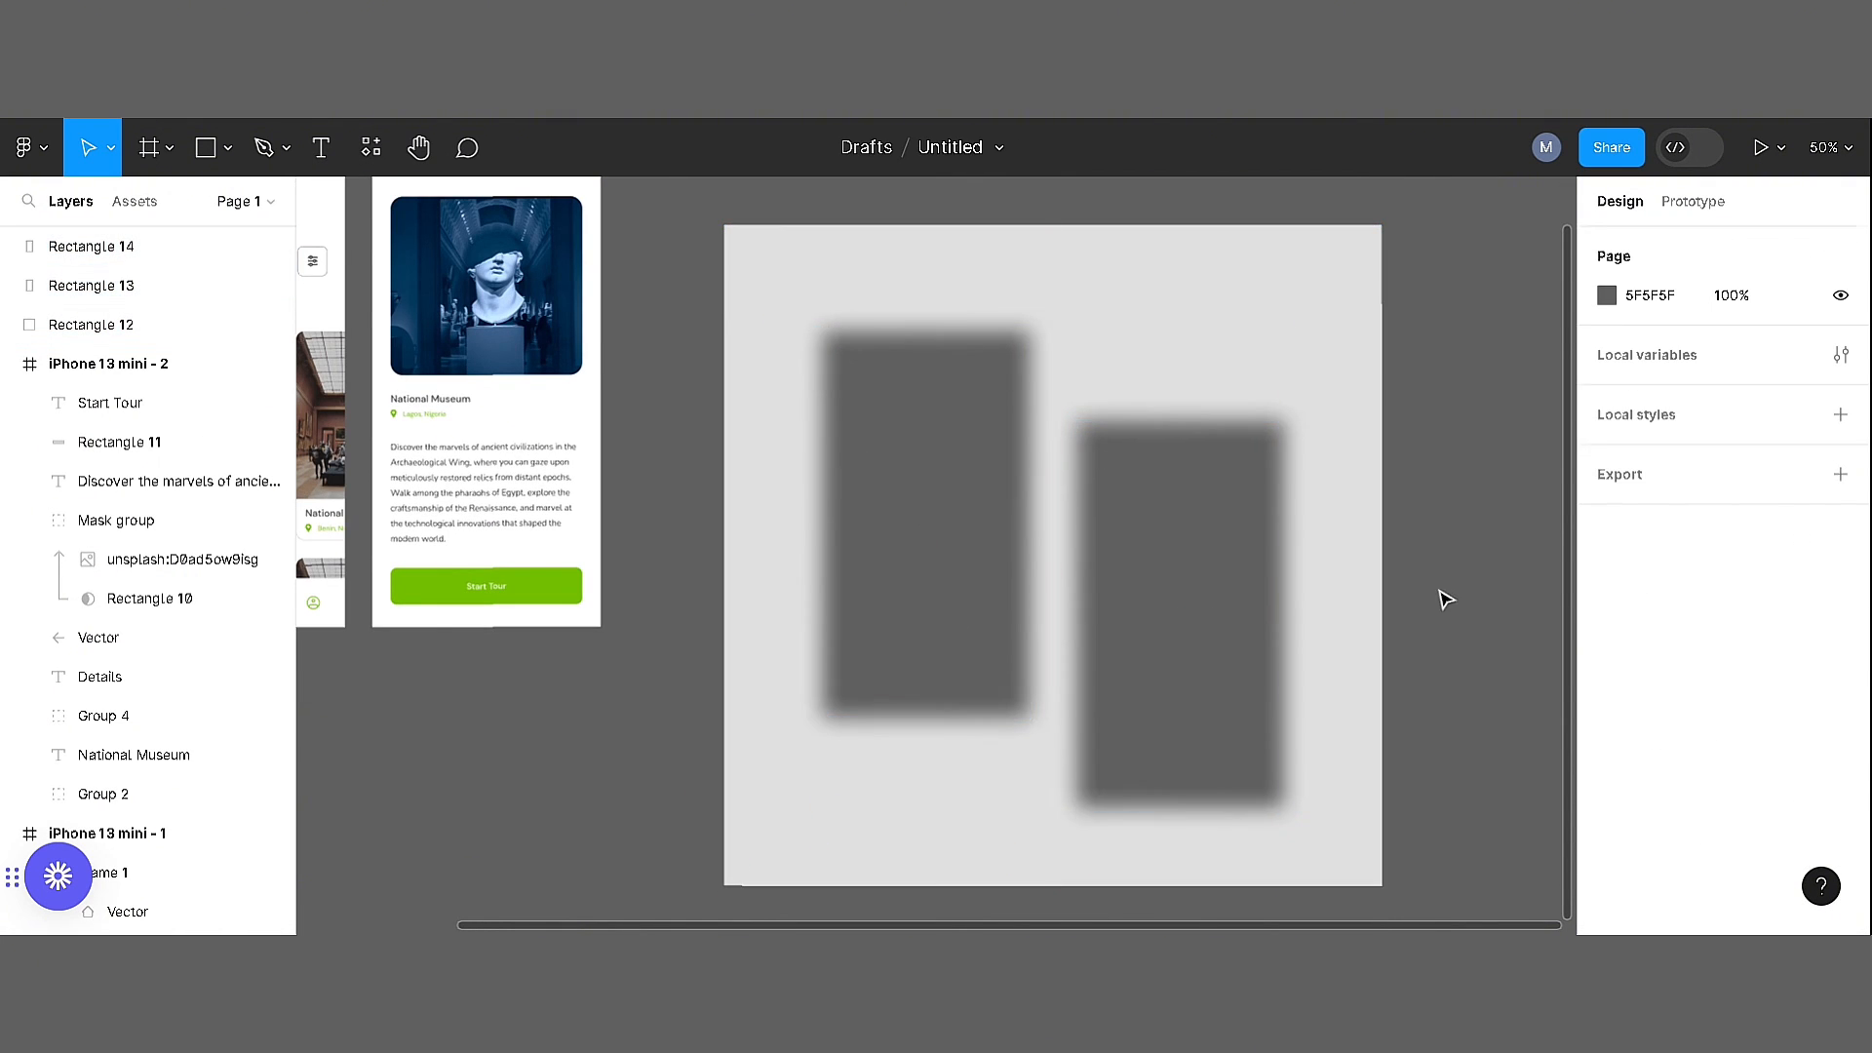
# Duplicate the home and details screens and place the copies over the two blurred shadow rectangles
pyautogui.hotkey('ctrl', '-')
pyautogui.moveTo(543, 333); pyautogui.dragTo(888, 430)
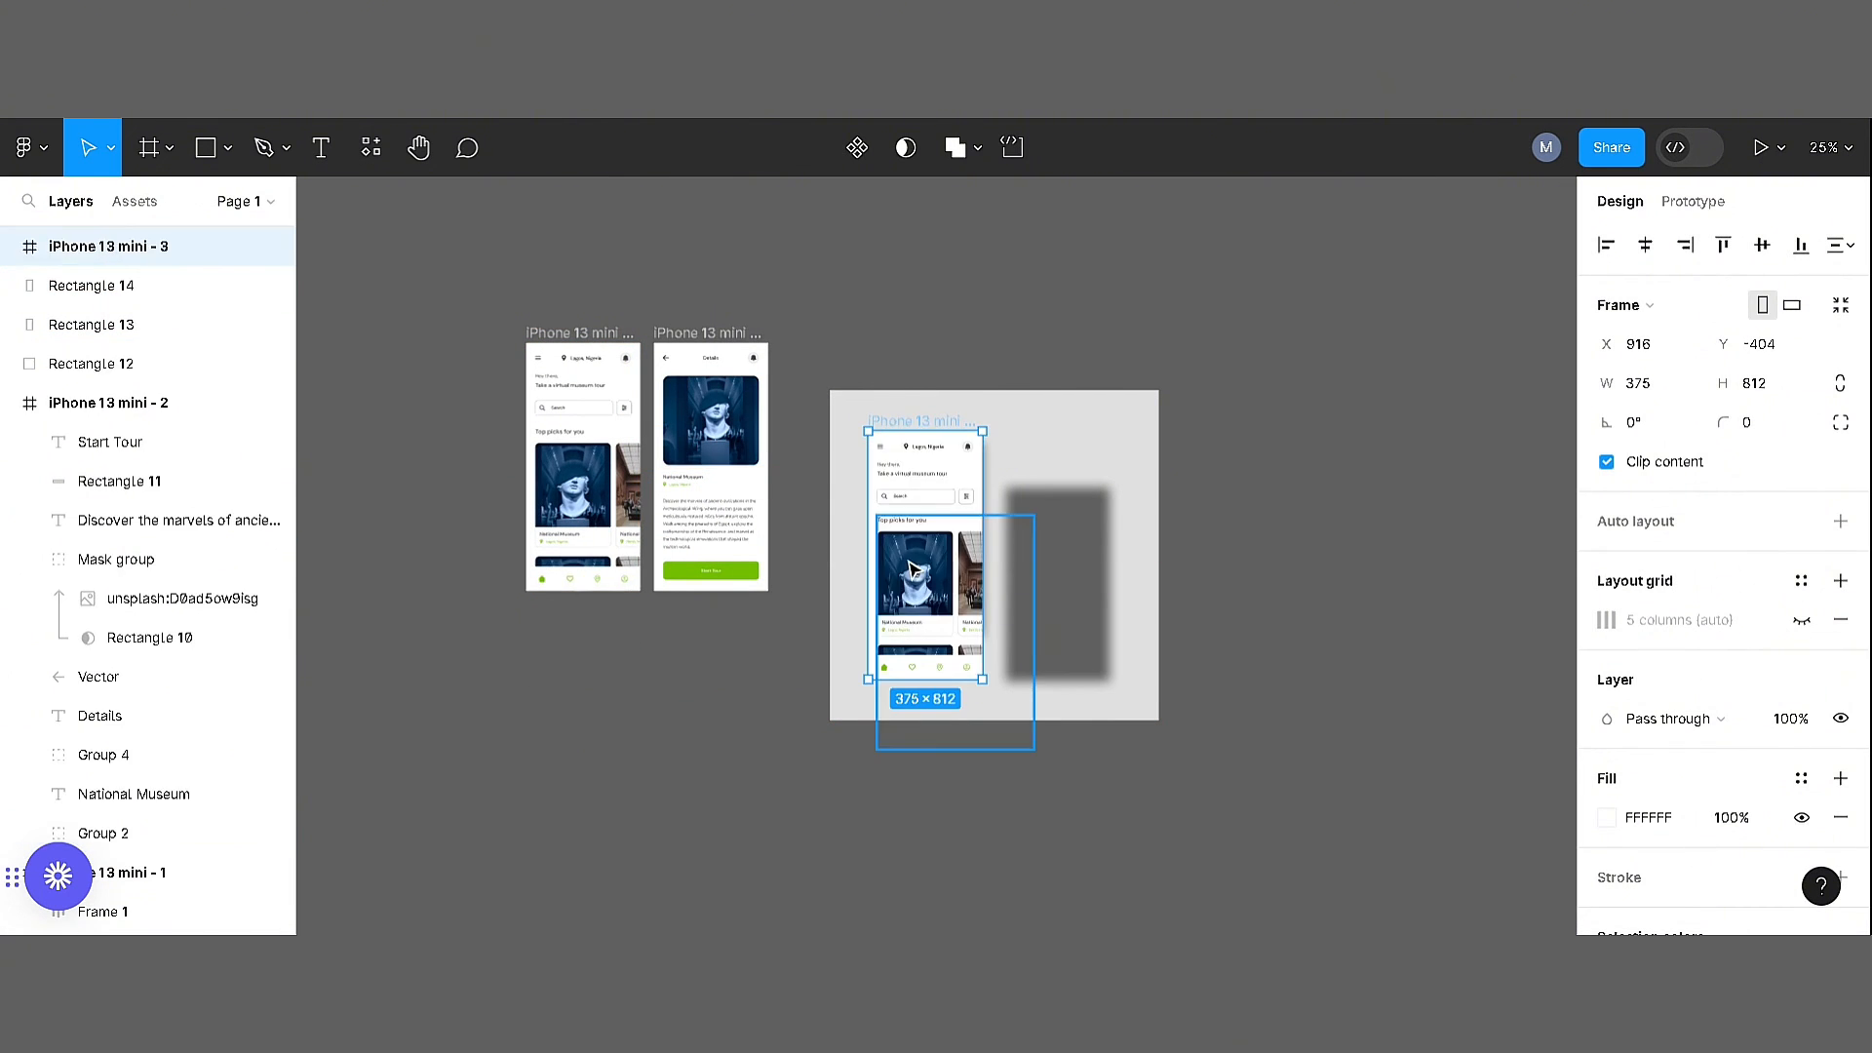
pyautogui.click(839, 313)
pyautogui.moveTo(701, 333); pyautogui.dragTo(1053, 458)
pyautogui.rightClick(1038, 457)
pyautogui.click(1084, 369)
pyautogui.click(1024, 351)
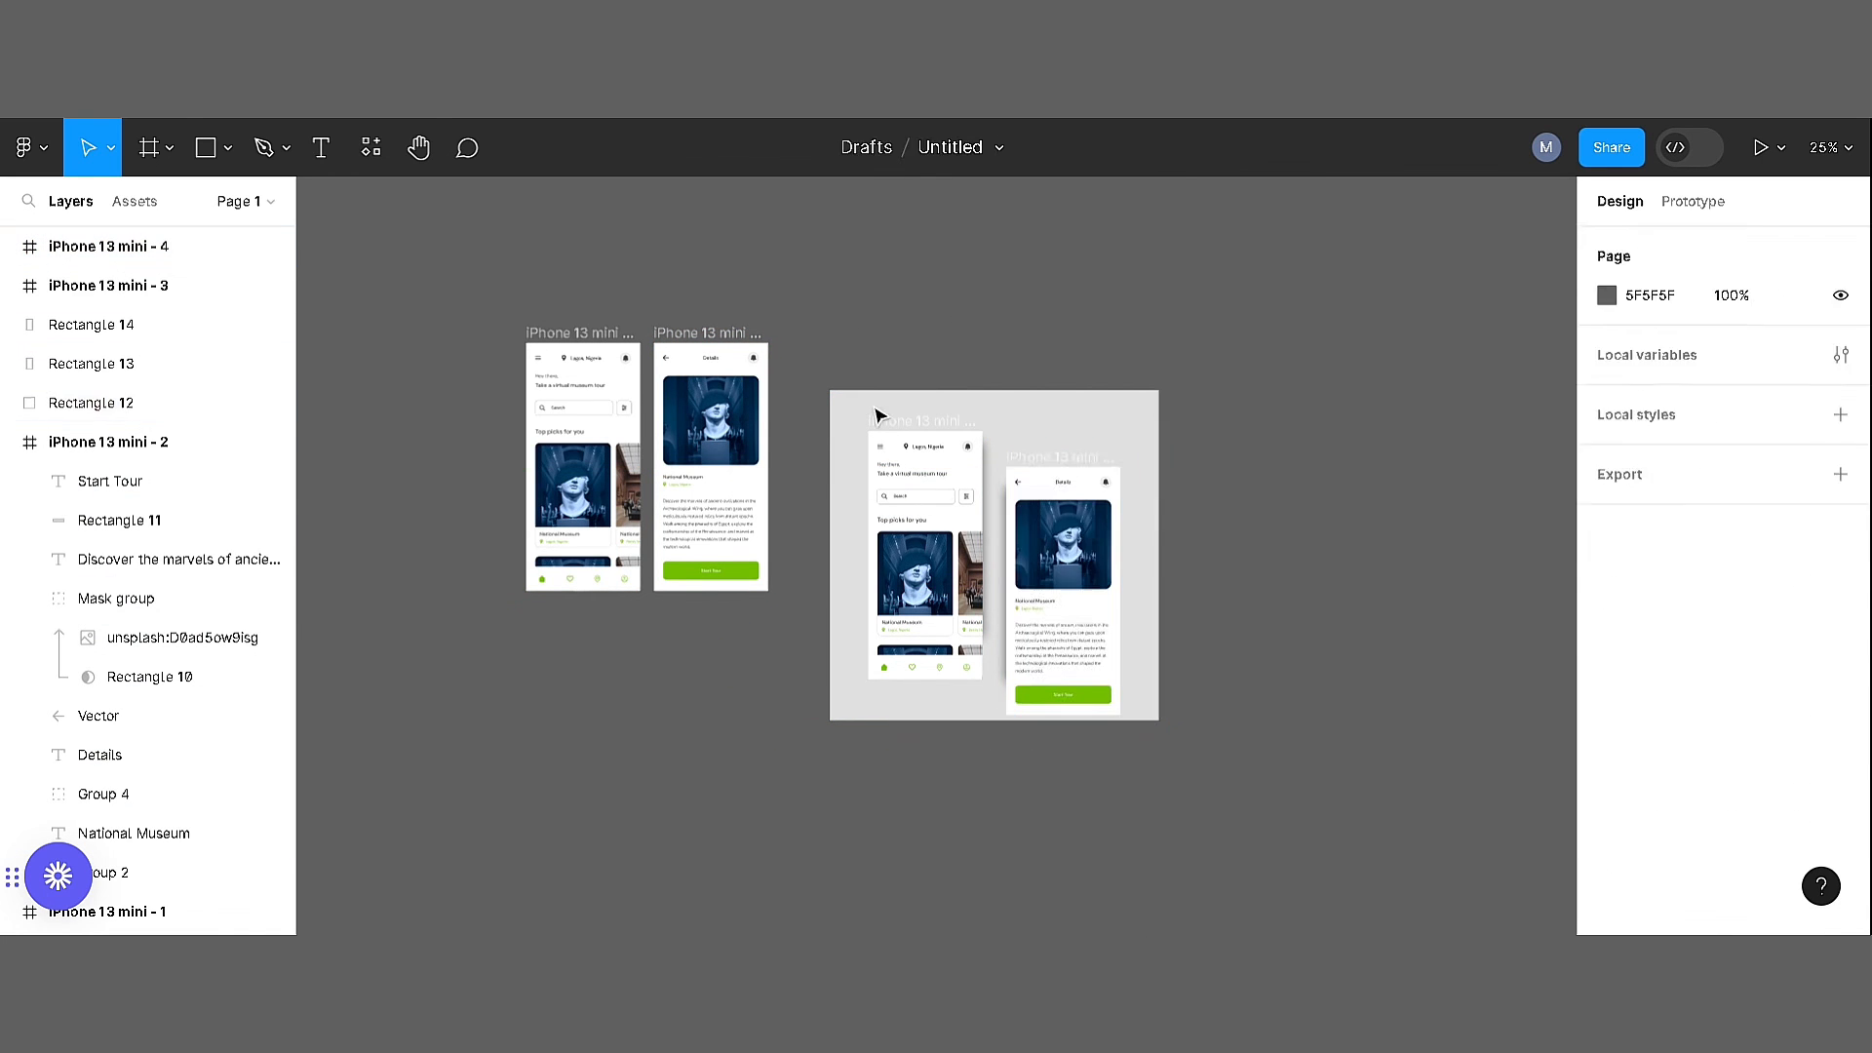
# Frame the 1080 × 1080 background square
pyautogui.rightClick(841, 409)
pyautogui.click(975, 515)
pyautogui.click(1300, 491)
# Shift the home screen copy slightly left and move the details screen copy higher within the presentation frame
pyautogui.hotkey('ctrl', '+')
pyautogui.hscroll(1, 1300, 491)
pyautogui.scroll(1, 1300, 491)
pyautogui.moveTo(807, 380)
pyautogui.mouseDown()
pyautogui.moveTo(773, 364)
pyautogui.moveTo(800, 379)
pyautogui.mouseUp()
pyautogui.moveTo(1070, 453); pyautogui.dragTo(1069, 406)
# Recolour the presentation background off-white F0F2ED by sampling the Start Tour green, setting its lightness to 90 and reducing its saturation
pyautogui.click(674, 300)
pyautogui.click(1607, 898)
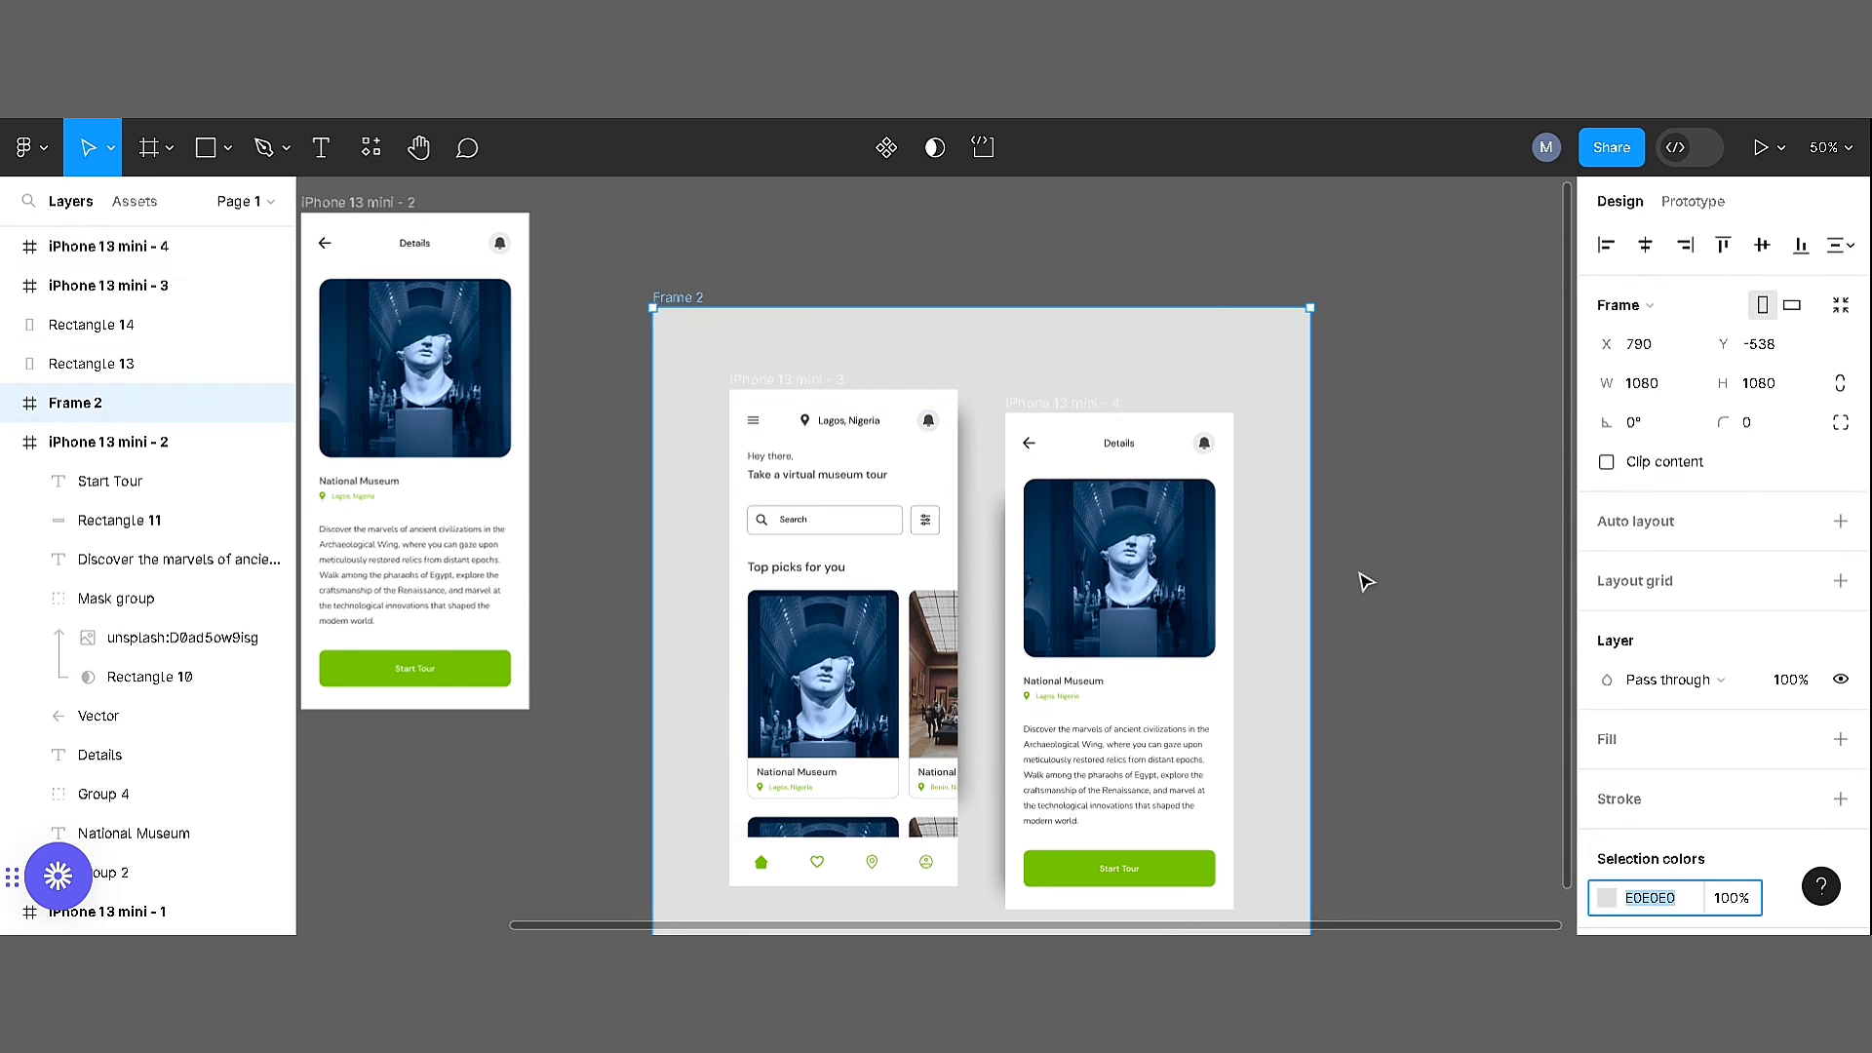
pyautogui.moveTo(1283, 345); pyautogui.dragTo(1277, 417)
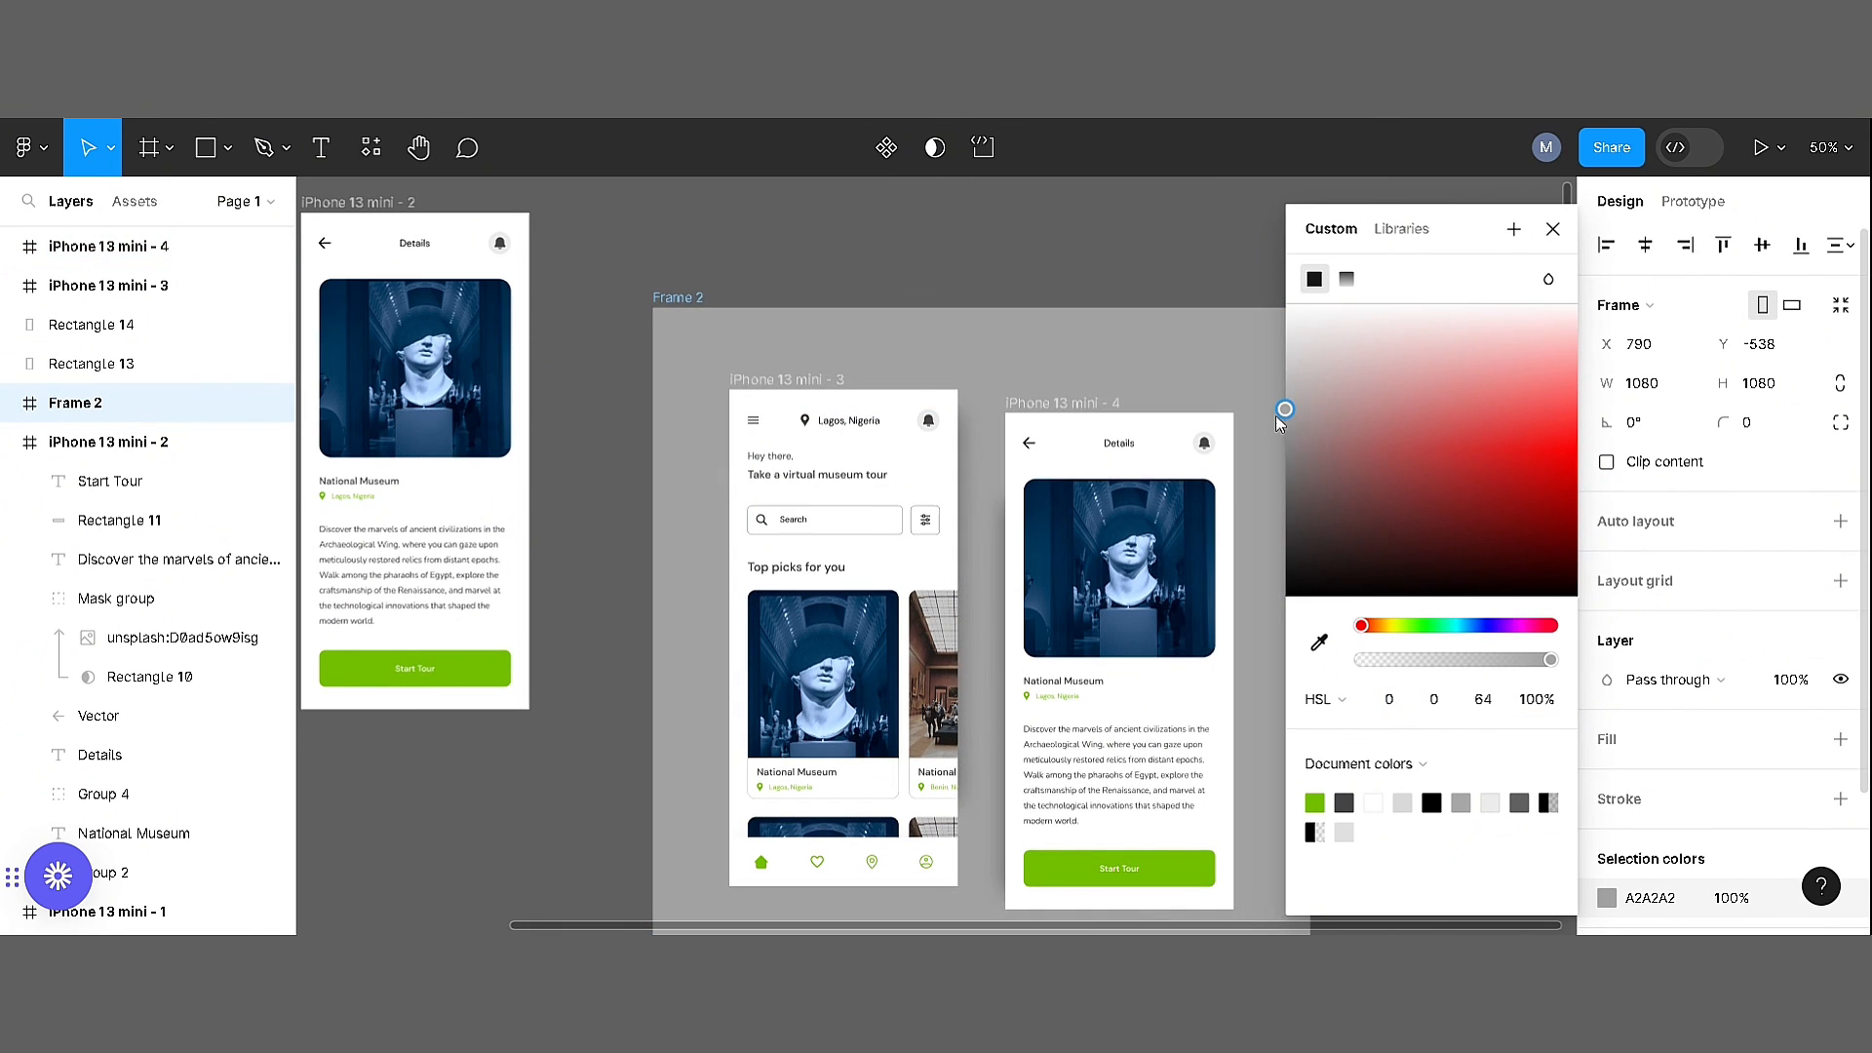
pyautogui.click(1311, 640)
pyautogui.click(1166, 866)
pyautogui.click(1484, 700)
pyautogui.write('90')
pyautogui.press('Return')
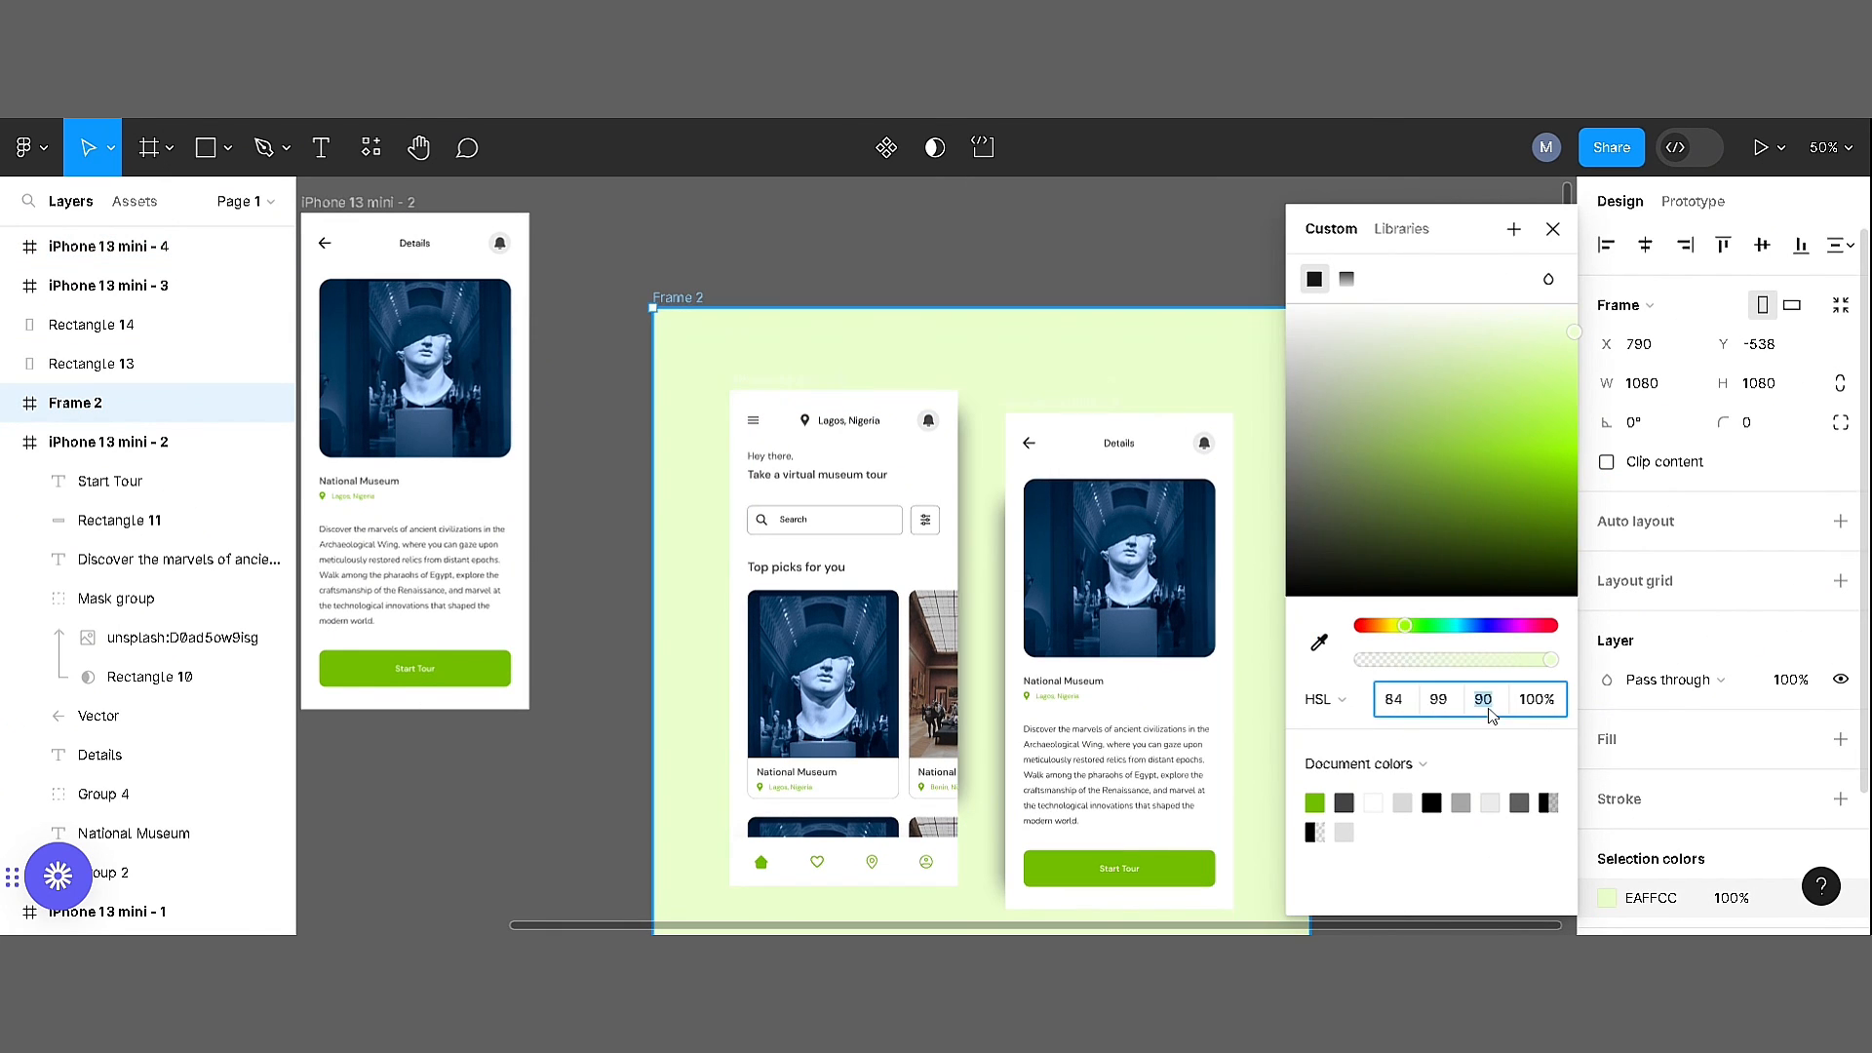
pyautogui.moveTo(1574, 328); pyautogui.dragTo(1330, 327)
pyautogui.press('Escape')
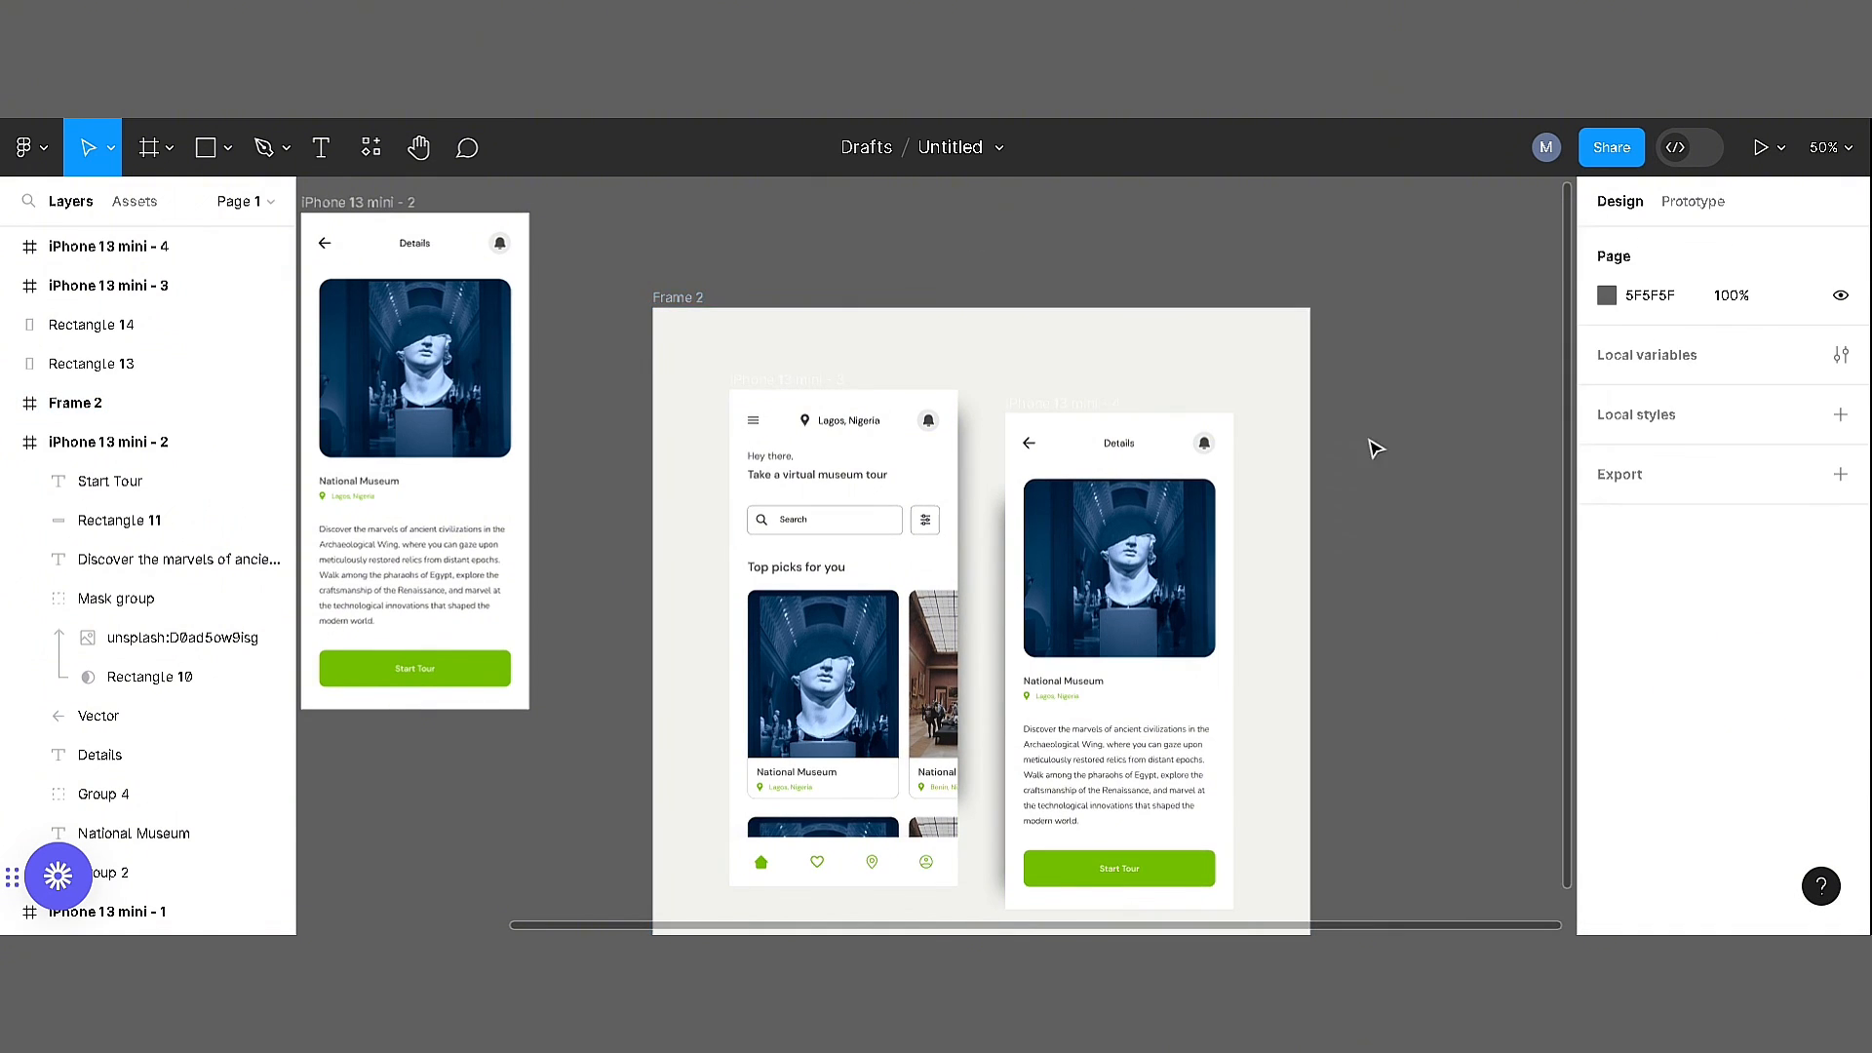
# Move the home screen copy further left and lower the details screen copy within the presentation frame
pyautogui.scroll(-1, 1375, 453)
pyautogui.hotkey('ctrl', '-')
pyautogui.moveTo(852, 392); pyautogui.dragTo(836, 392)
pyautogui.moveTo(1014, 397); pyautogui.dragTo(1014, 414)
# Reposition the home screen copy's blurred shadow so that it sits behind the screen
pyautogui.click(931, 380)
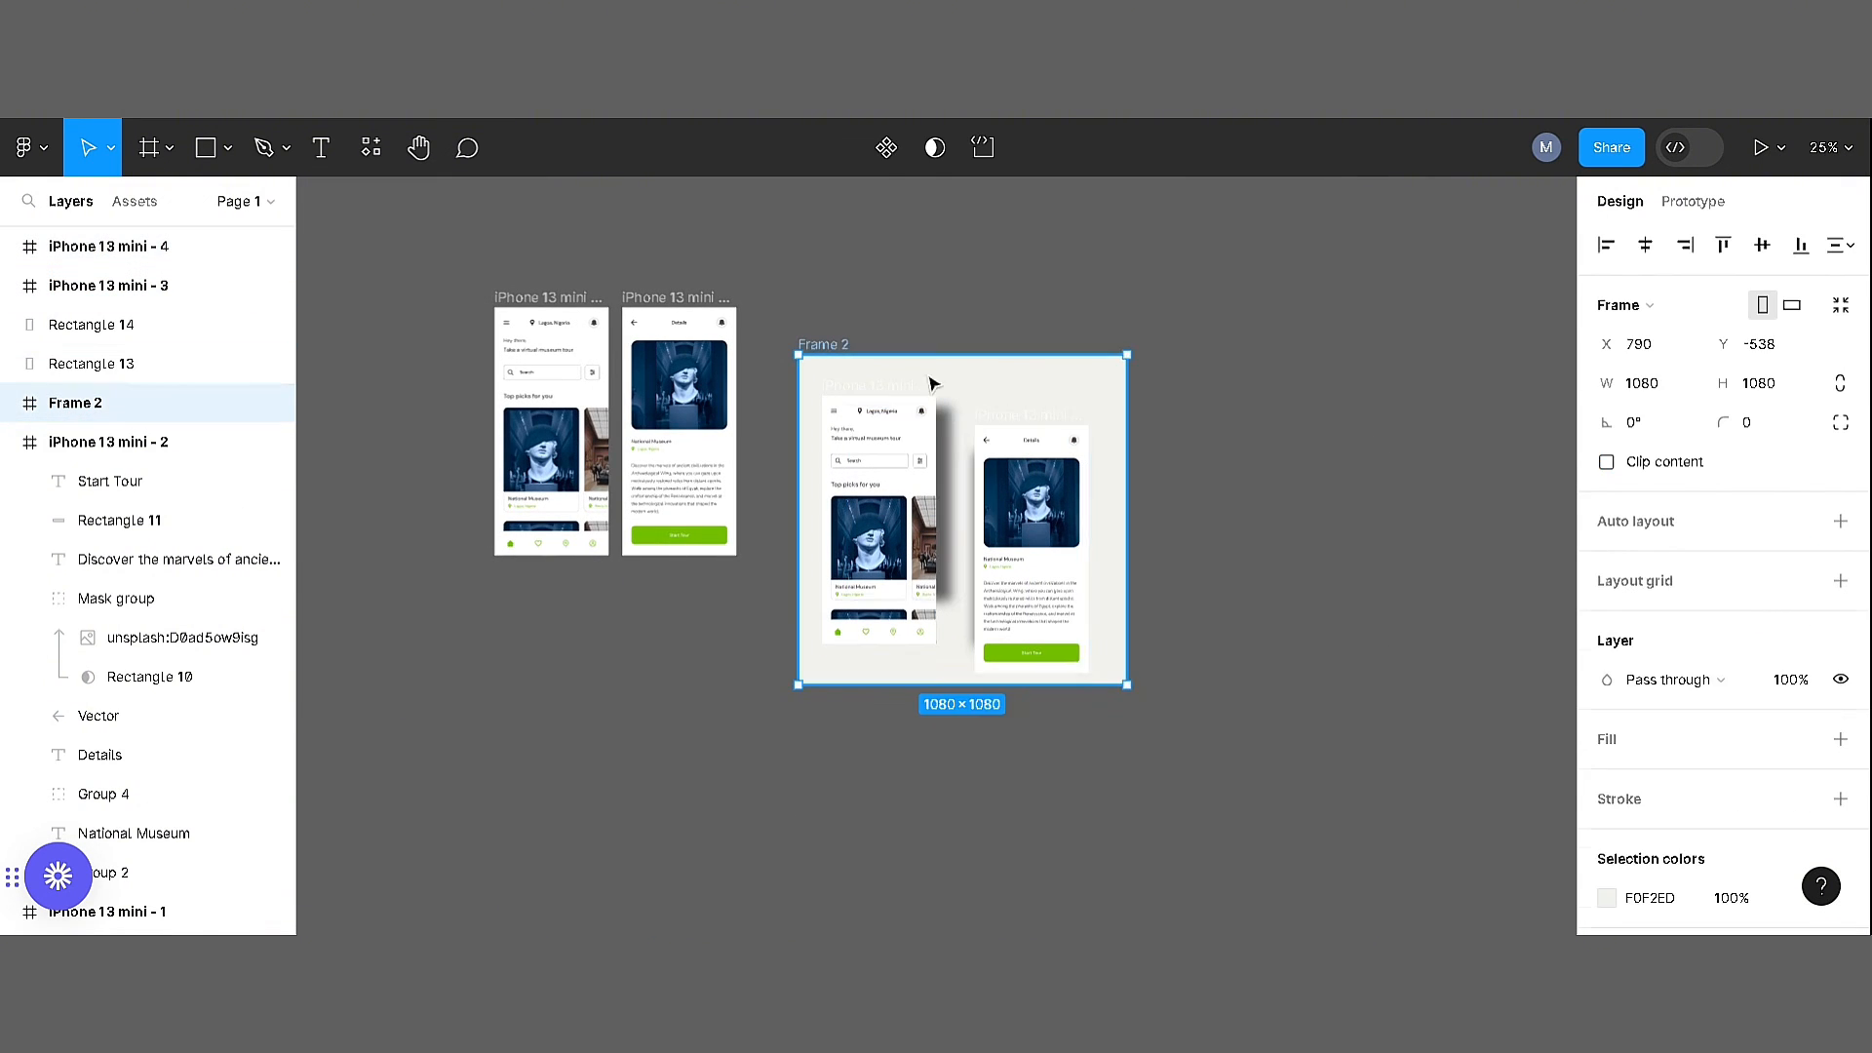
pyautogui.click(948, 432)
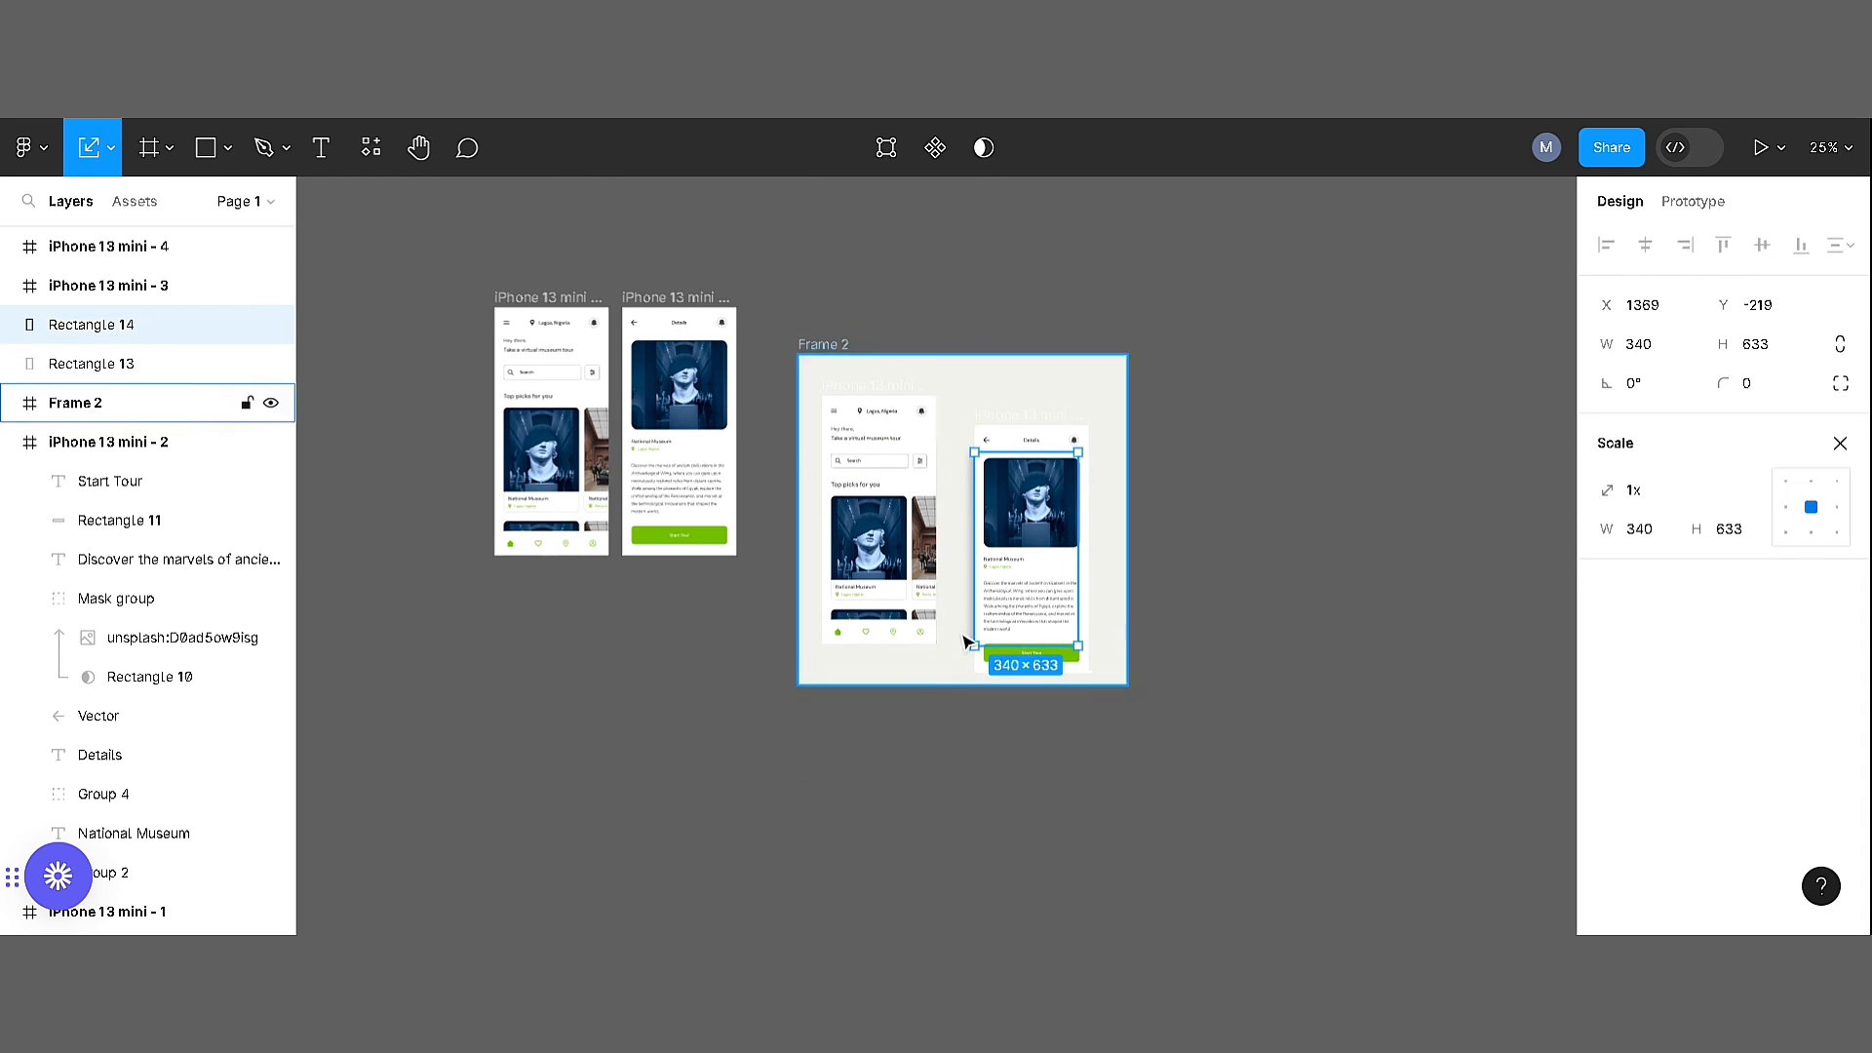
pyautogui.hotkey('ctrl', '+')
pyautogui.hotkey('ctrl', '+')
pyautogui.hotkey('ctrl', '-')
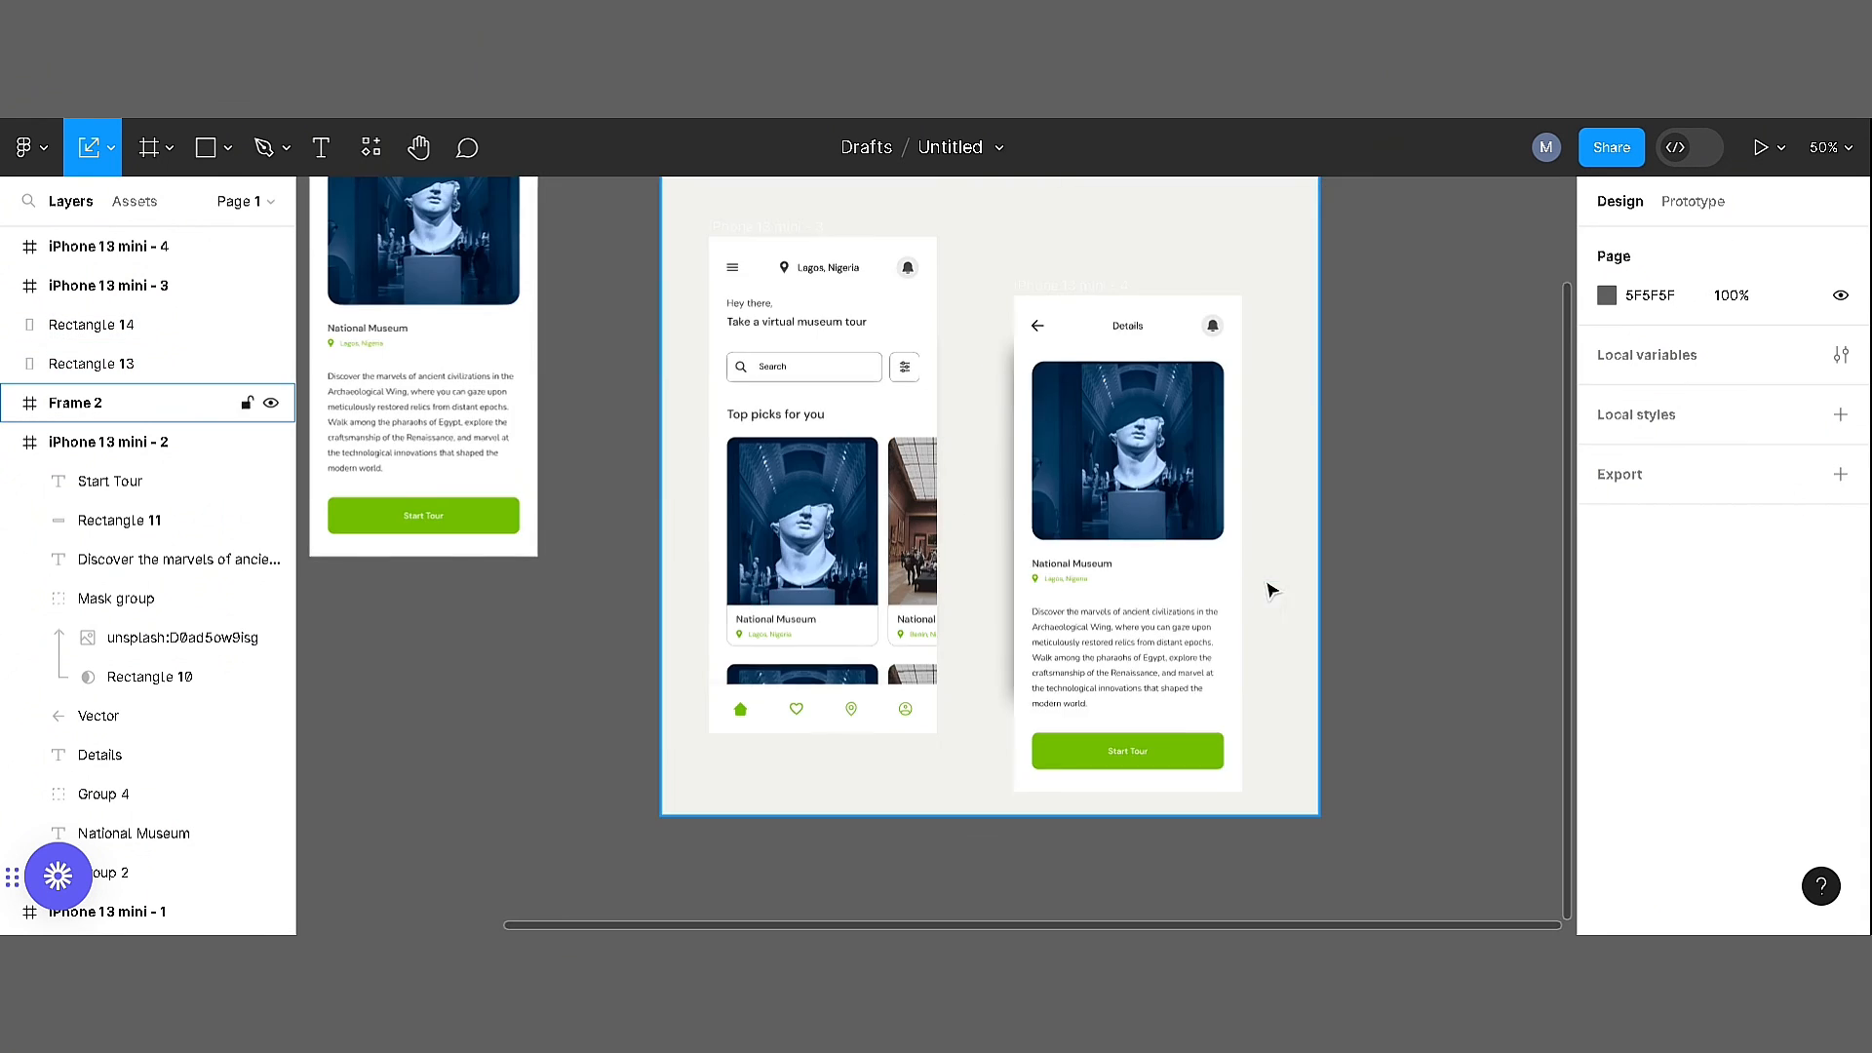
pyautogui.moveTo(1317, 355); pyautogui.dragTo(1351, 446)
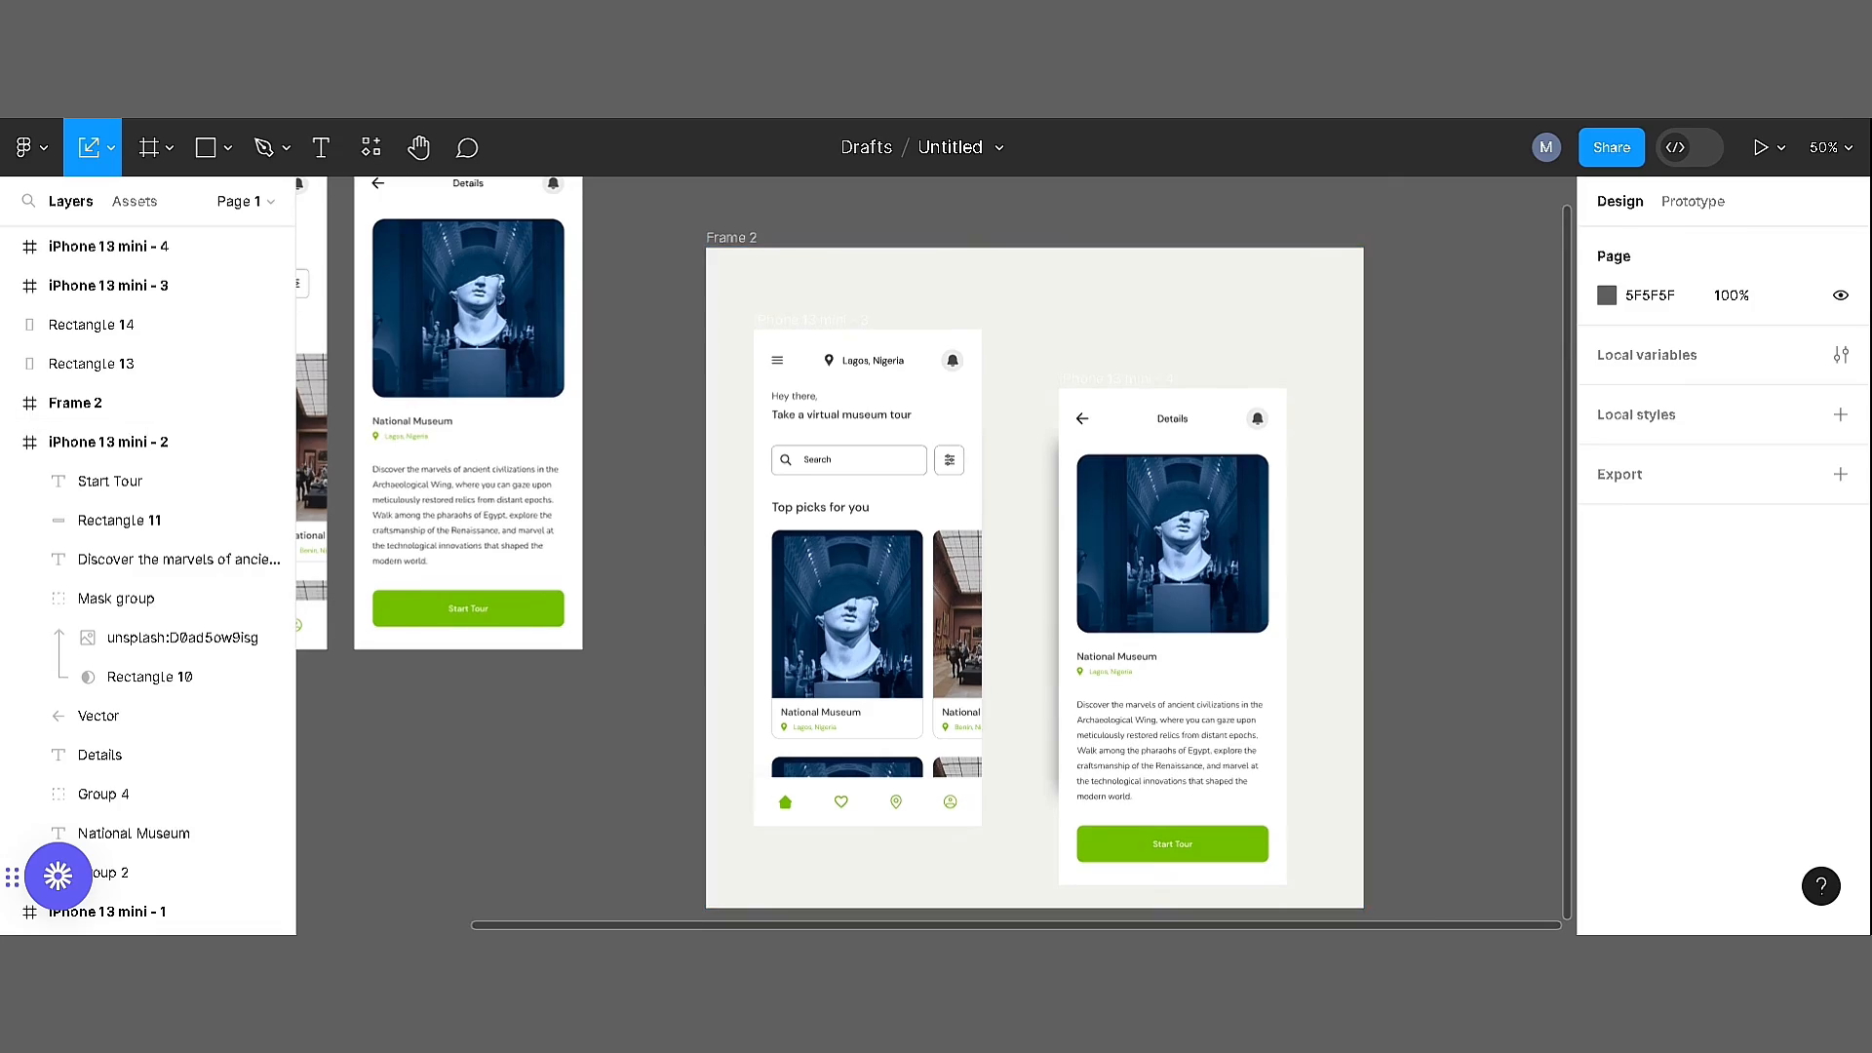